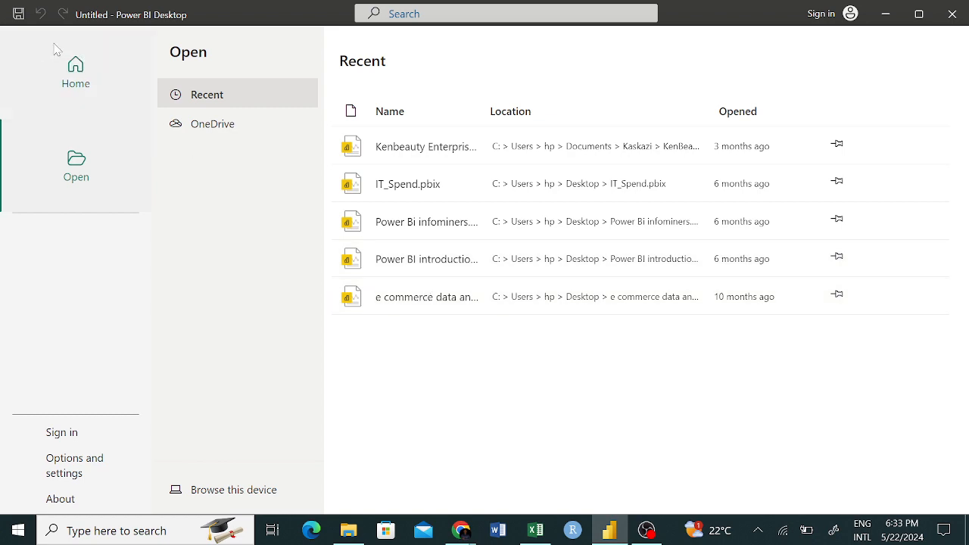
# - Create a new blank report from the Power BI start page
pyautogui.click(62, 63)
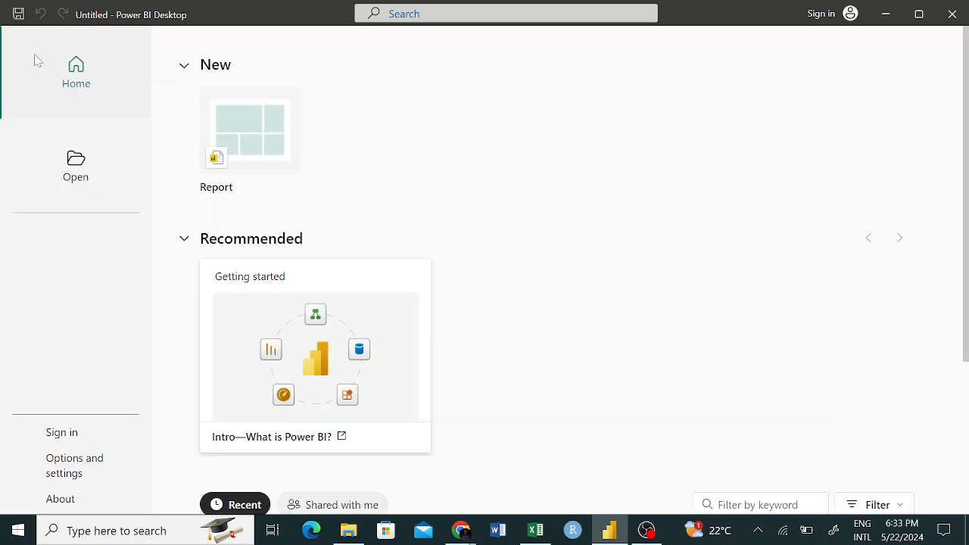
pyautogui.click(183, 67)
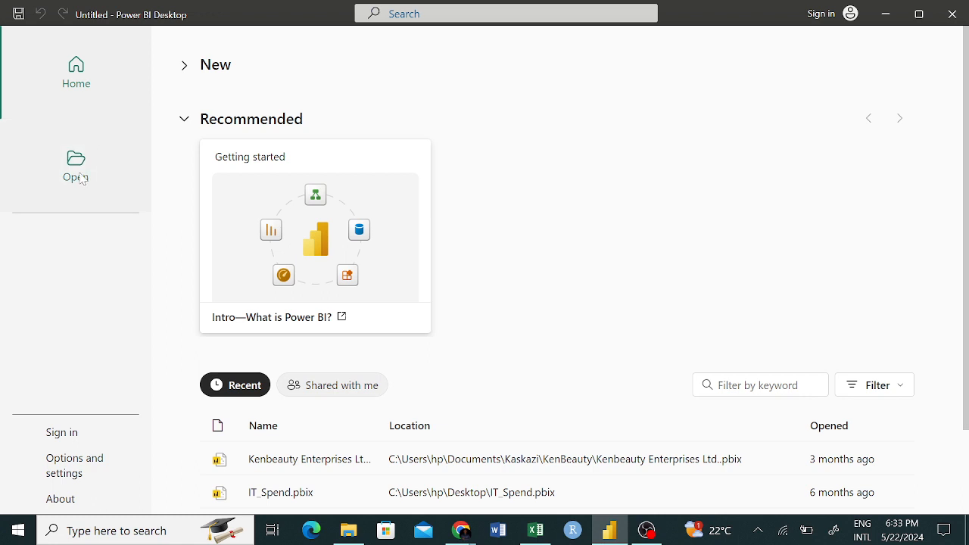
pyautogui.click(184, 65)
pyautogui.click(235, 137)
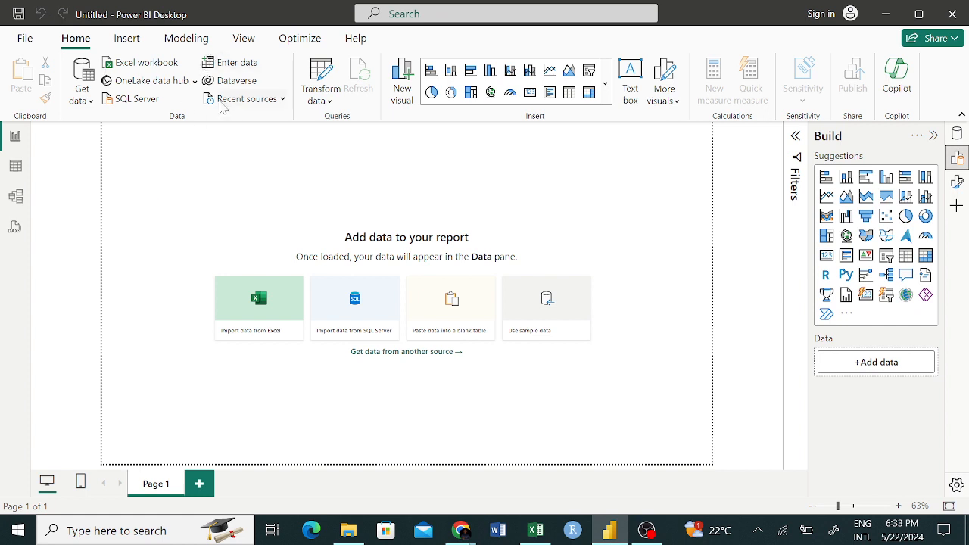
# - Check the recent report files on the start page and in the list for opening files, and return to the blank report
pyautogui.click(25, 38)
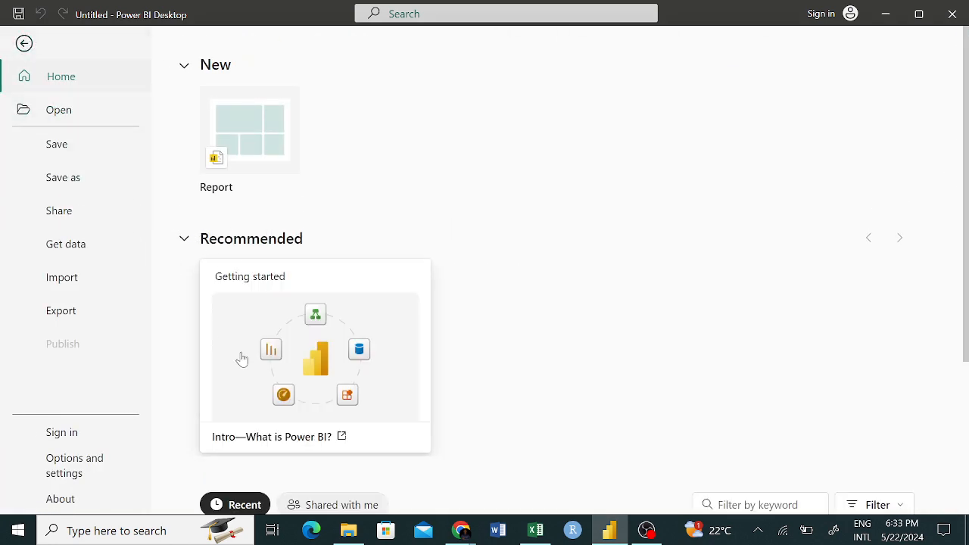
pyautogui.scroll(-3, 240, 359)
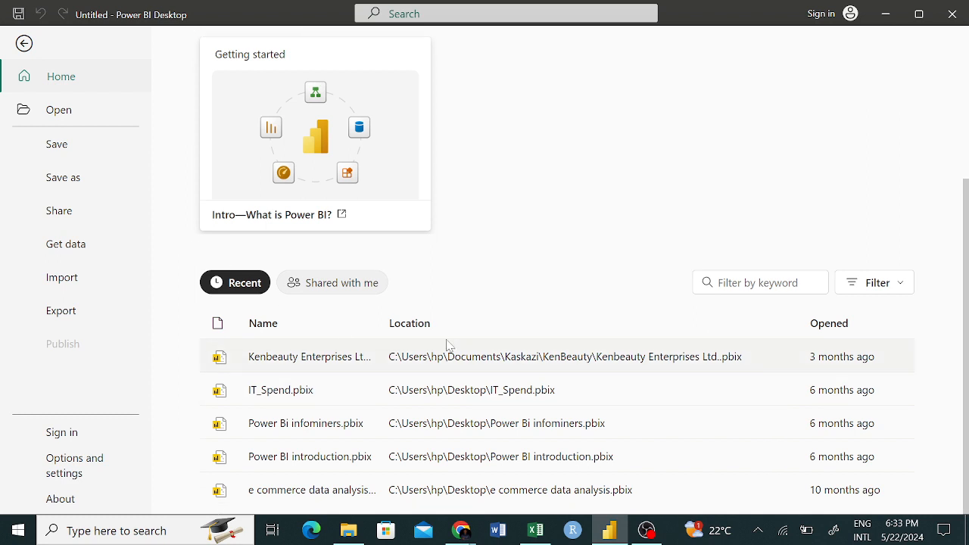
pyautogui.click(55, 113)
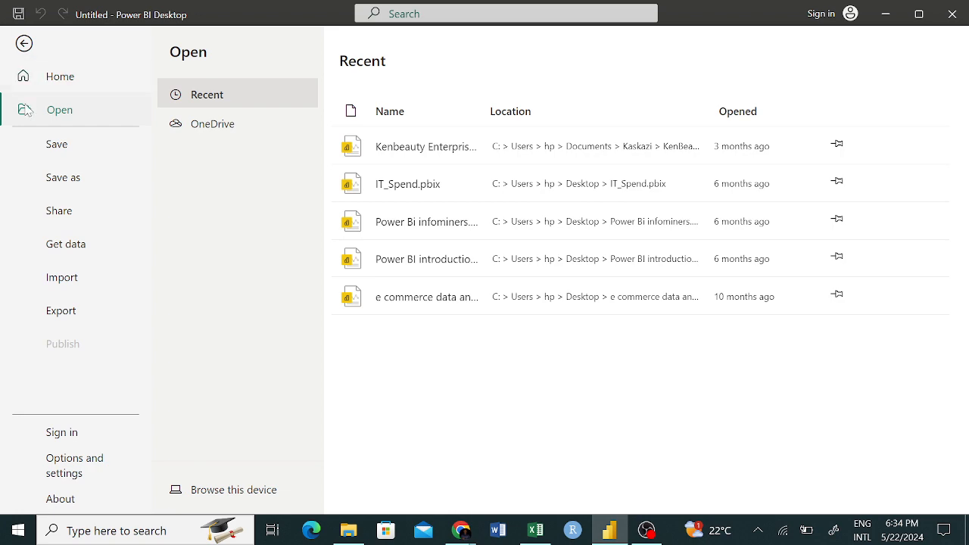
pyautogui.click(25, 44)
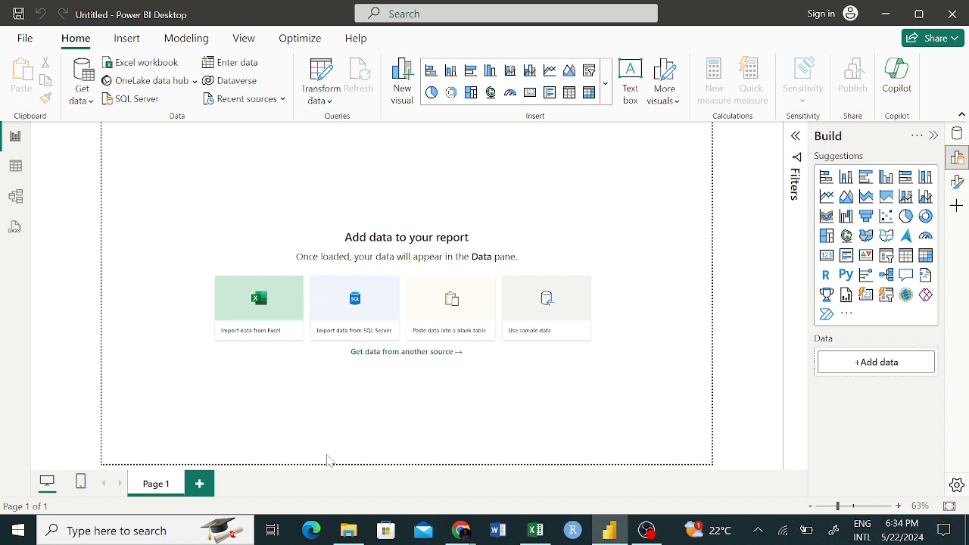
# - Switch to File Explorer and go to the Power Bi Data Set folder inside Documents > Bounty Analytica
pyautogui.click(346, 533)
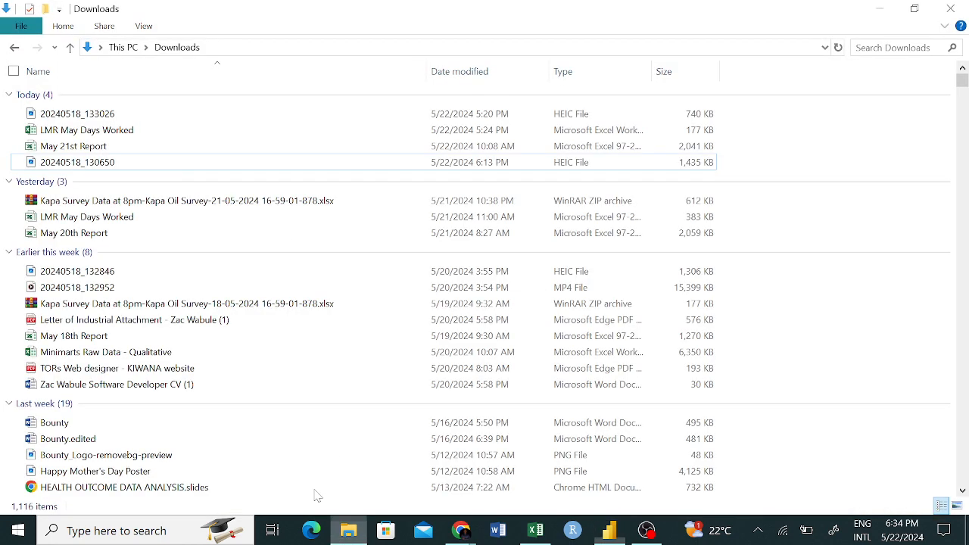
pyautogui.click(115, 48)
pyautogui.doubleClick(500, 102)
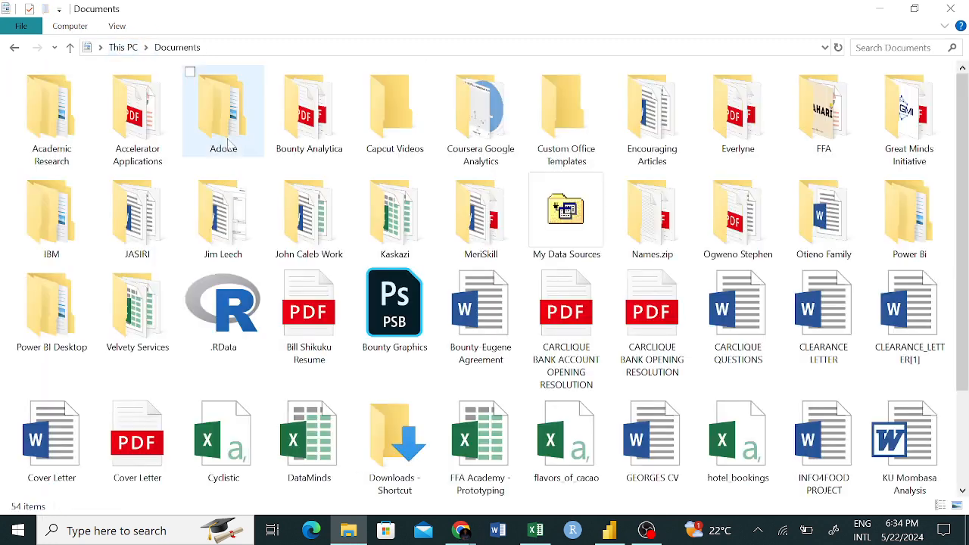
pyautogui.doubleClick(292, 131)
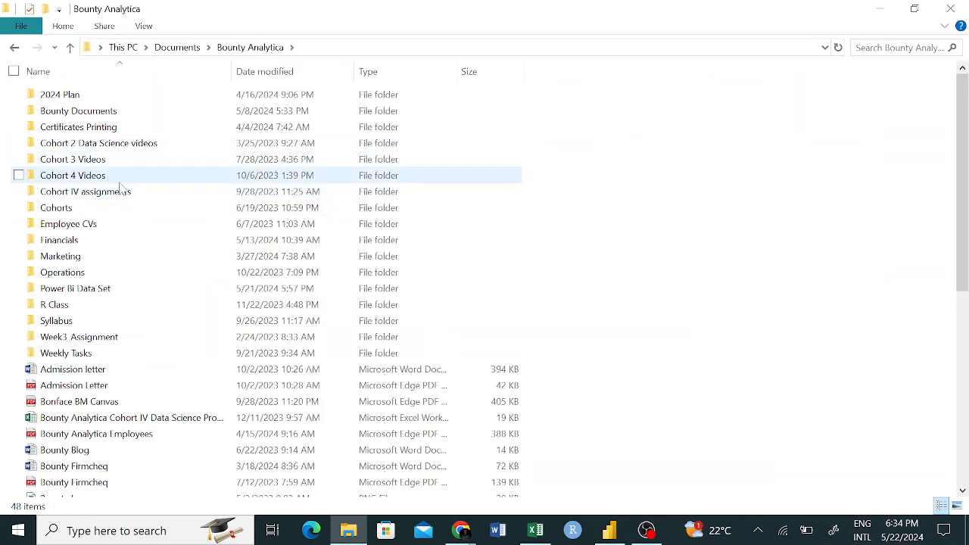
pyautogui.scroll(-4, 127, 227)
pyautogui.scroll(2, 127, 247)
pyautogui.doubleClick(126, 156)
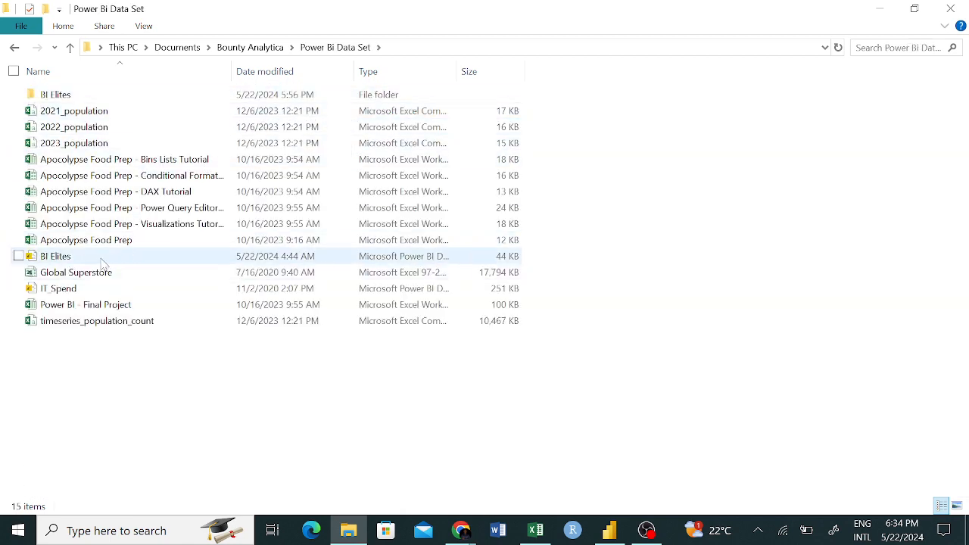
pyautogui.doubleClick(130, 259)
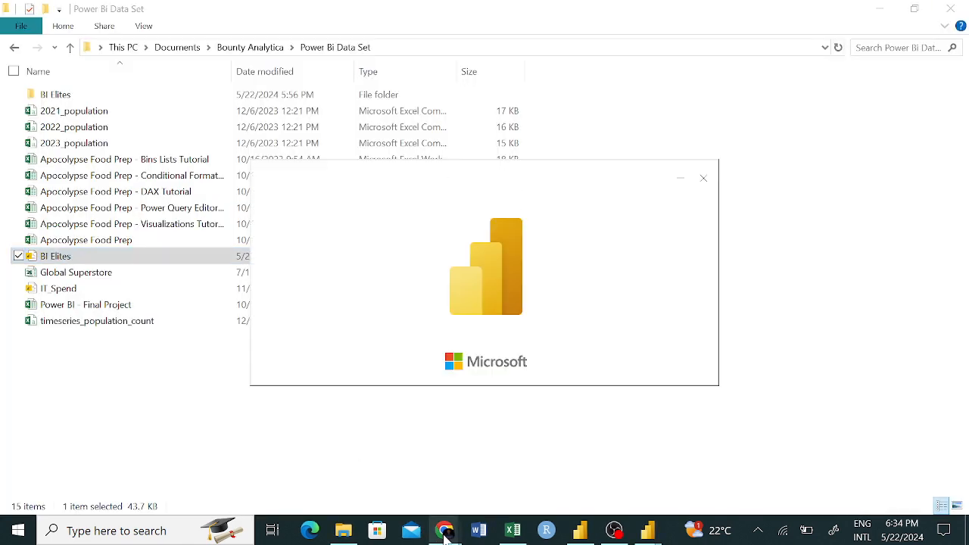
pyautogui.moveTo(446, 535)
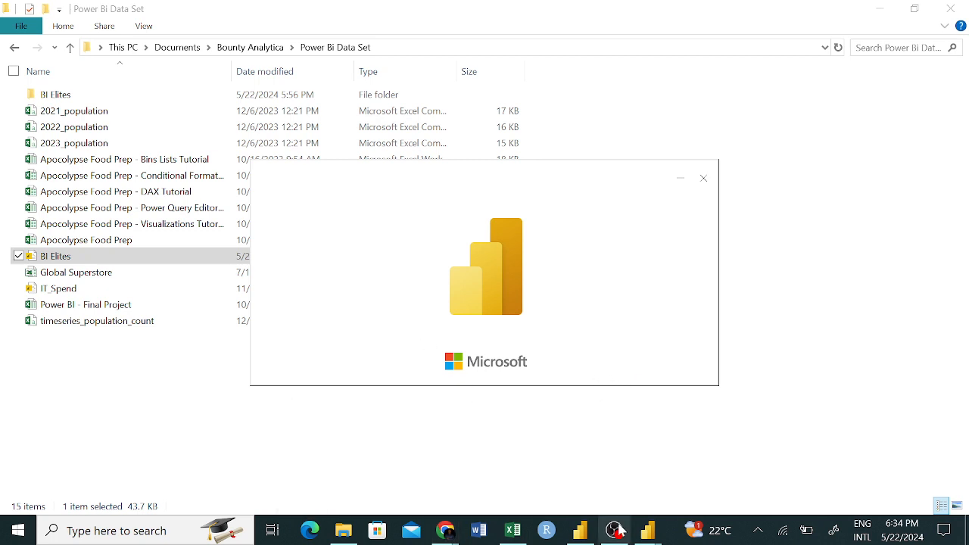
pyautogui.moveTo(647, 530)
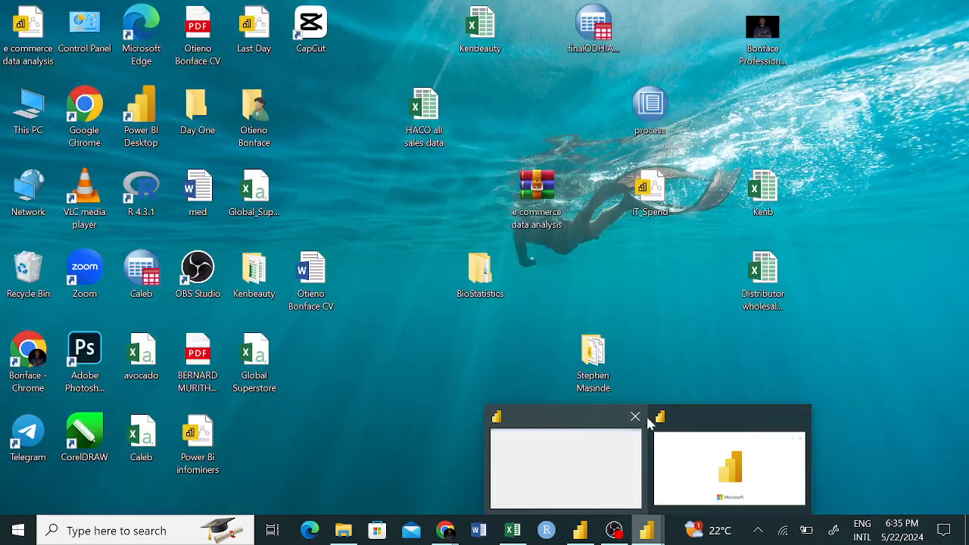
pyautogui.click(636, 416)
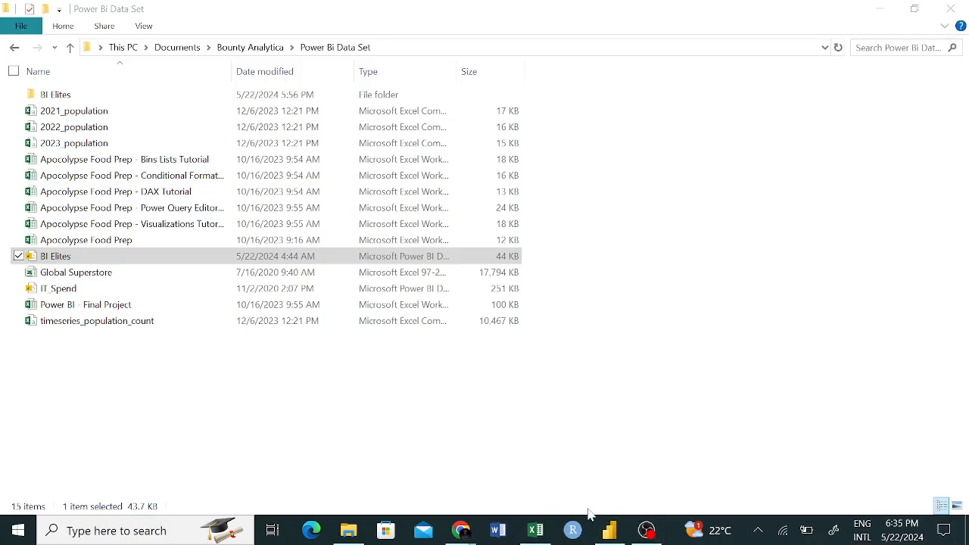
# - Open the BI Elites Power BI file from the Power Bi Data Set folder in File Explorer
pyautogui.click(609, 530)
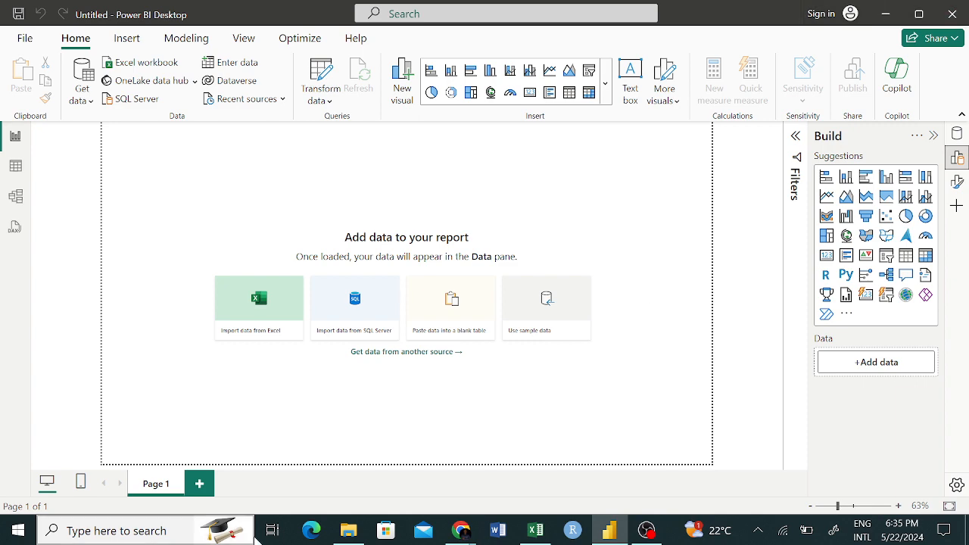
pyautogui.click(349, 530)
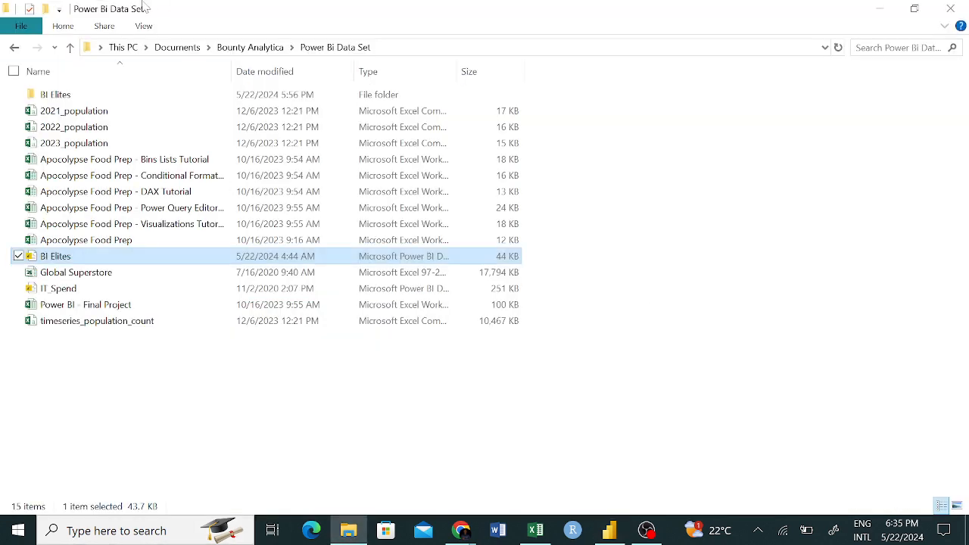
pyautogui.doubleClick(123, 256)
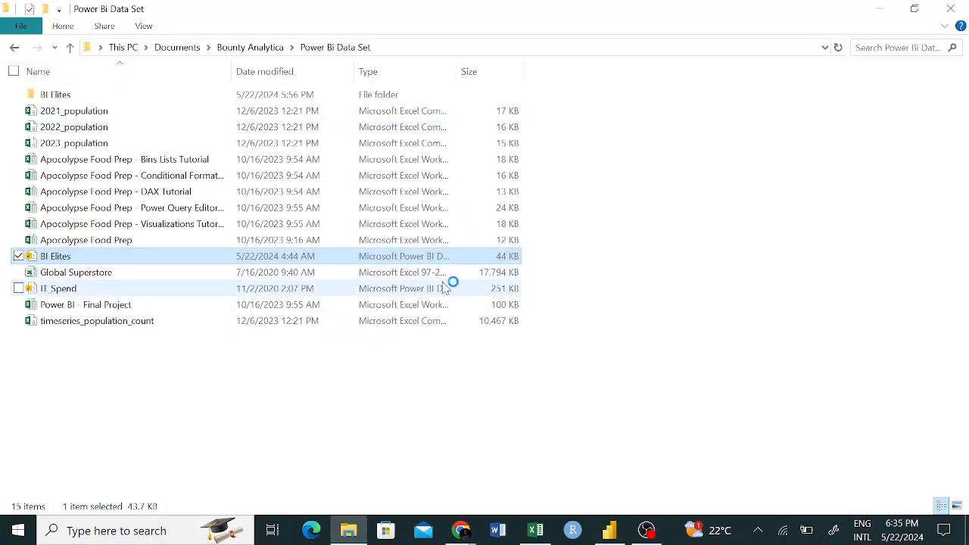
pyautogui.click(459, 532)
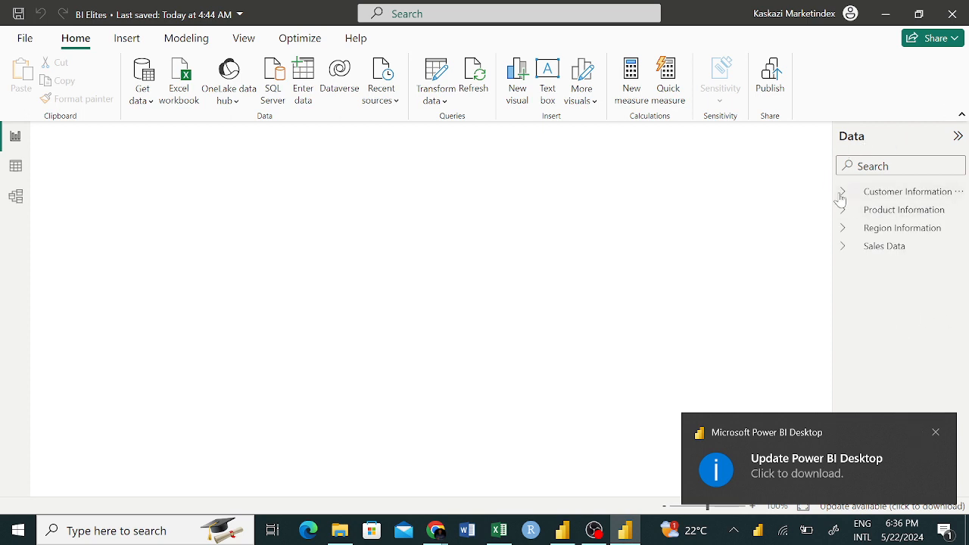
# - Delete the Customer Information table from the BI Elites model and confirm the deletion
pyautogui.rightClick(930, 196)
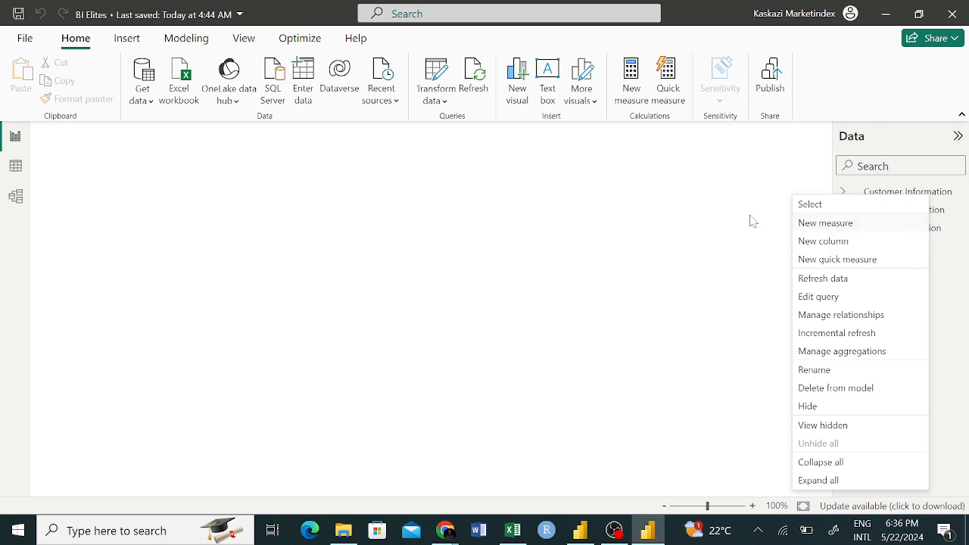
pyautogui.click(695, 244)
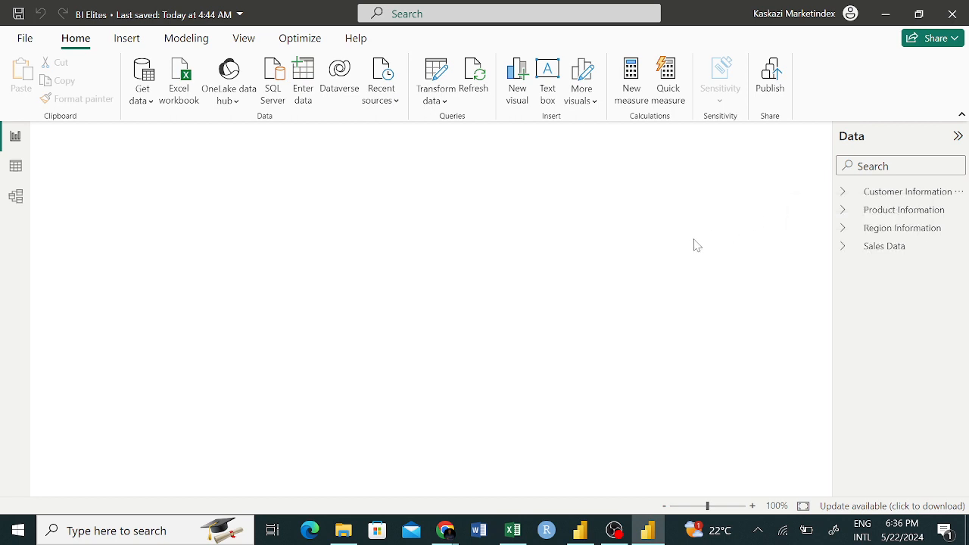
pyautogui.rightClick(903, 201)
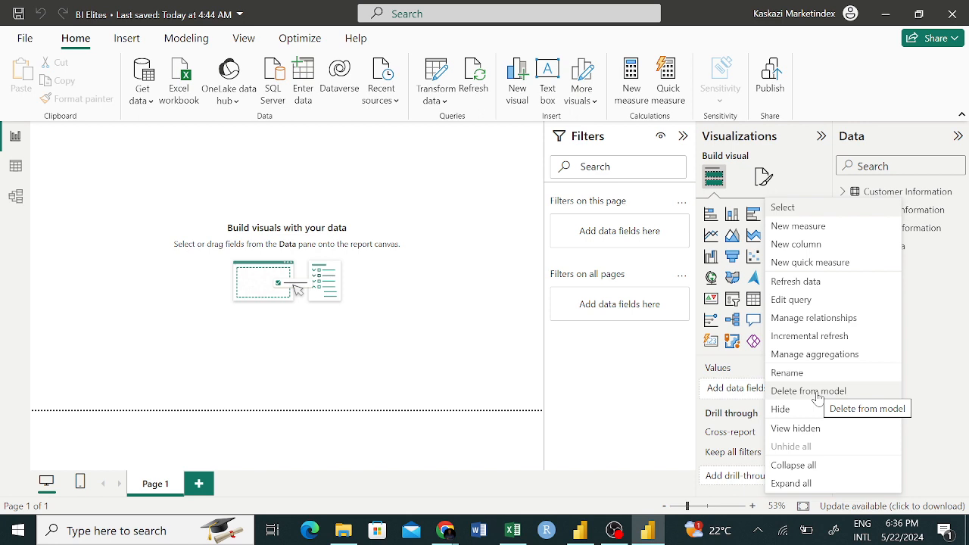
pyautogui.click(905, 262)
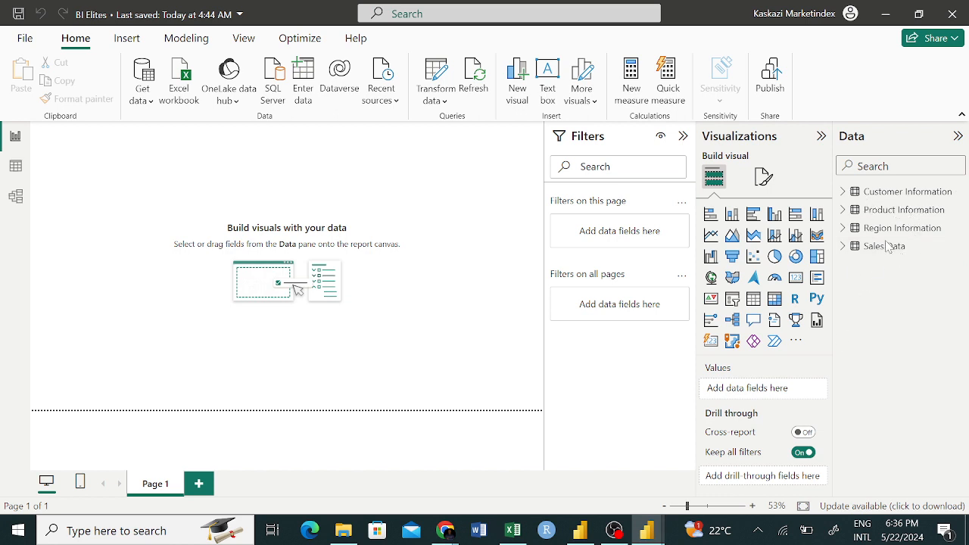
pyautogui.press('Delete')
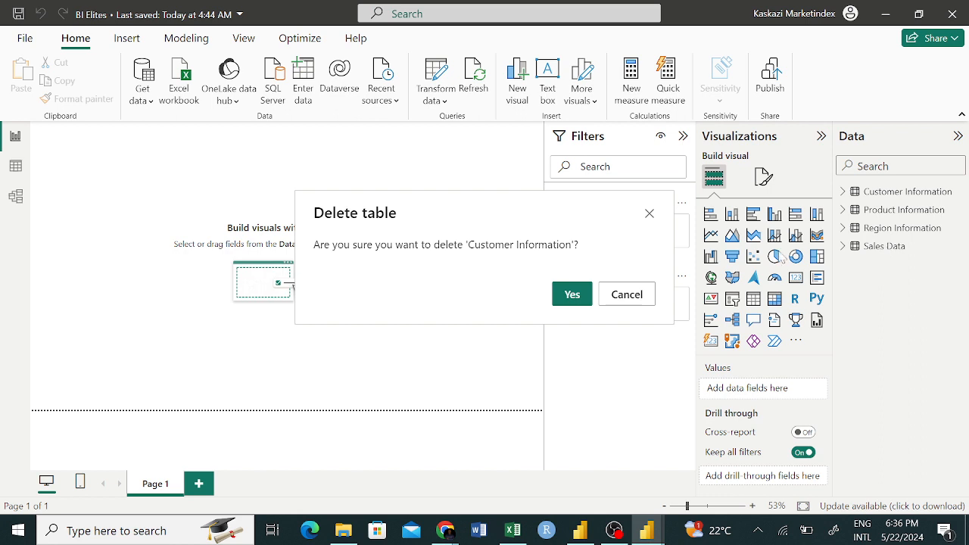
pyautogui.click(572, 292)
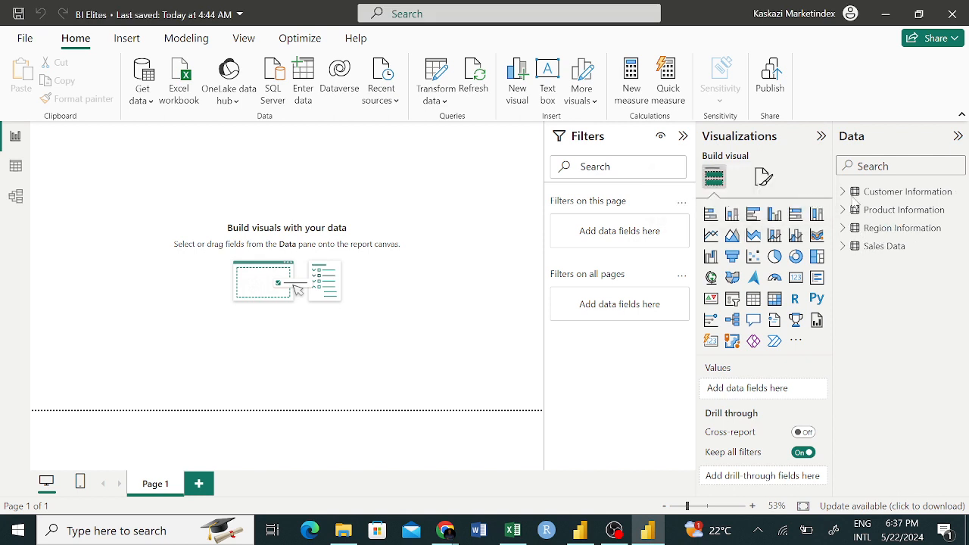
# - Delete the Sales Data table from the model and confirm the deletion
pyautogui.click(882, 193)
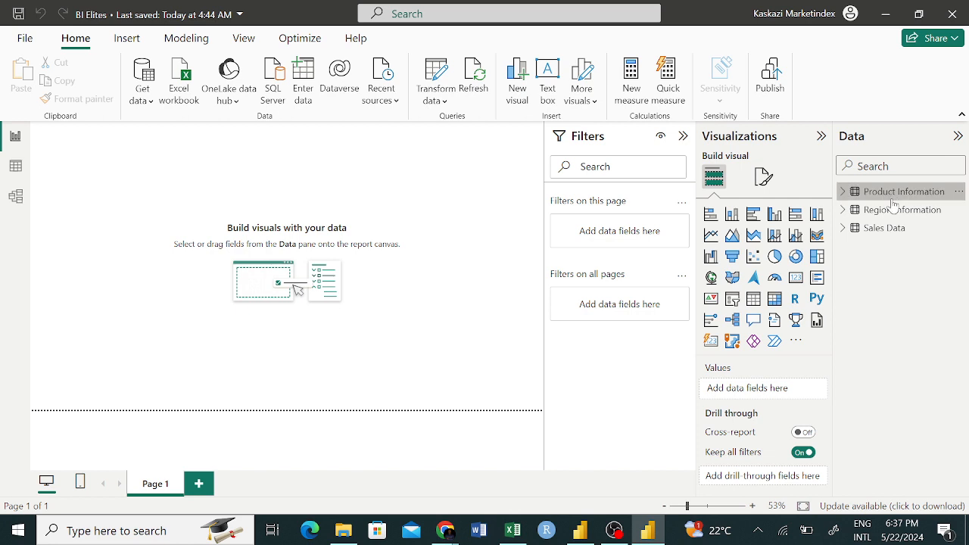
pyautogui.click(894, 211)
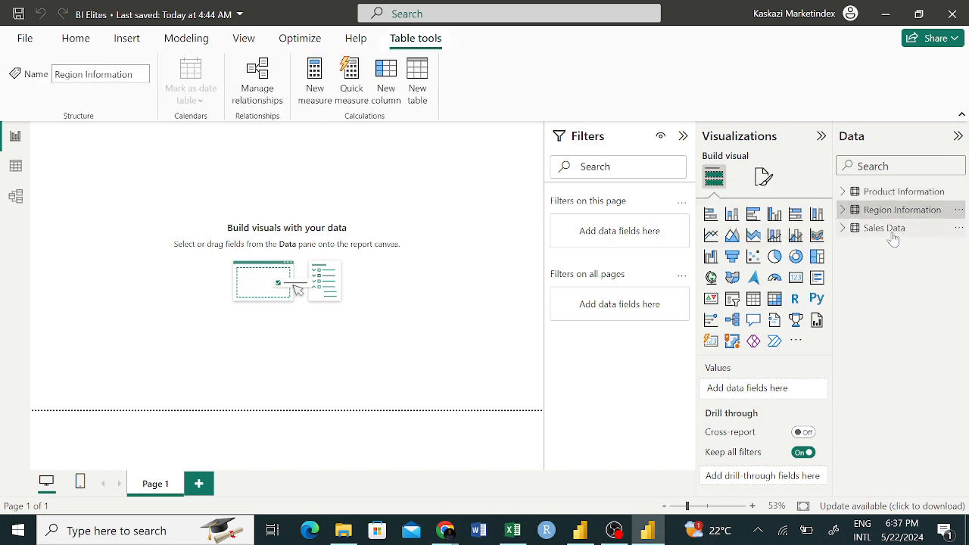
pyautogui.click(886, 229)
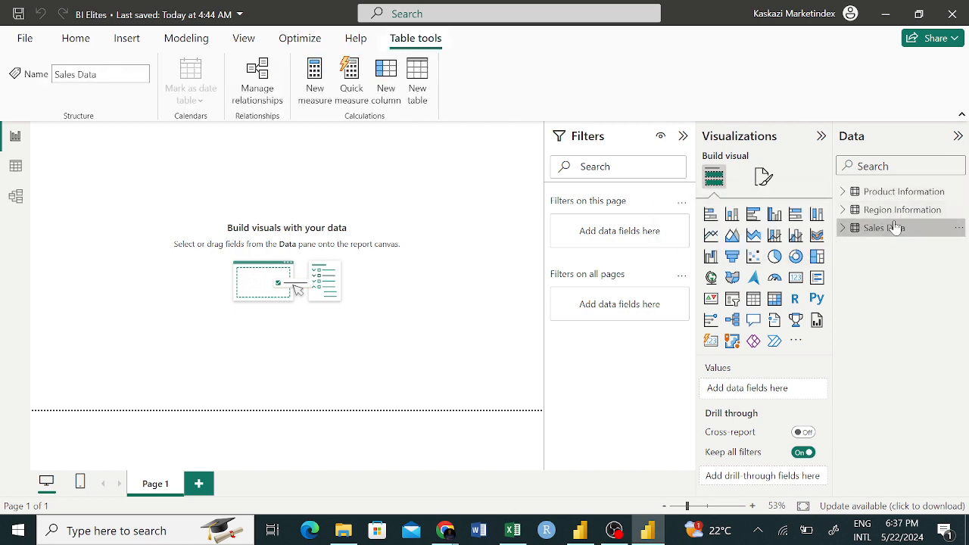
pyautogui.rightClick(887, 230)
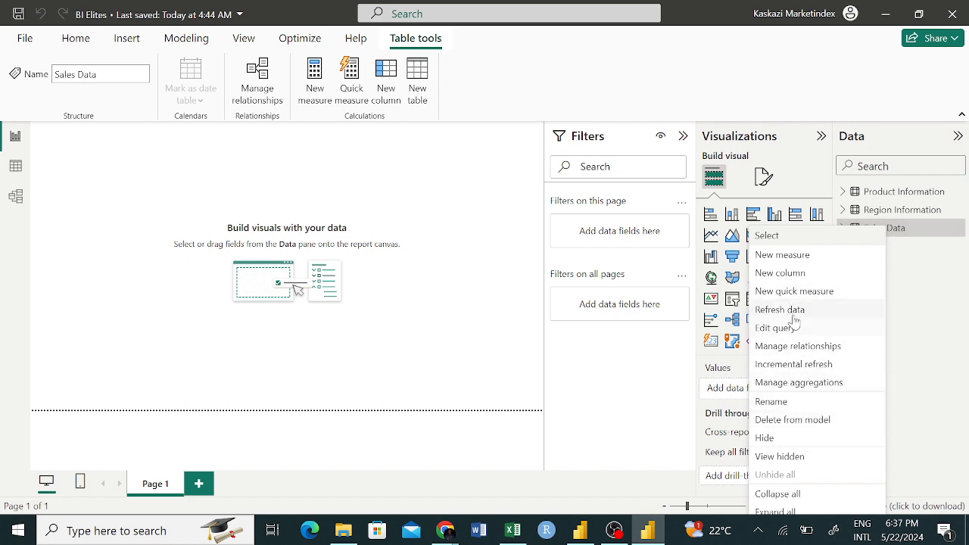
pyautogui.click(812, 421)
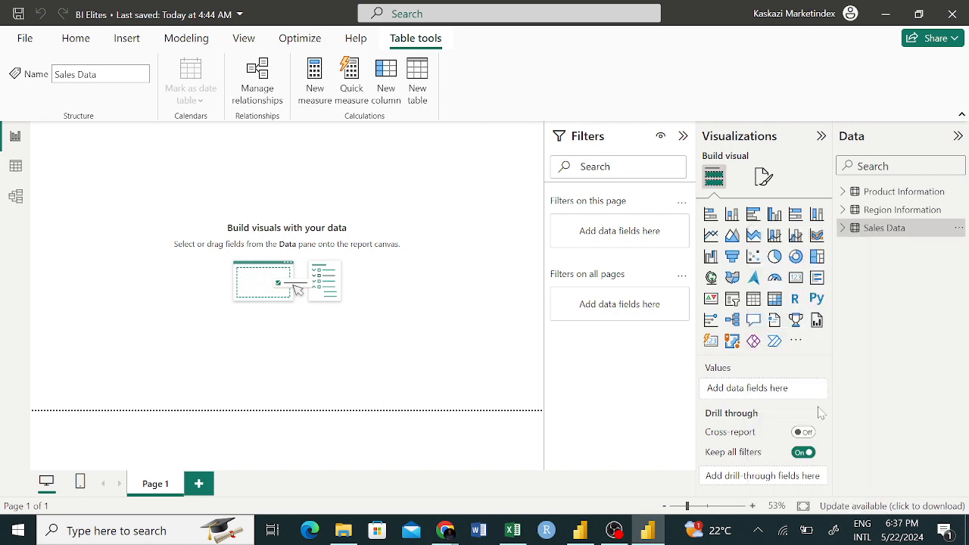
pyautogui.click(586, 306)
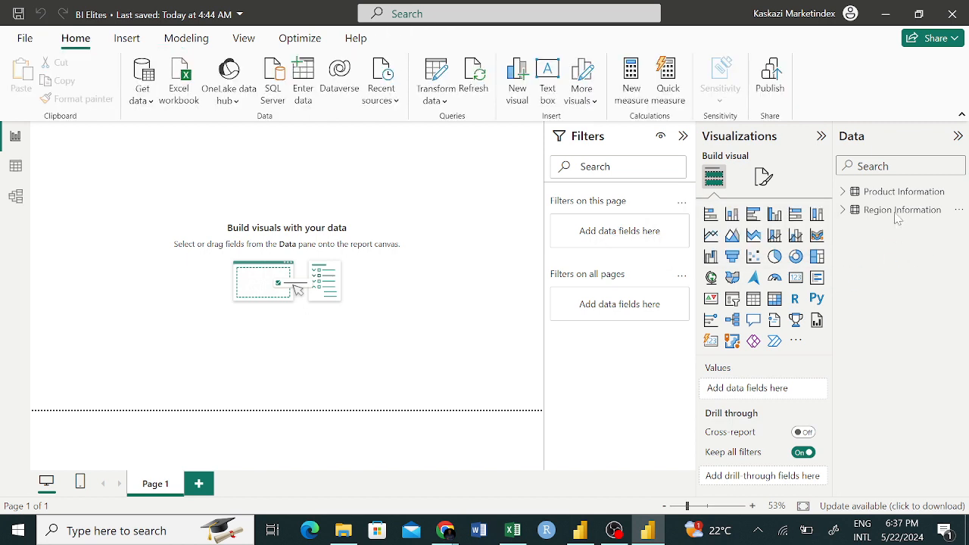
# - Delete the Region Information table from the model and confirm the deletion
pyautogui.rightClick(898, 211)
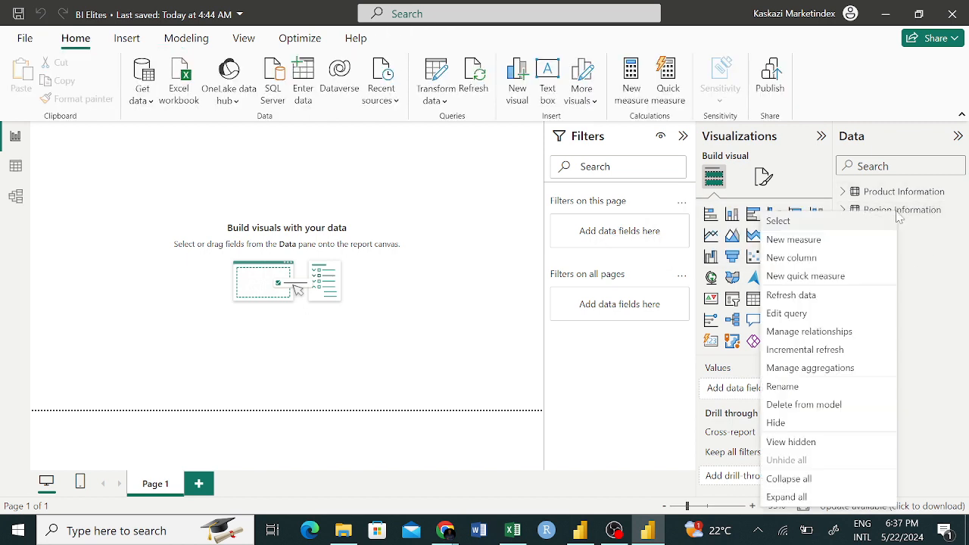
pyautogui.click(794, 406)
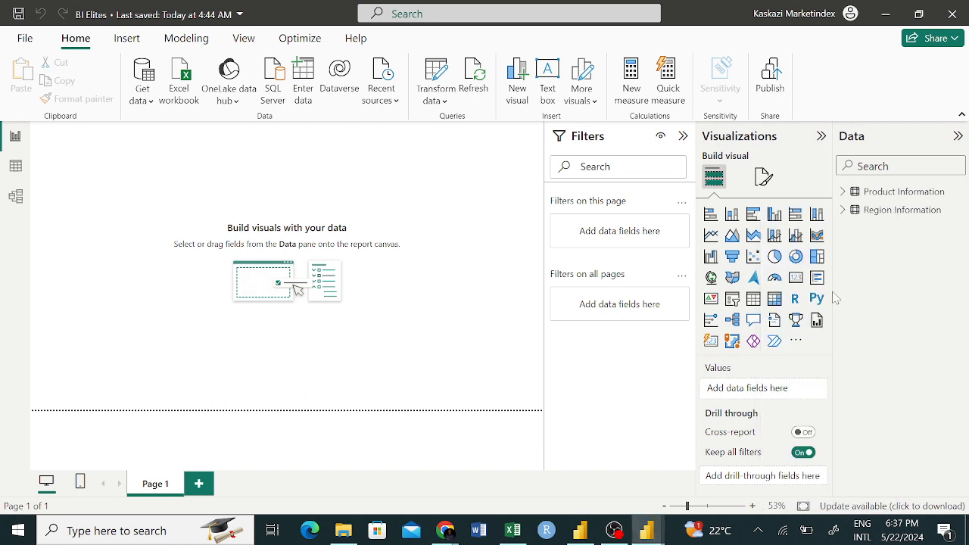
pyautogui.click(575, 297)
# - Delete the Product Information table from the model and confirm the deletion
pyautogui.rightClick(908, 196)
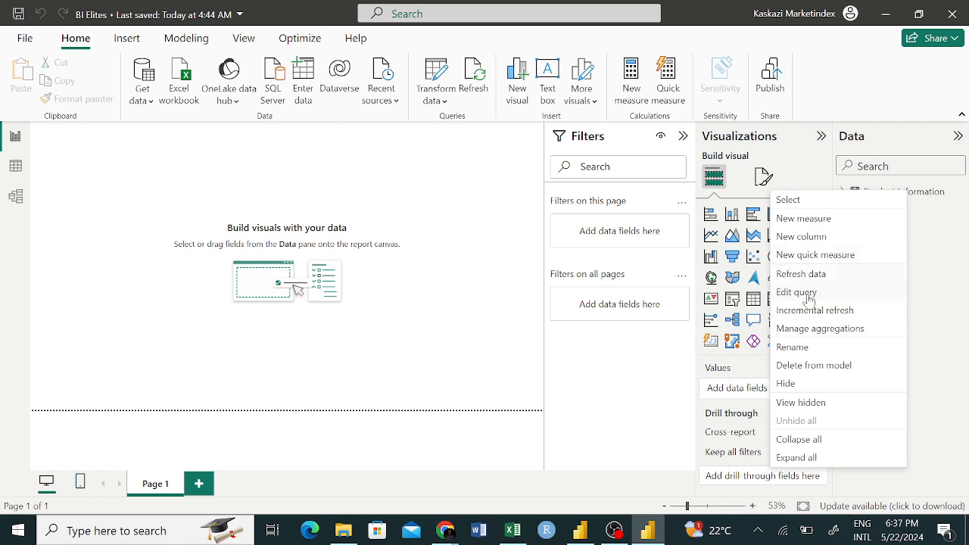
pyautogui.click(805, 366)
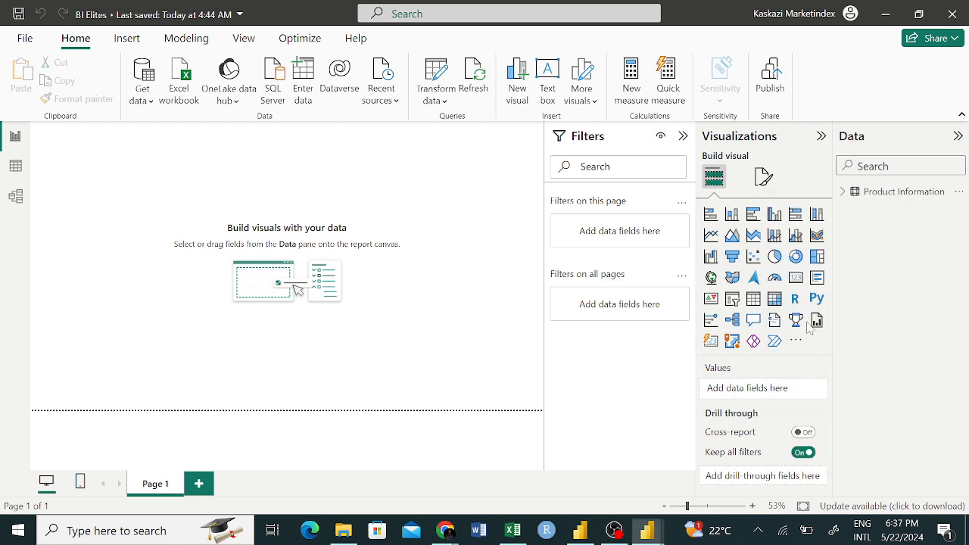
pyautogui.click(587, 298)
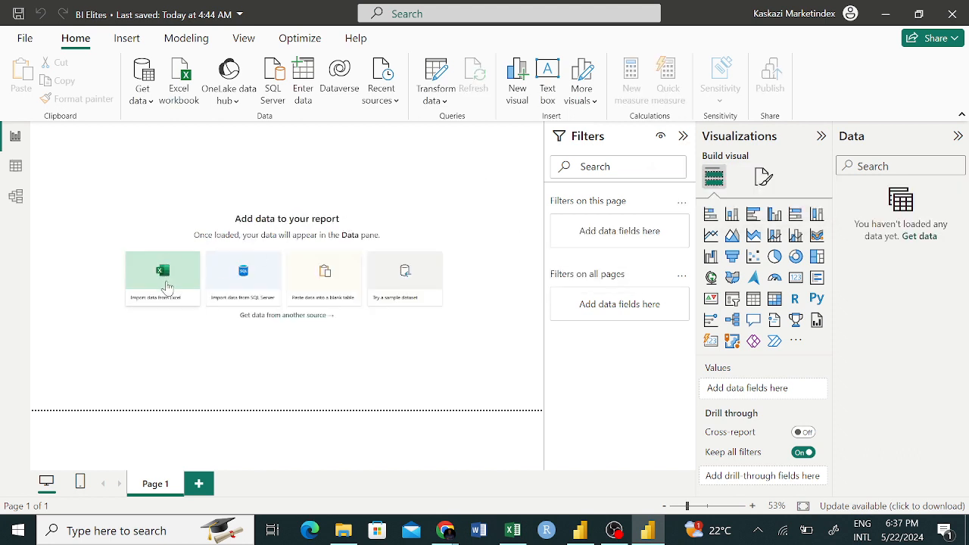
# - Import Sheet1 from the BI Practice Data Excel workbook and open it in the Power Query Editor for transformation
pyautogui.click(189, 272)
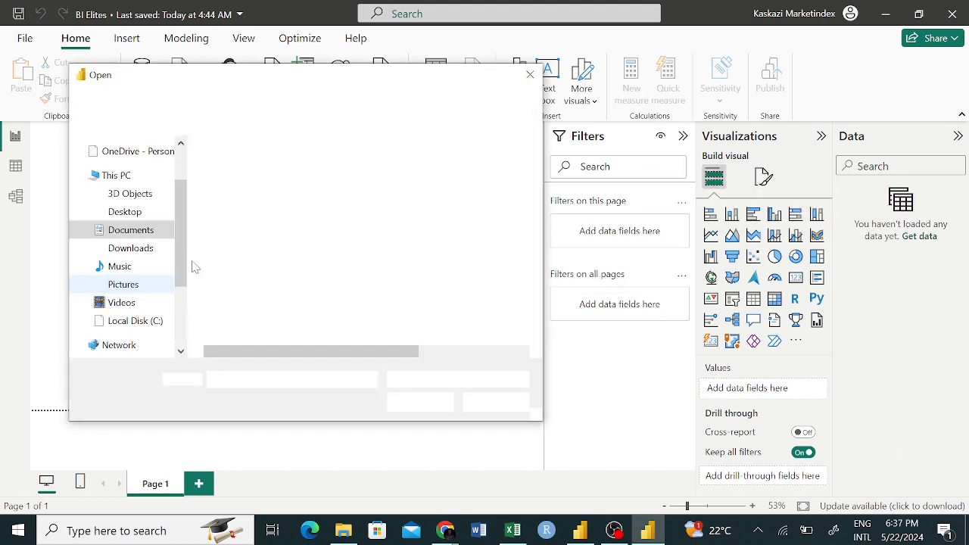
pyautogui.click(267, 173)
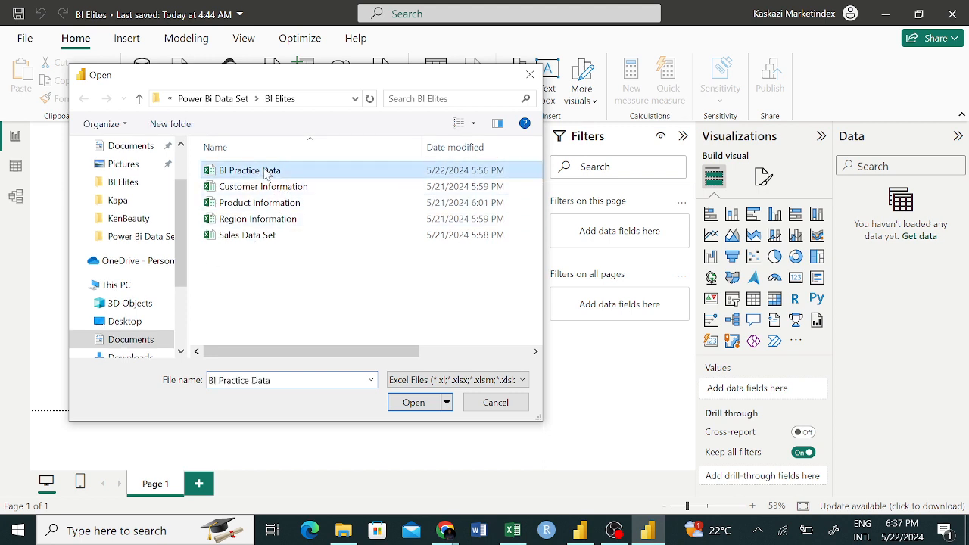
pyautogui.click(414, 402)
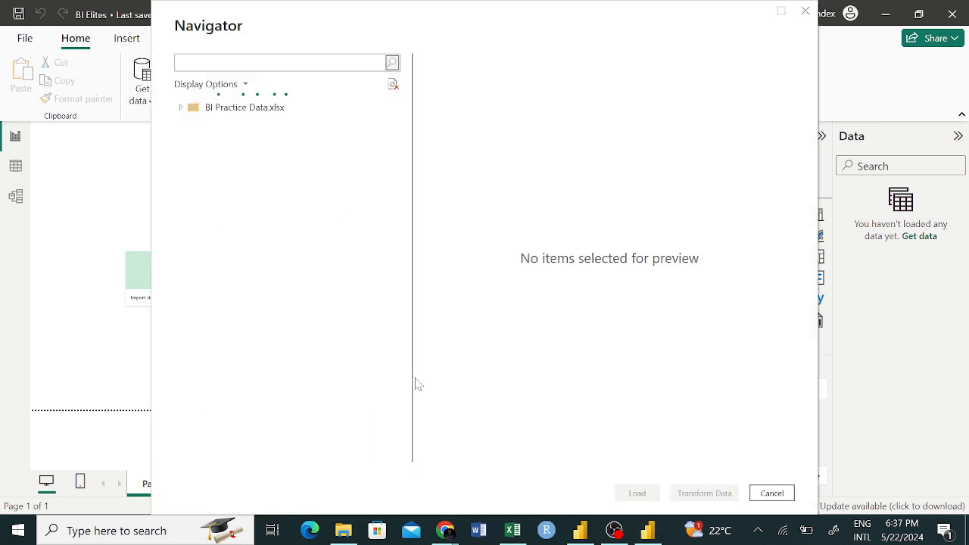
pyautogui.click(182, 110)
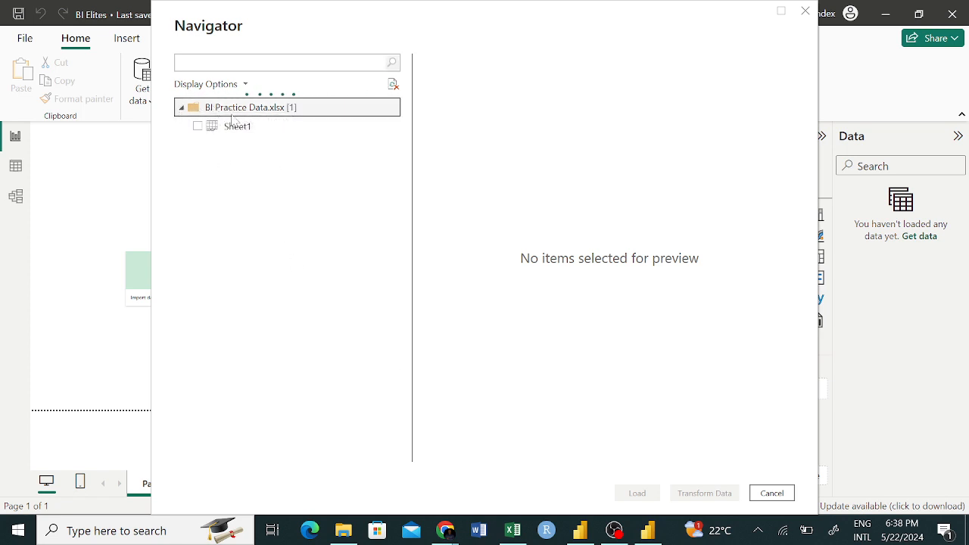
pyautogui.click(198, 127)
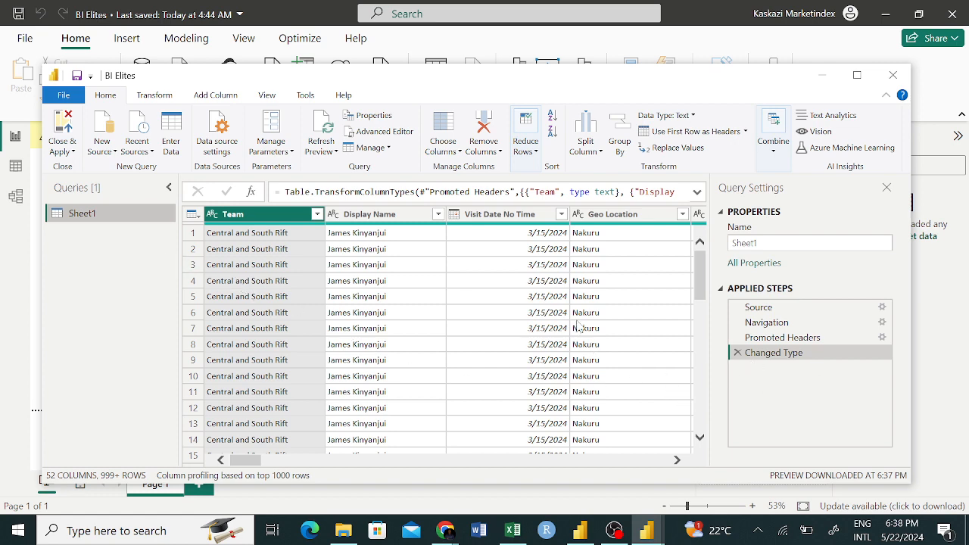
# - Examine the Sheet1 columns from Team through Outlet Note, checking the Outlet Note column's quality and rows for empty values
pyautogui.hscroll(5, 483, 276)
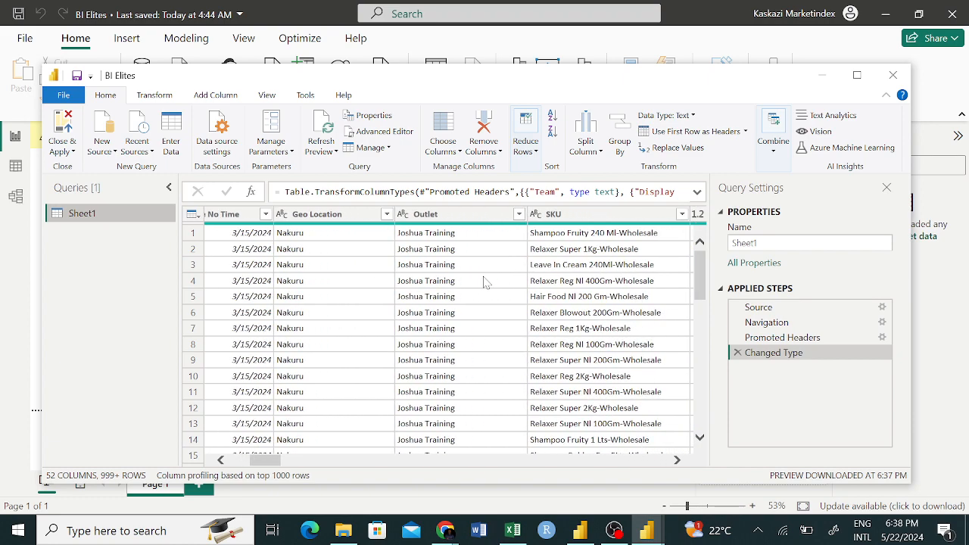
pyautogui.hscroll(5, 485, 282)
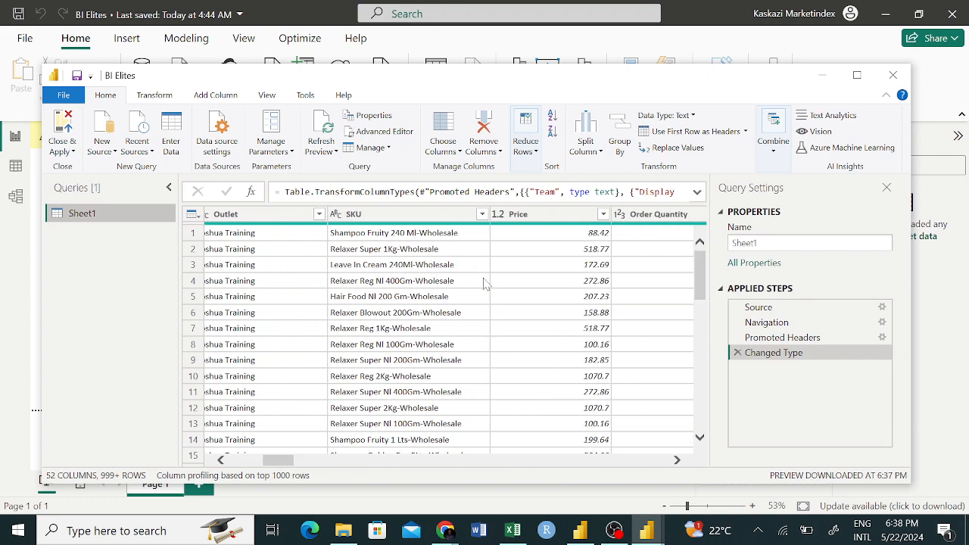
pyautogui.hscroll(5, 485, 283)
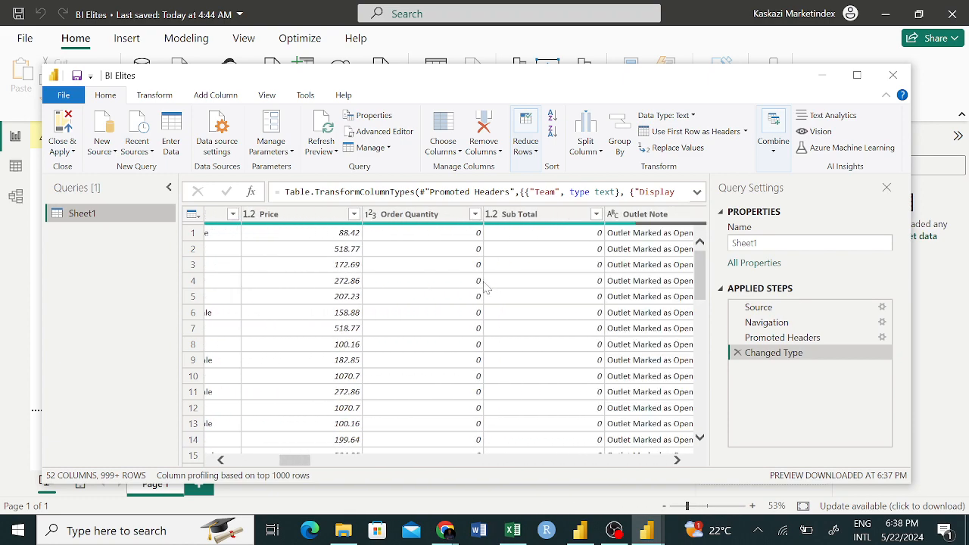
pyautogui.hscroll(5, 485, 286)
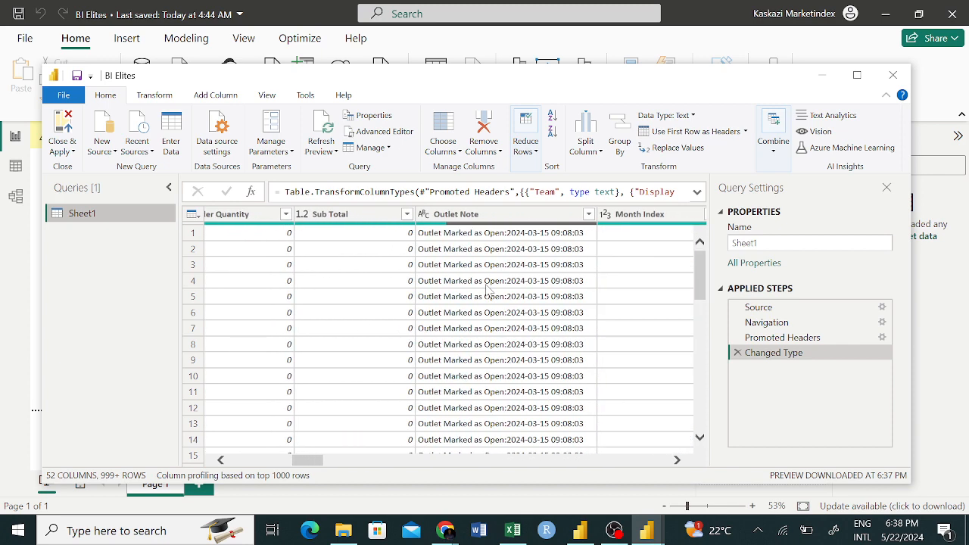
pyautogui.hscroll(2, 486, 288)
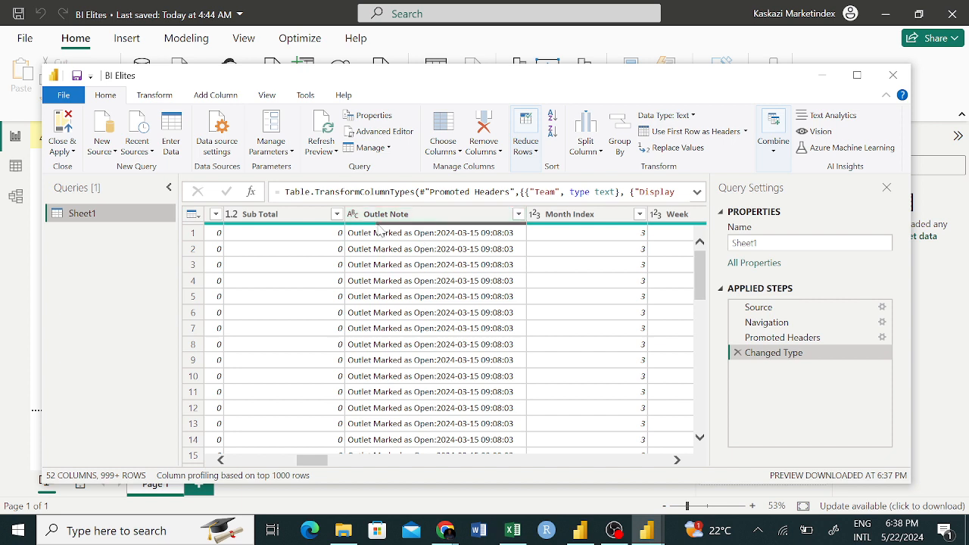
pyautogui.moveTo(379, 228)
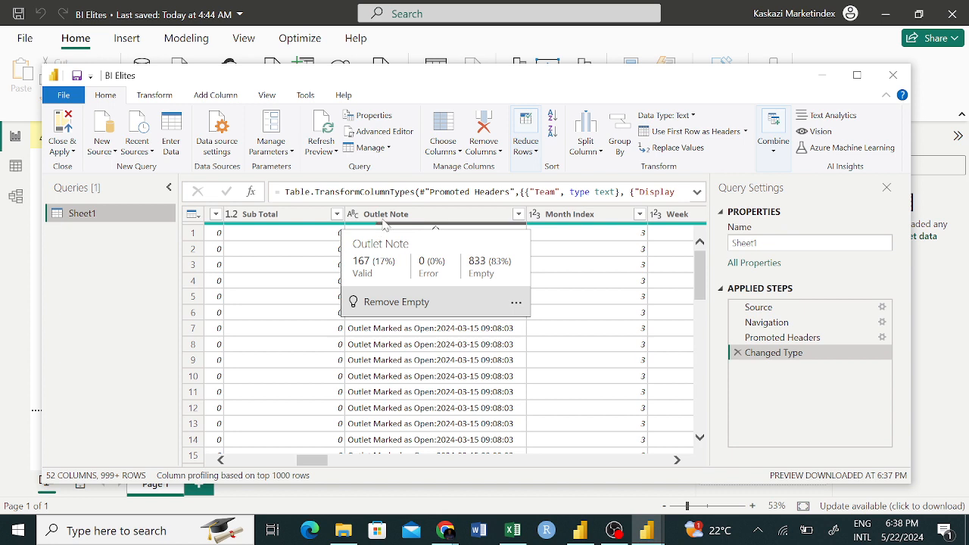
pyautogui.scroll(-2, 438, 318)
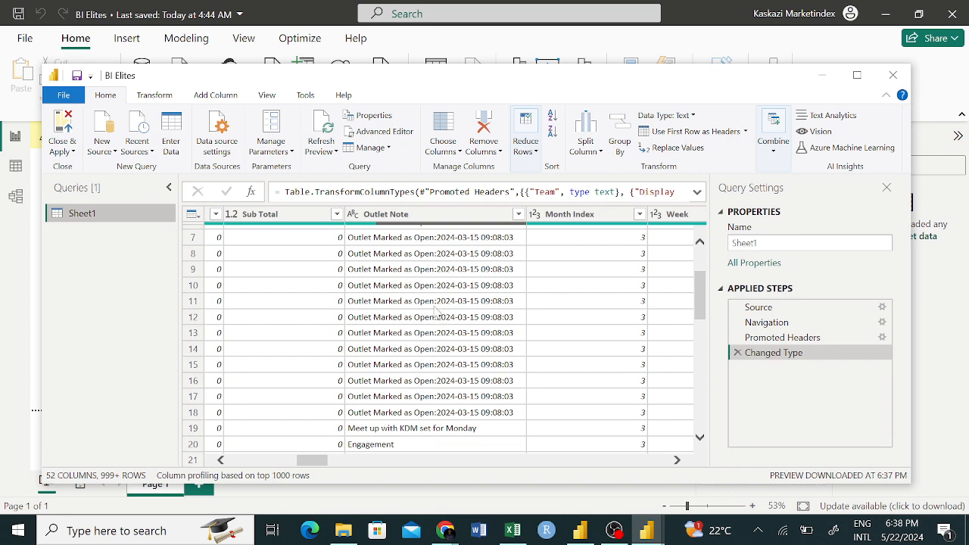
pyautogui.scroll(-9, 437, 316)
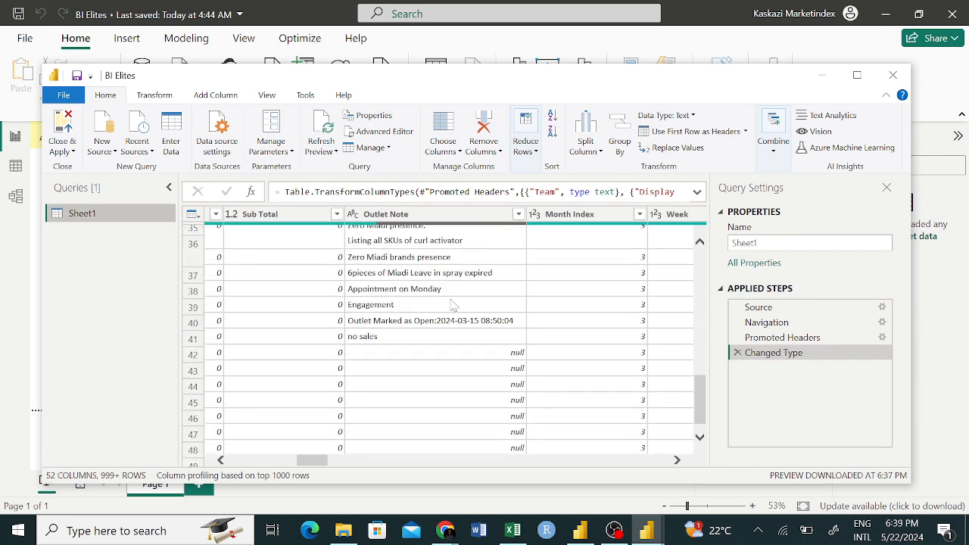
pyautogui.scroll(-1, 450, 311)
pyautogui.scroll(-3, 446, 364)
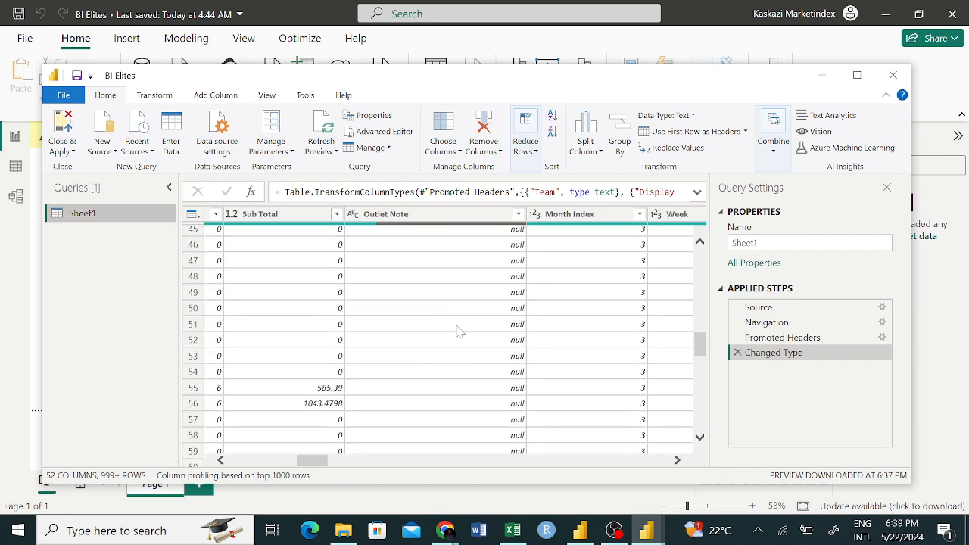
pyautogui.scroll(-3, 458, 331)
pyautogui.scroll(10, 465, 331)
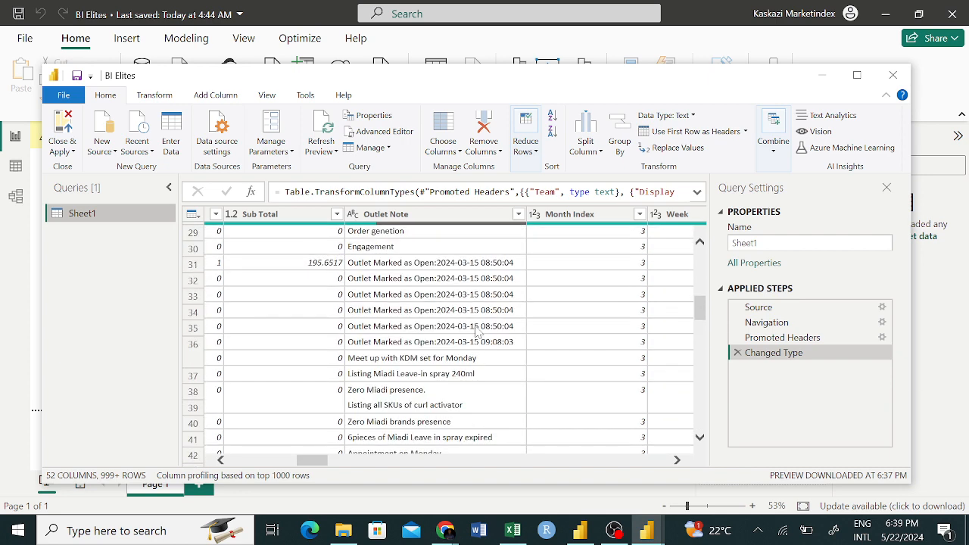
pyautogui.scroll(10, 478, 331)
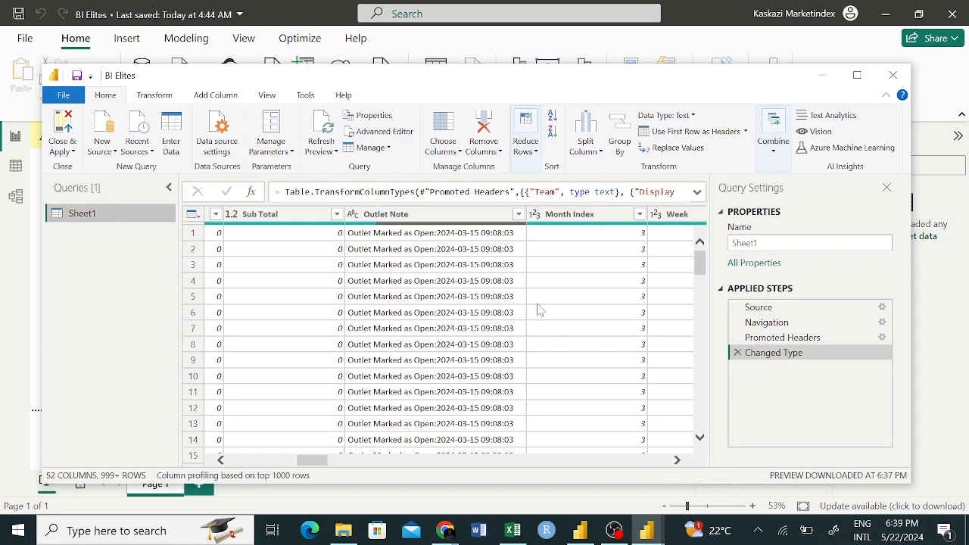
# - Review the remaining Sheet1 columns from Month Index through the unnamed ones such as Column39, checking for empty or unused data
pyautogui.hscroll(5, 540, 310)
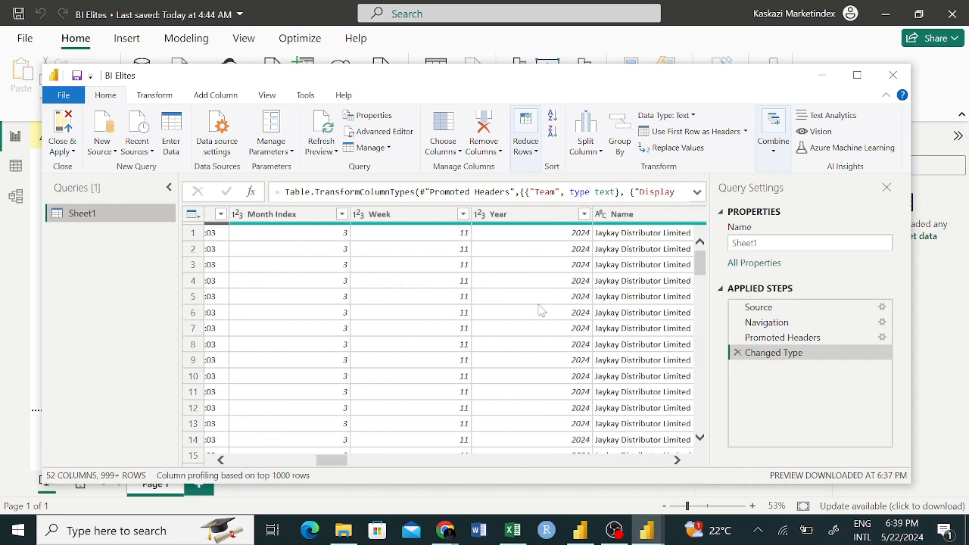
pyautogui.hscroll(5, 539, 311)
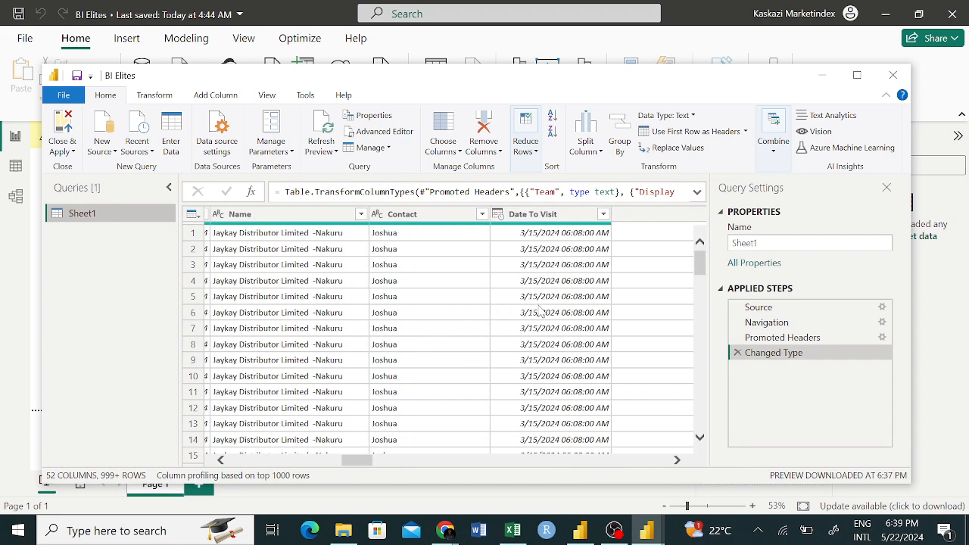
pyautogui.hscroll(3, 540, 310)
pyautogui.hscroll(2, 471, 322)
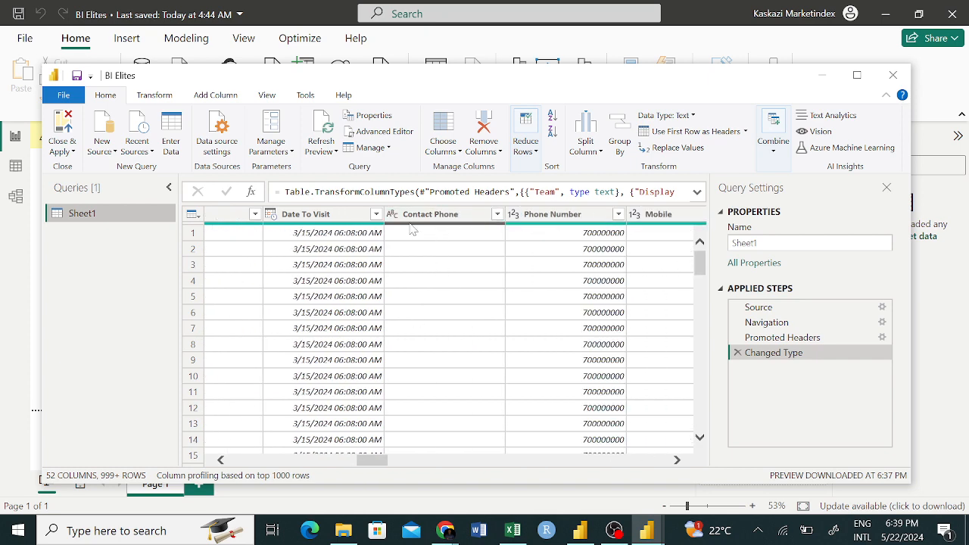
pyautogui.moveTo(410, 231)
pyautogui.hscroll(5, 568, 297)
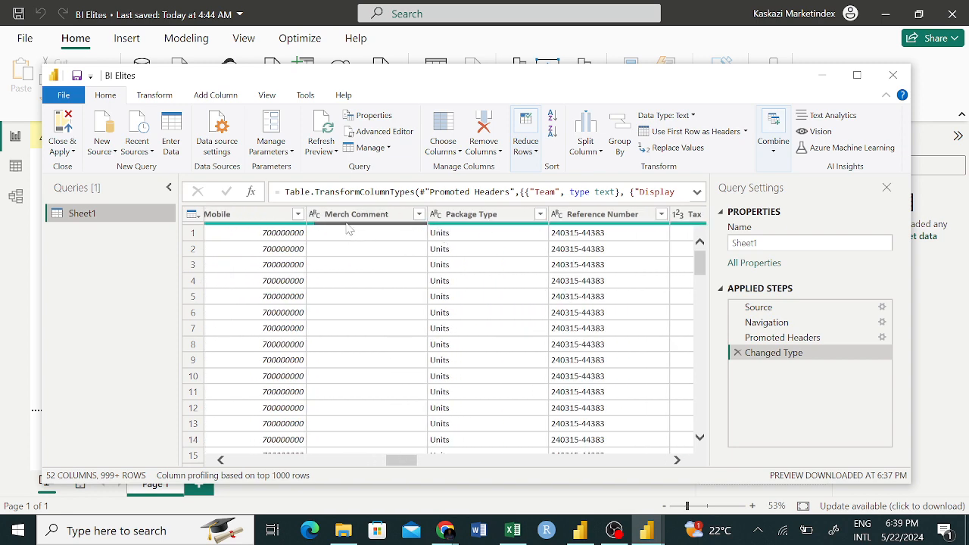
pyautogui.hscroll(3, 499, 288)
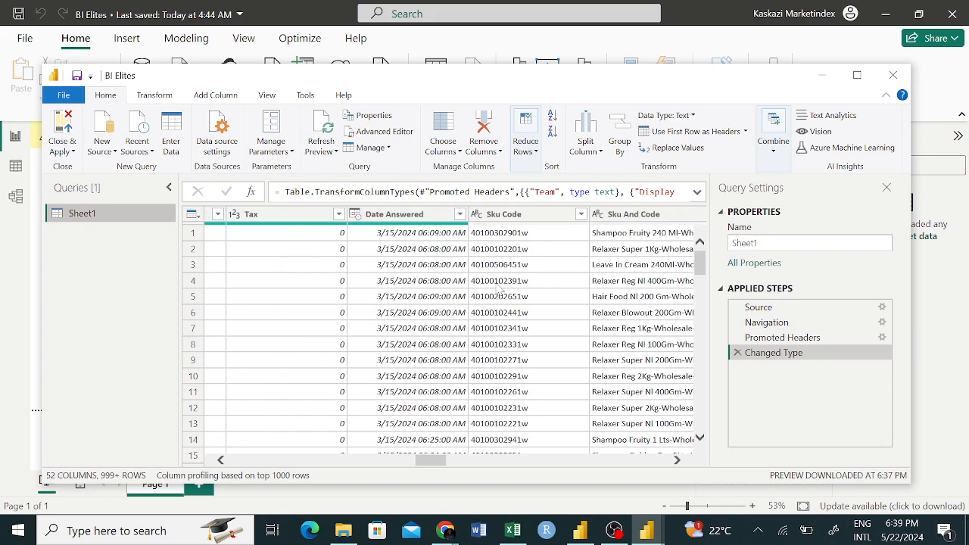
pyautogui.hscroll(4, 499, 289)
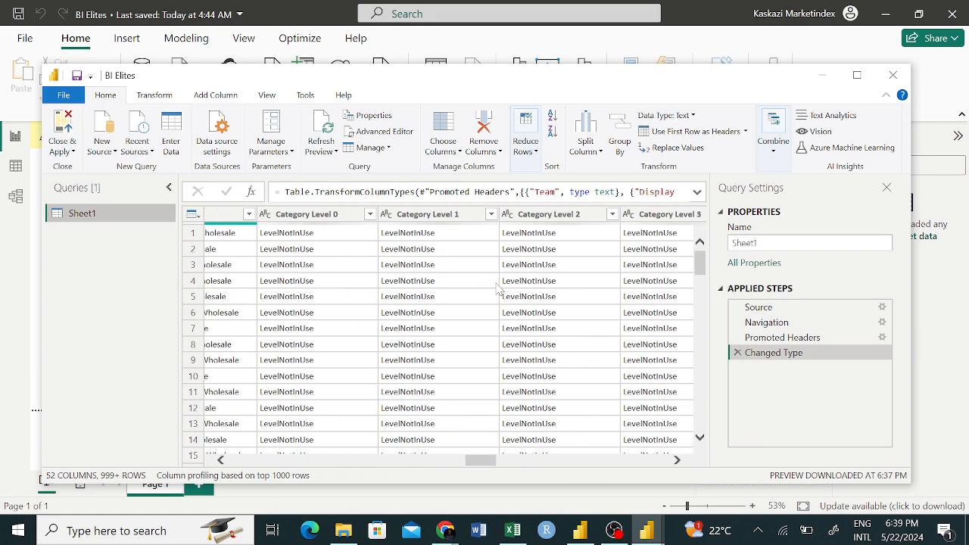
pyautogui.hscroll(4, 499, 289)
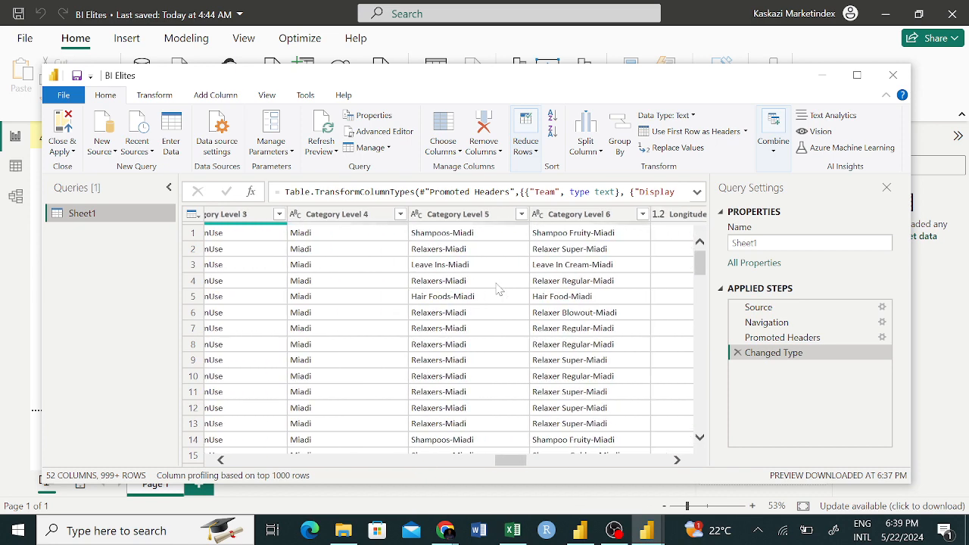
pyautogui.hscroll(3, 499, 289)
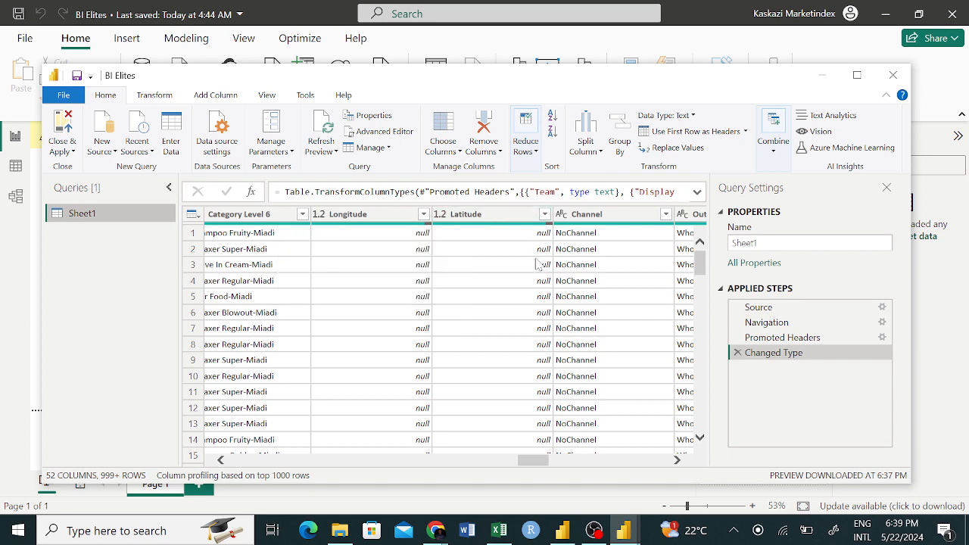
pyautogui.hscroll(10, 539, 266)
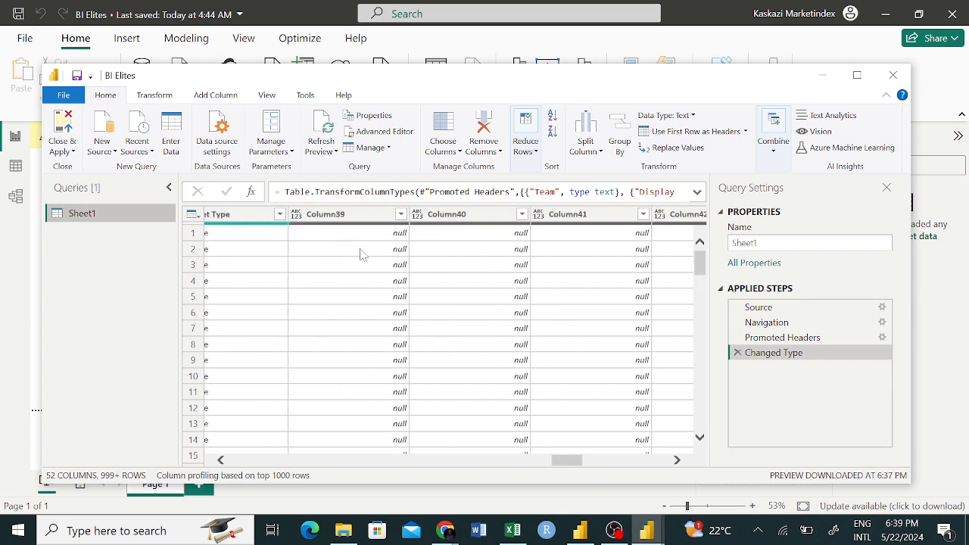
pyautogui.hscroll(5, 560, 312)
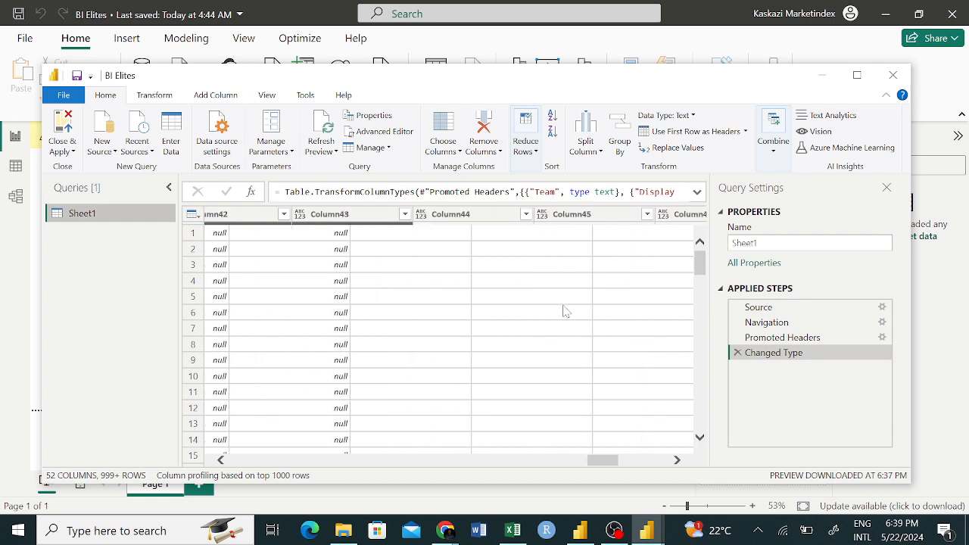
pyautogui.hscroll(-10, 551, 303)
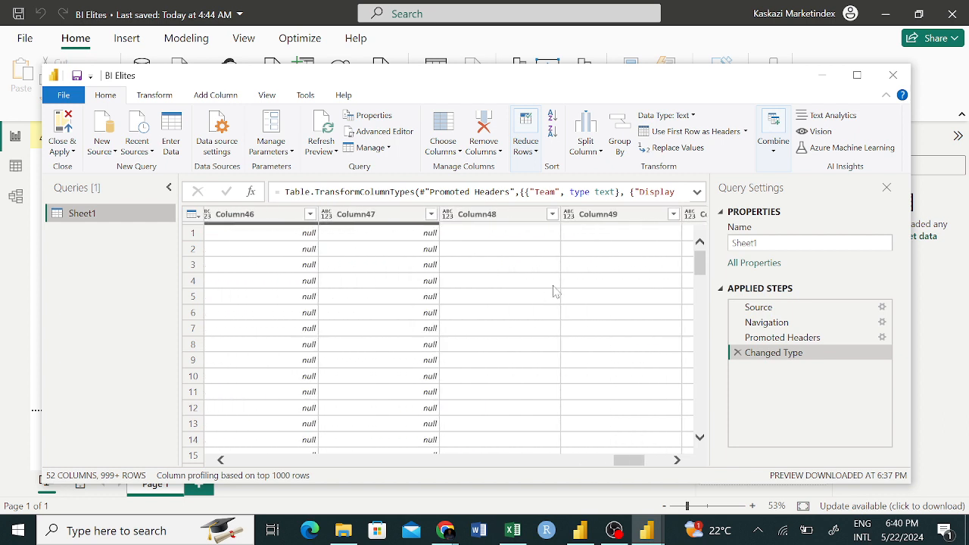
pyautogui.hscroll(-10, 503, 263)
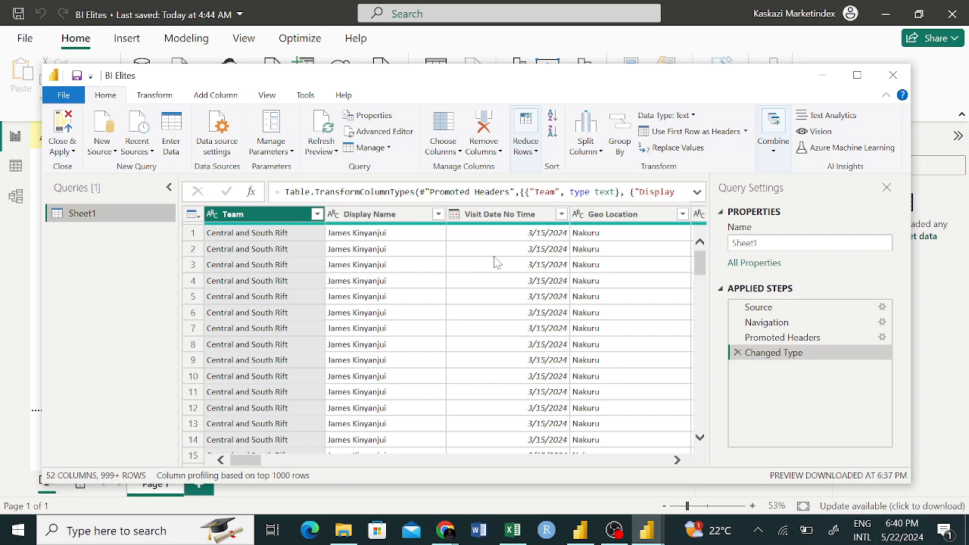
# - Close and apply the query to load Sheet1 into the model, and rename the loaded table to BI Elites
pyautogui.click(68, 130)
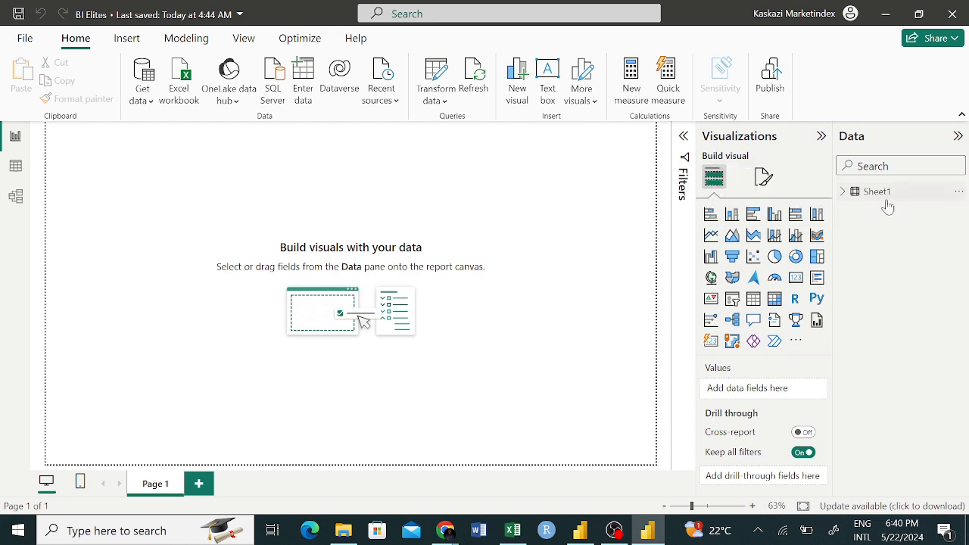
pyautogui.click(956, 192)
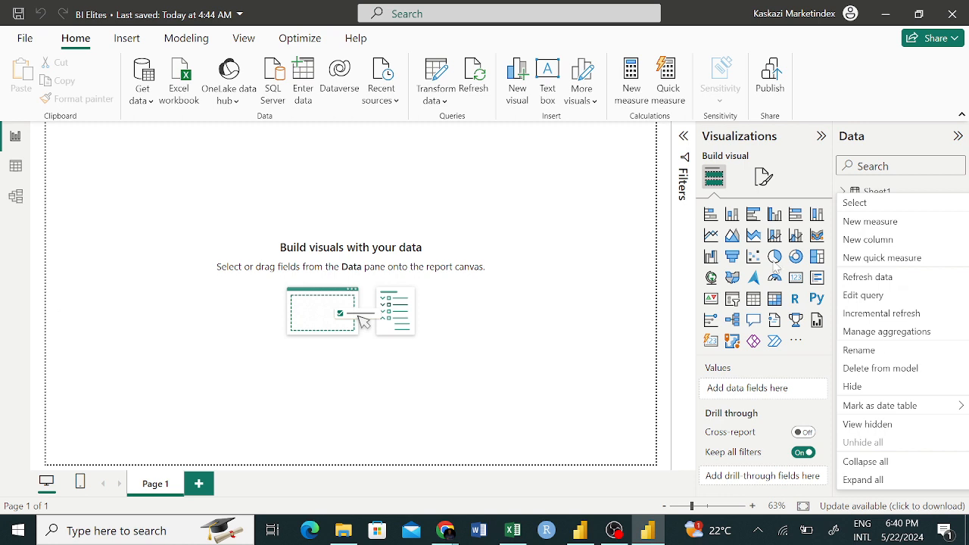
pyautogui.click(875, 353)
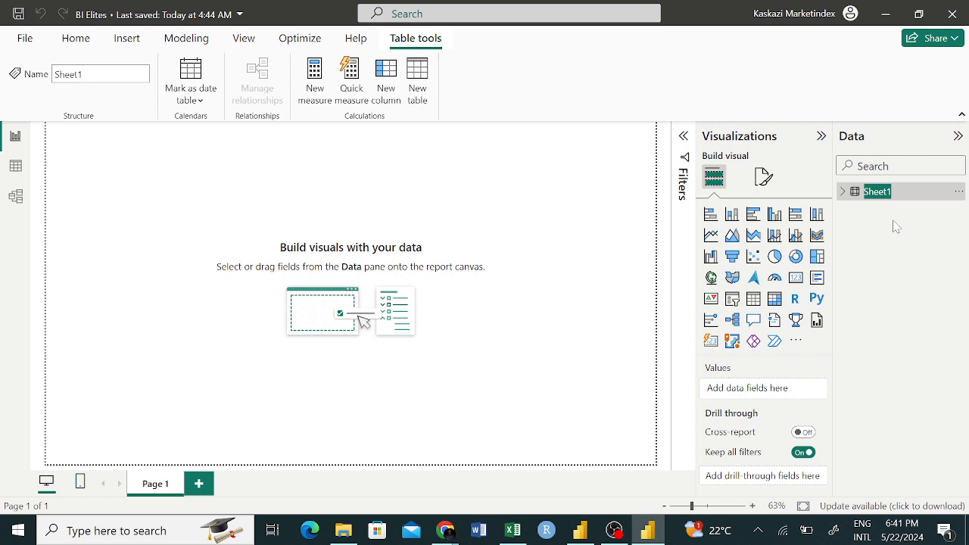
pyautogui.write('BI e')
pyautogui.write('Eli')
pyautogui.write('tes')
pyautogui.press('Return')
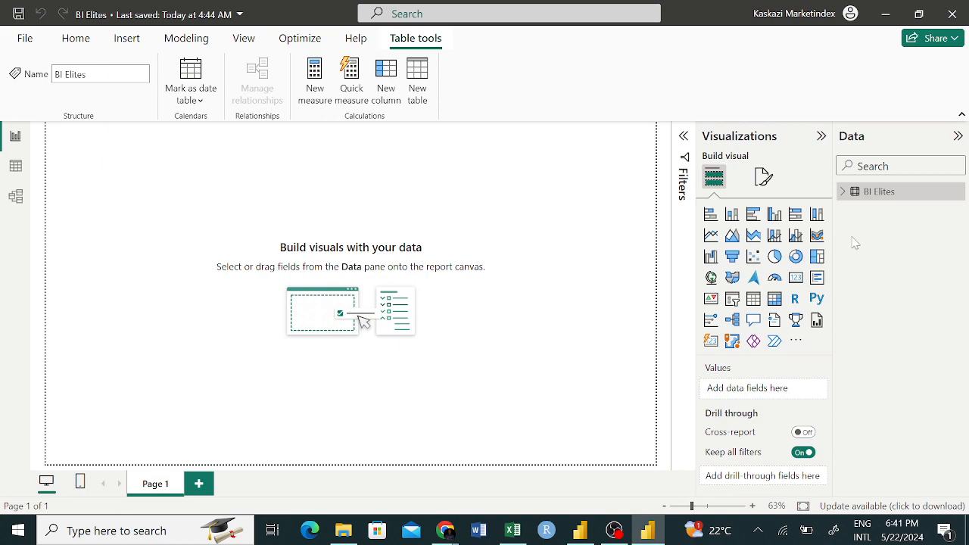
# - Switch to Excel and close the LMR May Days Worked workbook, saving its changes
pyautogui.click(513, 530)
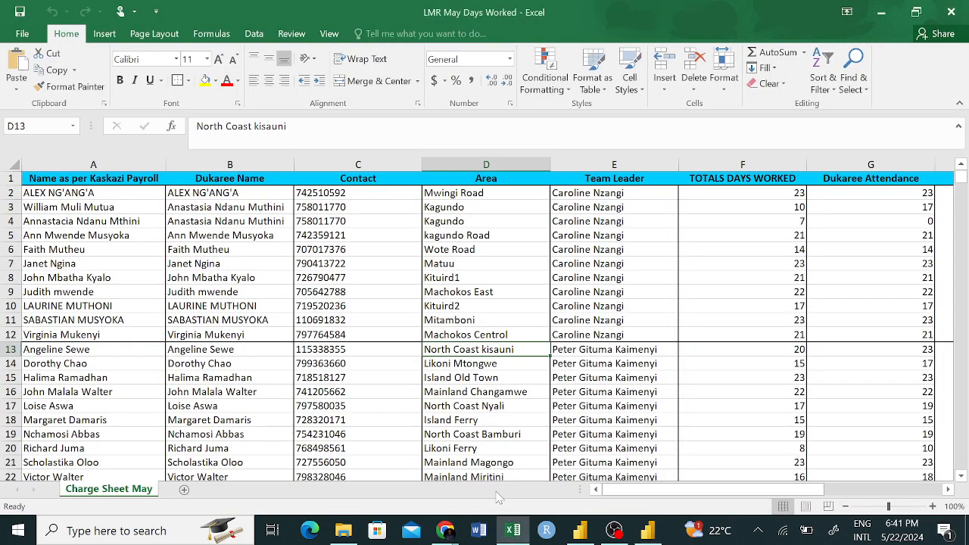
pyautogui.click(513, 530)
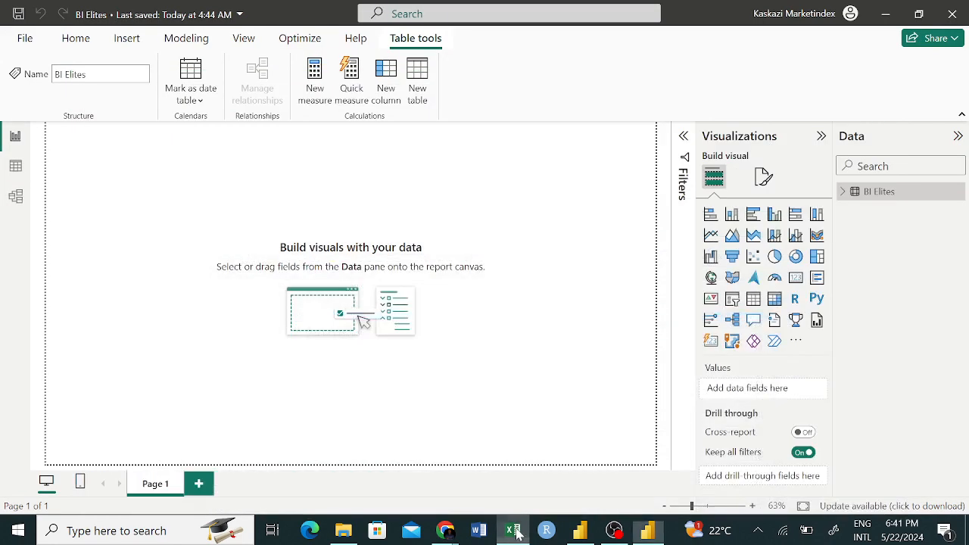
pyautogui.click(513, 530)
pyautogui.click(962, 22)
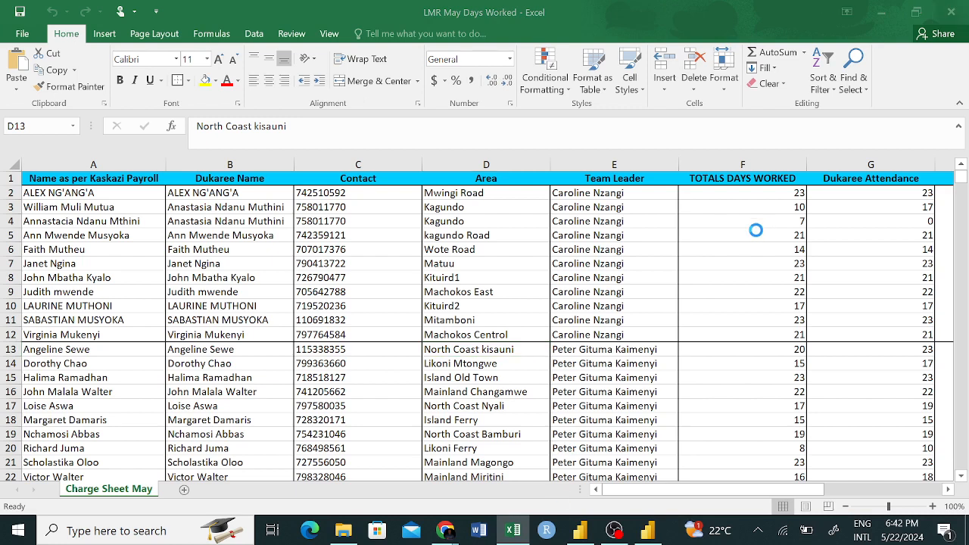
pyautogui.click(338, 534)
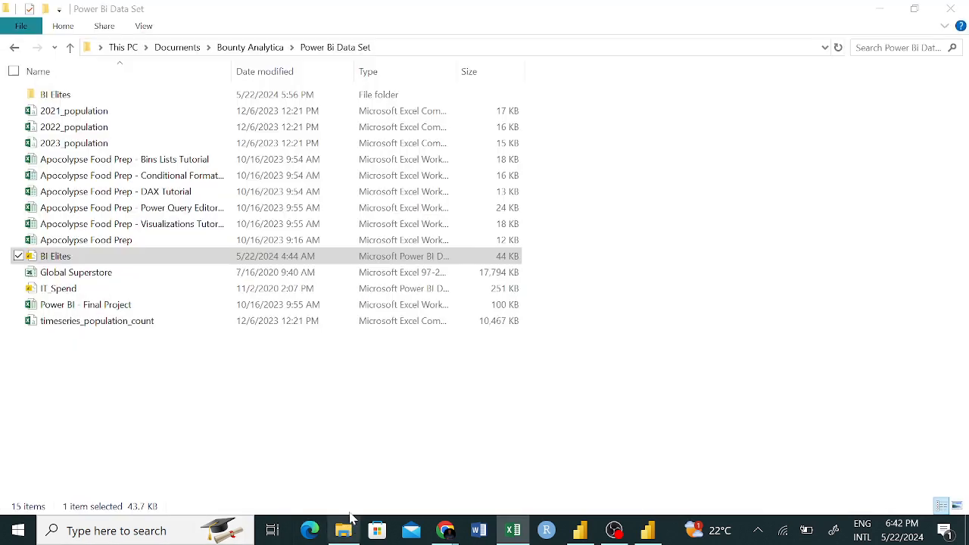
pyautogui.click(513, 534)
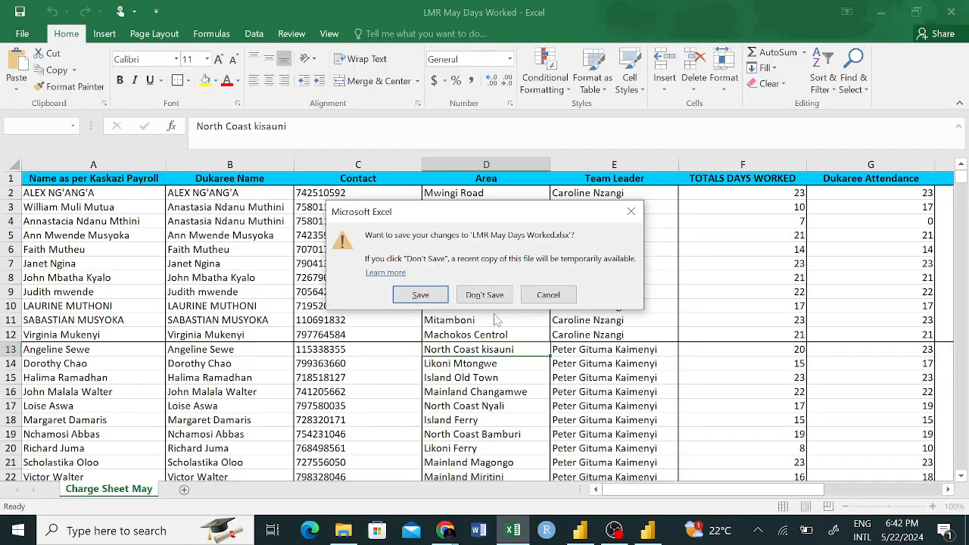
pyautogui.click(421, 296)
# - Switch to File Explorer and open the BI Practice Data workbook from the BI Elites folder in Excel
pyautogui.click(881, 12)
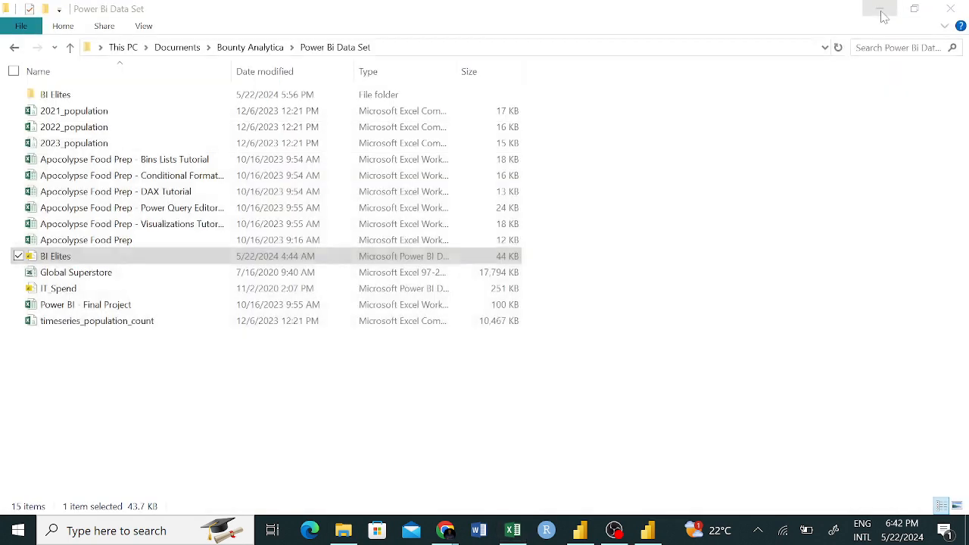
pyautogui.doubleClick(82, 94)
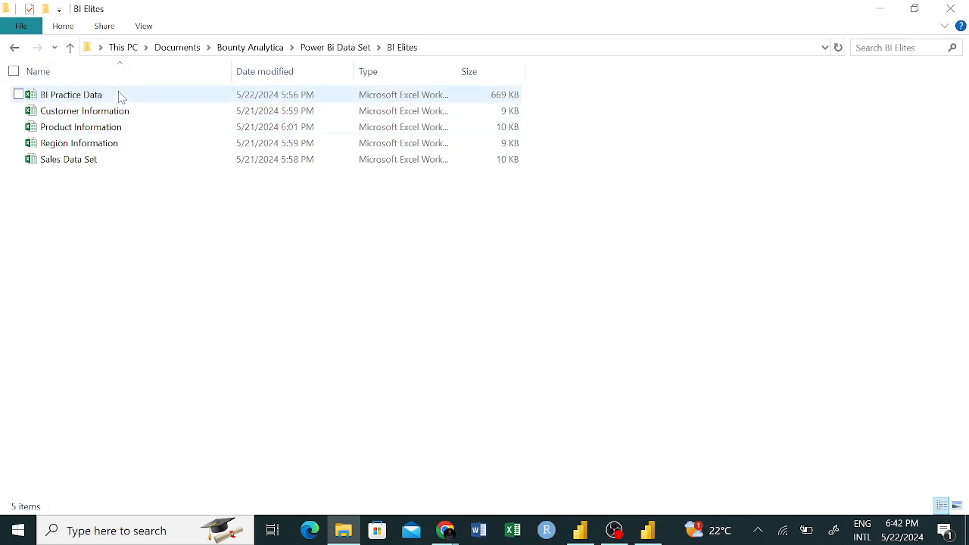
pyautogui.doubleClick(120, 97)
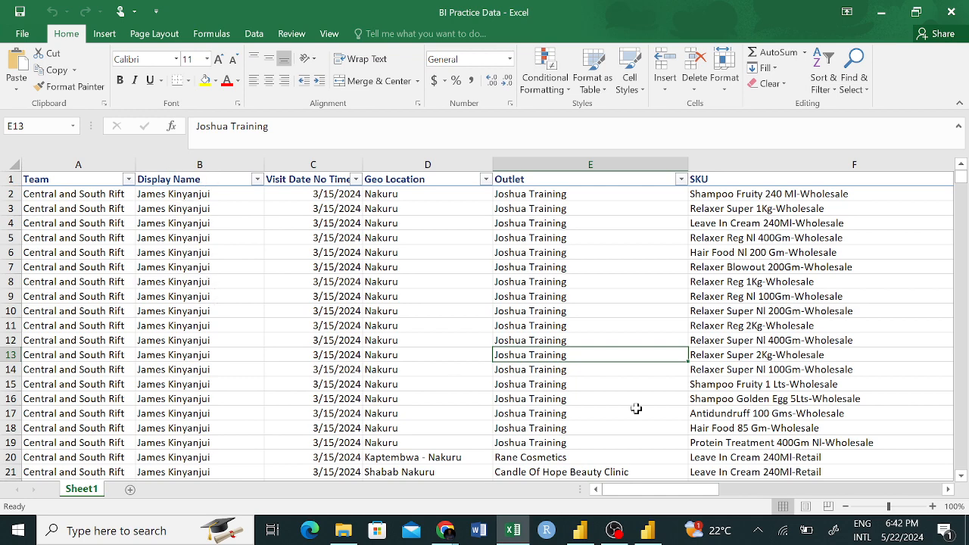
# - Examine the Sheet1 records down to about row 413 across the Team to SKU columns, and return to the header row
pyautogui.scroll(-20, 201, 323)
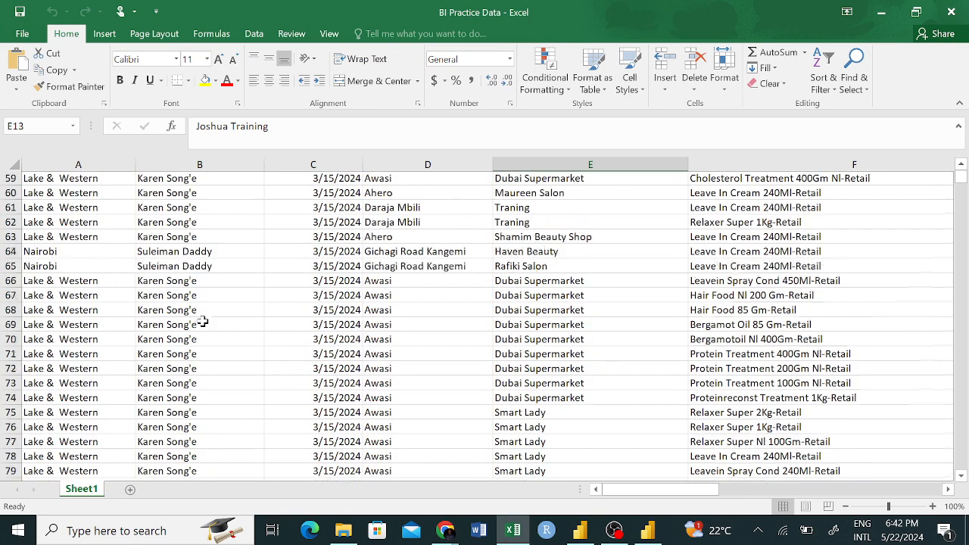
pyautogui.scroll(-2, 191, 321)
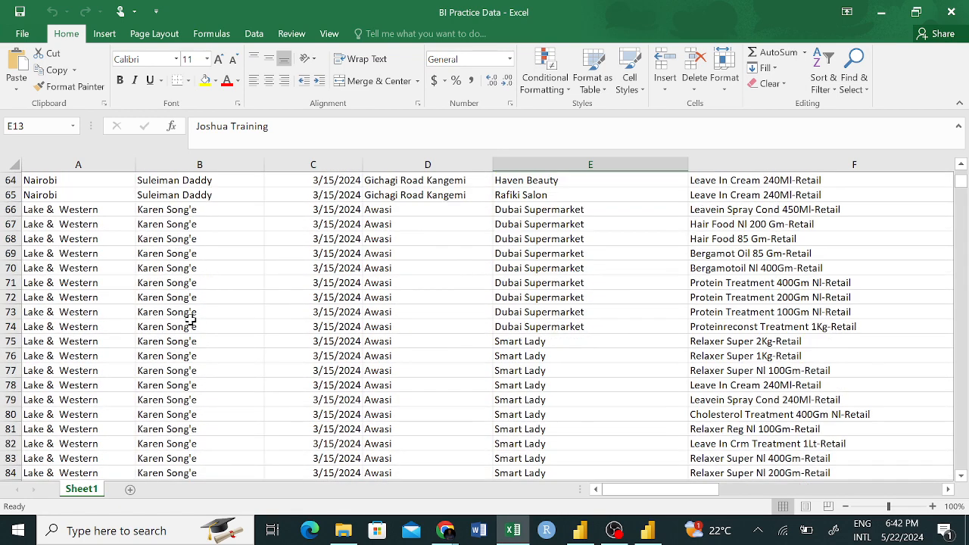
pyautogui.scroll(-20, 191, 322)
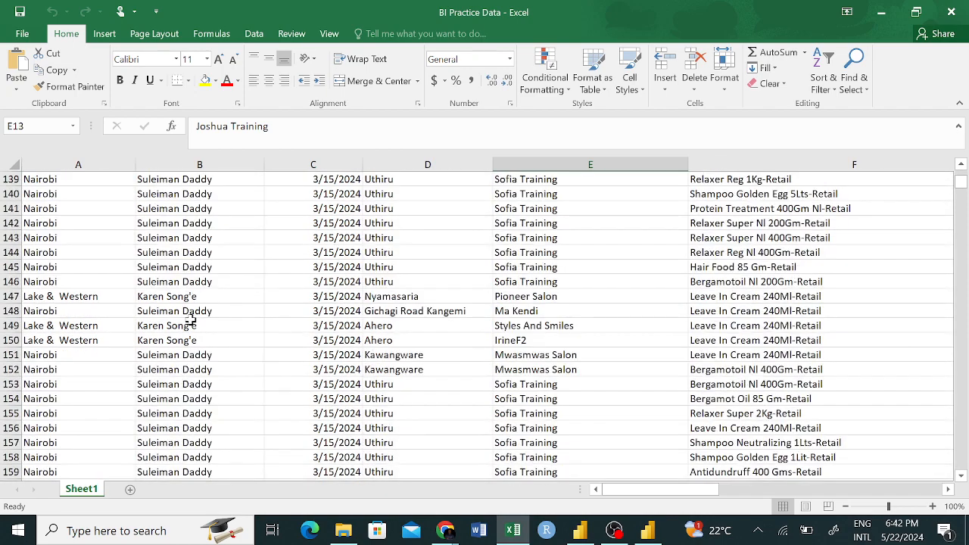
pyautogui.scroll(-1, 191, 321)
pyautogui.scroll(3, 190, 318)
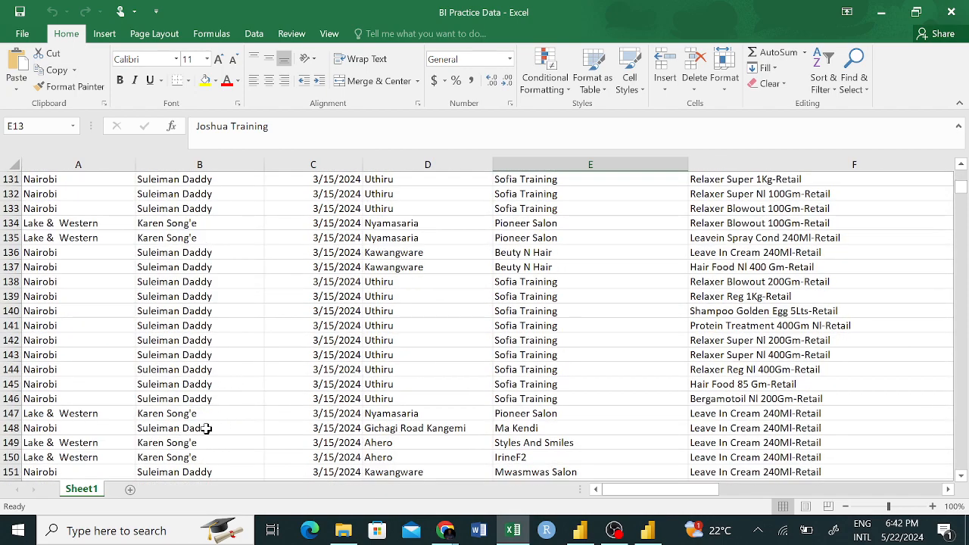
pyautogui.scroll(-20, 206, 429)
pyautogui.scroll(-20, 206, 429)
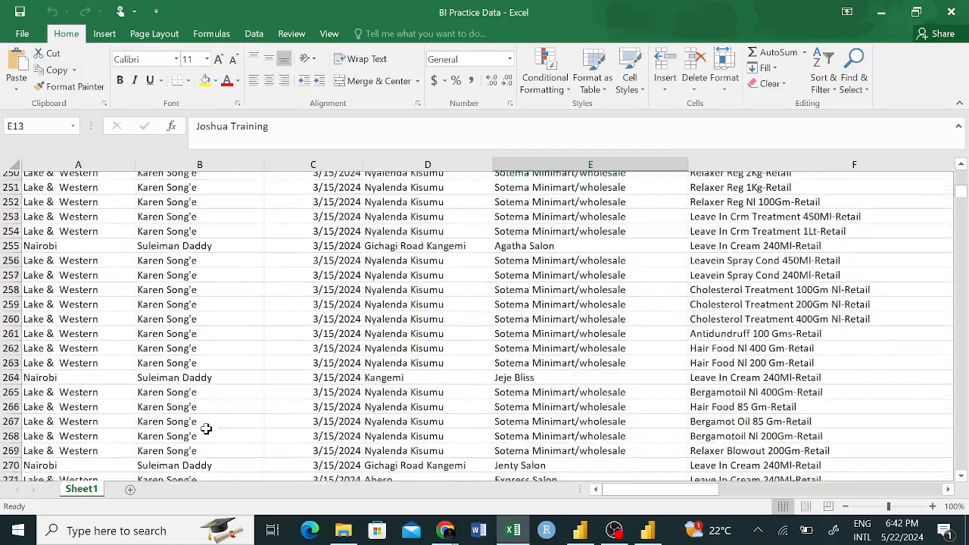
pyautogui.scroll(-20, 206, 429)
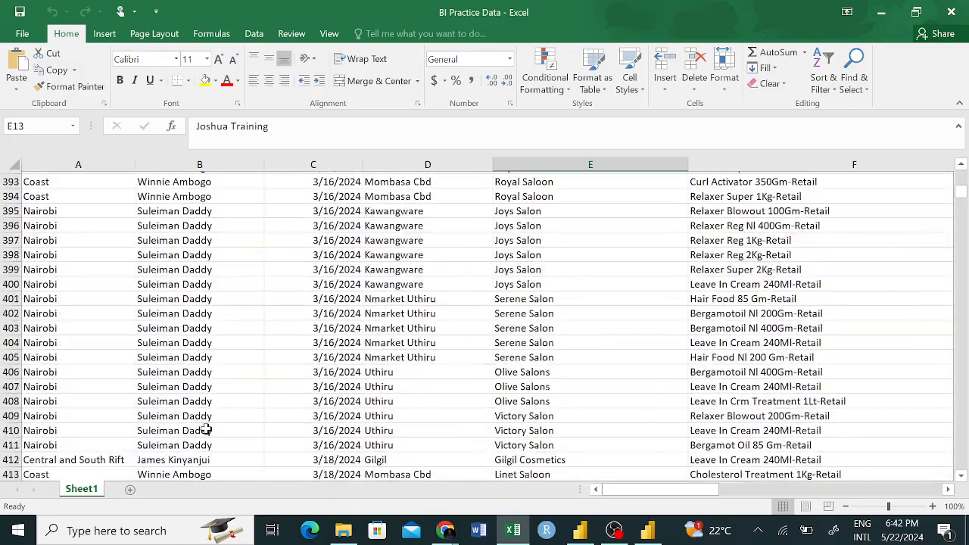
pyautogui.scroll(20, 206, 428)
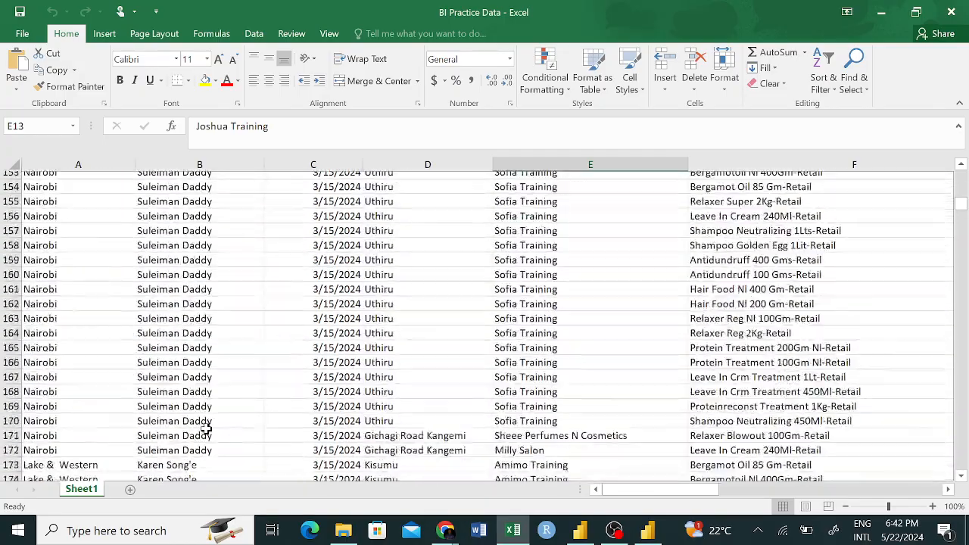
pyautogui.scroll(4, 206, 428)
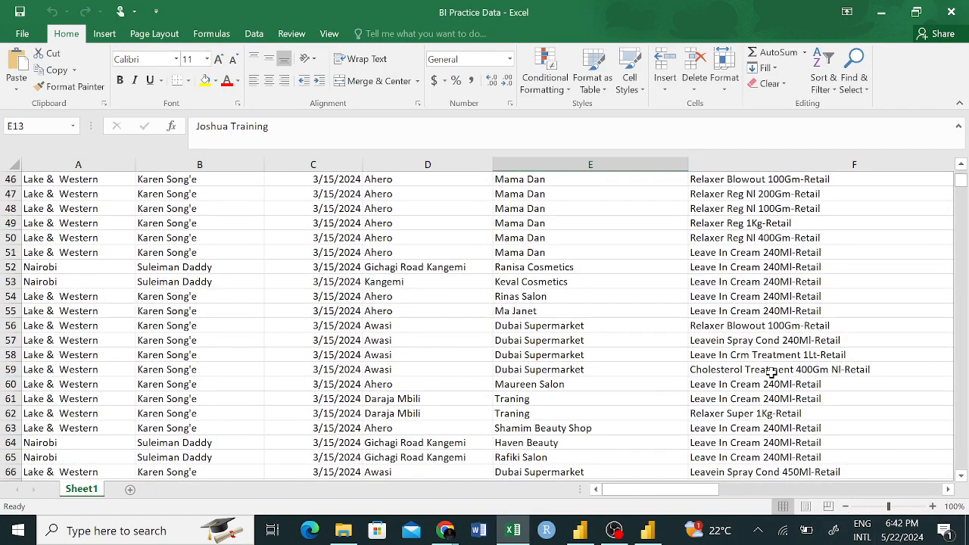
pyautogui.scroll(15, 770, 370)
# - Review the remaining Sheet1 columns from Price through Code And Sku, and return to the Team column
pyautogui.hscroll(5, 771, 372)
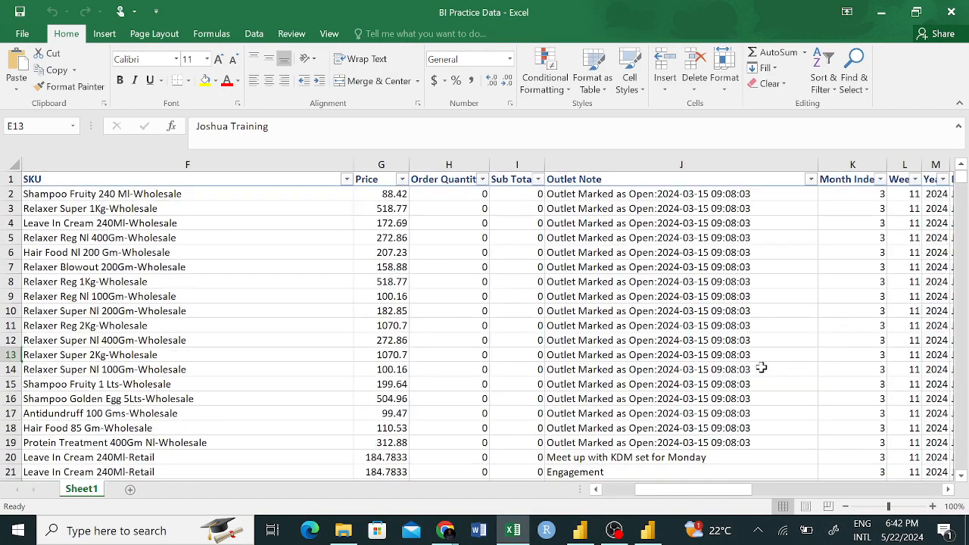
pyautogui.hscroll(7, 755, 349)
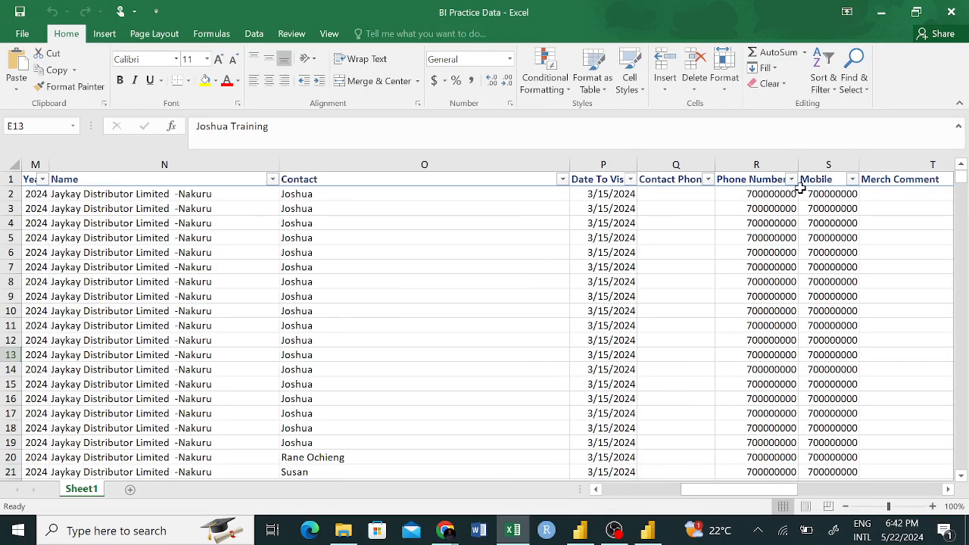
pyautogui.hscroll(3, 773, 259)
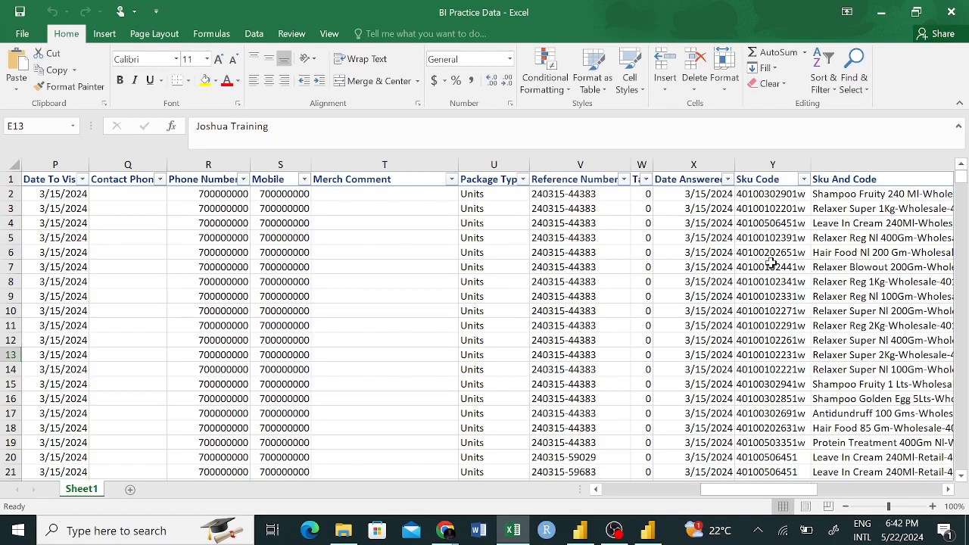
pyautogui.hscroll(3, 771, 261)
pyautogui.hscroll(3, 771, 262)
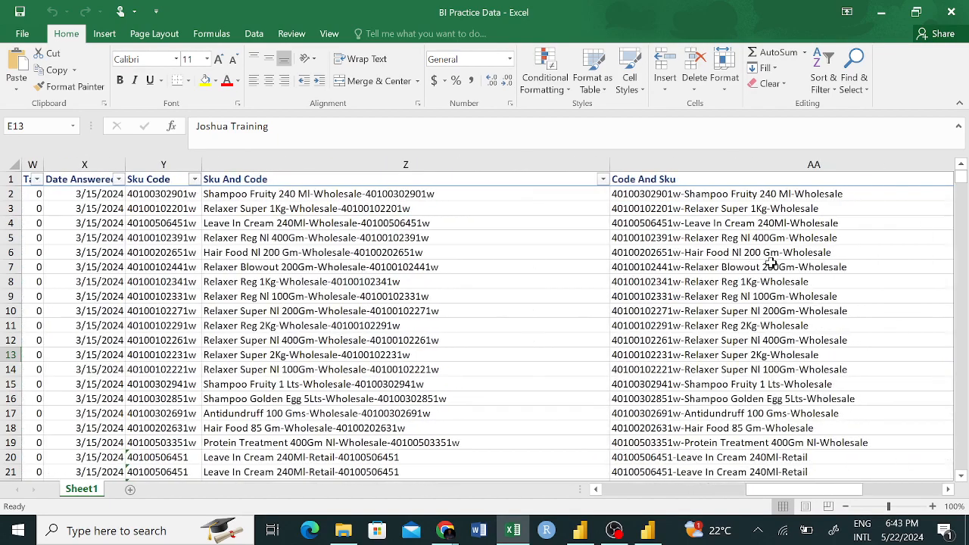
pyautogui.hscroll(-5, 771, 263)
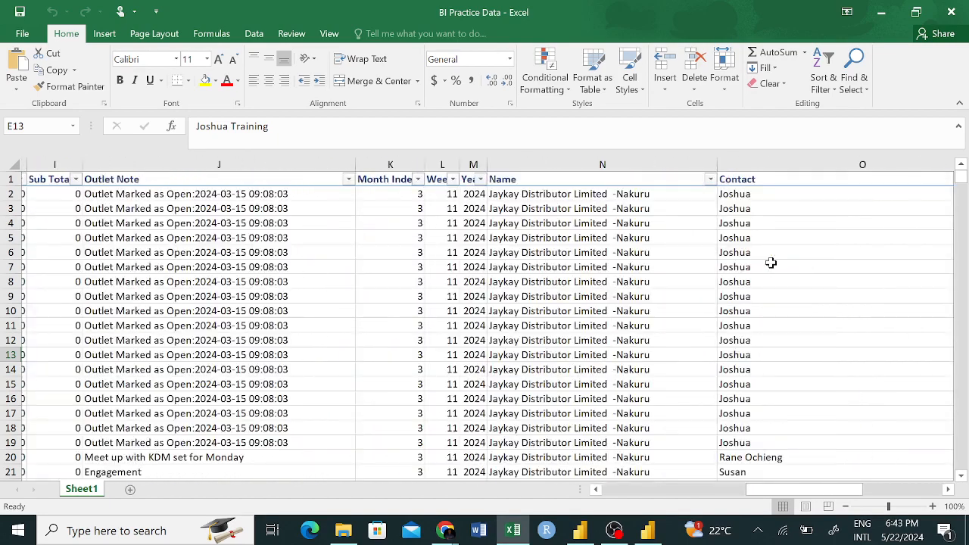
pyautogui.hscroll(-5, 771, 263)
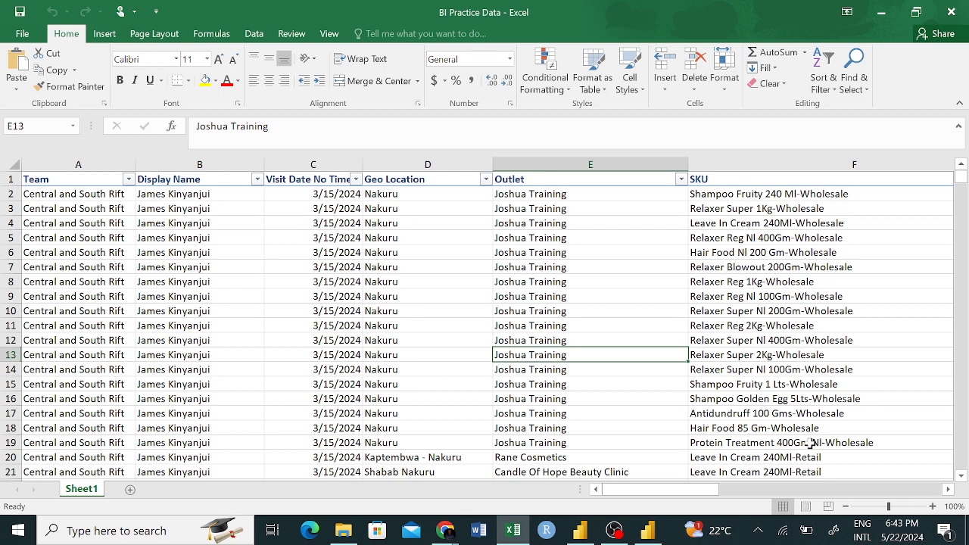
# - Read through the first 65 or so rows of Sheet1, comparing the team, location, outlet and SKU entries
pyautogui.scroll(-1, 802, 443)
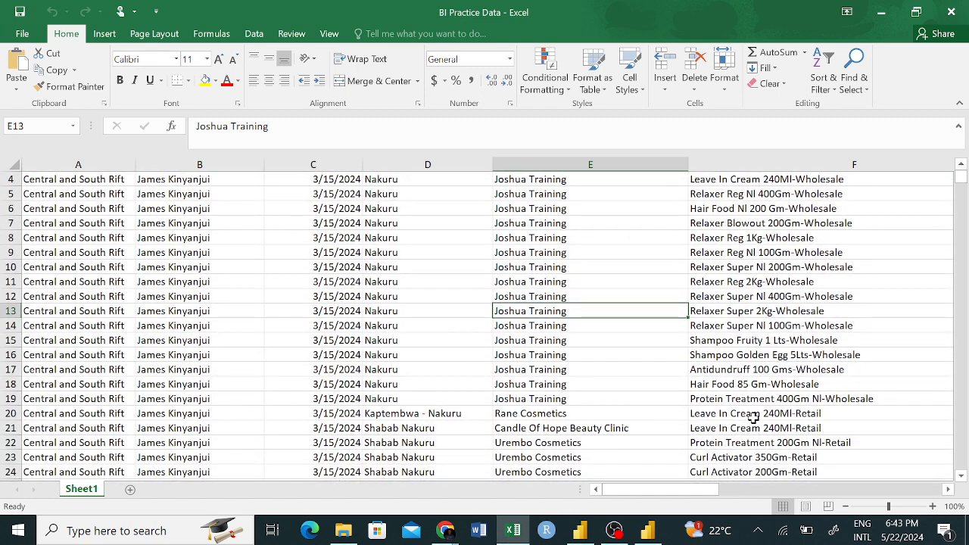
pyautogui.scroll(-1, 731, 415)
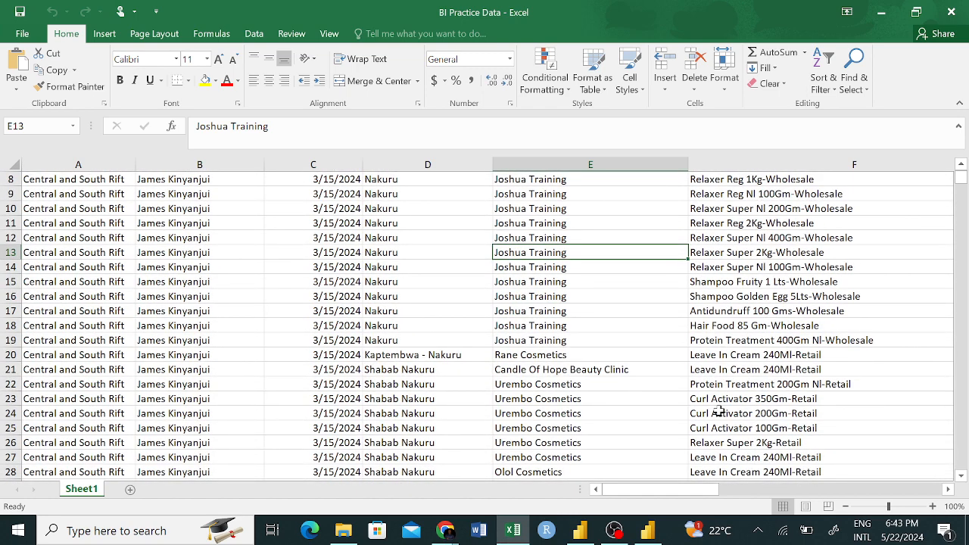
pyautogui.scroll(-2, 718, 411)
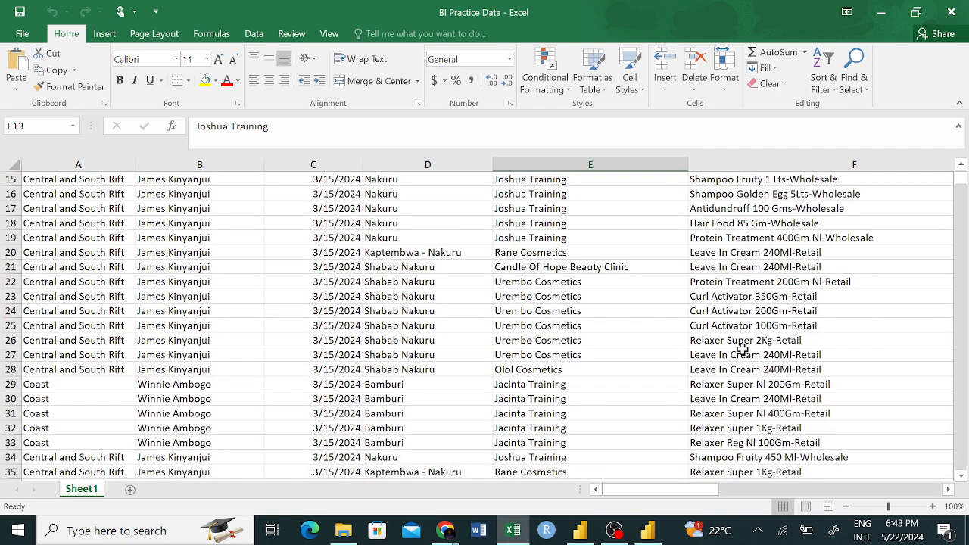
pyautogui.scroll(-1, 750, 356)
pyautogui.scroll(-2, 755, 364)
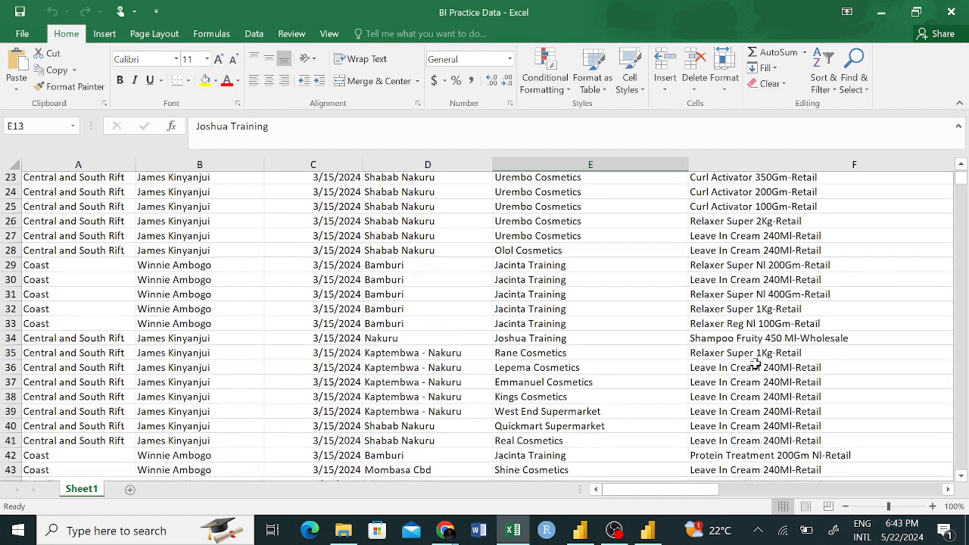
pyautogui.scroll(-1, 755, 364)
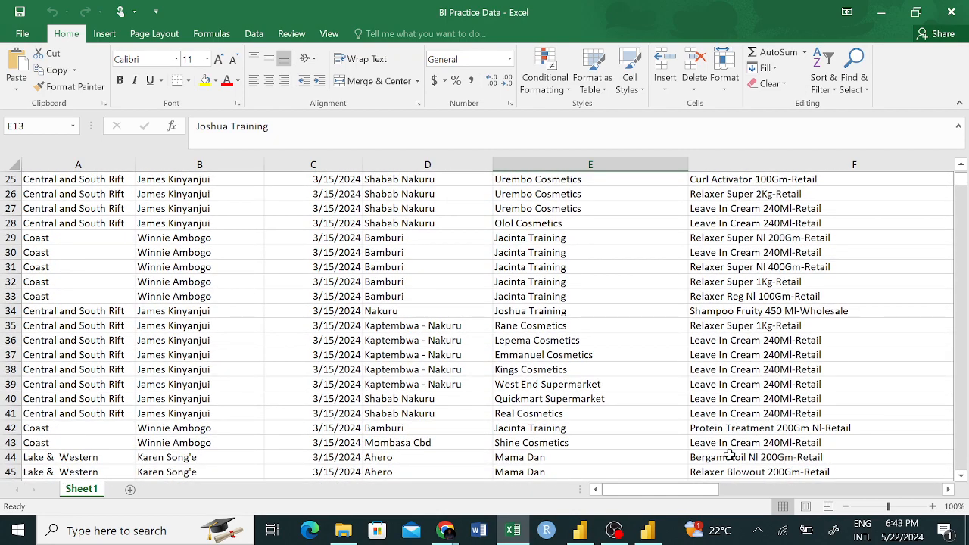
pyautogui.scroll(-3, 729, 455)
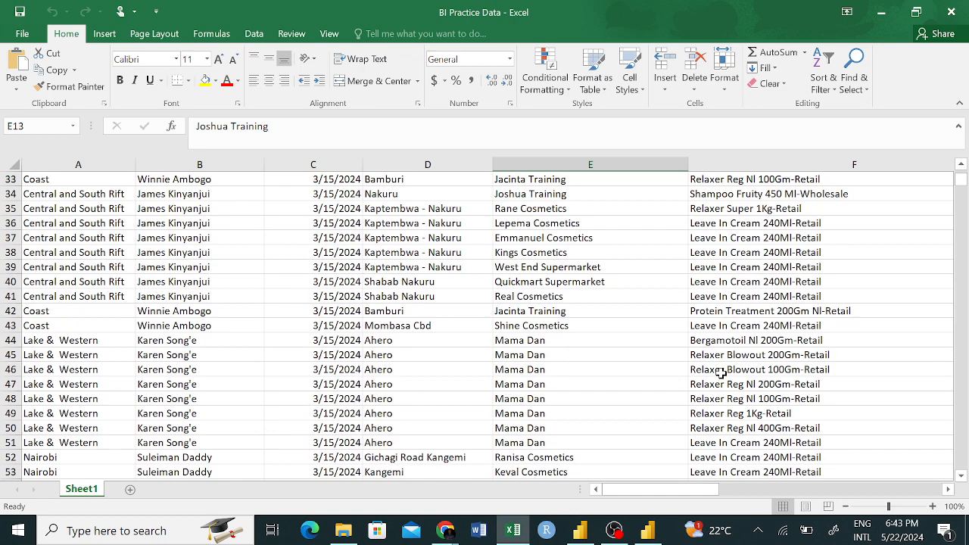
pyautogui.scroll(-4, 722, 372)
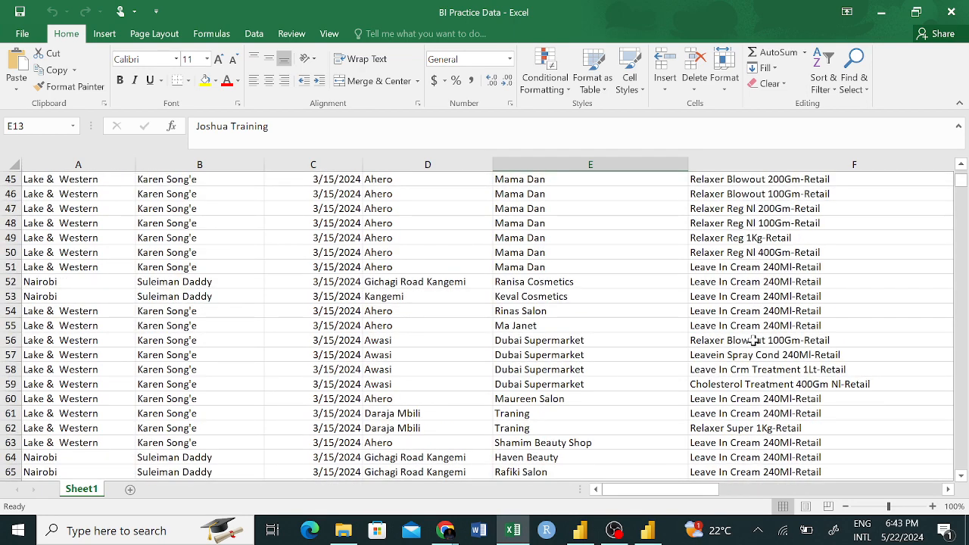
pyautogui.scroll(15, 729, 360)
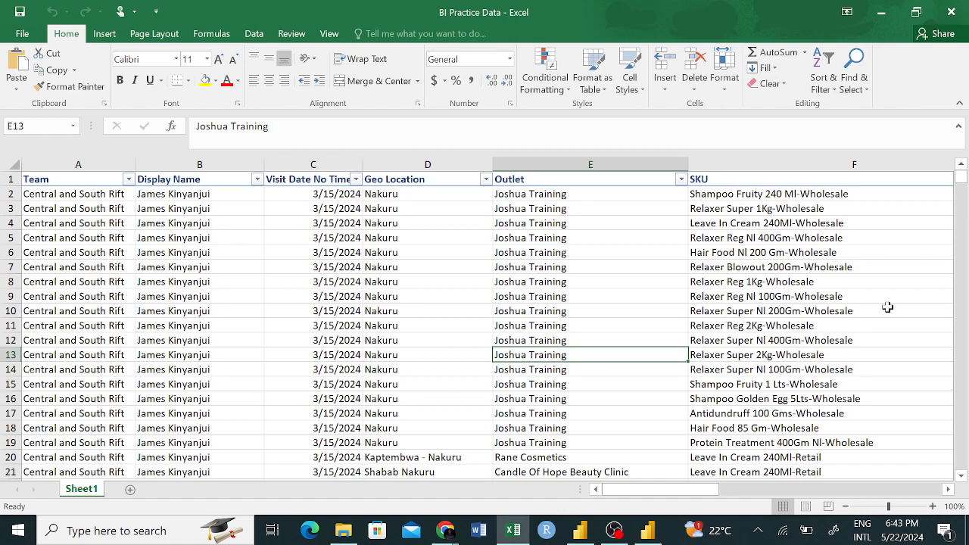
# - Scan the Sheet1 rows past row 120 for repeated outlet and SKU records, and go back up towards the first rows
pyautogui.scroll(-7, 887, 306)
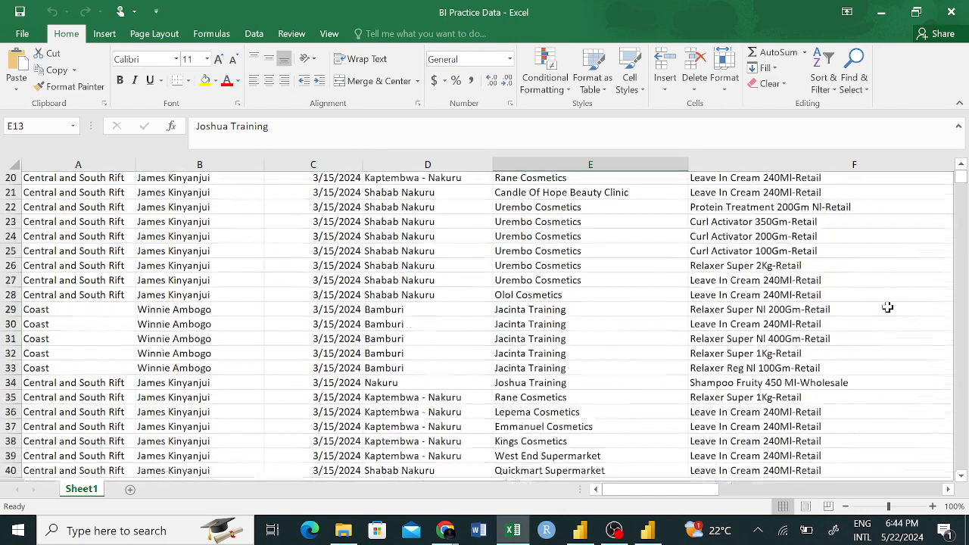
pyautogui.scroll(-10, 888, 307)
pyautogui.scroll(-10, 888, 307)
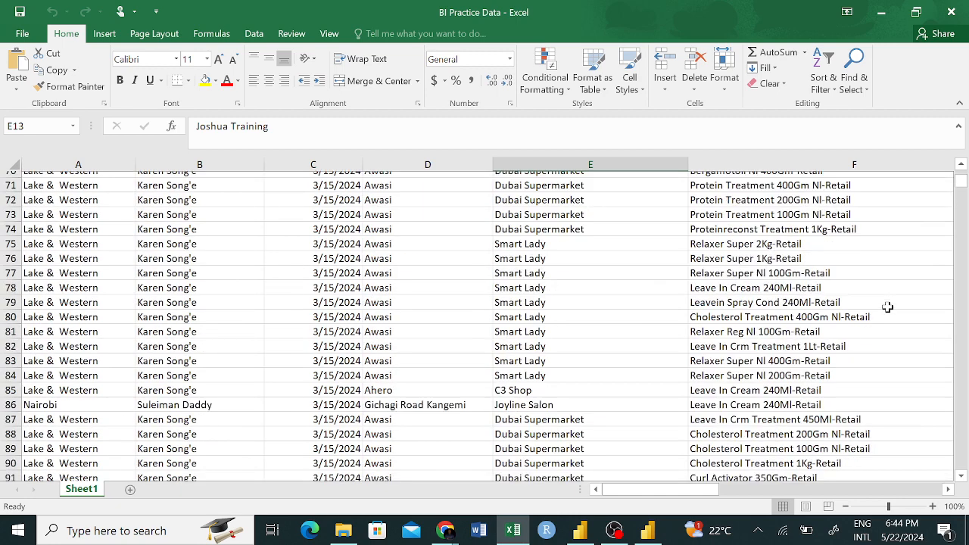
pyautogui.scroll(-4, 887, 307)
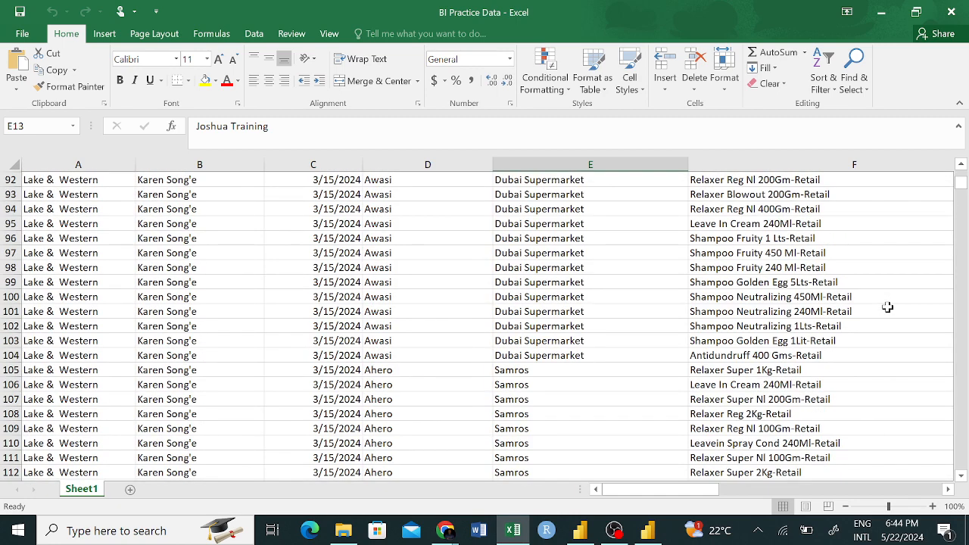
pyautogui.scroll(-3, 887, 306)
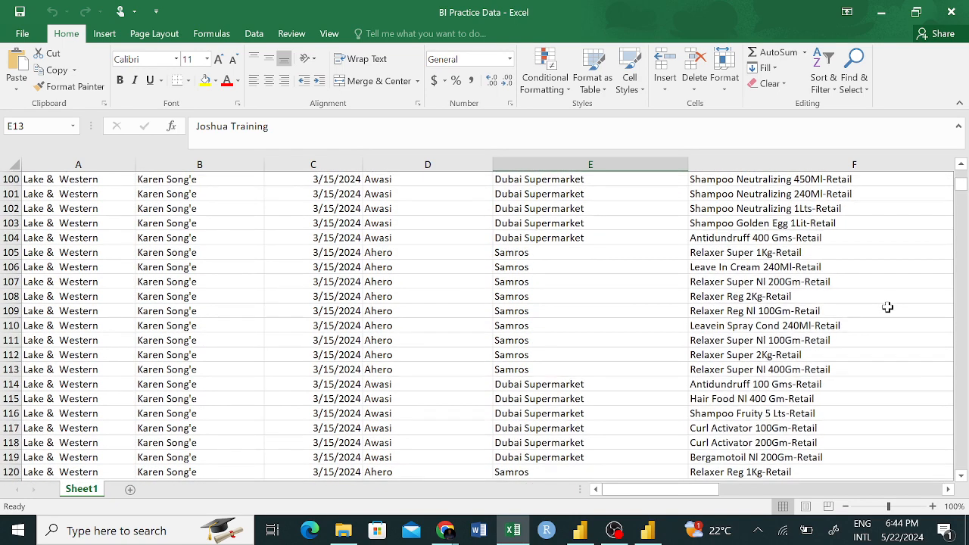
pyautogui.scroll(-5, 806, 345)
pyautogui.scroll(20, 808, 345)
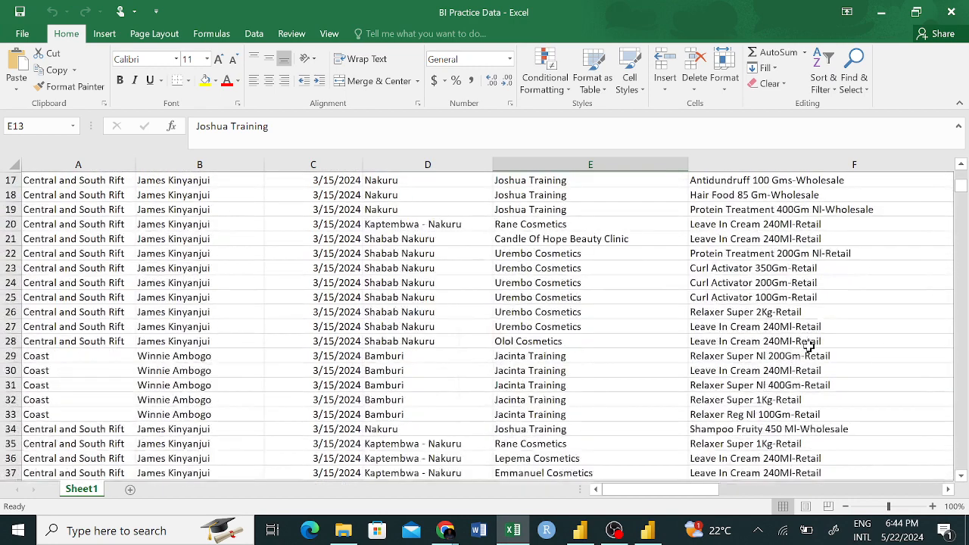
# - Go back to the header row and review the Sheet1 columns from Team across to Category Level 5
pyautogui.scroll(1, 809, 347)
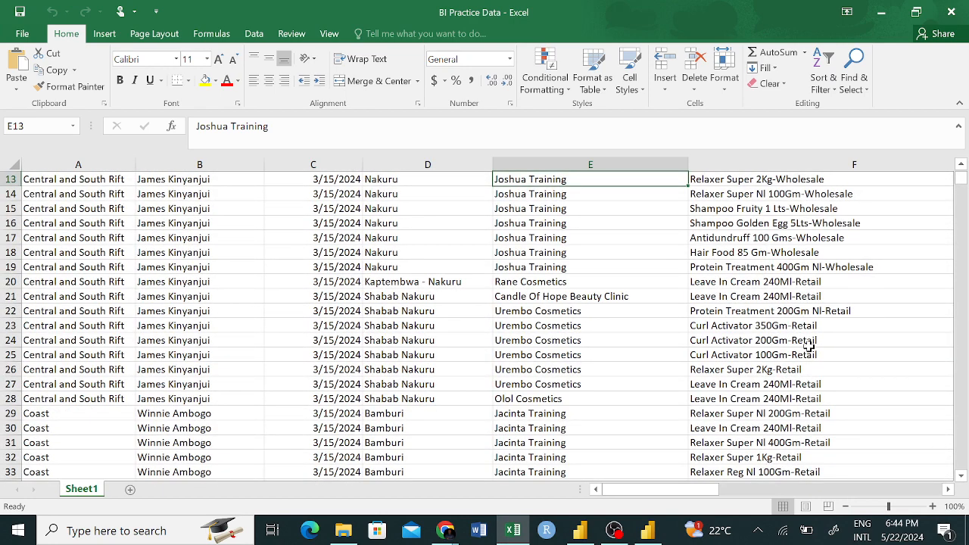
pyautogui.scroll(4, 809, 346)
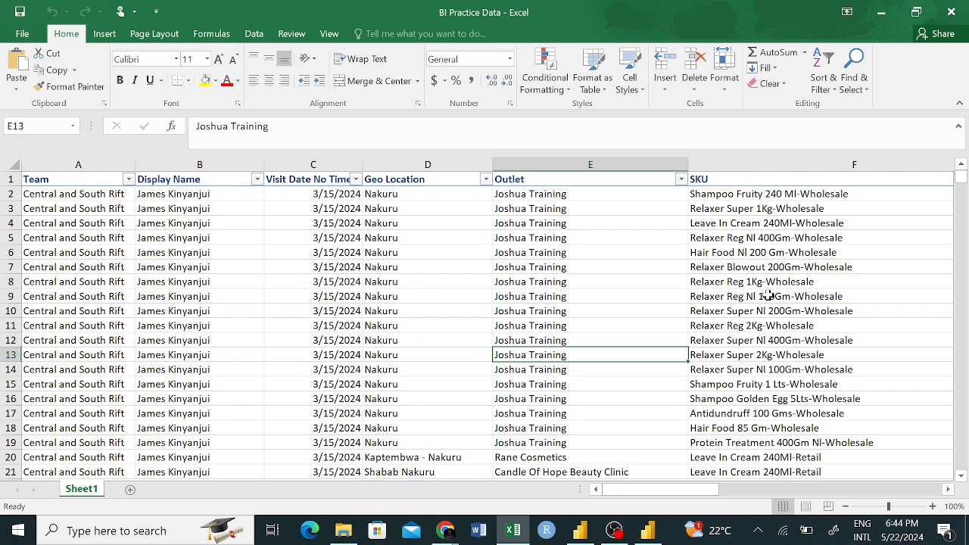
pyautogui.hscroll(3, 769, 296)
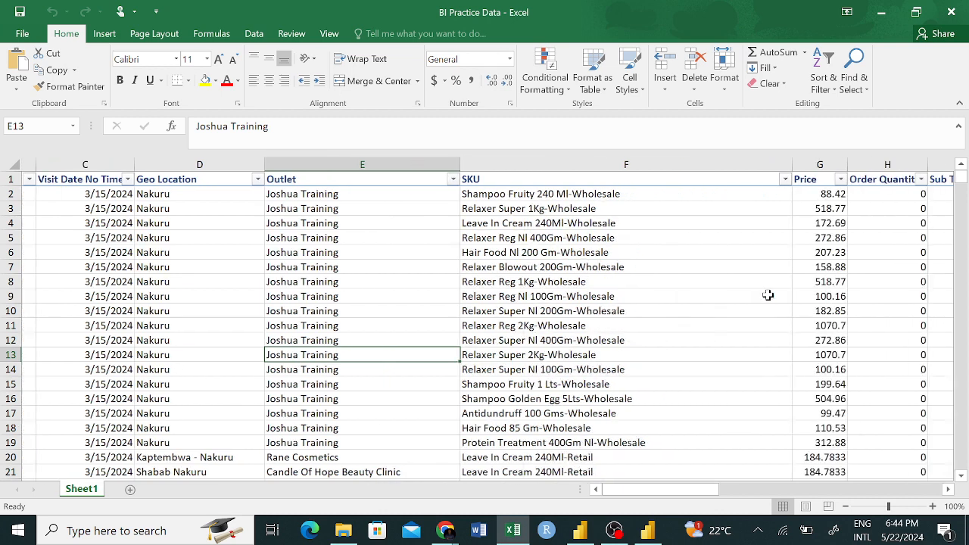
pyautogui.hscroll(4, 769, 295)
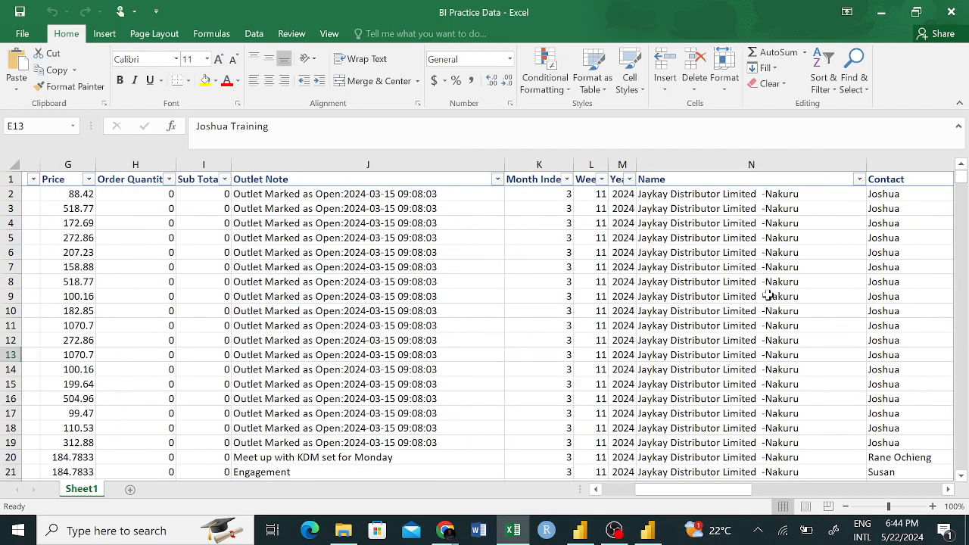
pyautogui.hscroll(-3, 769, 295)
pyautogui.hscroll(3, 769, 296)
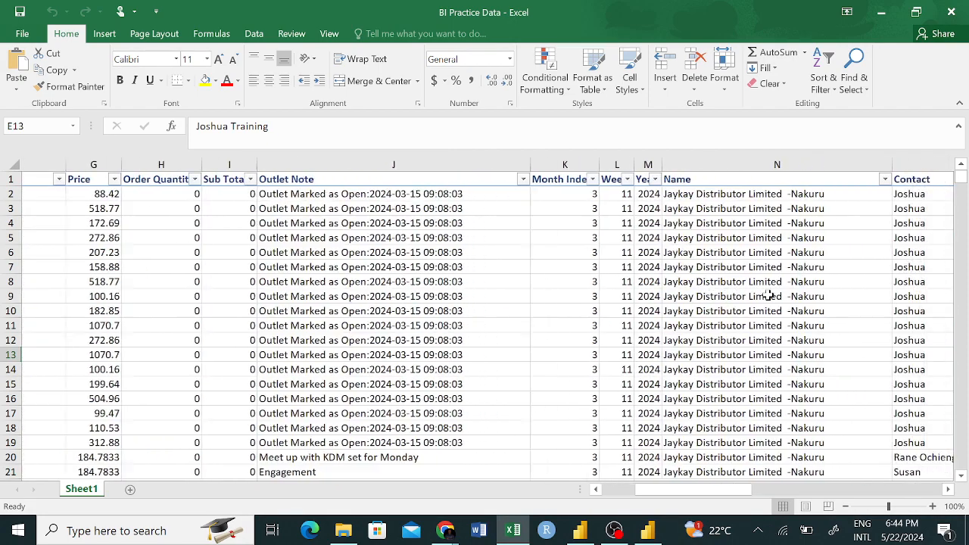
pyautogui.hscroll(4, 769, 295)
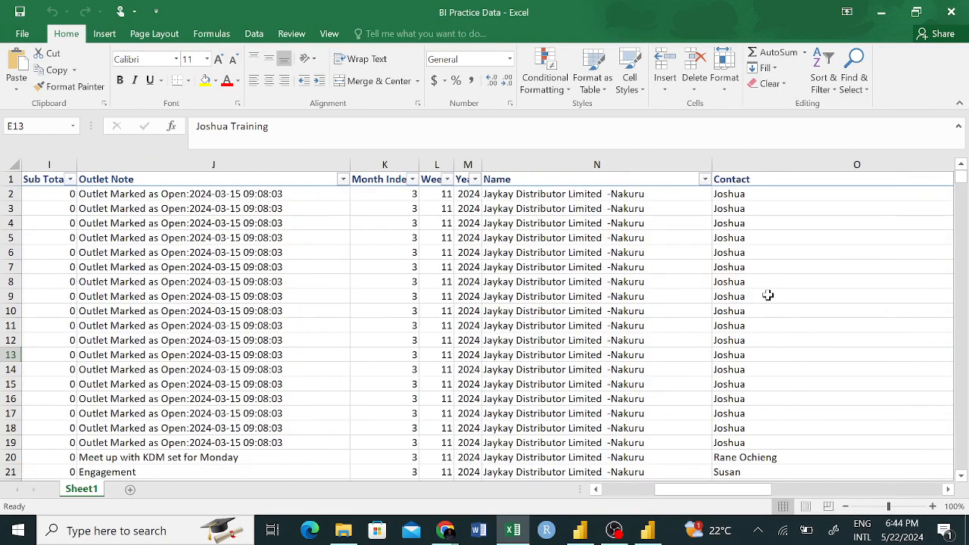
pyautogui.hscroll(3, 769, 296)
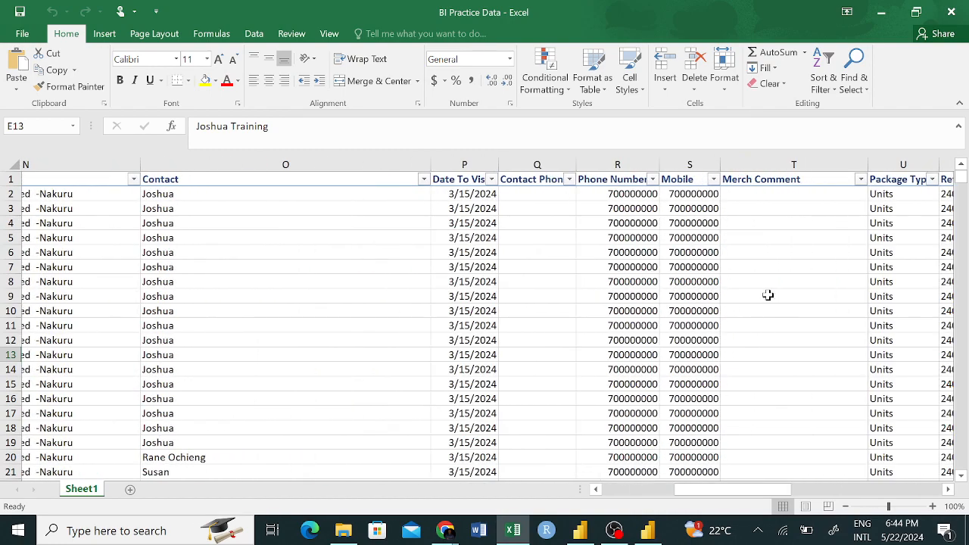
pyautogui.hscroll(4, 768, 295)
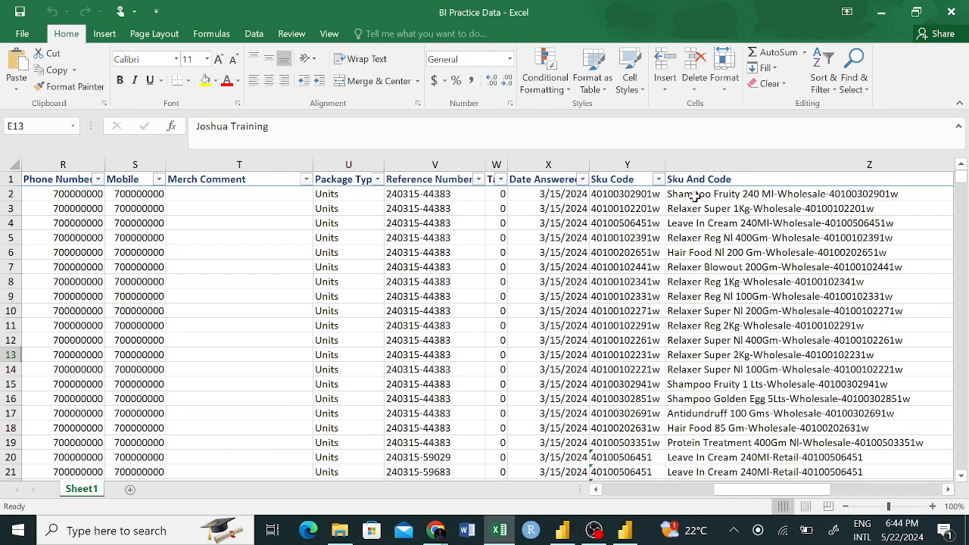
pyautogui.hscroll(7, 696, 196)
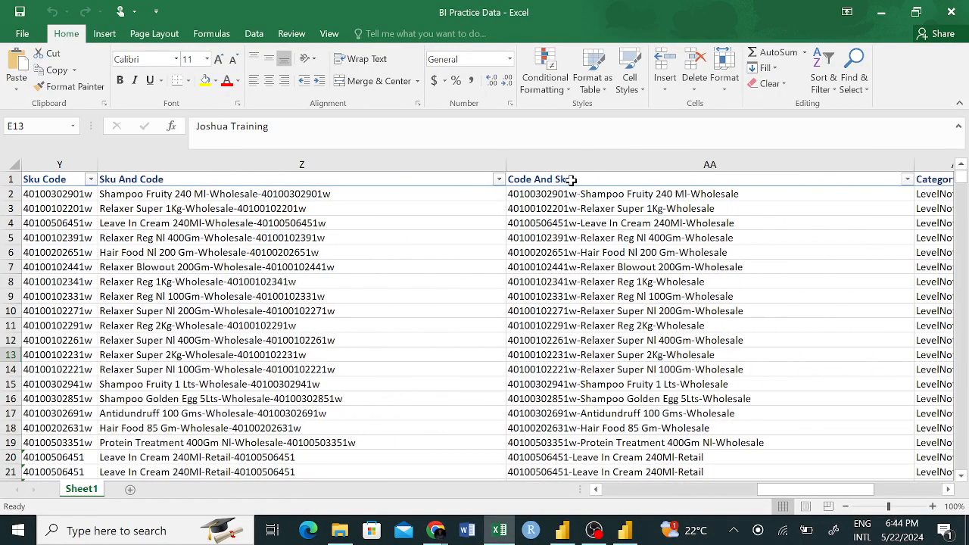
pyautogui.hscroll(2, 564, 178)
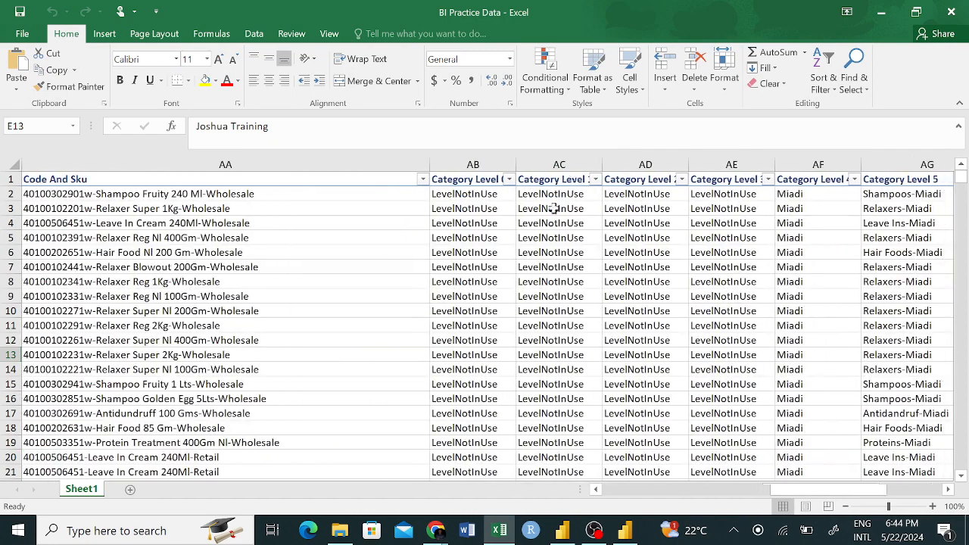
pyautogui.hscroll(1, 628, 271)
pyautogui.hscroll(-1, 645, 246)
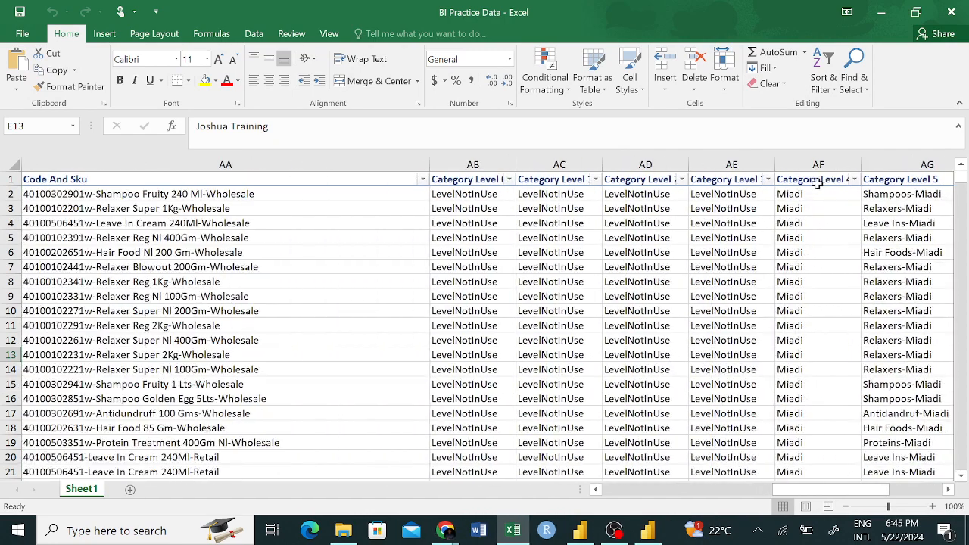
pyautogui.hscroll(1, 697, 313)
pyautogui.hscroll(-1, 698, 312)
# - Filter the Category Level 4 column to show only the Ashanti-Q records
pyautogui.click(821, 179)
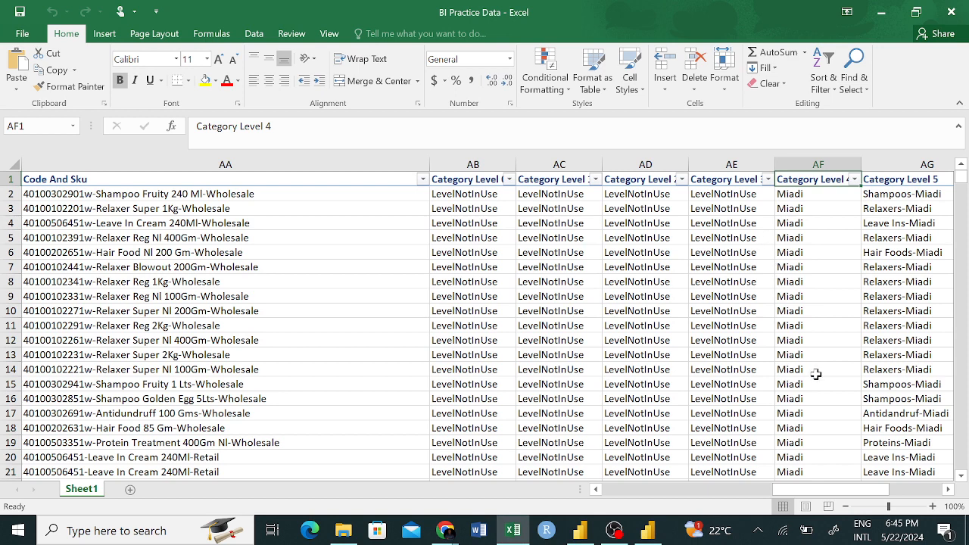
pyautogui.click(854, 179)
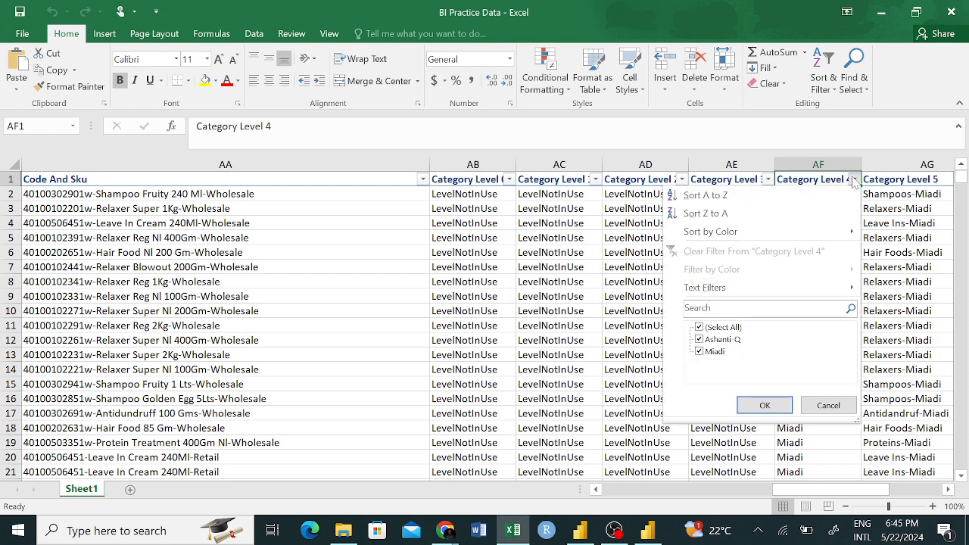
pyautogui.click(853, 180)
pyautogui.click(853, 180)
pyautogui.click(699, 340)
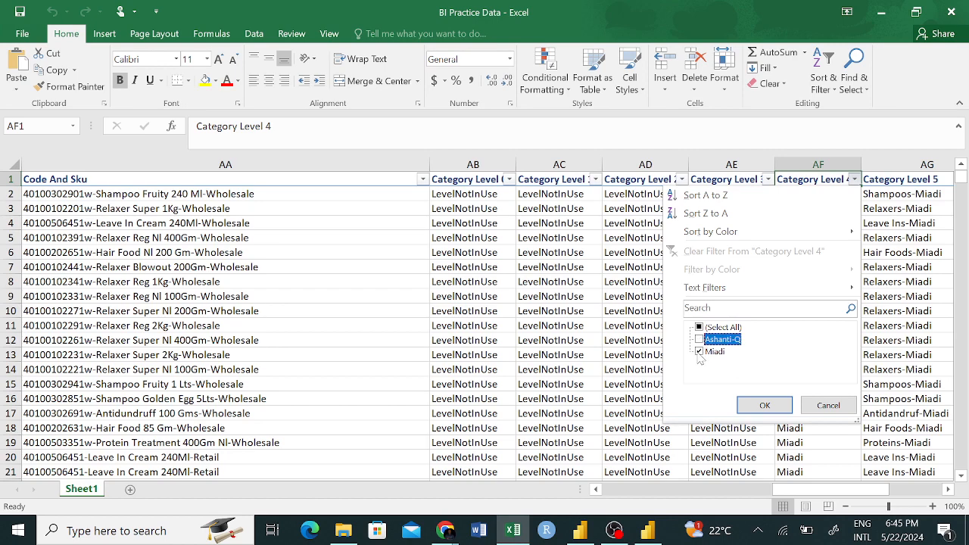
pyautogui.click(699, 353)
pyautogui.click(699, 340)
pyautogui.click(767, 406)
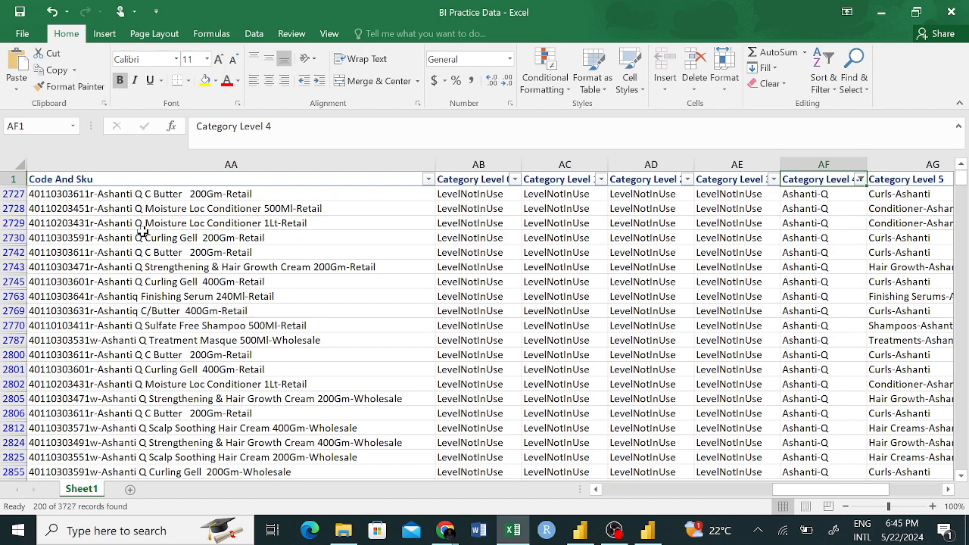
# - Examine the filtered Ashanti-Q records across the visit date, outlet, SKU and price columns, and return to the category level columns
pyautogui.hscroll(-3, 142, 231)
pyautogui.hscroll(-3, 142, 231)
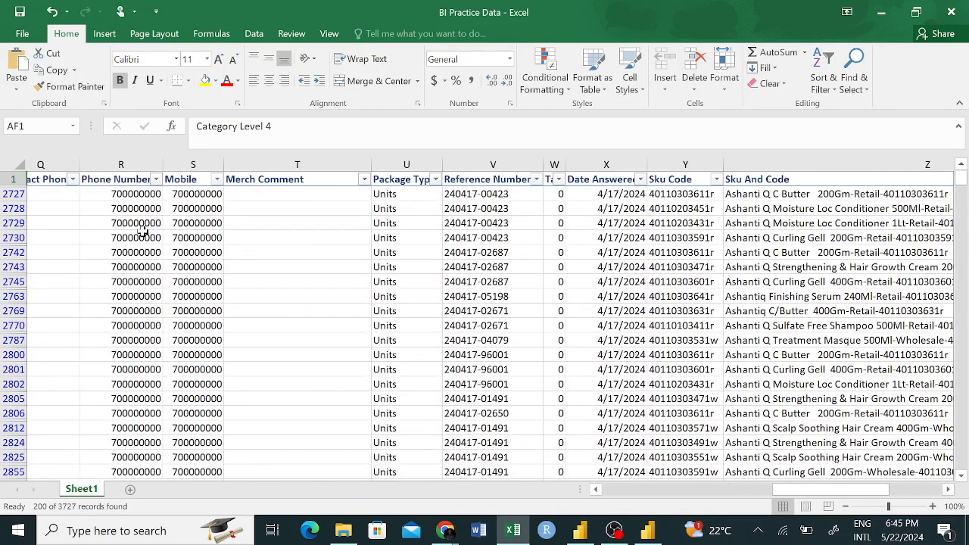
pyautogui.hscroll(-5, 143, 231)
pyautogui.hscroll(-3, 426, 281)
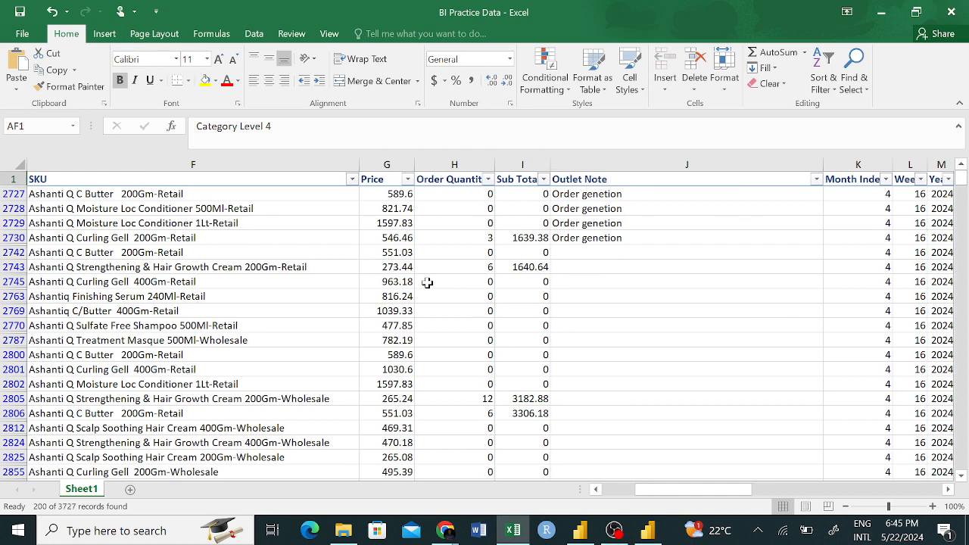
pyautogui.hscroll(-3, 427, 282)
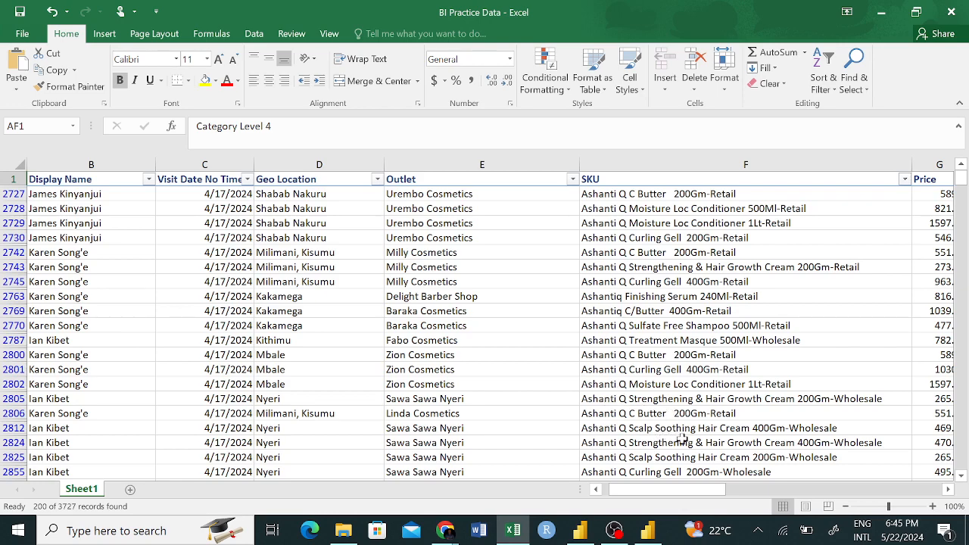
pyautogui.scroll(-2, 681, 432)
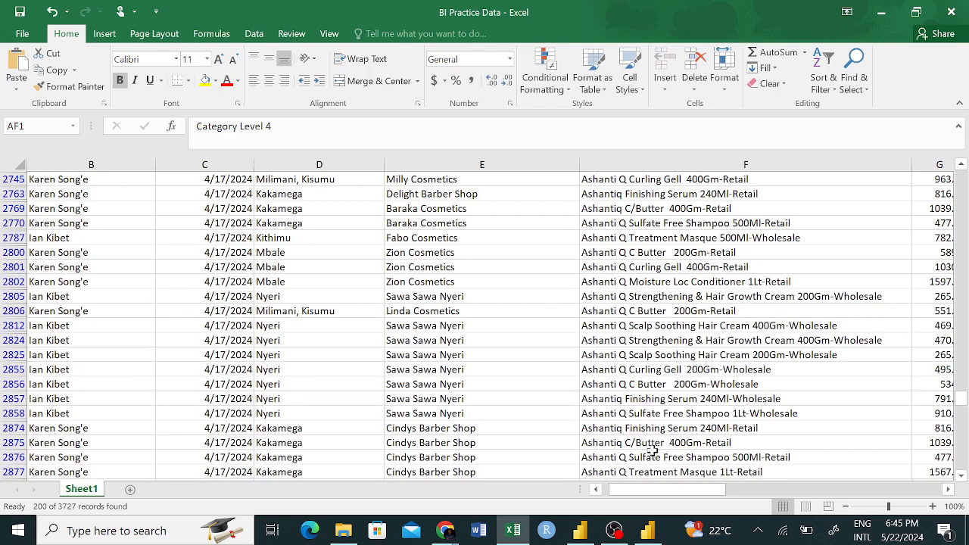
pyautogui.scroll(-2, 663, 439)
pyautogui.scroll(-15, 663, 439)
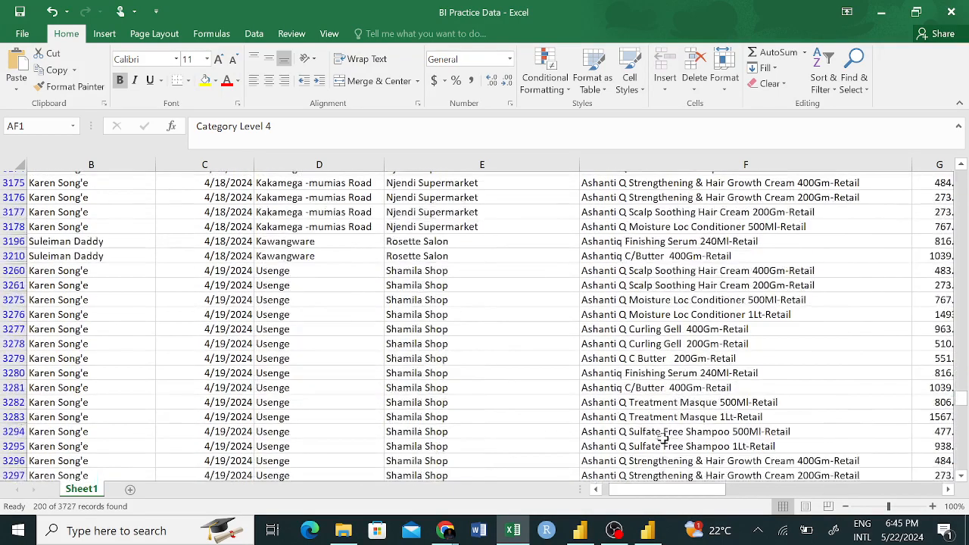
pyautogui.scroll(15, 663, 439)
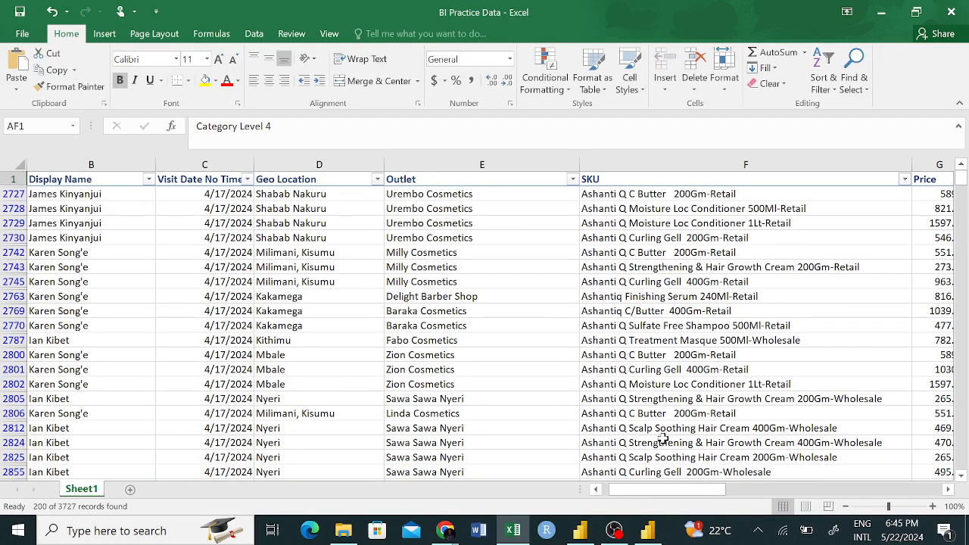
pyautogui.hscroll(6, 663, 439)
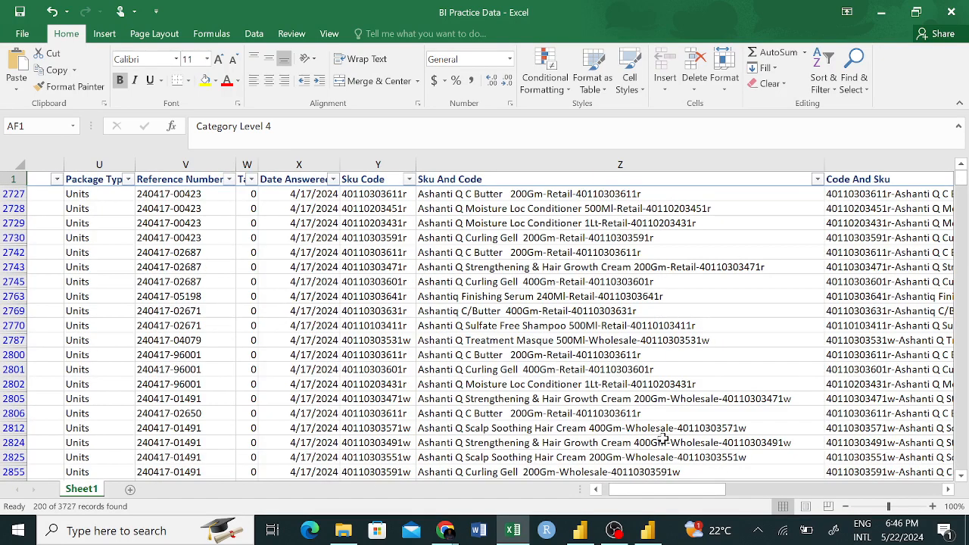
pyautogui.hscroll(4, 664, 439)
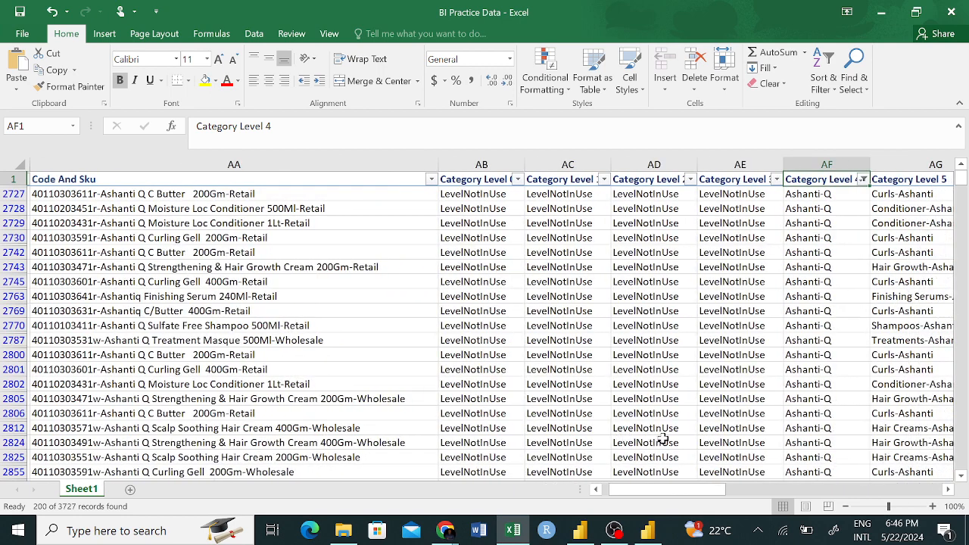
pyautogui.hscroll(1, 663, 439)
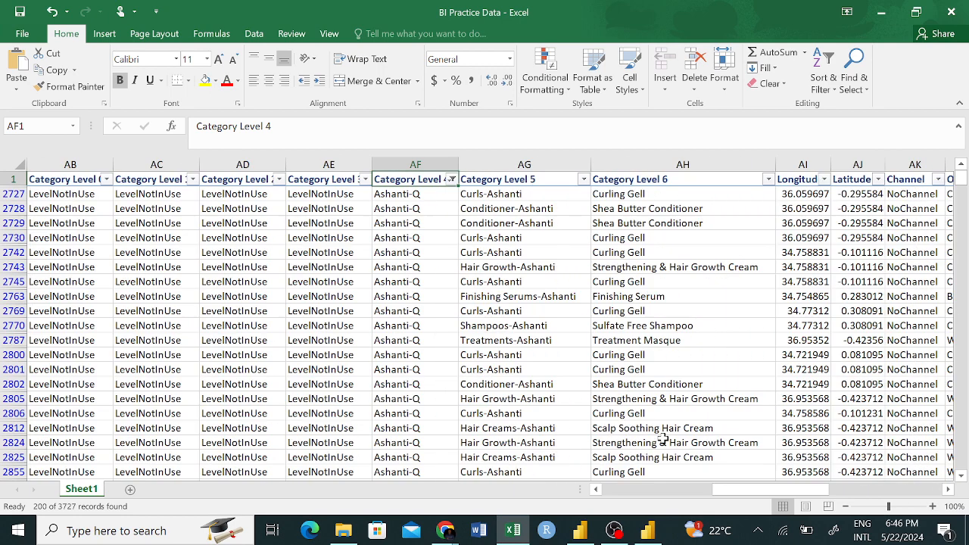
pyautogui.click(451, 178)
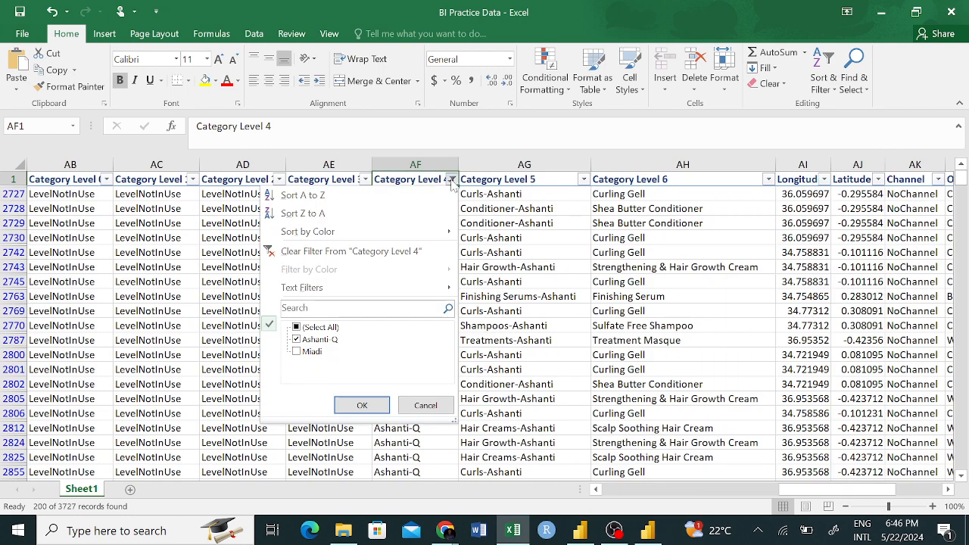
pyautogui.click(297, 352)
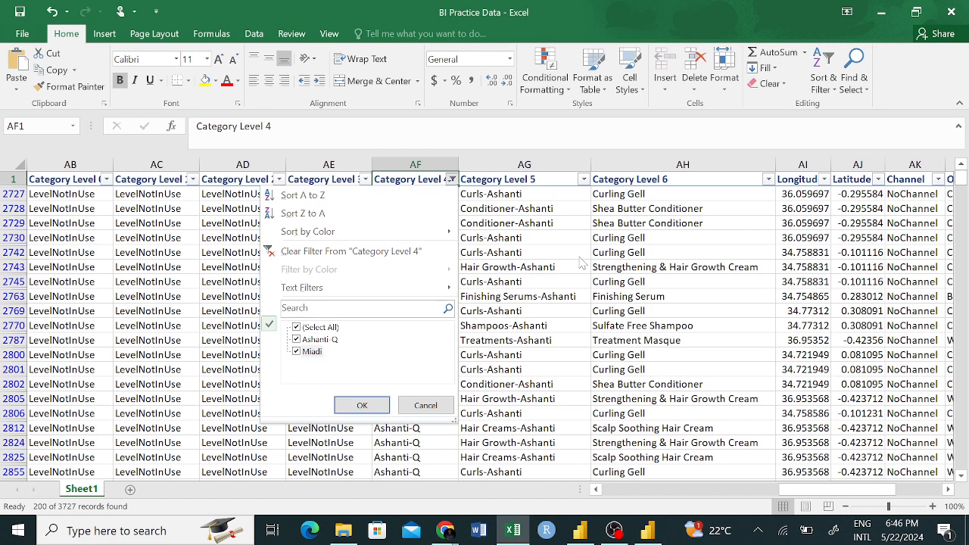
pyautogui.press('Escape')
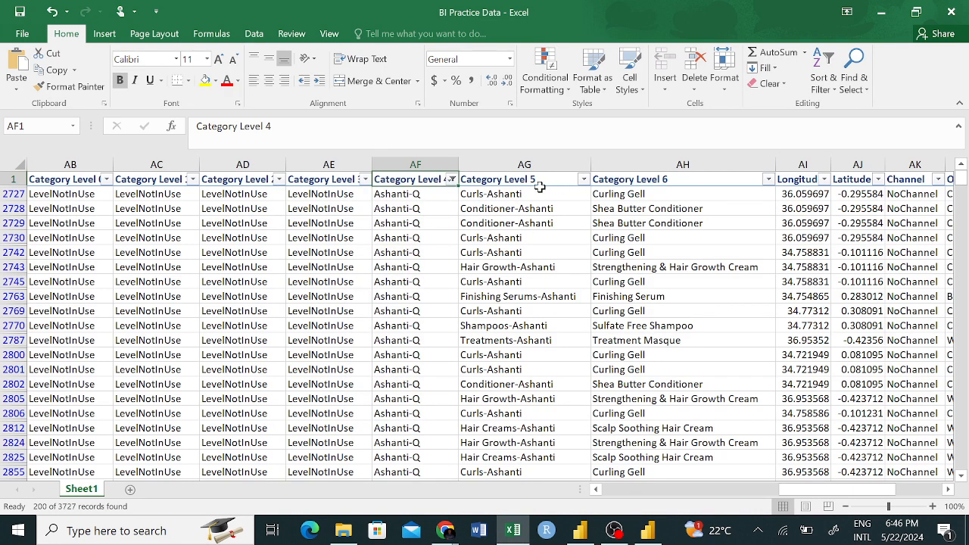
# - Compare the Category Level 4 and Category Level 5 entries of the Ashanti-Q records with their SKU and order columns
pyautogui.click(494, 194)
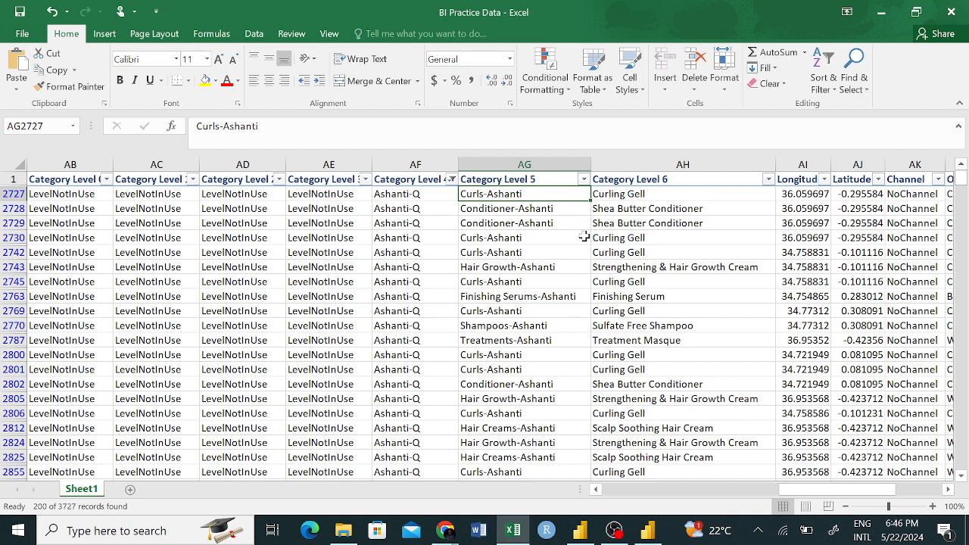
pyautogui.click(419, 179)
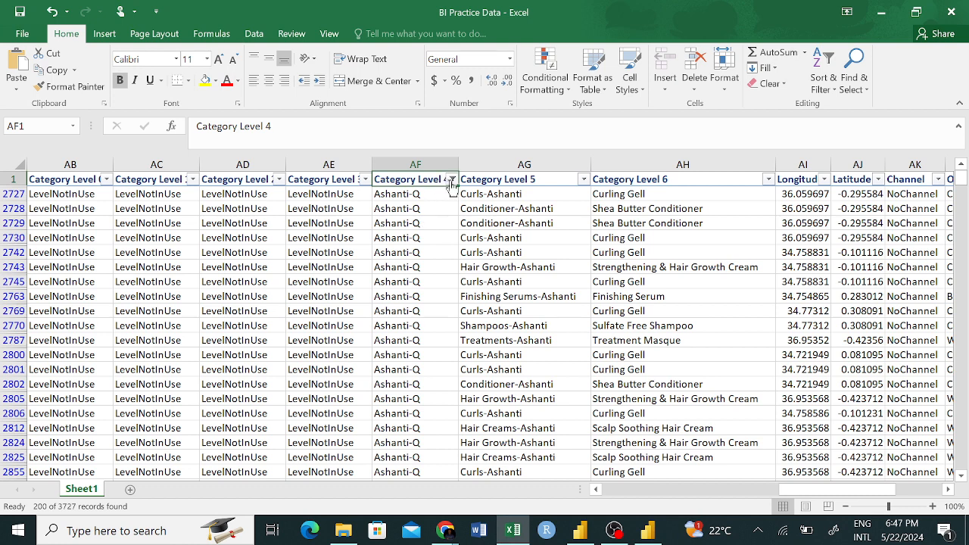
pyautogui.click(502, 207)
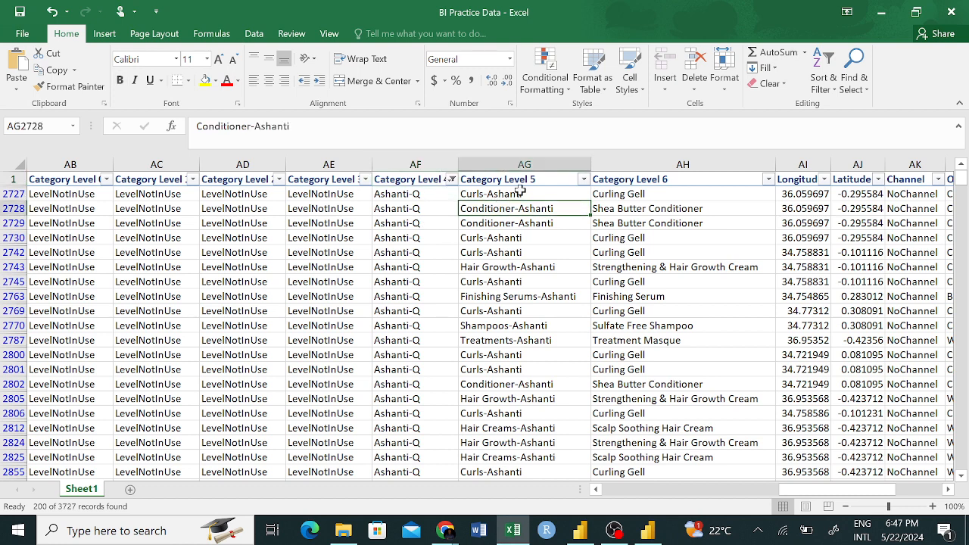
pyautogui.click(514, 193)
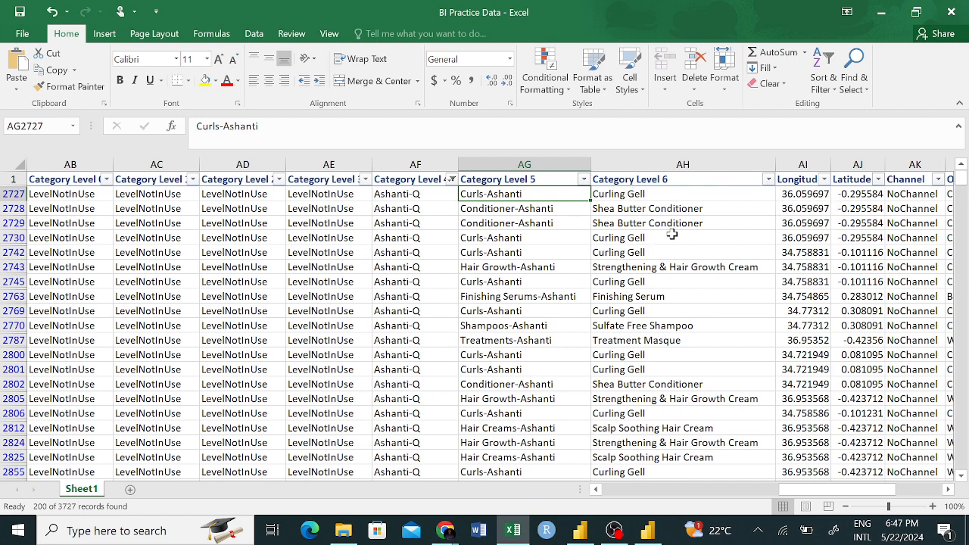
pyautogui.hscroll(-6, 87, 335)
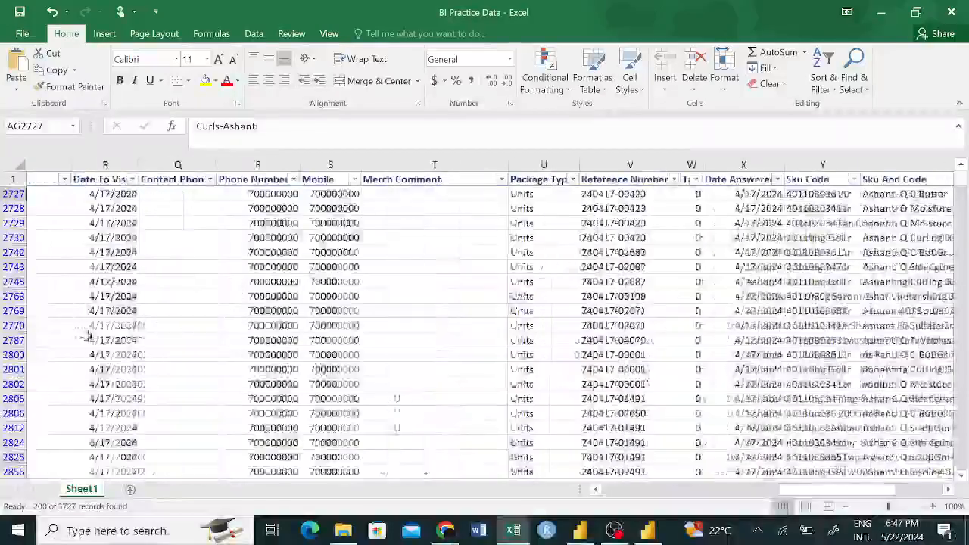
pyautogui.hscroll(-6, 206, 222)
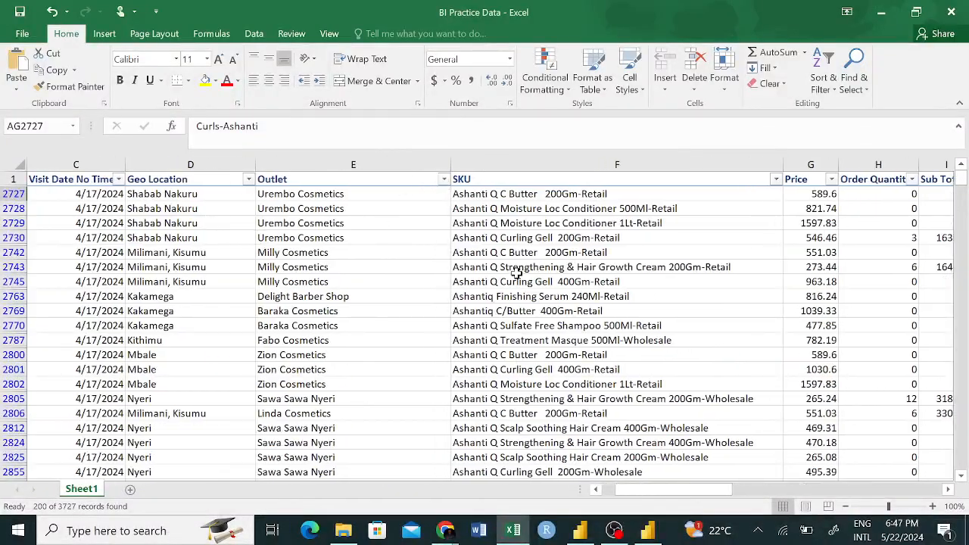
pyautogui.hscroll(6, 582, 296)
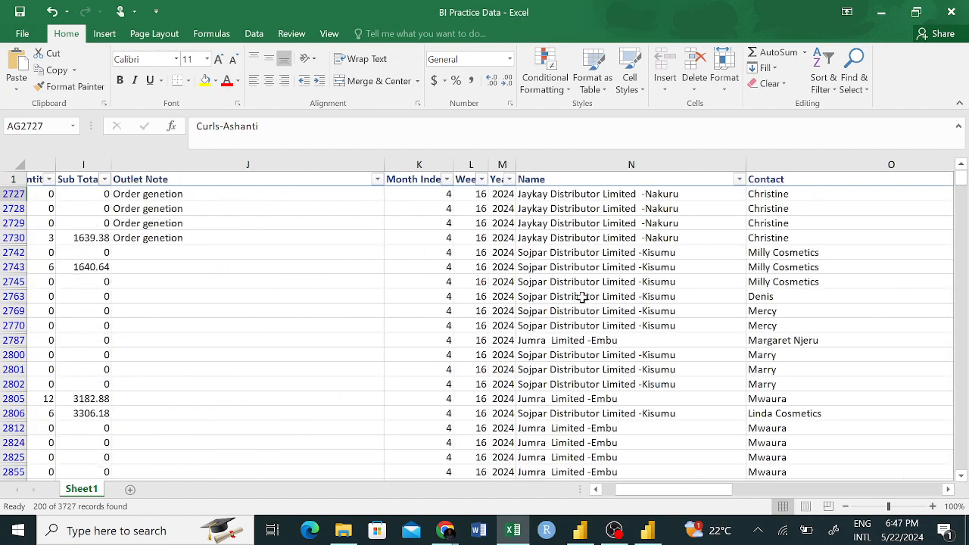
pyautogui.hscroll(6, 582, 297)
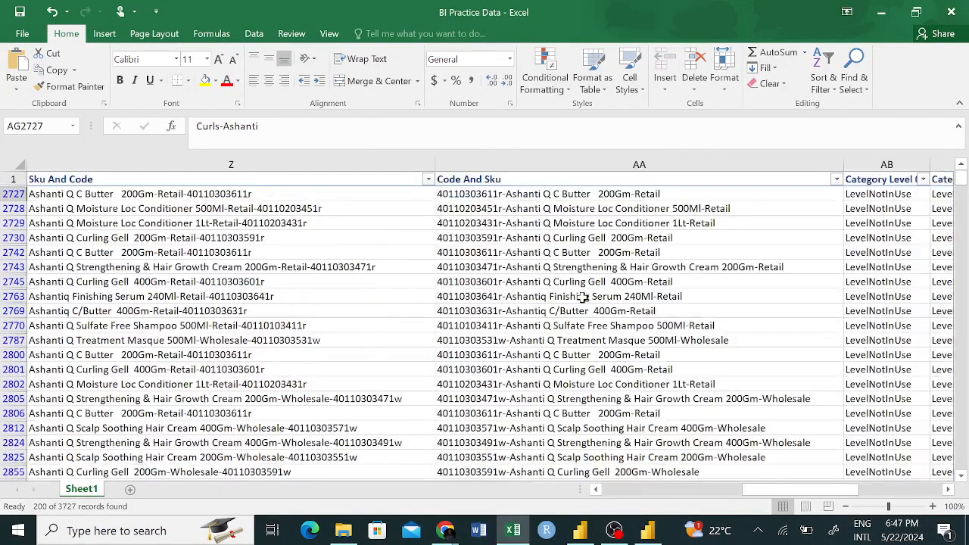
# - Examine the Category Level 6, location and channel columns of the Ashanti-Q records and check which outlet types the Outlet Type filter offers
pyautogui.hscroll(4, 582, 297)
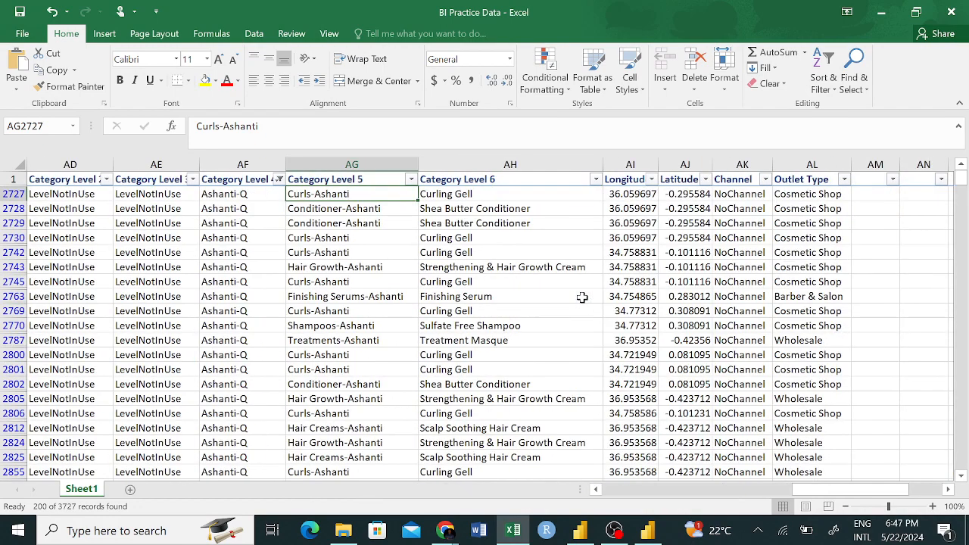
pyautogui.hscroll(3, 582, 297)
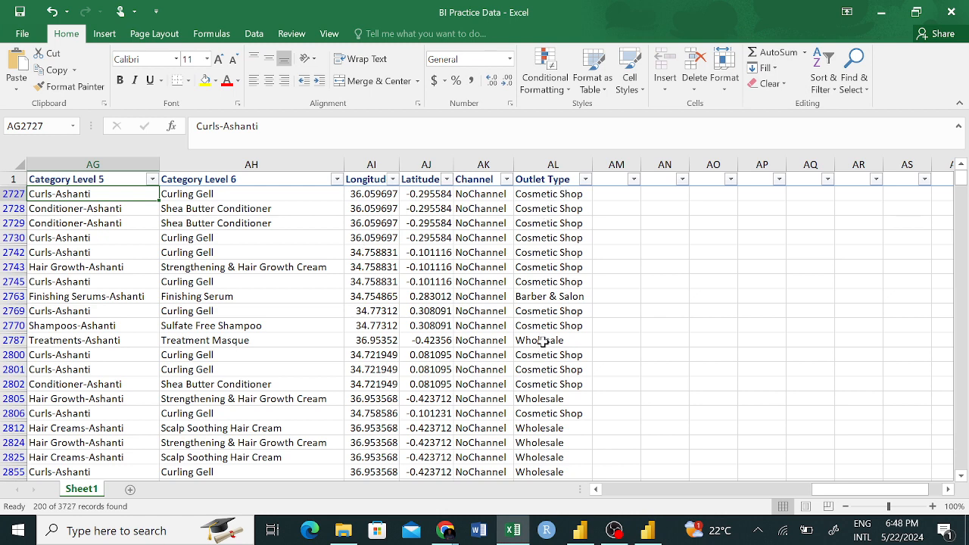
pyautogui.scroll(-1, 547, 426)
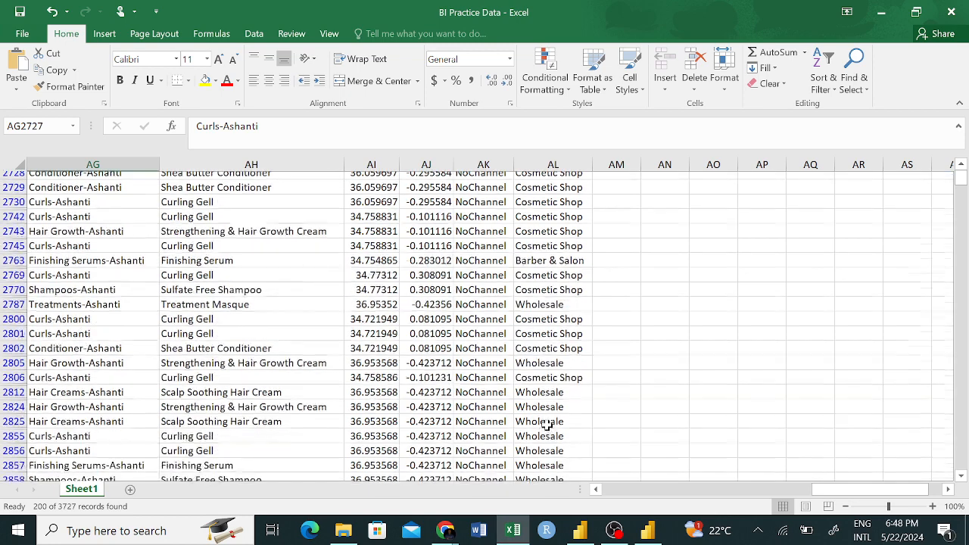
pyautogui.scroll(1, 547, 426)
pyautogui.click(583, 183)
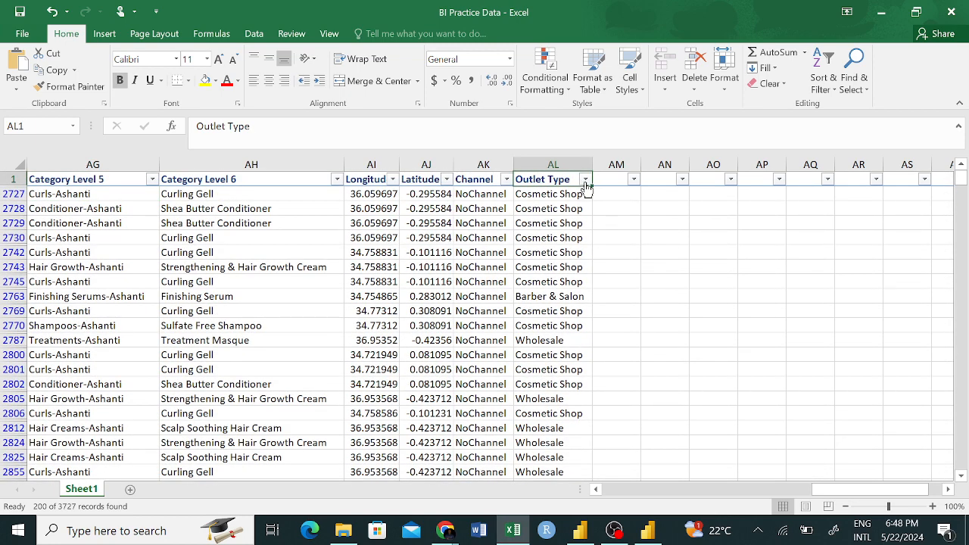
pyautogui.click(585, 180)
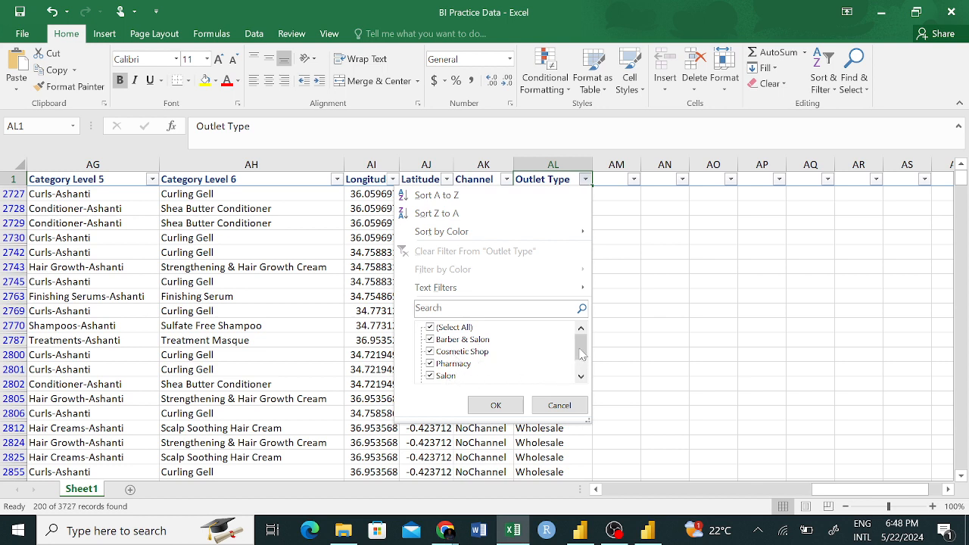
pyautogui.moveTo(581, 350); pyautogui.dragTo(581, 369)
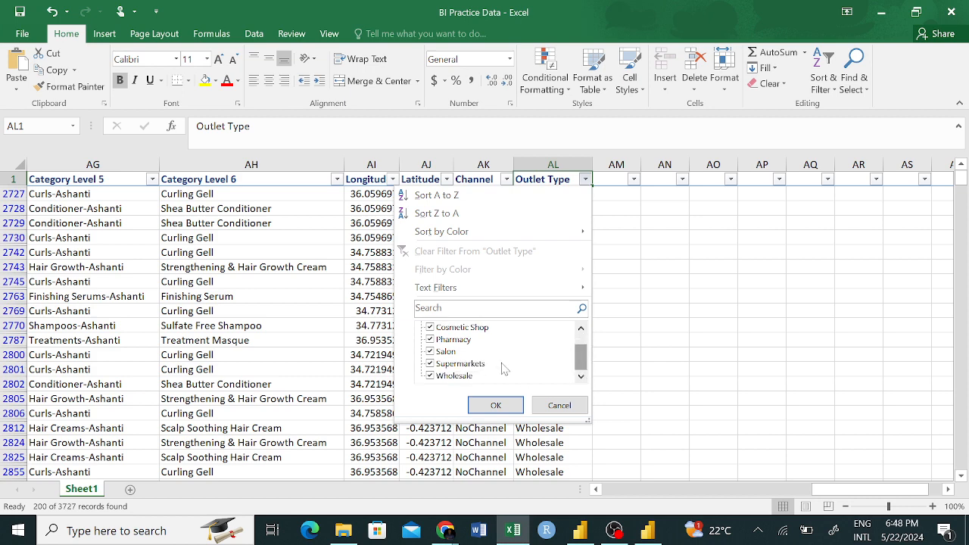
pyautogui.click(496, 406)
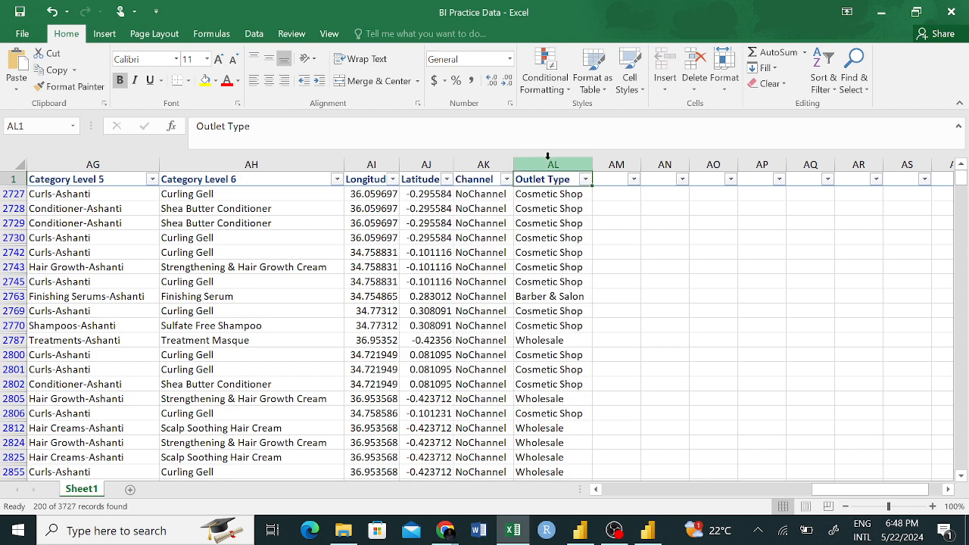
# - Compare the outlet names of the Ashanti-Q records with their Outlet Type entries
pyautogui.hscroll(-10, 510, 283)
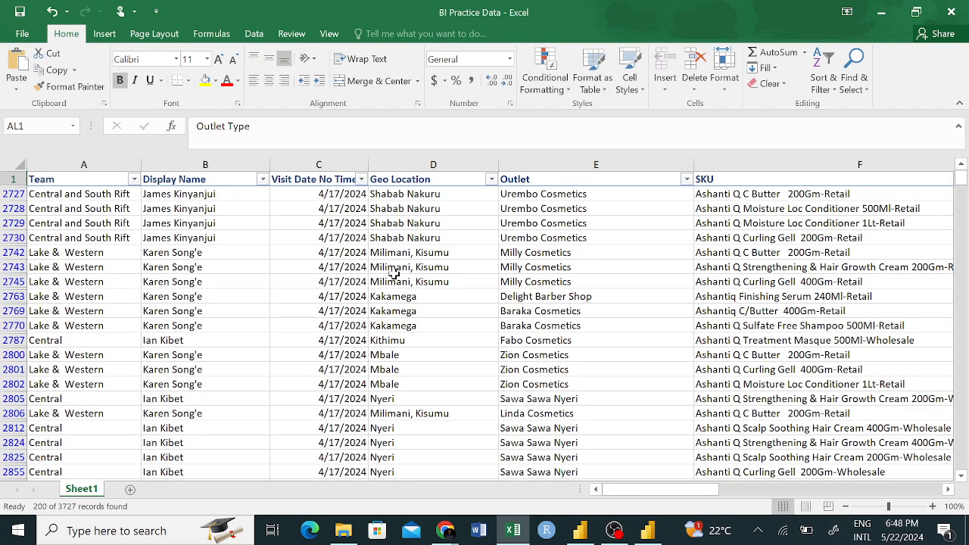
pyautogui.hscroll(1, 384, 273)
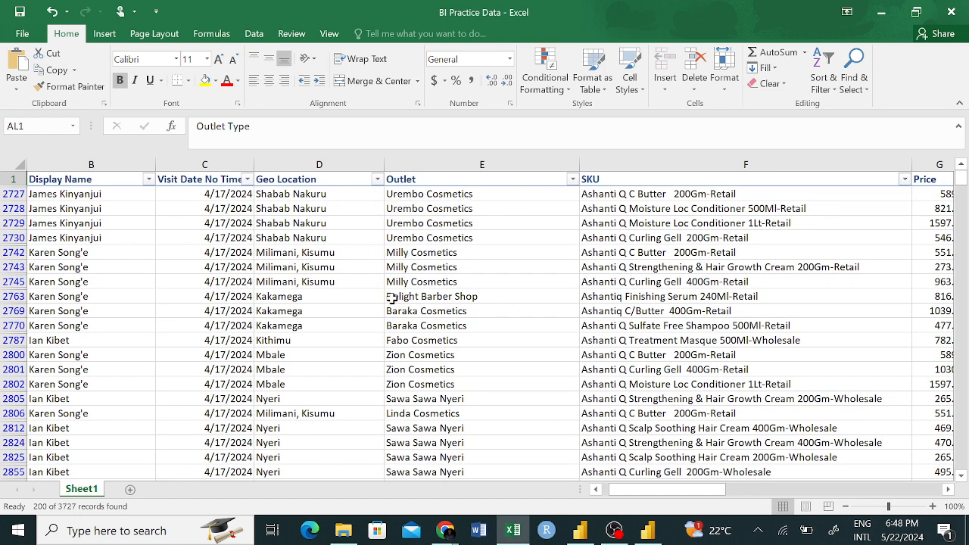
pyautogui.hscroll(-1, 392, 298)
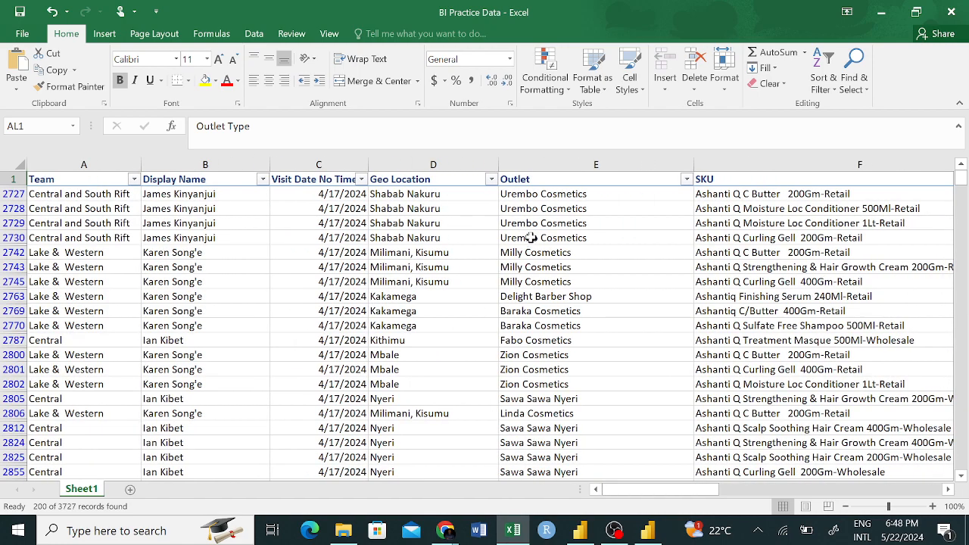
pyautogui.hscroll(15, 663, 340)
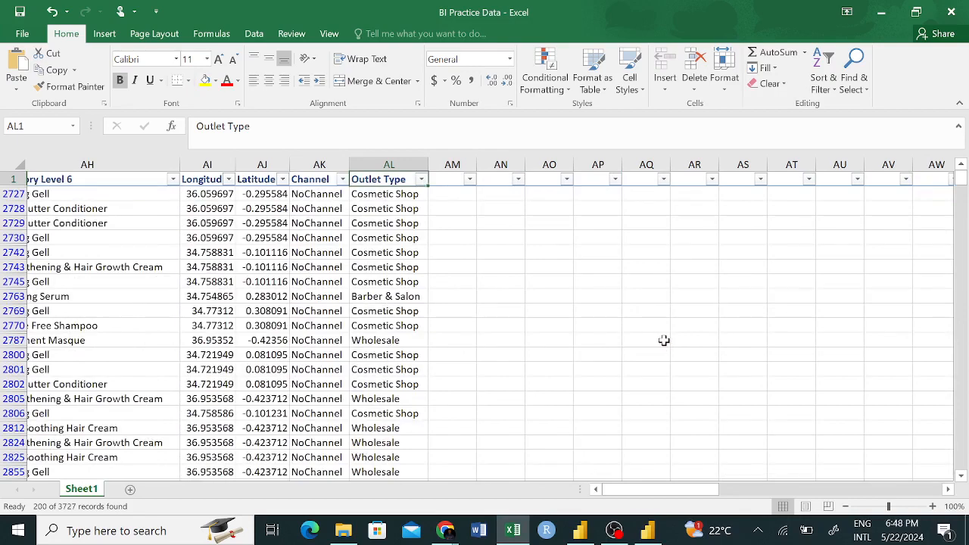
pyautogui.hscroll(-1, 663, 340)
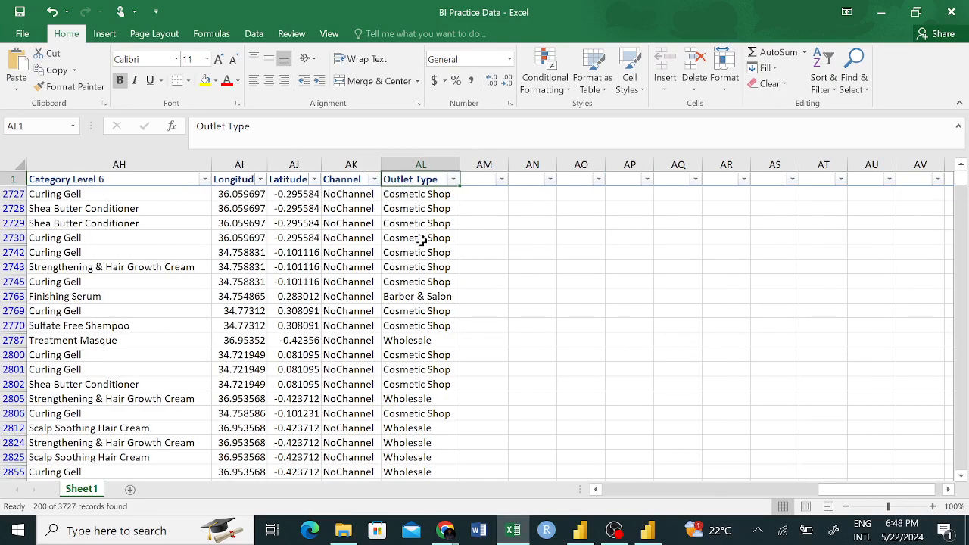
# - Reset the Category Level 4 filter to include all values, both Ashanti-Q and Miadi
pyautogui.hscroll(-3, 421, 250)
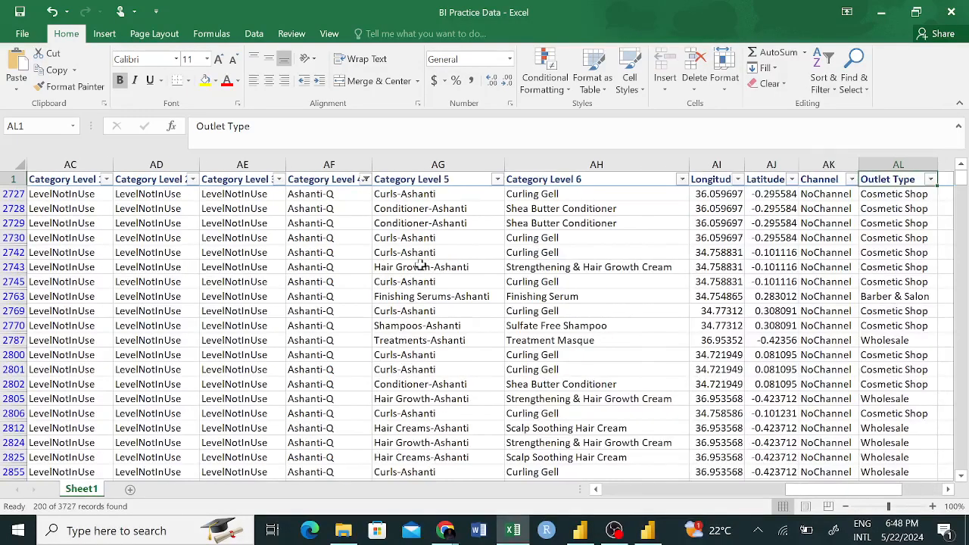
pyautogui.click(365, 180)
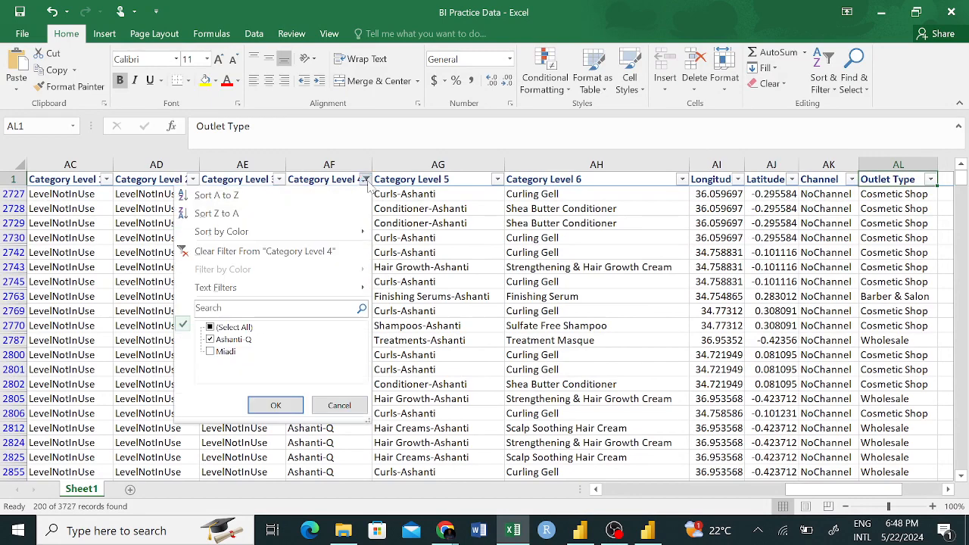
pyautogui.click(214, 327)
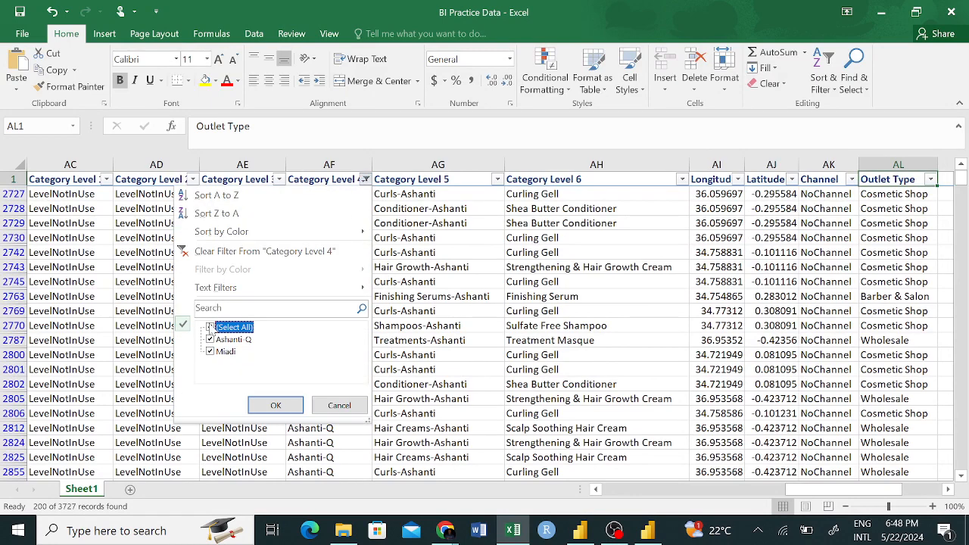
pyautogui.click(275, 405)
pyautogui.click(256, 399)
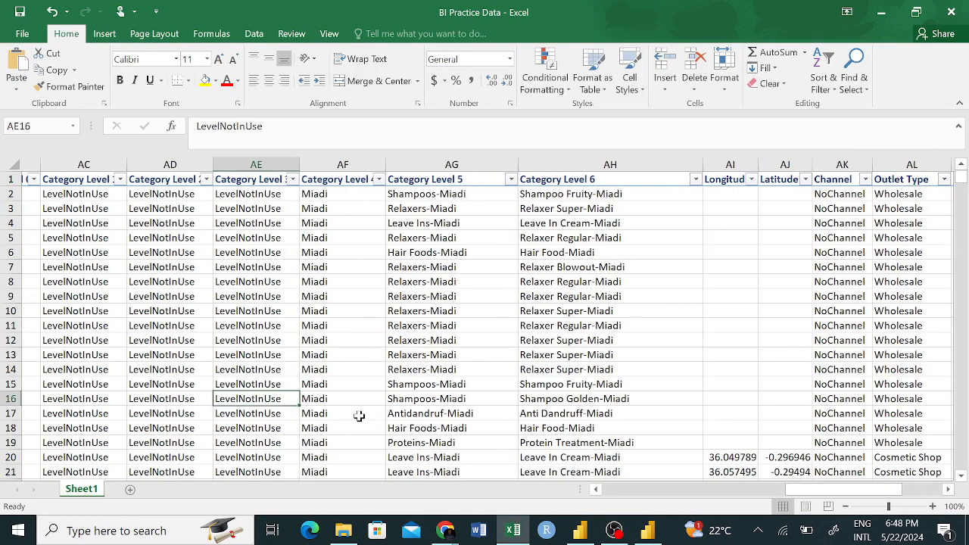
# - Review the unfiltered Sheet1 columns from Team through Price and Outlet Note to Code And Sku
pyautogui.hscroll(-10, 358, 415)
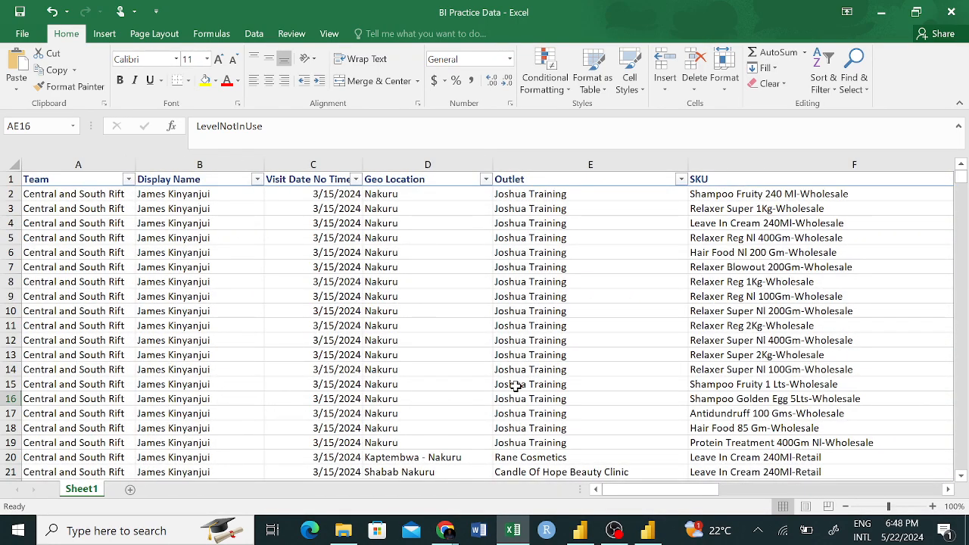
pyautogui.hscroll(2, 514, 386)
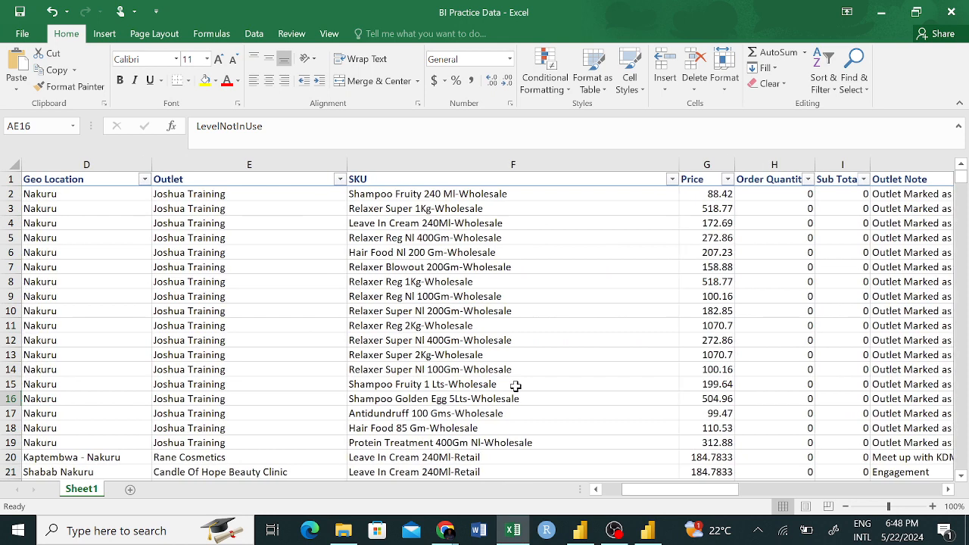
pyautogui.click(707, 192)
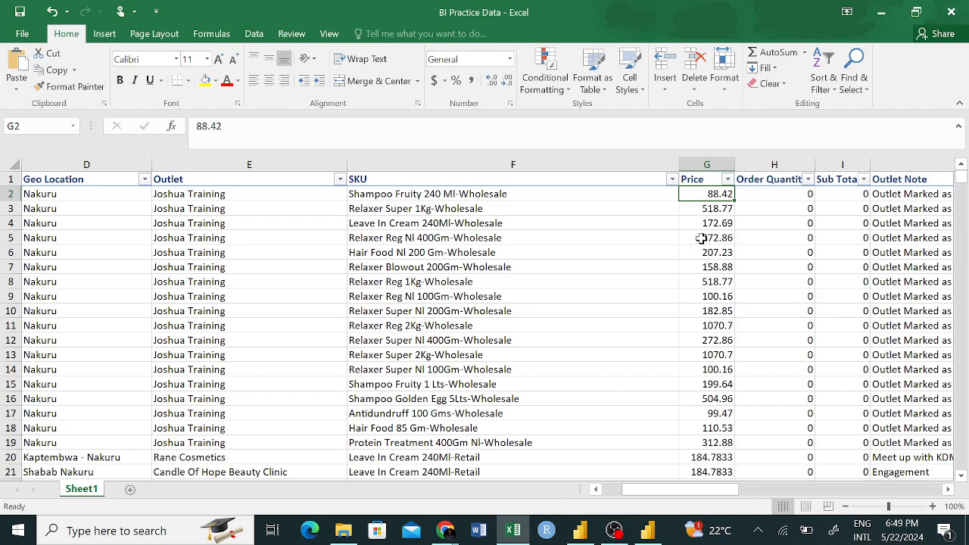
pyautogui.hscroll(3, 713, 326)
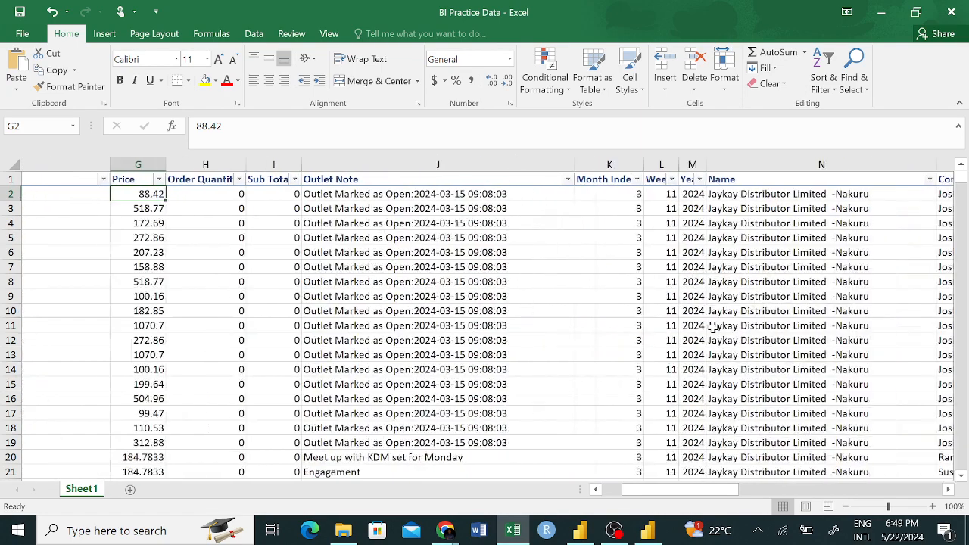
pyautogui.hscroll(8, 713, 326)
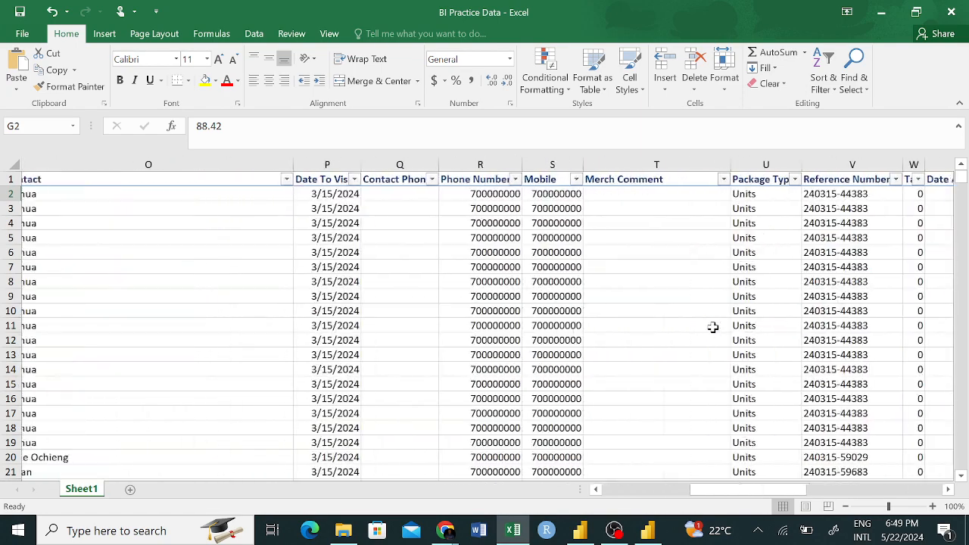
pyautogui.hscroll(6, 713, 327)
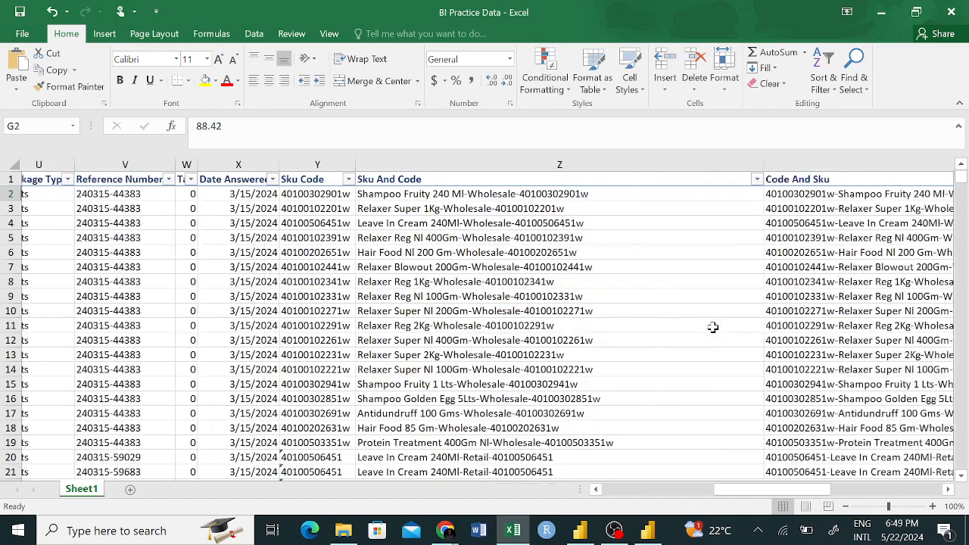
pyautogui.hscroll(1, 714, 327)
pyautogui.hscroll(-6, 713, 326)
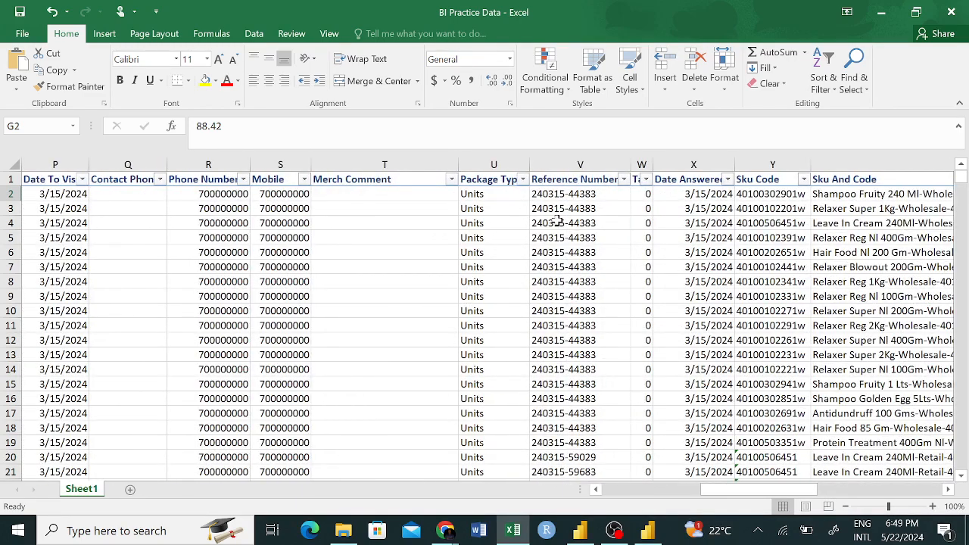
# - Examine the rows of the contact, package type and date columns, and select the first Reference Number entry
pyautogui.scroll(-4, 556, 306)
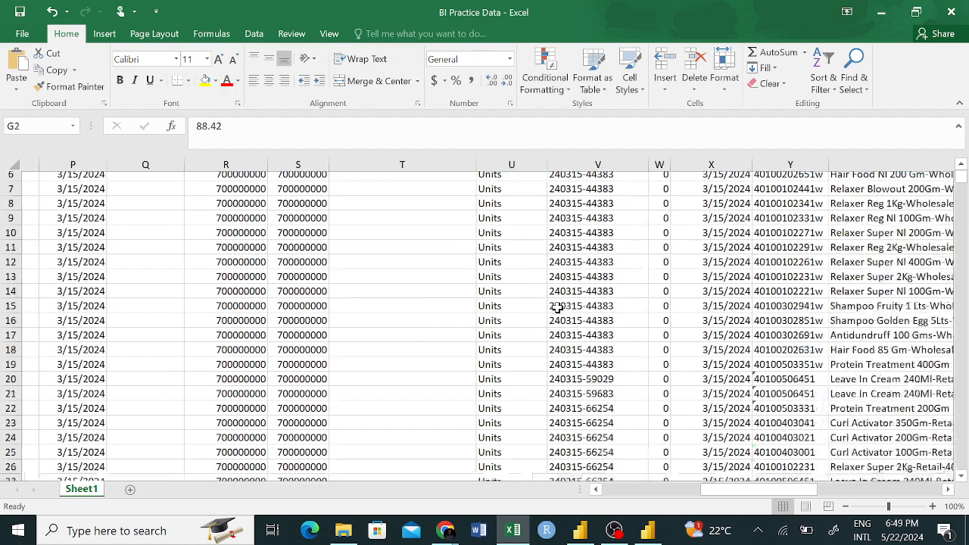
pyautogui.scroll(5, 557, 307)
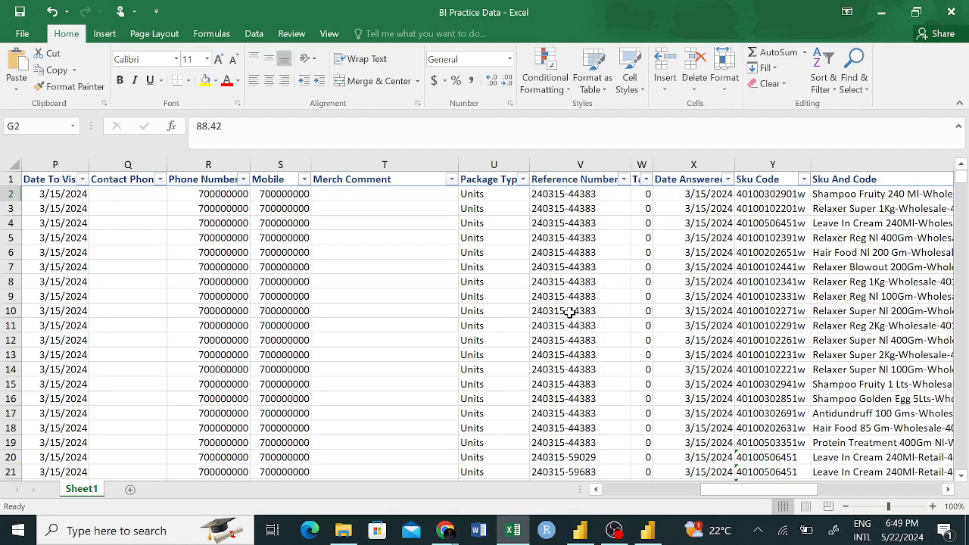
pyautogui.scroll(-1, 265, 351)
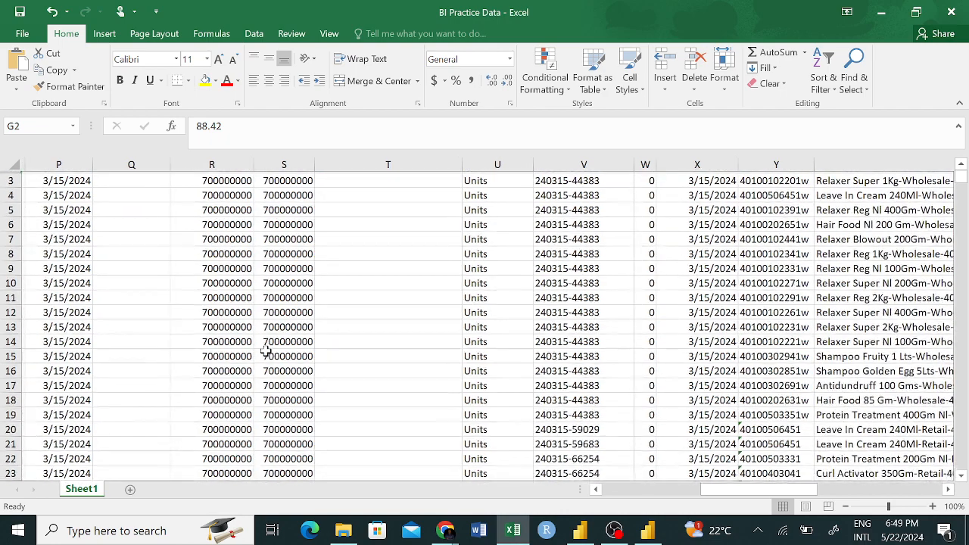
pyautogui.scroll(-1, 265, 350)
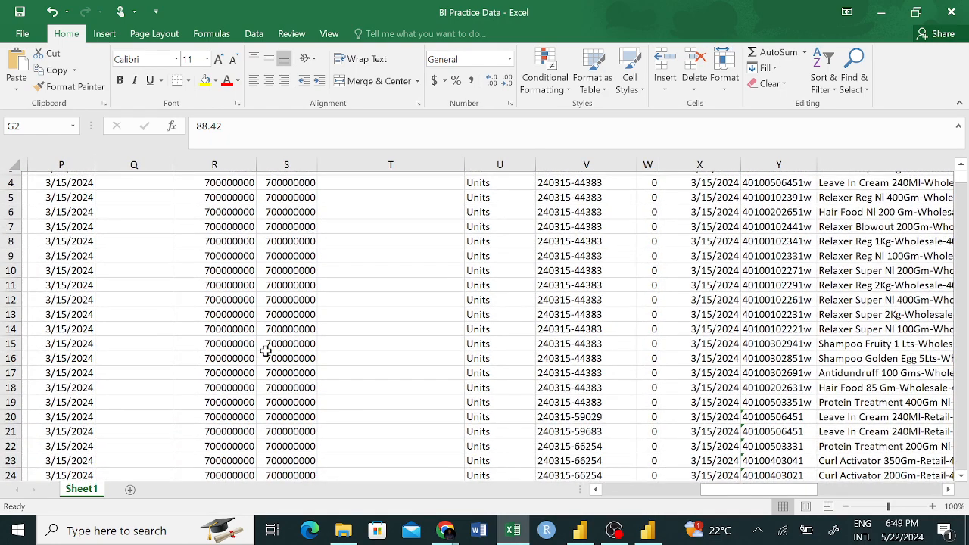
pyautogui.scroll(1, 266, 351)
pyautogui.hscroll(2, 266, 351)
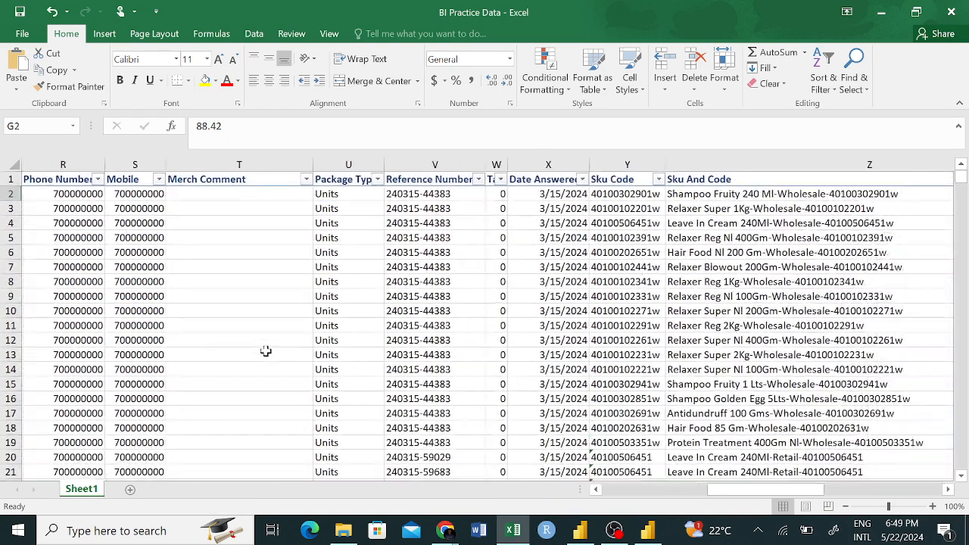
pyautogui.click(426, 197)
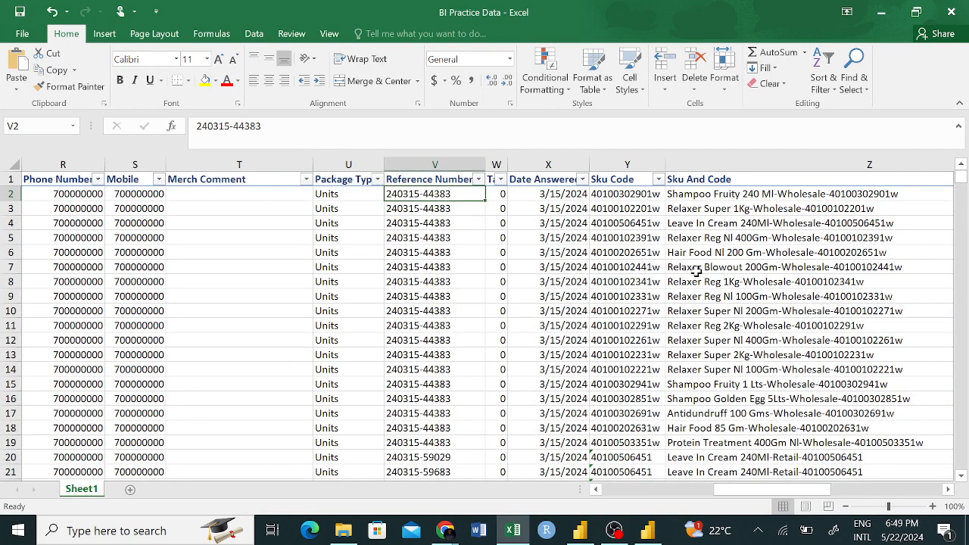
# - Examine the SKU, Price, Order Quantity, Sub Total and Outlet Note entries, and return to the Team column
pyautogui.hscroll(5, 695, 271)
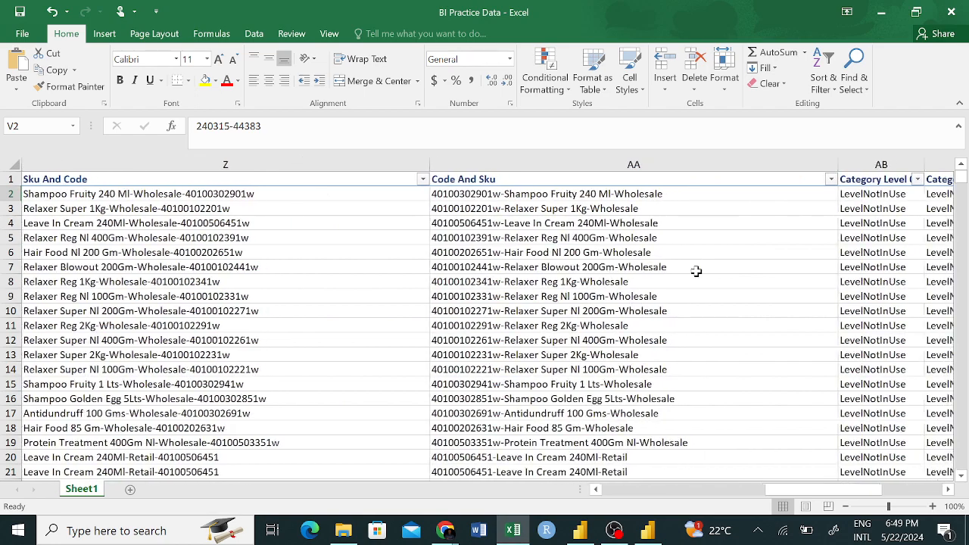
pyautogui.hscroll(-10, 695, 271)
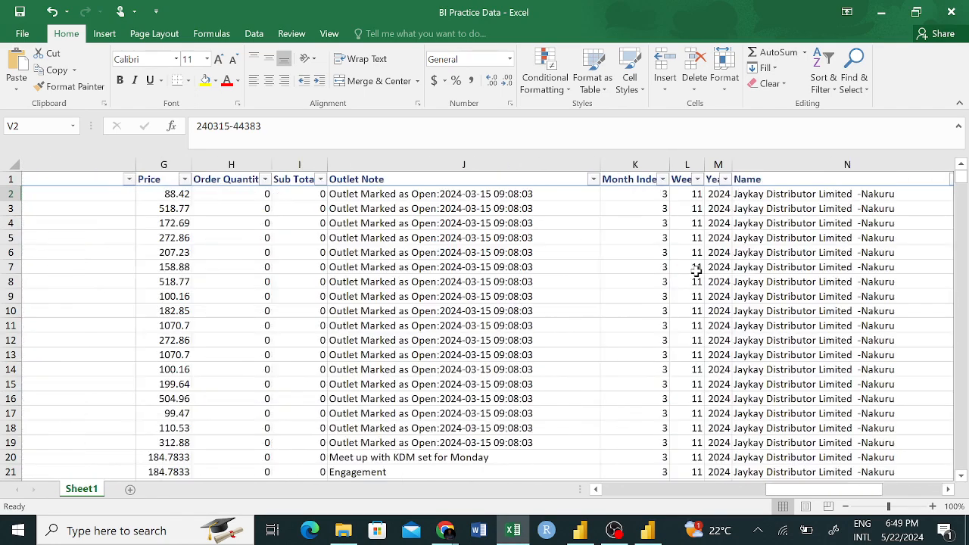
pyautogui.hscroll(-2, 695, 271)
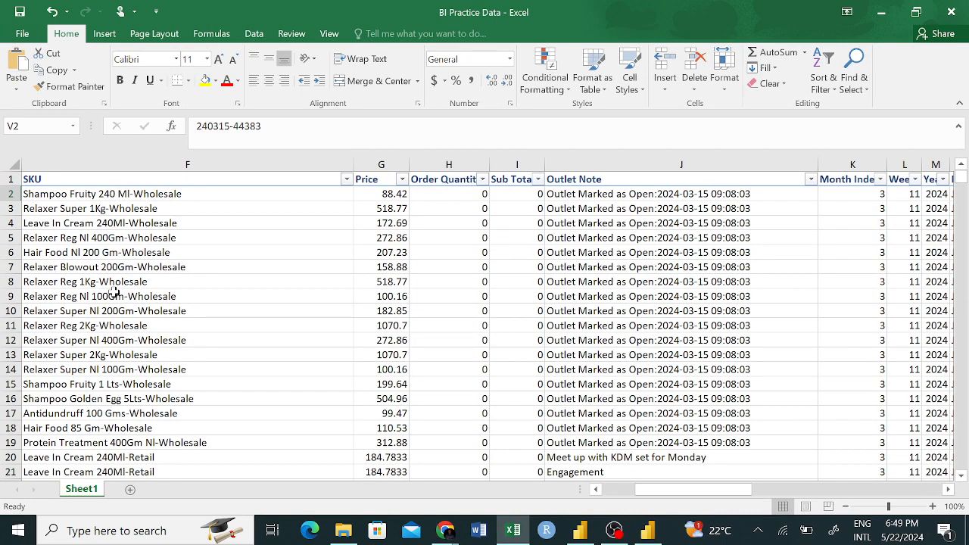
pyautogui.scroll(-5, 484, 330)
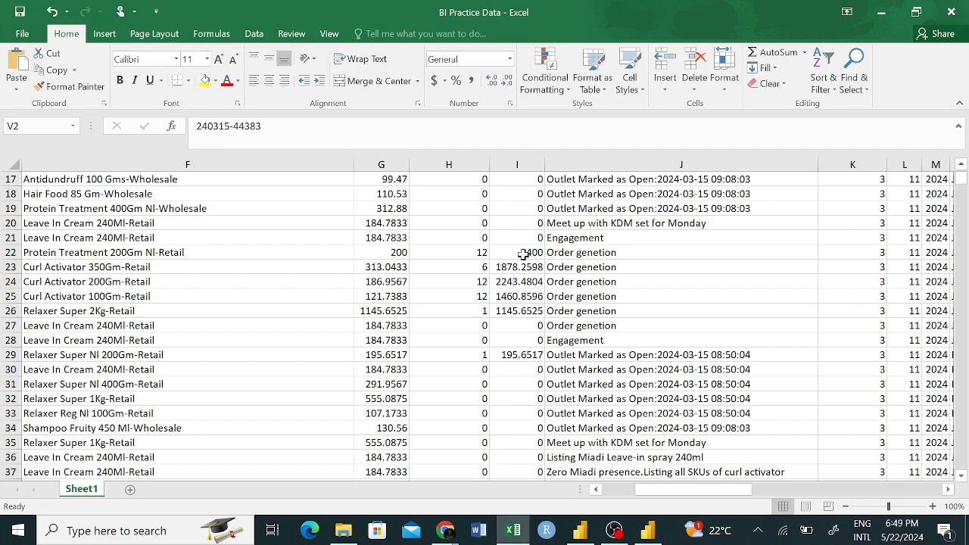
pyautogui.scroll(5, 528, 256)
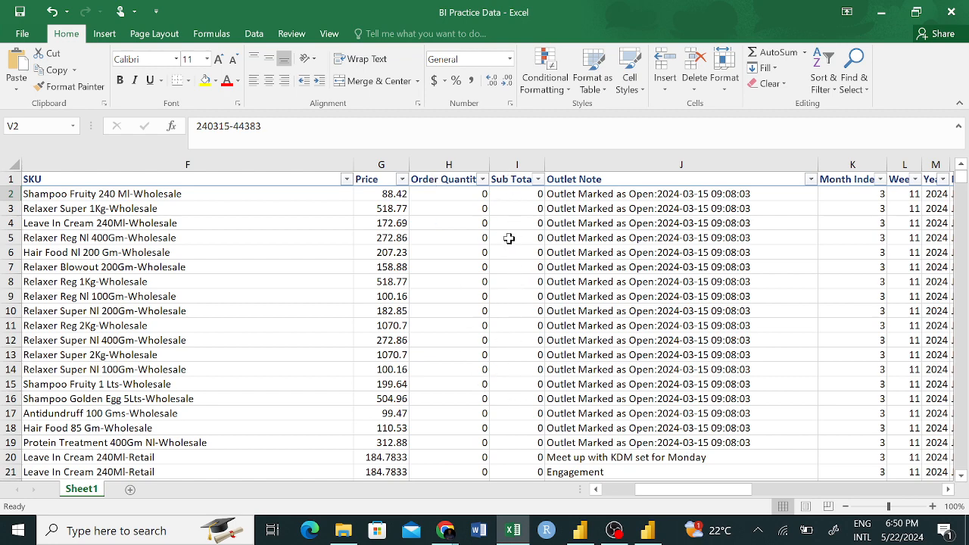
pyautogui.hscroll(-5, 519, 358)
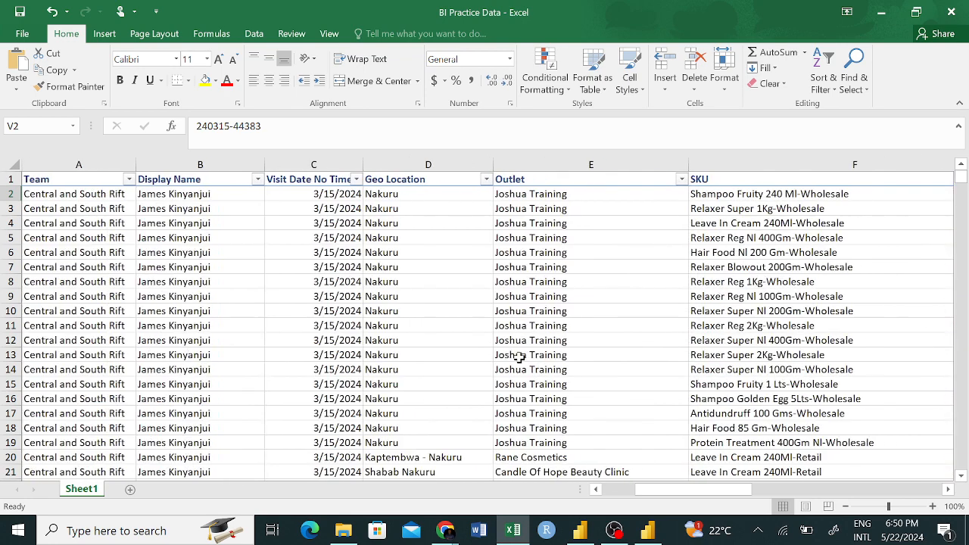
# - Examine the columns from Outlet to Outlet Note down to the last data row, and return to the first row's Team column
pyautogui.hscroll(4, 519, 358)
pyautogui.hscroll(1, 519, 357)
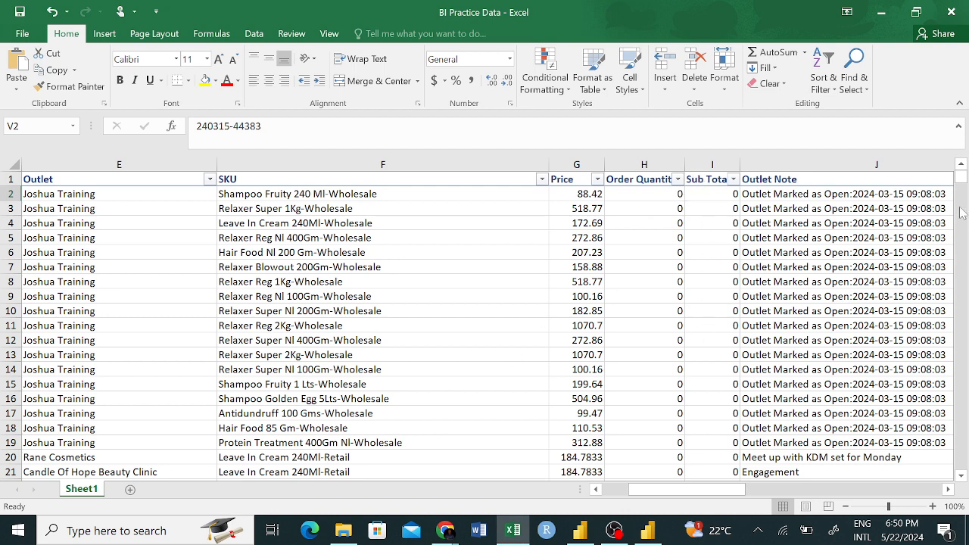
pyautogui.moveTo(959, 182); pyautogui.dragTo(959, 468)
pyautogui.scroll(-3, 753, 421)
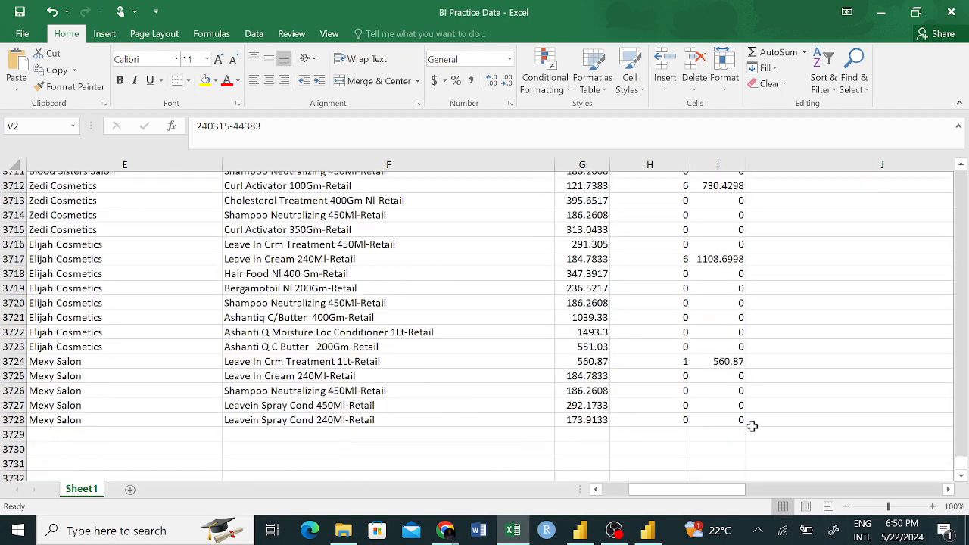
pyautogui.click(746, 399)
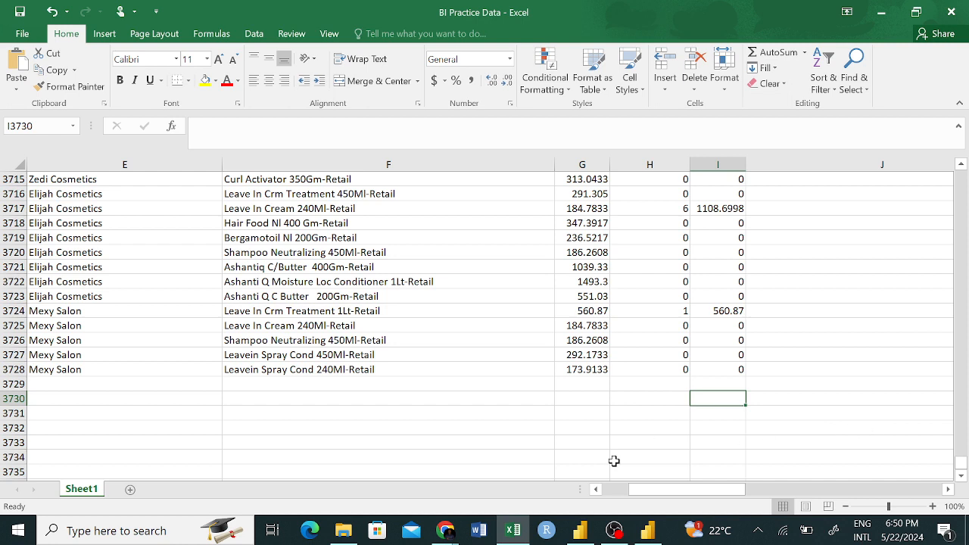
pyautogui.click(446, 530)
pyautogui.scroll(20, 633, 250)
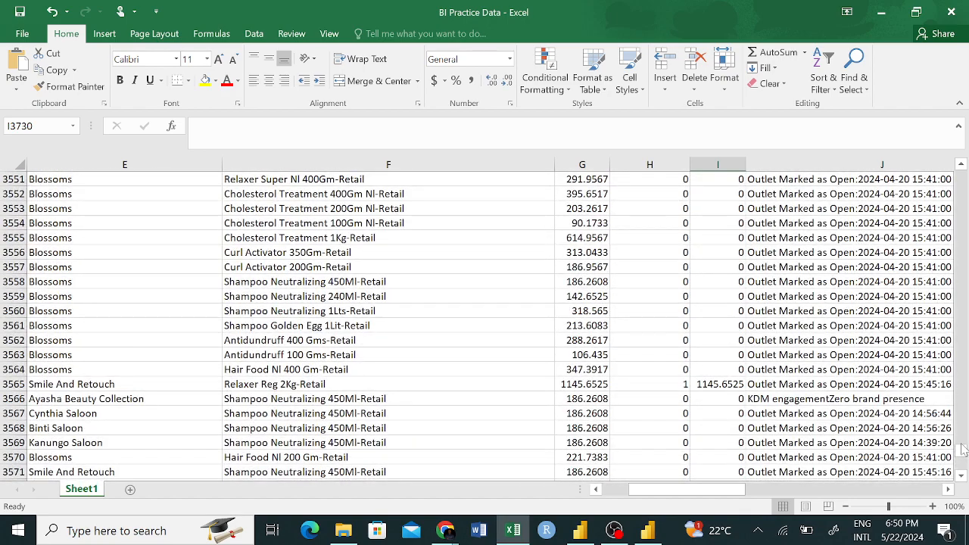
pyautogui.moveTo(963, 450); pyautogui.dragTo(946, 117)
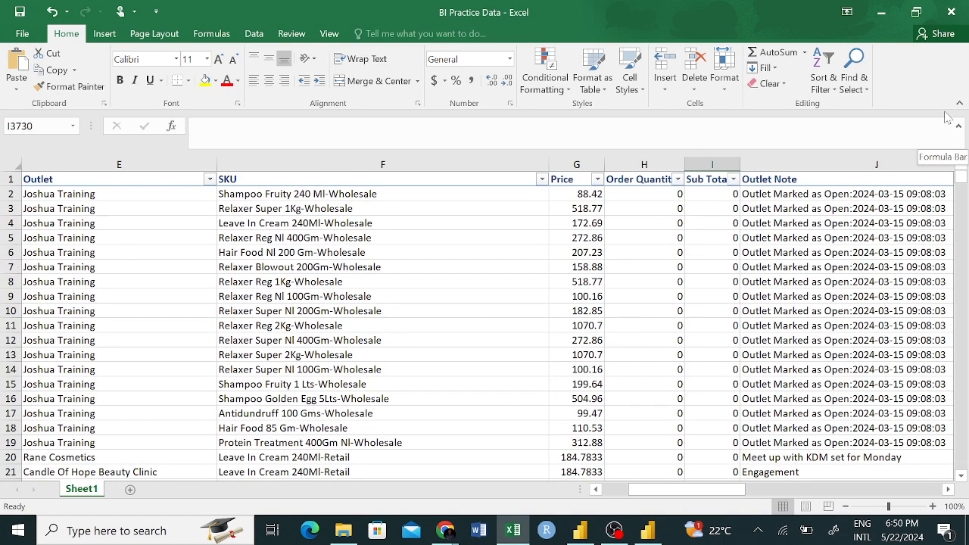
pyautogui.hscroll(-3, 353, 296)
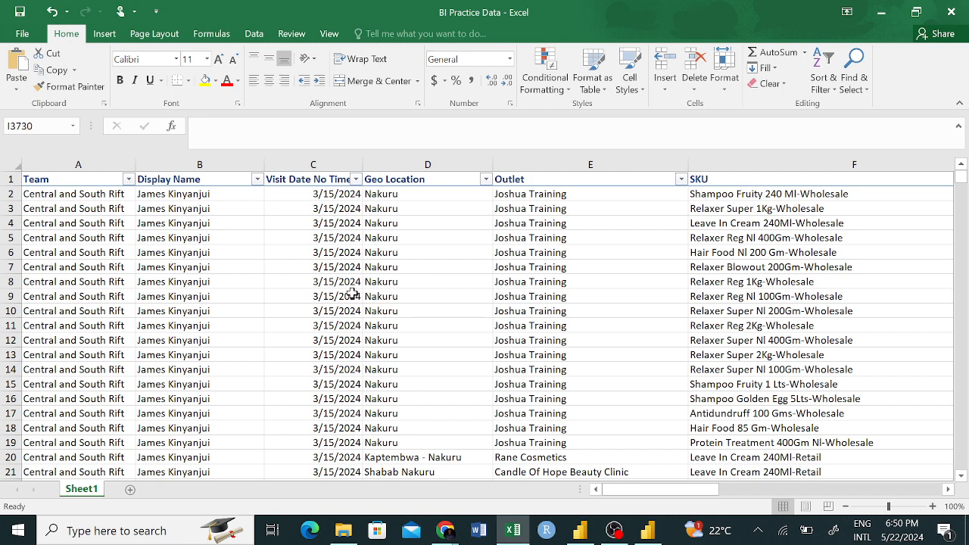
# - Switch to the BI Elites report in Power BI, show its data table and review the dates listed in the Visit Date No Time filter
pyautogui.click(649, 535)
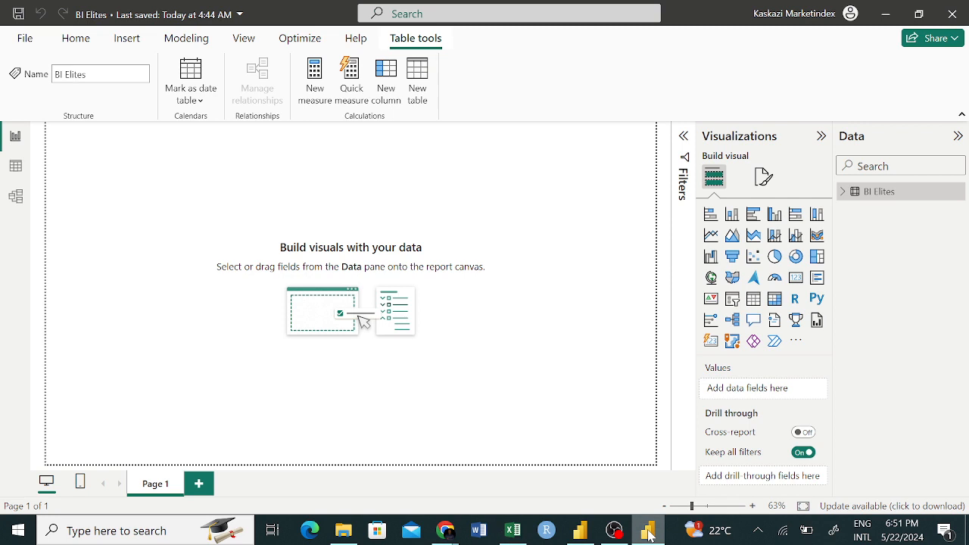
pyautogui.click(16, 167)
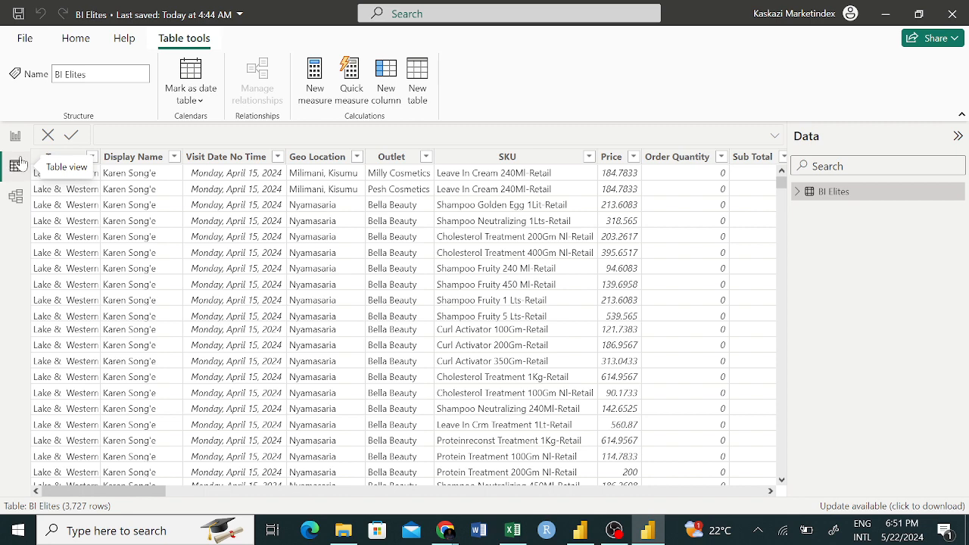
pyautogui.click(274, 159)
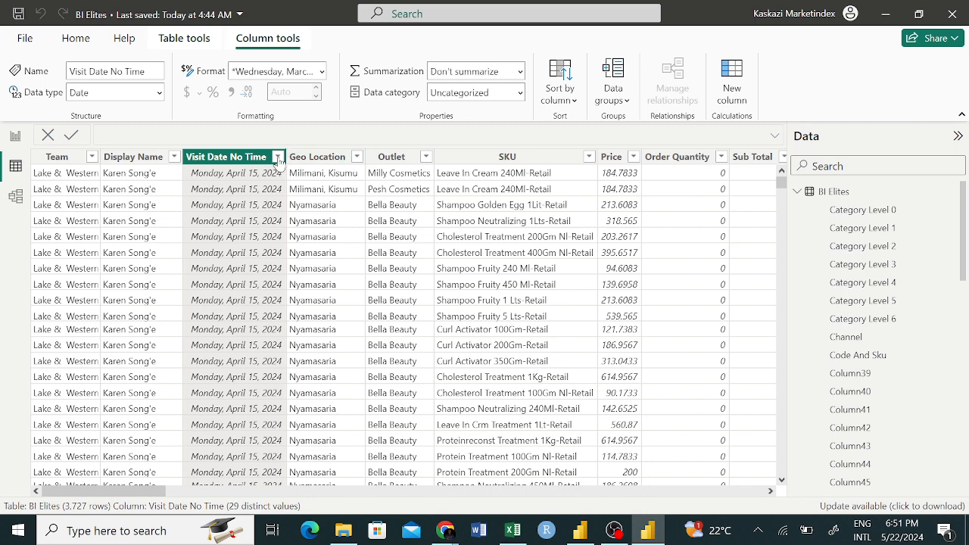
pyautogui.click(277, 157)
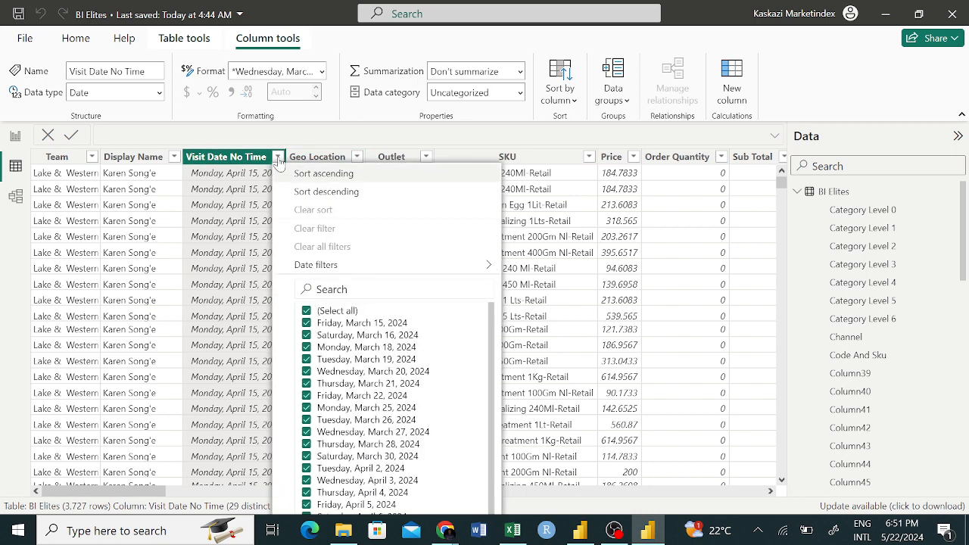
pyautogui.click(280, 159)
pyautogui.click(280, 159)
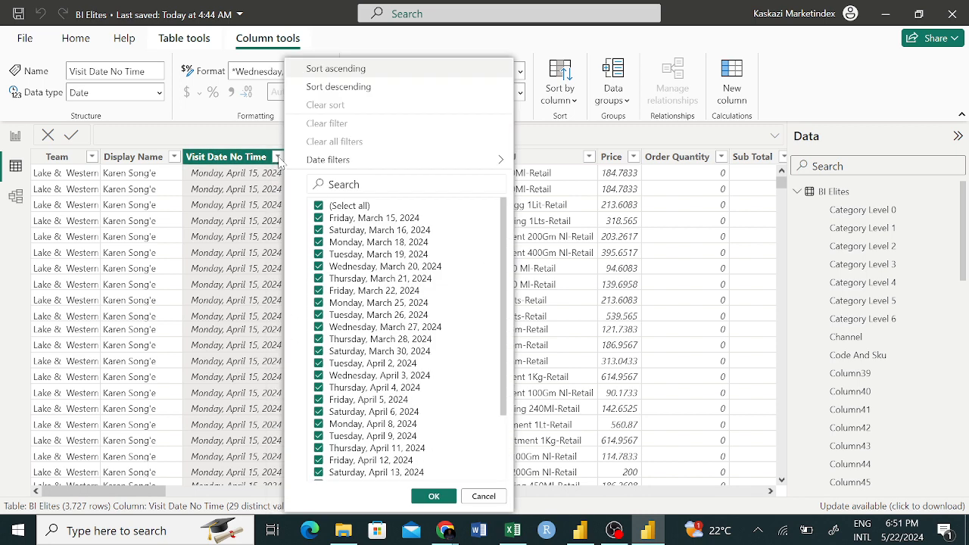
pyautogui.scroll(-2, 394, 420)
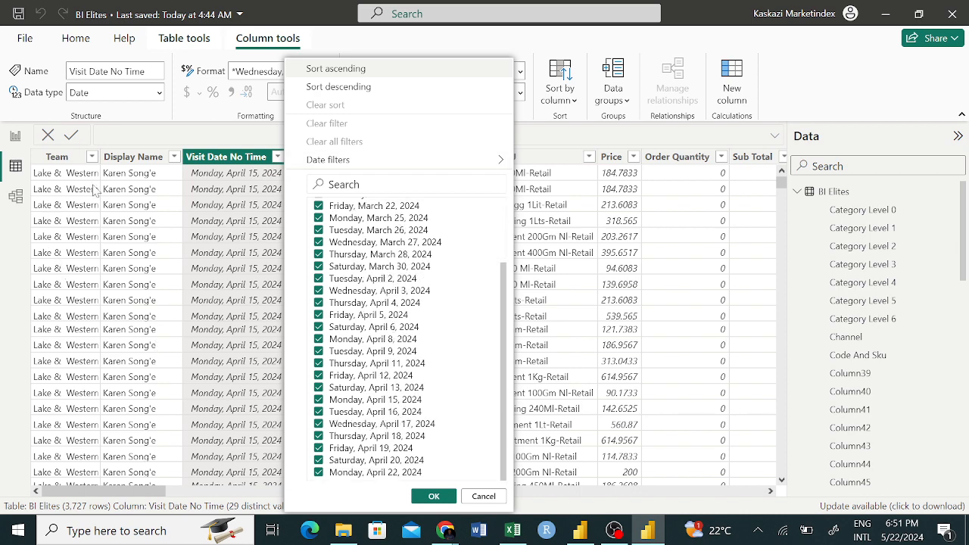
# - Close the date filter and list the distinct values of the Team column in its filter
pyautogui.click(91, 161)
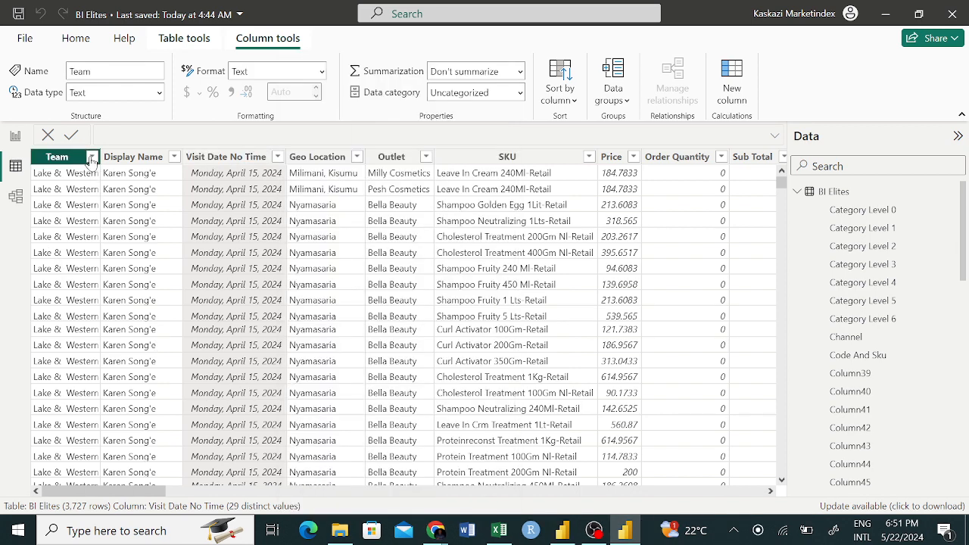
pyautogui.click(91, 159)
pyautogui.click(91, 159)
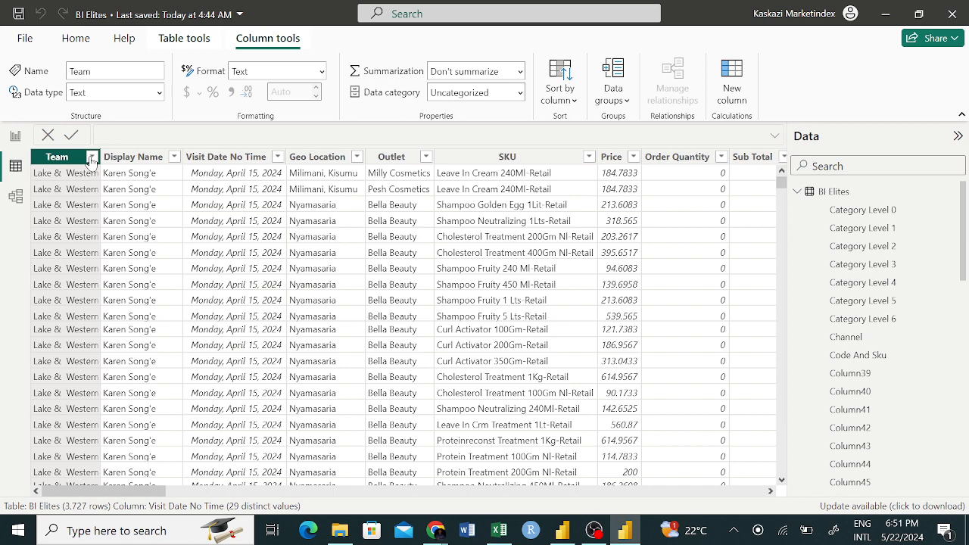
pyautogui.click(91, 159)
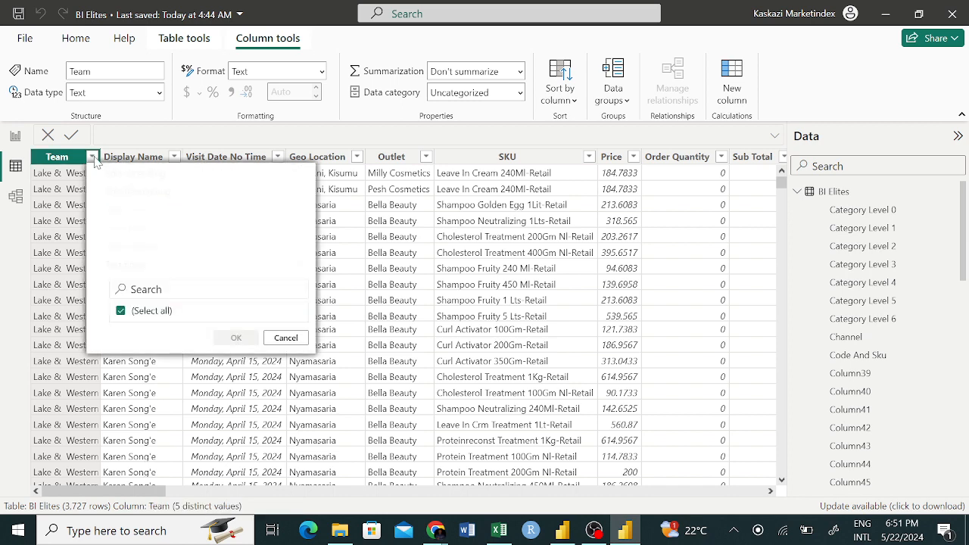
pyautogui.click(91, 159)
pyautogui.click(91, 159)
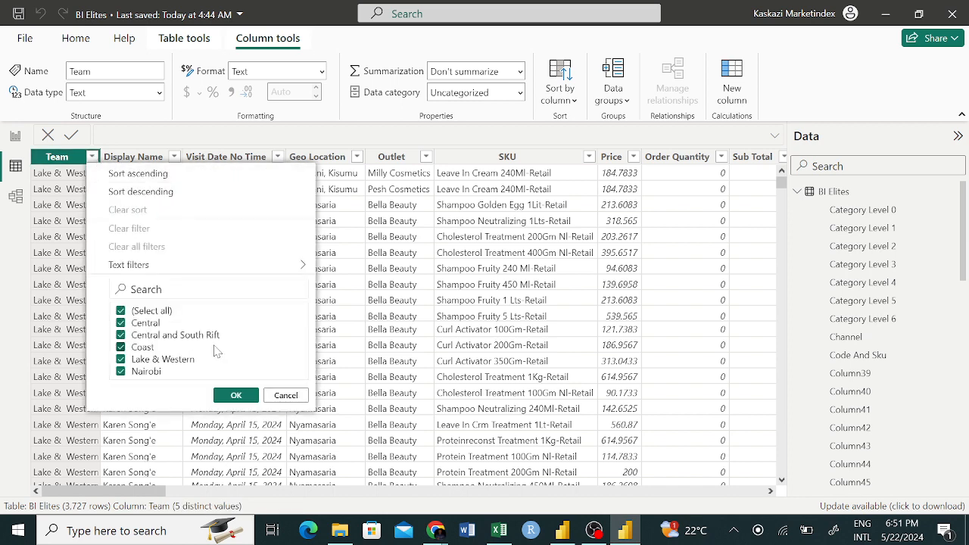
# - Switch to the Excel workbook and review the values in the Team column's filter, leaving the filter unchanged
pyautogui.click(498, 530)
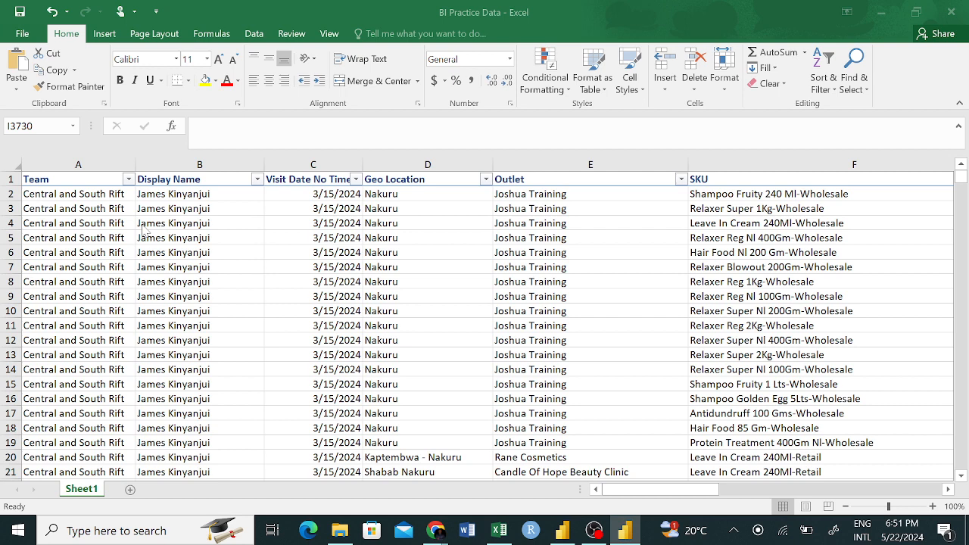
pyautogui.hotkey('ctrl', 'Home')
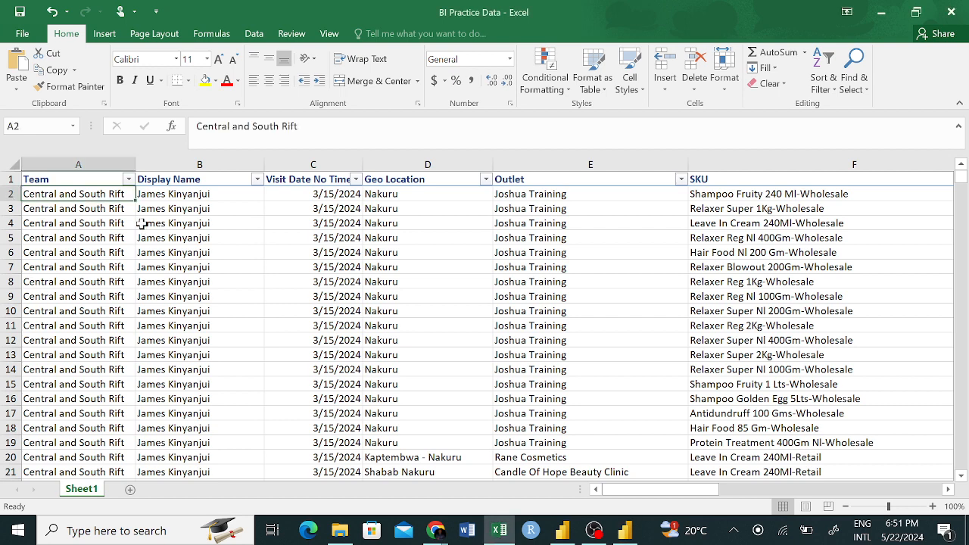
pyautogui.click(129, 178)
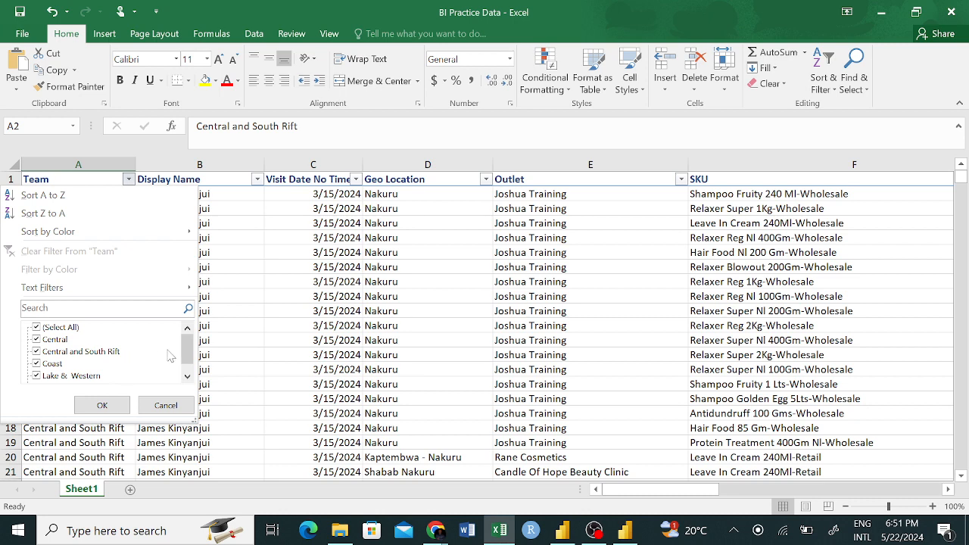
pyautogui.scroll(-1, 177, 369)
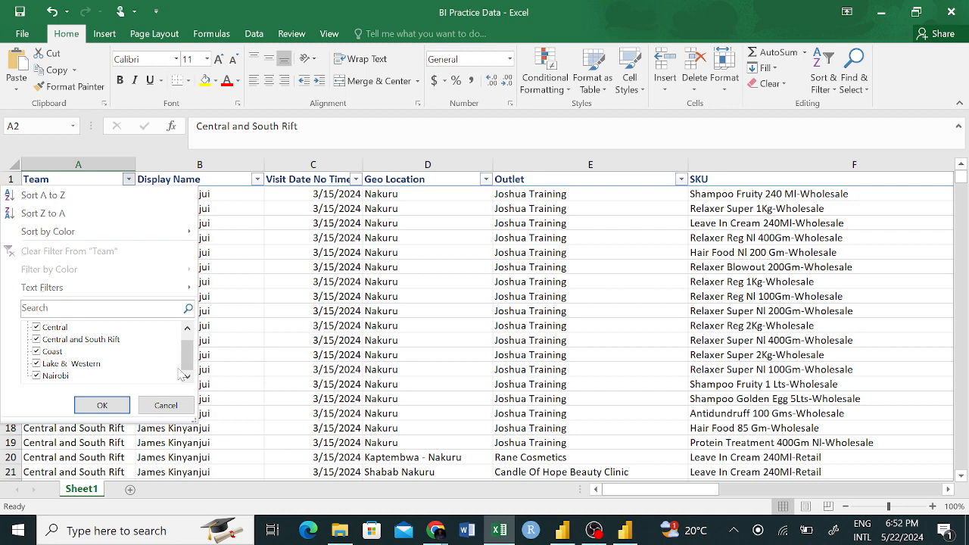
pyautogui.click(293, 372)
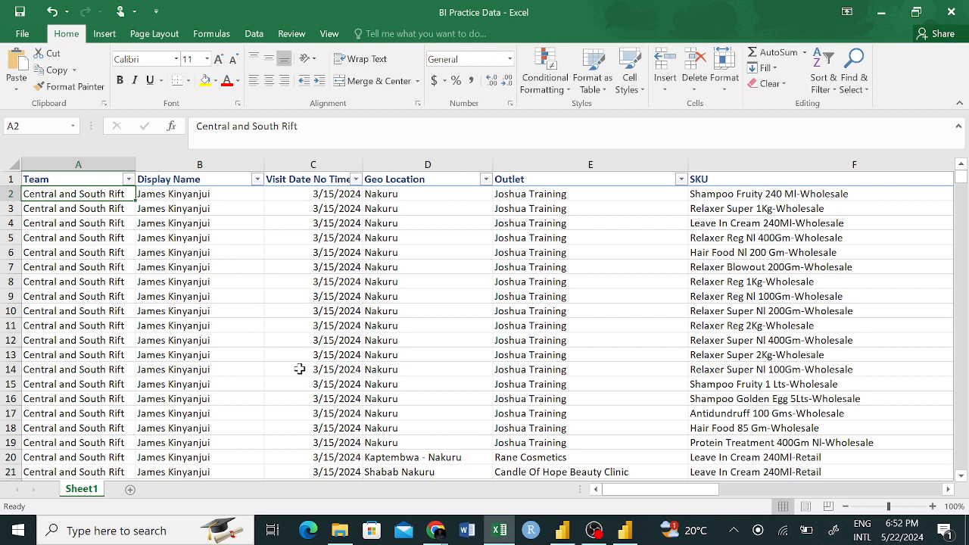
pyautogui.click(346, 340)
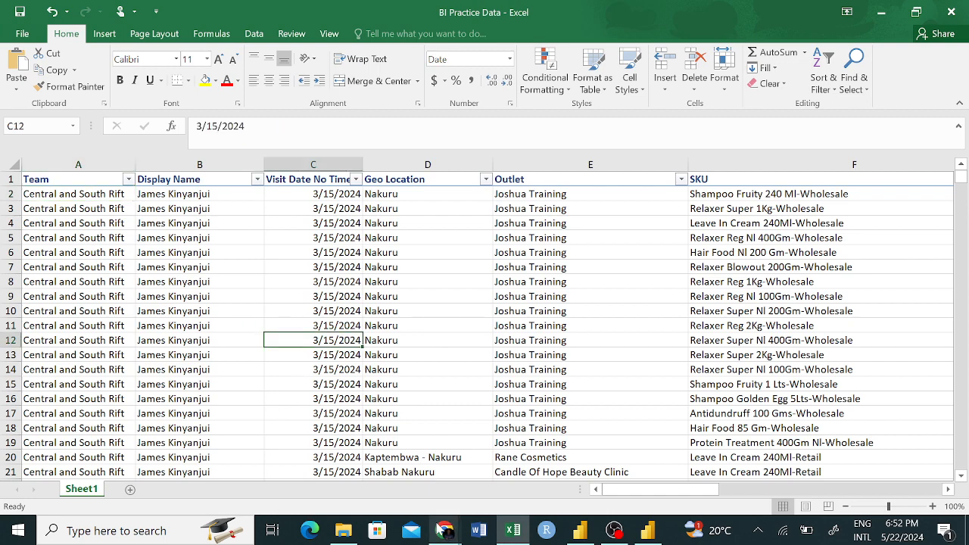
# - Switch back to Power BI, dismiss the Team filter list and return to the Report view
pyautogui.click(649, 529)
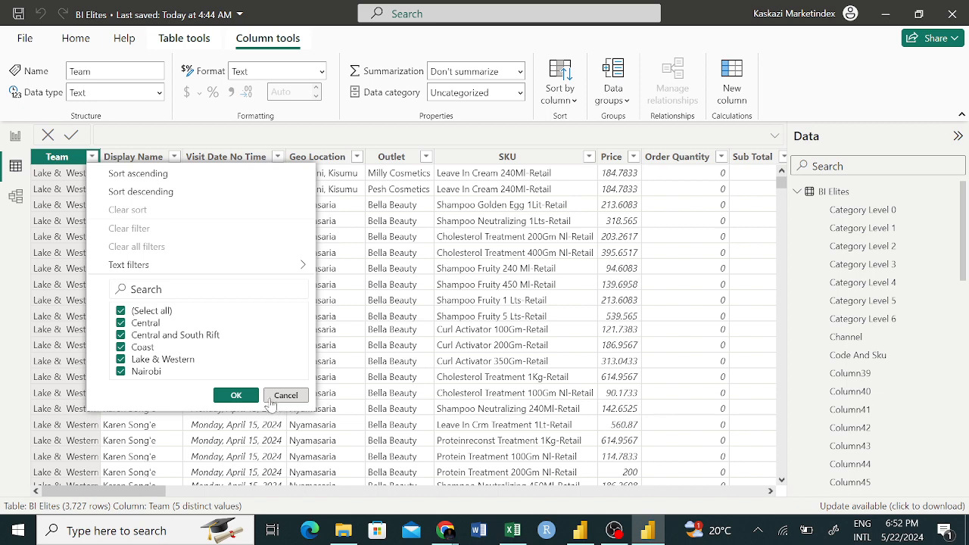
pyautogui.click(253, 403)
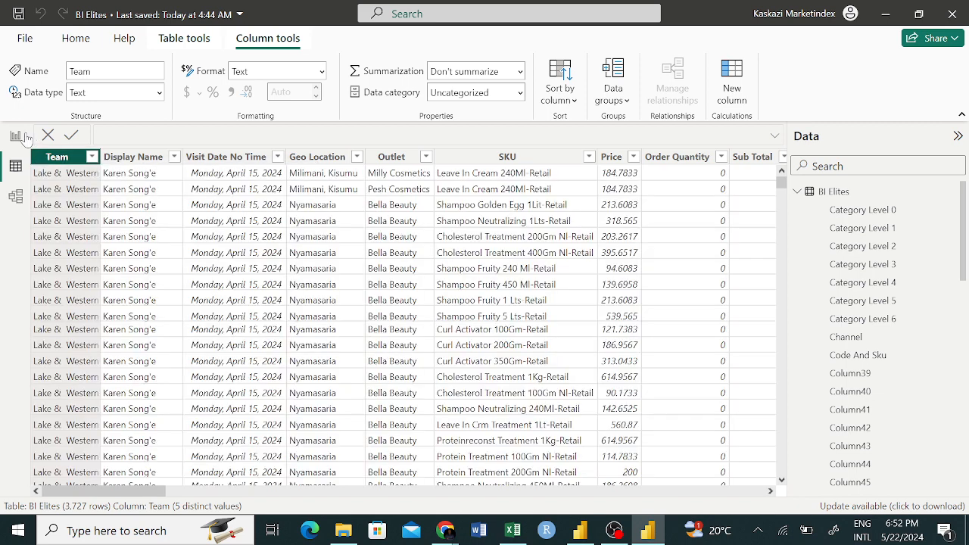
pyautogui.click(15, 135)
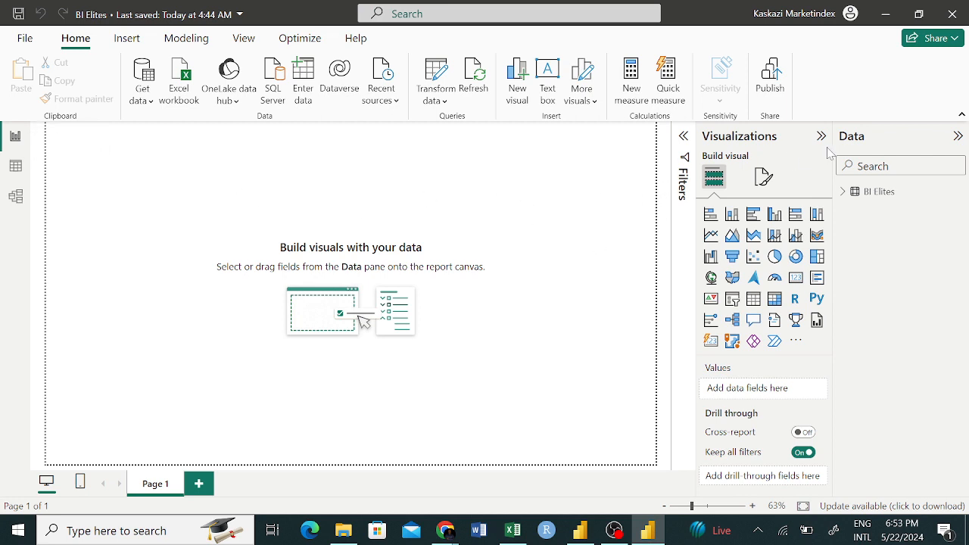
# - Open the report page's formatting settings and look at the Wallpaper section
pyautogui.click(765, 179)
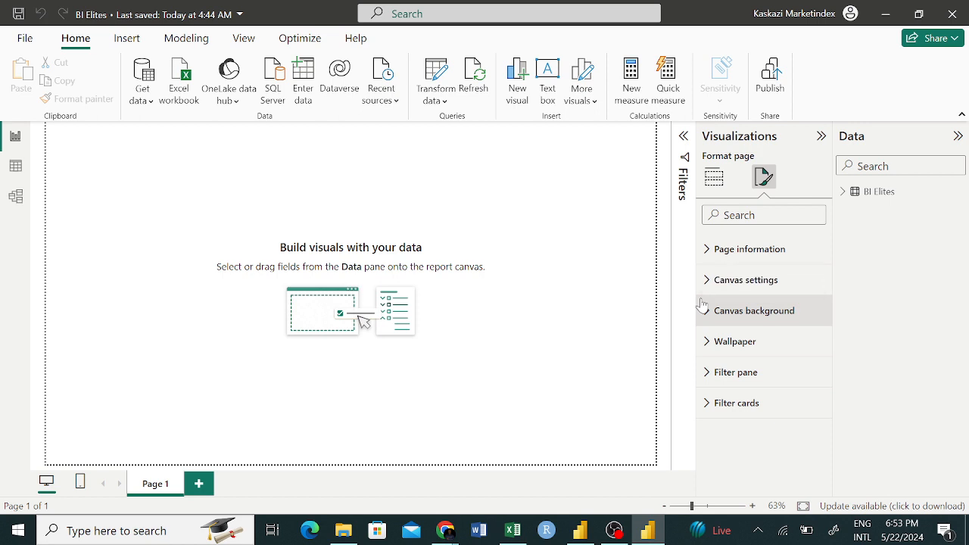
pyautogui.click(708, 342)
pyautogui.click(704, 342)
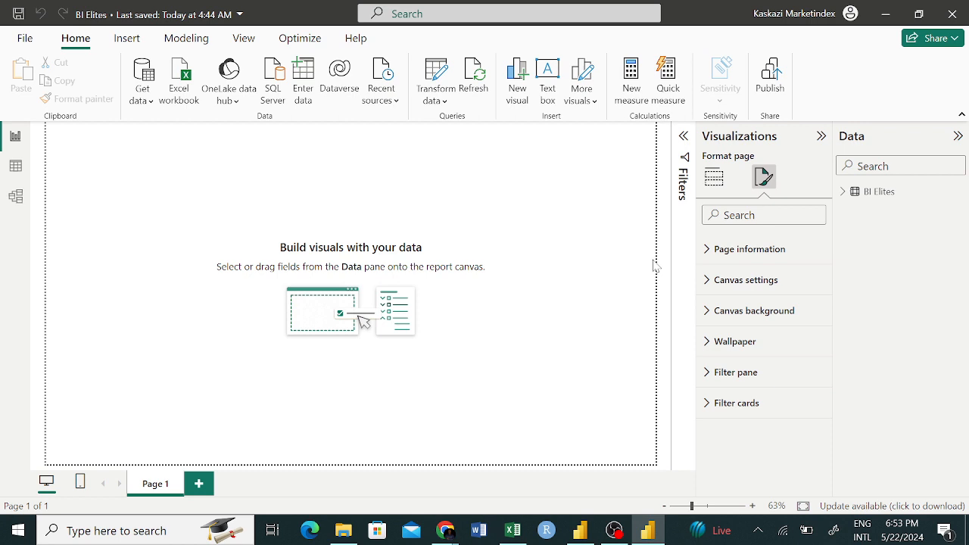
pyautogui.press('XF86AudioRaiseVolume')
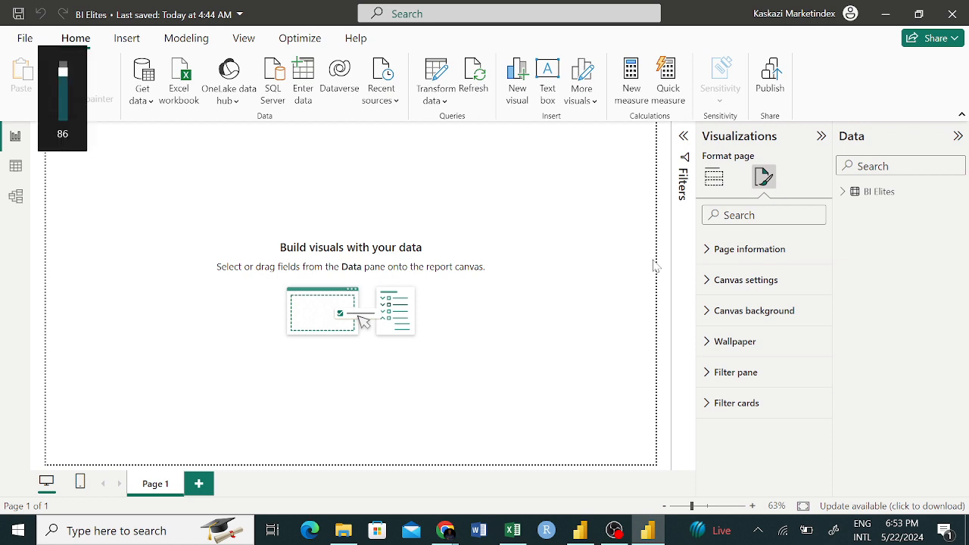
pyautogui.press('XF86AudioRaiseVolume')
pyautogui.press('XF86AudioRaiseVolume')
pyautogui.press('XF86AudioRaiseVolume')
pyautogui.press('XF86AudioRaiseVolume')
pyautogui.press('XF86AudioRaiseVolume')
pyautogui.press('XF86AudioRaiseVolume')
pyautogui.press('XF86AudioRaiseVolume')
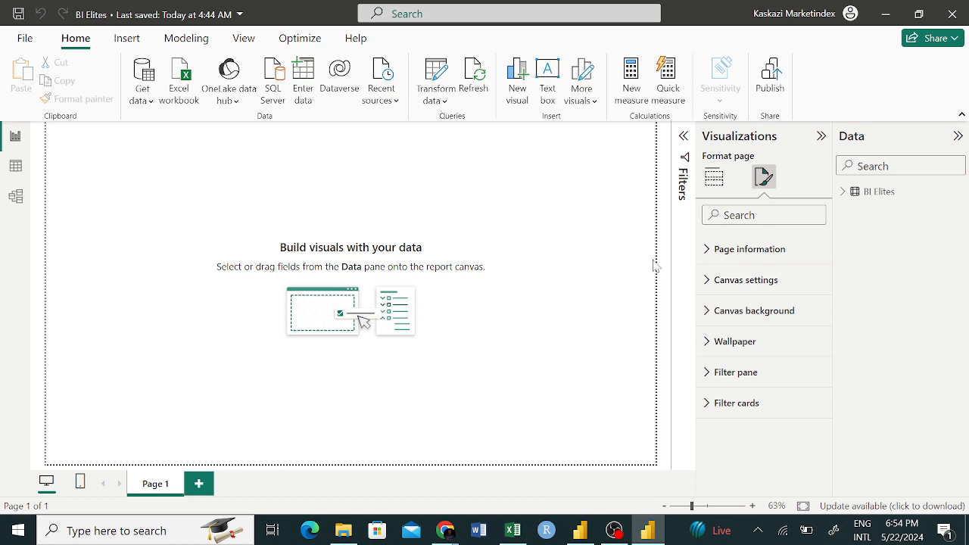
# - Rename the report page as Summary in its page information settings
pyautogui.click(737, 250)
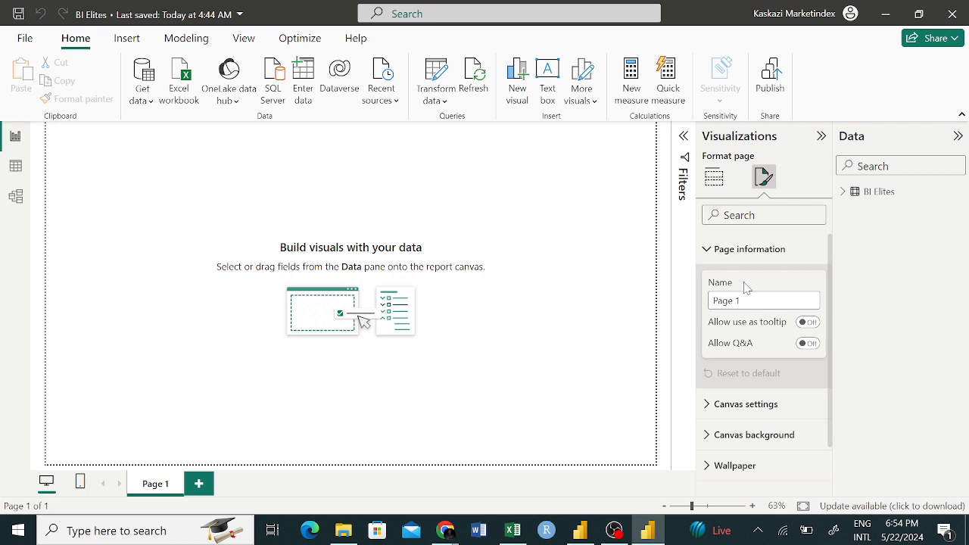
pyautogui.click(717, 250)
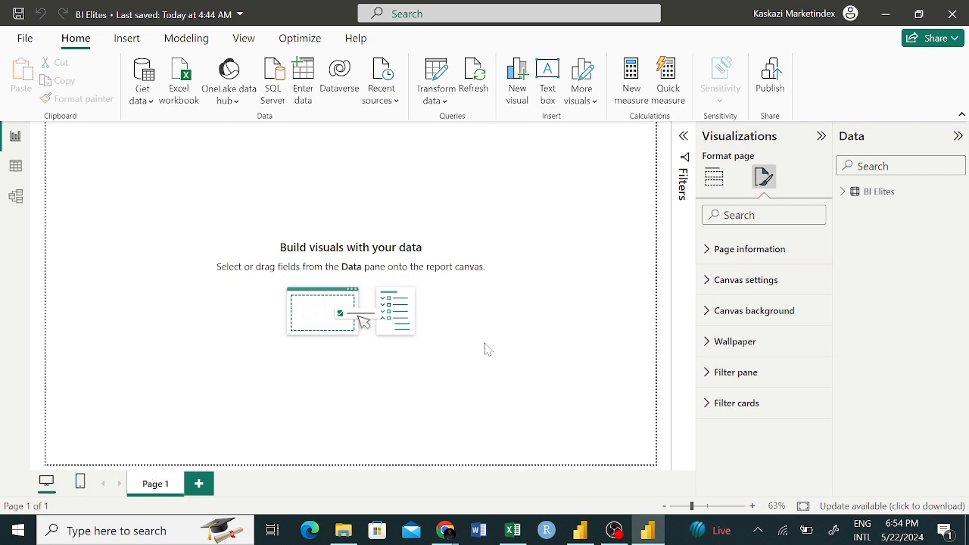
pyautogui.click(738, 249)
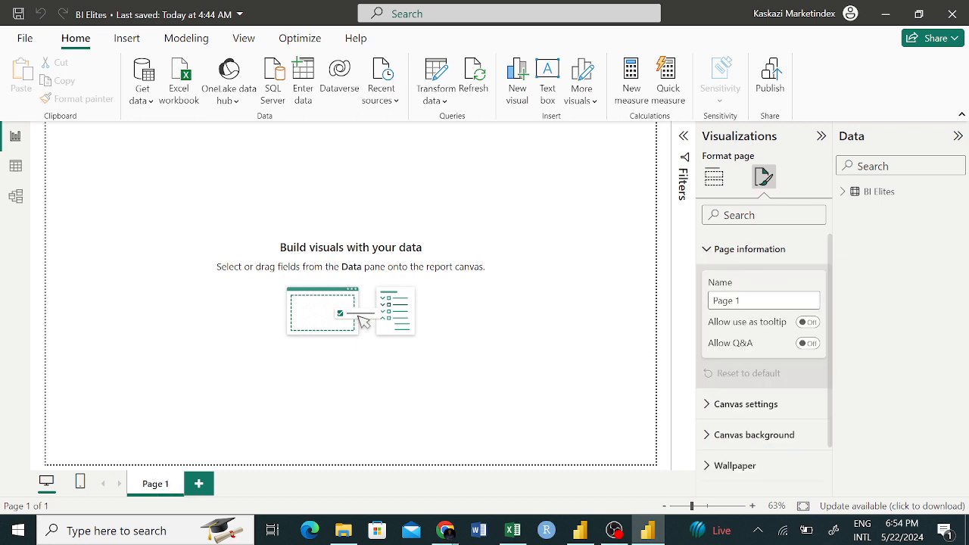
pyautogui.moveTo(742, 301); pyautogui.dragTo(710, 301)
pyautogui.write('Summary')
pyautogui.press('Return')
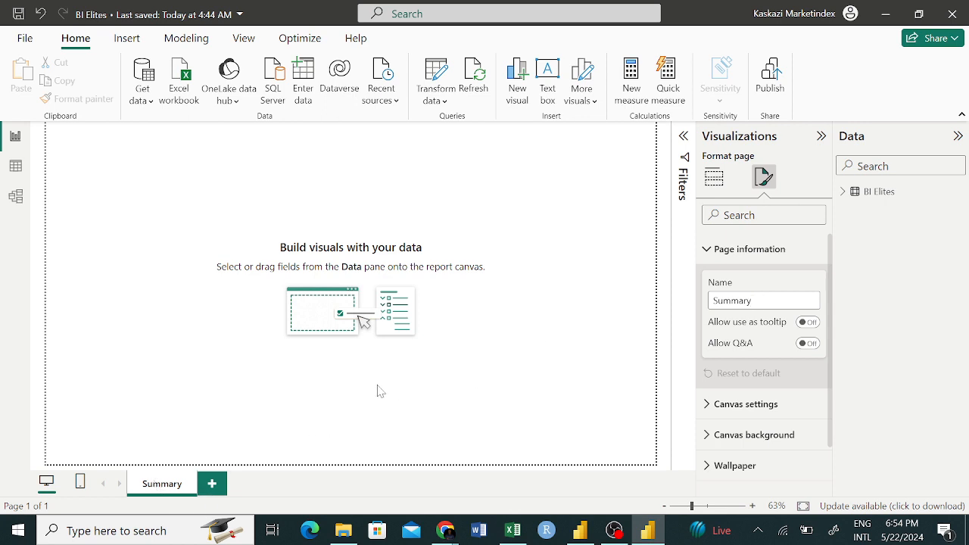
pyautogui.click(535, 312)
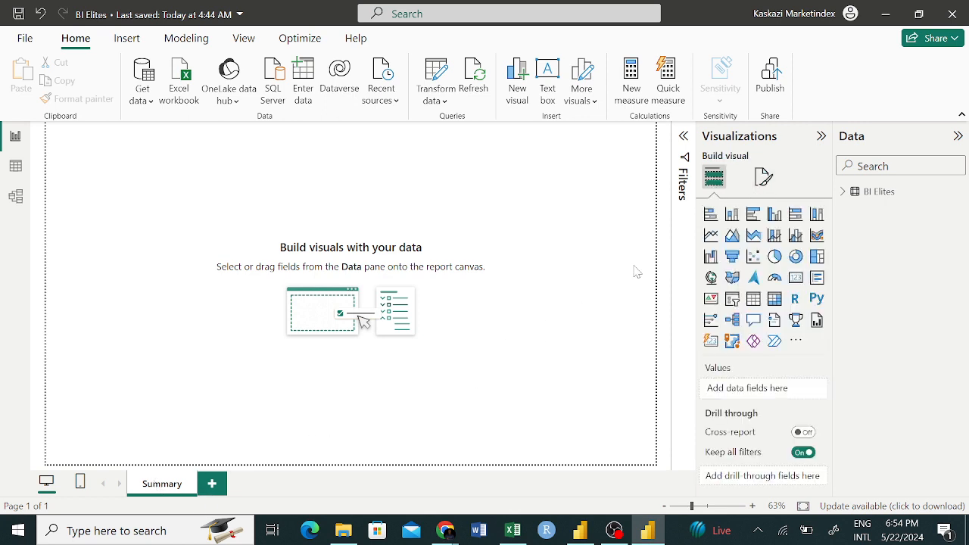
# - Open the Summary page's formatting options, look over its page information and expand the canvas settings
pyautogui.rightClick(155, 484)
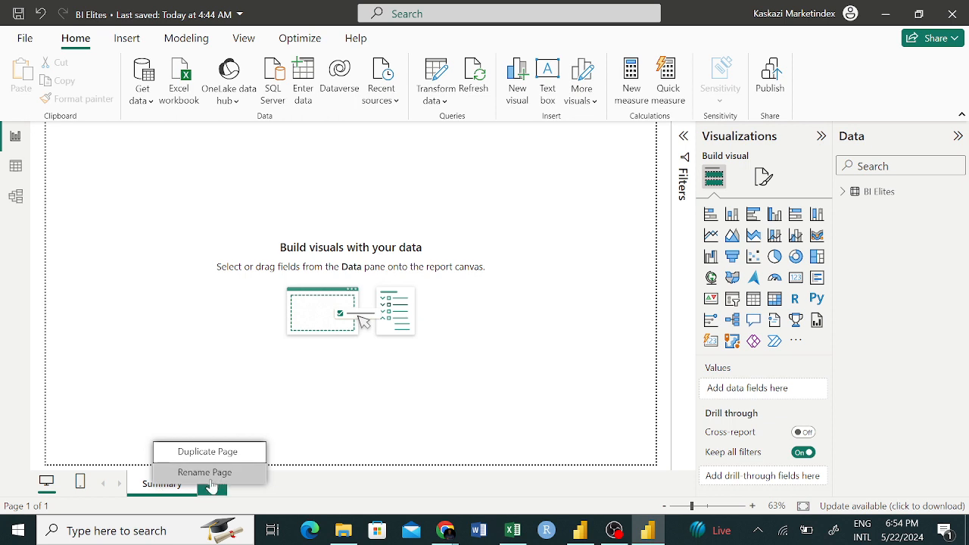
pyautogui.click(206, 330)
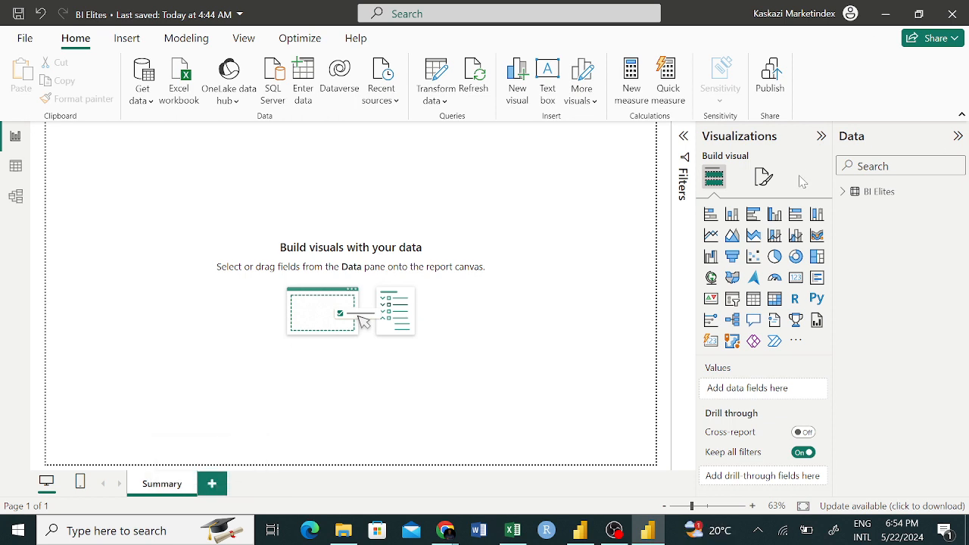
pyautogui.click(764, 177)
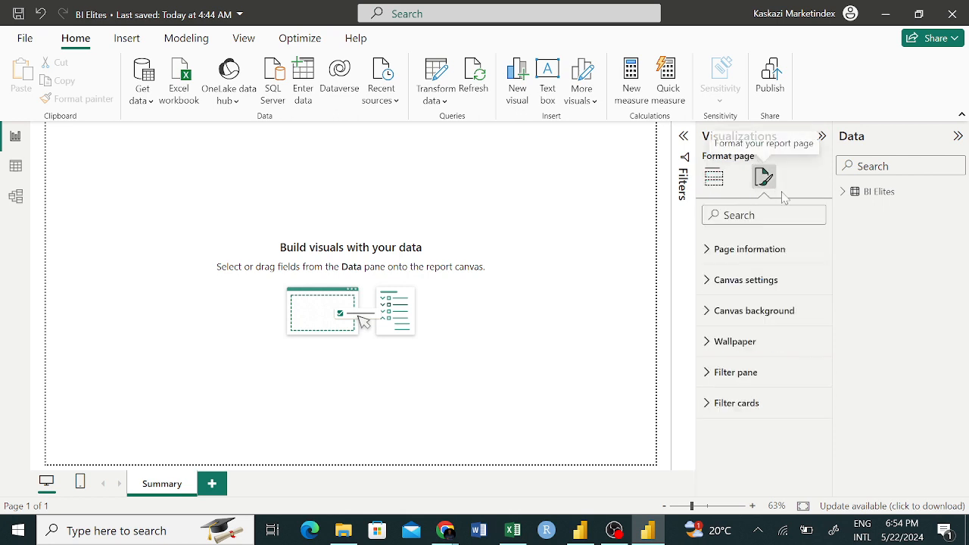
pyautogui.click(714, 249)
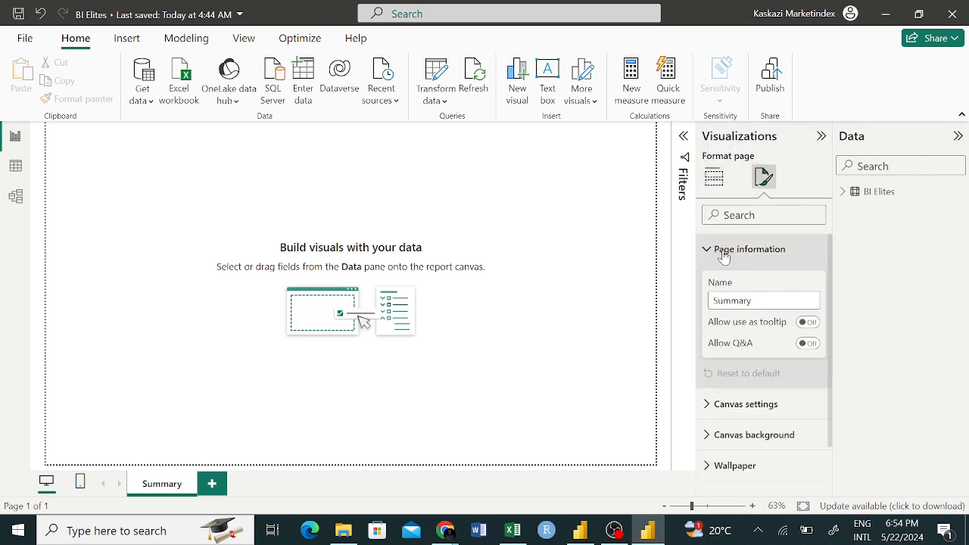
pyautogui.click(715, 249)
pyautogui.click(712, 281)
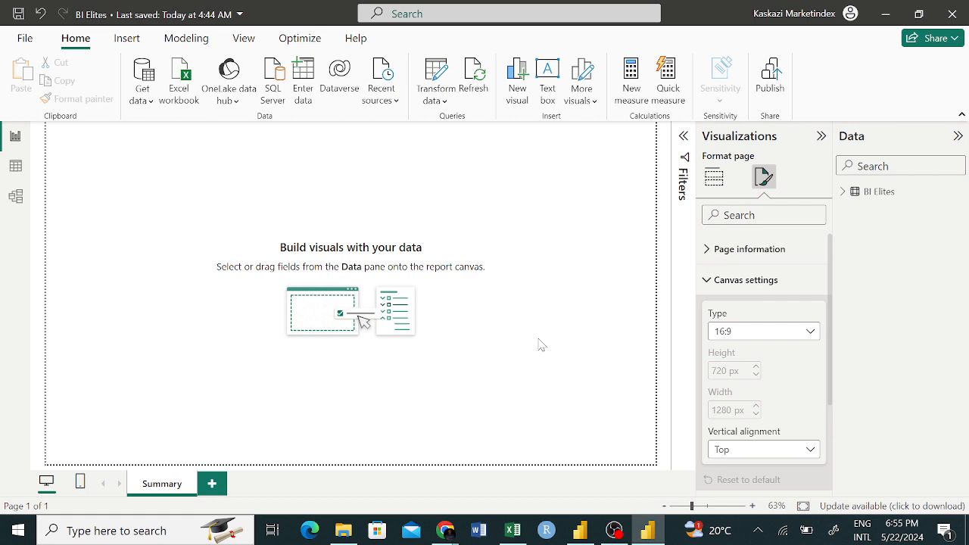
# - Try the 4:3, Letter, Tooltip and Custom canvas types on the Summary page, ending back on 16:9
pyautogui.click(786, 333)
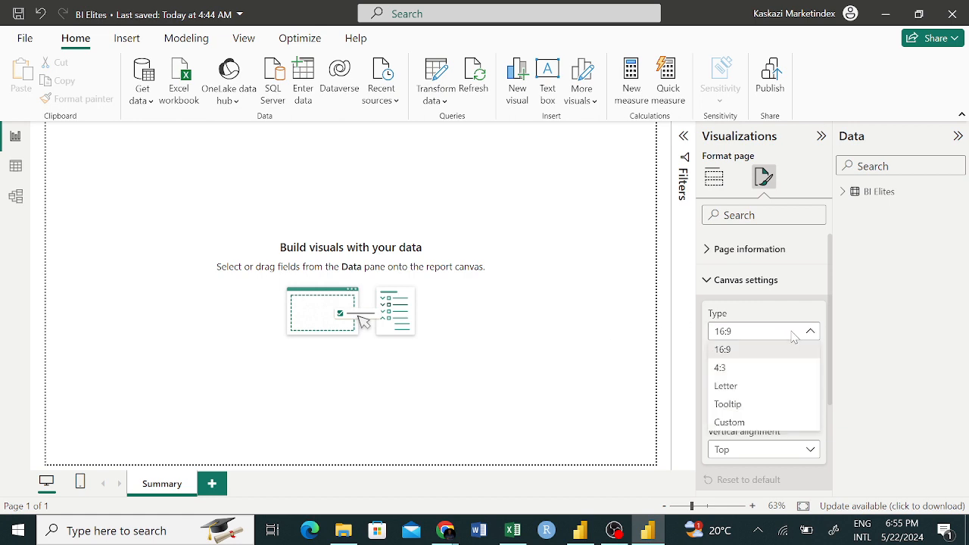
pyautogui.click(733, 368)
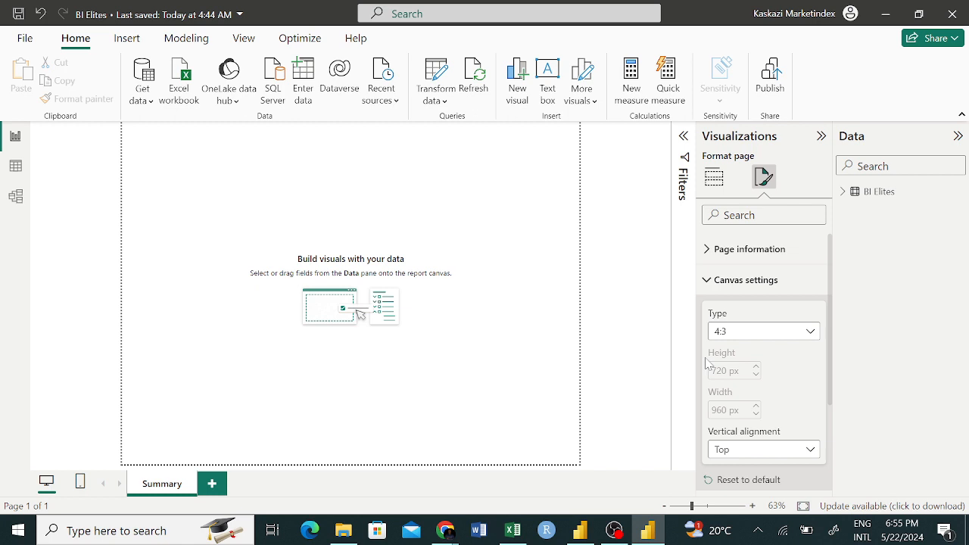
pyautogui.click(789, 334)
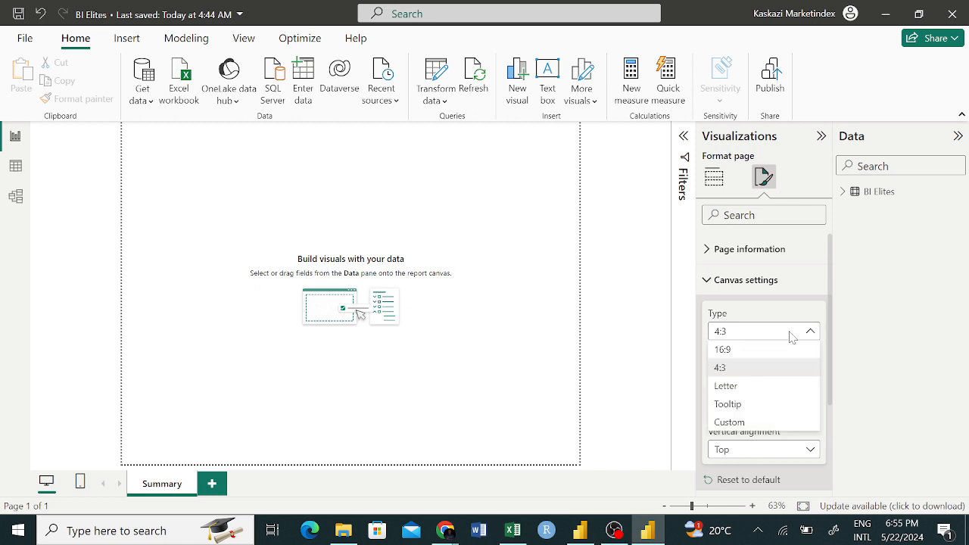
pyautogui.click(757, 387)
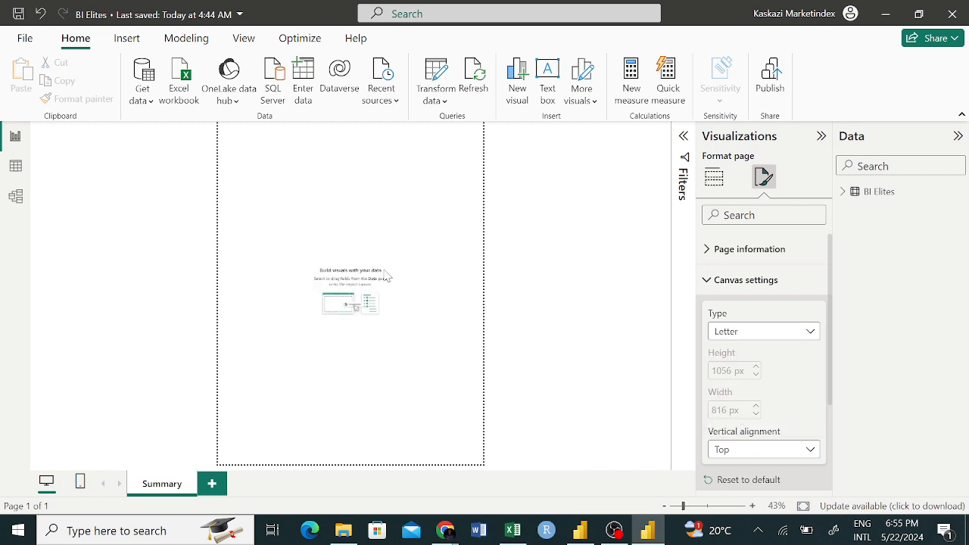
pyautogui.click(752, 339)
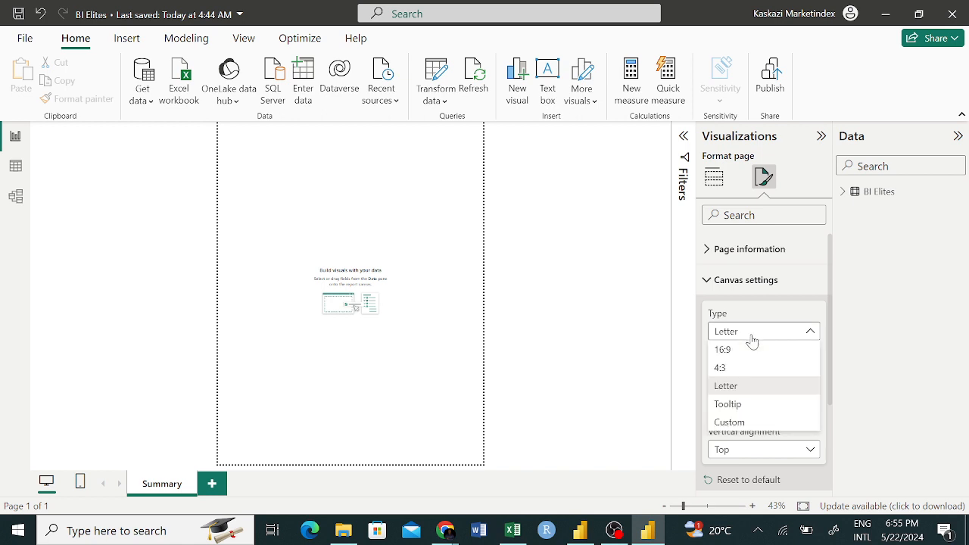
pyautogui.click(747, 406)
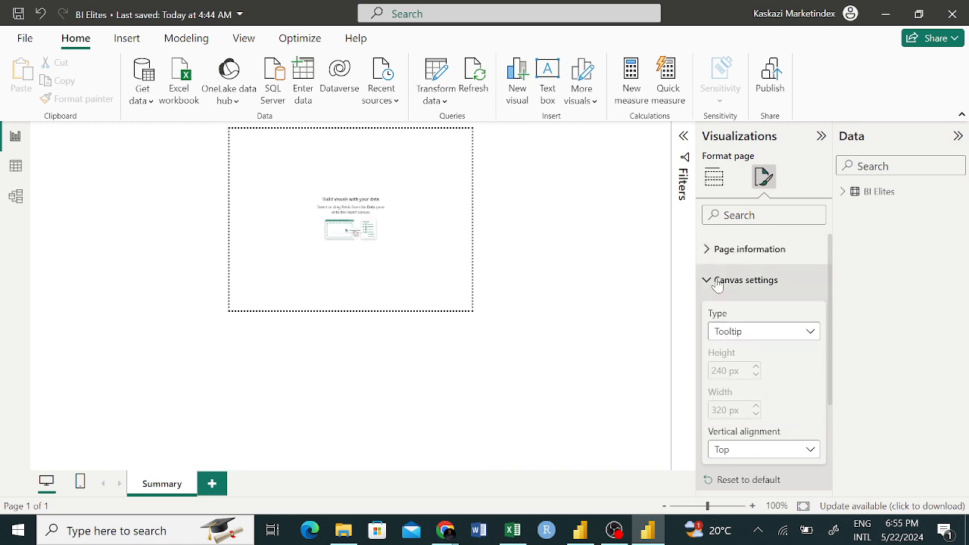
pyautogui.click(782, 340)
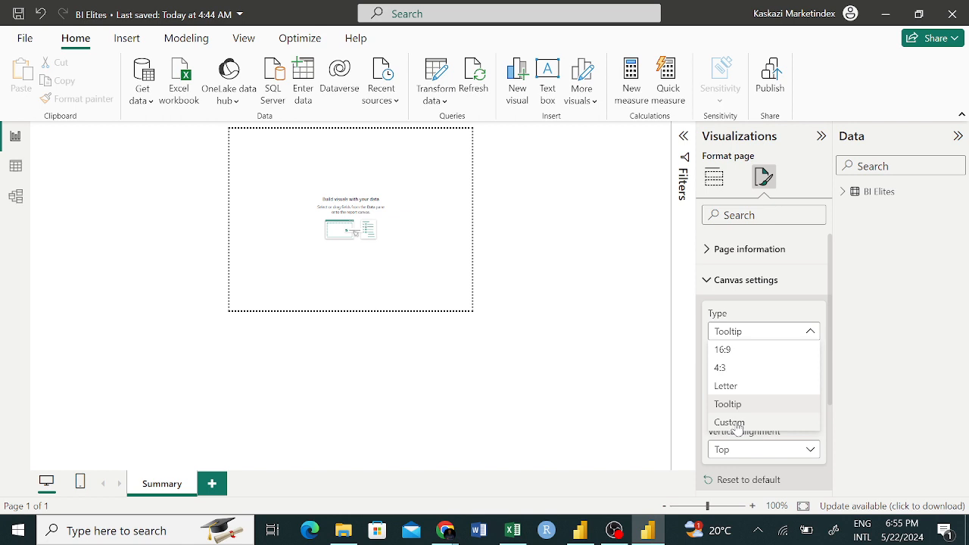
pyautogui.click(739, 426)
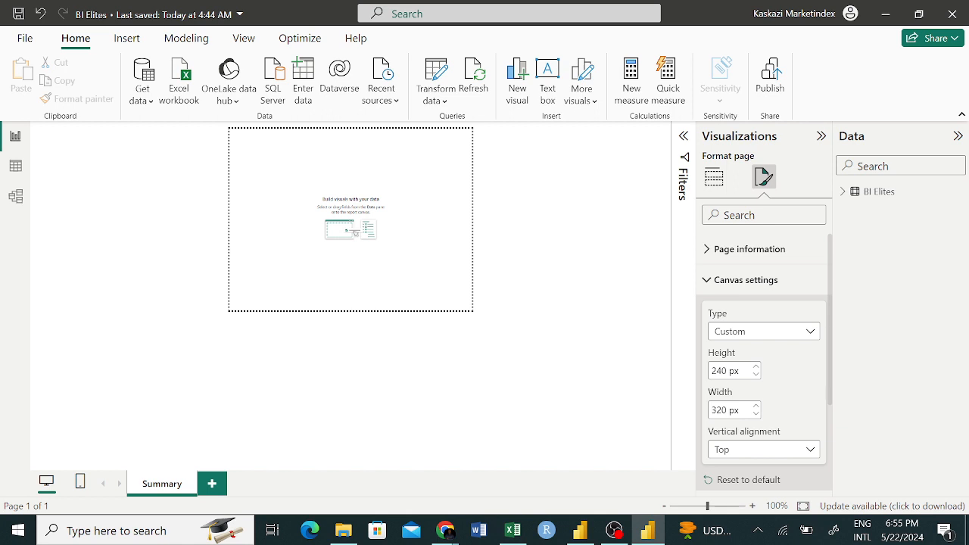
pyautogui.click(788, 336)
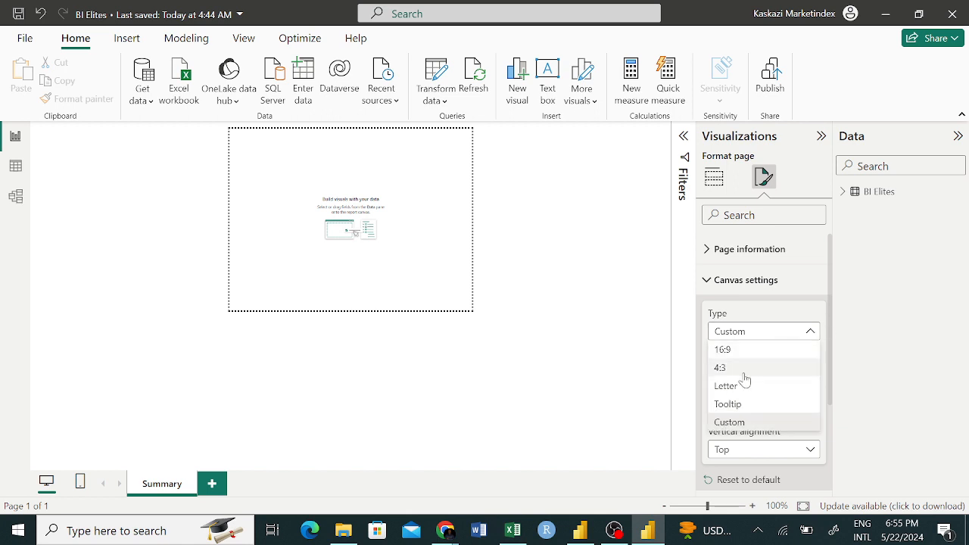
pyautogui.click(742, 355)
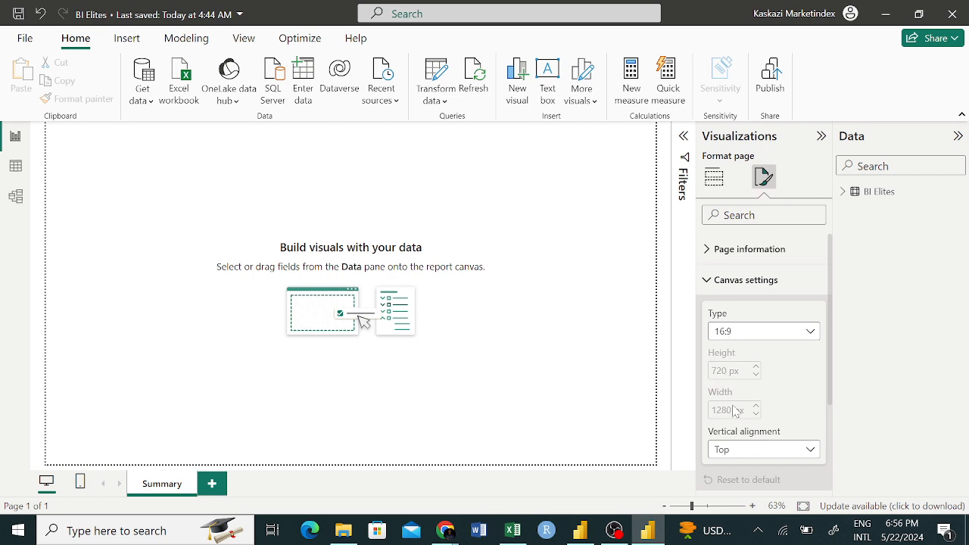
# - Set the Summary page's canvas type to Custom with a height of 800 px
pyautogui.click(788, 334)
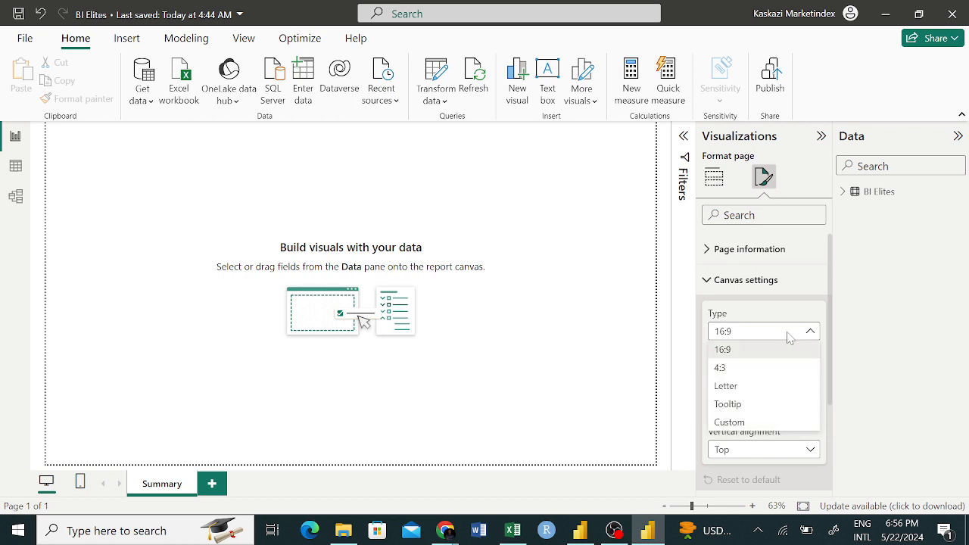
pyautogui.click(760, 428)
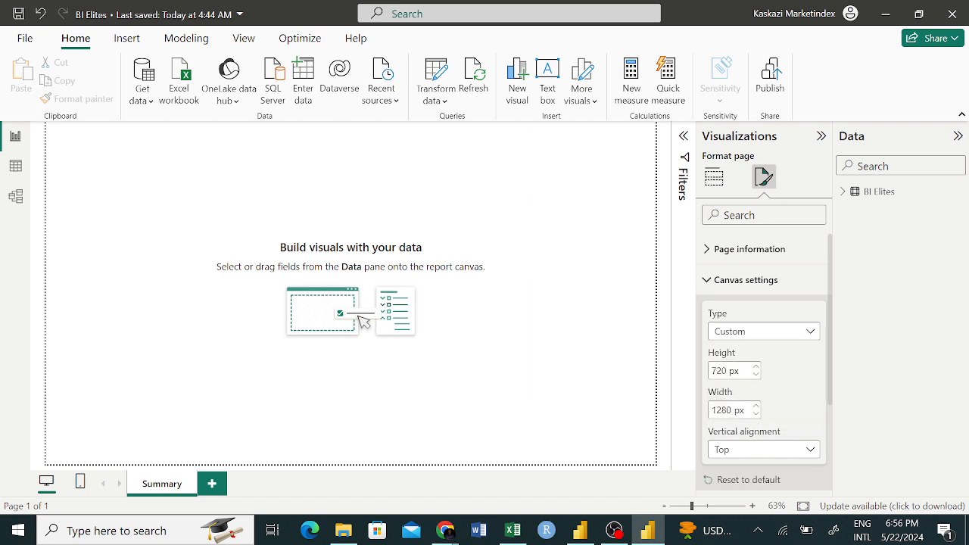
pyautogui.click(713, 371)
pyautogui.moveTo(727, 371); pyautogui.dragTo(711, 371)
pyautogui.write('800')
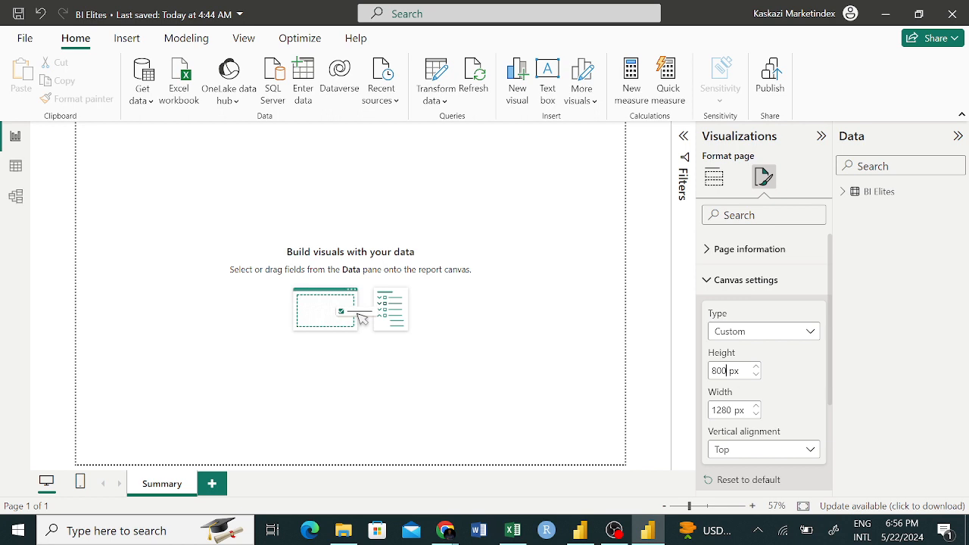
# - Try a canvas width of 1500 px for the page and reduce it to 1400 px
pyautogui.doubleClick(717, 410)
pyautogui.click(717, 409)
pyautogui.press('BackSpace')
pyautogui.press('BackSpace')
pyautogui.press('BackSpace')
pyautogui.press('BackSpace')
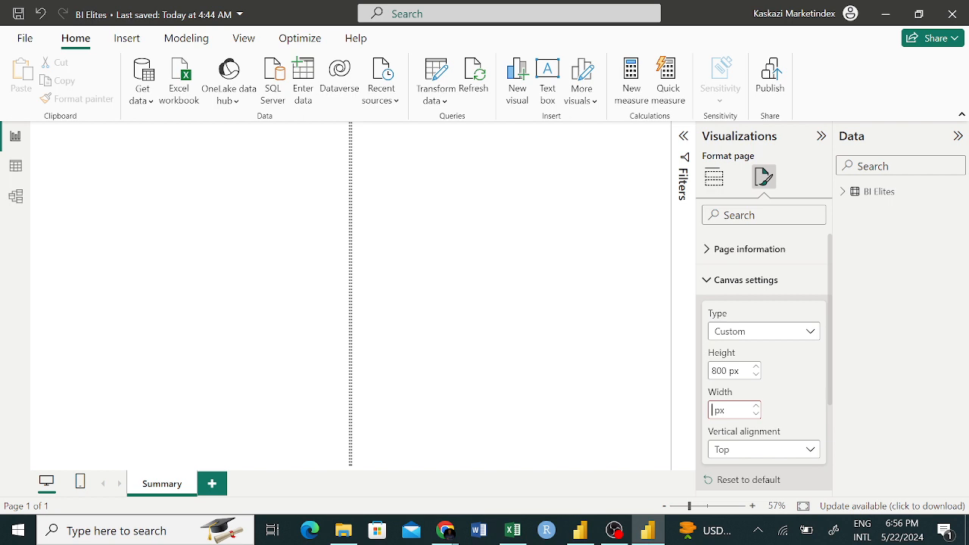
pyautogui.write('15 ')
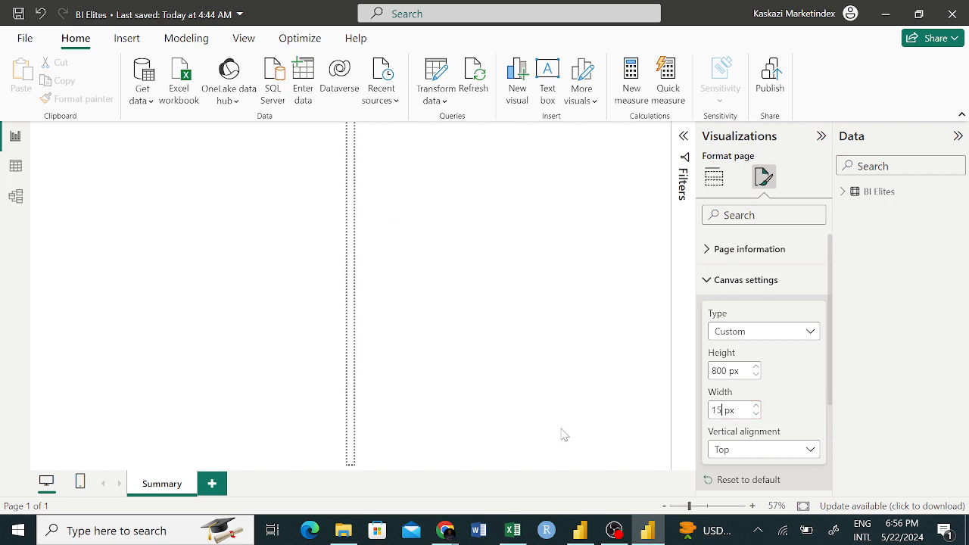
pyautogui.write('0')
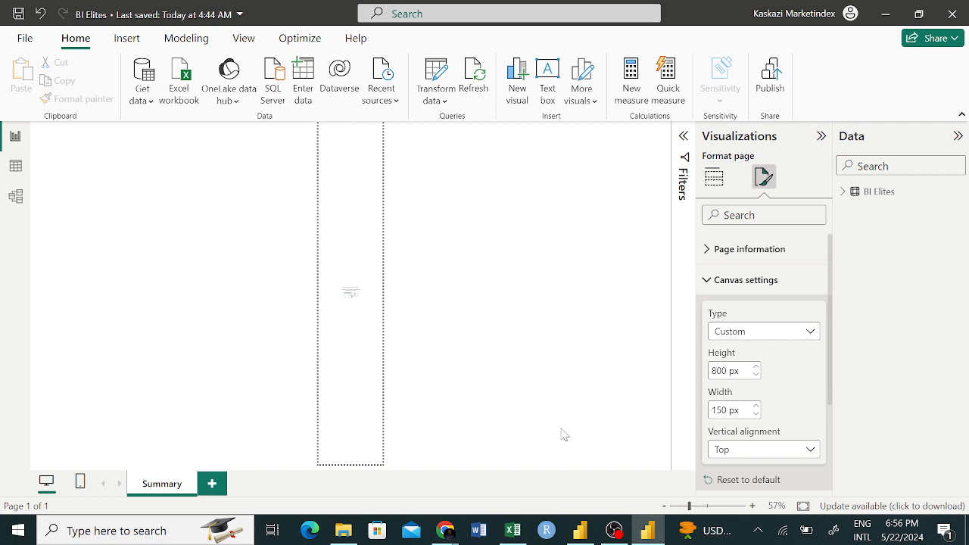
pyautogui.write('0')
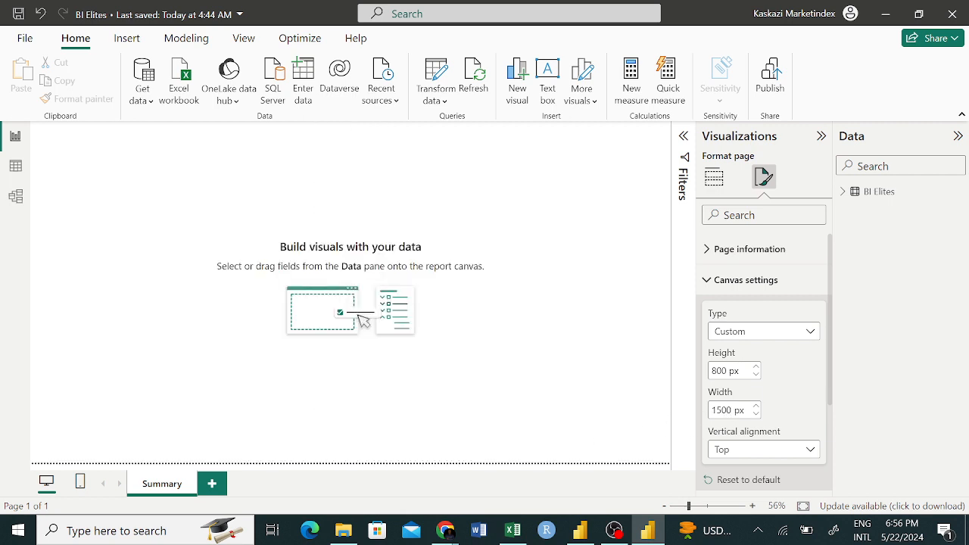
pyautogui.press('BackSpace')
pyautogui.write('4')
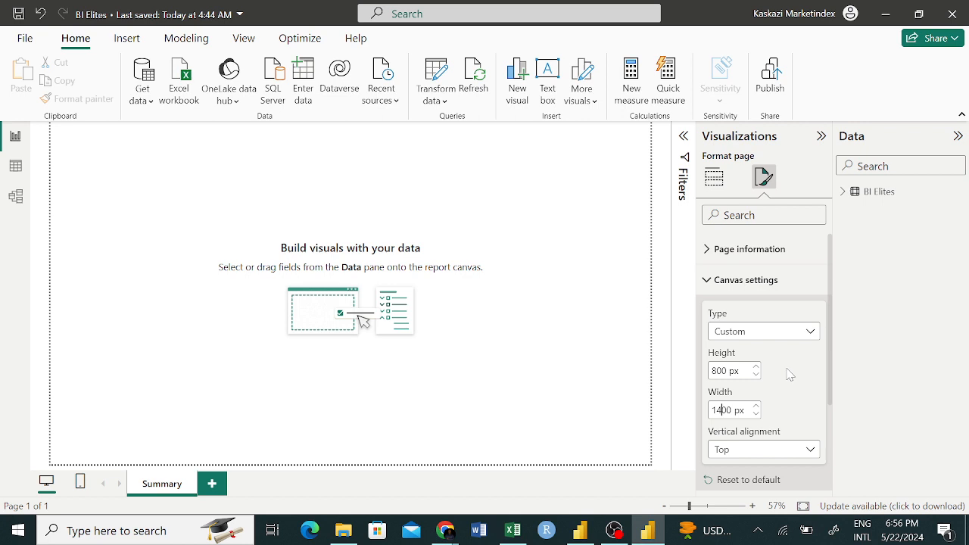
# - Try an extreme canvas width of 20000 px for the page
pyautogui.press('BackSpace')
pyautogui.press('BackSpace')
pyautogui.write('200')
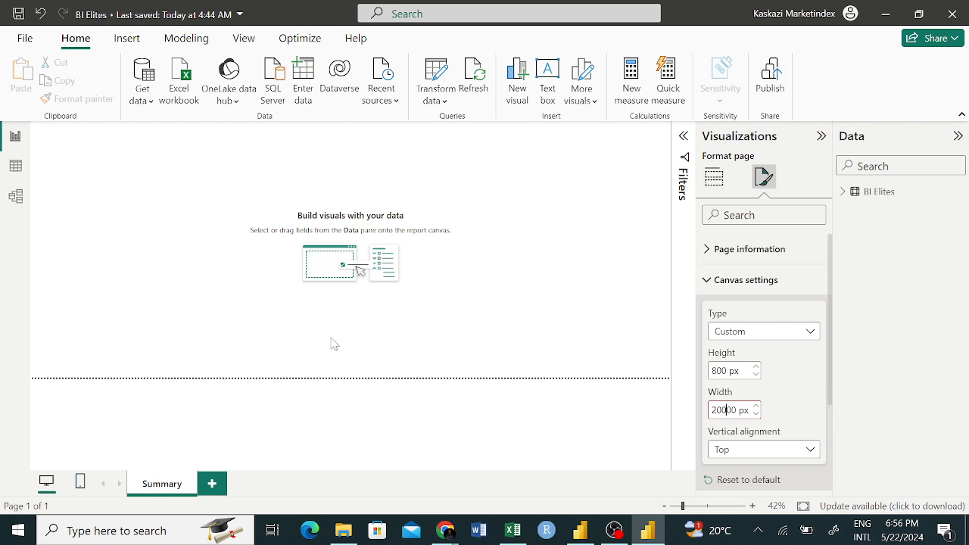
pyautogui.click(290, 381)
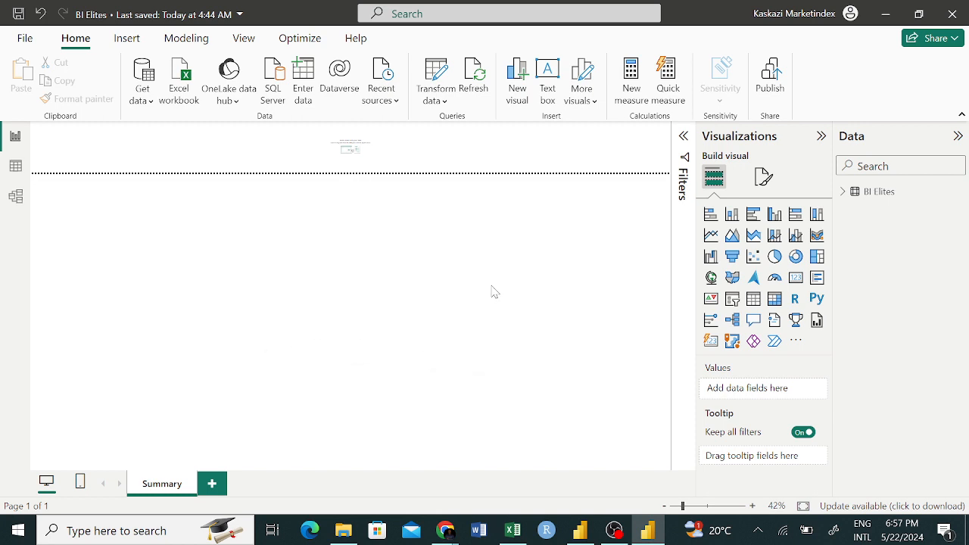
# - Set the custom canvas width to 1400 px in the page's canvas settings
pyautogui.click(763, 176)
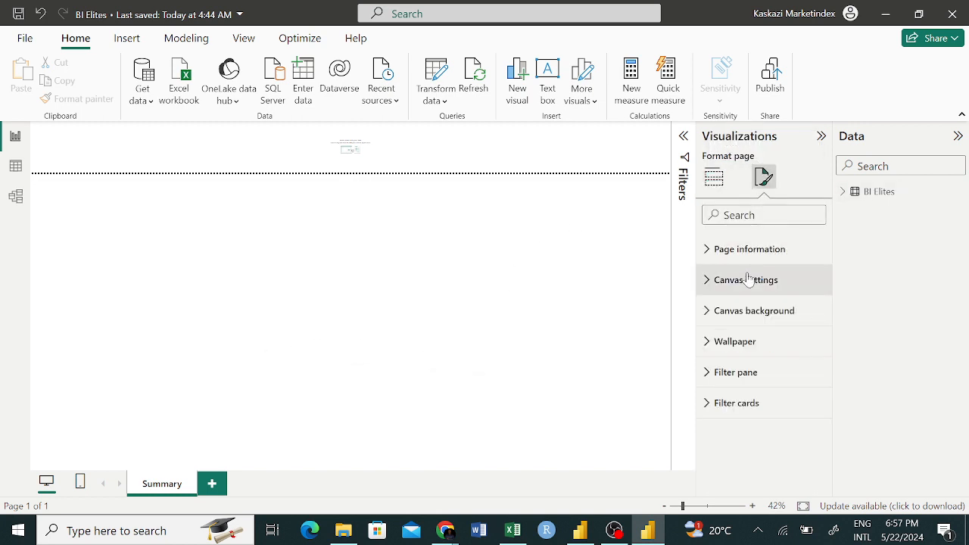
pyautogui.click(706, 280)
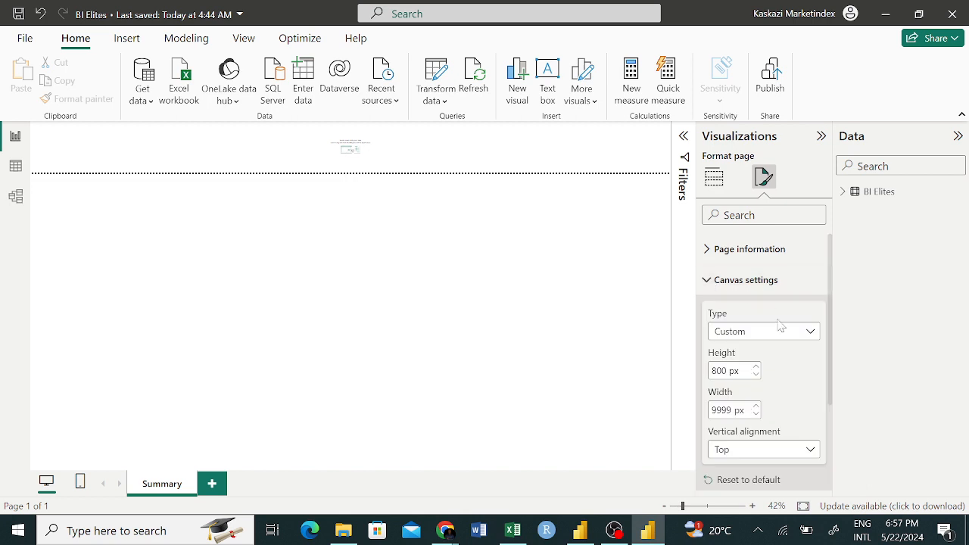
pyautogui.doubleClick(722, 410)
pyautogui.write('1')
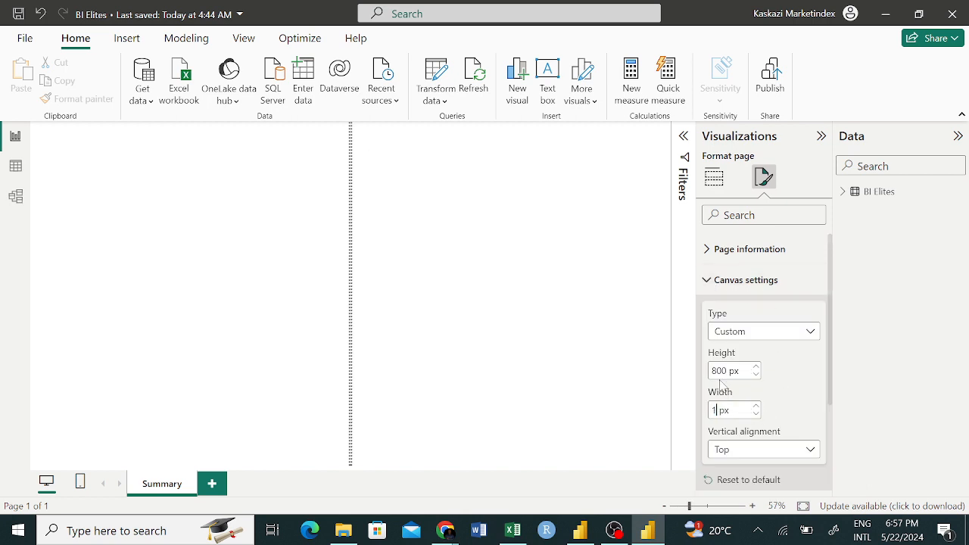
pyautogui.write('400')
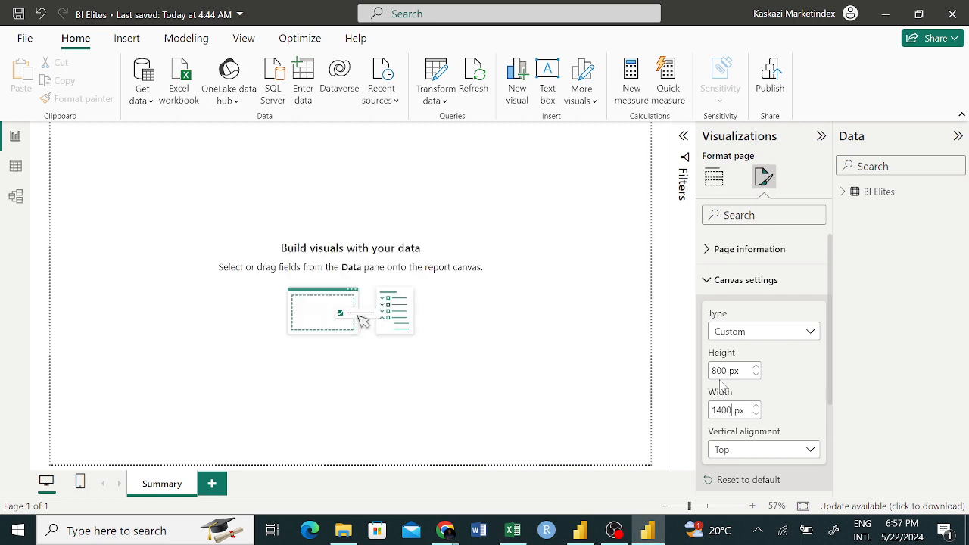
pyautogui.click(662, 353)
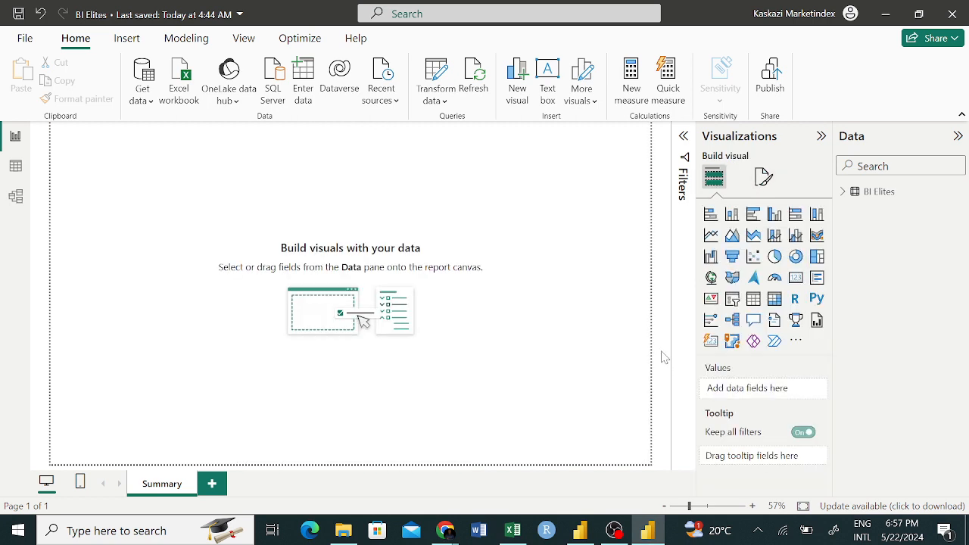
# - Set the vertical alignment of the Summary page's canvas to Middle
pyautogui.click(772, 182)
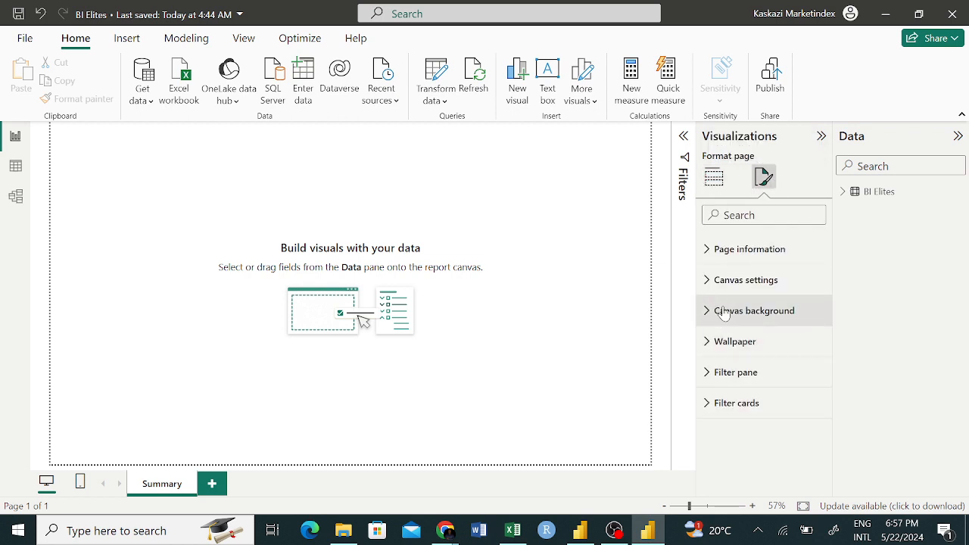
pyautogui.click(708, 280)
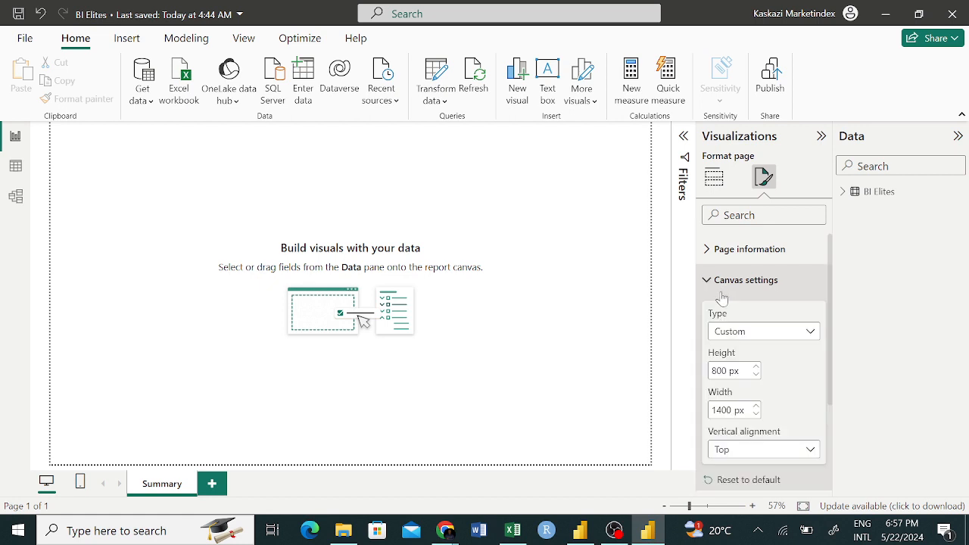
pyautogui.scroll(-3, 753, 392)
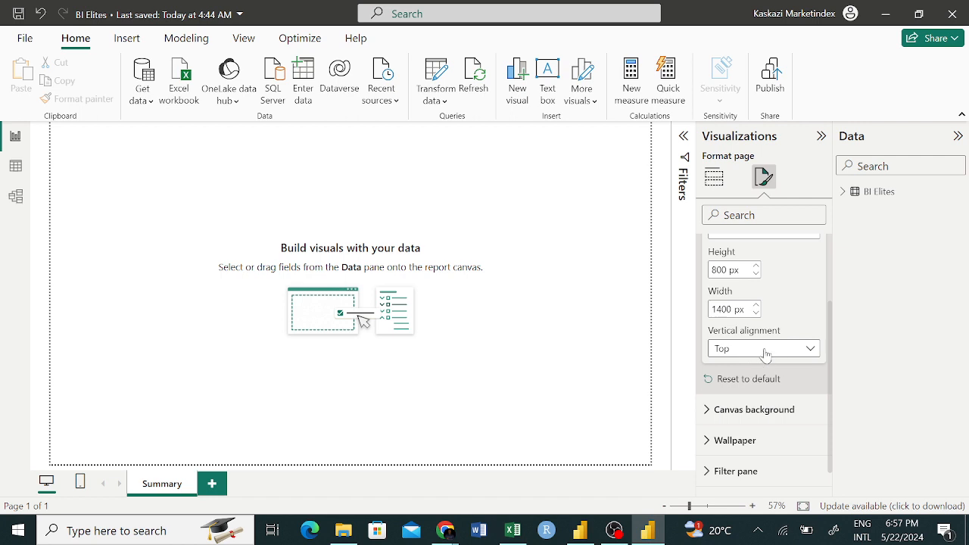
pyautogui.click(765, 351)
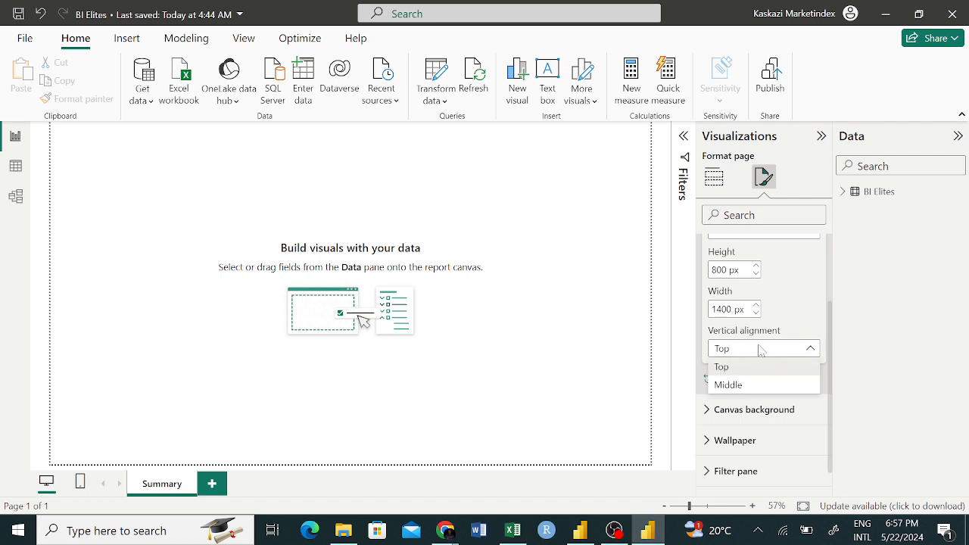
pyautogui.click(761, 351)
pyautogui.click(756, 355)
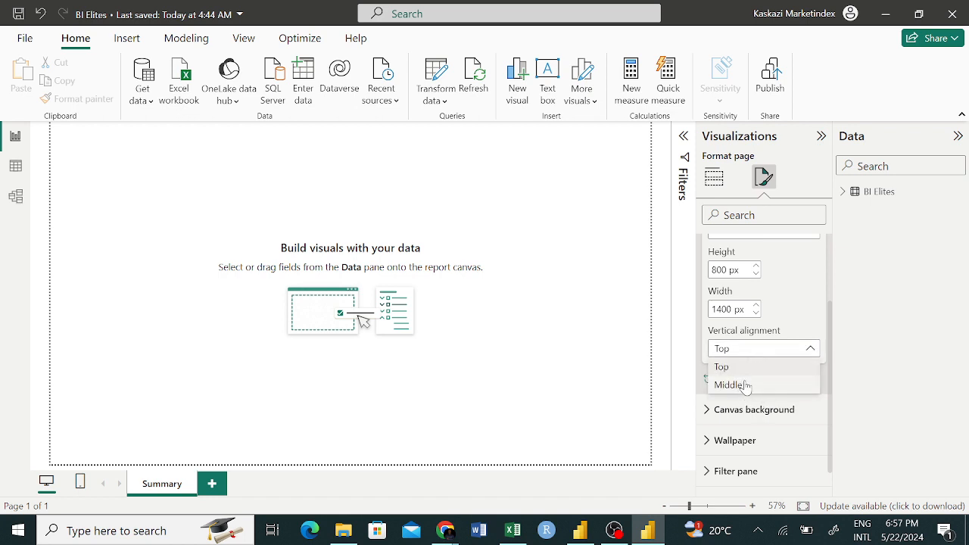
pyautogui.click(746, 385)
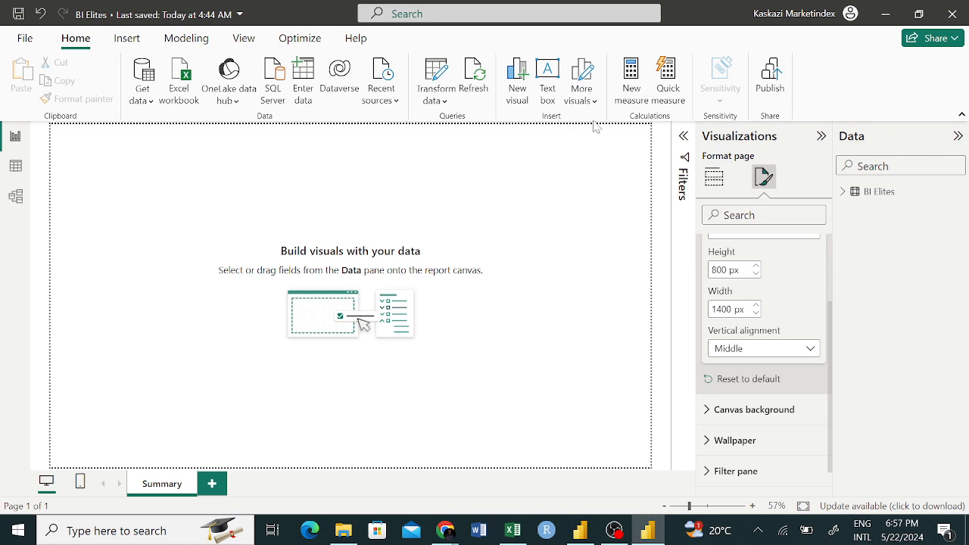
# - Try the Top vertical alignment for the canvas again and return it to Middle
pyautogui.click(782, 353)
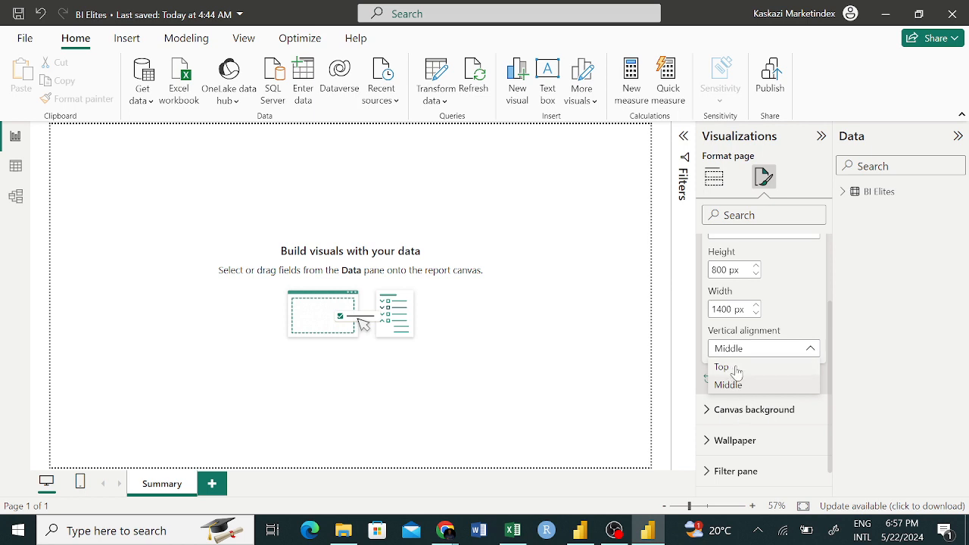
pyautogui.click(733, 367)
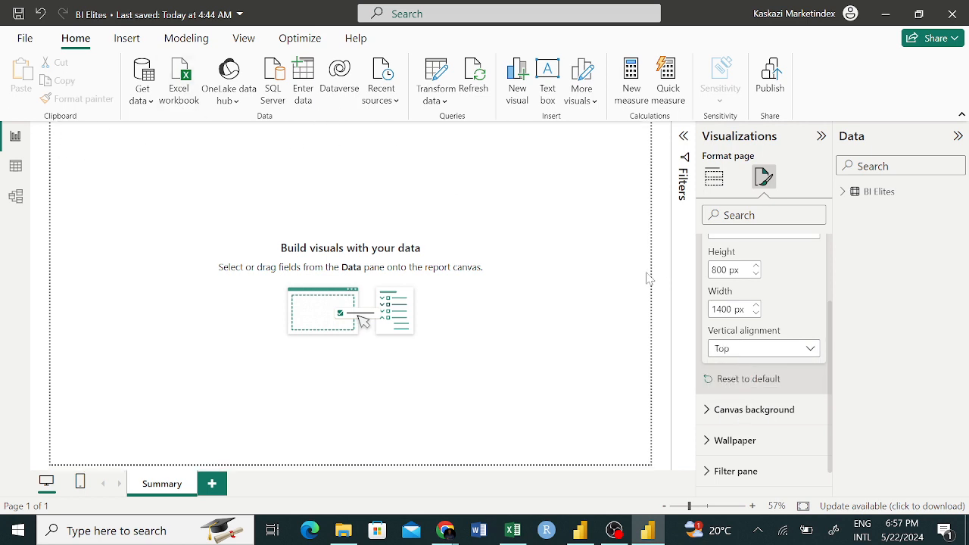
pyautogui.click(774, 350)
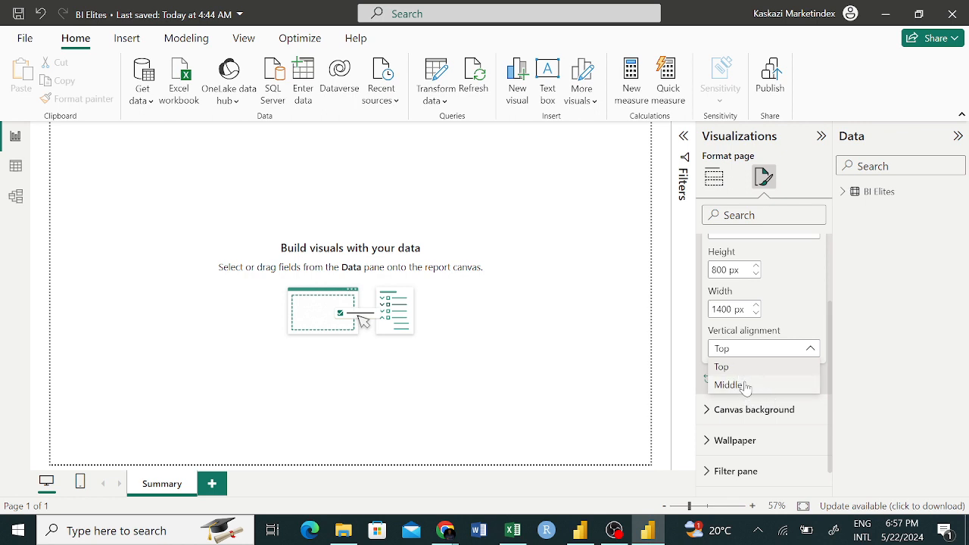
pyautogui.click(752, 385)
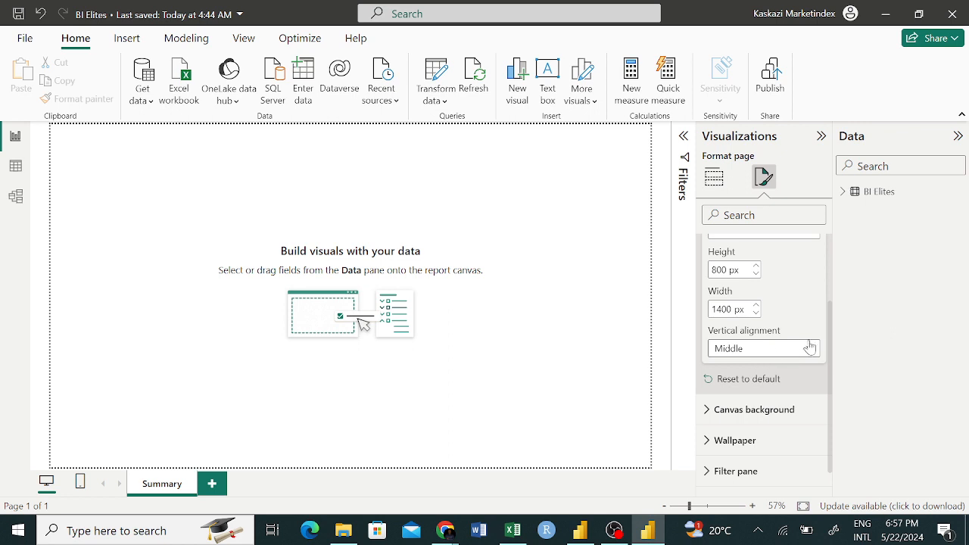
pyautogui.scroll(3, 787, 293)
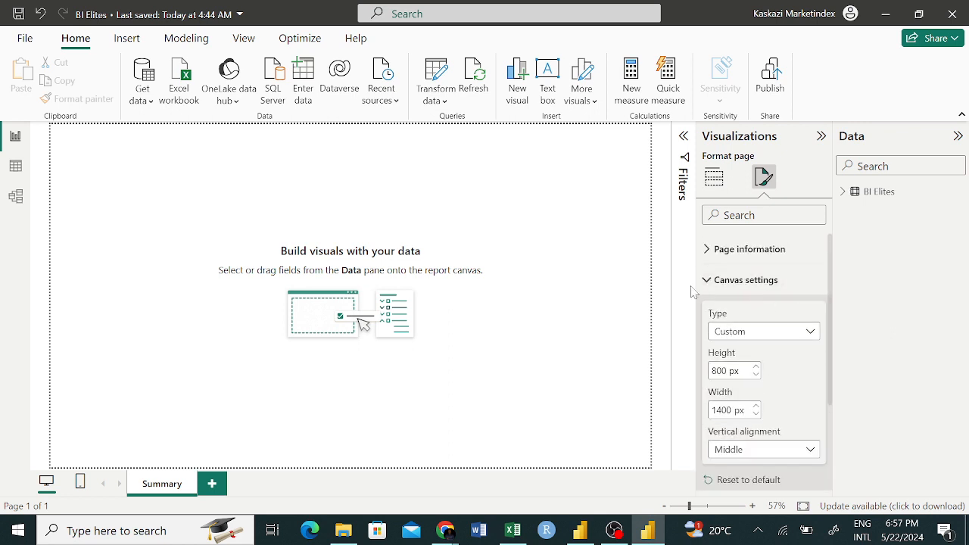
pyautogui.click(714, 282)
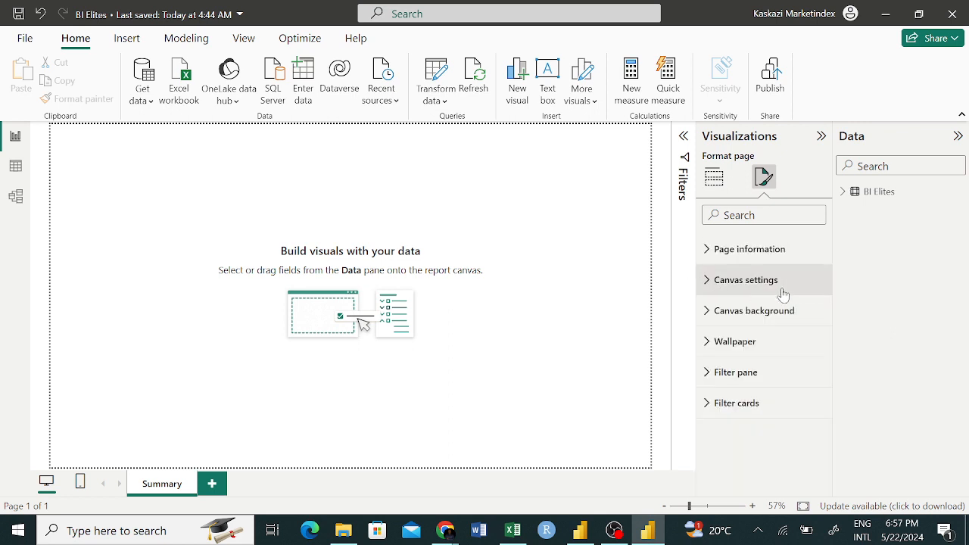
# - Try an orange canvas background color with 35% transparency
pyautogui.click(710, 312)
pyautogui.scroll(-3, 788, 346)
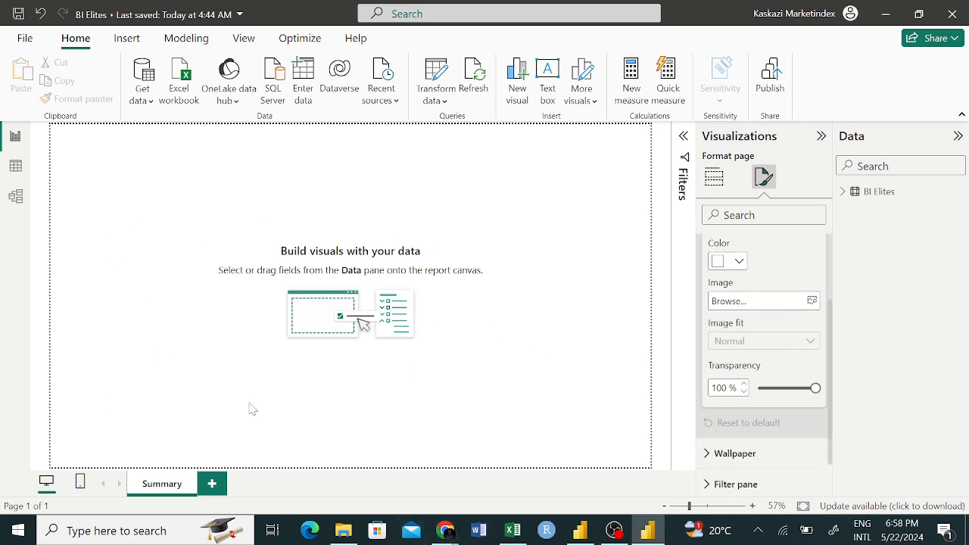
pyautogui.click(739, 262)
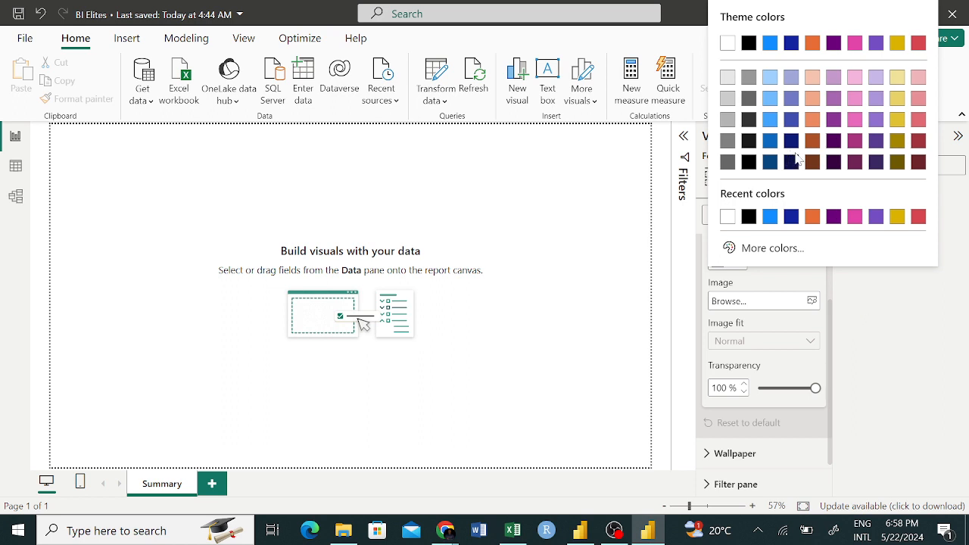
pyautogui.click(812, 217)
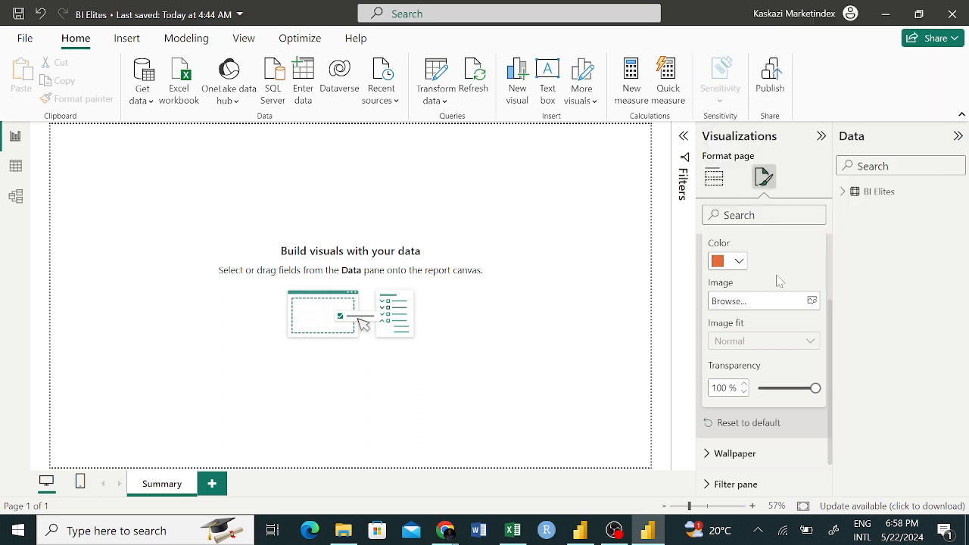
pyautogui.scroll(-1, 800, 347)
pyautogui.scroll(3, 799, 339)
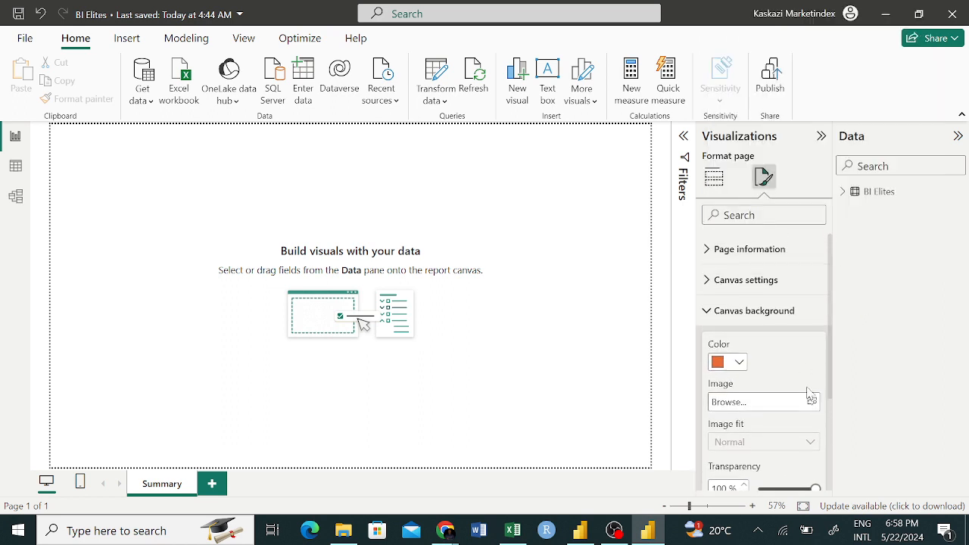
pyautogui.scroll(-3, 802, 379)
pyautogui.moveTo(816, 349); pyautogui.dragTo(774, 350)
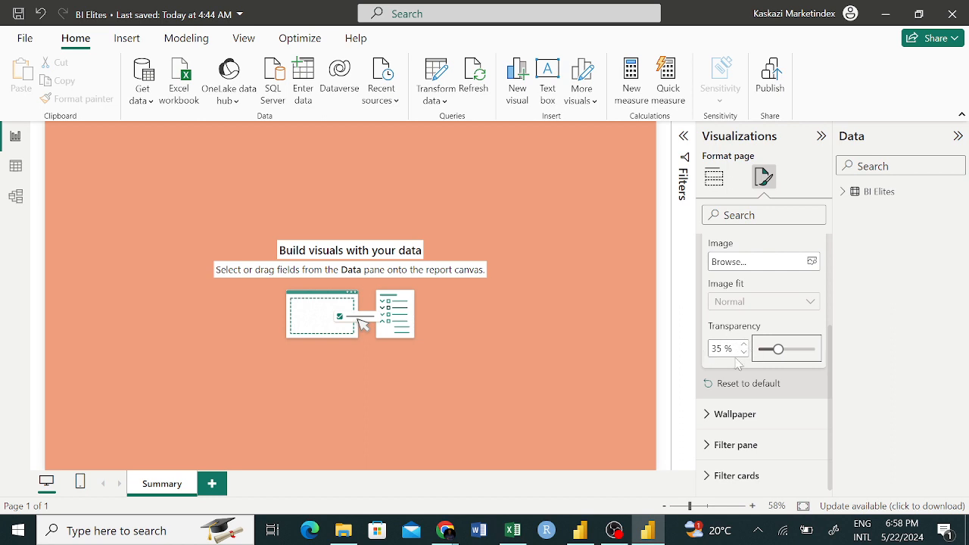
# - Try canvas background transparencies of 90% and 19%, and settle on 74%
pyautogui.moveTo(779, 350); pyautogui.dragTo(809, 350)
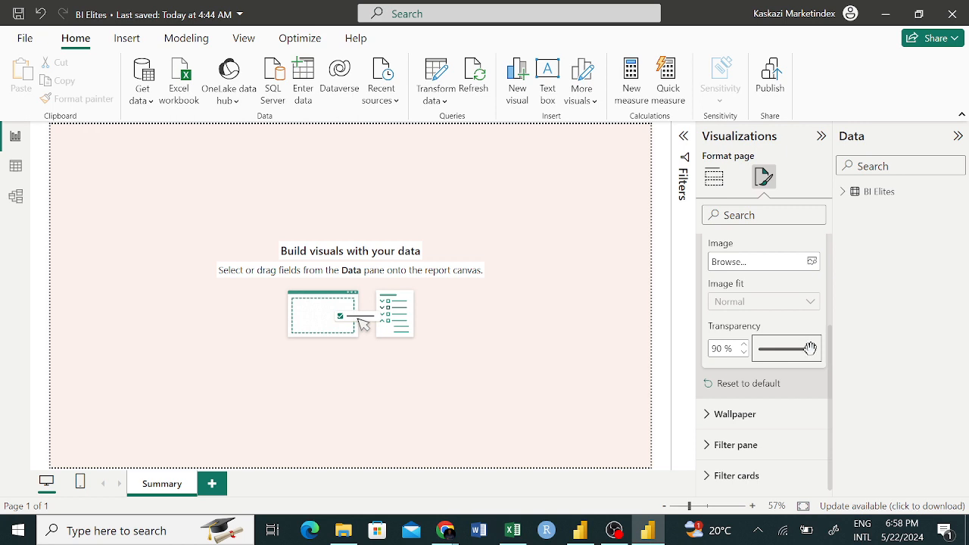
pyautogui.moveTo(810, 349); pyautogui.dragTo(767, 349)
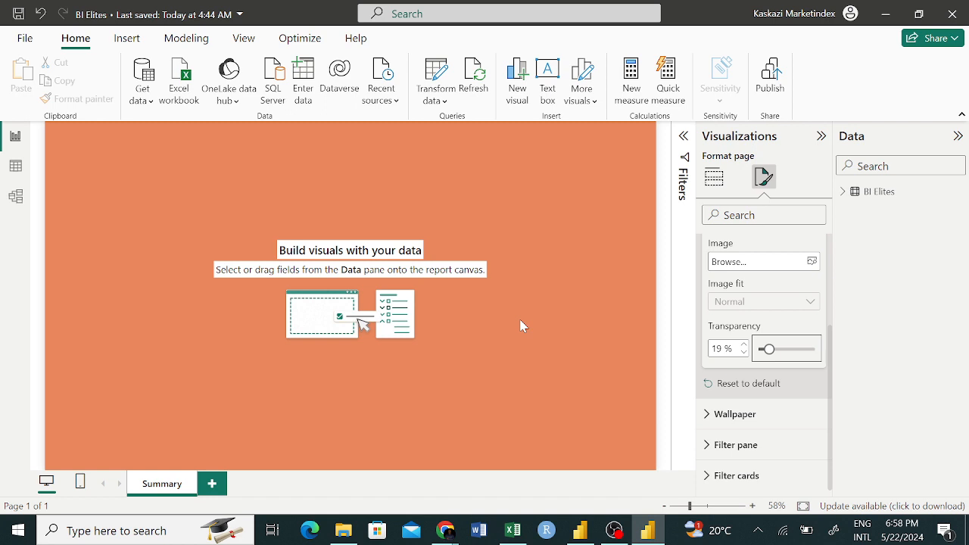
pyautogui.moveTo(779, 348); pyautogui.dragTo(801, 347)
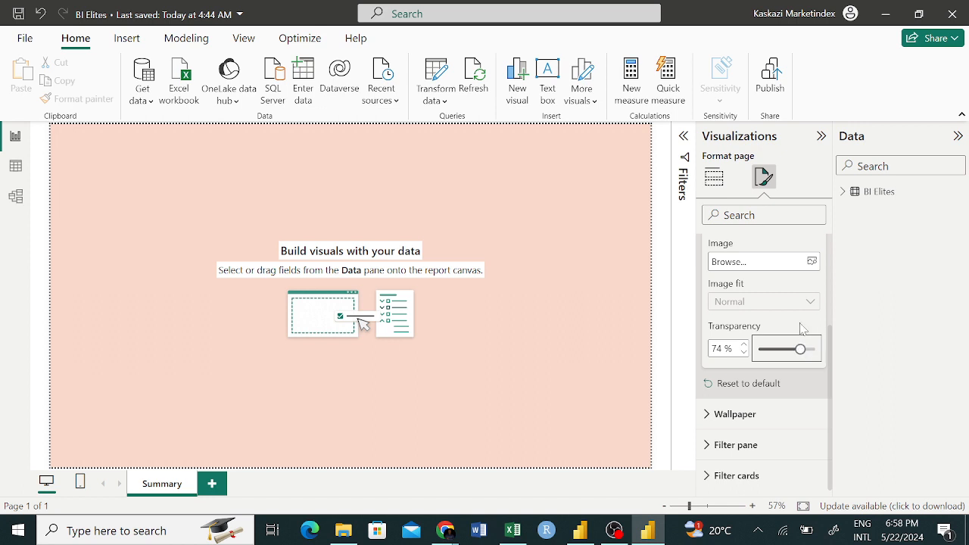
# - Set the canvas background color back to white
pyautogui.scroll(3, 801, 333)
pyautogui.click(740, 323)
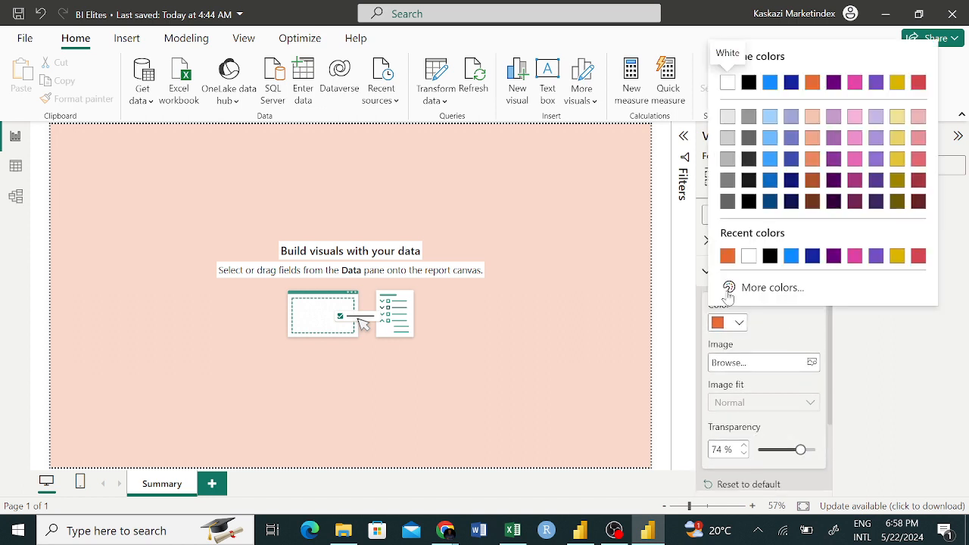
pyautogui.click(748, 255)
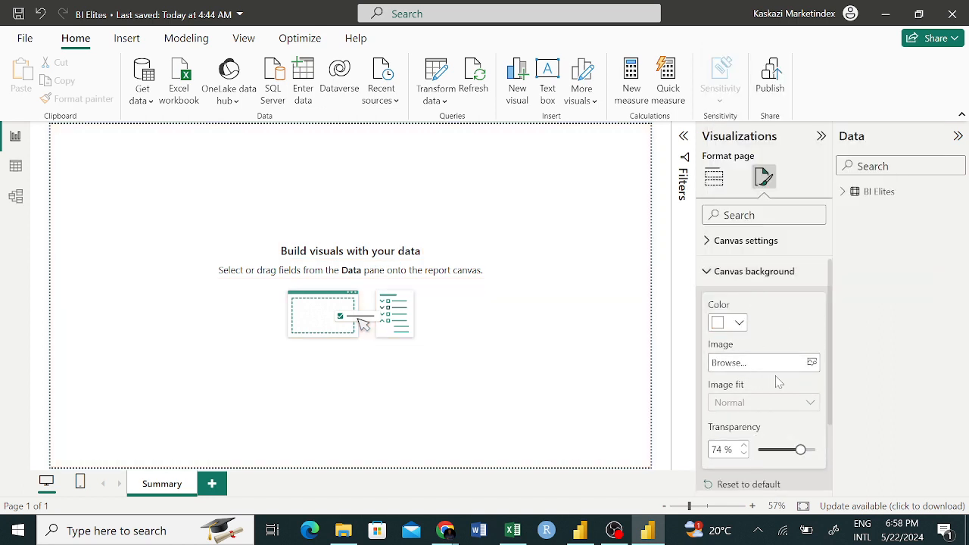
pyautogui.click(740, 322)
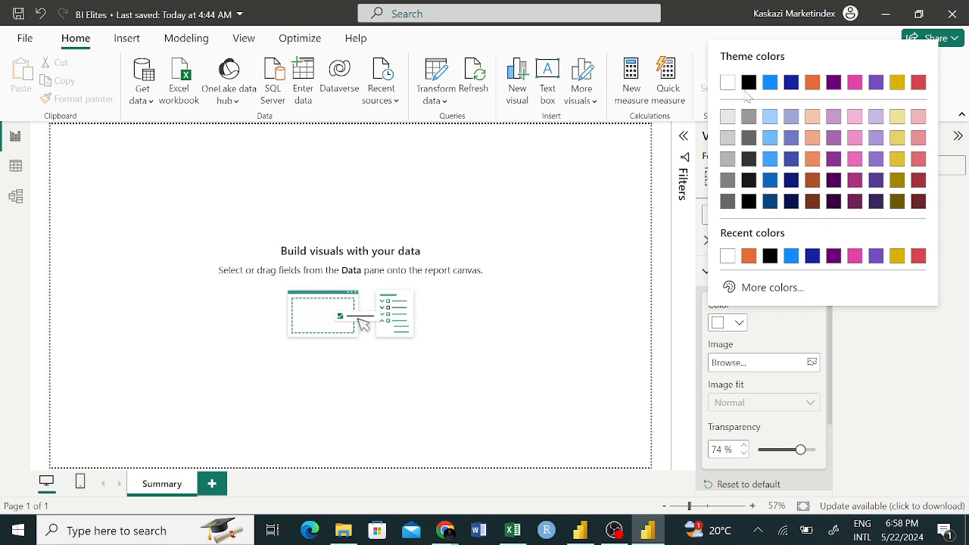
pyautogui.click(727, 84)
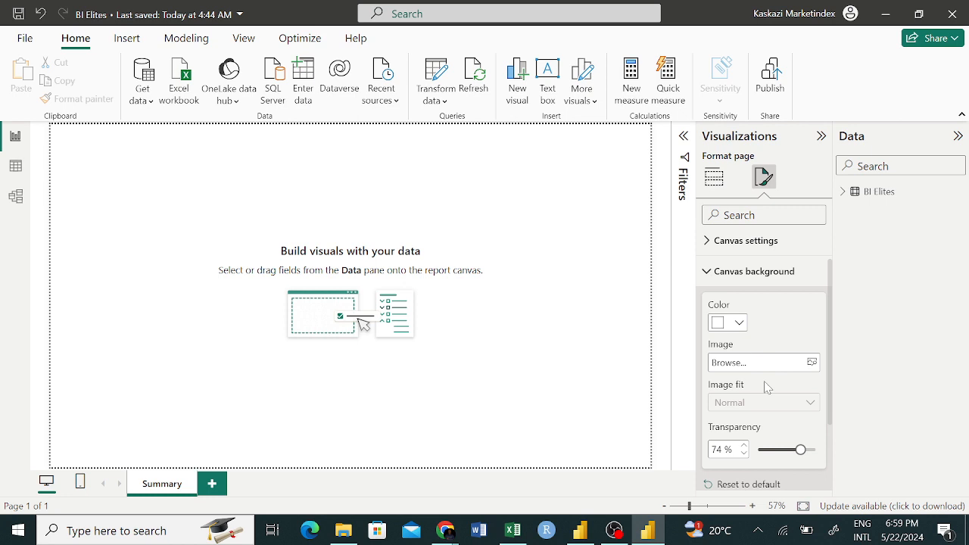
# - Review the page's wallpaper color, image and transparency options
pyautogui.scroll(-3, 767, 388)
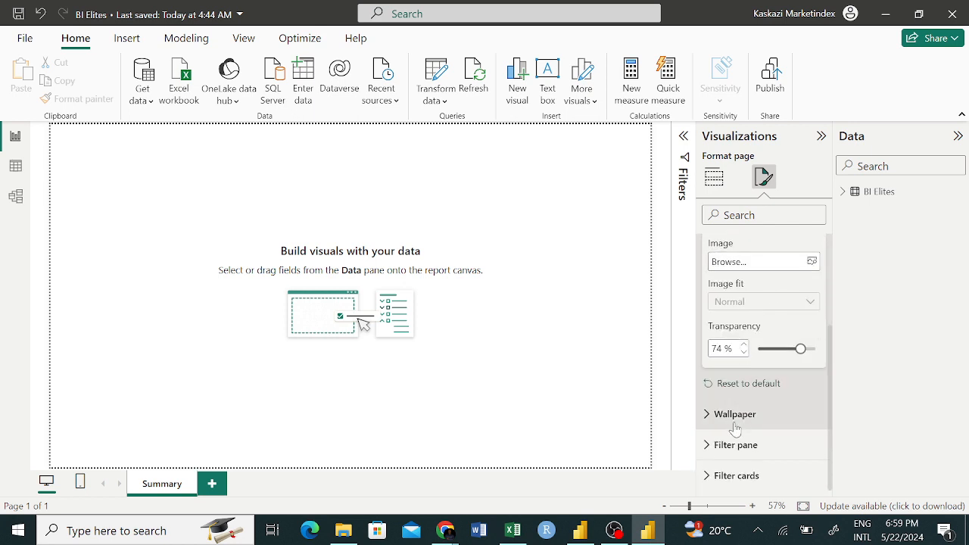
pyautogui.click(773, 413)
pyautogui.scroll(-5, 780, 411)
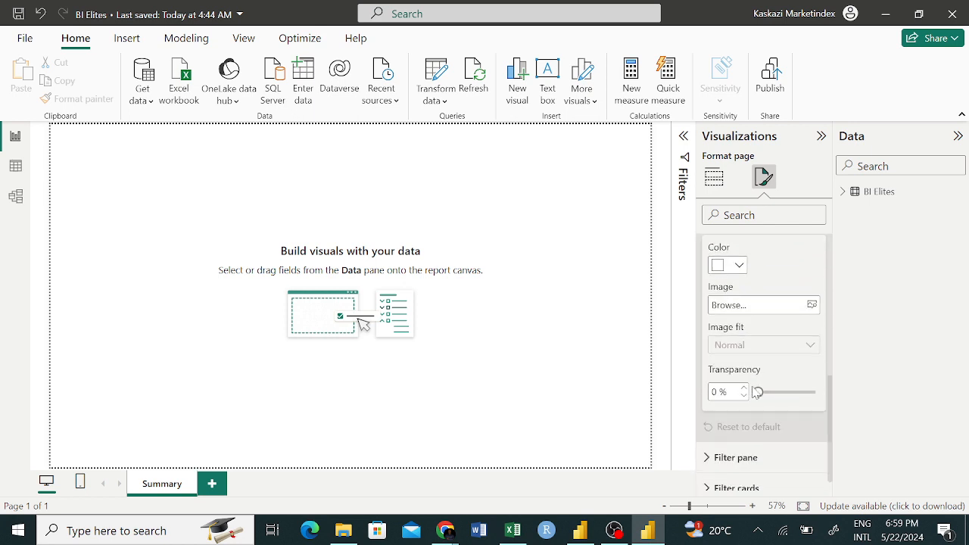
pyautogui.scroll(6, 753, 393)
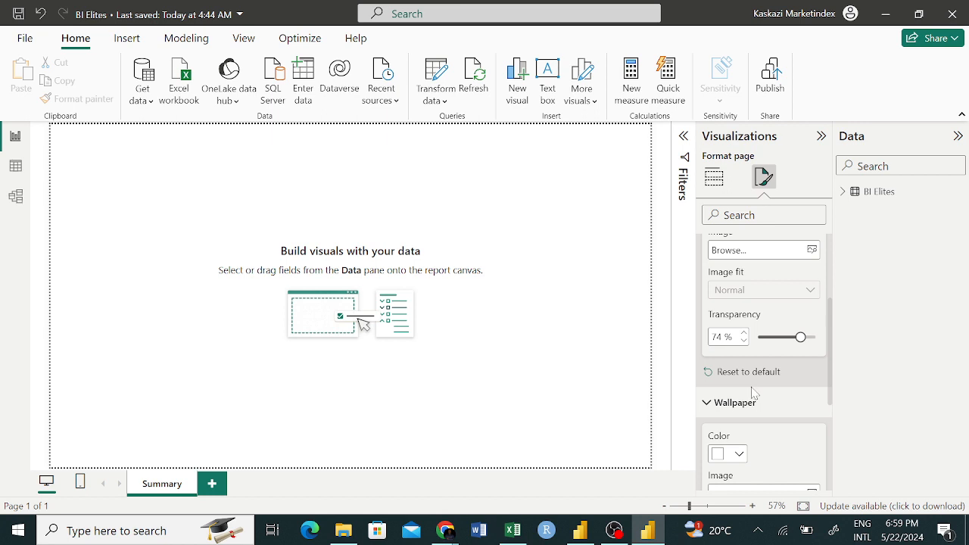
pyautogui.click(715, 406)
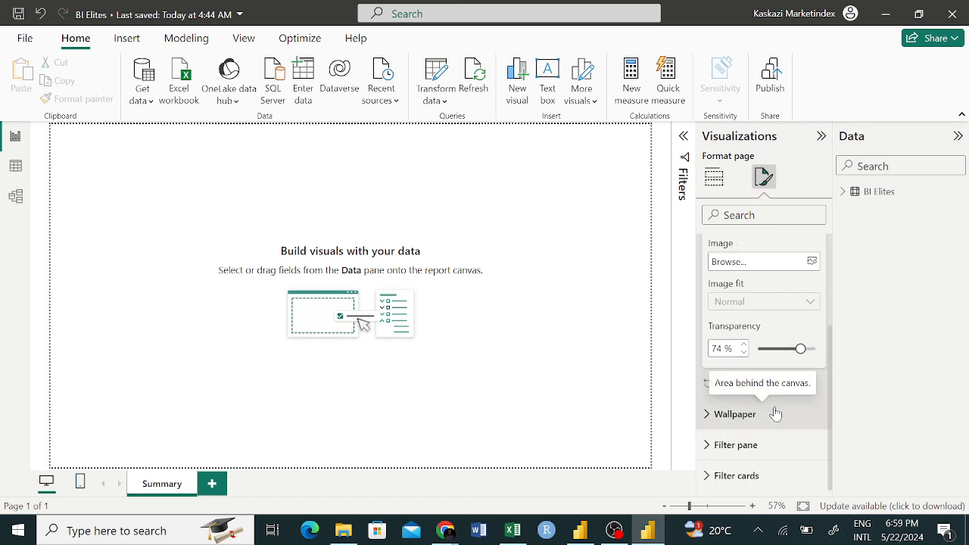
pyautogui.scroll(3, 771, 412)
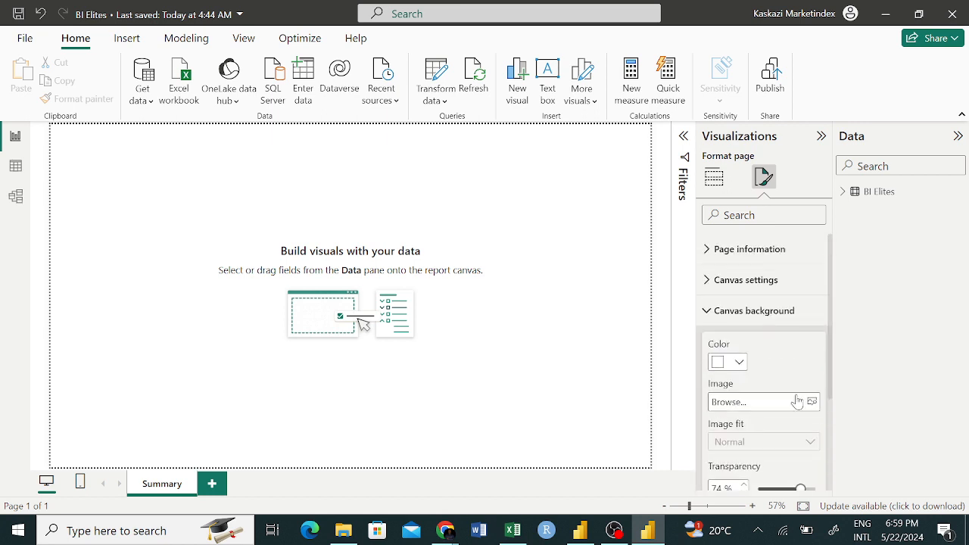
pyautogui.scroll(-3, 788, 405)
pyautogui.scroll(3, 792, 399)
pyautogui.scroll(-3, 790, 405)
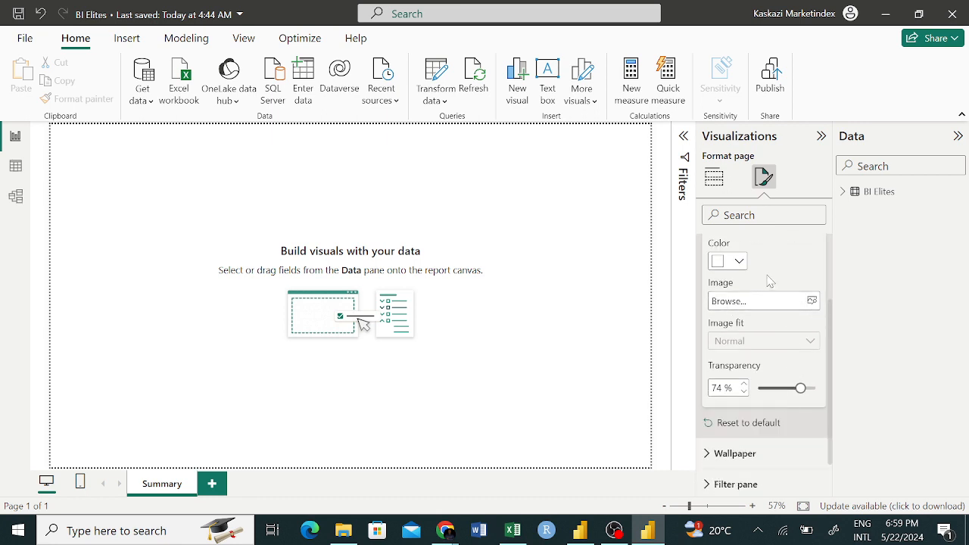
pyautogui.scroll(3, 770, 280)
pyautogui.scroll(-3, 765, 326)
pyautogui.scroll(2, 769, 344)
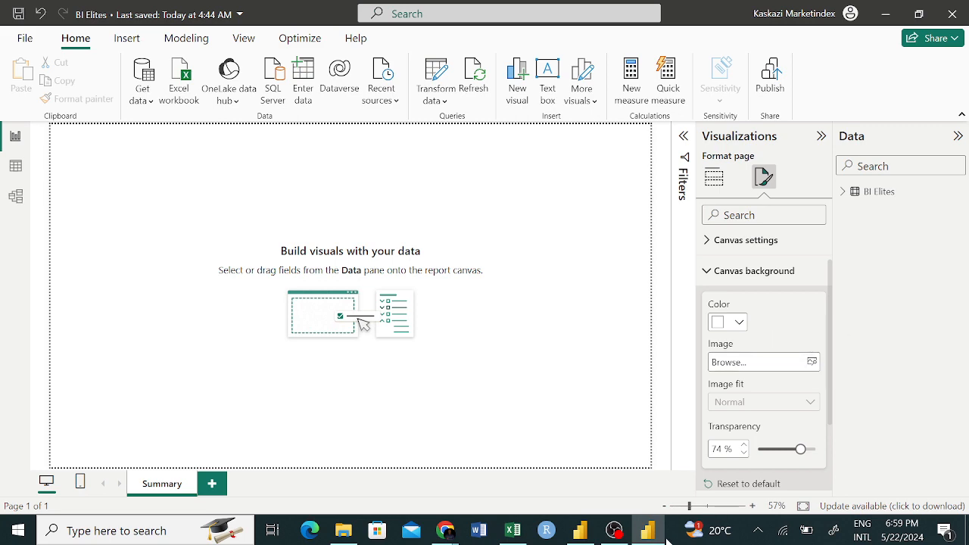
# - Add Bounty Logo.png from the Bounty Analytica folder as the canvas background image
pyautogui.moveTo(590, 540)
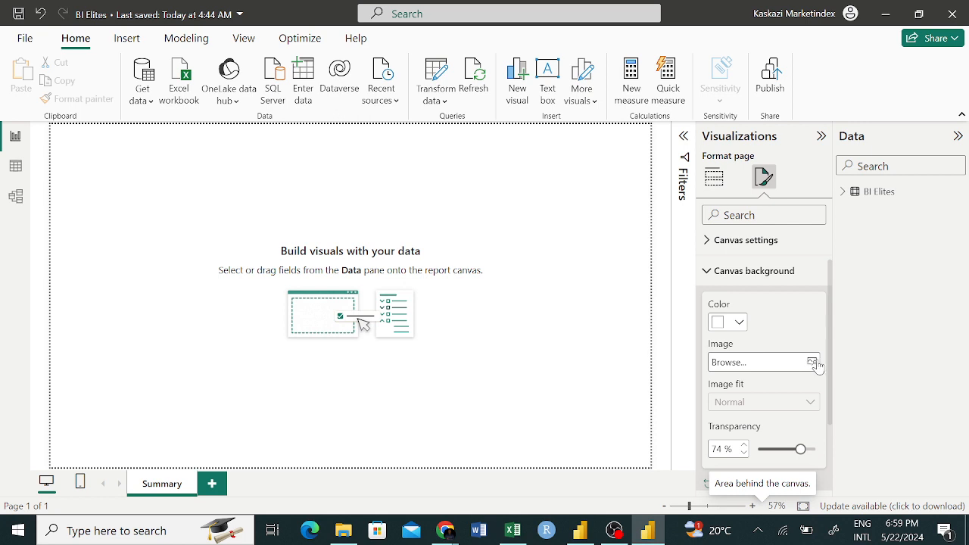
pyautogui.click(772, 361)
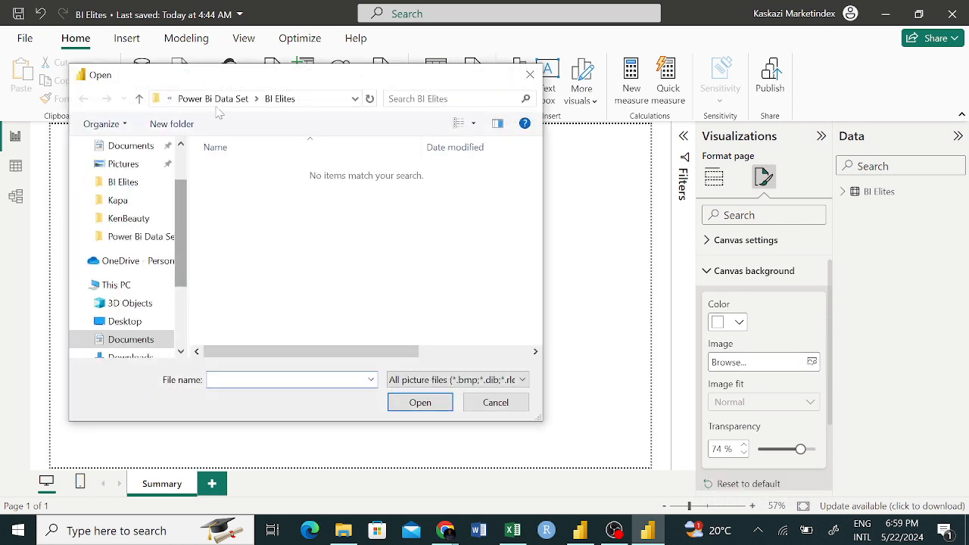
pyautogui.click(182, 101)
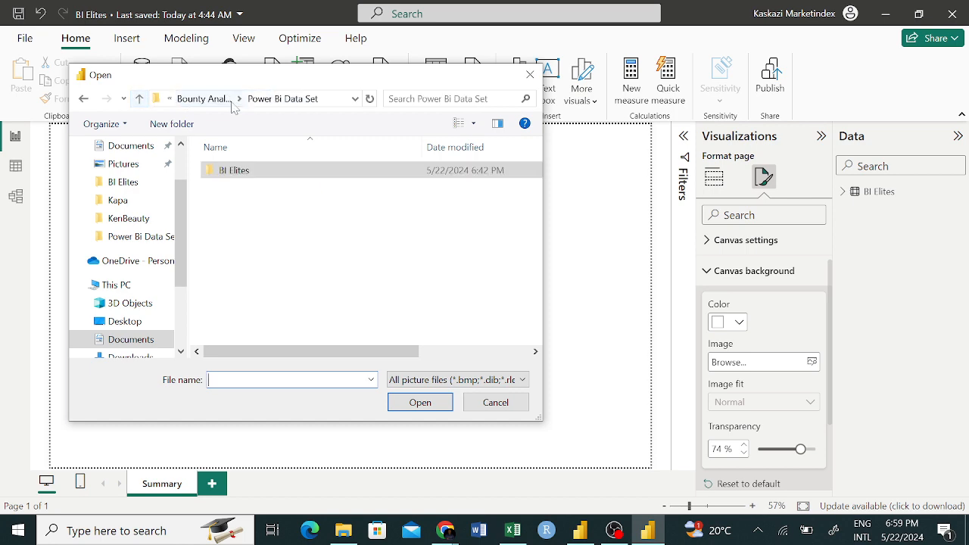
pyautogui.click(200, 100)
pyautogui.scroll(-2, 258, 303)
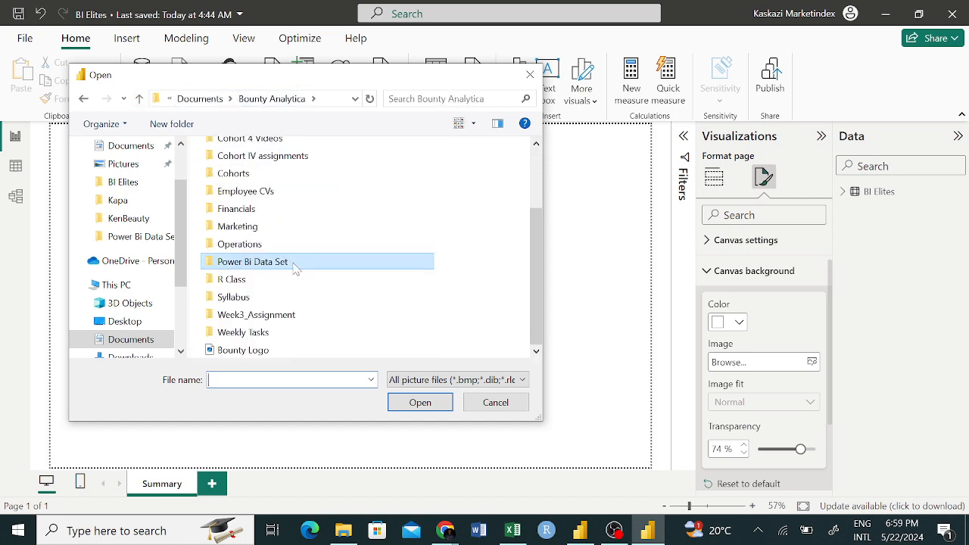
pyautogui.click(262, 352)
pyautogui.click(419, 402)
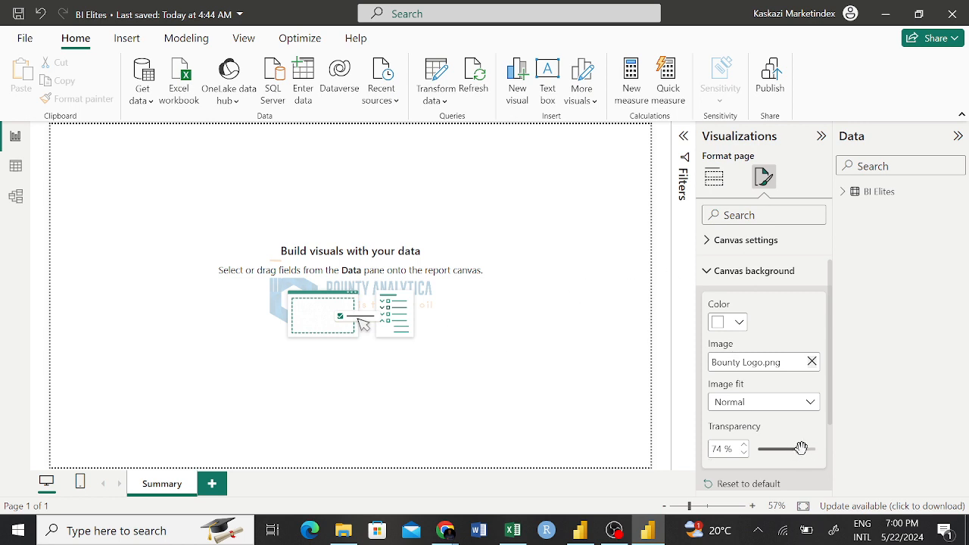
# - Try the background logo at 0% and 100% transparency, and settle on 72%
pyautogui.moveTo(799, 447); pyautogui.dragTo(758, 449)
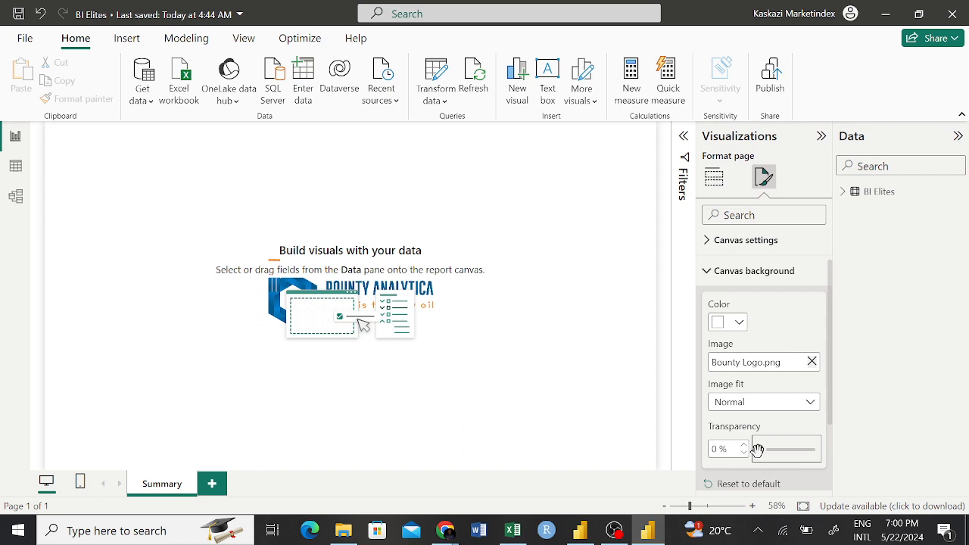
pyautogui.moveTo(758, 450); pyautogui.dragTo(816, 451)
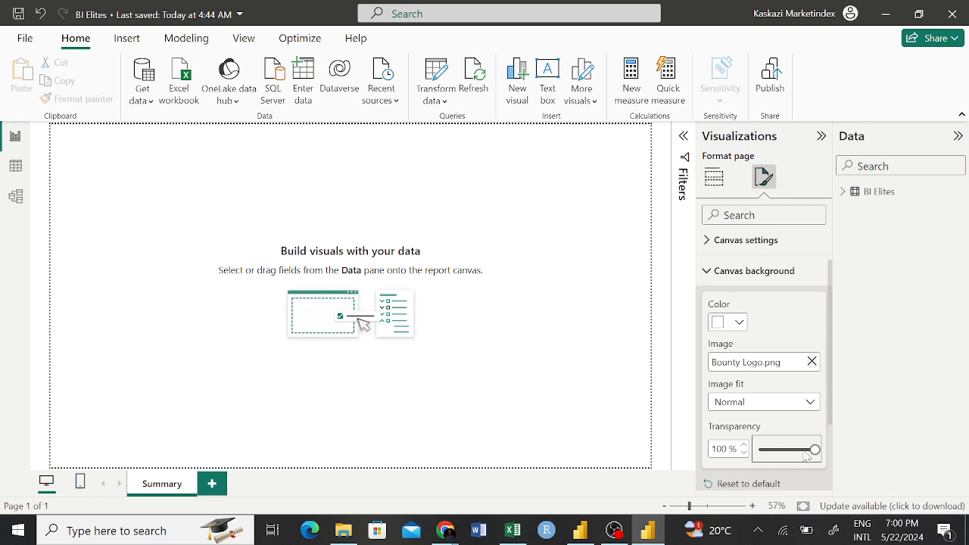
pyautogui.moveTo(804, 452)
pyautogui.mouseDown()
pyautogui.moveTo(788, 448)
pyautogui.moveTo(799, 446)
pyautogui.mouseUp()
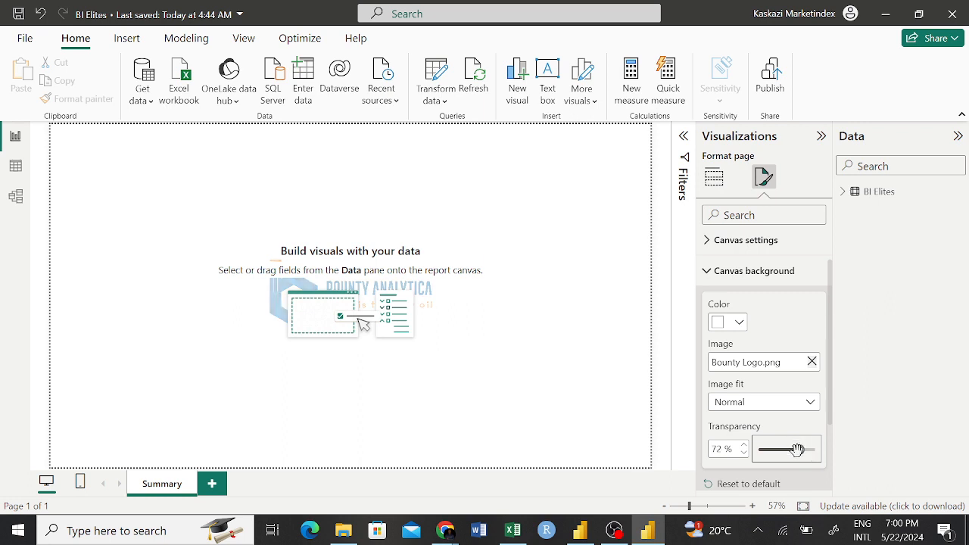
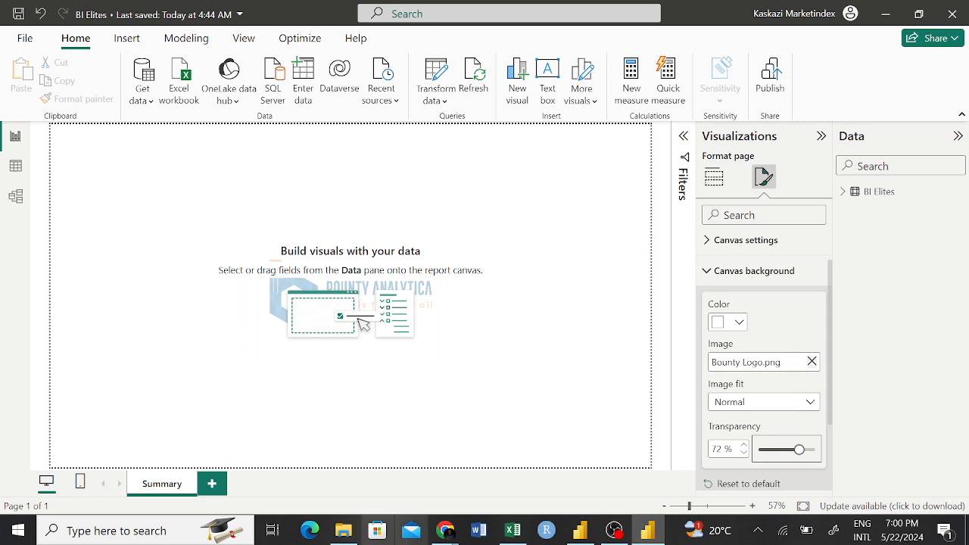
# - In File Explorer, open the Haco Report from the Haco folder in Documents > Kaskazi and minimize its loading window
pyautogui.click(344, 531)
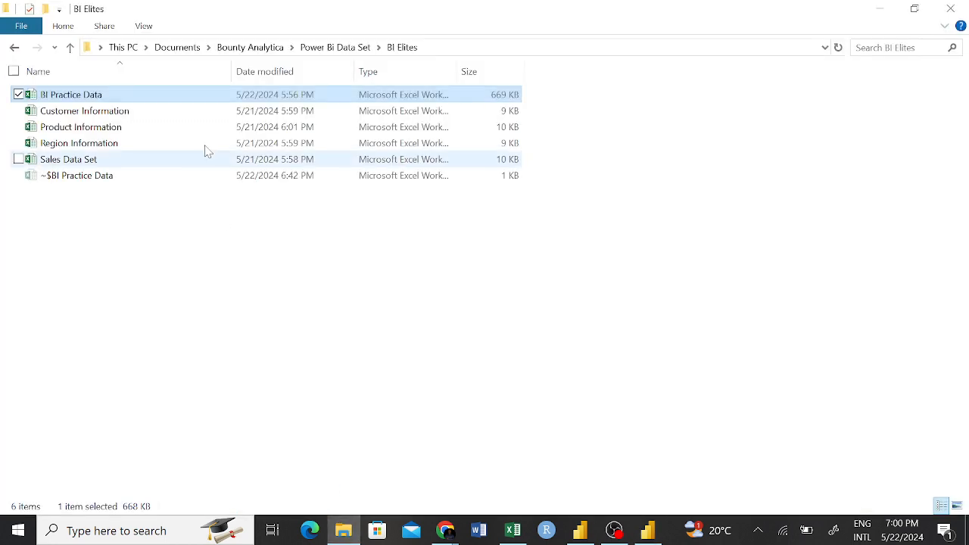
pyautogui.click(171, 48)
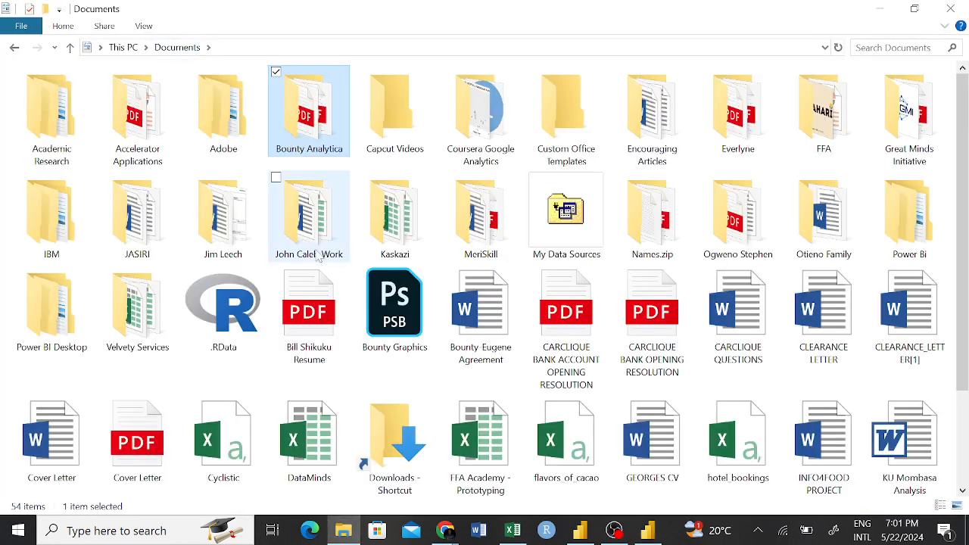
pyautogui.doubleClick(394, 227)
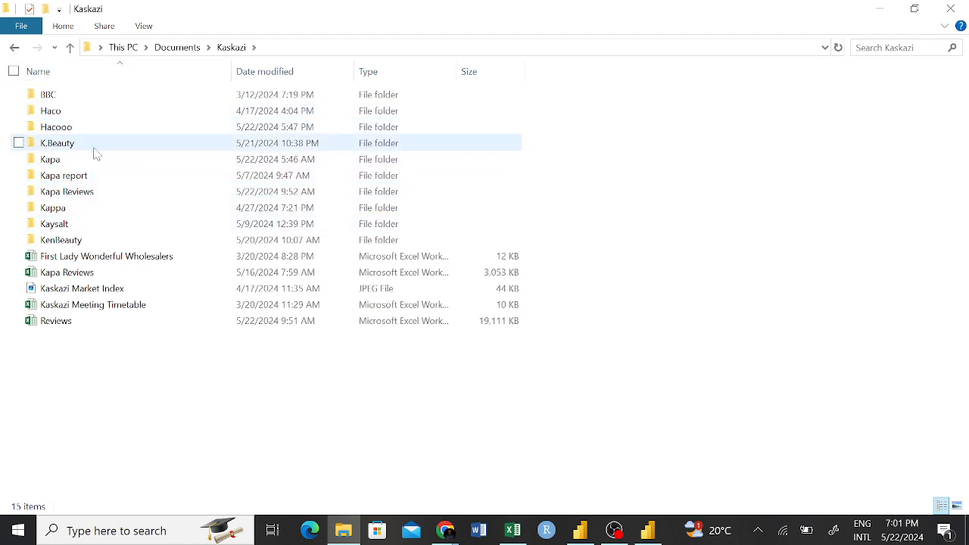
pyautogui.doubleClick(104, 177)
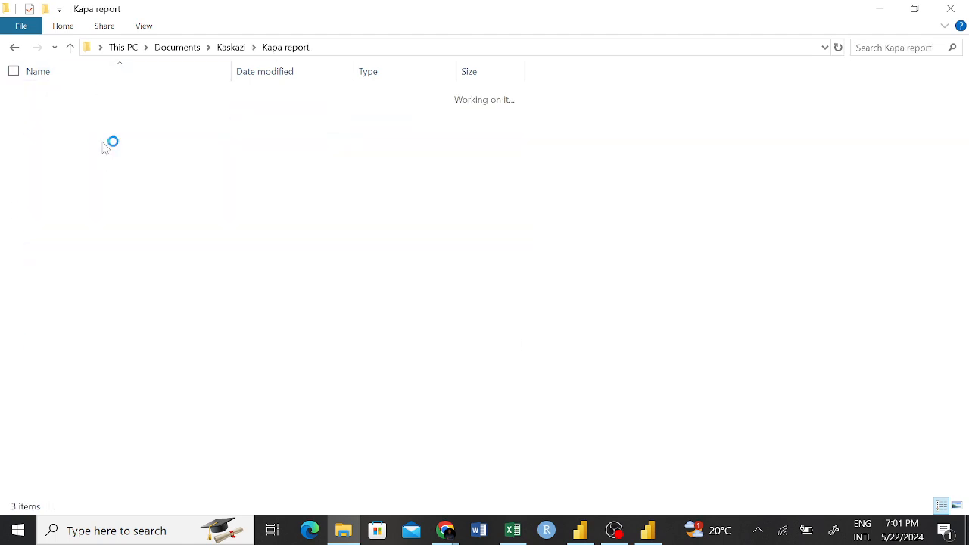
pyautogui.click(69, 47)
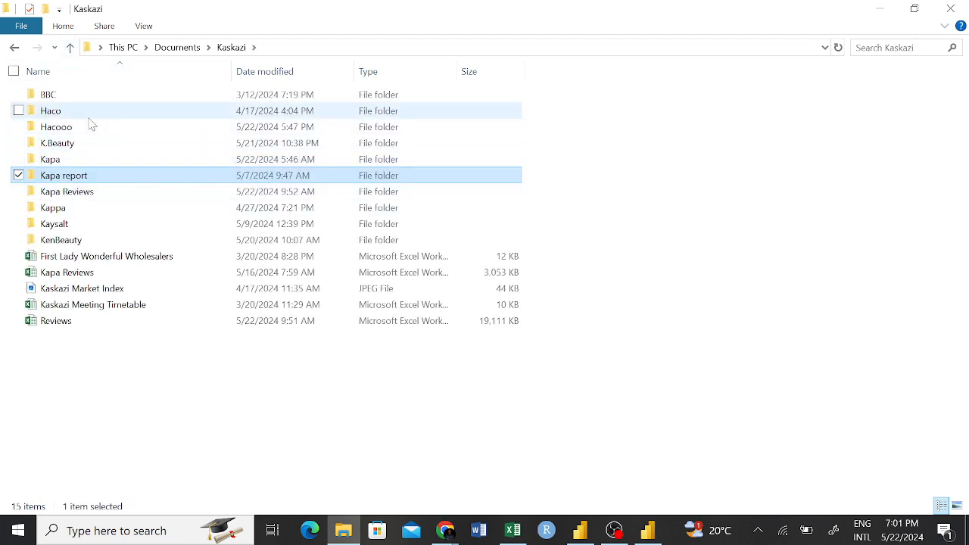
pyautogui.doubleClick(89, 114)
pyautogui.doubleClick(113, 111)
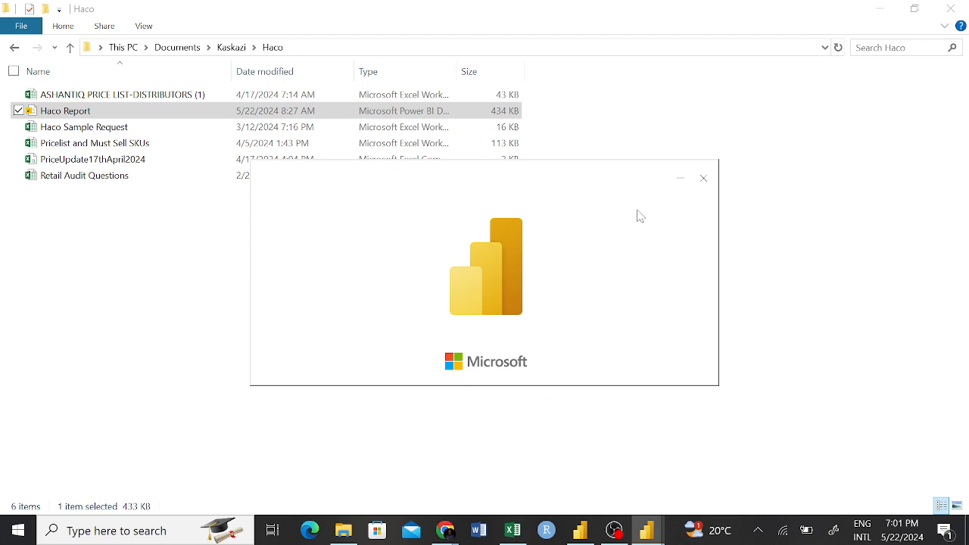
pyautogui.click(682, 183)
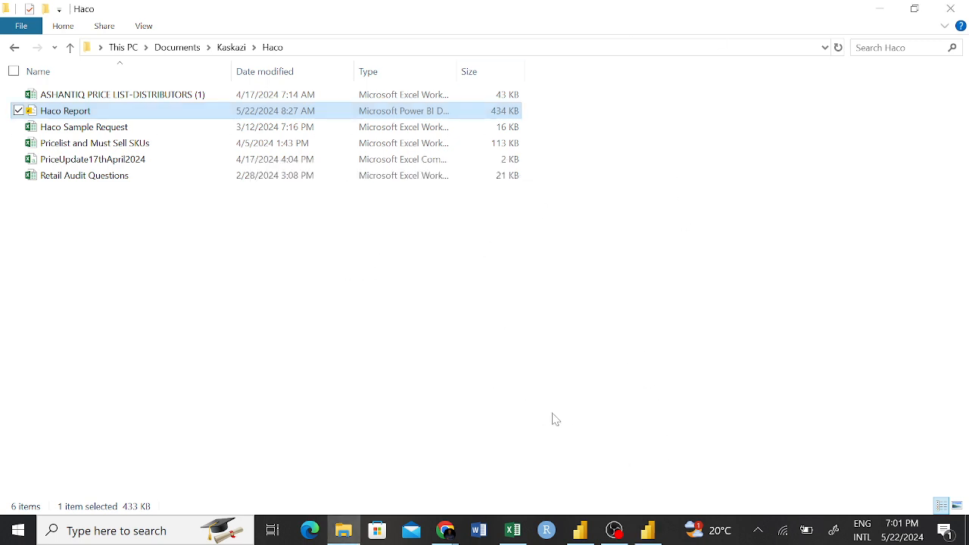
# - Open the Kapa Qualitative Report from Kaskazi's Kapa report folder, and switch back to the BI Elites report in Power BI
pyautogui.click(70, 47)
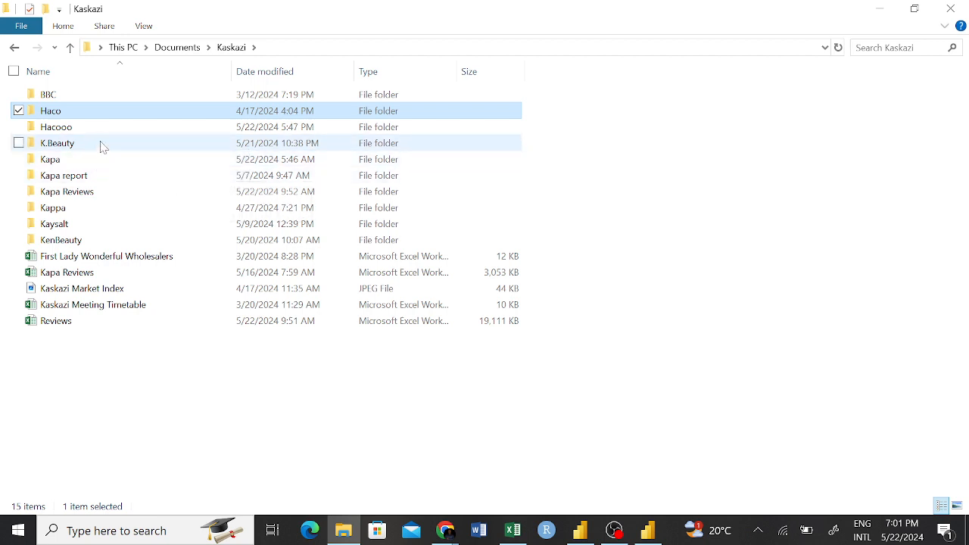
pyautogui.doubleClick(104, 193)
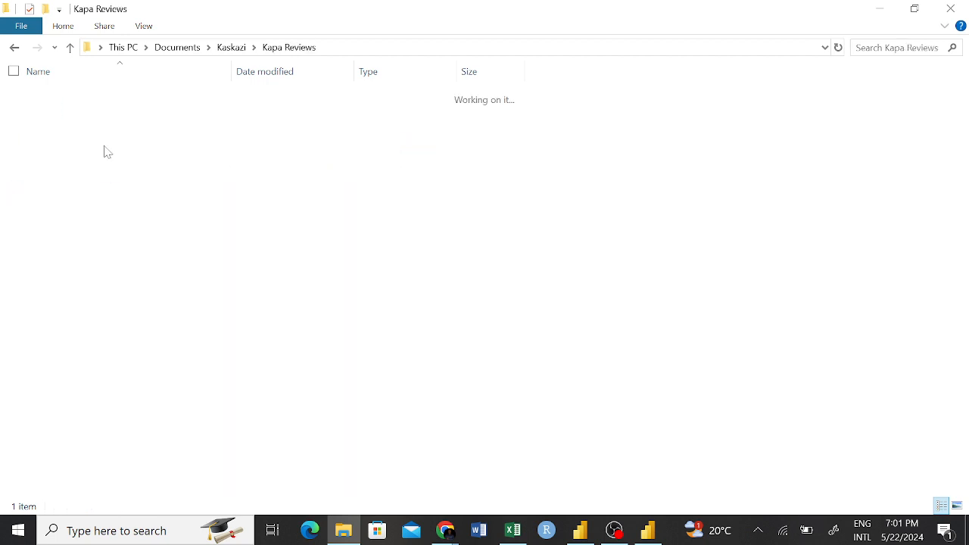
pyautogui.click(70, 47)
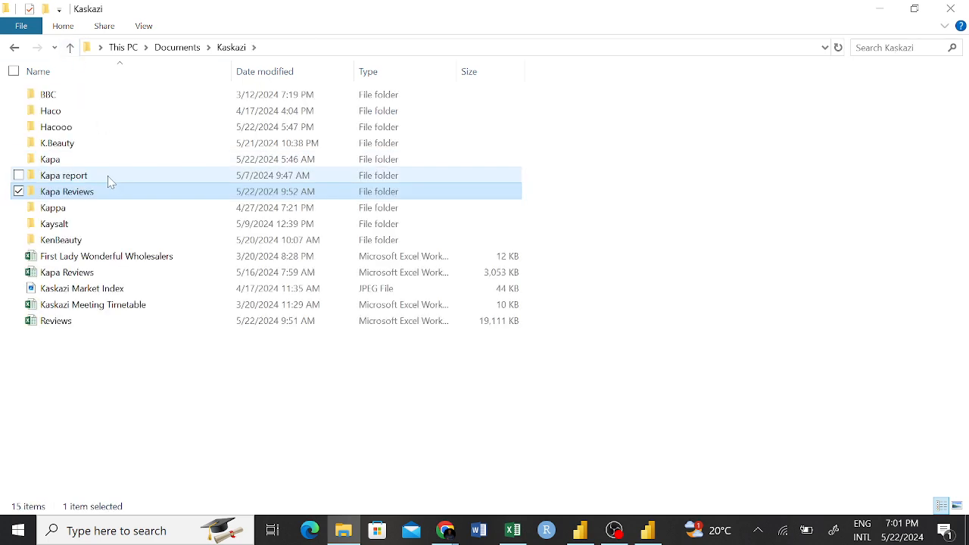
pyautogui.doubleClick(109, 176)
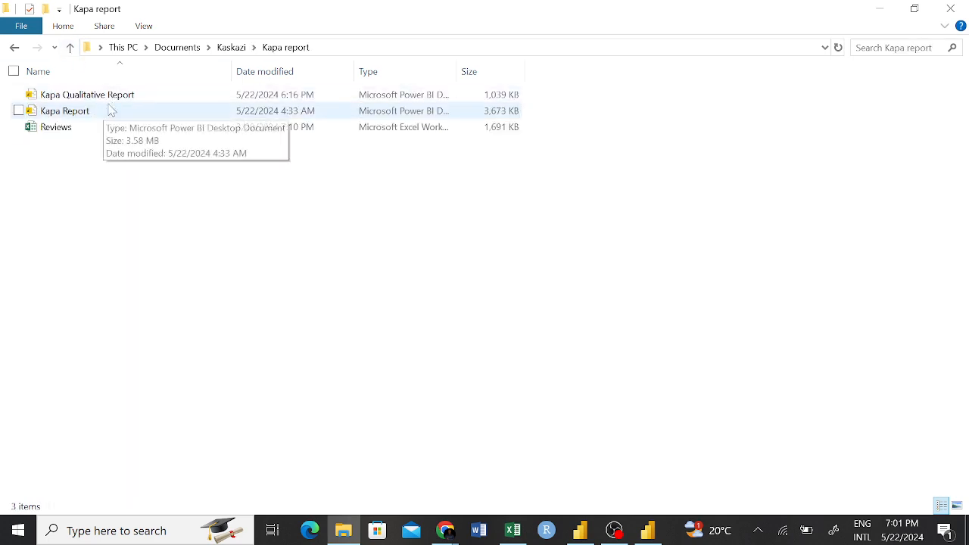
pyautogui.click(117, 98)
pyautogui.doubleClick(118, 98)
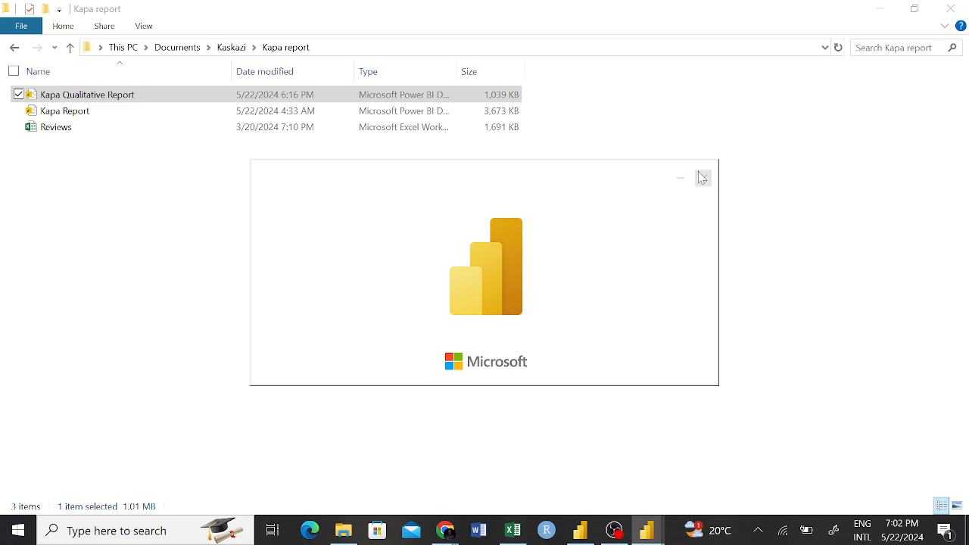
pyautogui.click(656, 538)
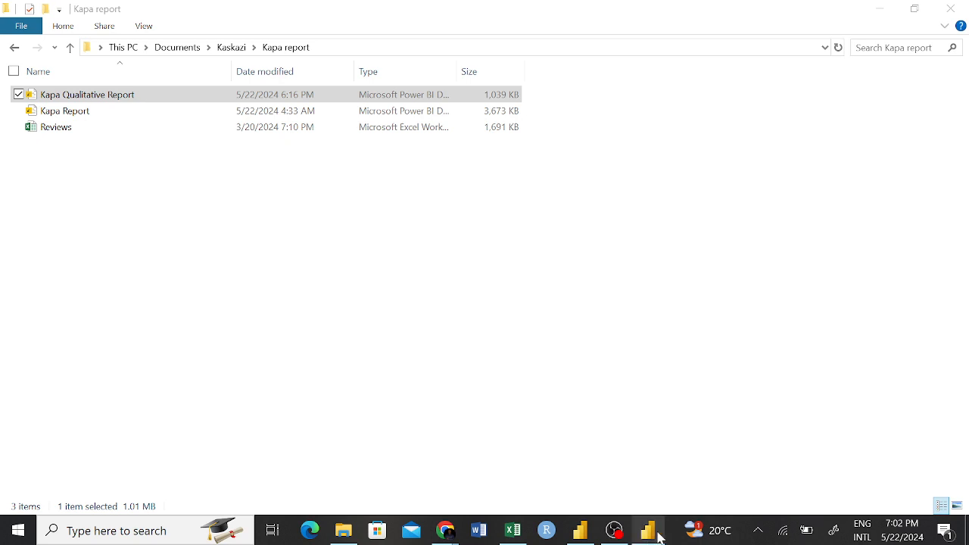
pyautogui.click(649, 534)
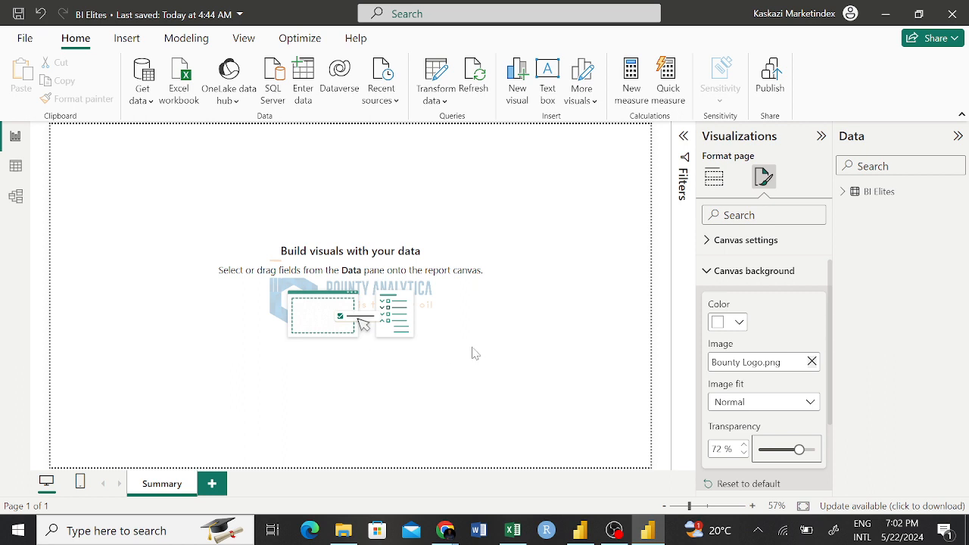
# - Look over the page's wallpaper settings again, including its image option
pyautogui.click(708, 273)
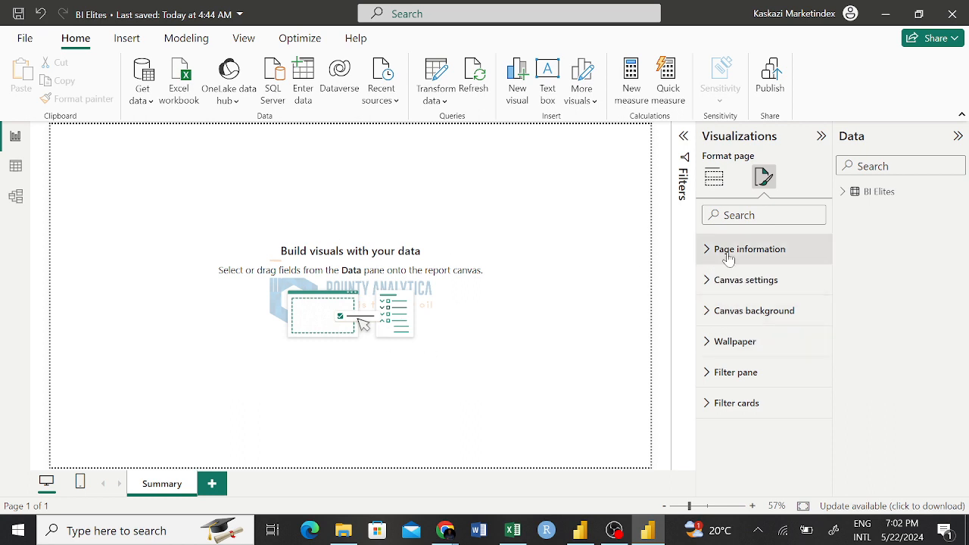
pyautogui.click(708, 349)
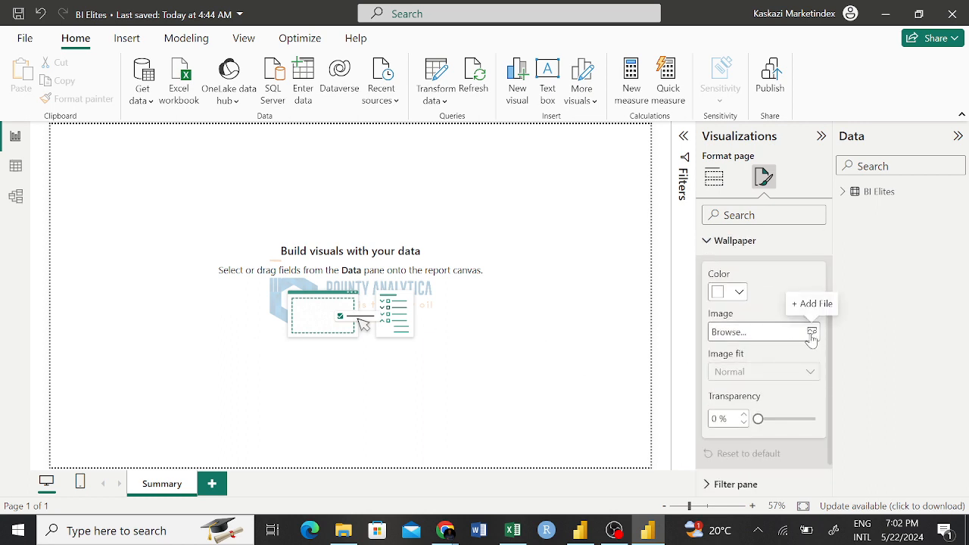
pyautogui.click(711, 244)
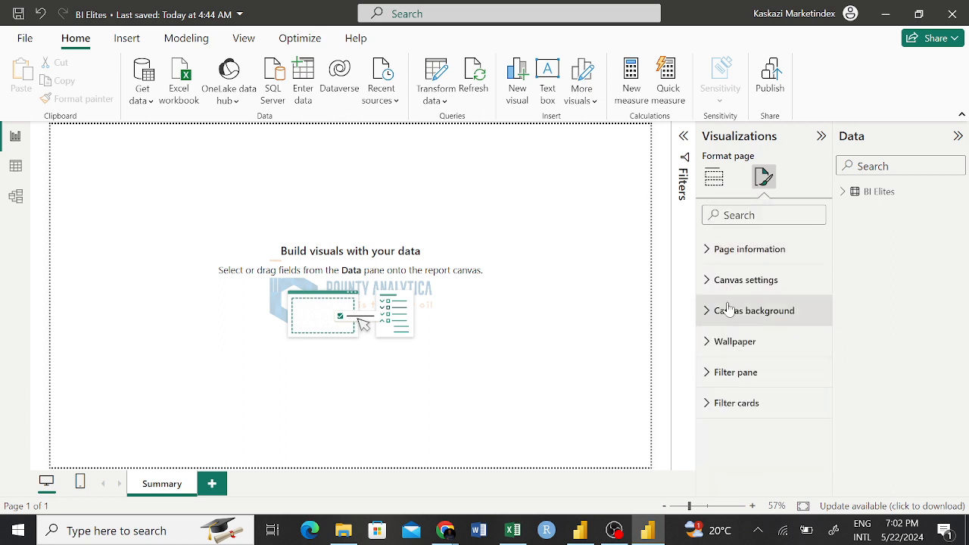
# - Review the filter pane's formatting options, including its background color and transparency
pyautogui.click(712, 372)
pyautogui.scroll(-5, 754, 381)
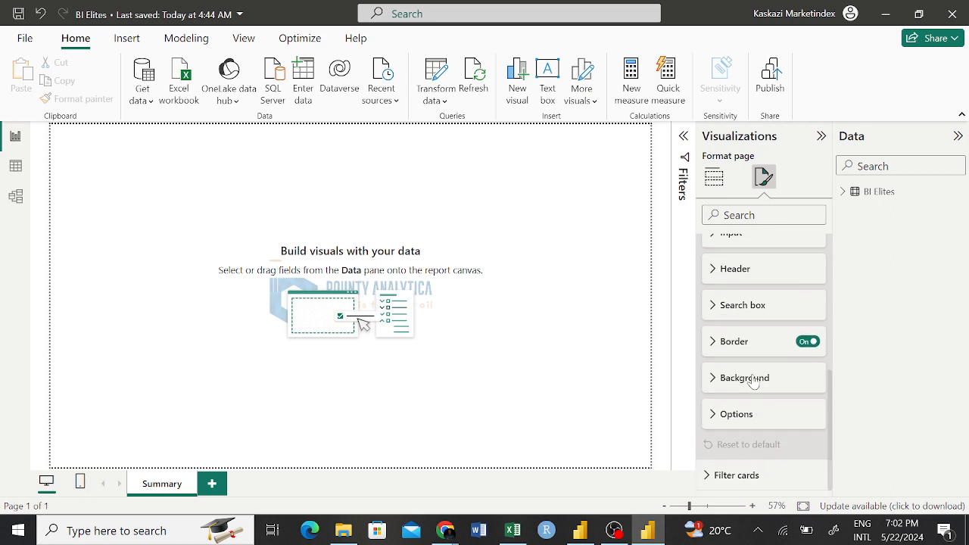
pyautogui.scroll(2, 754, 380)
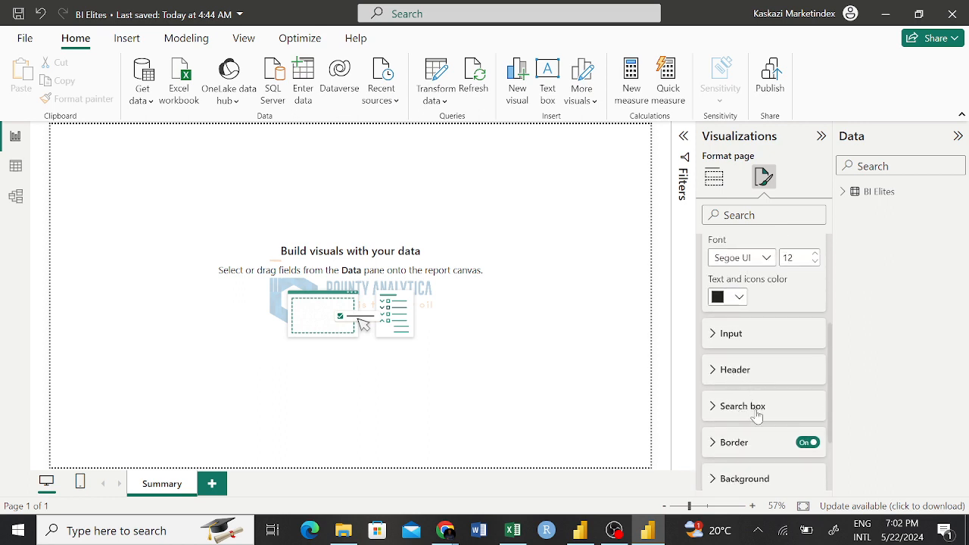
pyautogui.scroll(-2, 756, 416)
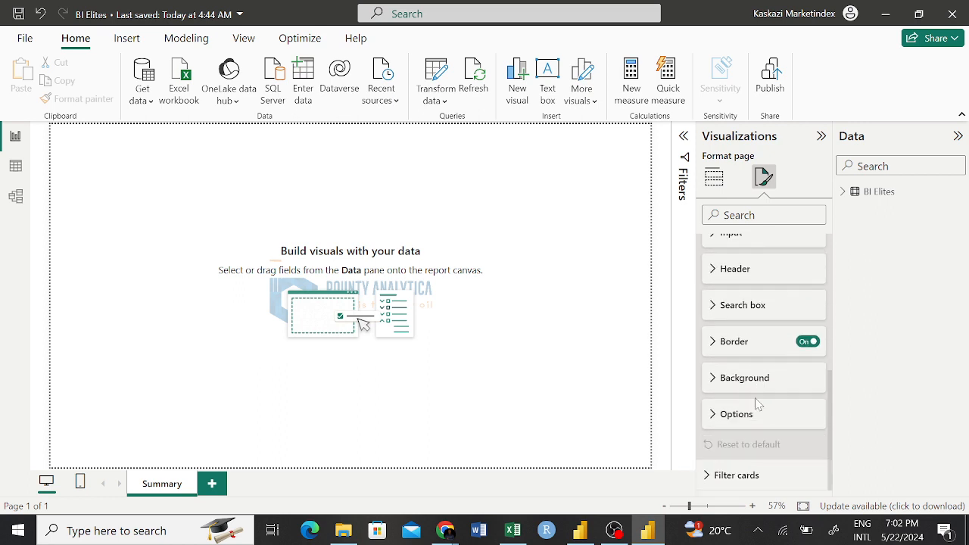
pyautogui.click(714, 382)
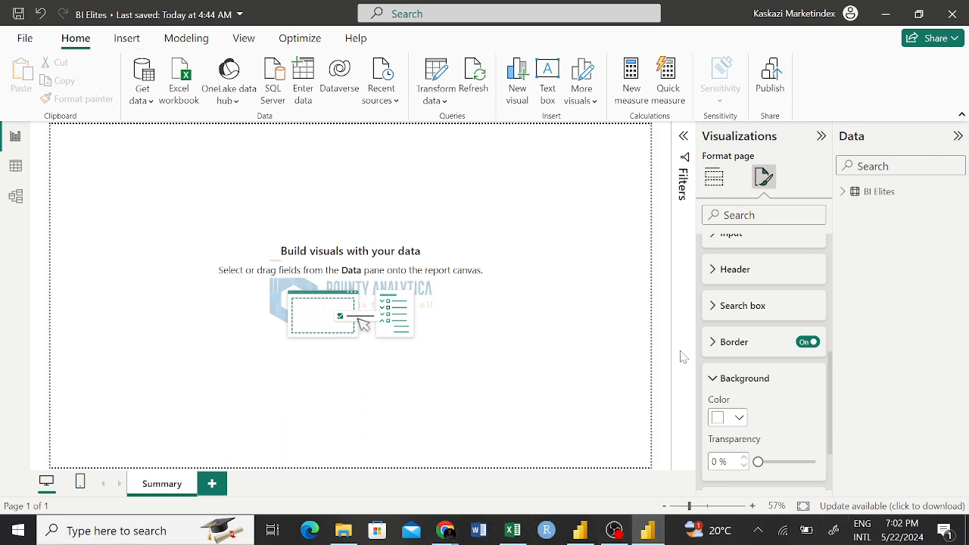
pyautogui.click(714, 381)
# - Try a header text size of 18 pt for the filter pane
pyautogui.scroll(5, 716, 371)
pyautogui.scroll(-1, 723, 370)
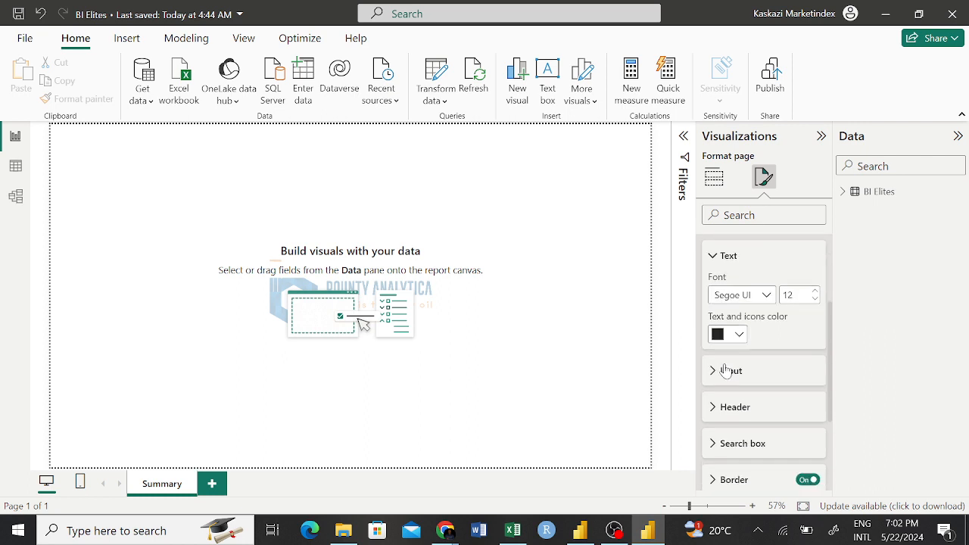
pyautogui.scroll(-1, 725, 370)
pyautogui.click(716, 369)
pyautogui.scroll(-2, 741, 346)
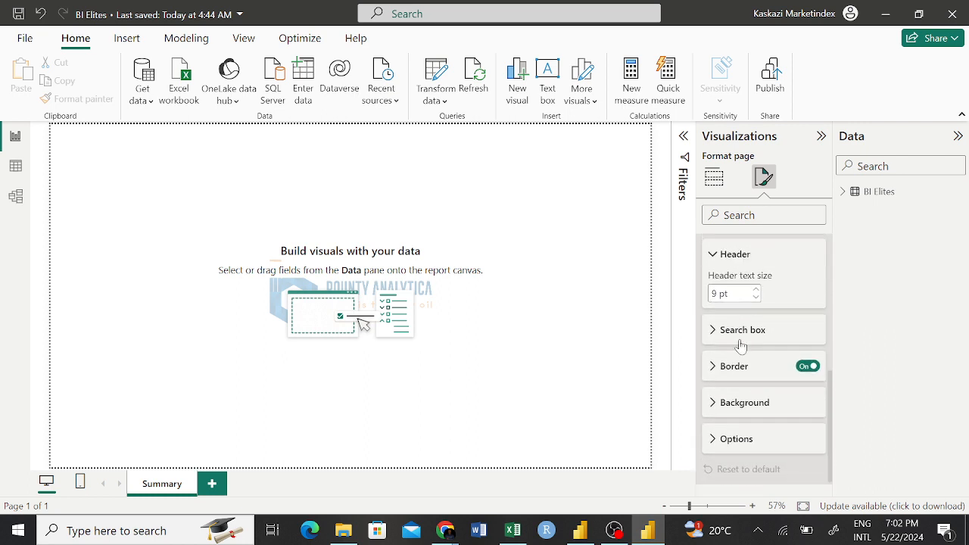
pyautogui.scroll(1, 742, 346)
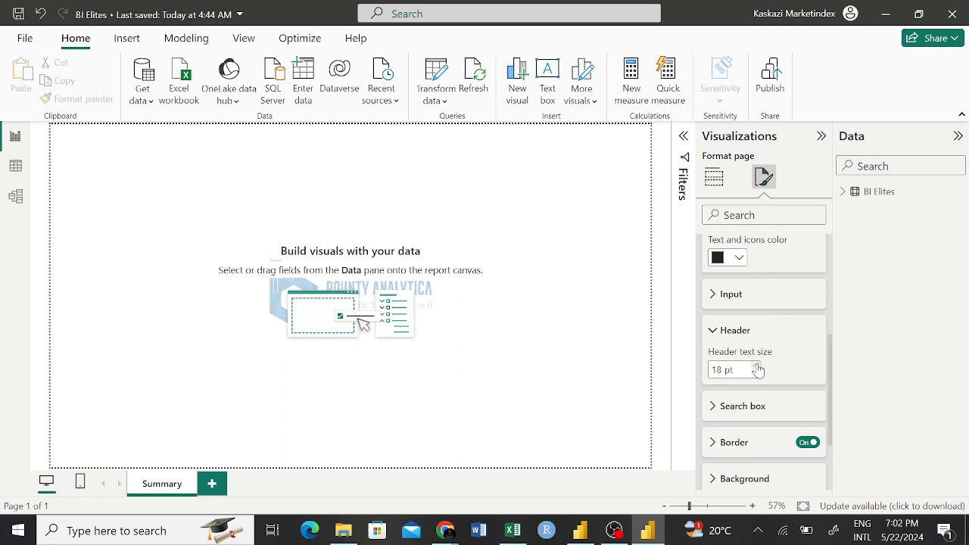
pyautogui.click(757, 366)
pyautogui.click(757, 374)
pyautogui.click(714, 332)
# - Look through the filter pane's text, input, header, search box and border settings
pyautogui.scroll(3, 741, 312)
pyautogui.scroll(-1, 761, 356)
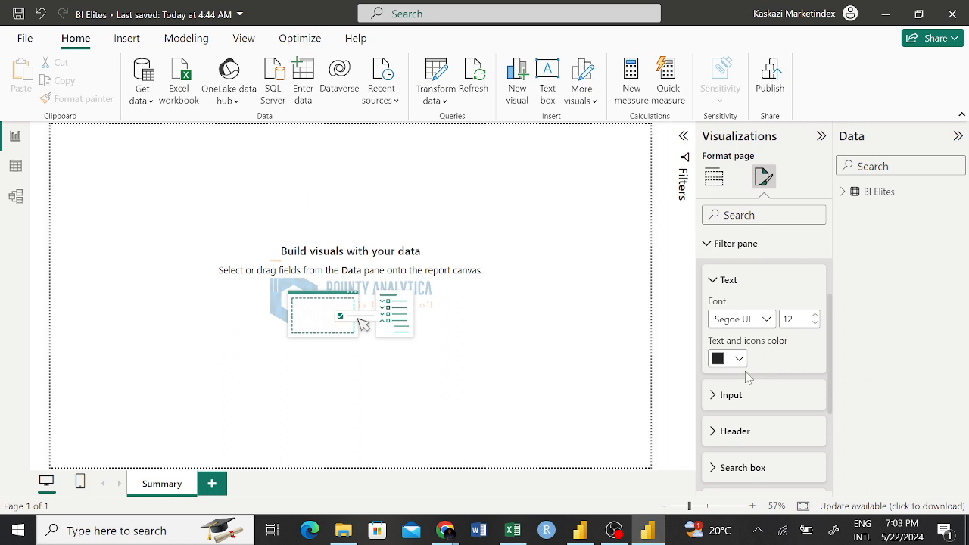
pyautogui.scroll(-3, 762, 370)
pyautogui.scroll(4, 762, 364)
pyautogui.scroll(-2, 758, 422)
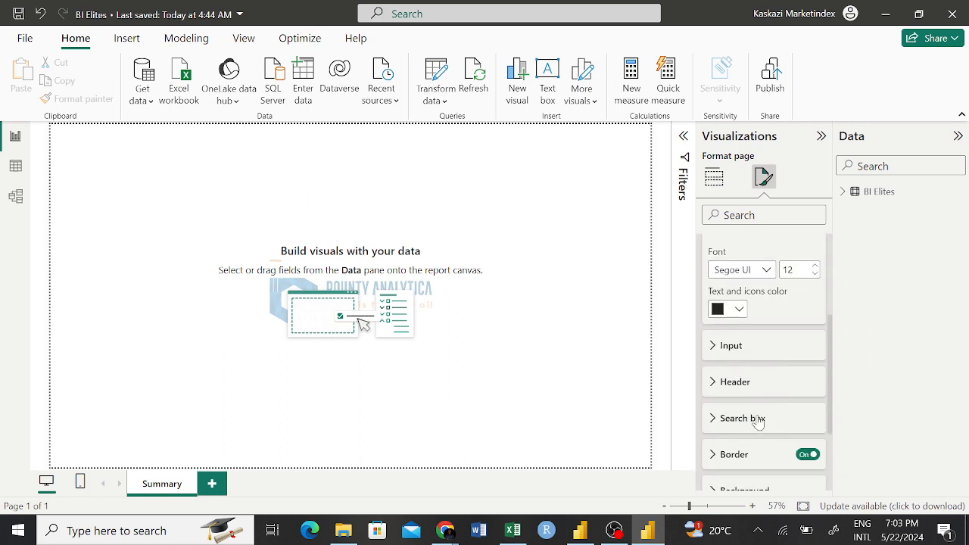
# - Try white, #FFFFFF, as the filter pane's text and icons color
pyautogui.click(742, 374)
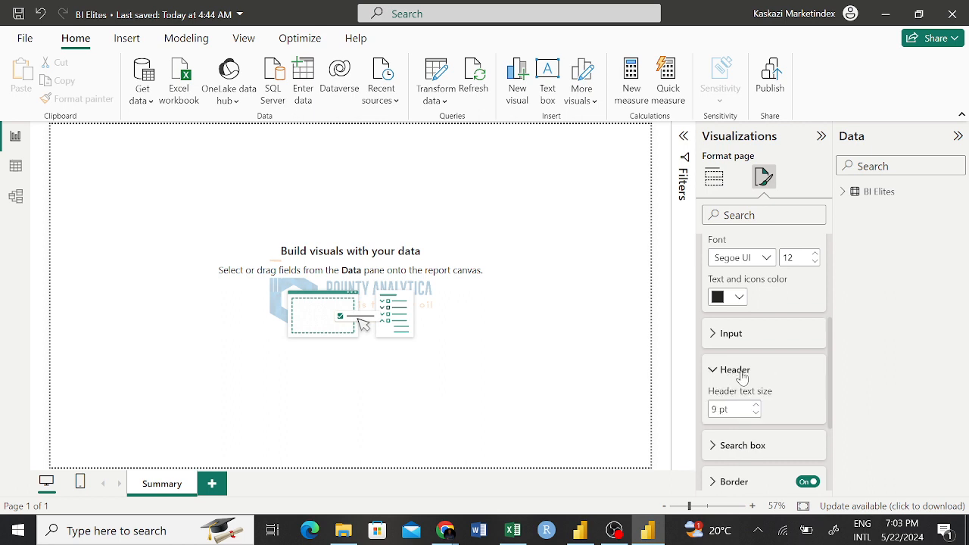
pyautogui.scroll(-2, 742, 376)
pyautogui.scroll(2, 741, 376)
pyautogui.scroll(2, 729, 322)
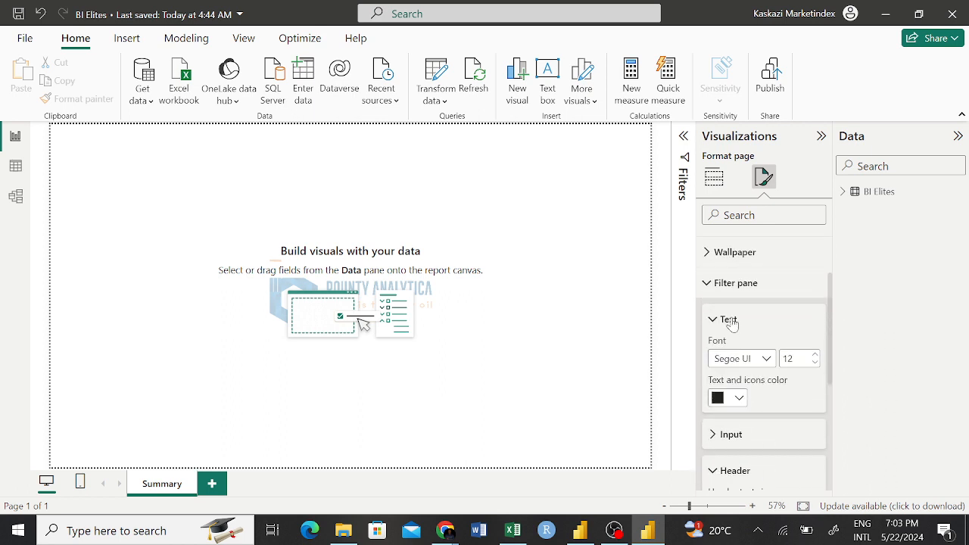
pyautogui.click(742, 401)
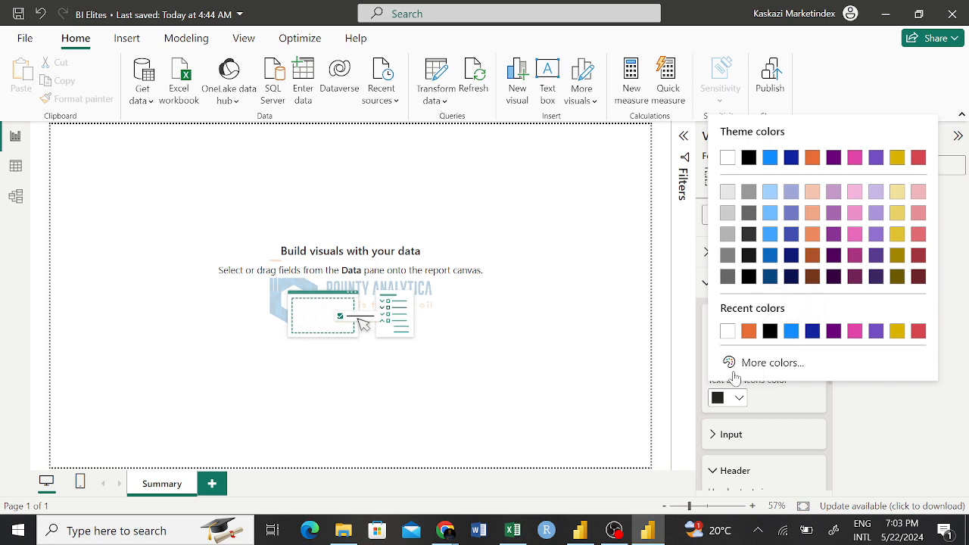
pyautogui.click(733, 369)
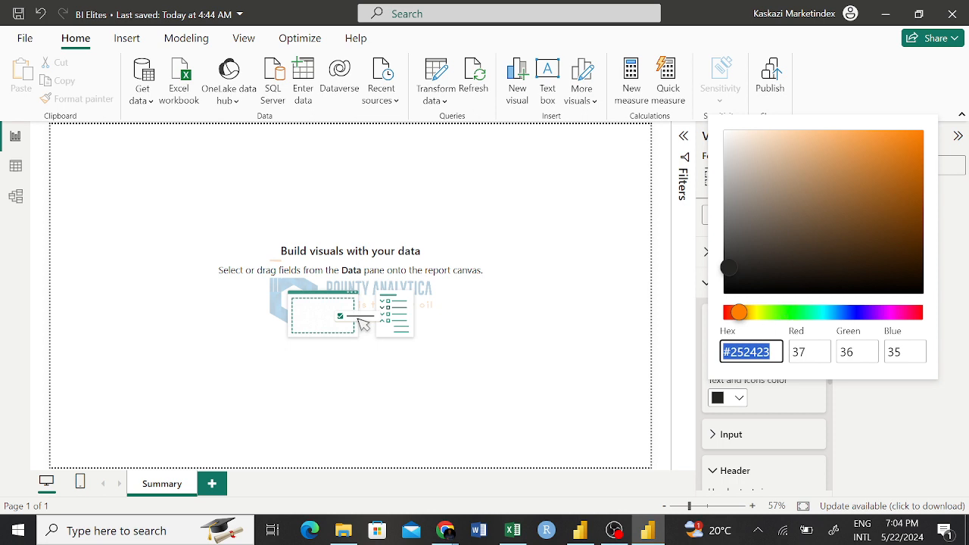
pyautogui.doubleClick(768, 352)
pyautogui.write('FFFFFF')
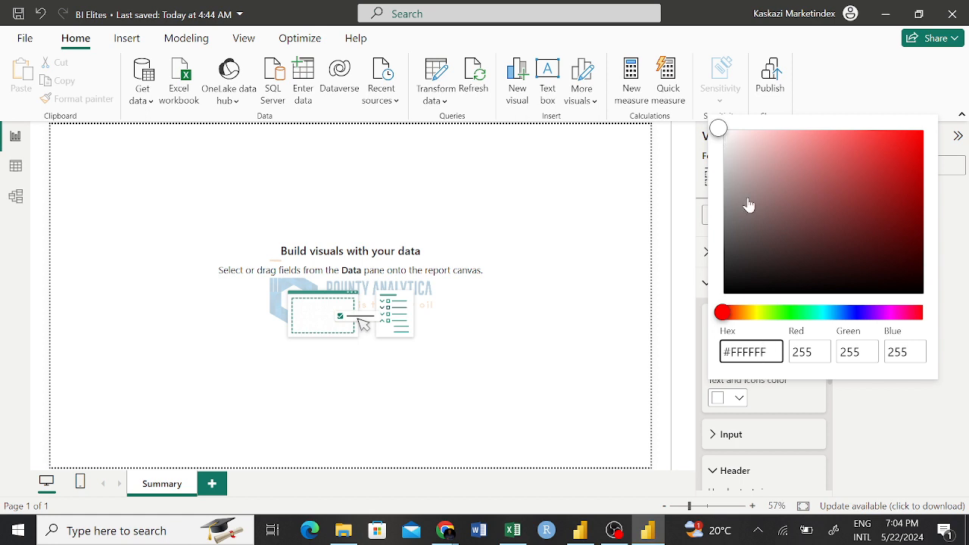
# - Try black, #000000, as the filter pane's text and icons color
pyautogui.press('BackSpace')
pyautogui.press('BackSpace')
pyautogui.press('BackSpace')
pyautogui.press('BackSpace')
pyautogui.press('BackSpace')
pyautogui.press('BackSpace')
pyautogui.write('000000')
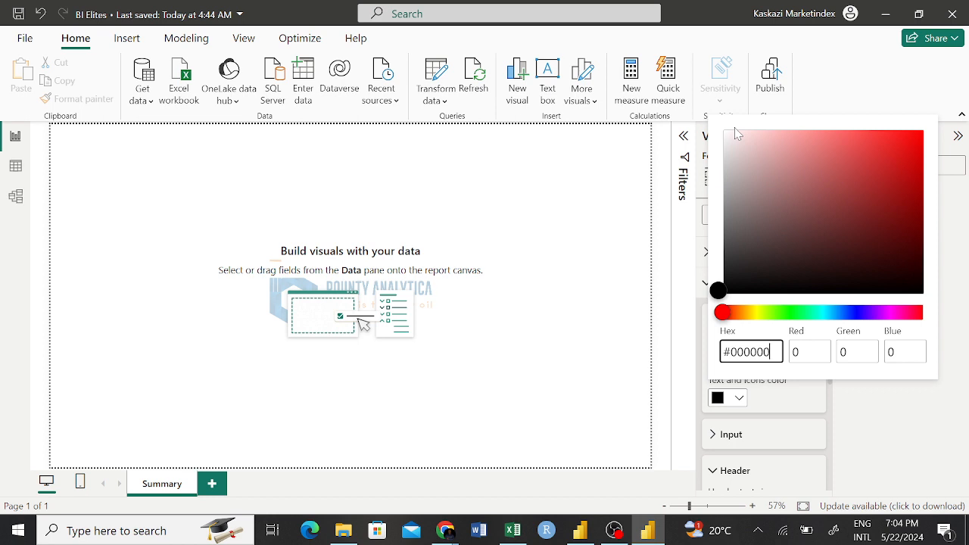
# - Try the orange #FFA13F as the filter pane's text and icons color
pyautogui.press('BackSpace')
pyautogui.press('BackSpace')
pyautogui.press('BackSpace')
pyautogui.press('BackSpace')
pyautogui.press('BackSpace')
pyautogui.press('BackSpace')
pyautogui.write('W23')
pyautogui.write('33')
pyautogui.write('3')
pyautogui.press('BackSpace')
pyautogui.press('BackSpace')
pyautogui.press('BackSpace')
pyautogui.press('BackSpace')
pyautogui.press('BackSpace')
pyautogui.press('BackSpace')
pyautogui.write('FFA13F')
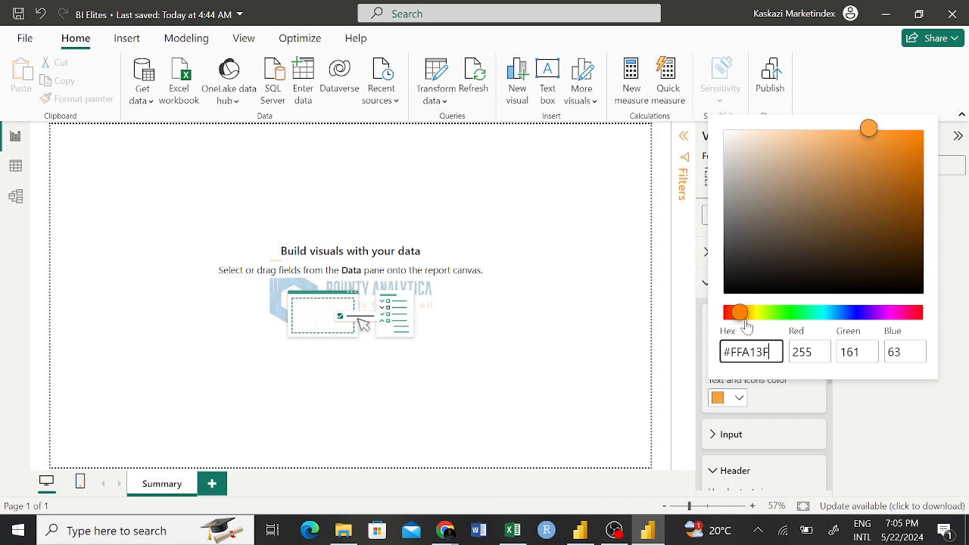
# - Set the filter pane's text and icons color to the dark blue #04186A
pyautogui.moveTo(741, 352)
pyautogui.mouseDown()
pyautogui.moveTo(769, 351)
pyautogui.moveTo(731, 353)
pyautogui.mouseUp()
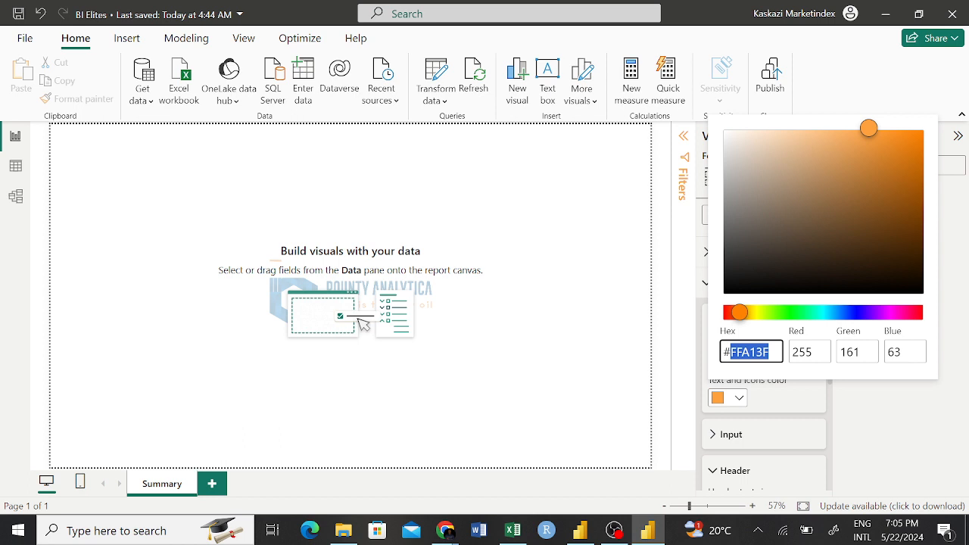
pyautogui.write('04')
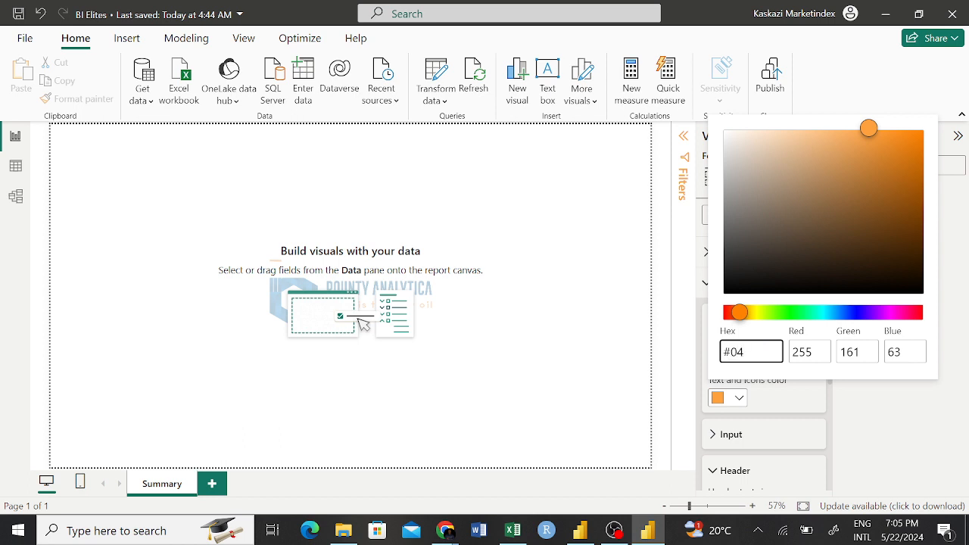
pyautogui.write('186A')
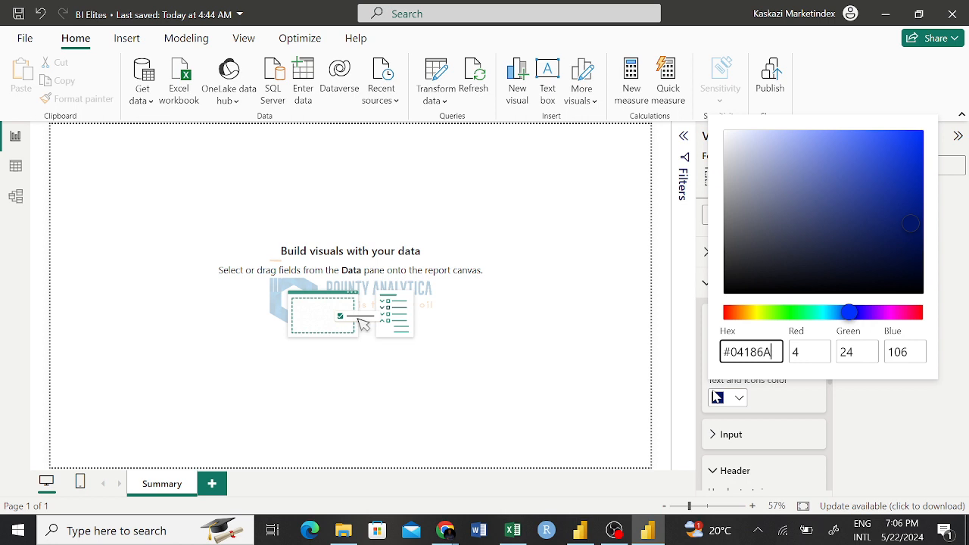
pyautogui.click(814, 412)
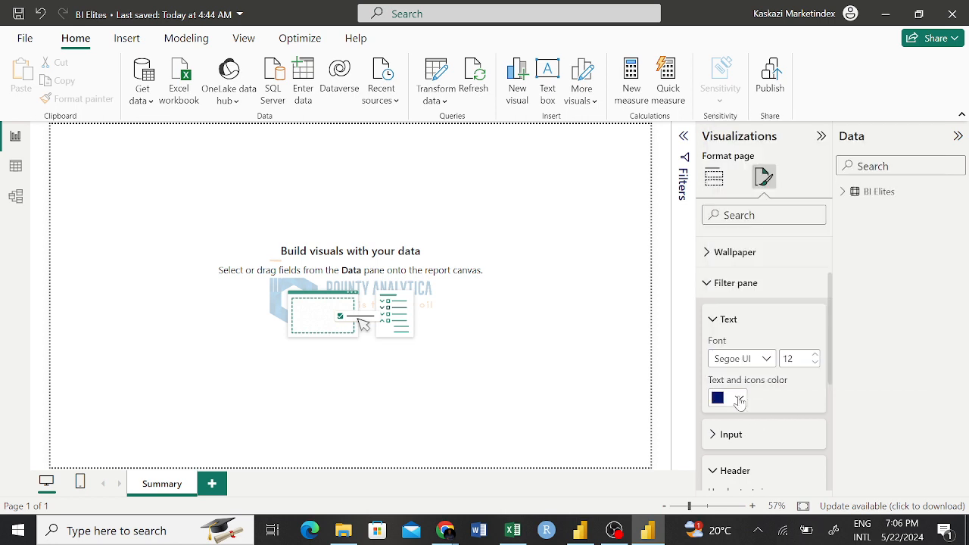
# - Check the filter pane's input box color setting and collapse its input and header sections
pyautogui.scroll(-3, 740, 402)
pyautogui.scroll(2, 734, 375)
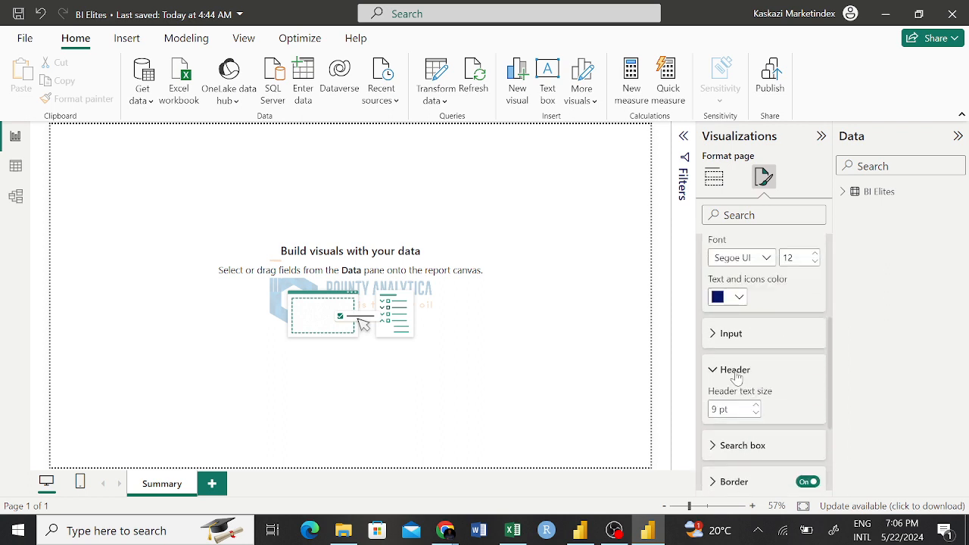
pyautogui.click(718, 334)
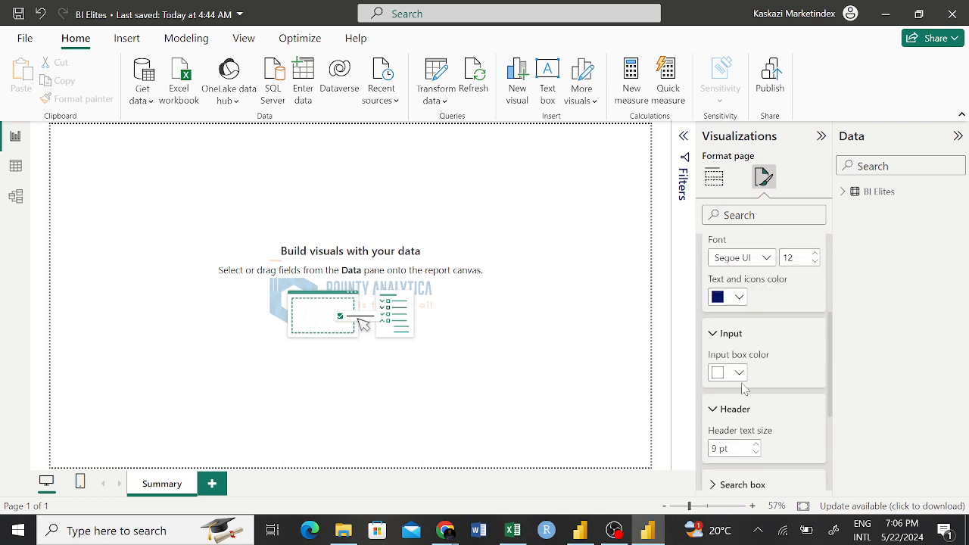
pyautogui.click(716, 334)
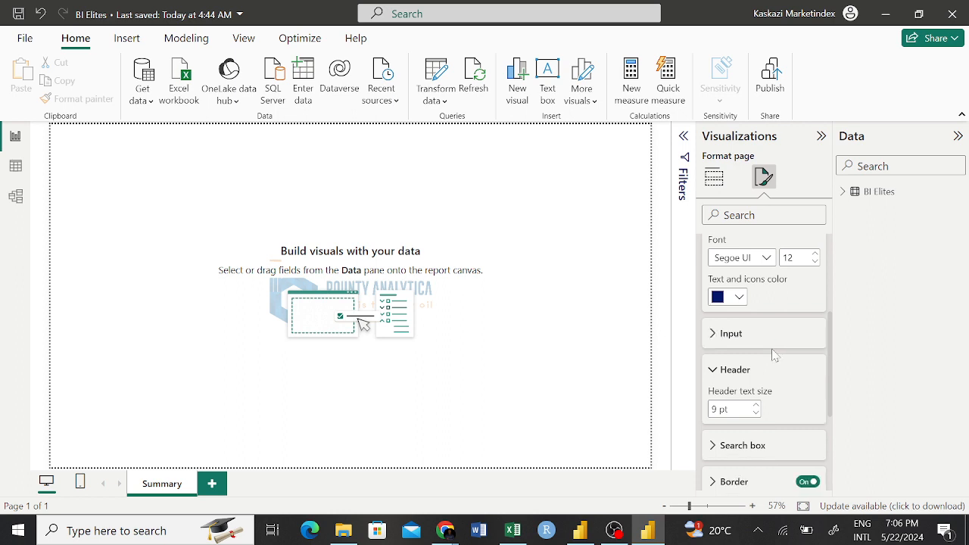
pyautogui.click(716, 370)
pyautogui.scroll(-3, 748, 363)
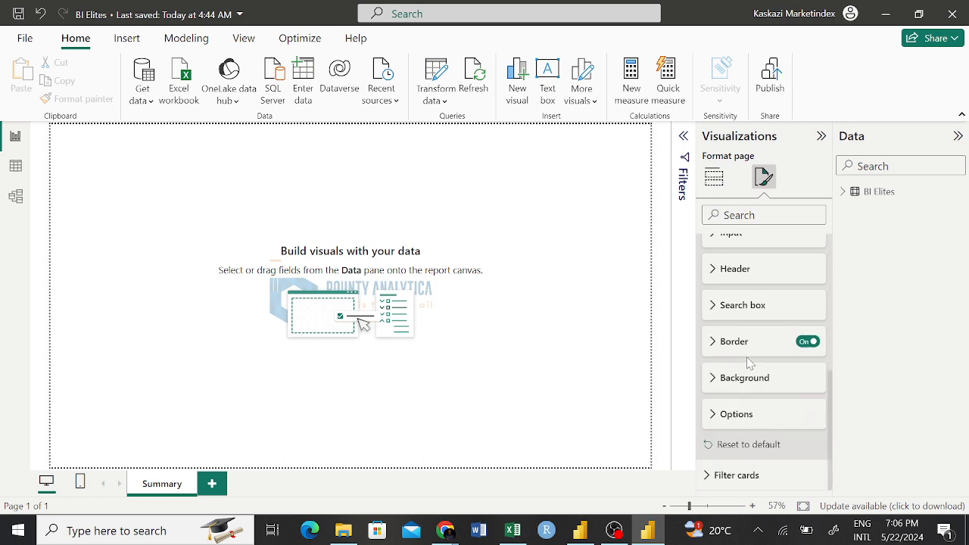
# - Try 100% transparency on the filter pane's background and return it to 0%
pyautogui.click(716, 386)
pyautogui.scroll(-2, 755, 390)
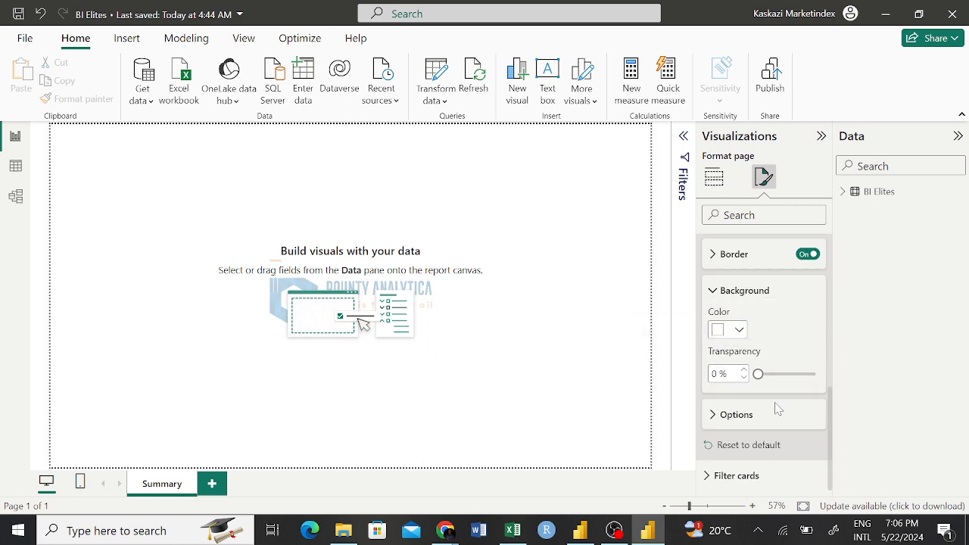
pyautogui.moveTo(758, 374); pyautogui.dragTo(815, 375)
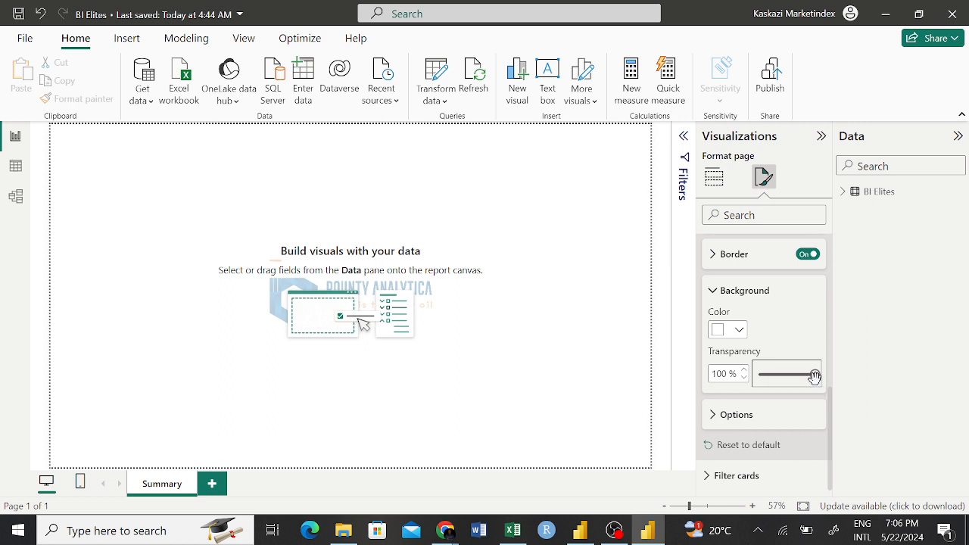
pyautogui.moveTo(815, 376); pyautogui.dragTo(757, 376)
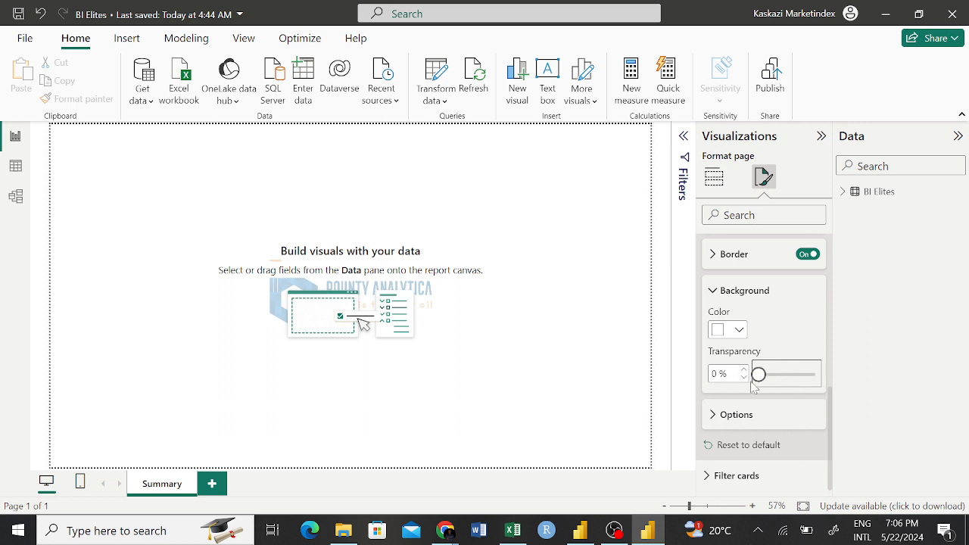
pyautogui.click(712, 289)
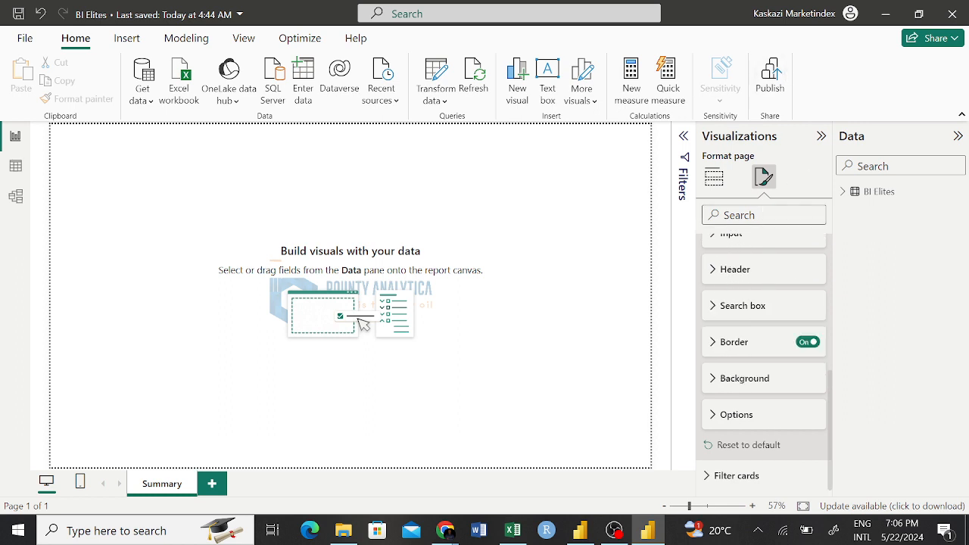
# - Try the Fit to width page view with the Visualizations pane collapsed, and return to Fit to page with the pane expanded
pyautogui.click(820, 135)
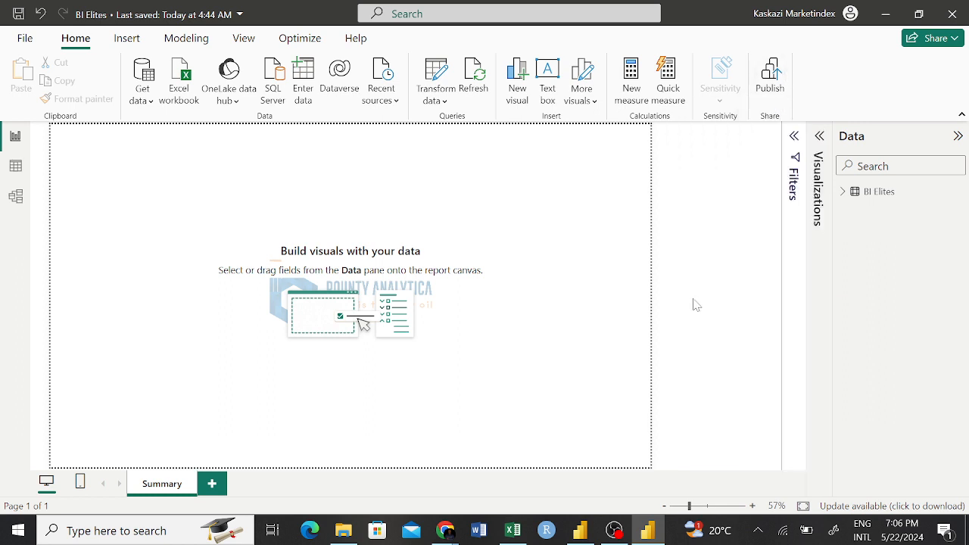
pyautogui.click(821, 136)
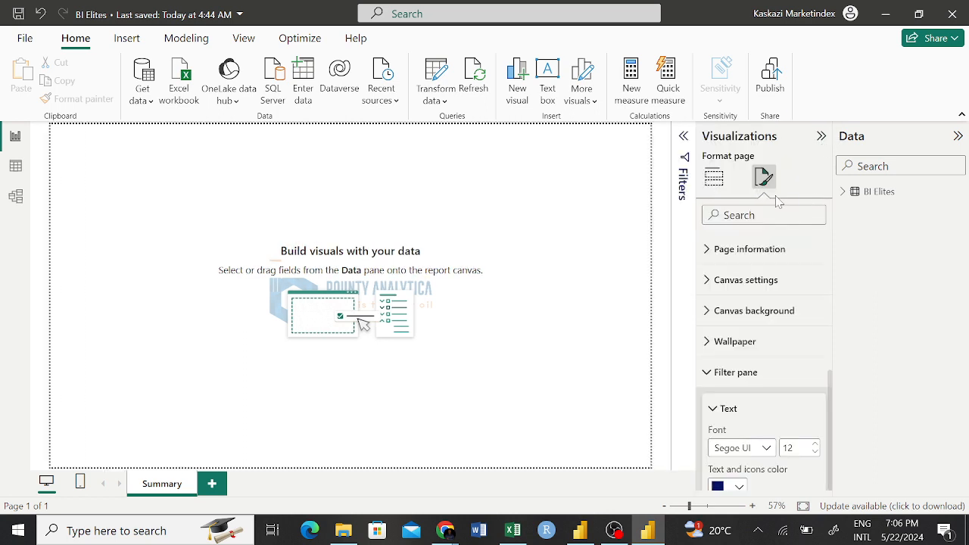
pyautogui.click(821, 137)
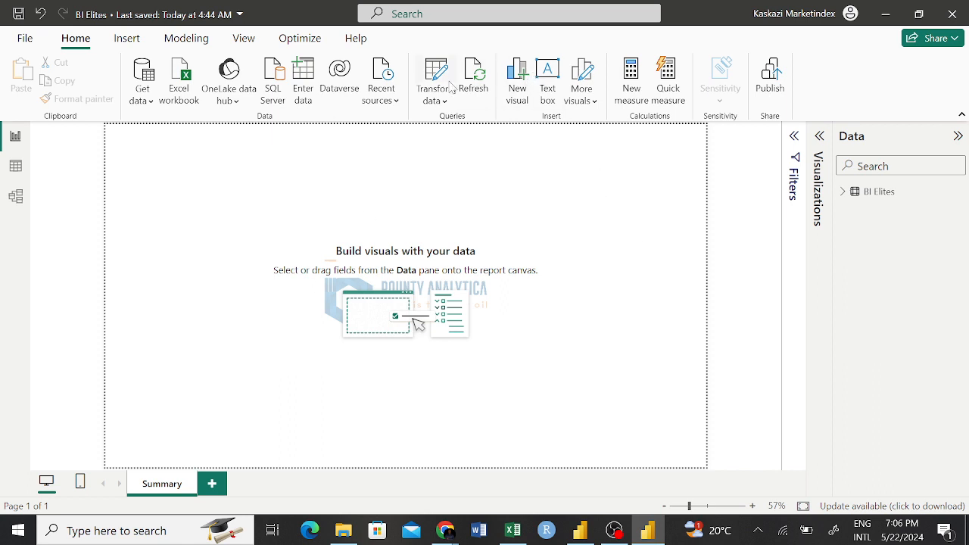
pyautogui.click(244, 39)
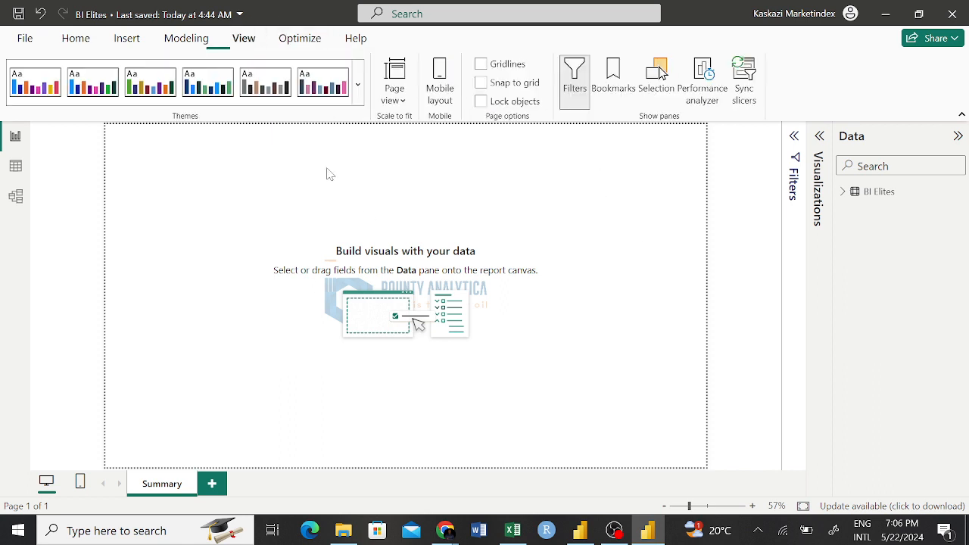
pyautogui.click(393, 87)
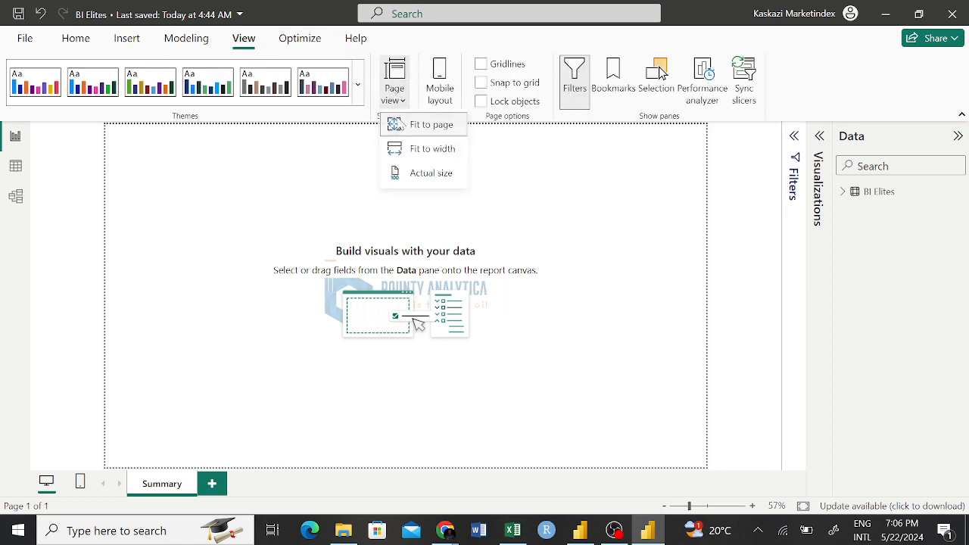
pyautogui.click(433, 150)
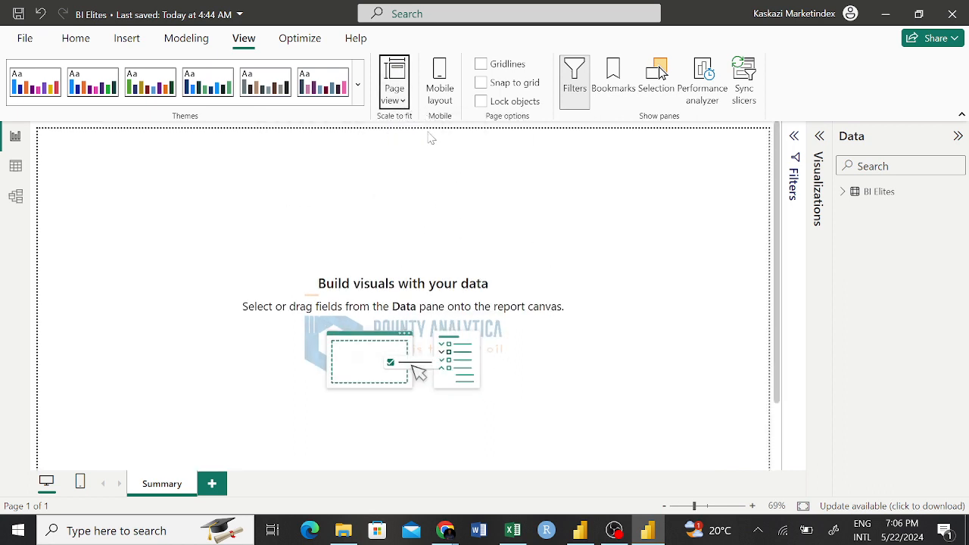
pyautogui.click(403, 100)
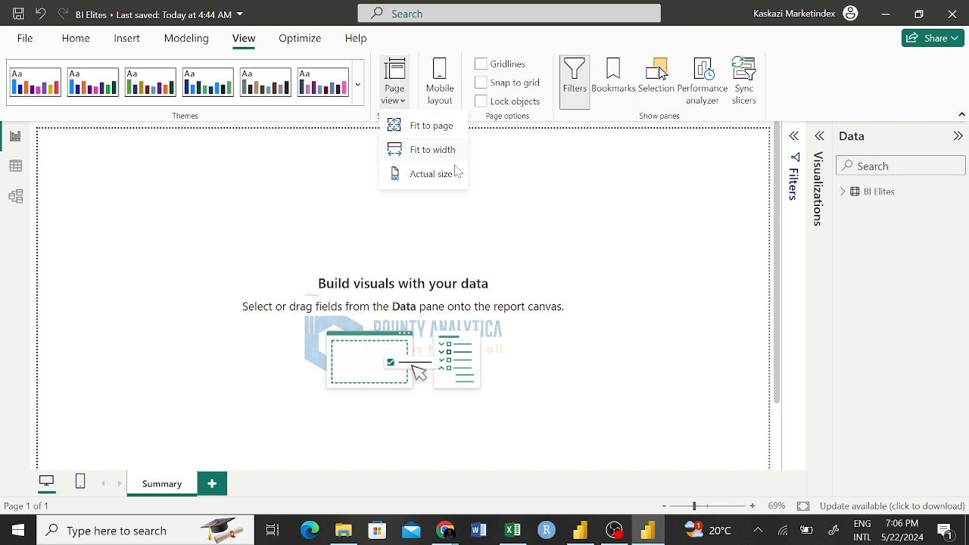
pyautogui.click(420, 126)
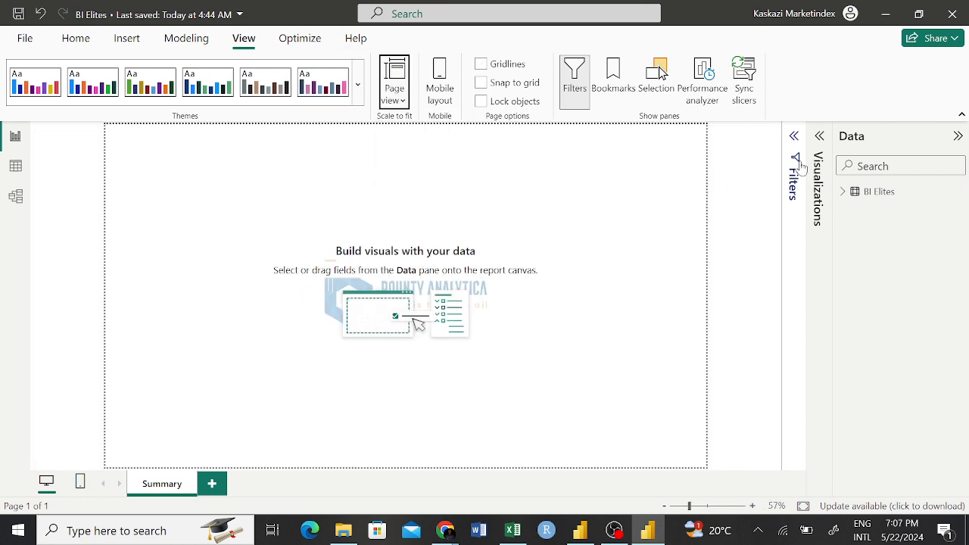
pyautogui.click(819, 136)
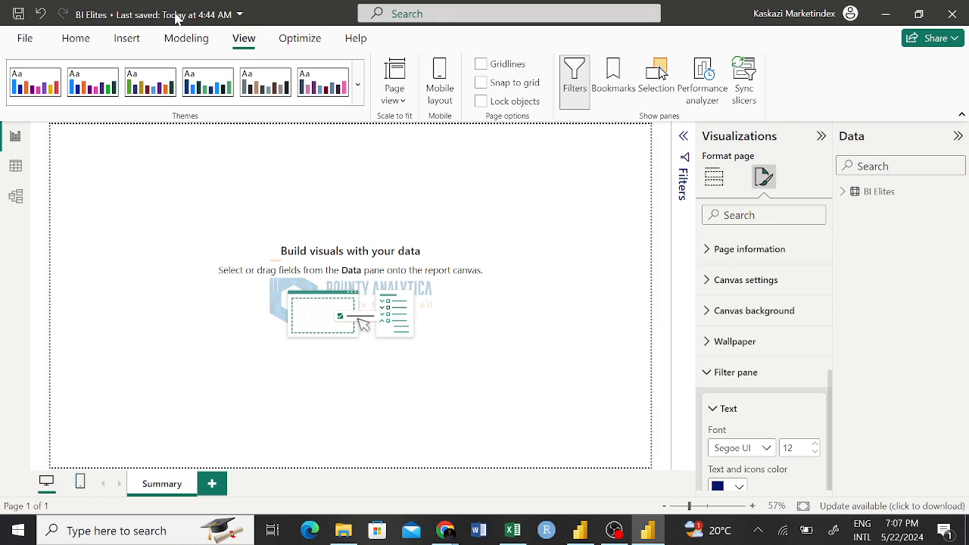
# - Add a text box reading "BI ELITES SALES REPORT" in the page's upper-left corner and reduce its height to a shallow title strip
pyautogui.click(80, 44)
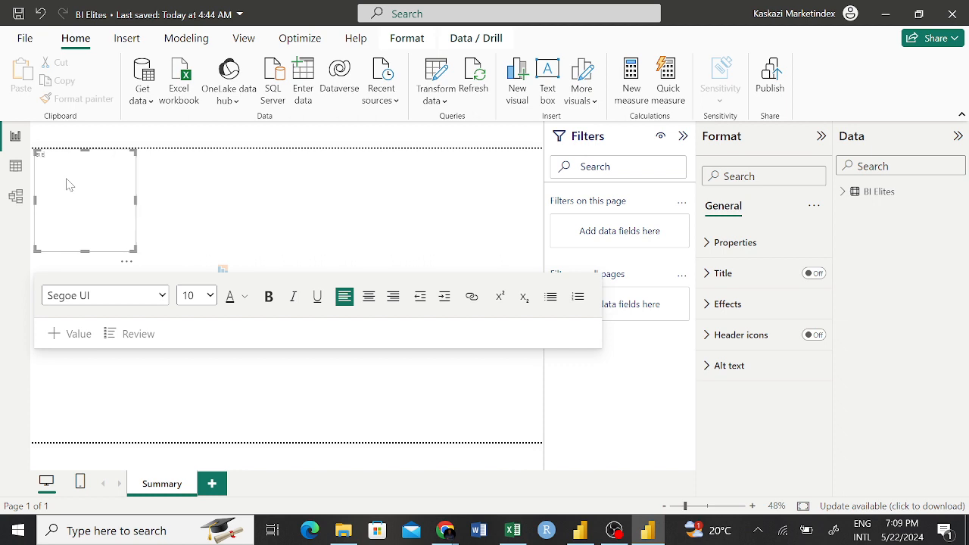
pyautogui.write('LITES')
pyautogui.write('DASHBOARD')
pyautogui.press('BackSpace')
pyautogui.press('BackSpace')
pyautogui.press('BackSpace')
pyautogui.press('BackSpace')
pyautogui.press('BackSpace')
pyautogui.press('BackSpace')
pyautogui.press('BackSpace')
pyautogui.press('BackSpace')
pyautogui.press('BackSpace')
pyautogui.press('BackSpace')
pyautogui.press('BackSpace')
pyautogui.press('BackSpace')
pyautogui.press('BackSpace')
pyautogui.press('BackSpace')
pyautogui.press('BackSpace')
pyautogui.press('BackSpace')
pyautogui.press('BackSpace')
pyautogui.press('BackSpace')
pyautogui.write('BI SALE')
pyautogui.write('S REPOR')
pyautogui.write('EUR')
pyautogui.press('BackSpace')
pyautogui.write('TES')
pyautogui.moveTo(88, 242); pyautogui.dragTo(91, 177)
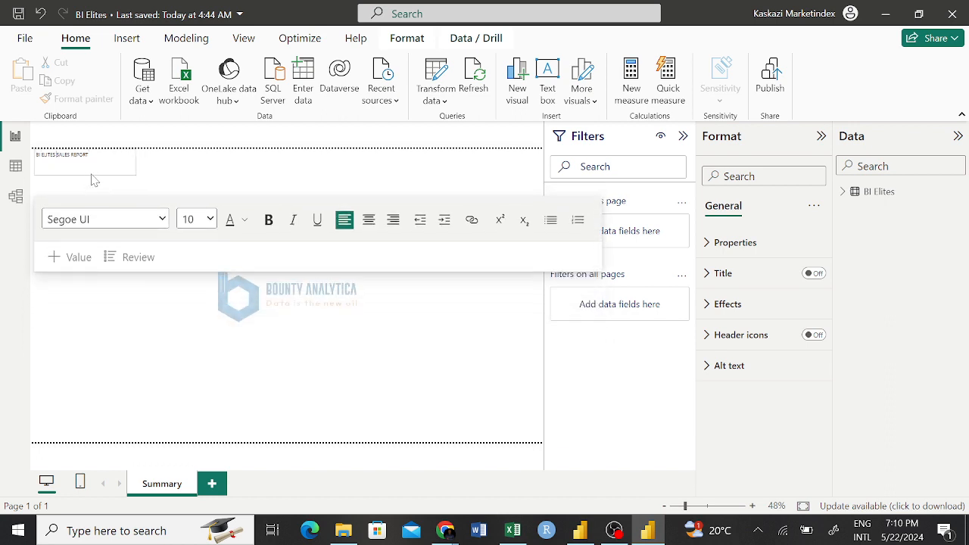
# - Try the Calibri and Constantia fonts in the title text box without selecting its text
pyautogui.click(165, 220)
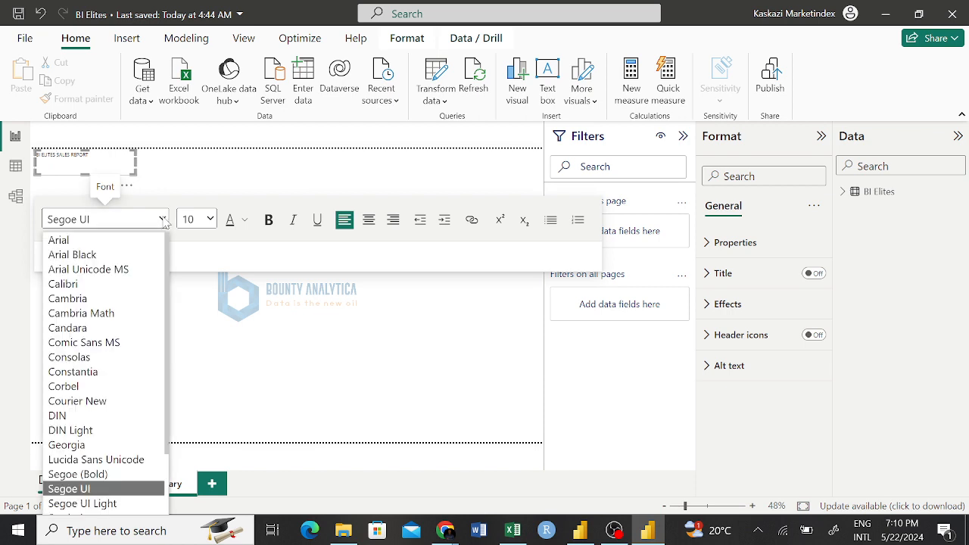
pyautogui.scroll(-2, 108, 355)
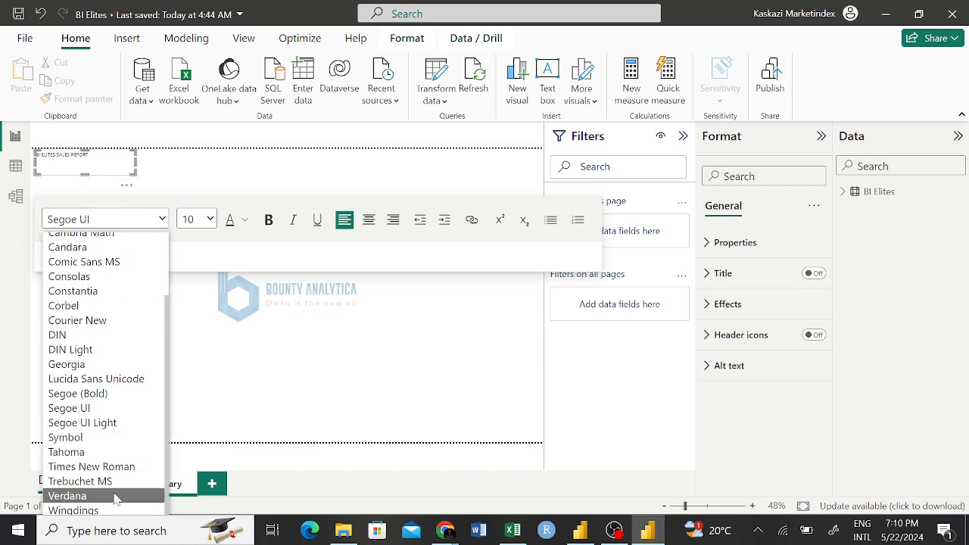
pyautogui.scroll(2, 85, 369)
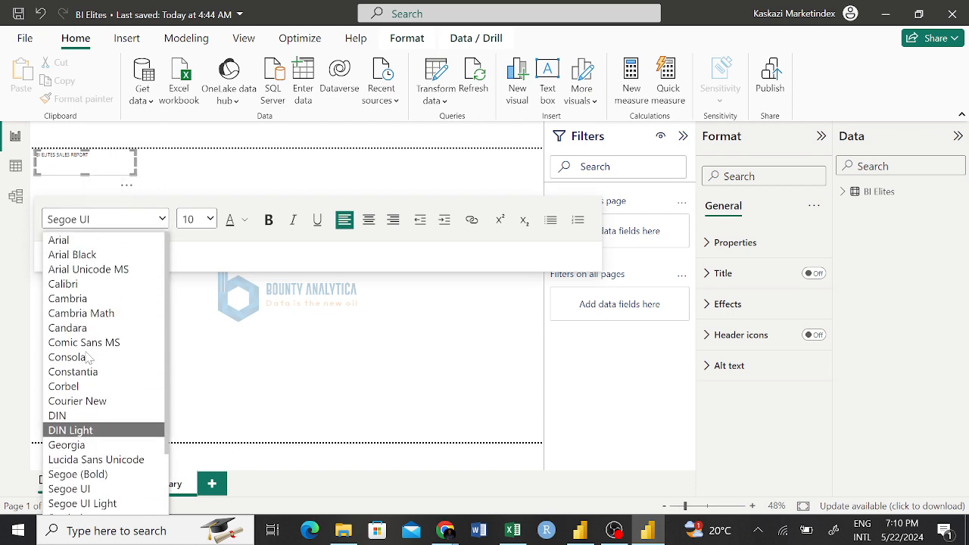
pyautogui.click(89, 288)
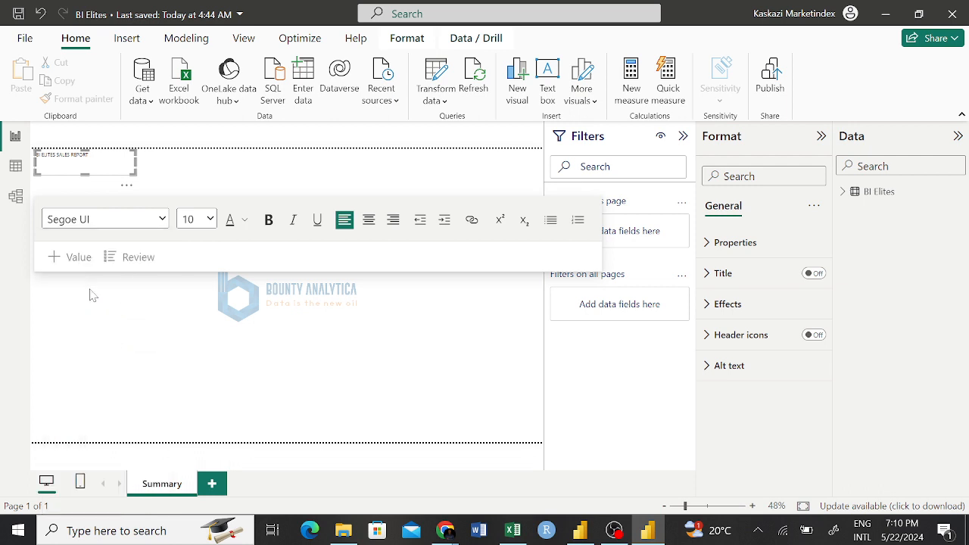
pyautogui.click(158, 221)
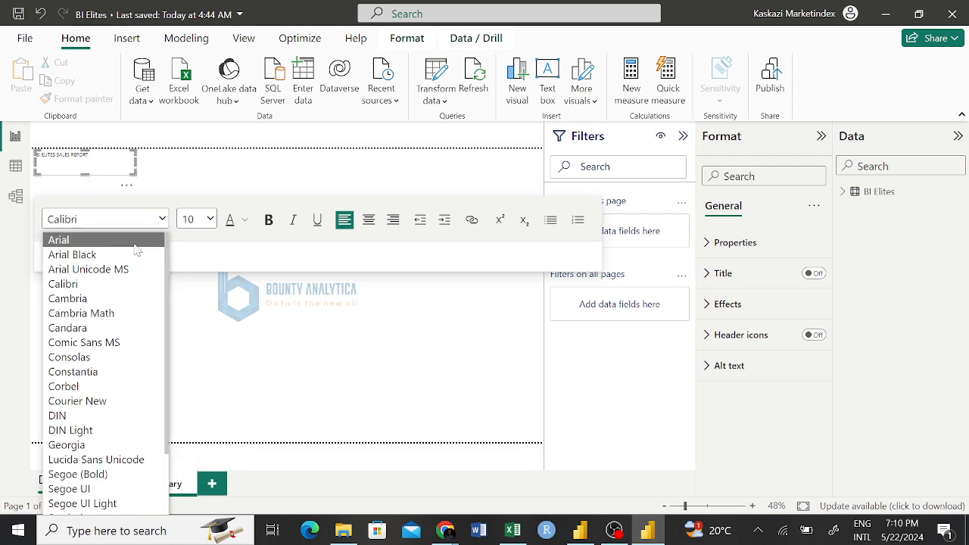
pyautogui.click(91, 372)
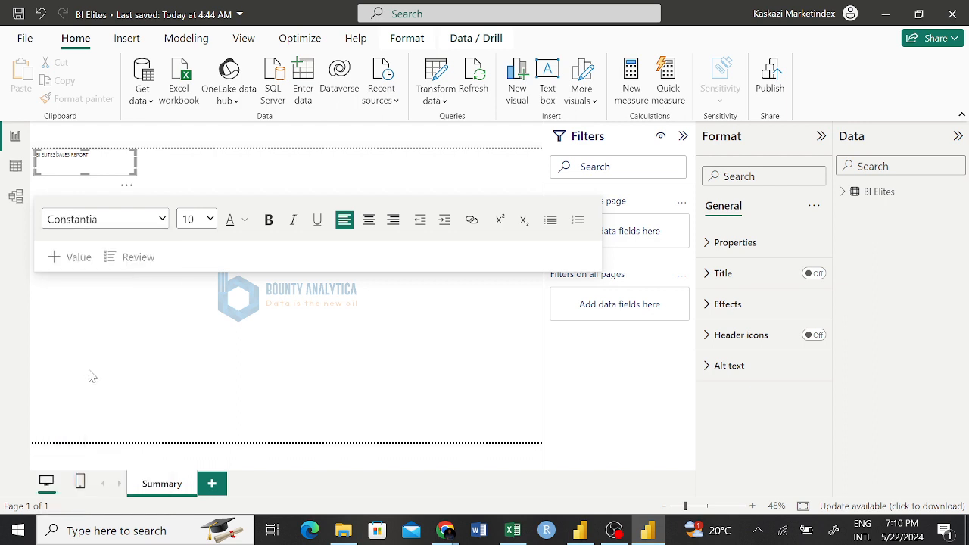
# - Select the whole "BI ELITES SALES REPORT" title, try Courier New on it, and settle on the Georgia font
pyautogui.moveTo(89, 154); pyautogui.dragTo(33, 167)
pyautogui.click(141, 220)
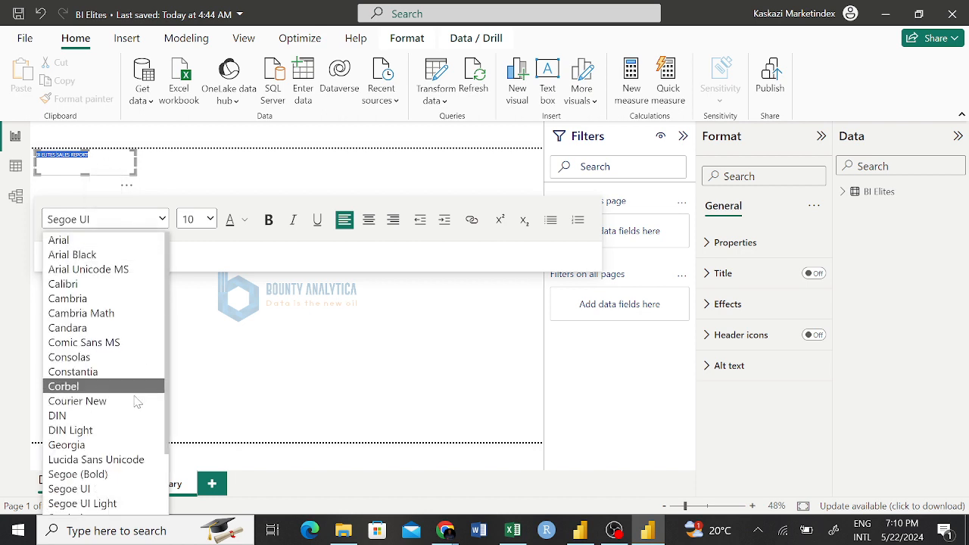
pyautogui.click(91, 402)
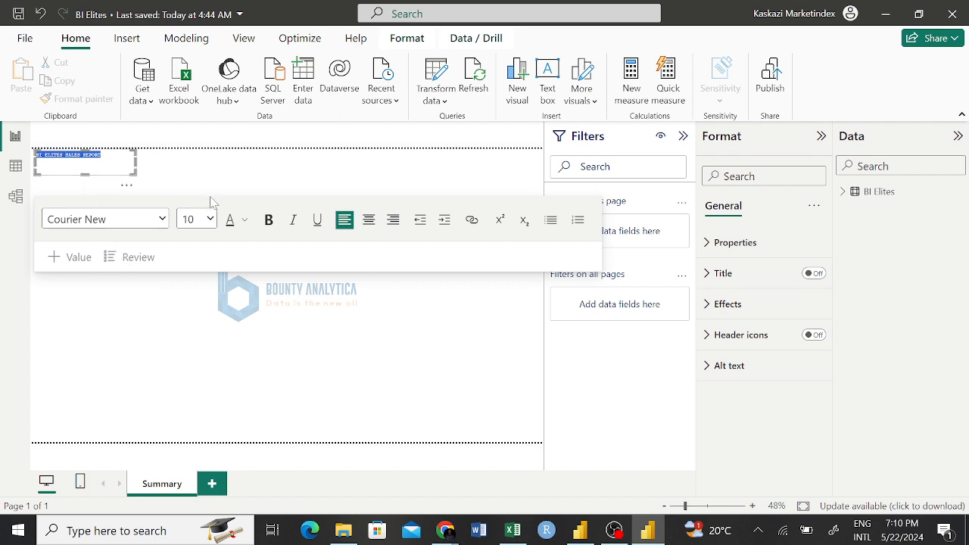
pyautogui.click(157, 221)
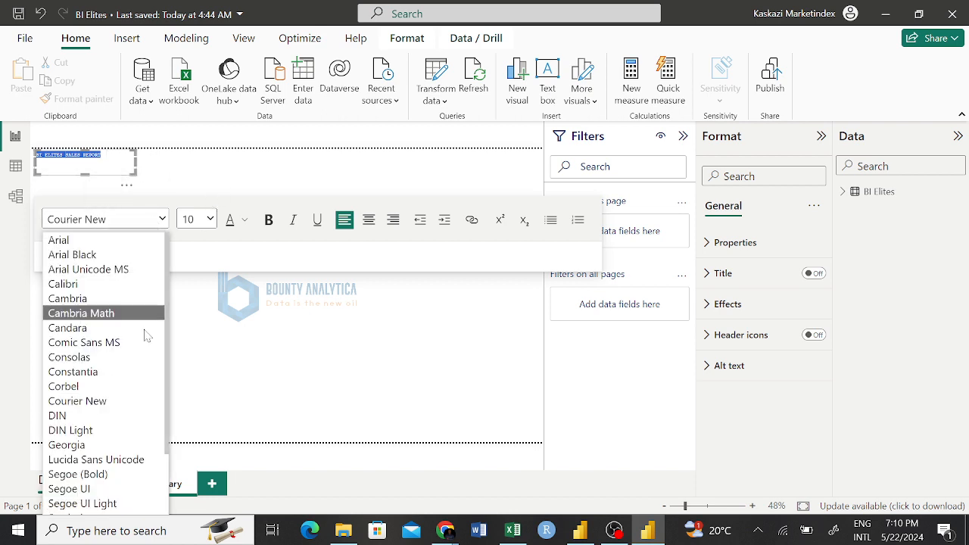
pyautogui.scroll(-2, 110, 438)
pyautogui.click(99, 370)
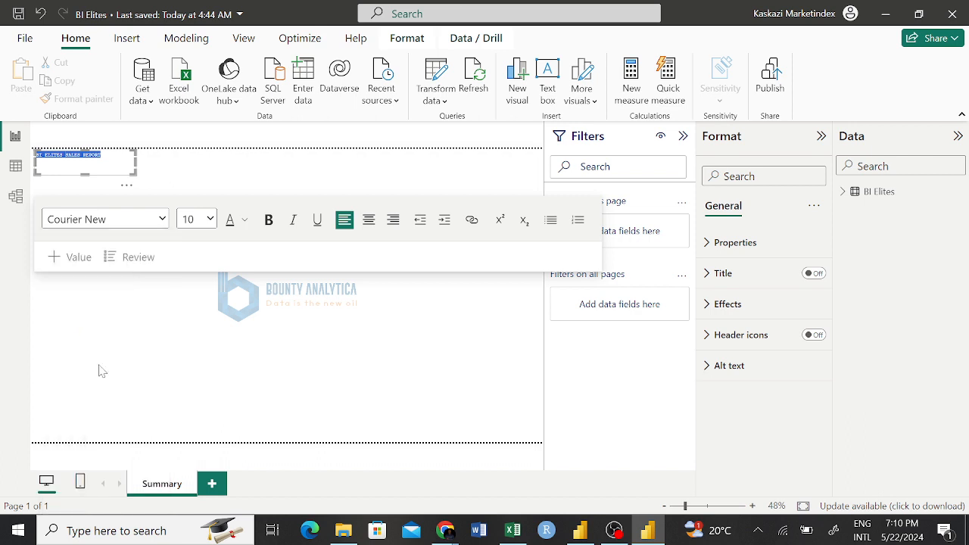
# - Set the selected title text to font size 16 and make it bold
pyautogui.click(203, 220)
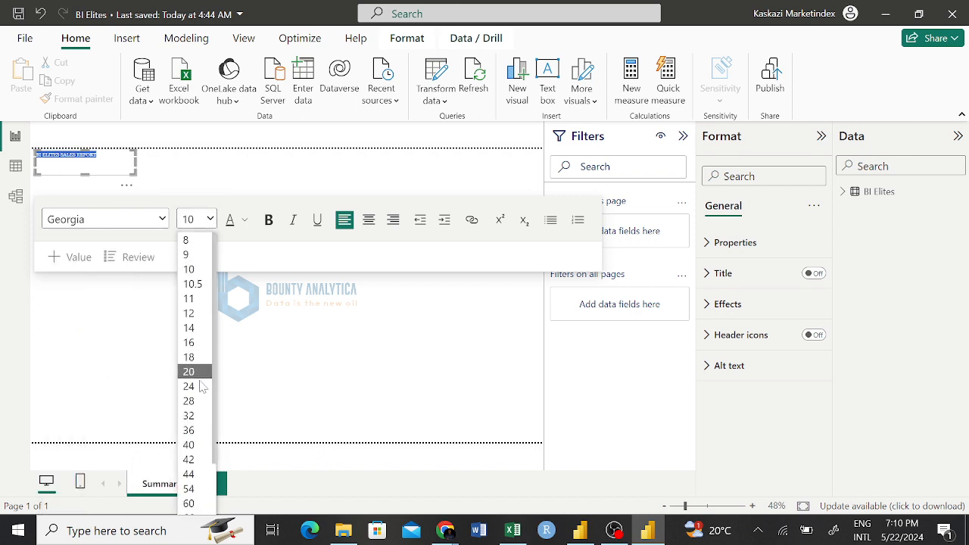
pyautogui.click(193, 355)
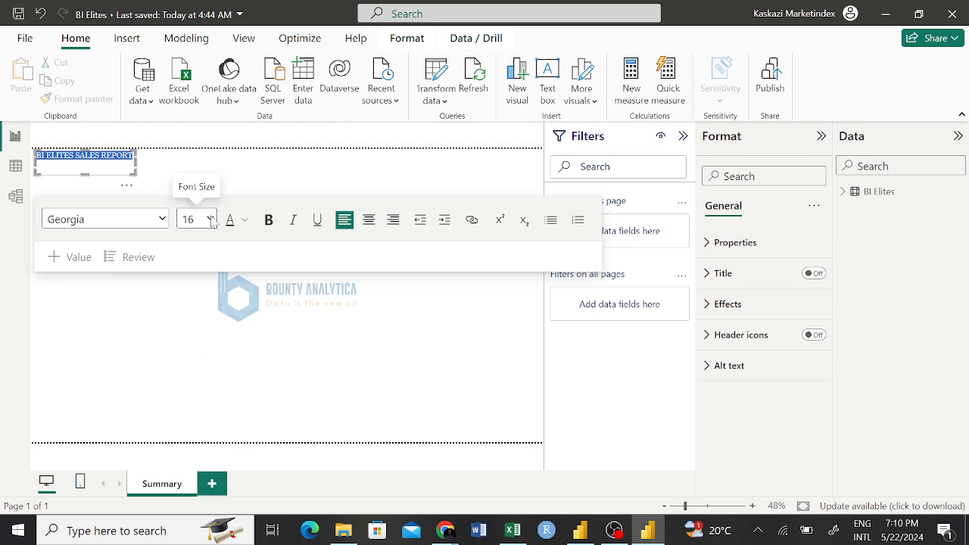
pyautogui.click(268, 220)
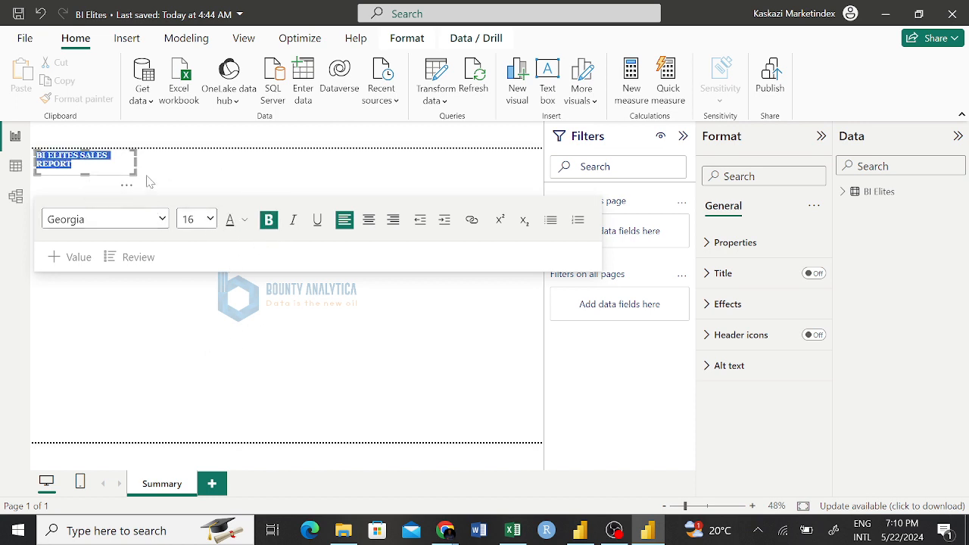
# - Widen the title text box so the title fits on one line and reduce its height to fit the text
pyautogui.moveTo(134, 160); pyautogui.dragTo(145, 167)
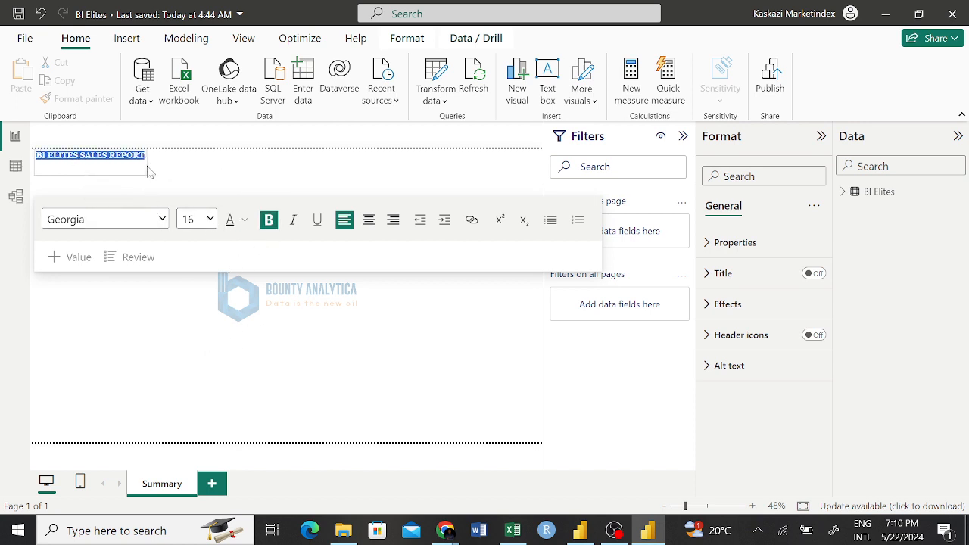
pyautogui.click(128, 195)
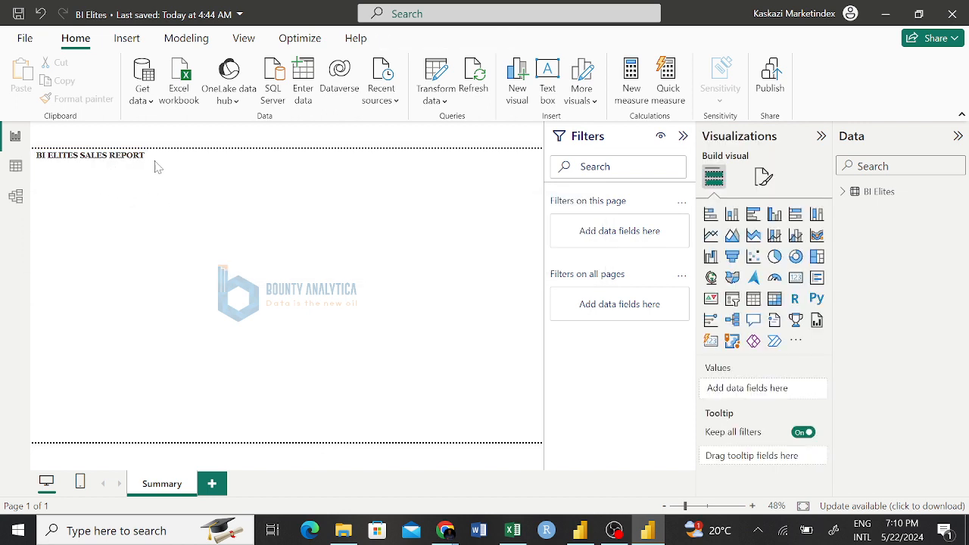
pyautogui.click(138, 174)
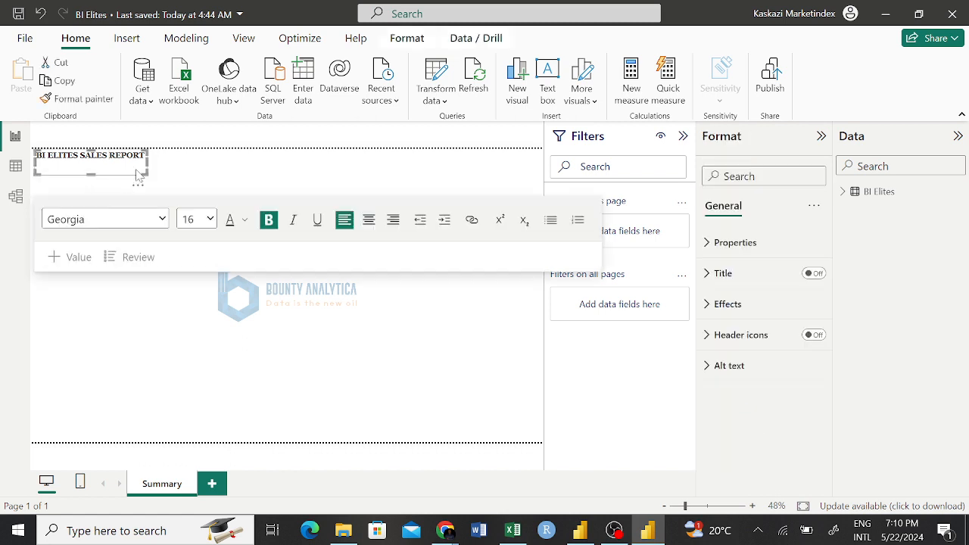
pyautogui.moveTo(91, 174); pyautogui.dragTo(96, 165)
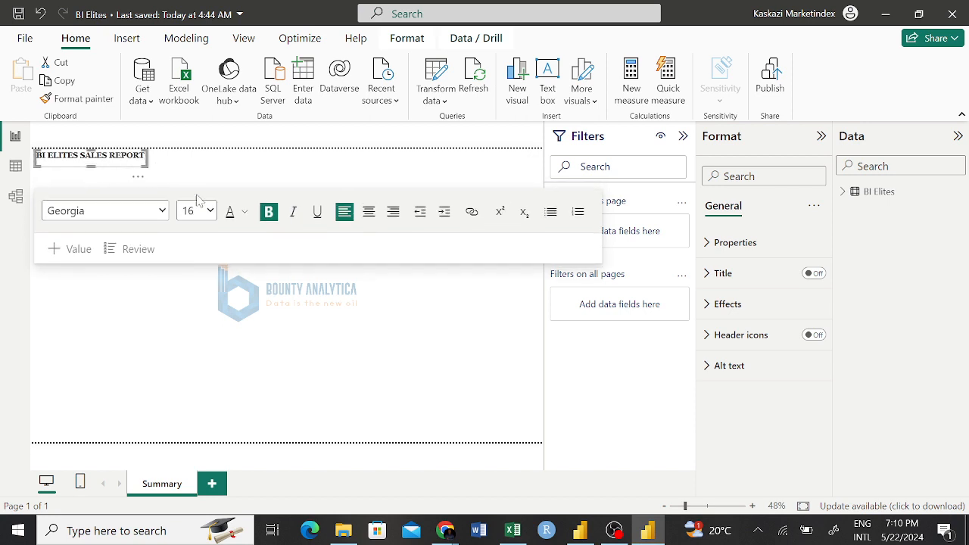
pyautogui.click(221, 256)
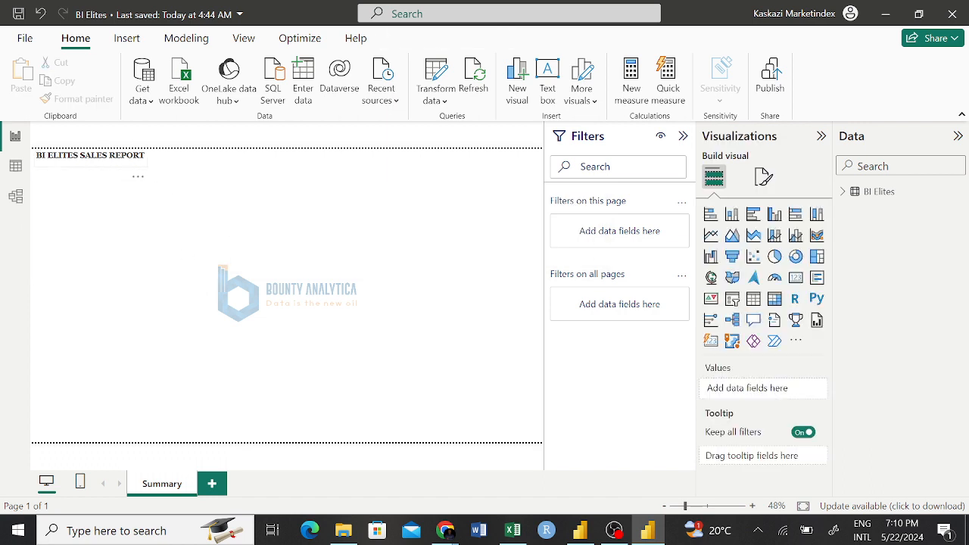
pyautogui.click(143, 159)
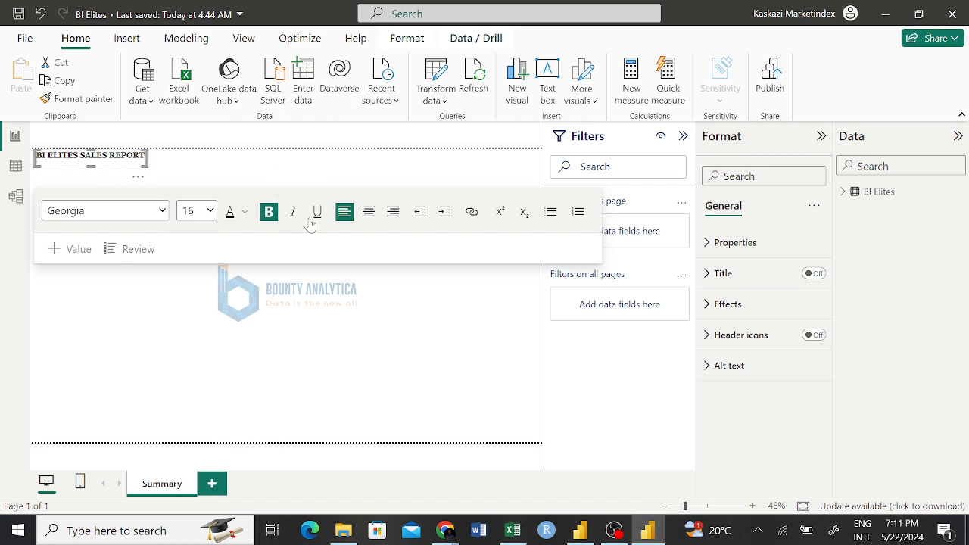
pyautogui.click(243, 212)
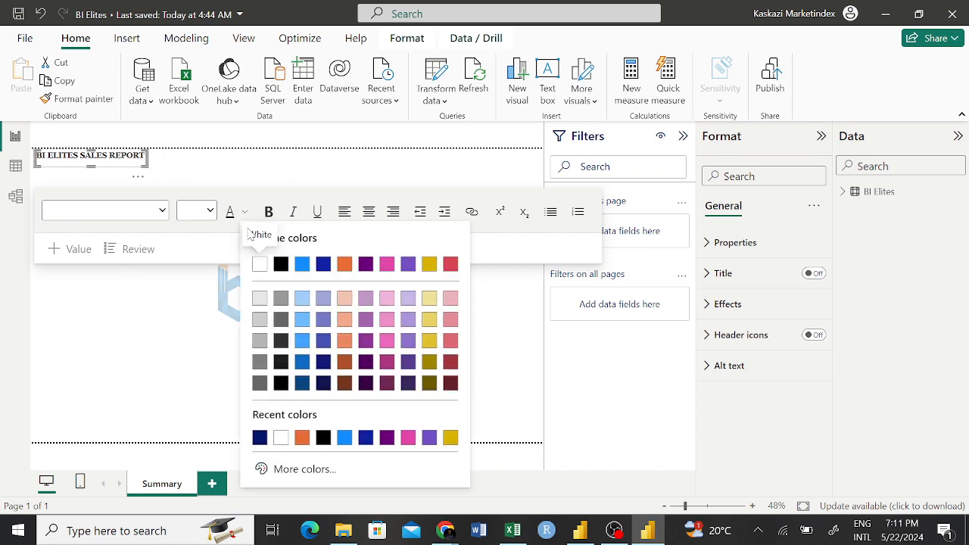
pyautogui.click(186, 168)
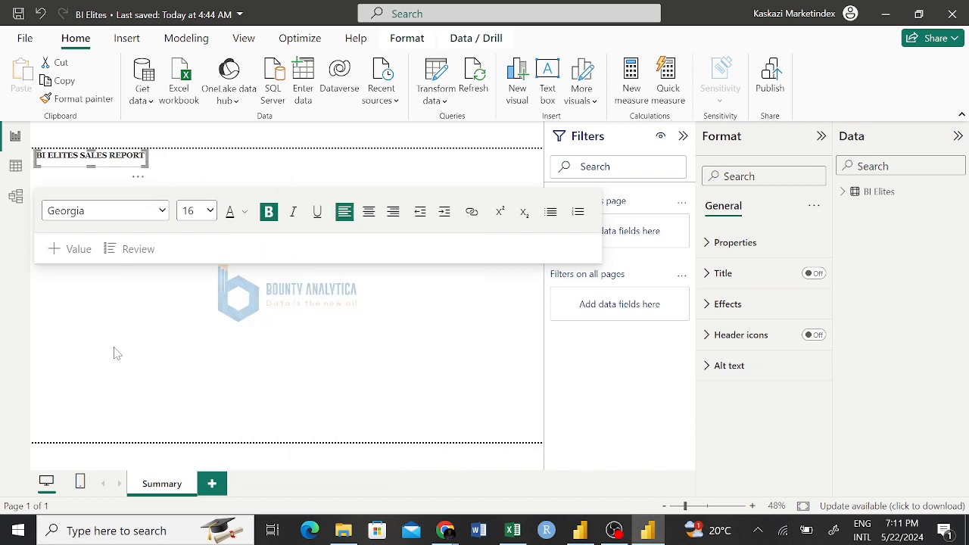
pyautogui.click(137, 331)
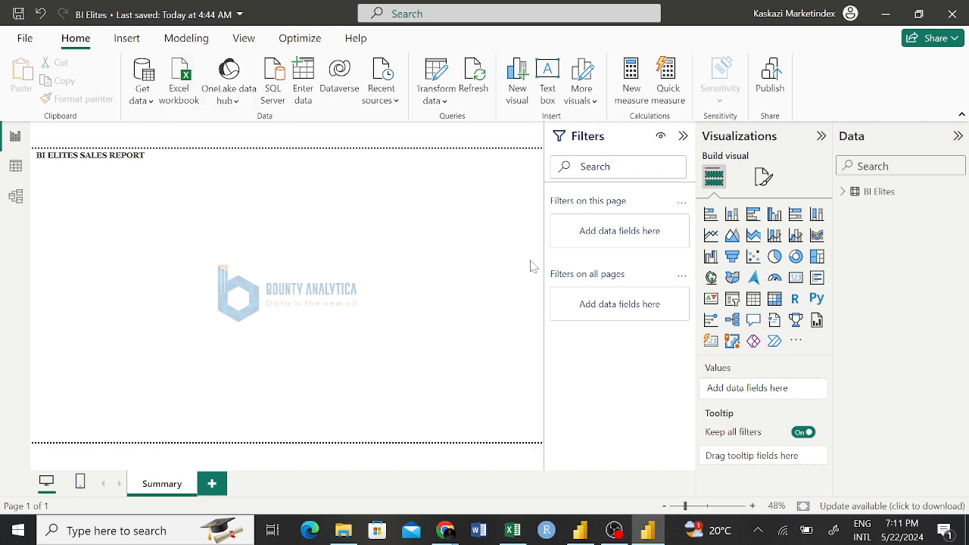
# - Show the BI Elites table in table view and look at its Geo Location column
pyautogui.click(18, 173)
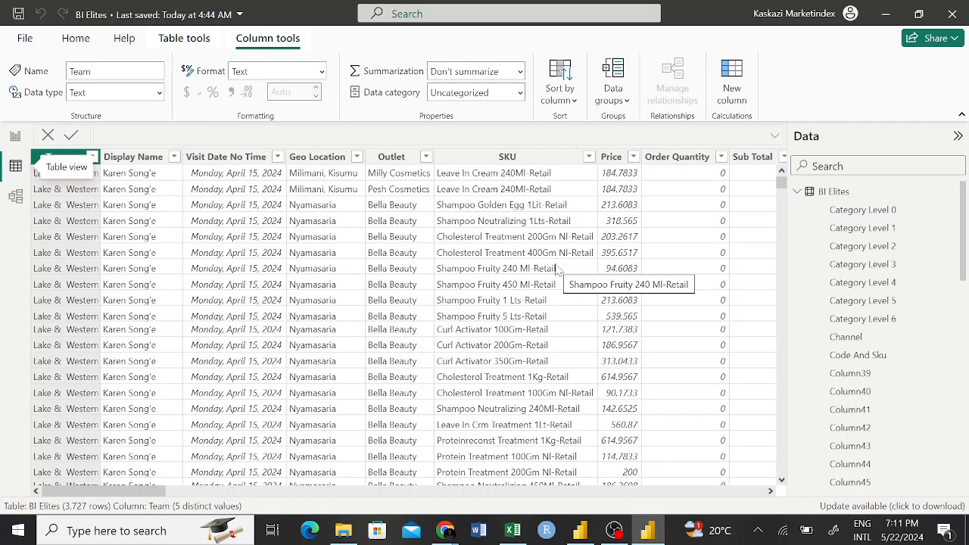
pyautogui.click(314, 300)
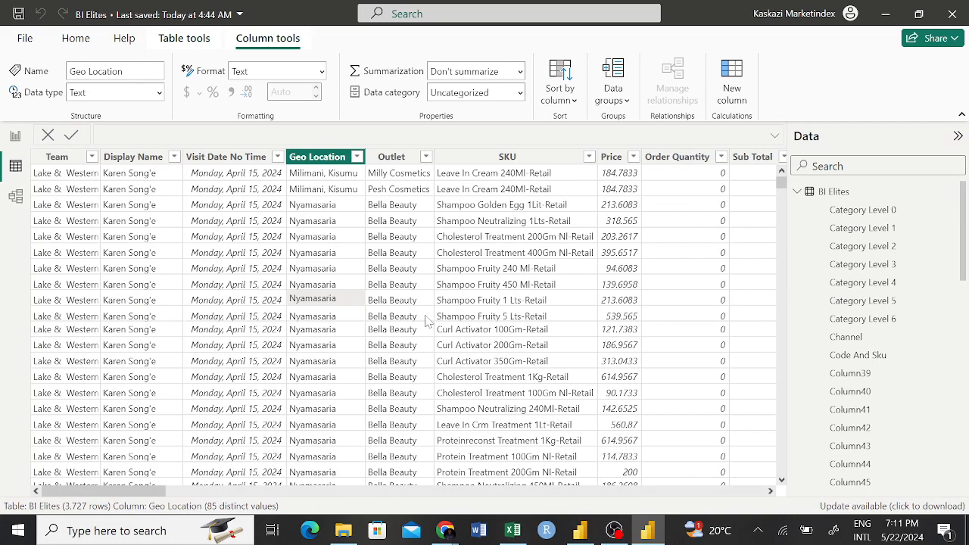
pyautogui.scroll(-1, 427, 322)
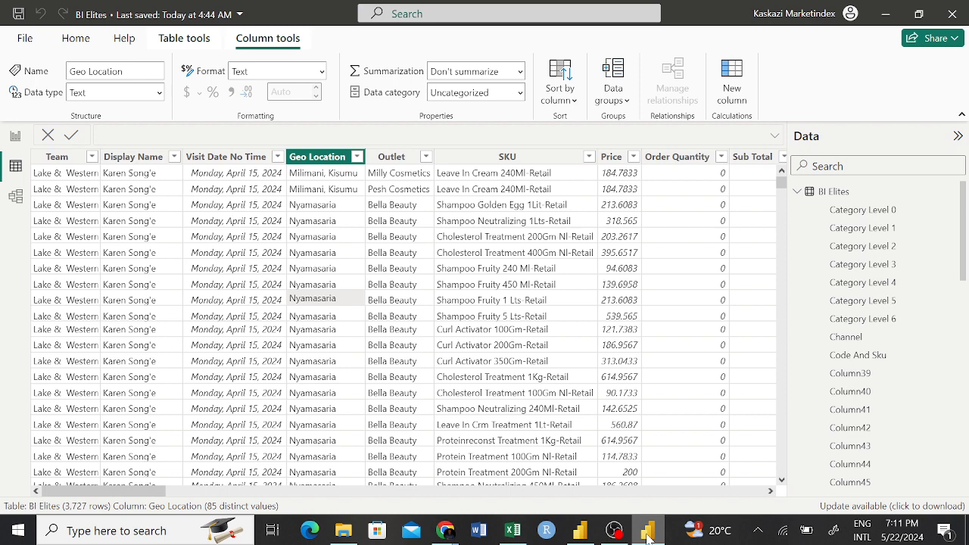
# - Close the extra untitled Power BI Desktop window without saving its changes
pyautogui.click(580, 530)
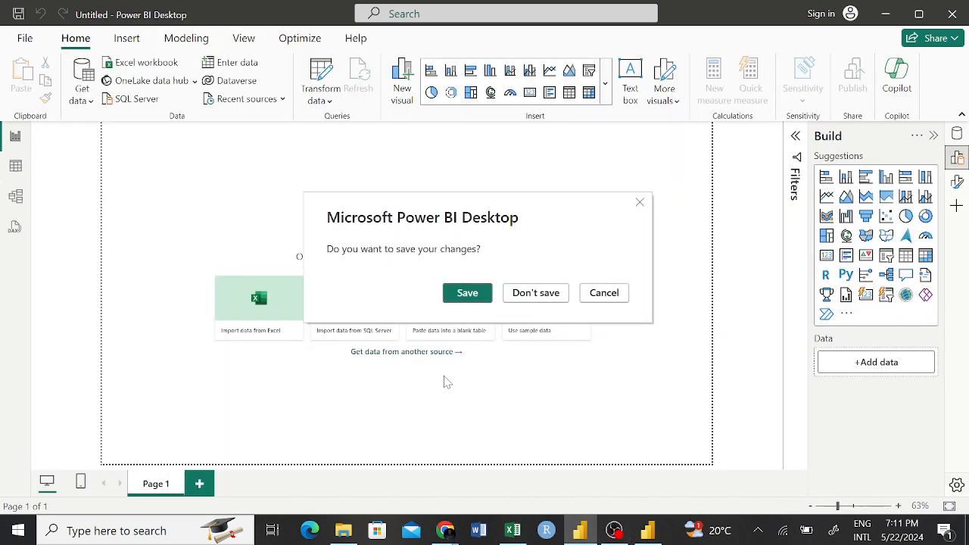
pyautogui.click(529, 299)
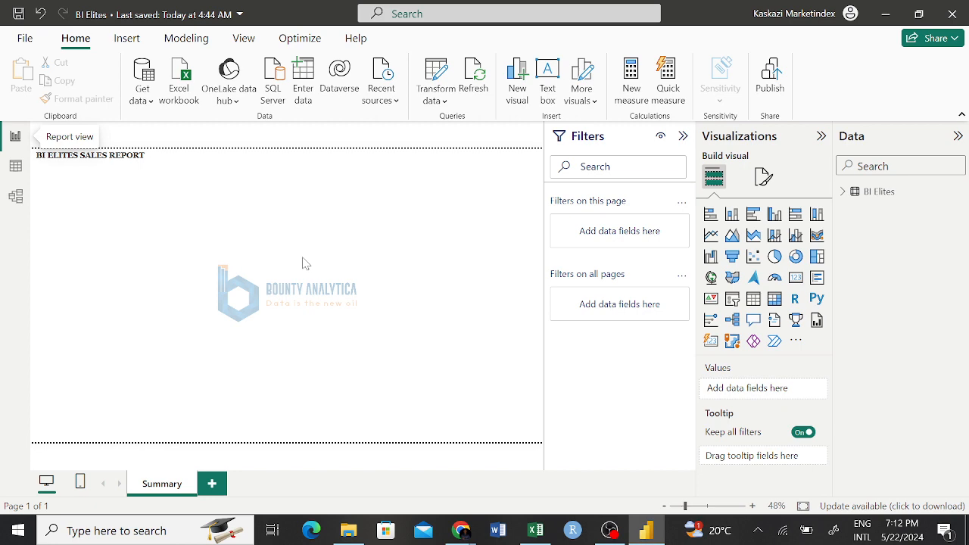
# - Switch to the BI Practice Data workbook in Excel and examine the Team, Display Name, Visit Date No Time and Geo Location columns
pyautogui.click(540, 531)
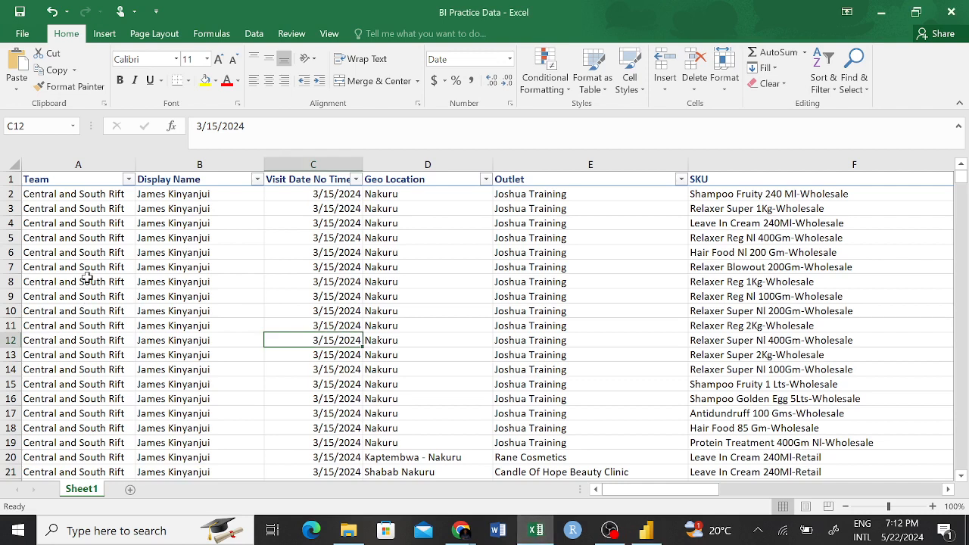
pyautogui.click(62, 180)
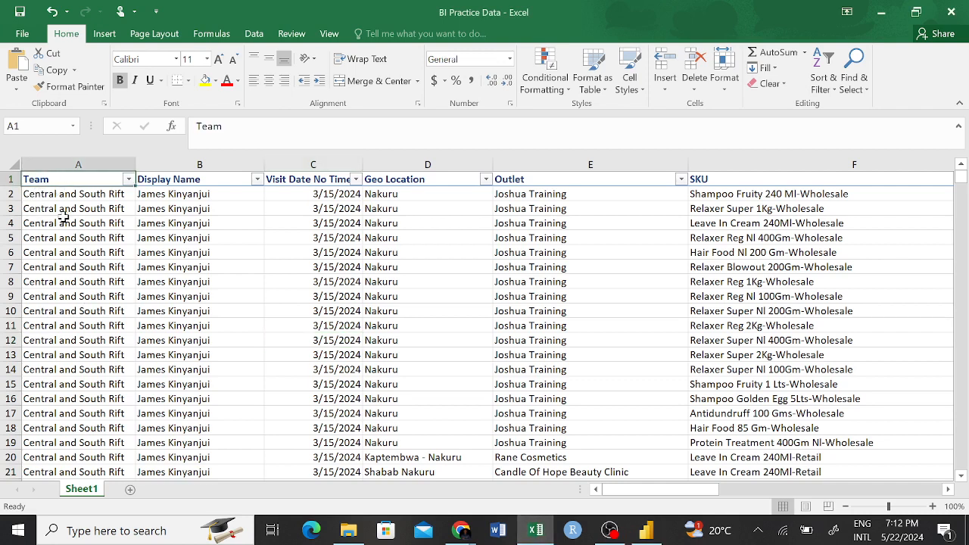
pyautogui.click(60, 165)
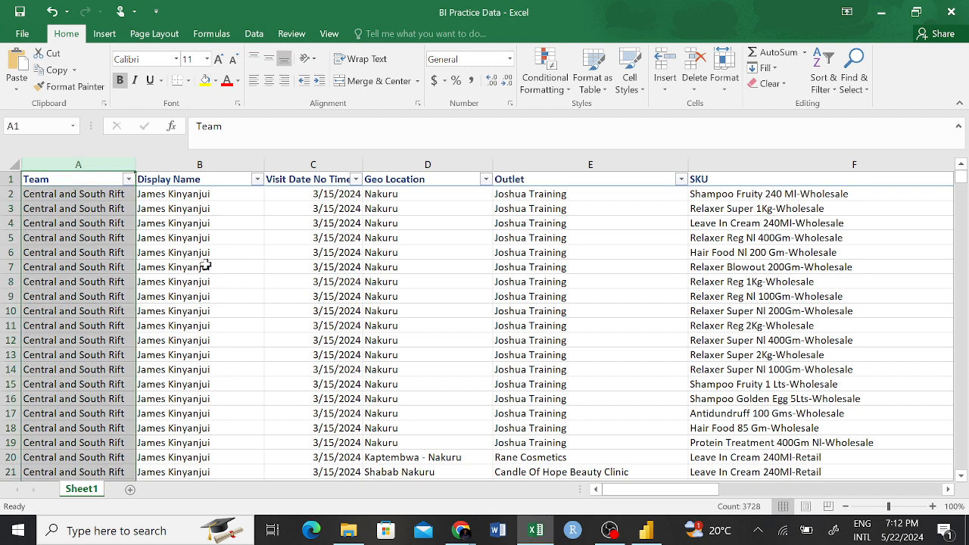
pyautogui.moveTo(136, 171); pyautogui.dragTo(185, 166)
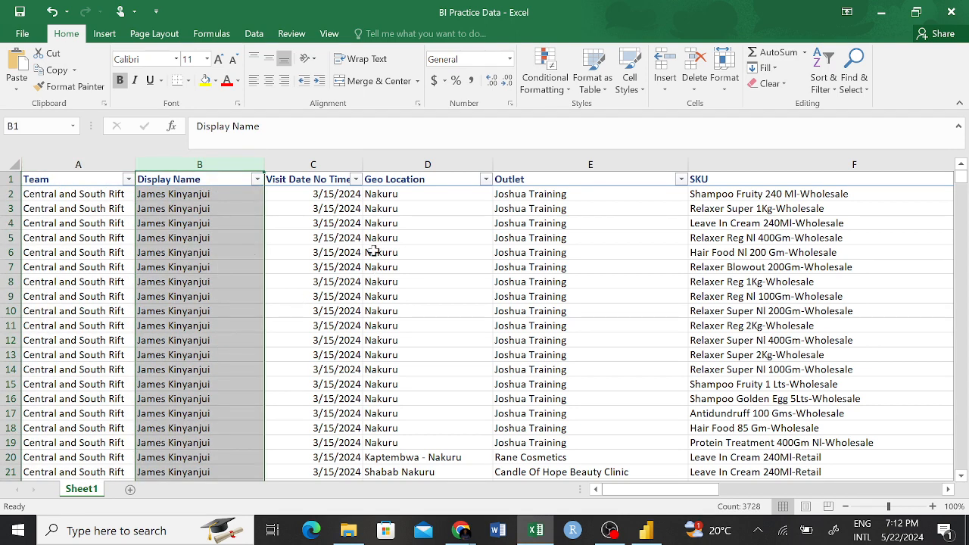
pyautogui.click(314, 162)
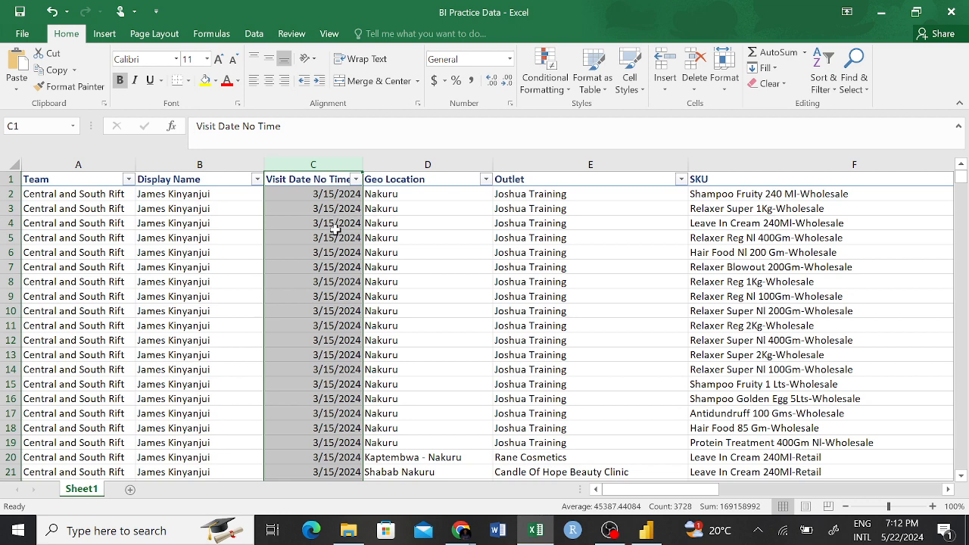
pyautogui.click(397, 164)
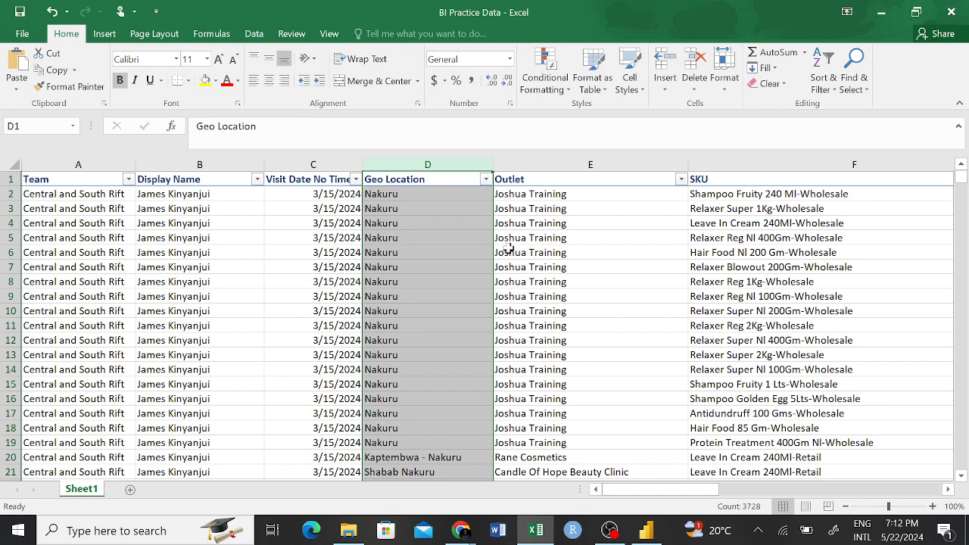
pyautogui.hscroll(2, 509, 250)
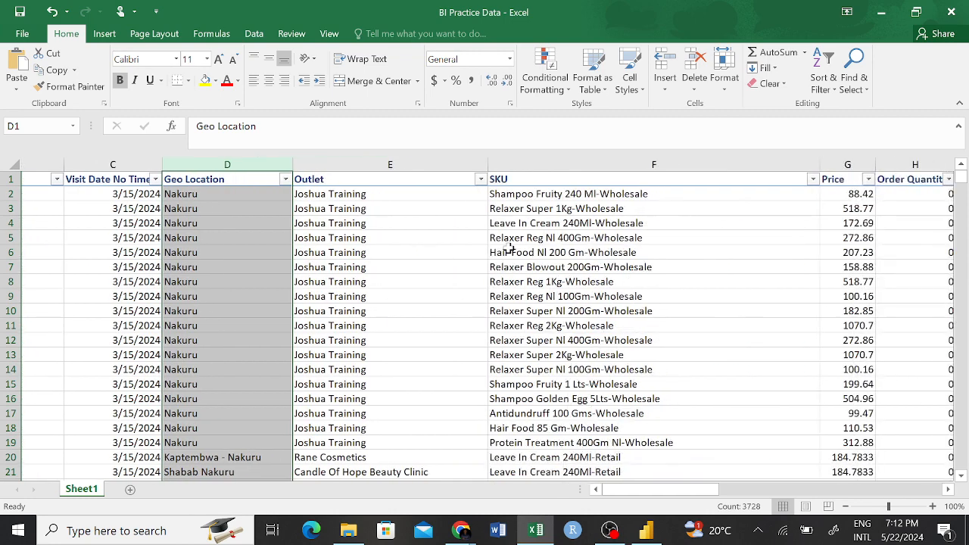
pyautogui.hscroll(-2, 509, 249)
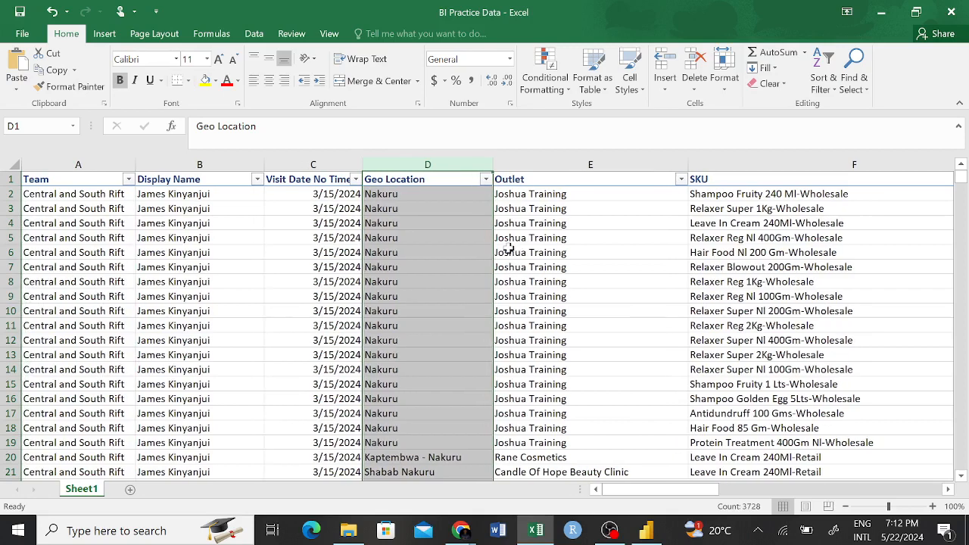
# - Switch back to Power BI and look through the BI Elites columns in table view, as far as Outlet Type and the empty columns
pyautogui.click(657, 539)
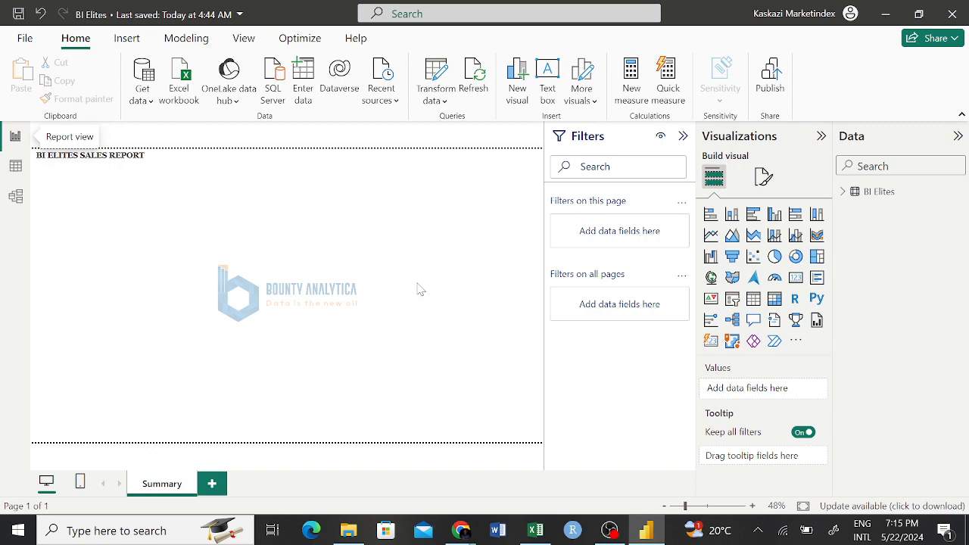
pyautogui.click(15, 167)
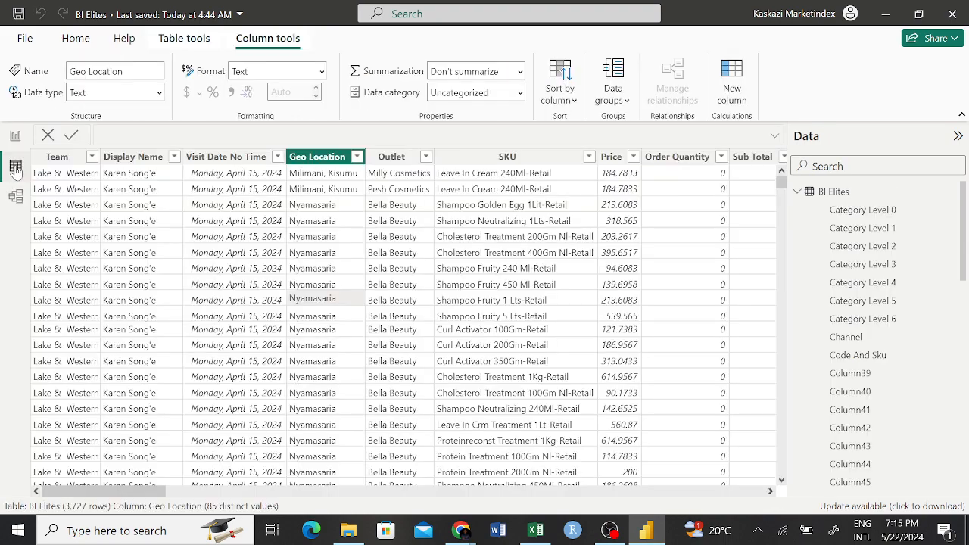
pyautogui.hscroll(5, 498, 298)
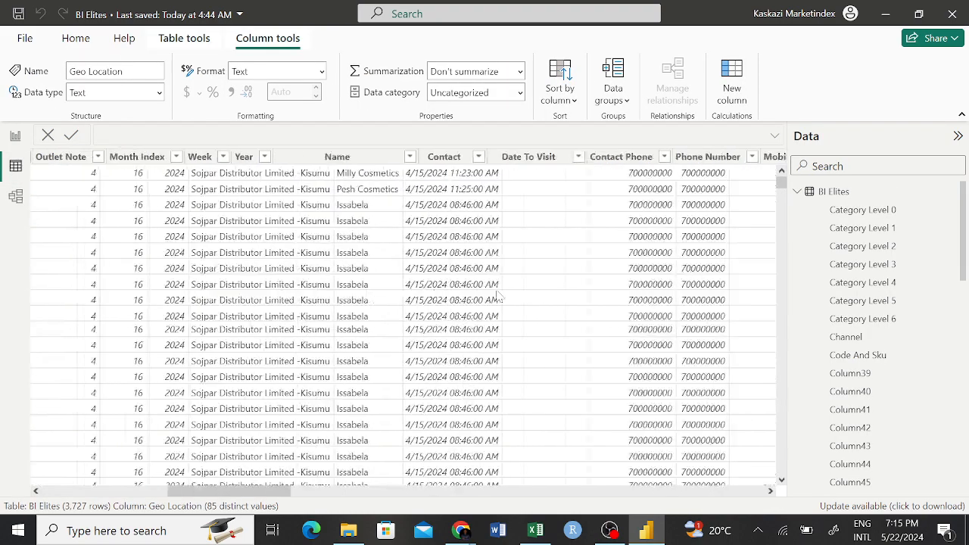
pyautogui.hscroll(15, 498, 298)
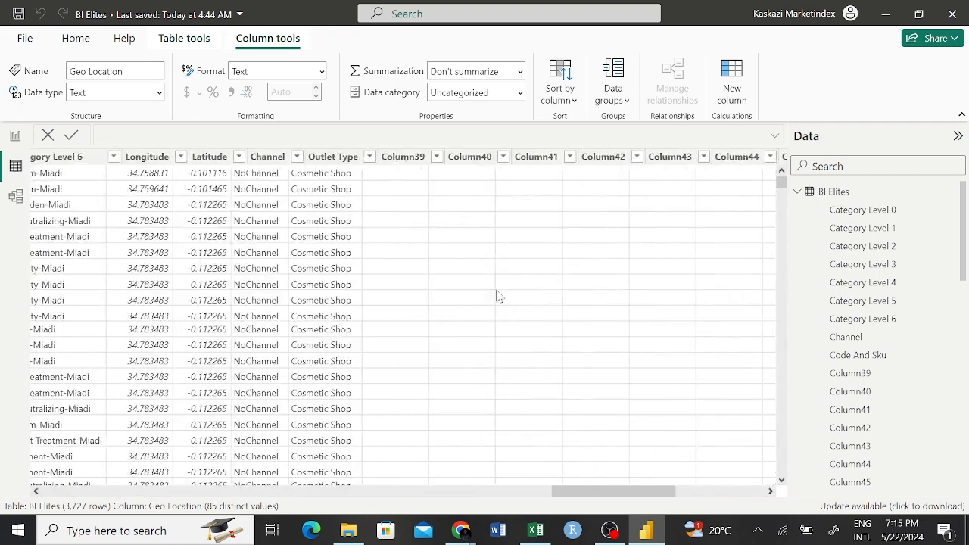
pyautogui.hscroll(-3, 498, 298)
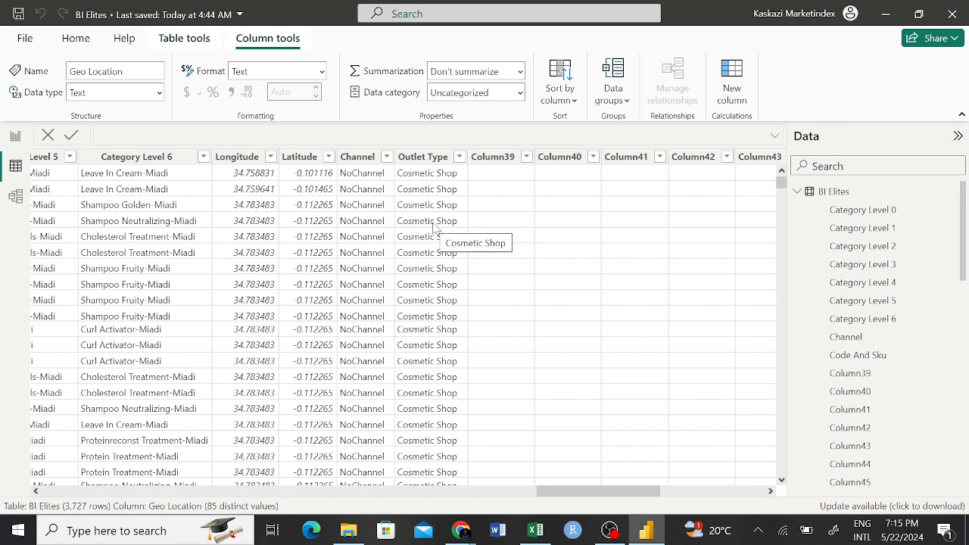
pyautogui.hscroll(-10, 436, 227)
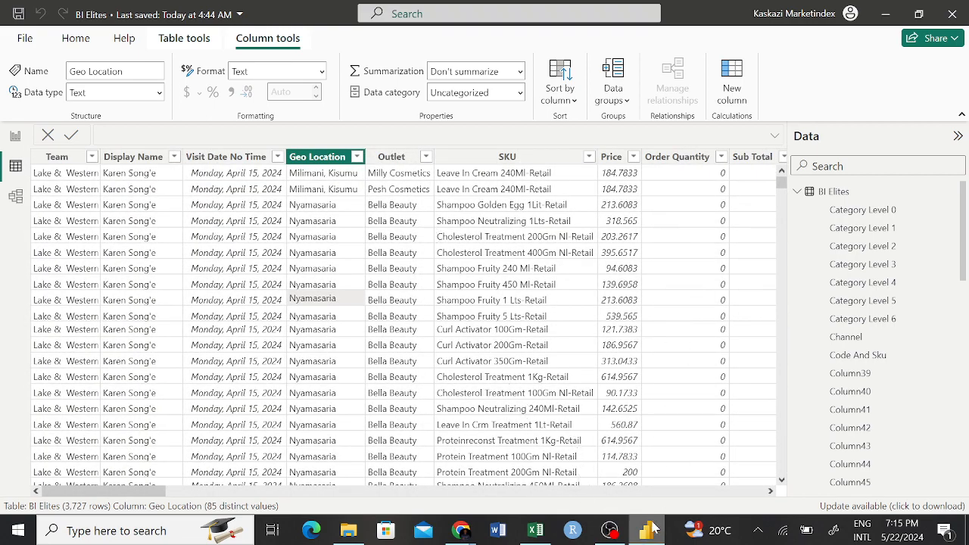
pyautogui.click(651, 530)
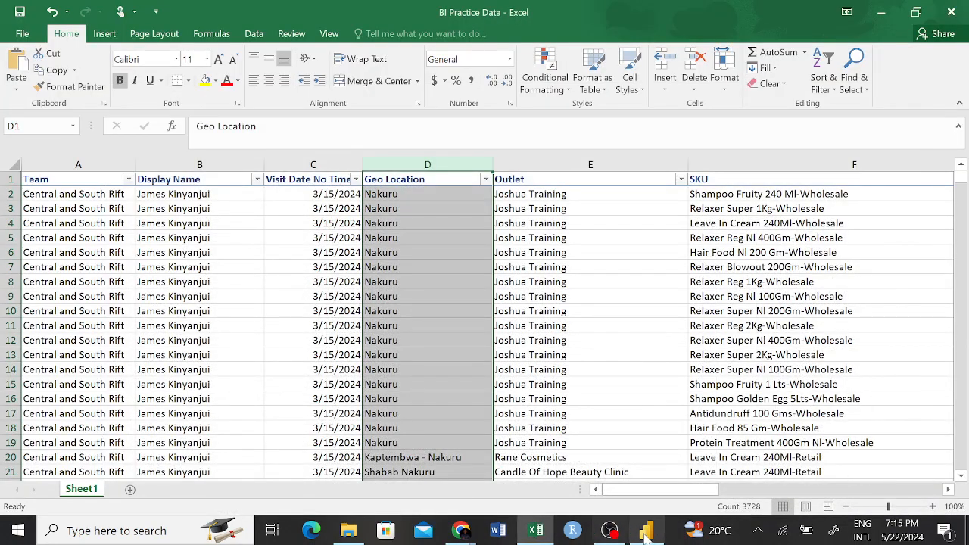
pyautogui.click(646, 532)
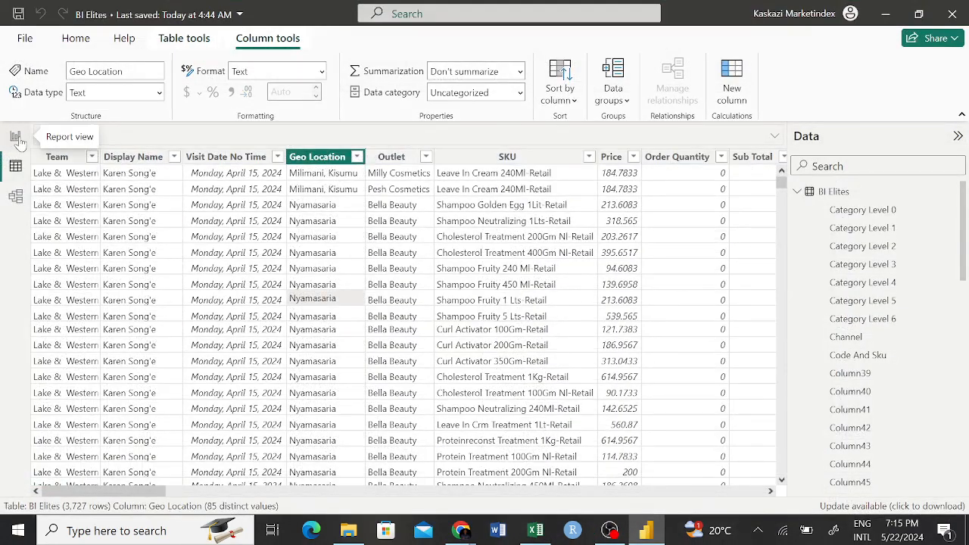
# - Return to the report view and look through the BI Elites fields down to Sub Total
pyautogui.click(16, 138)
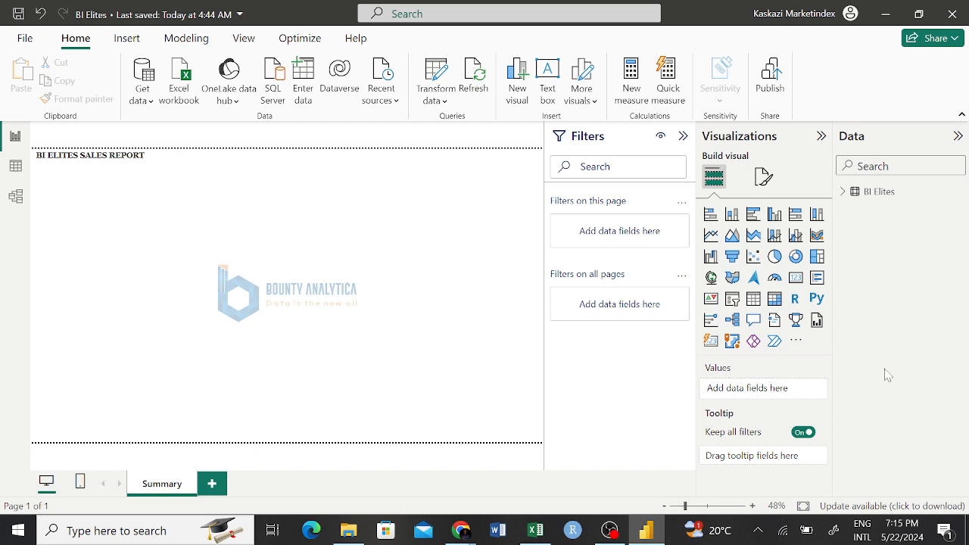
pyautogui.click(845, 198)
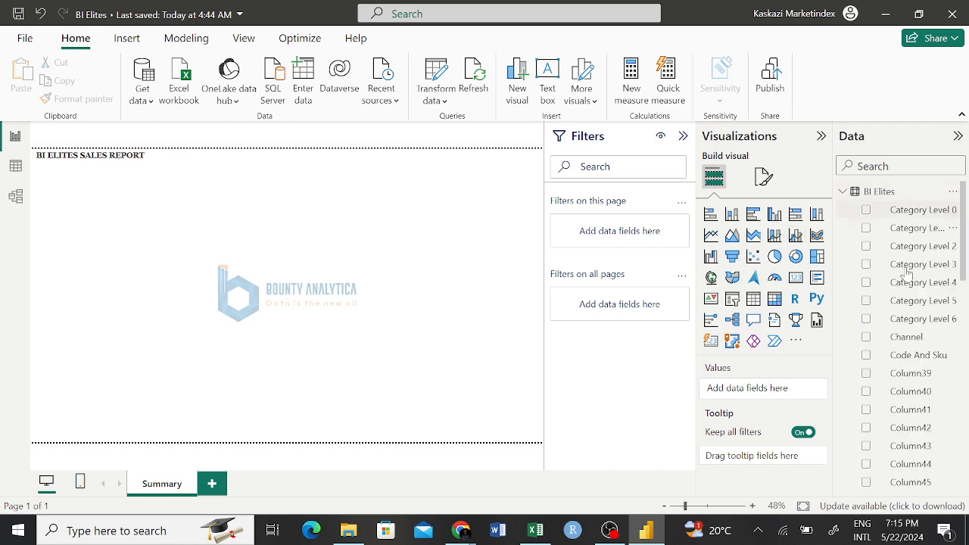
pyautogui.scroll(-5, 935, 309)
pyautogui.scroll(-5, 936, 309)
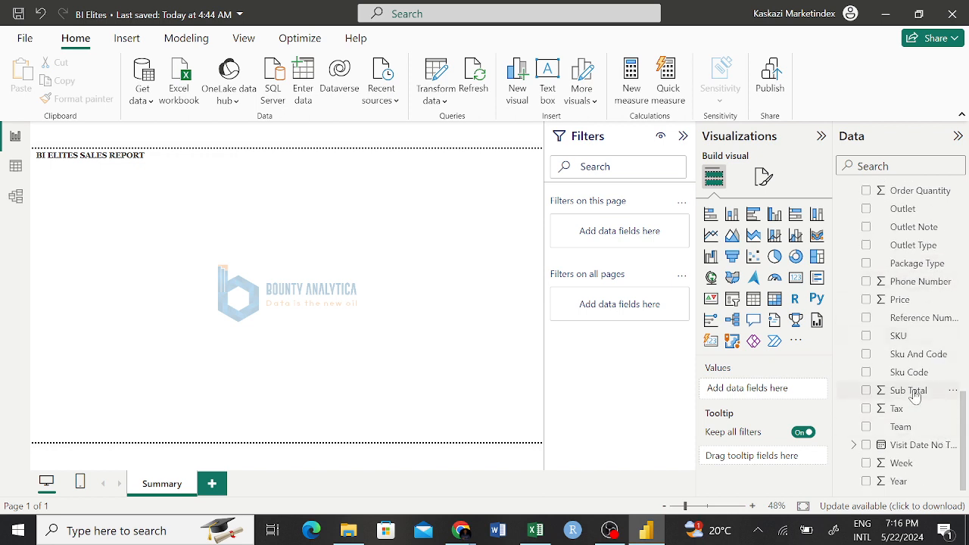
# - Try out a column chart of Sub Total on the Summary page and remove the chart again
pyautogui.moveTo(244, 247); pyautogui.dragTo(244, 243)
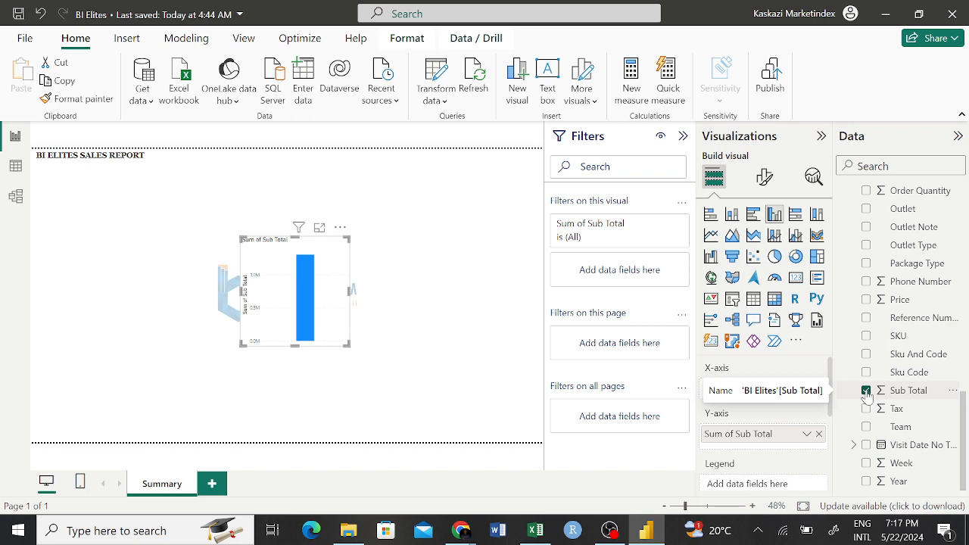
pyautogui.click(866, 390)
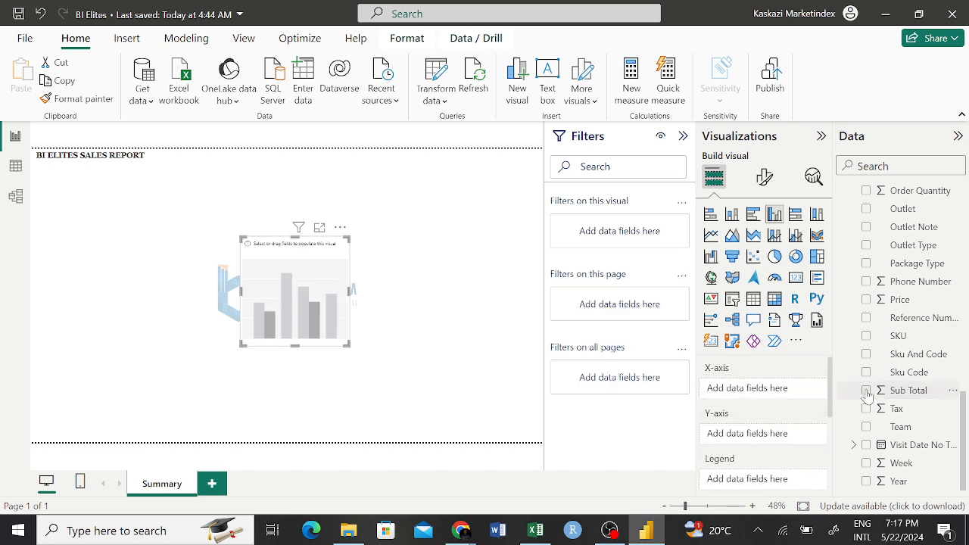
pyautogui.click(340, 227)
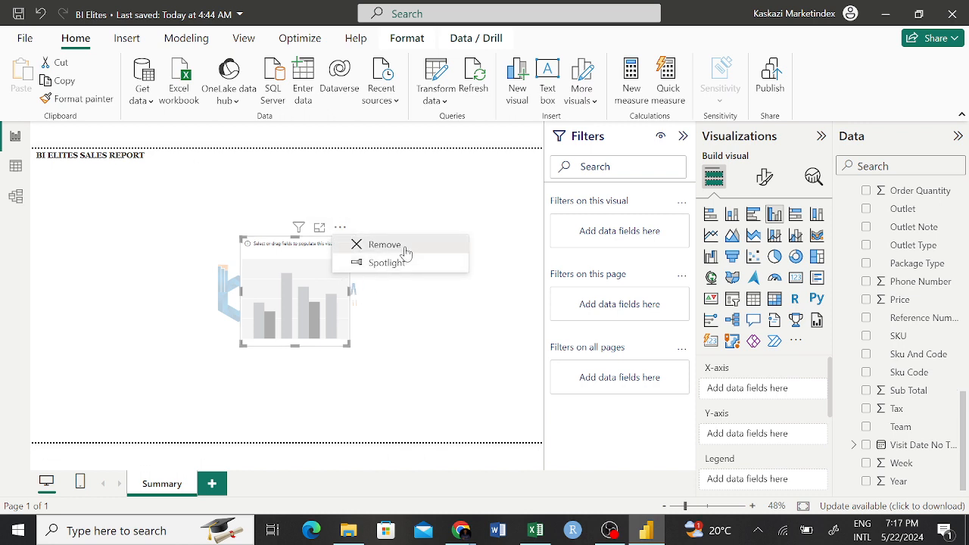
pyautogui.click(406, 252)
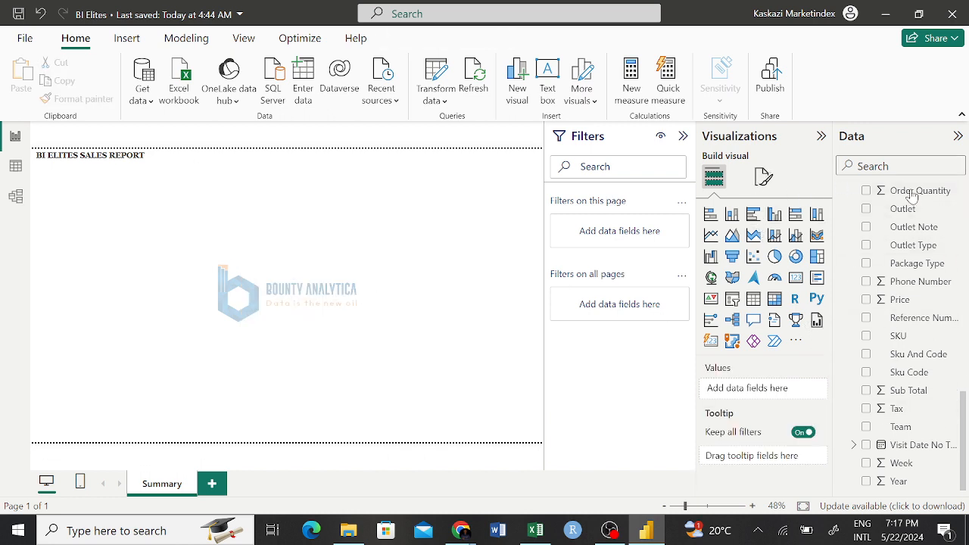
# - Examine the full field list of the BI Elites table and collapse it
pyautogui.scroll(10, 931, 255)
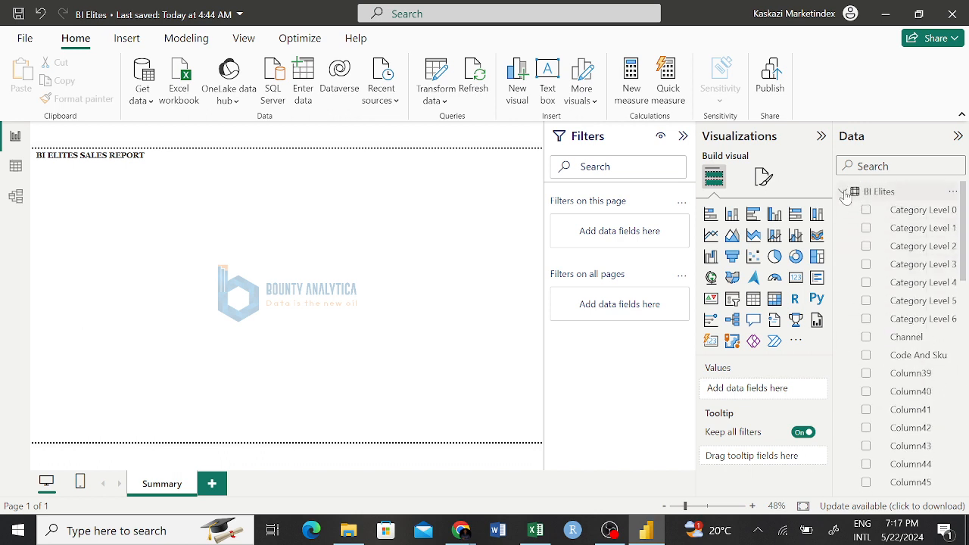
pyautogui.click(843, 193)
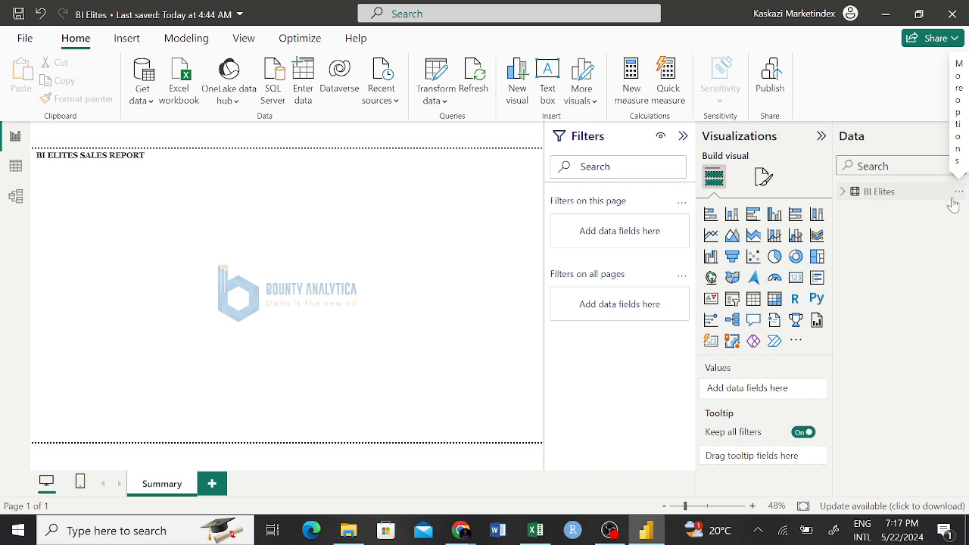
pyautogui.click(843, 194)
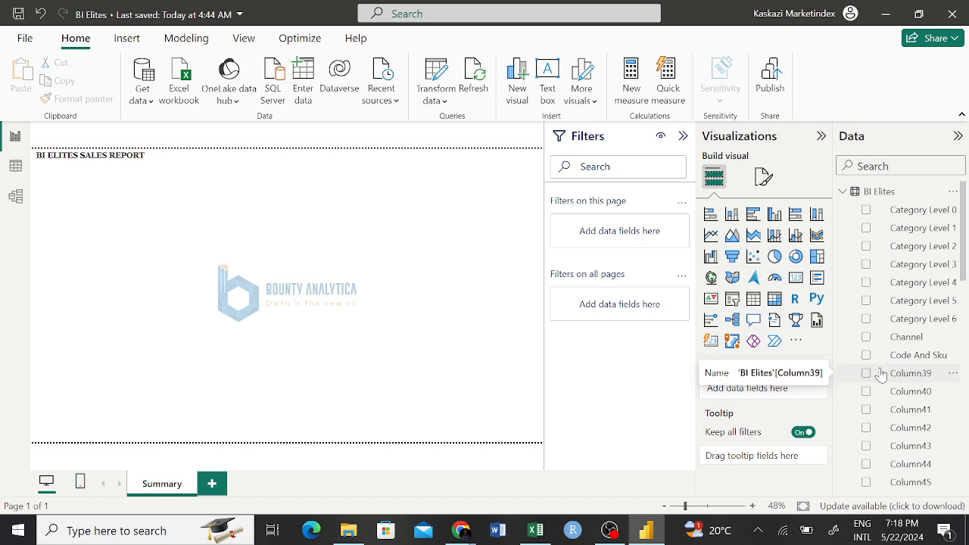
pyautogui.scroll(-10, 893, 335)
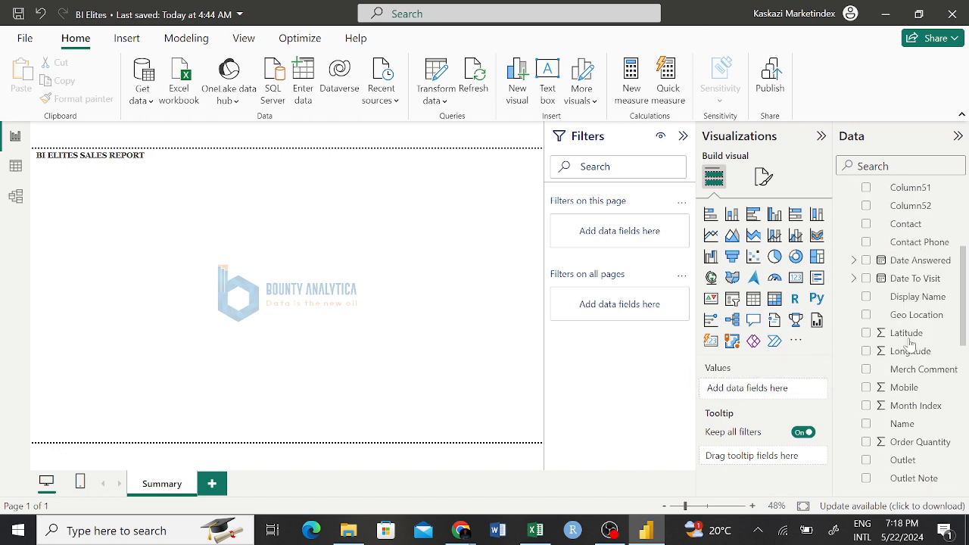
pyautogui.scroll(10, 909, 299)
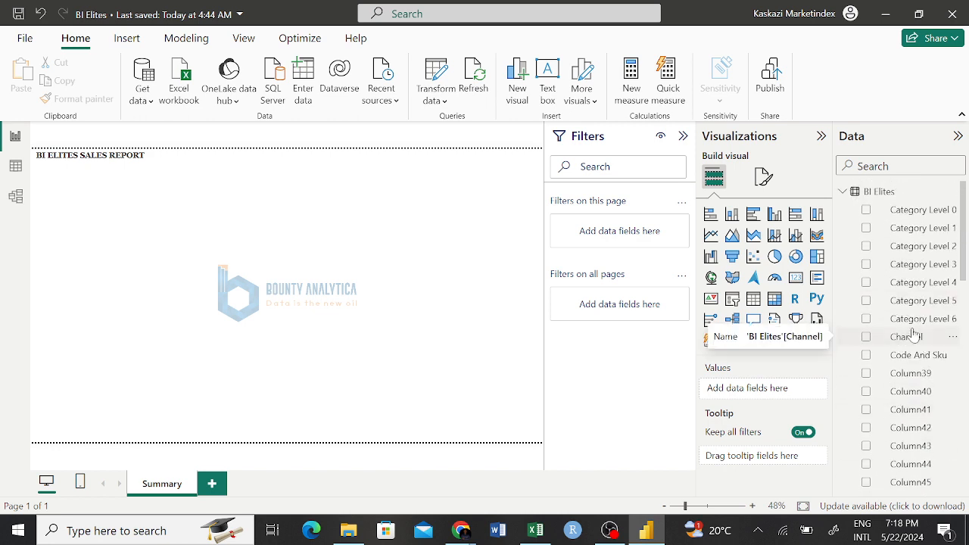
pyautogui.click(843, 192)
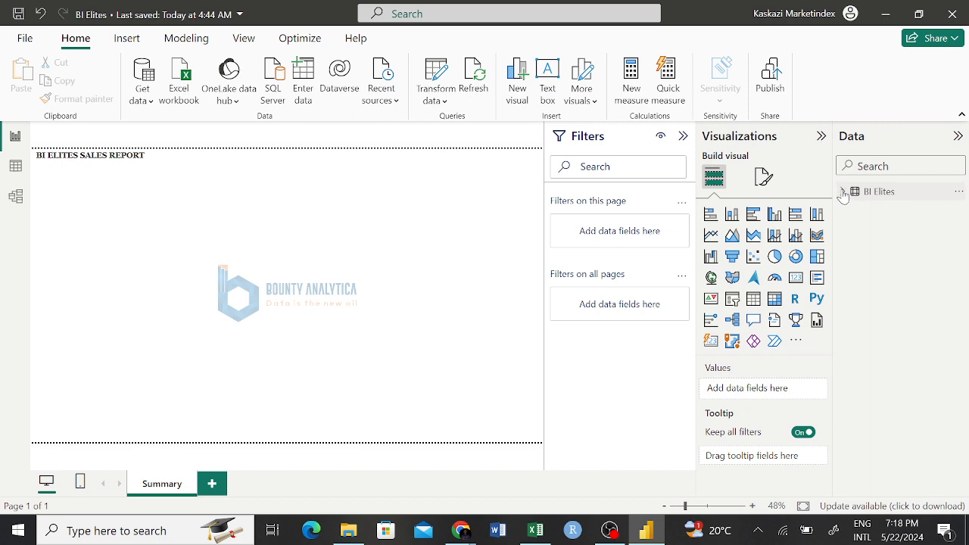
pyautogui.click(843, 192)
pyautogui.scroll(-10, 938, 310)
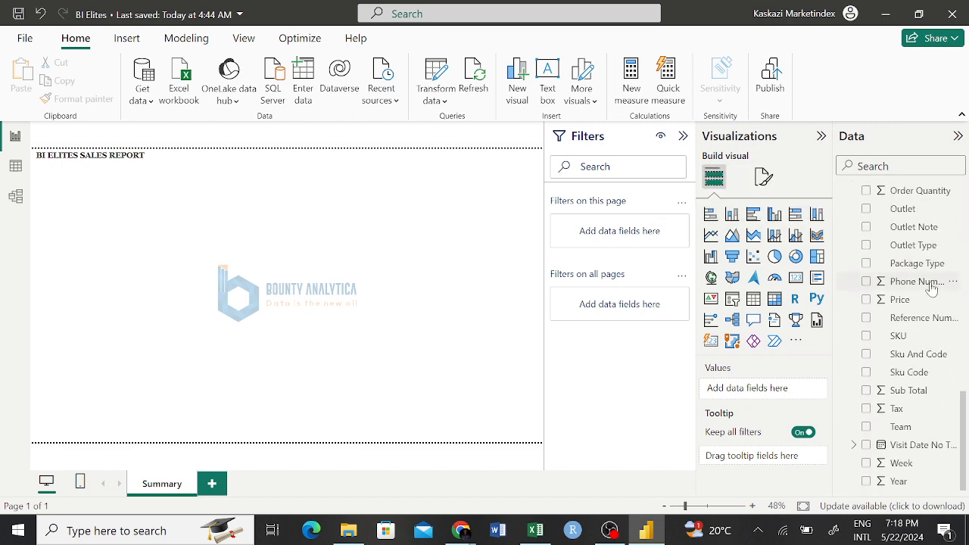
pyautogui.scroll(10, 932, 288)
pyautogui.scroll(-3, 884, 239)
pyautogui.scroll(3, 884, 239)
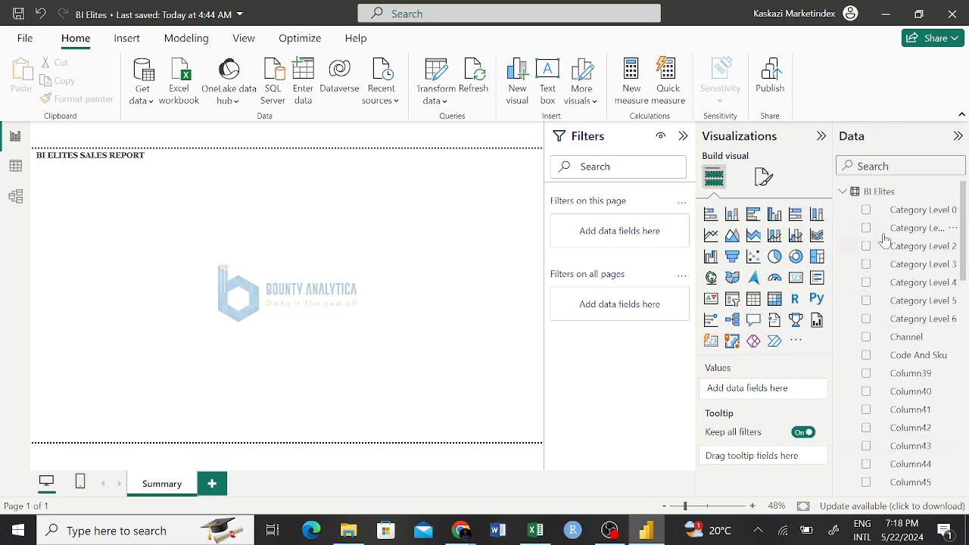
pyautogui.click(843, 191)
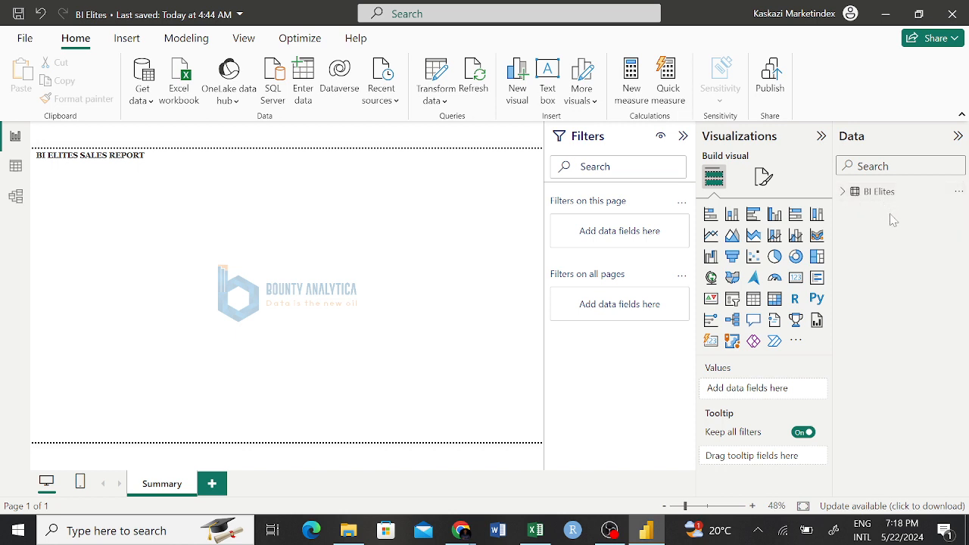
# - Add a new measure named Total Sales to the BI Elites table and start entering its formula
pyautogui.click(959, 193)
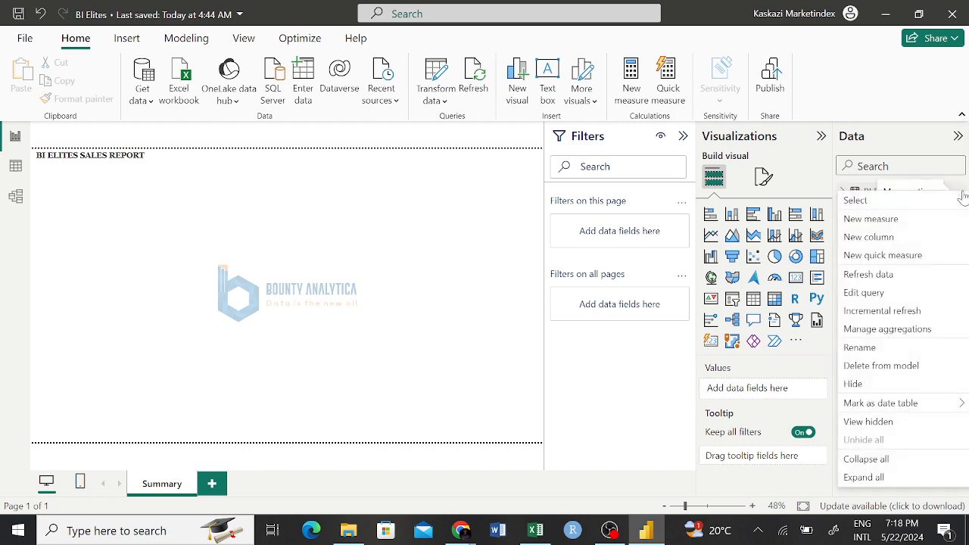
pyautogui.click(906, 223)
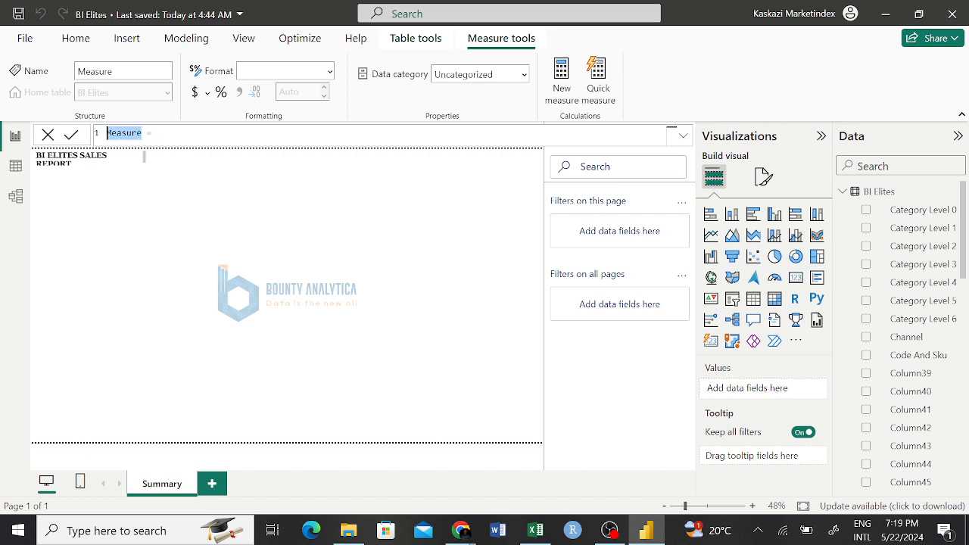
pyautogui.write('tOA')
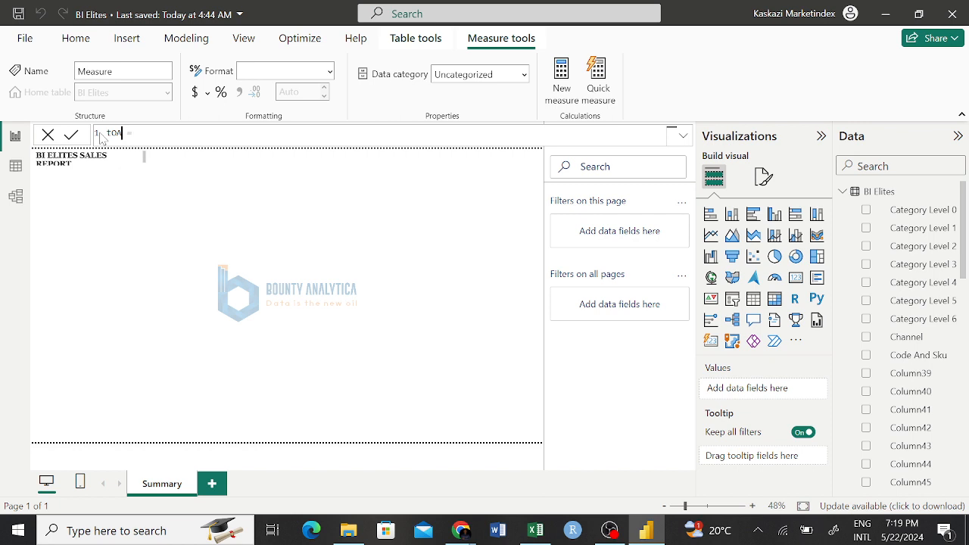
pyautogui.press('BackSpace')
pyautogui.press('BackSpace')
pyautogui.press('BackSpace')
pyautogui.write('Total Sales')
pyautogui.press('End')
pyautogui.write('b')
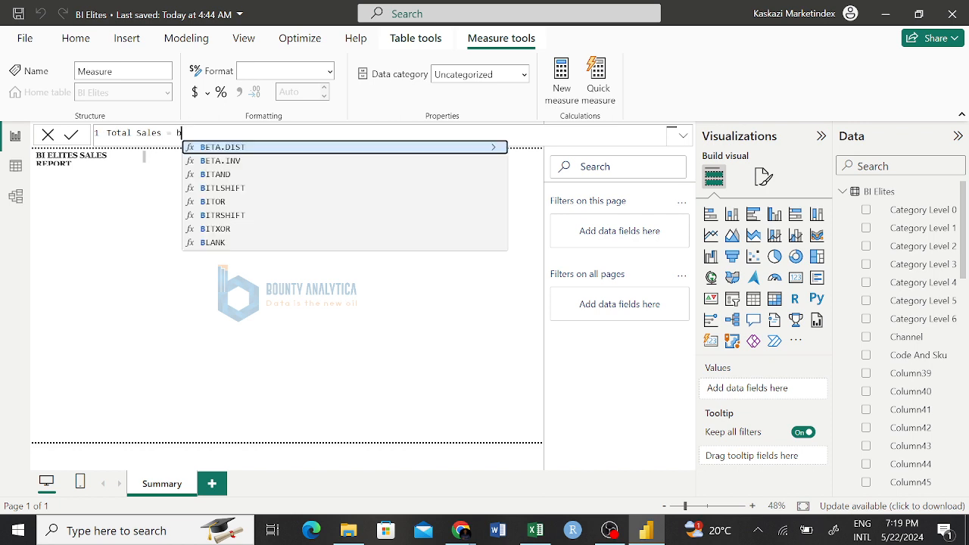
pyautogui.write('i')
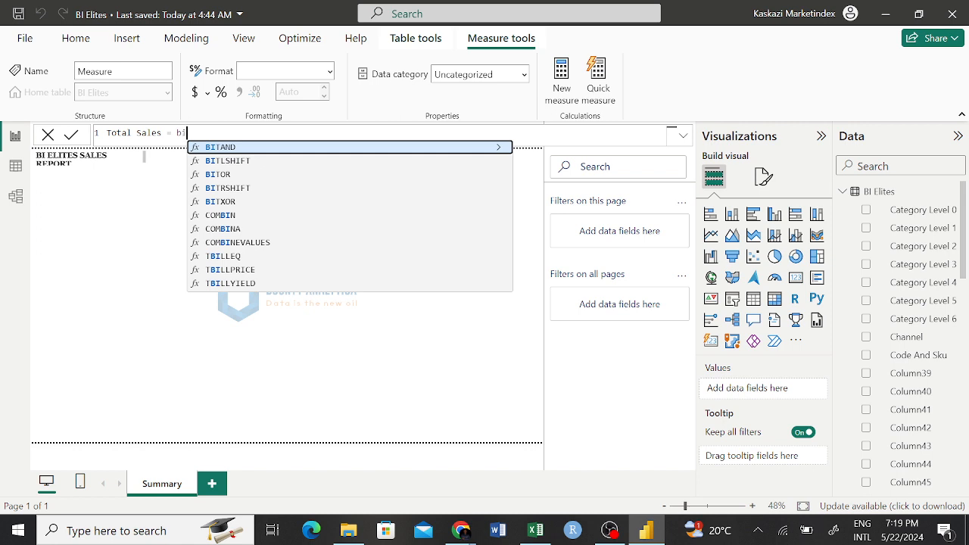
pyautogui.press('BackSpace')
pyautogui.press('BackSpace')
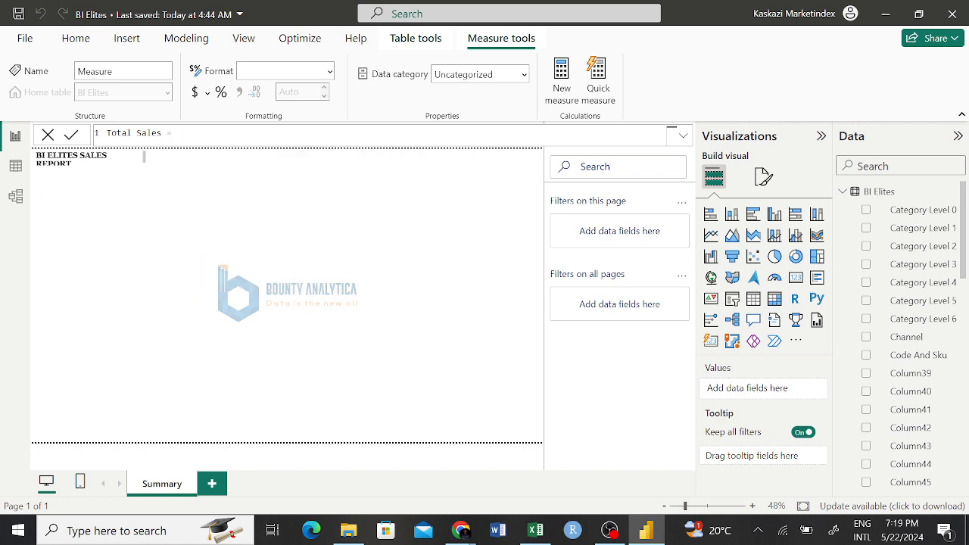
pyautogui.write("'R")
pyautogui.write('I')
pyautogui.scroll(-5, 916, 318)
pyautogui.scroll(-4, 922, 320)
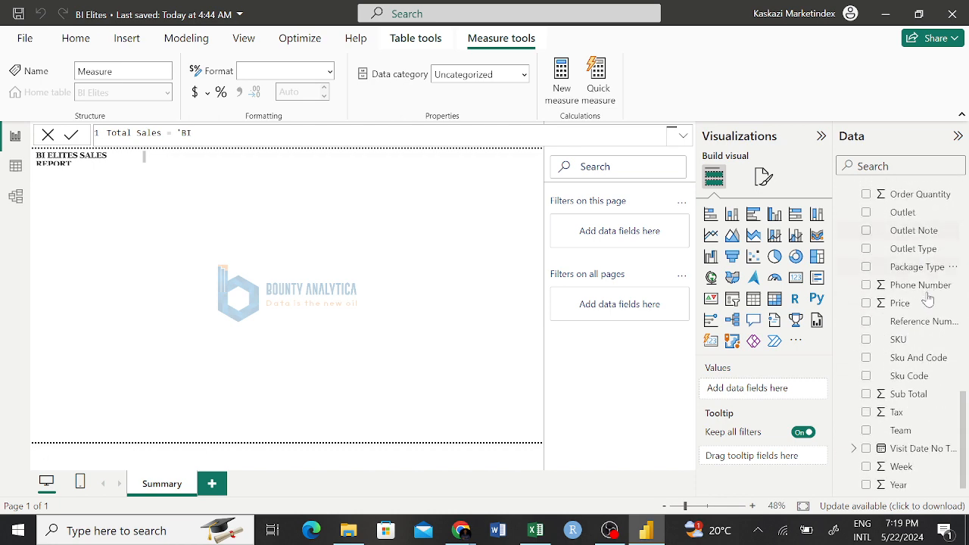
pyautogui.scroll(9, 925, 307)
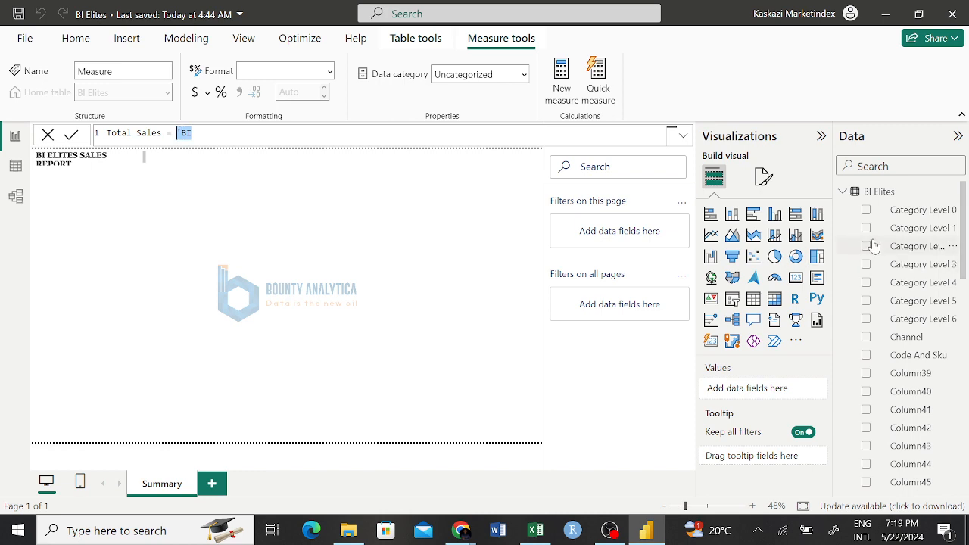
pyautogui.scroll(-9, 868, 288)
pyautogui.scroll(5, 901, 295)
pyautogui.scroll(4, 901, 295)
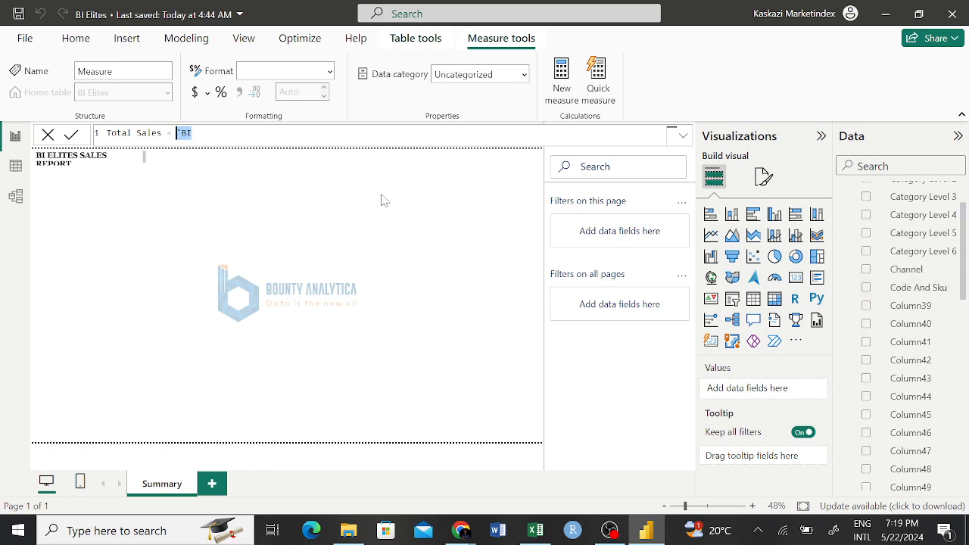
# - Clear the unfinished Total Sales formula and cancel creating the measure in the BI Elites table
pyautogui.hotkey('ctrl', 'a')
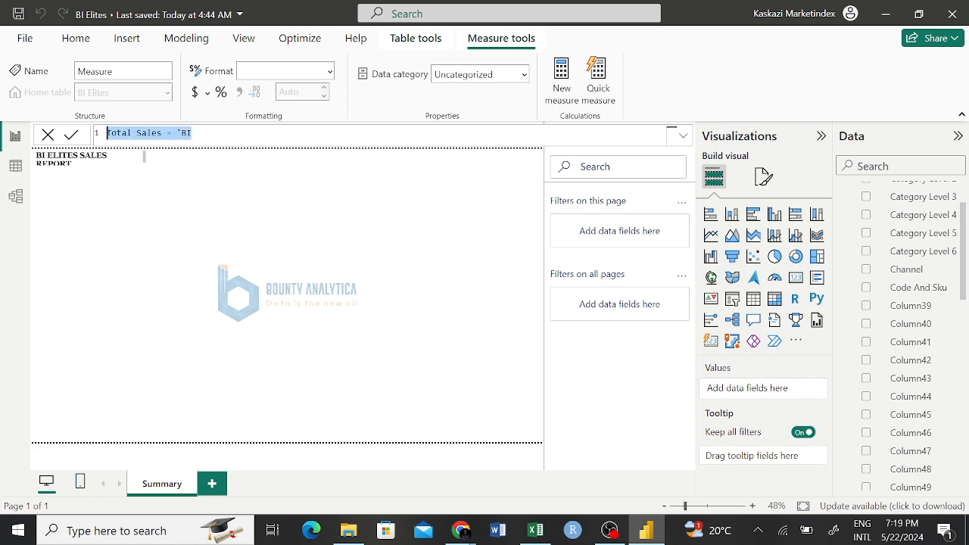
pyautogui.press('BackSpace')
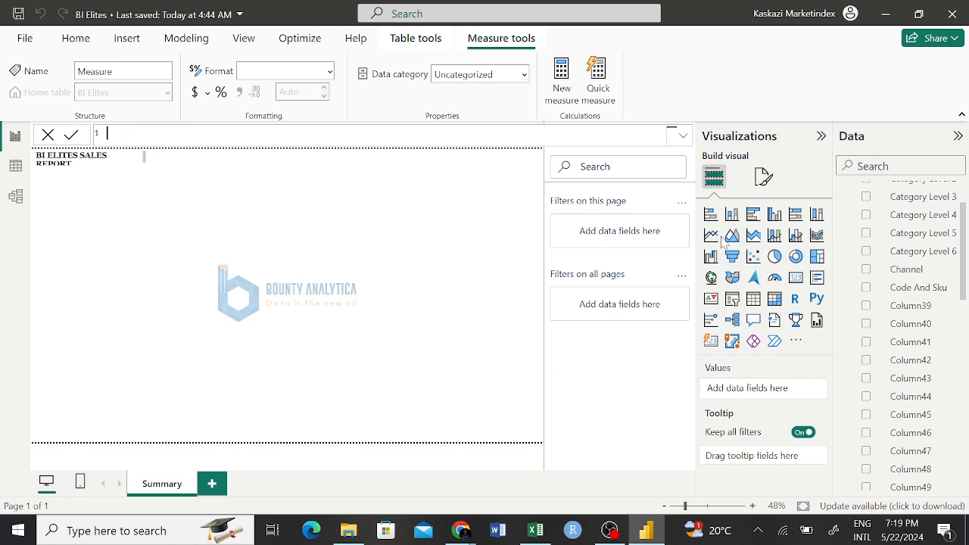
pyautogui.scroll(2, 864, 329)
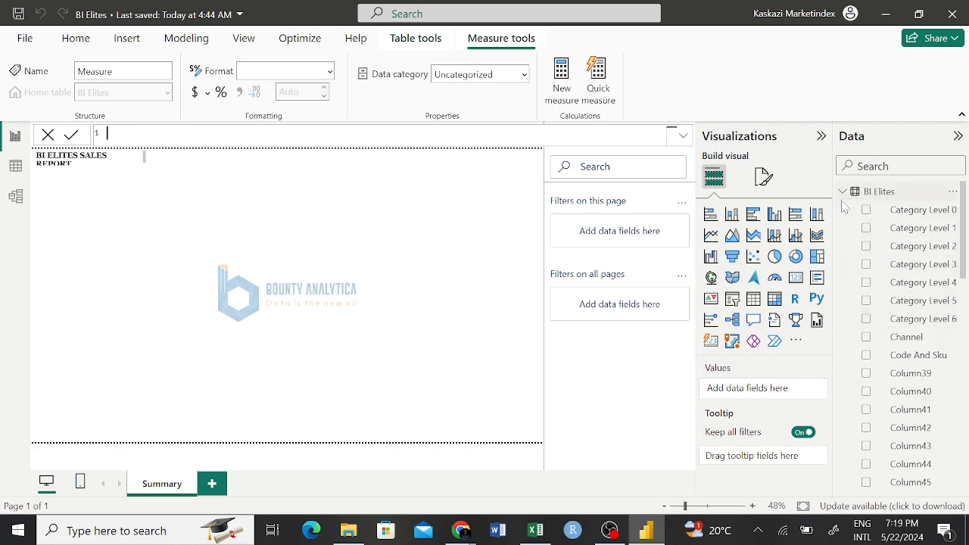
pyautogui.click(50, 138)
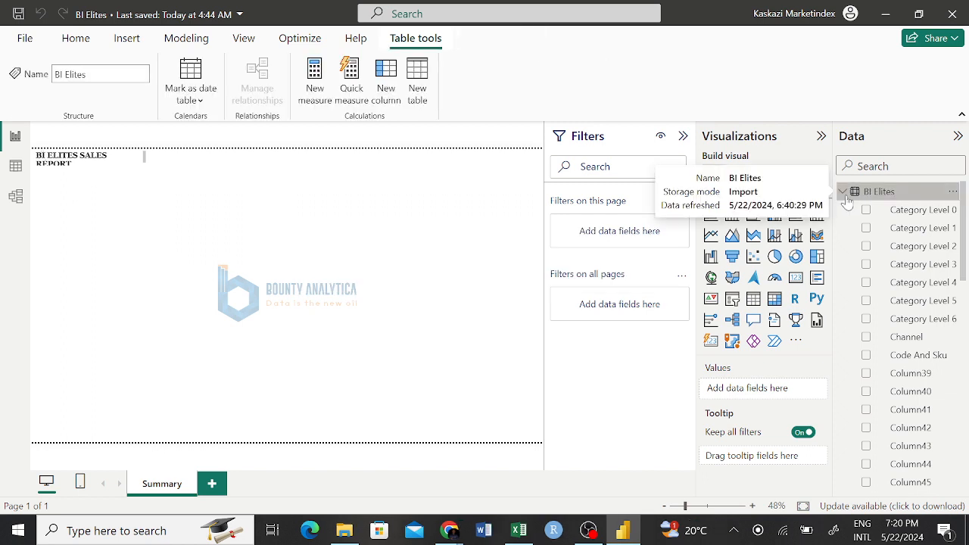
# - Create an empty table by entering data, name it Measures Table, and load it into the model
pyautogui.click(844, 193)
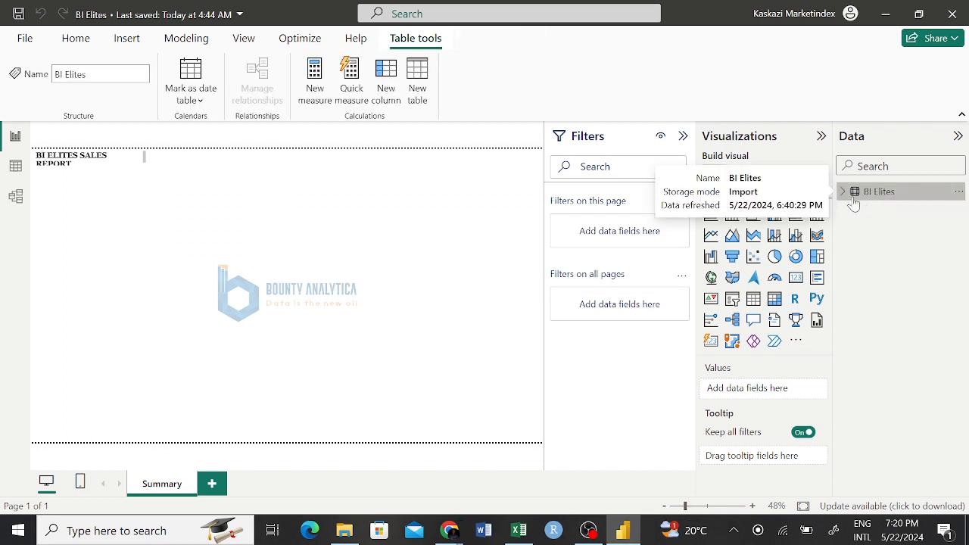
pyautogui.click(75, 38)
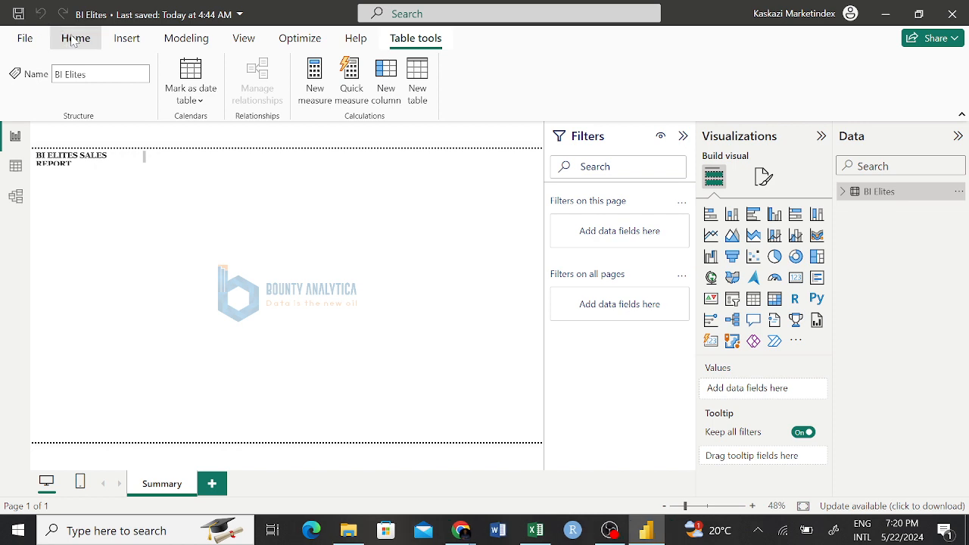
pyautogui.click(306, 93)
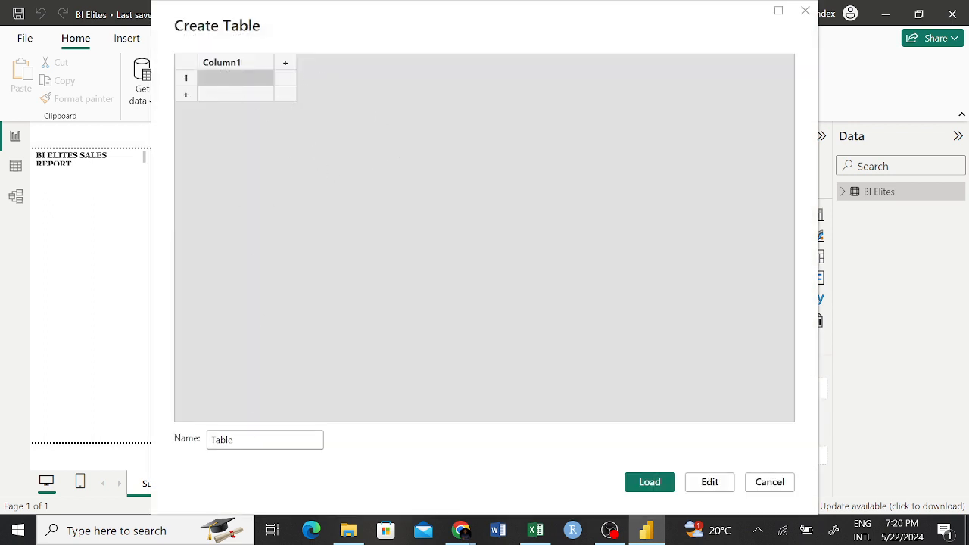
pyautogui.moveTo(234, 440); pyautogui.dragTo(180, 418)
pyautogui.write('mEA')
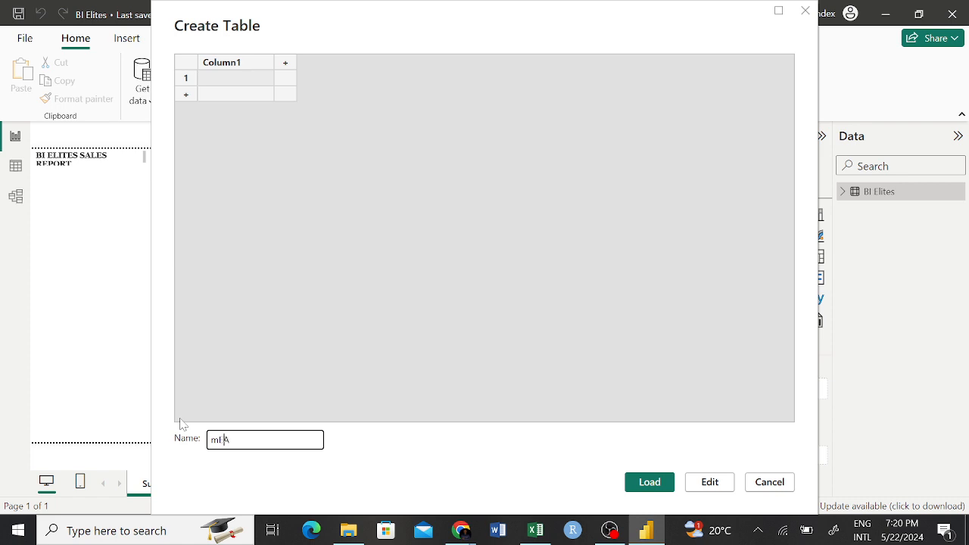
pyautogui.write('SURES')
pyautogui.press('BackSpace')
pyautogui.press('BackSpace')
pyautogui.press('BackSpace')
pyautogui.press('BackSpace')
pyautogui.press('BackSpace')
pyautogui.press('BackSpace')
pyautogui.press('BackSpace')
pyautogui.write('Measures Table')
pyautogui.click(652, 484)
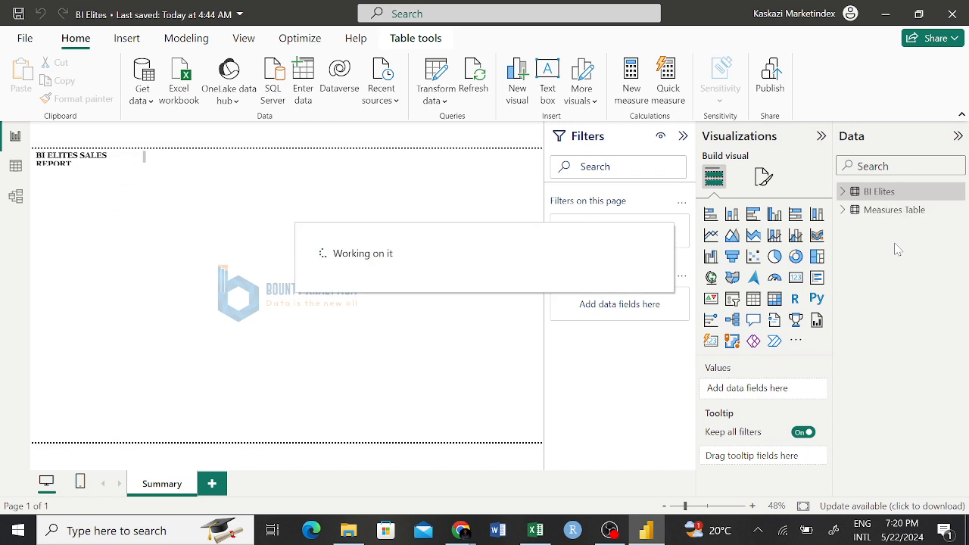
# - Examine the fields of the Measures Table and BI Elites tables and the options available for Measures Table
pyautogui.click(850, 197)
pyautogui.click(848, 194)
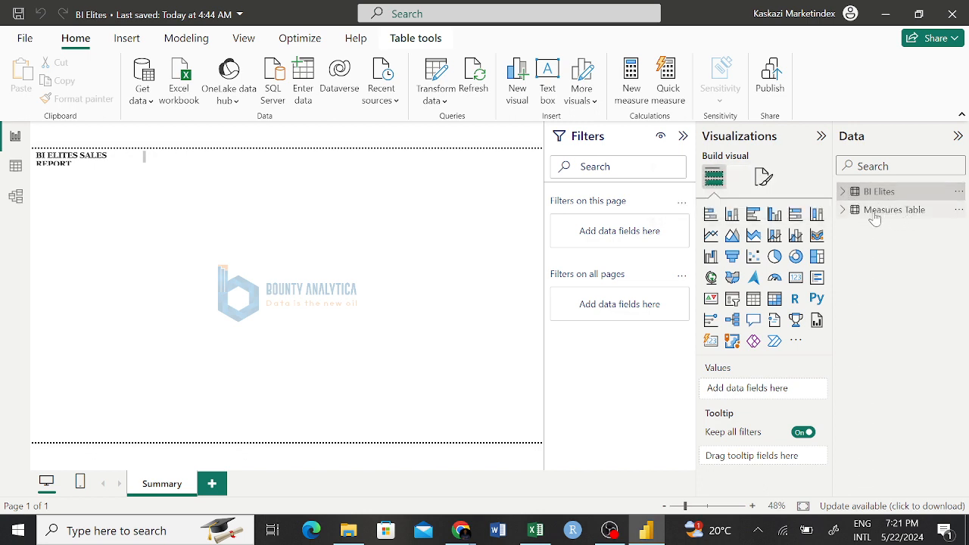
pyautogui.click(849, 215)
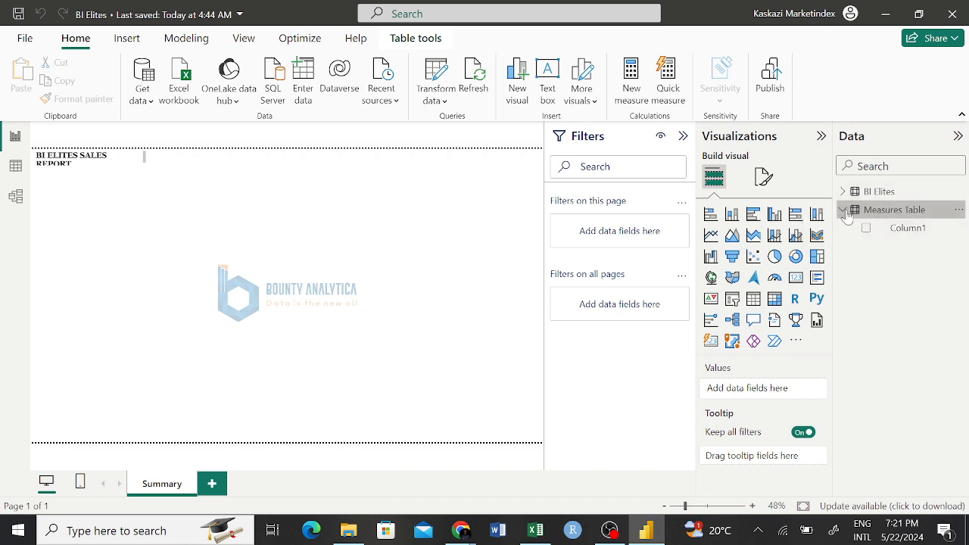
pyautogui.click(898, 212)
pyautogui.click(958, 211)
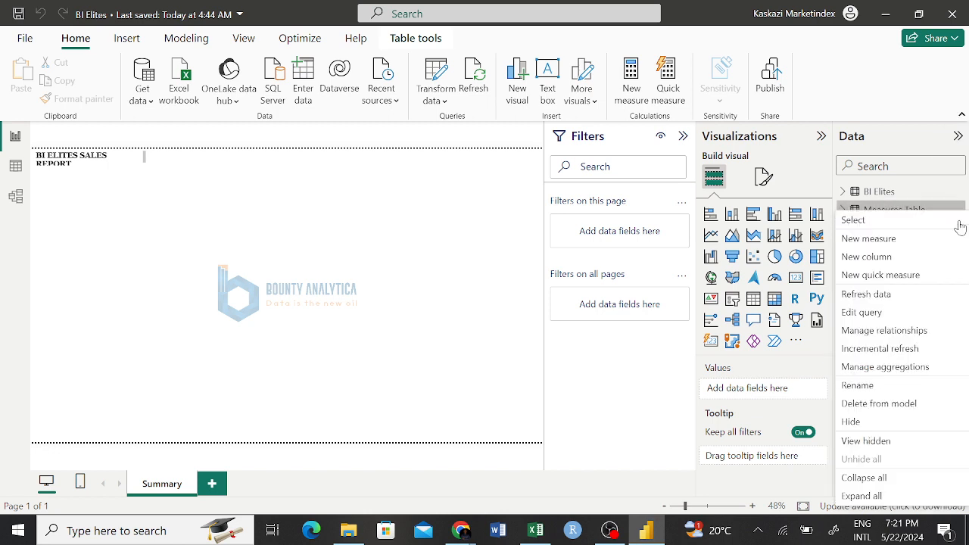
pyautogui.click(954, 211)
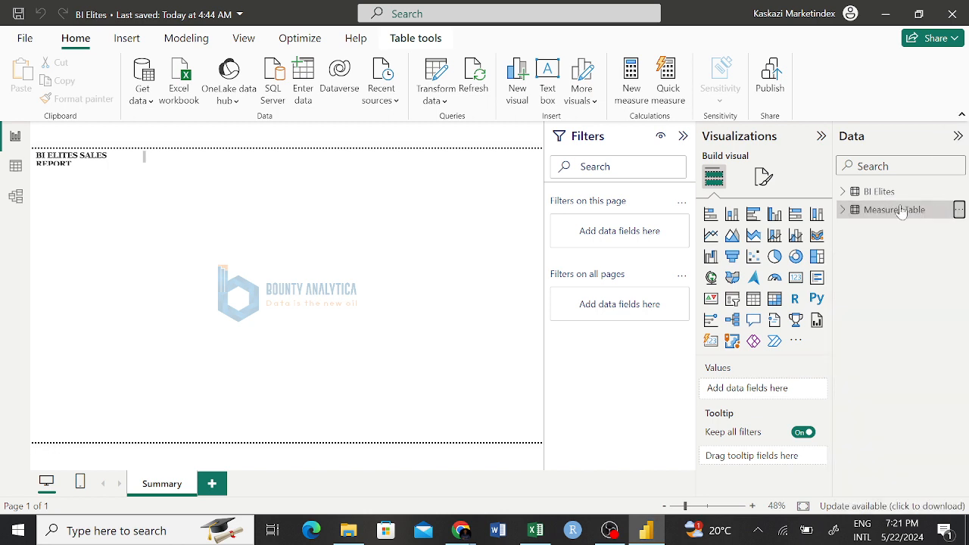
pyautogui.click(843, 192)
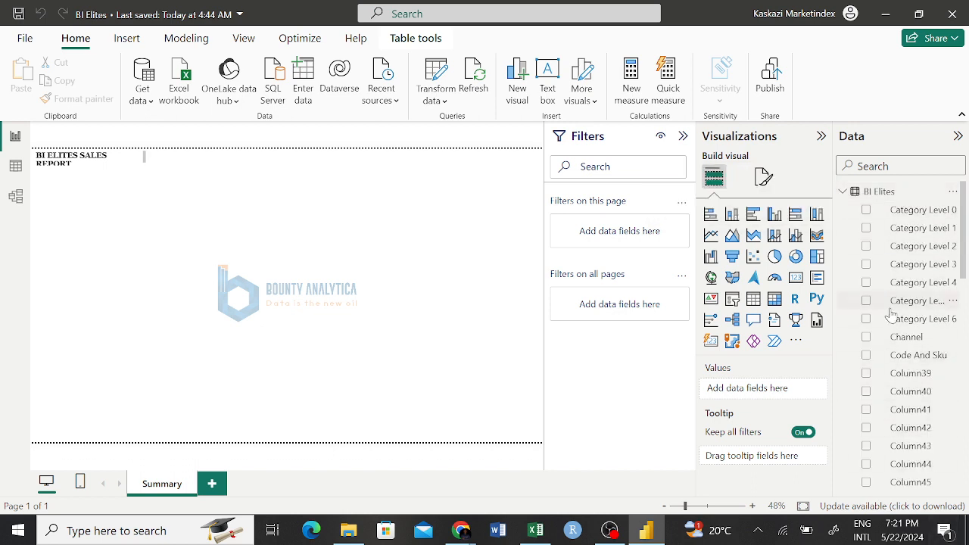
pyautogui.click(844, 192)
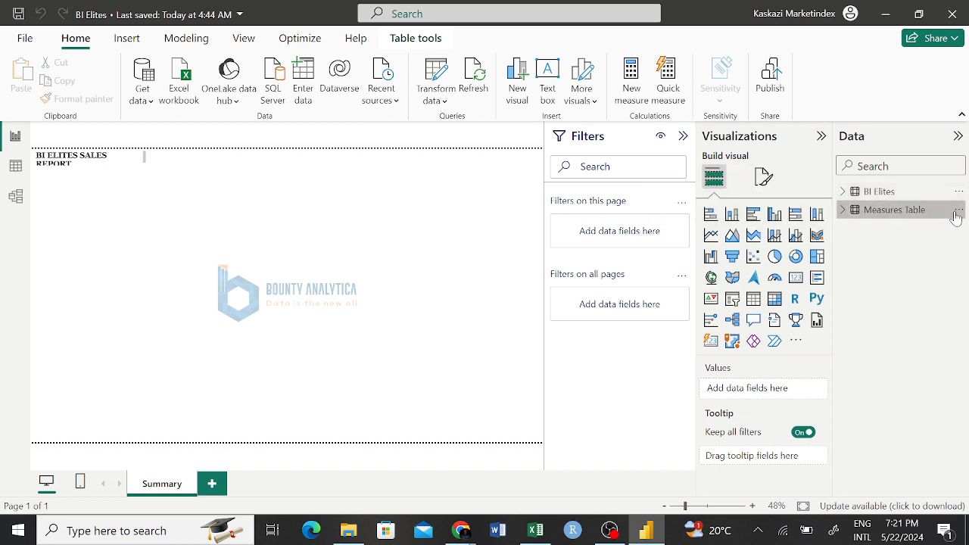
# - Add a new measure to Measures Table and name it Total Sales in its formula
pyautogui.click(959, 213)
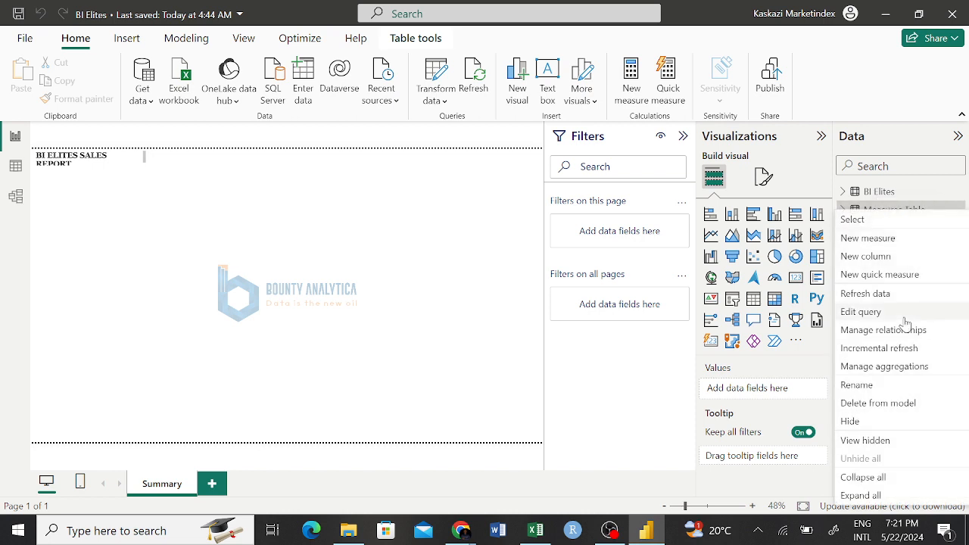
pyautogui.click(868, 239)
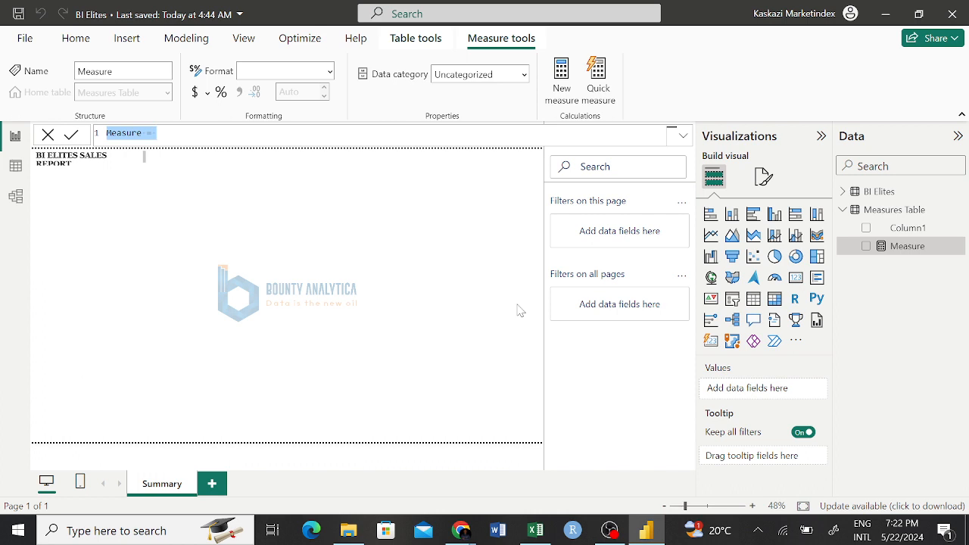
pyautogui.click(137, 133)
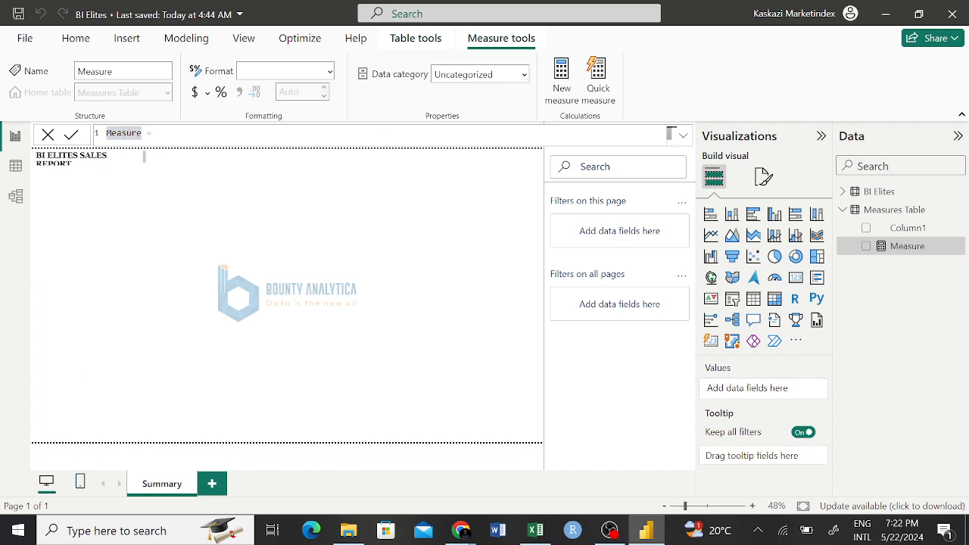
pyautogui.moveTo(142, 133); pyautogui.dragTo(106, 134)
pyautogui.write('Total')
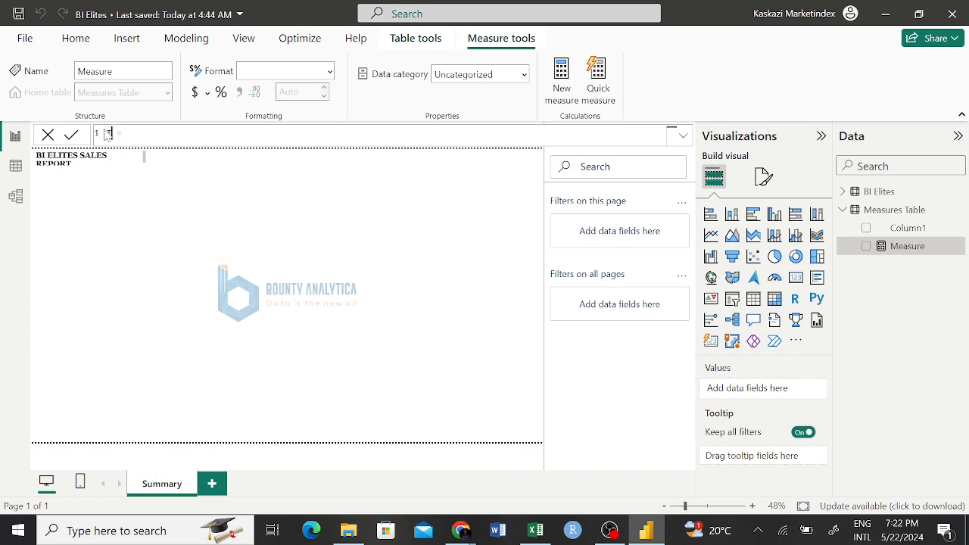
pyautogui.write(' Sales')
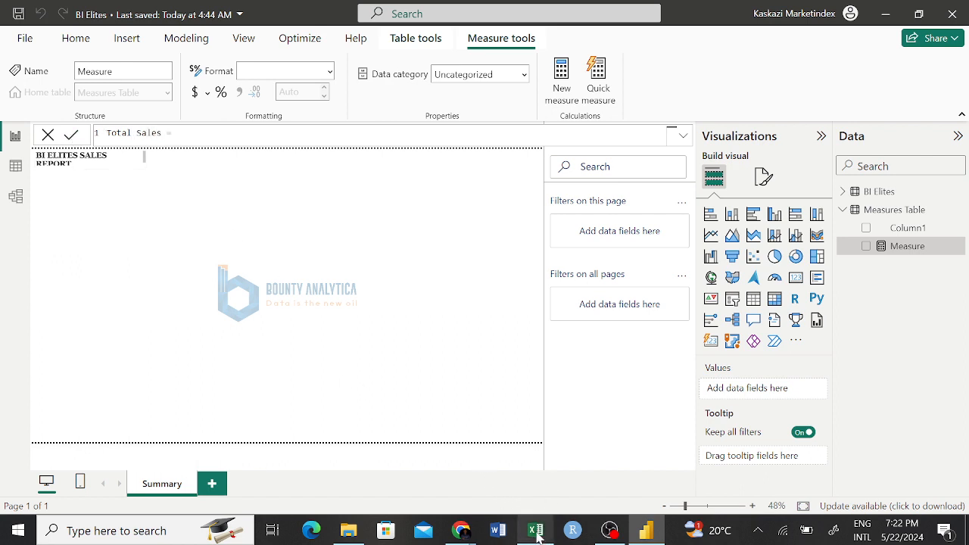
# - Switch to the BI Practice Data workbook in Excel and examine its Price, Order Quantity and Sub Total columns
pyautogui.moveTo(544, 536)
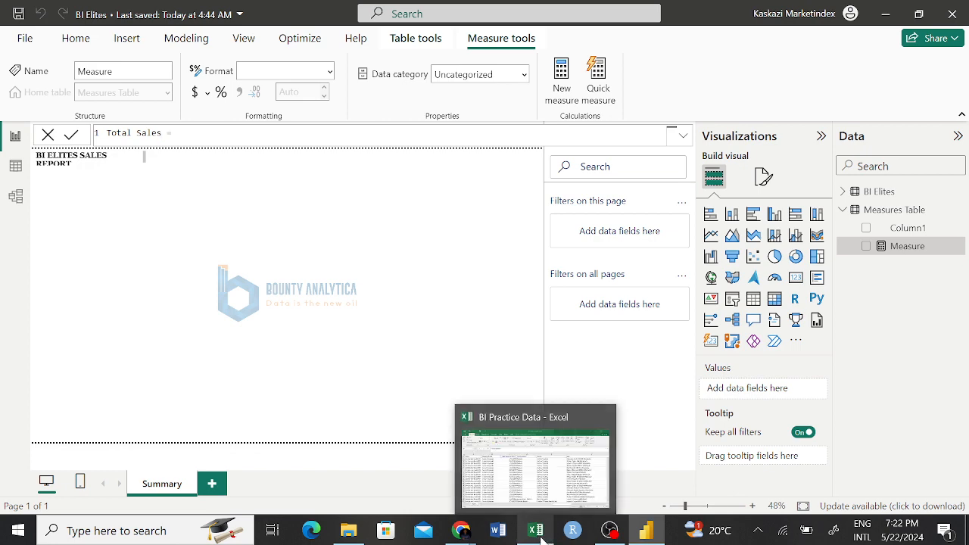
pyautogui.click(538, 534)
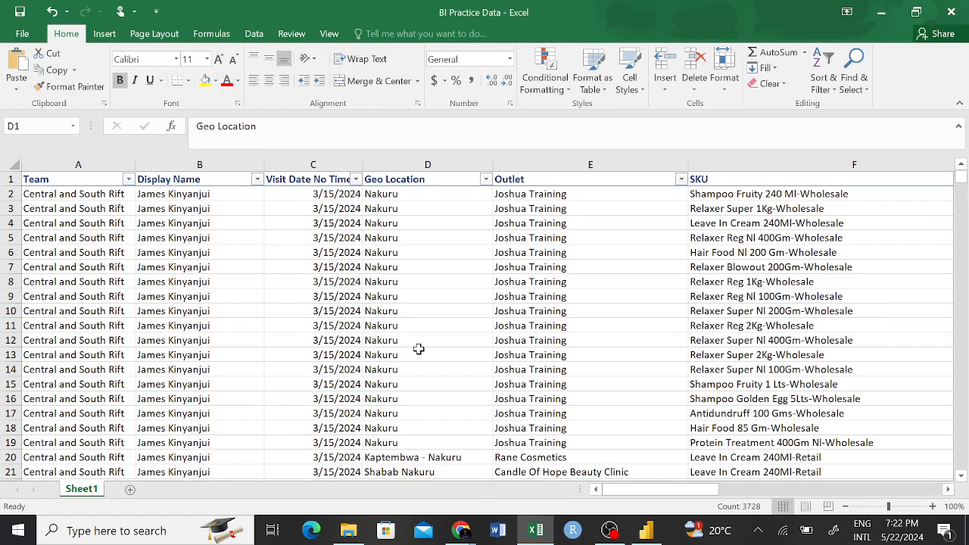
pyautogui.click(303, 357)
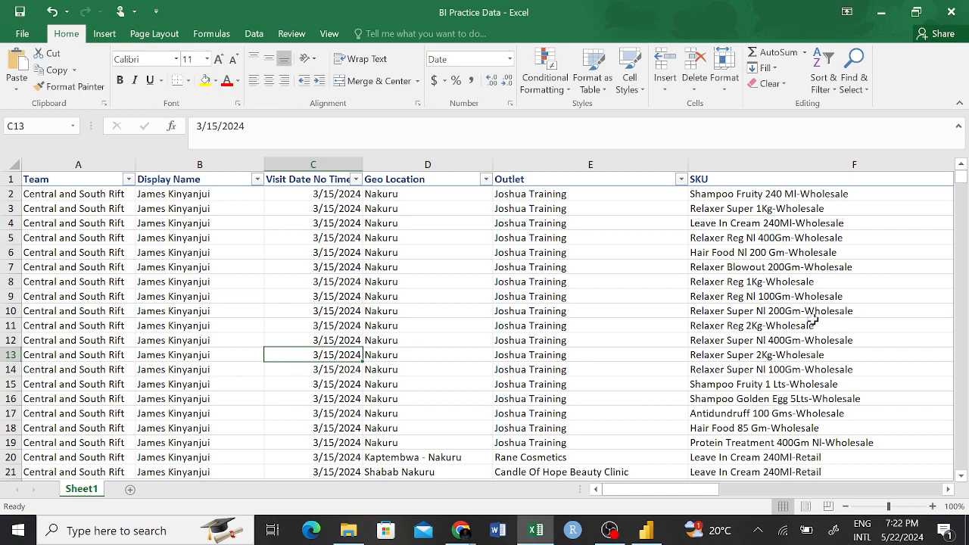
pyautogui.hscroll(5, 813, 319)
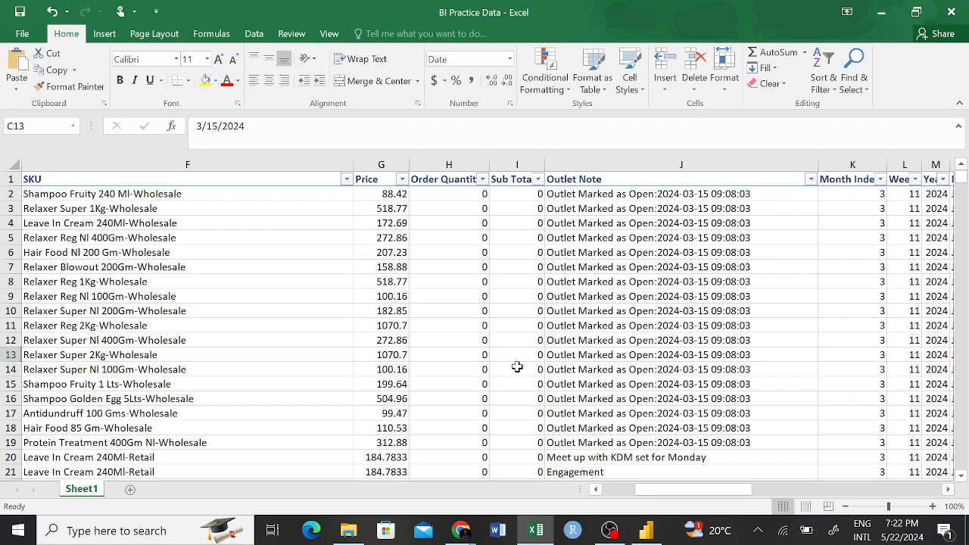
# - Switch back to Power BI Desktop and complete the Total Sales measure as SUM('BI Elites'[Sub Total])
pyautogui.click(646, 531)
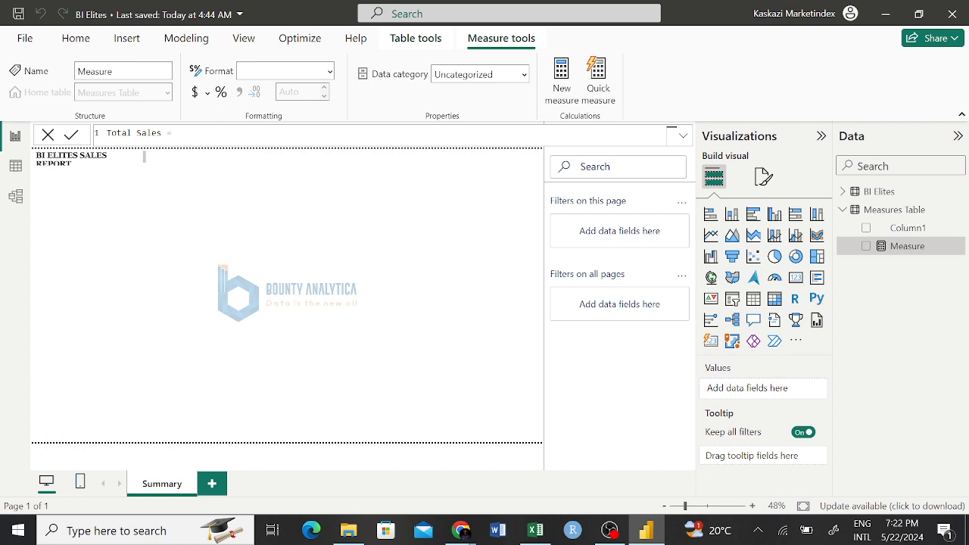
pyautogui.write('SUM')
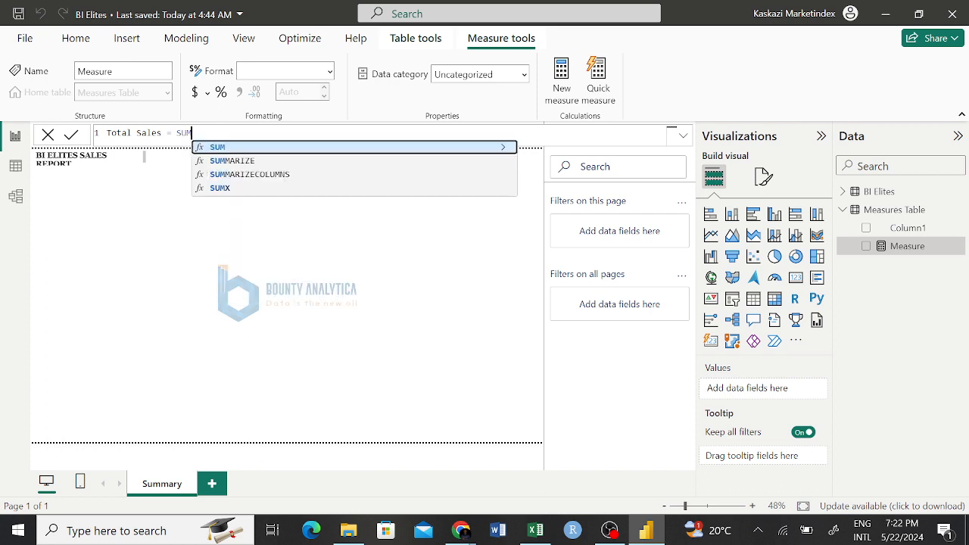
pyautogui.write('(')
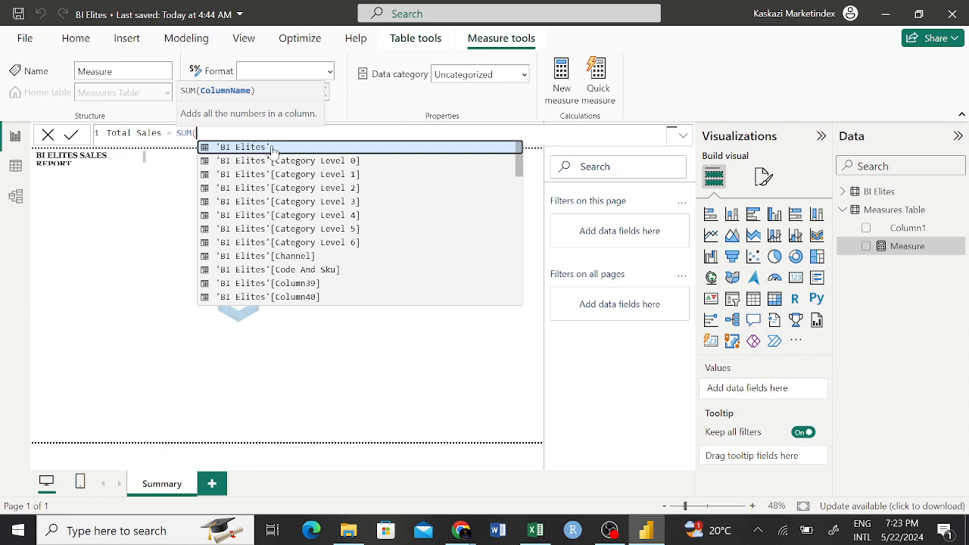
pyautogui.moveTo(518, 171); pyautogui.dragTo(515, 253)
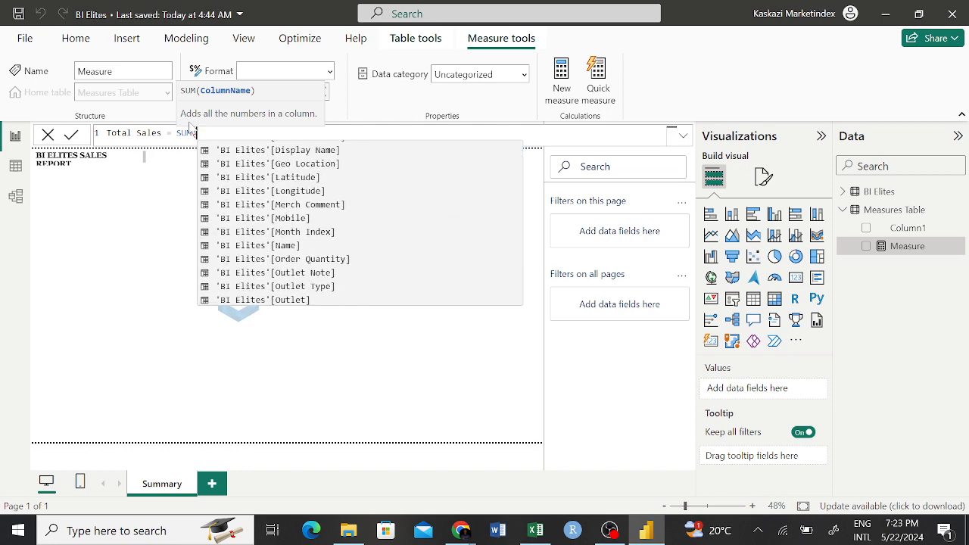
pyautogui.write('BI')
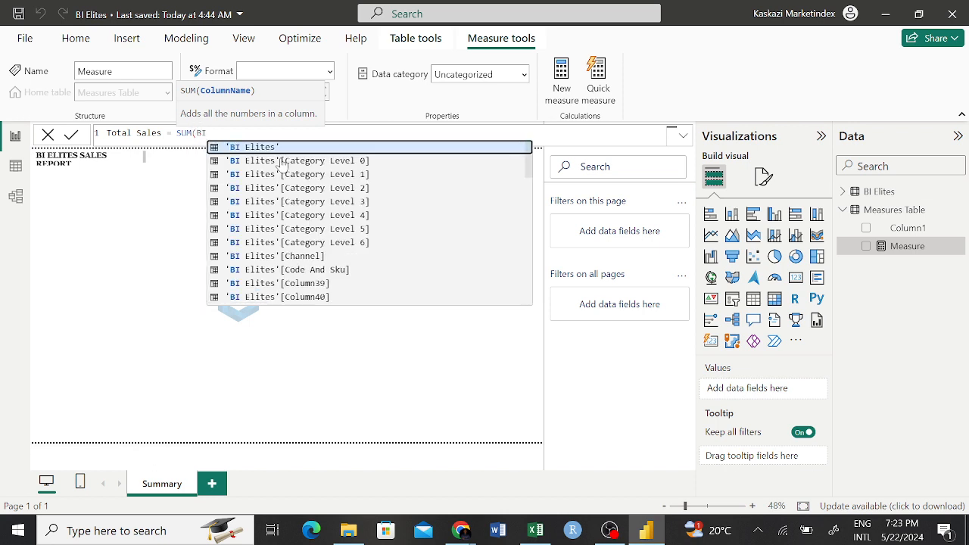
pyautogui.scroll(-5, 312, 212)
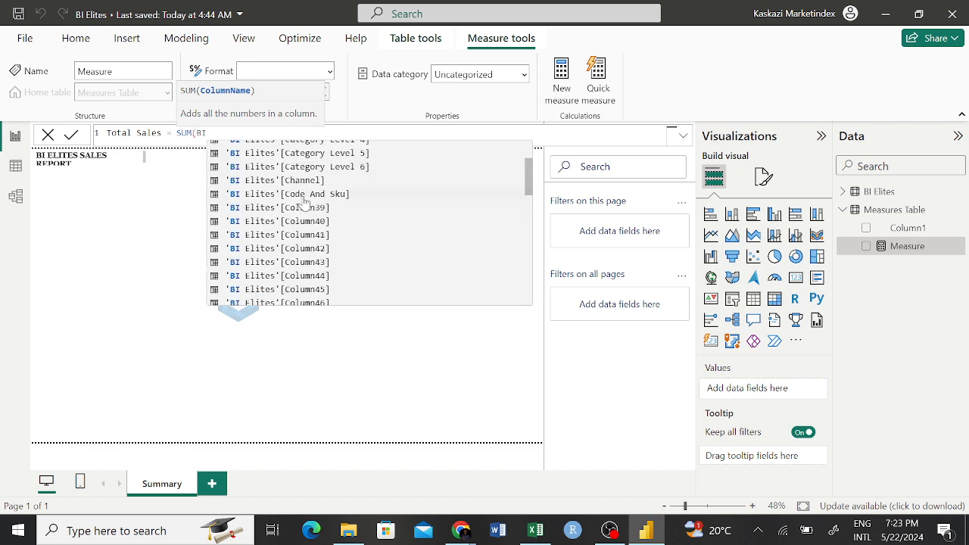
pyautogui.scroll(-8, 312, 212)
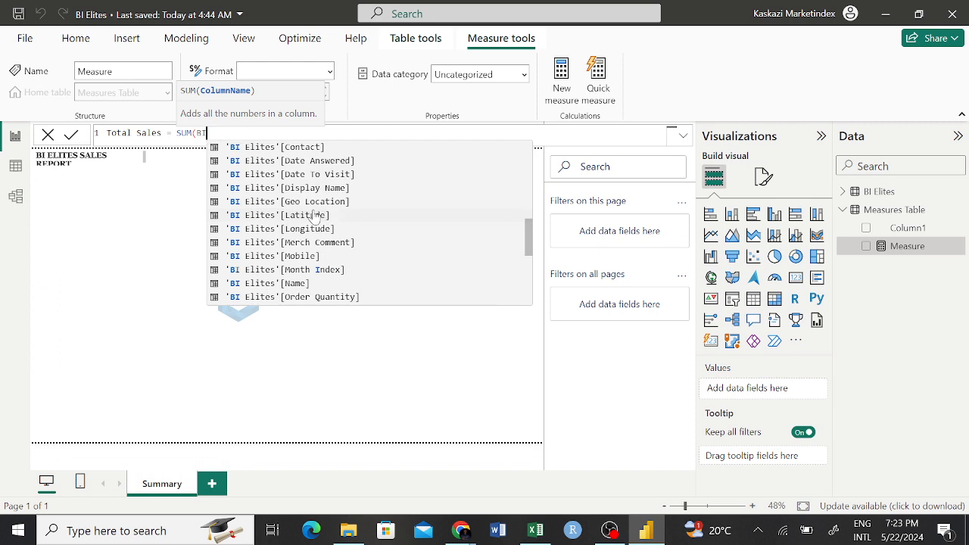
pyautogui.scroll(-3, 316, 215)
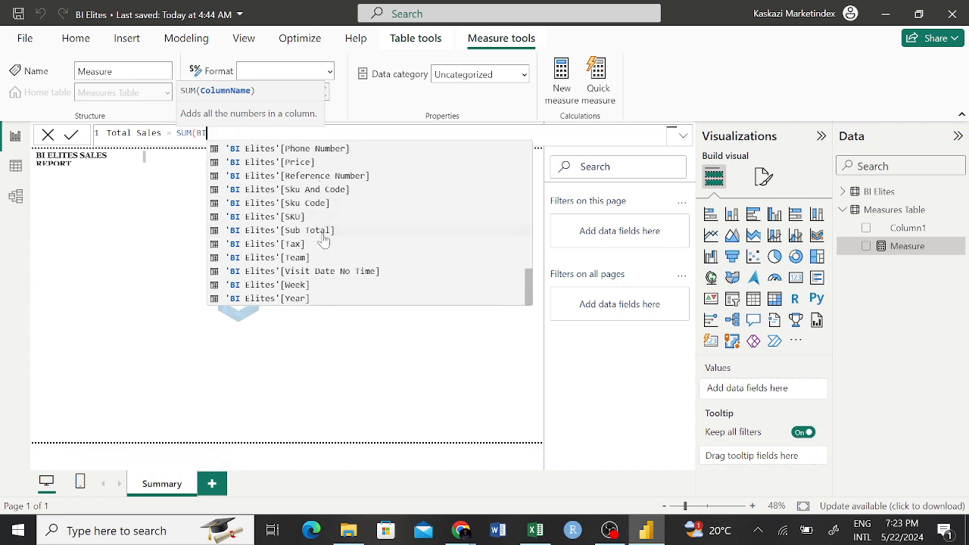
pyautogui.click(321, 227)
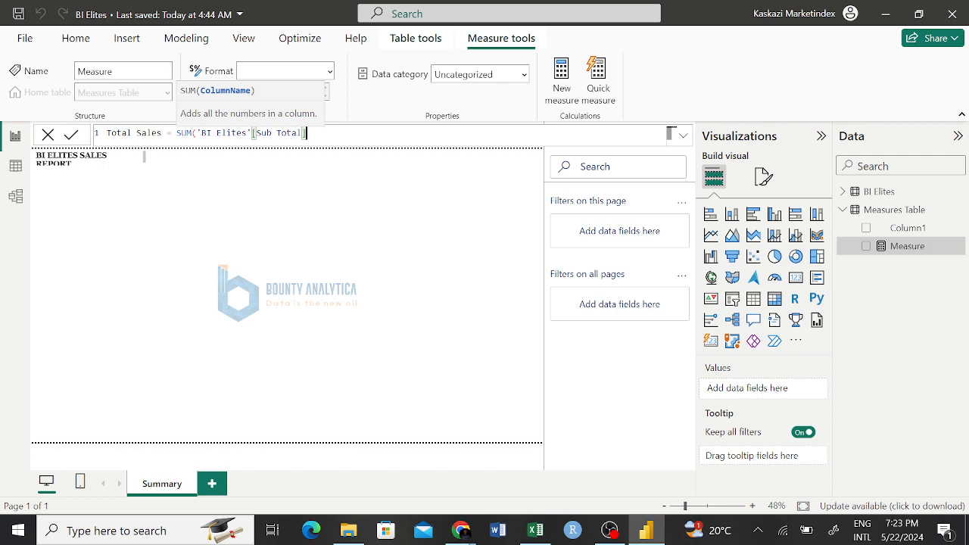
pyautogui.write(')')
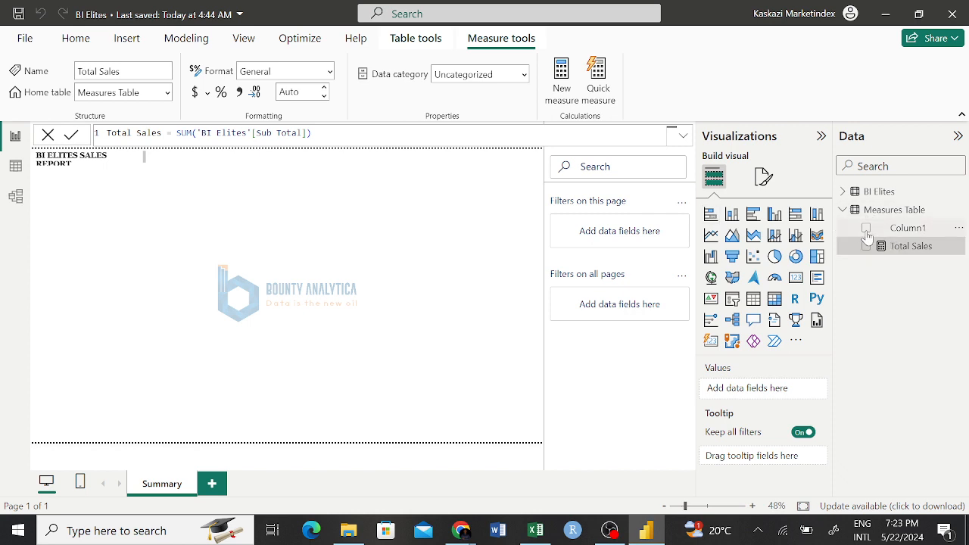
# - Delete Column1 from Measures Table in the model
pyautogui.click(959, 227)
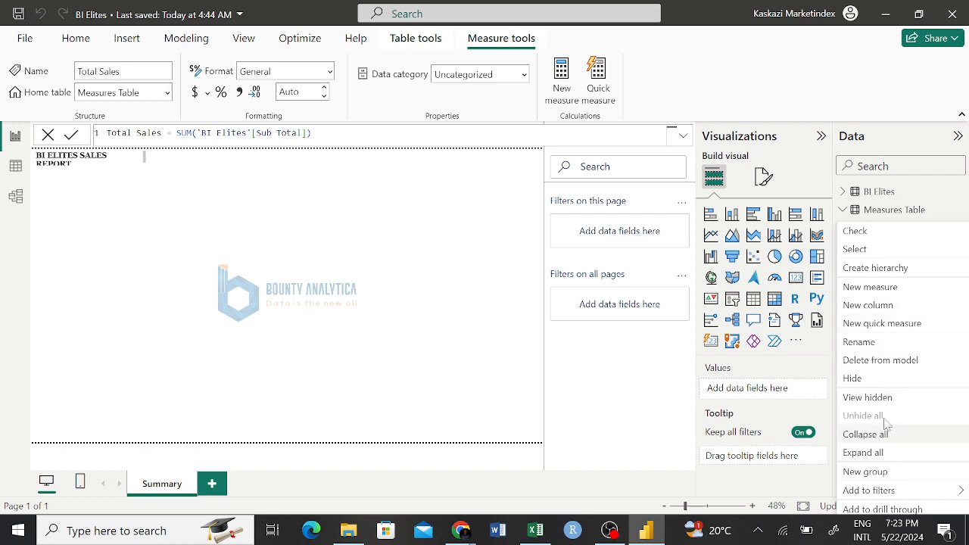
pyautogui.click(894, 362)
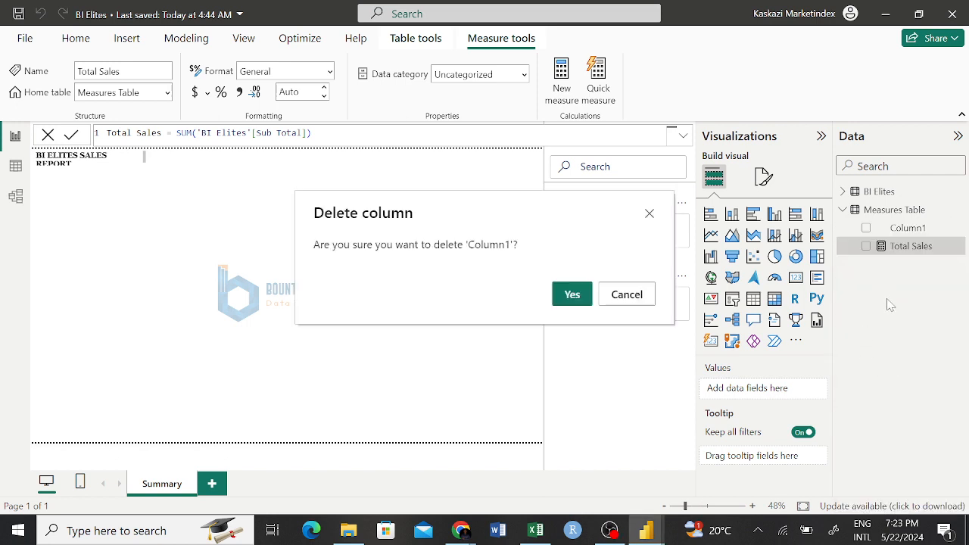
pyautogui.click(574, 292)
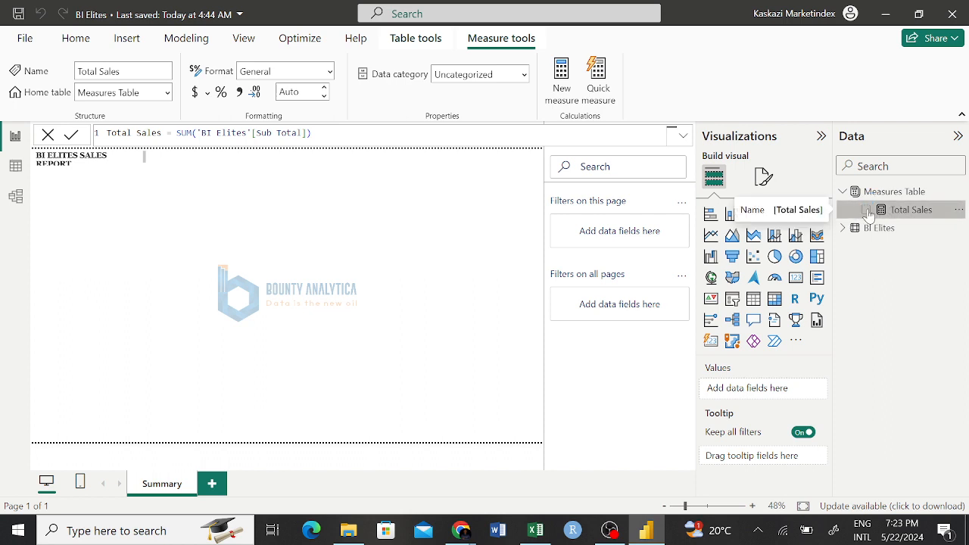
# - Add the Total Sales measure to the Summary page as a card visual and resize it below the report title
pyautogui.click(867, 211)
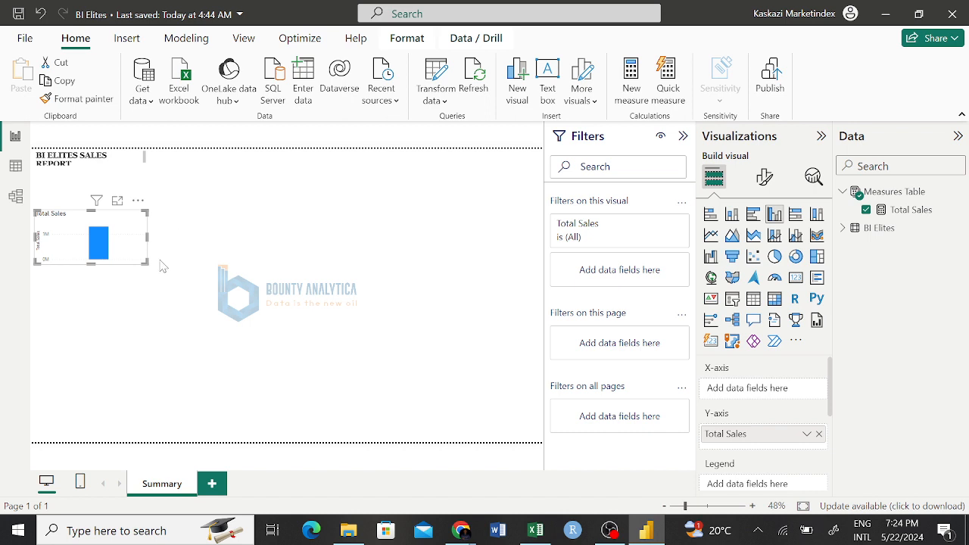
pyautogui.moveTo(147, 262); pyautogui.dragTo(232, 341)
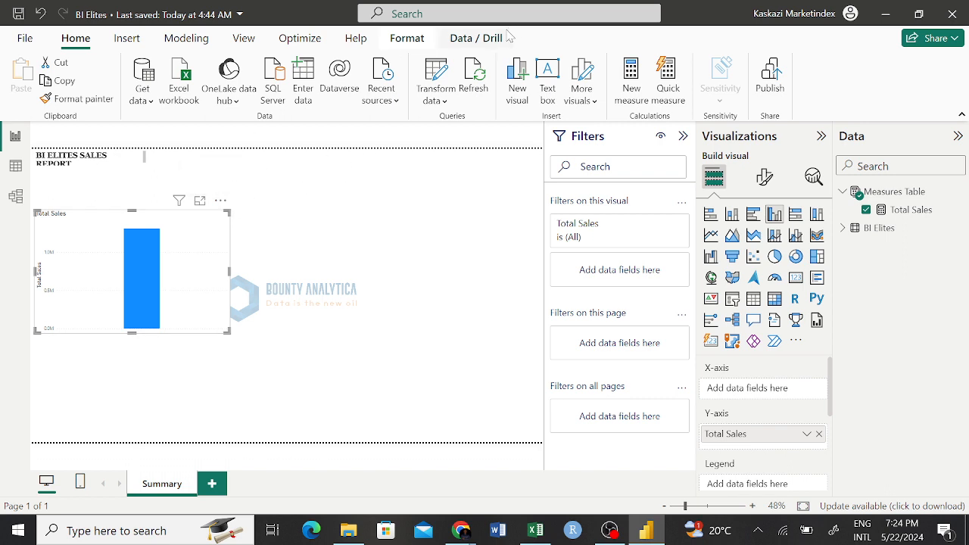
pyautogui.click(795, 277)
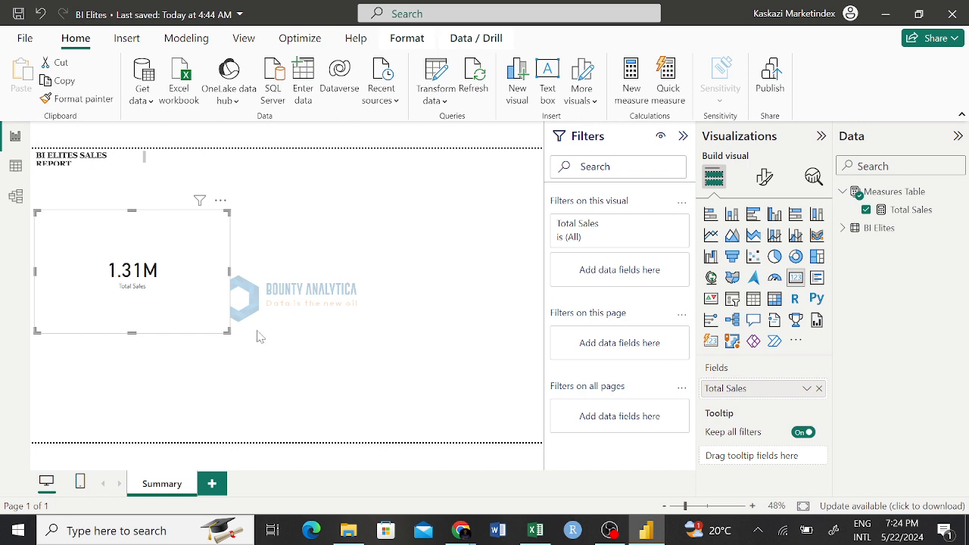
pyautogui.moveTo(227, 331); pyautogui.dragTo(221, 310)
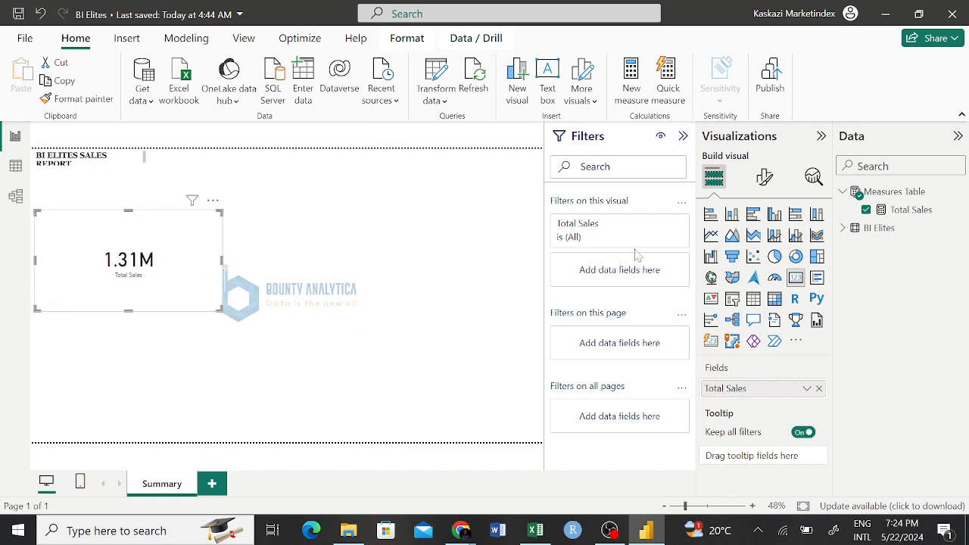
# - Add a second card below the Total Sales card showing the sum of the BI Elites Sub Total field
pyautogui.click(843, 228)
pyautogui.scroll(-15, 919, 344)
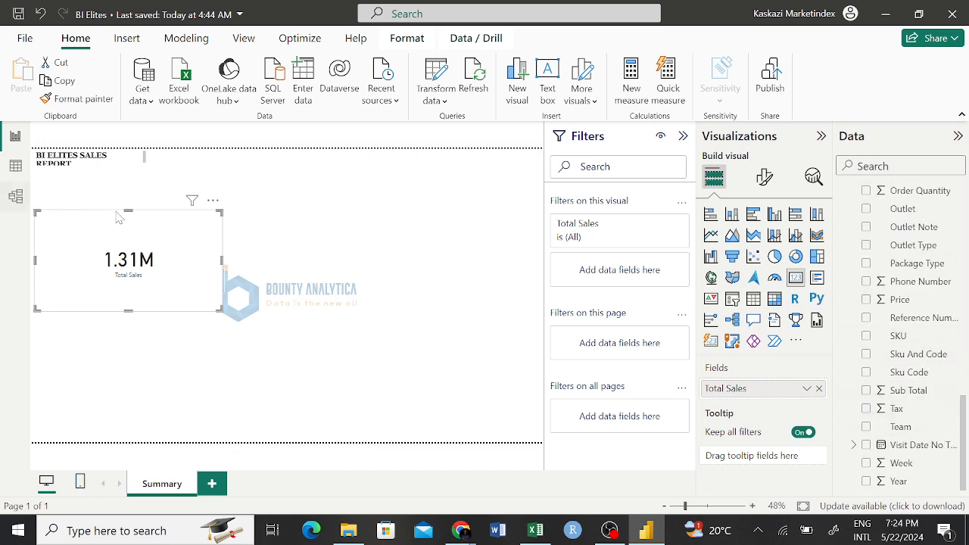
pyautogui.click(394, 364)
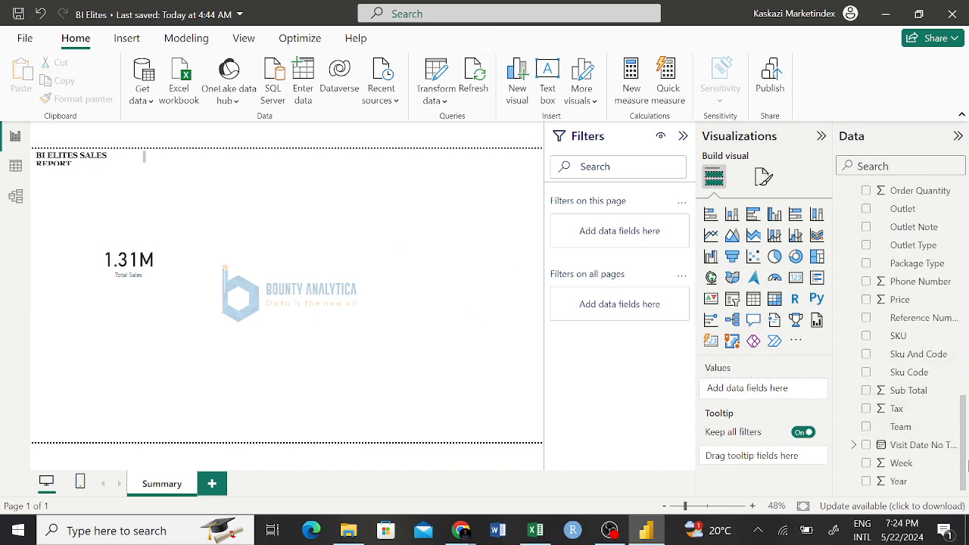
pyautogui.click(866, 391)
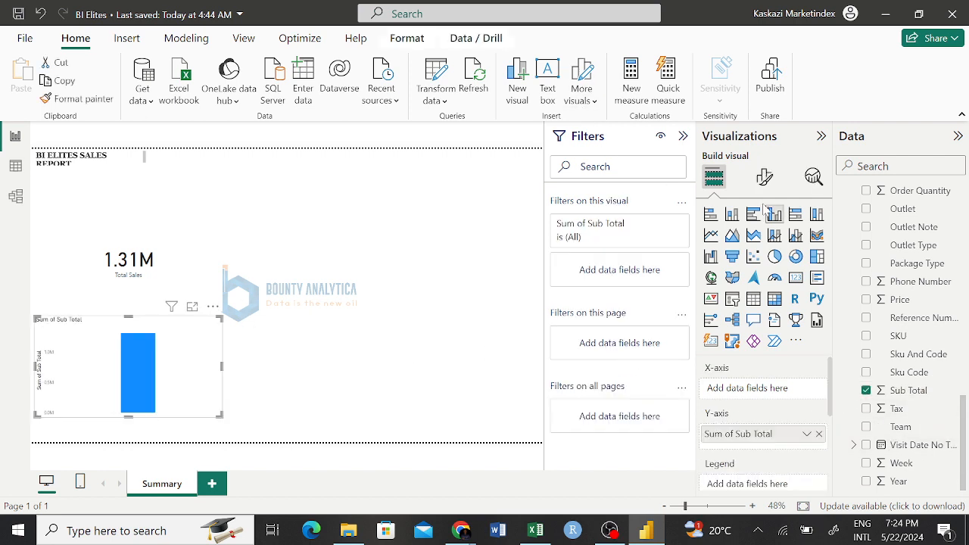
pyautogui.click(797, 280)
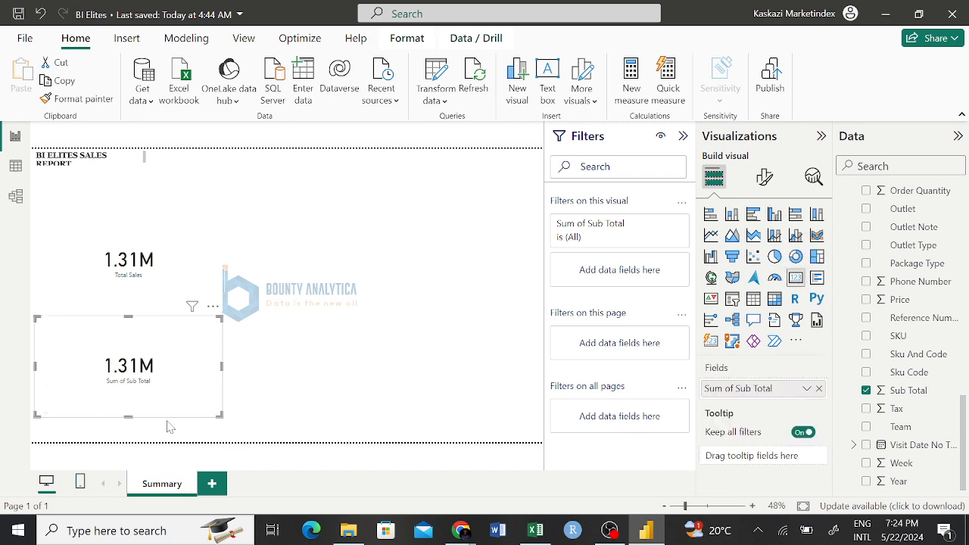
# - Remove the Sum of Sub Total card from the page and collapse the BI Elites field list
pyautogui.click(213, 307)
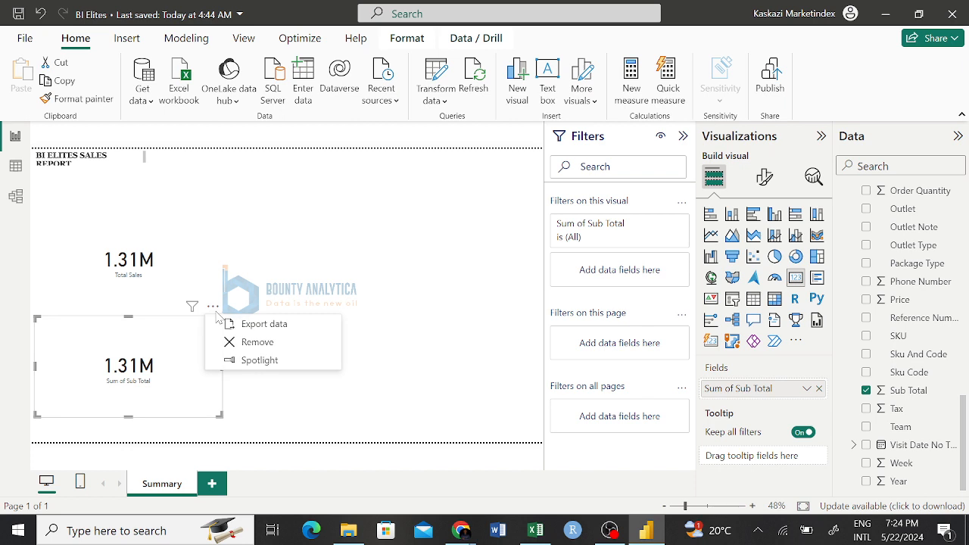
pyautogui.click(265, 343)
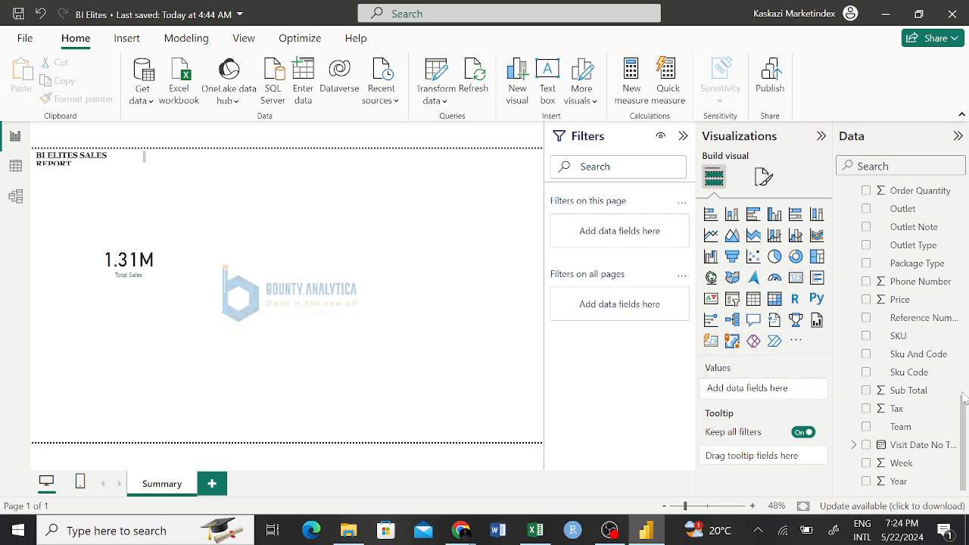
pyautogui.moveTo(963, 404); pyautogui.dragTo(963, 188)
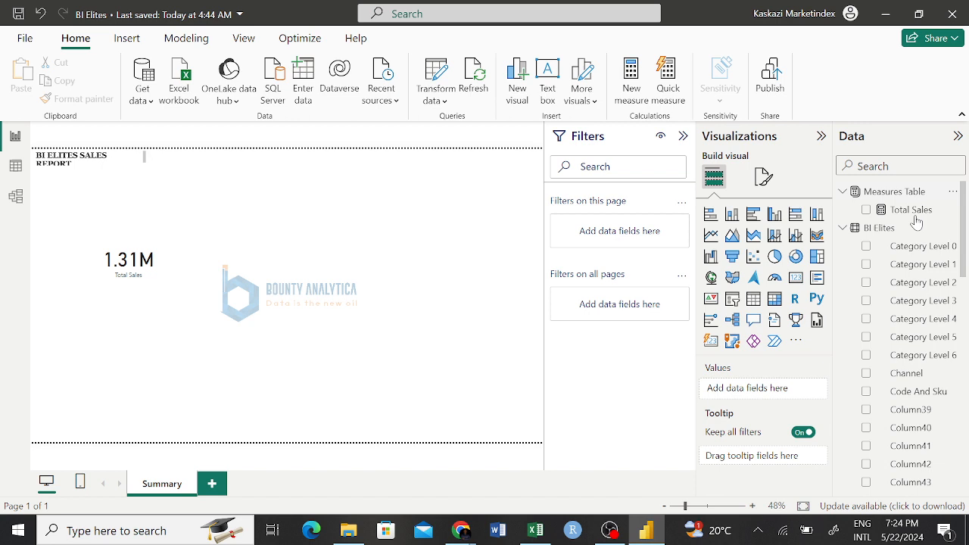
pyautogui.click(859, 230)
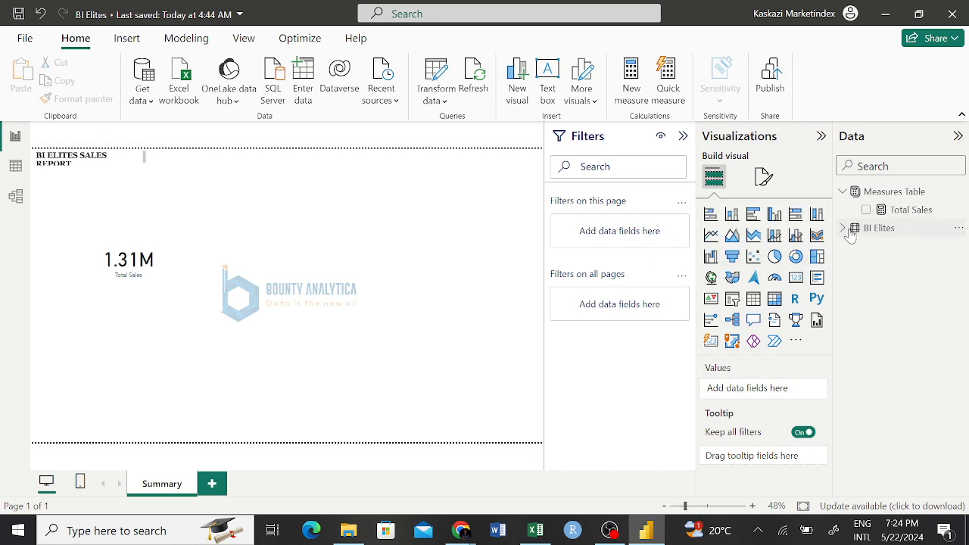
# - Switch to the BI Practice Data workbook in Excel and look through its columns from Team to Phone Number
pyautogui.click(536, 530)
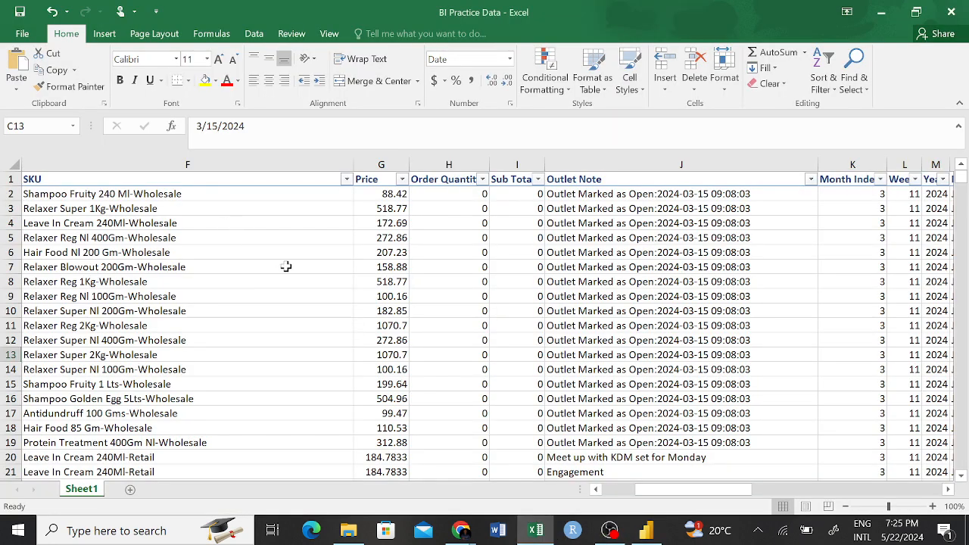
pyautogui.hscroll(-6, 286, 280)
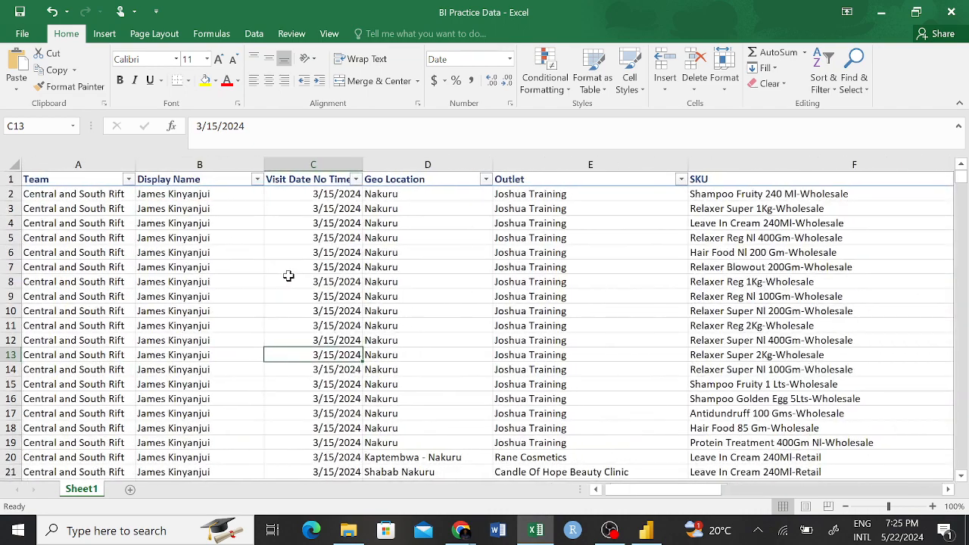
pyautogui.hscroll(10, 290, 276)
pyautogui.hscroll(3, 291, 278)
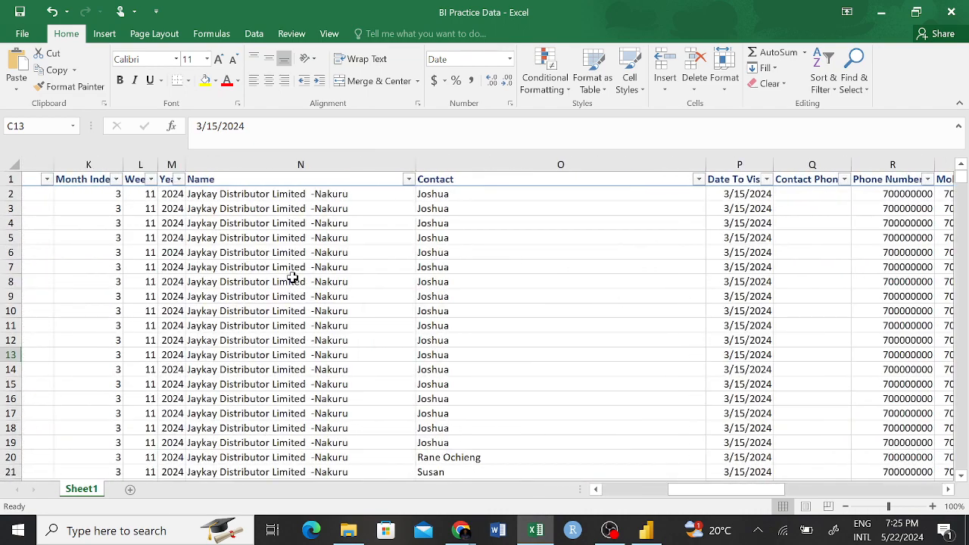
pyautogui.hscroll(-8, 292, 278)
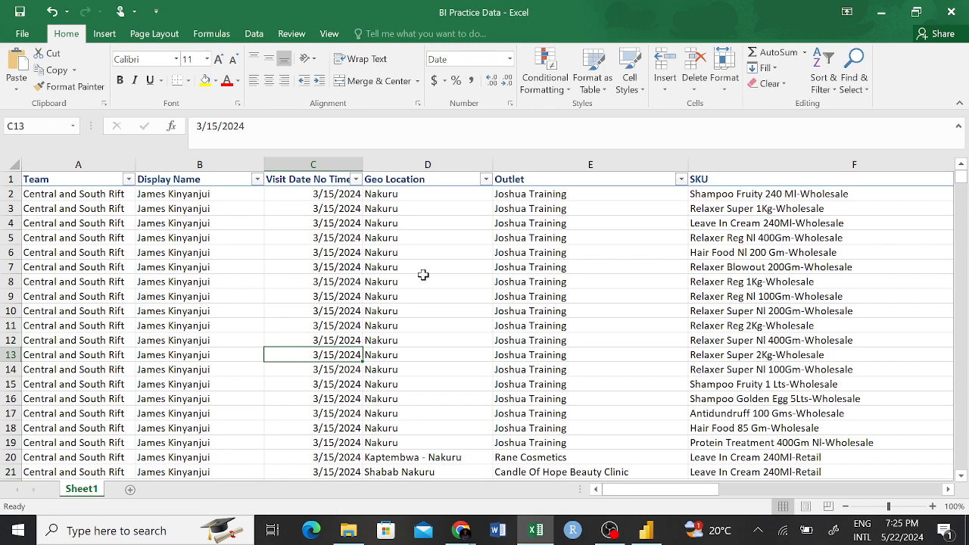
pyautogui.hscroll(1, 423, 275)
pyautogui.hscroll(1, 423, 274)
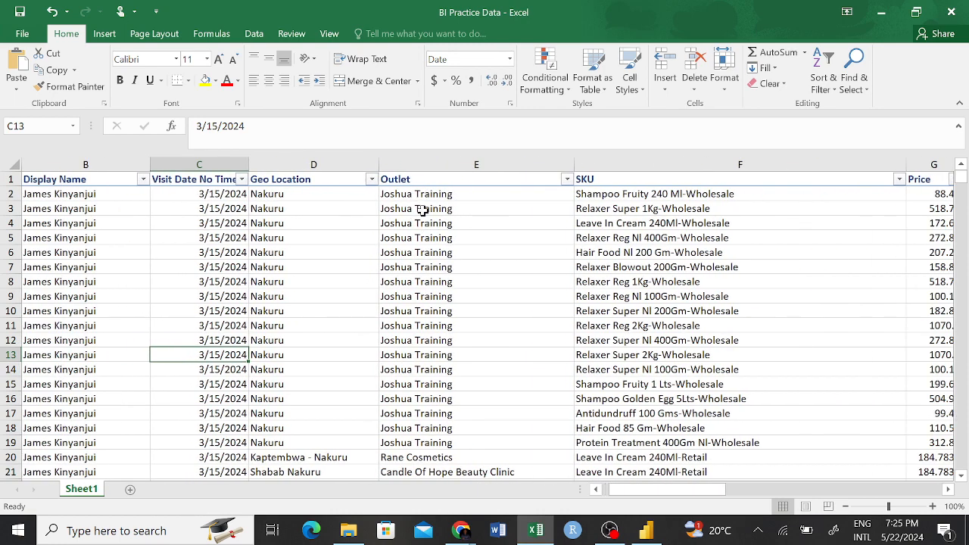
# - Examine the outlet names in the Outlet column of Sheet1 row by row
pyautogui.moveTo(422, 210); pyautogui.dragTo(438, 418)
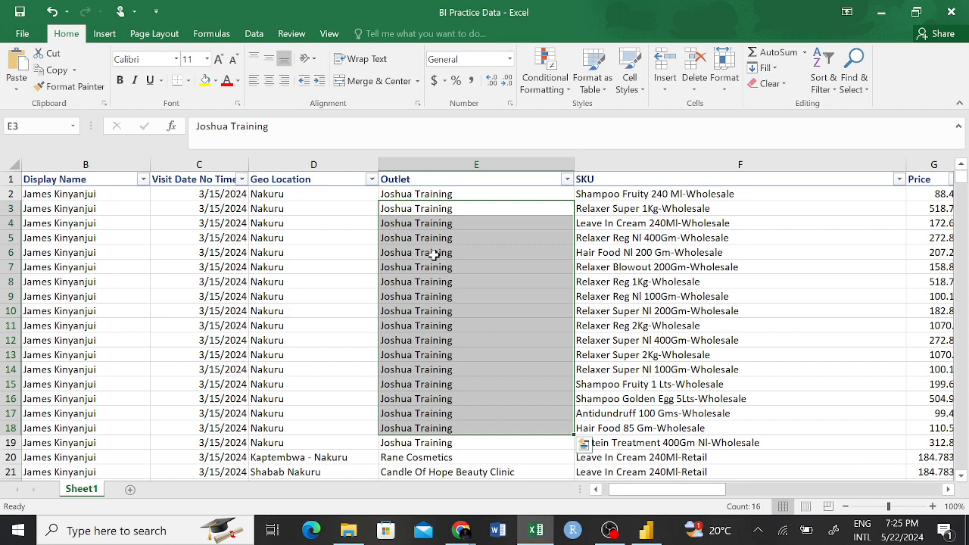
pyautogui.click(356, 399)
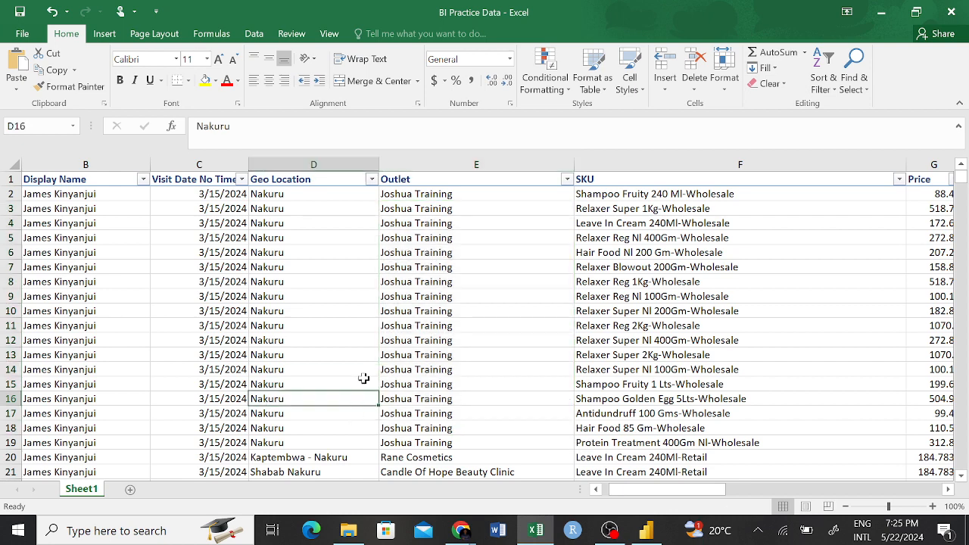
pyautogui.click(458, 195)
pyautogui.click(460, 208)
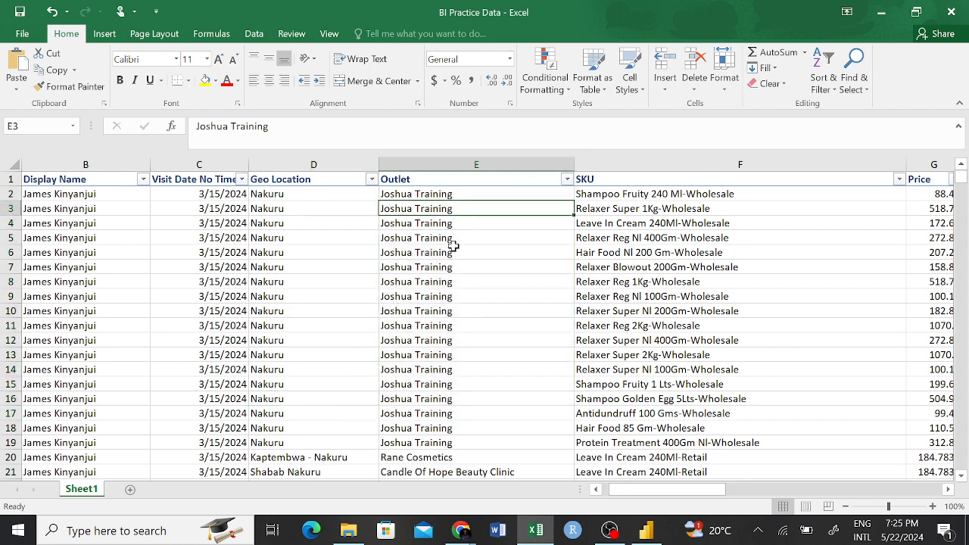
pyautogui.click(452, 251)
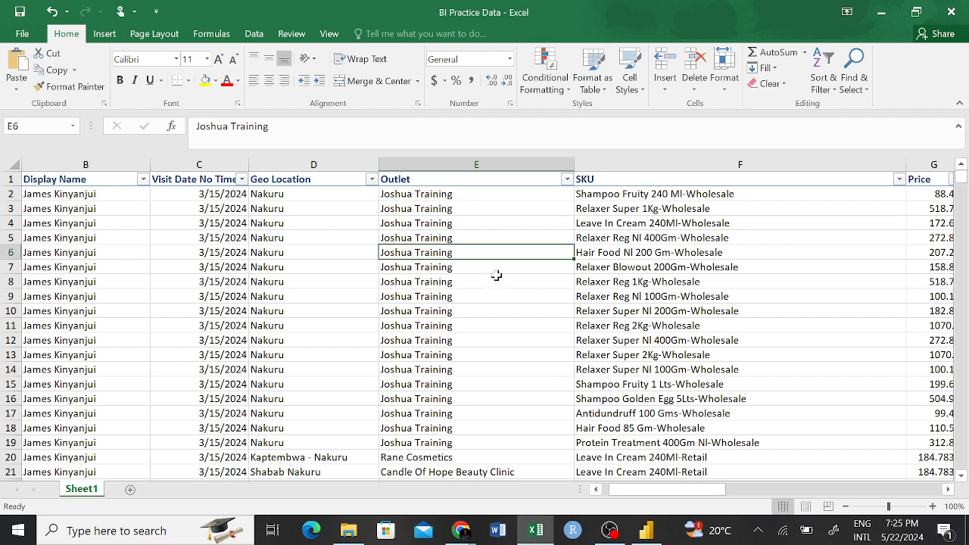
pyautogui.scroll(-4, 497, 278)
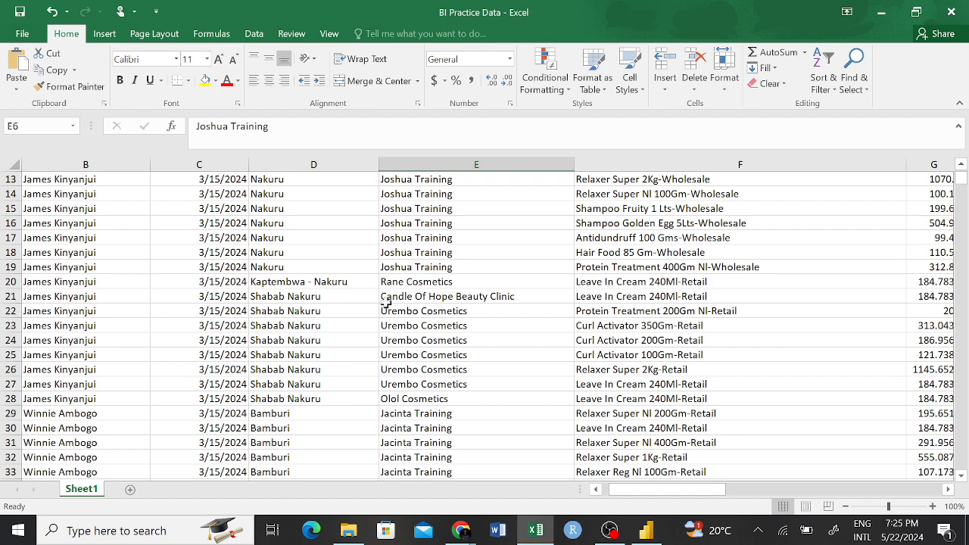
# - Compare the Outlet column entries in rows 2 to 27 of Sheet1 for outlet names repeated across several rows
pyautogui.moveTo(425, 320); pyautogui.dragTo(438, 377)
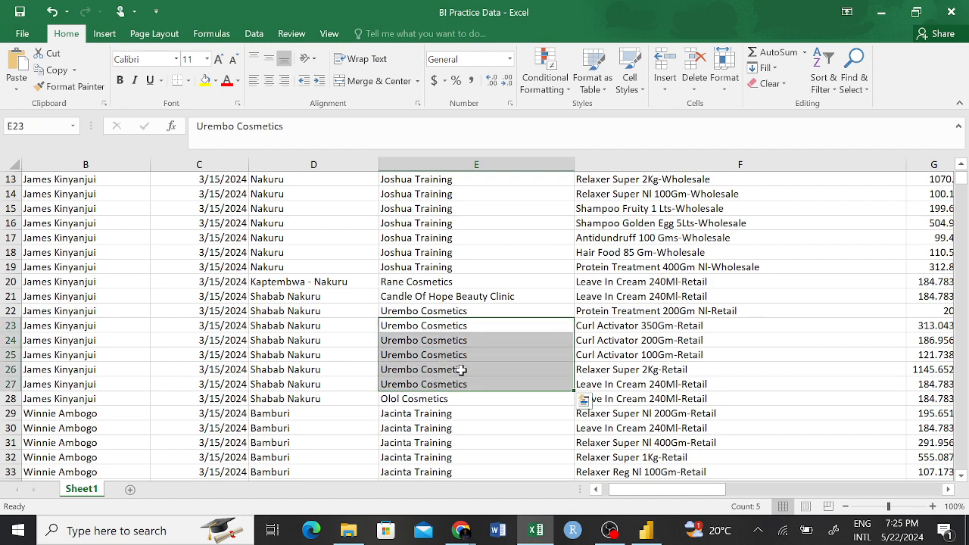
pyautogui.scroll(4, 466, 366)
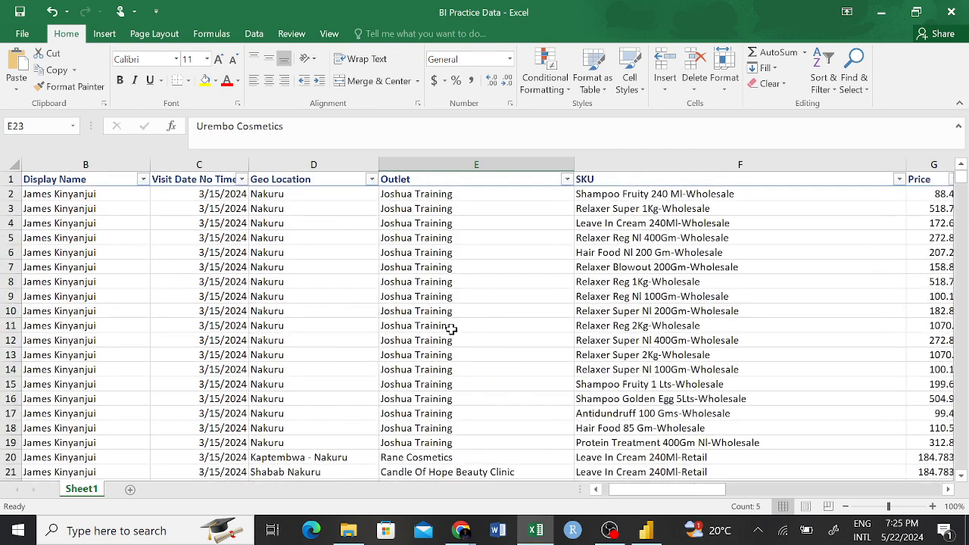
pyautogui.click(437, 198)
pyautogui.click(441, 222)
pyautogui.moveTo(441, 240); pyautogui.dragTo(442, 253)
pyautogui.click(445, 296)
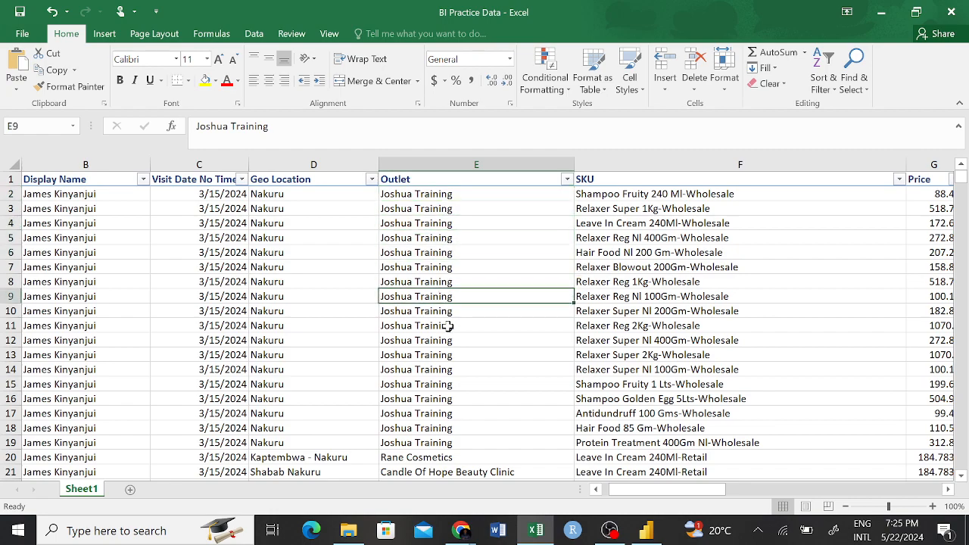
pyautogui.click(447, 326)
pyautogui.click(448, 384)
pyautogui.click(448, 424)
pyautogui.scroll(-1, 454, 389)
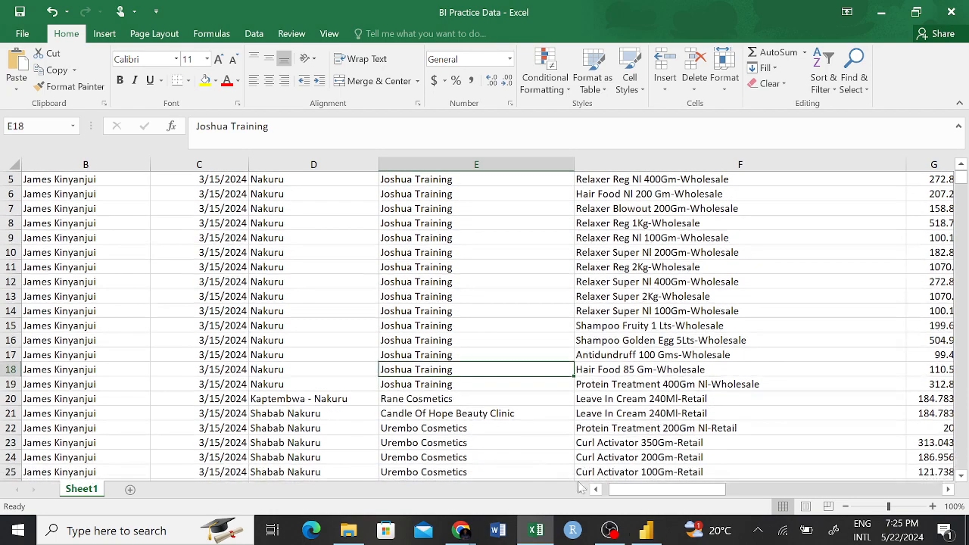
# - Switch to the BI Elites report in Power BI and start a new measure named TotalL Outlets in the Measures Table
pyautogui.click(648, 531)
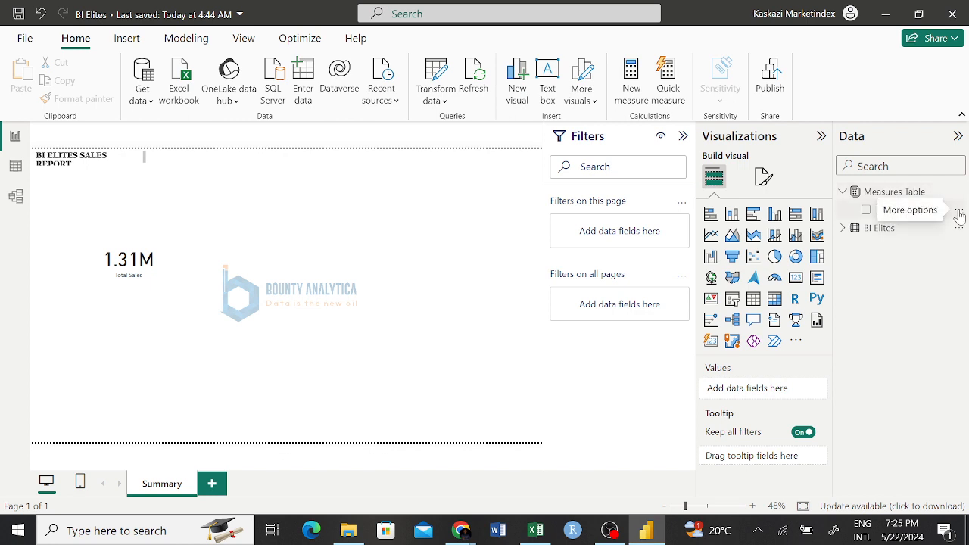
pyautogui.click(959, 213)
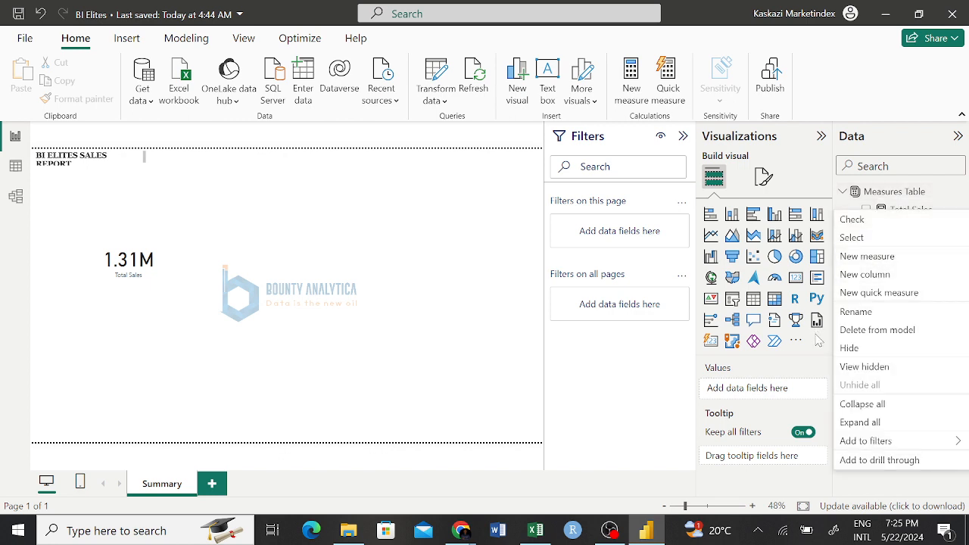
pyautogui.click(486, 311)
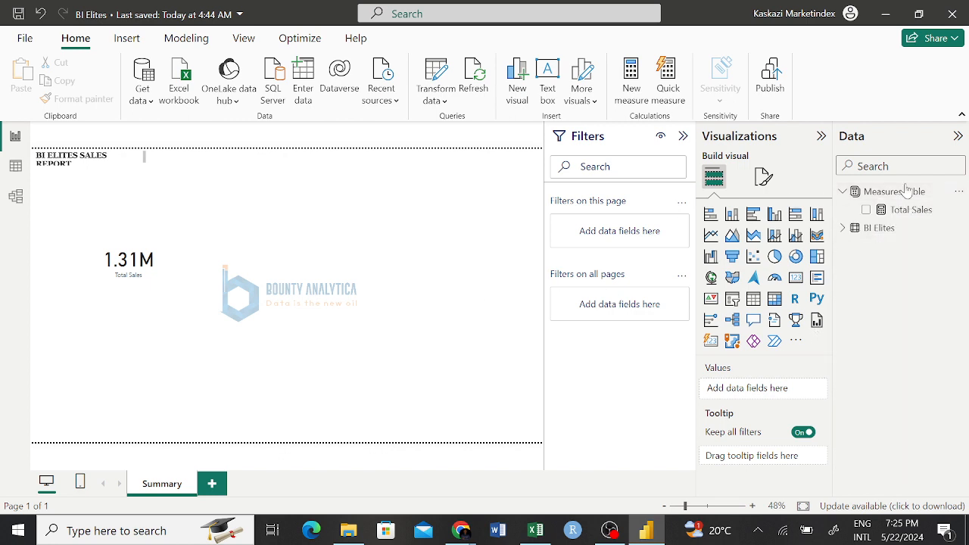
pyautogui.click(959, 191)
pyautogui.click(877, 222)
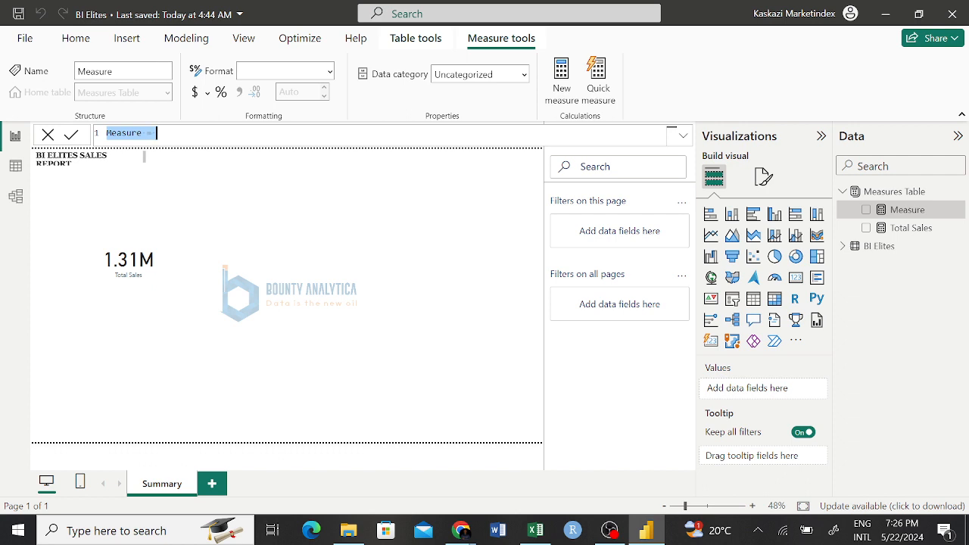
pyautogui.click(143, 134)
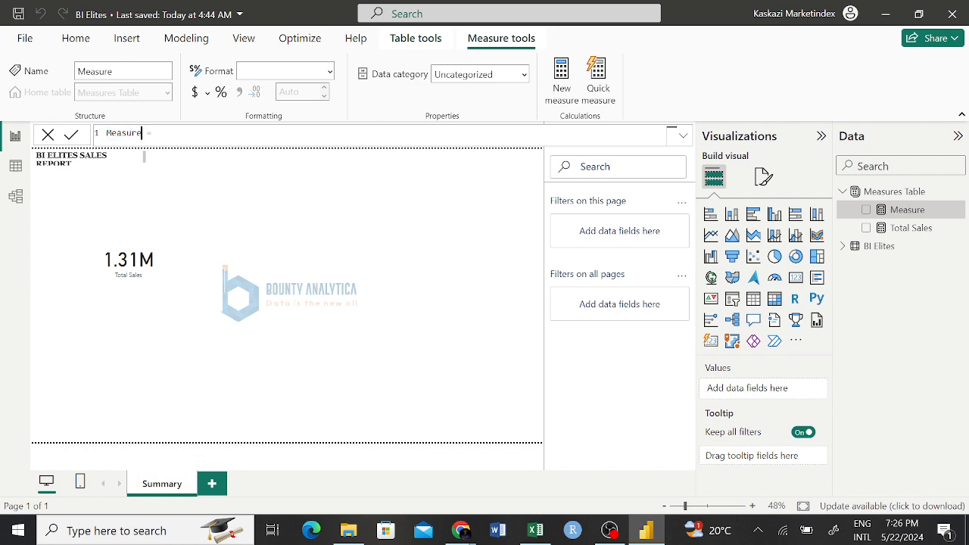
pyautogui.moveTo(142, 133); pyautogui.dragTo(107, 133)
pyautogui.write('tOTAL Outlets')
pyautogui.doubleClick(115, 133)
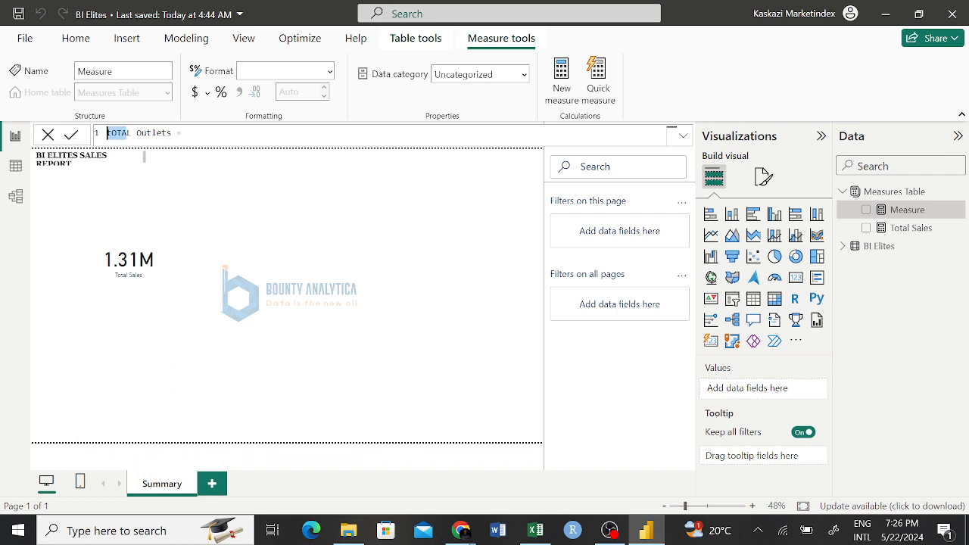
pyautogui.write('Total')
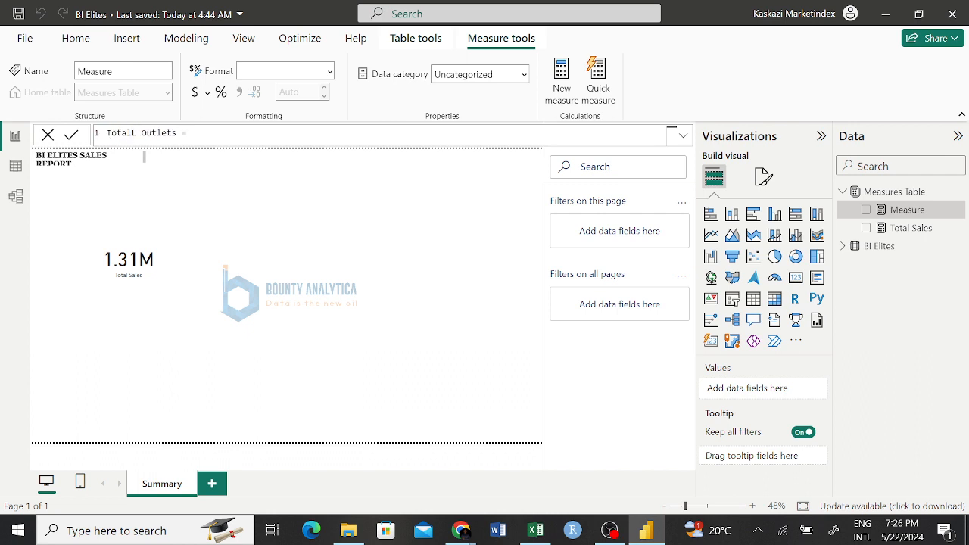
# - Define the new measure as DISTINCTCOUNT('BI Elites'[Outlet]) and commit the formula
pyautogui.click(192, 133)
pyautogui.write('di')
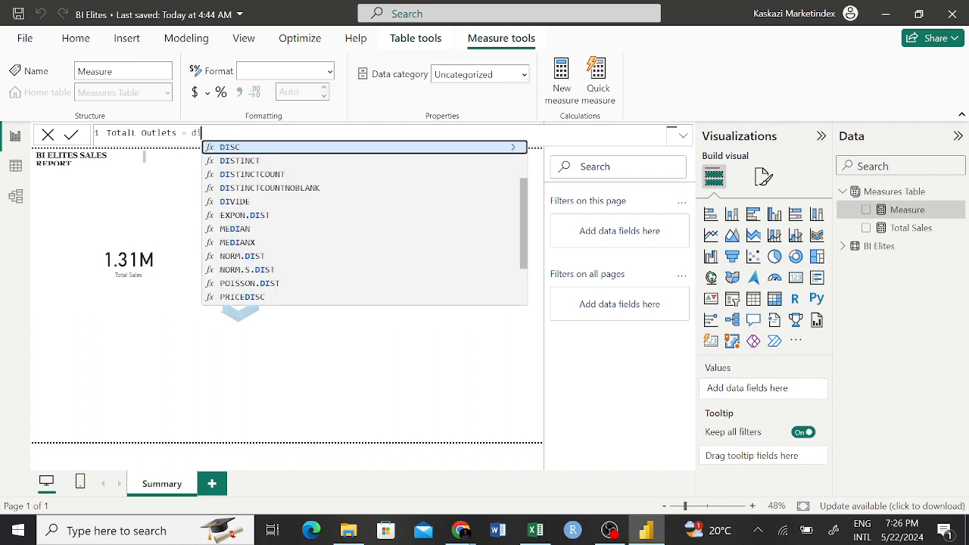
pyautogui.click(277, 176)
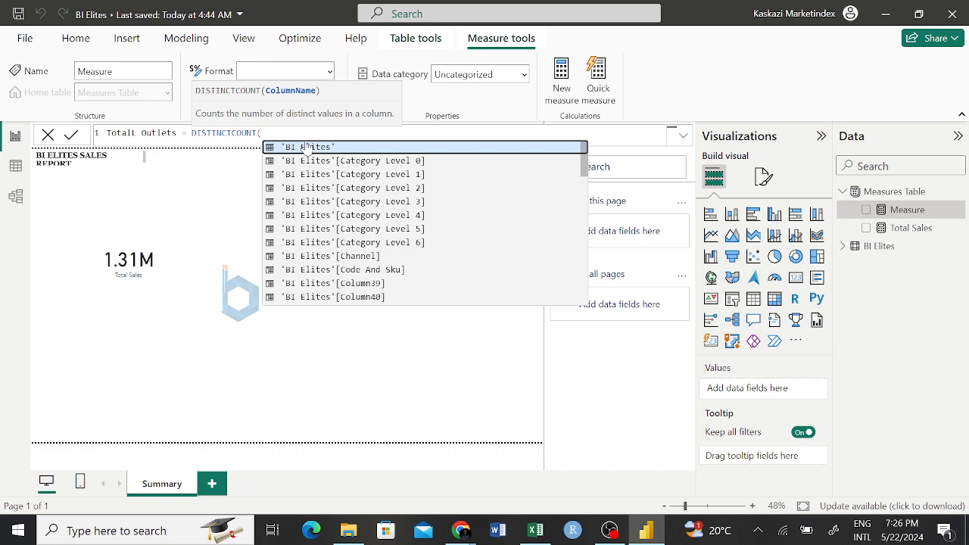
pyautogui.write('b')
pyautogui.press('BackSpace')
pyautogui.write('o')
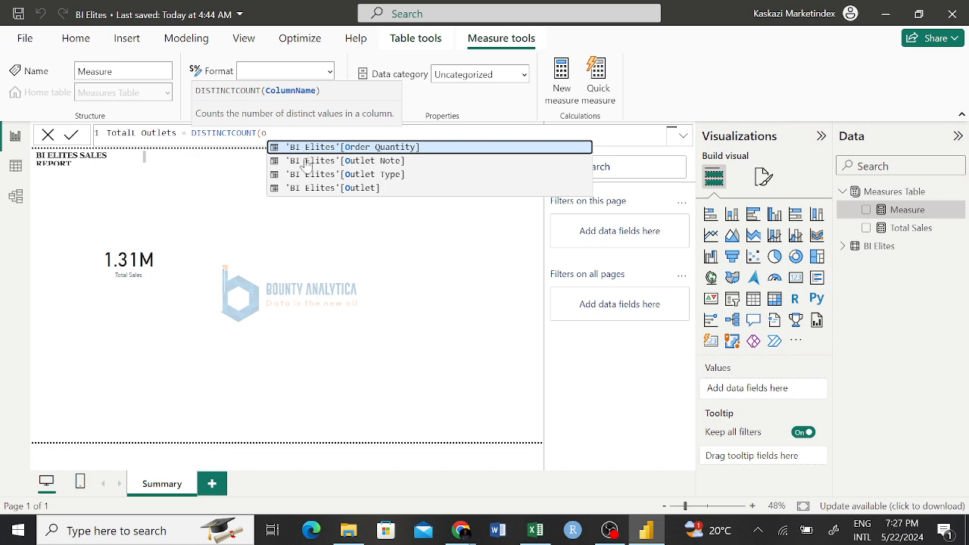
pyautogui.click(353, 188)
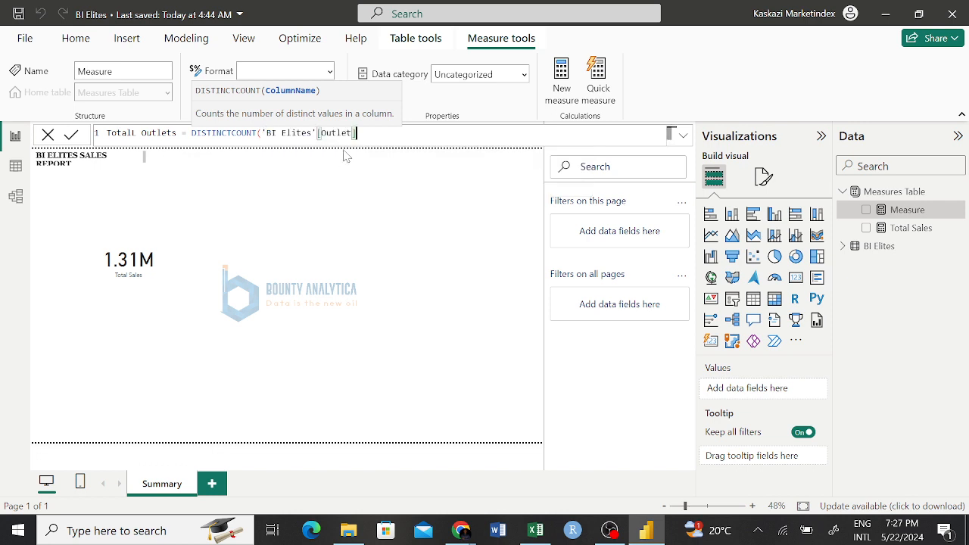
pyautogui.write(')')
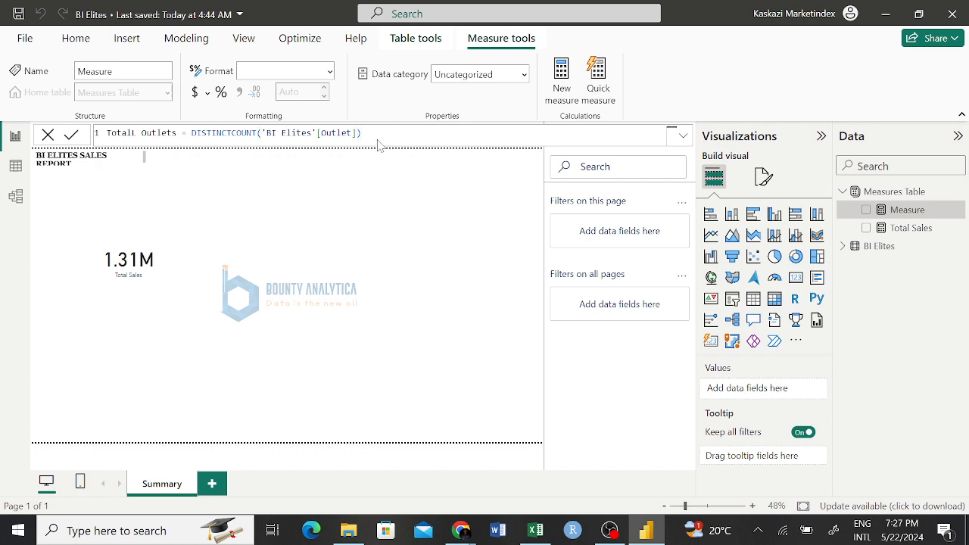
pyautogui.press('Return')
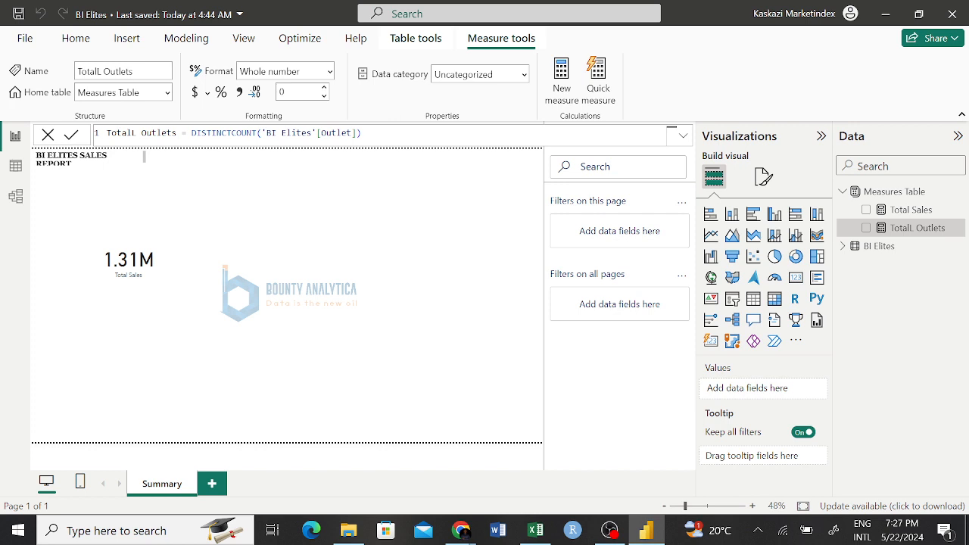
# - Correct the spelling of the outlet measure's name to Total Outlets
pyautogui.click(131, 133)
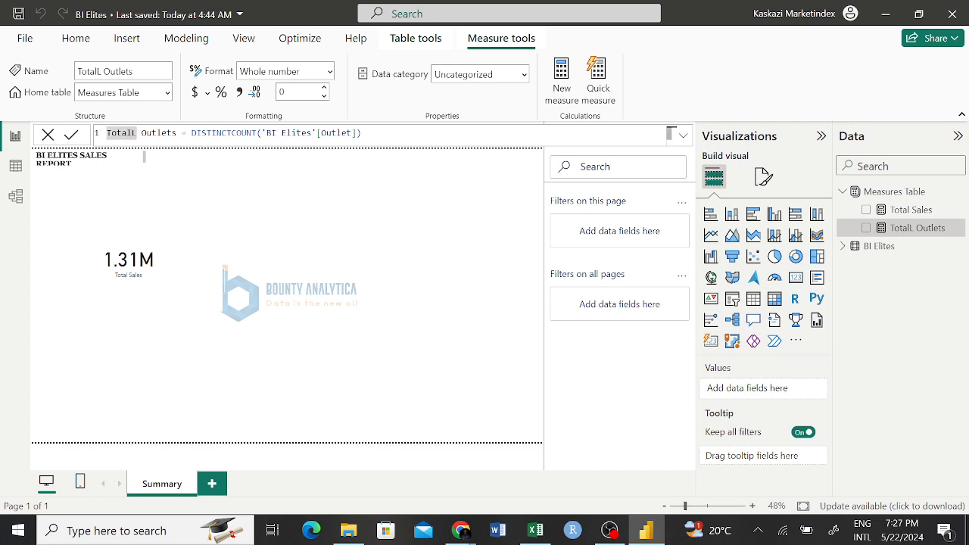
pyautogui.press('Delete')
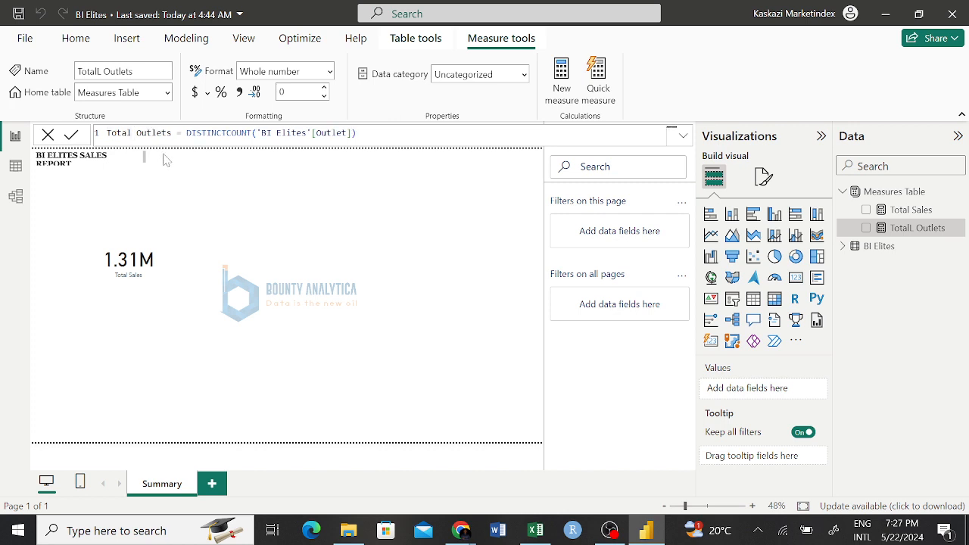
pyautogui.press('Return')
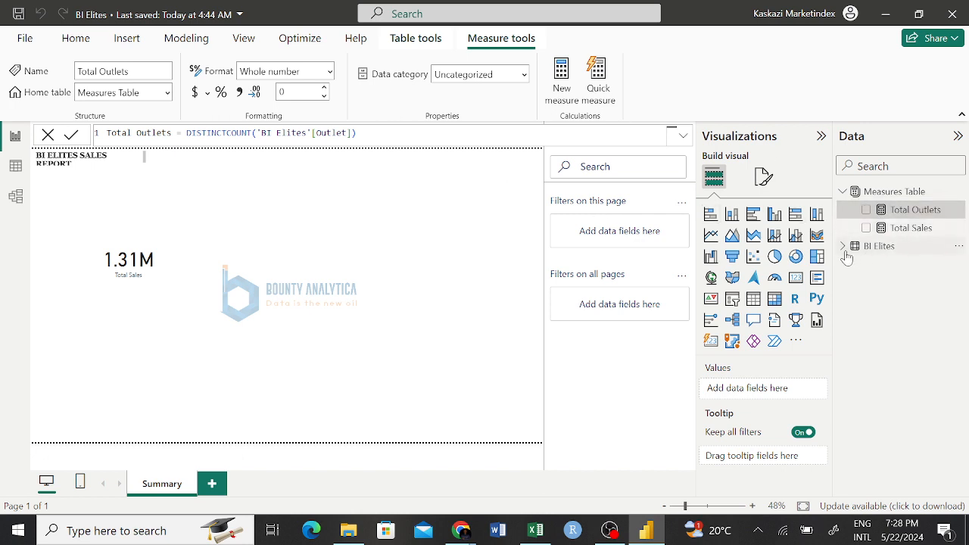
# - Add a table visual of the BI Elites Outlet field to the Summary page and look through its outlet names
pyautogui.click(843, 191)
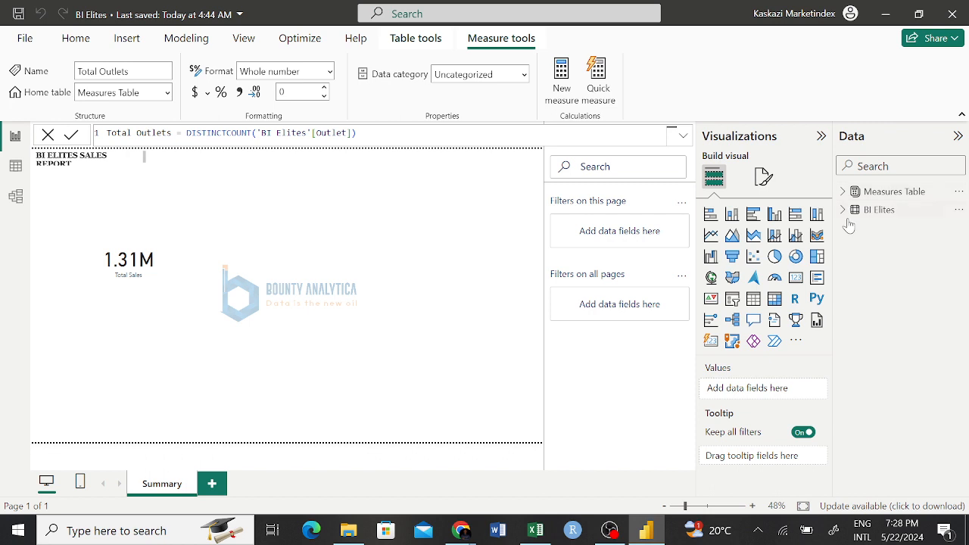
pyautogui.click(843, 212)
pyautogui.scroll(-10, 920, 295)
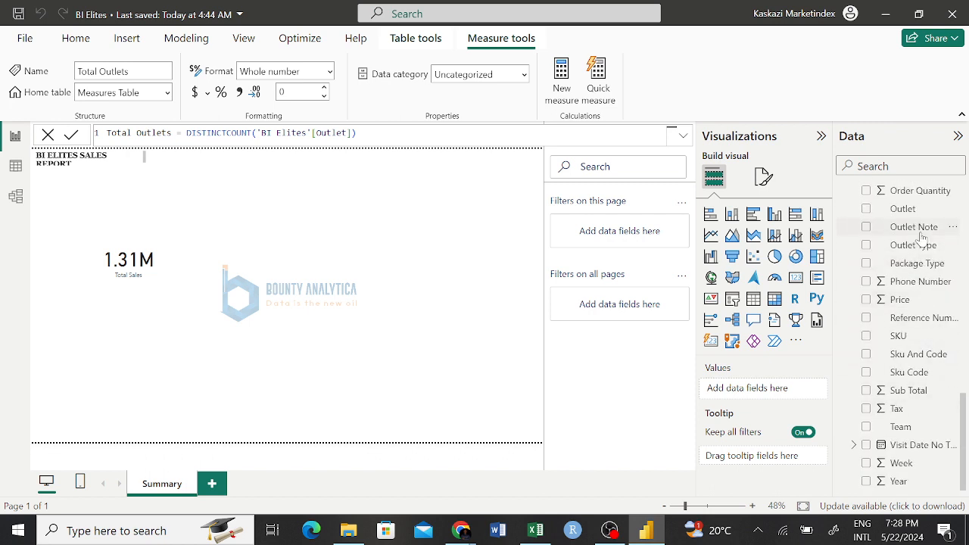
pyautogui.click(911, 215)
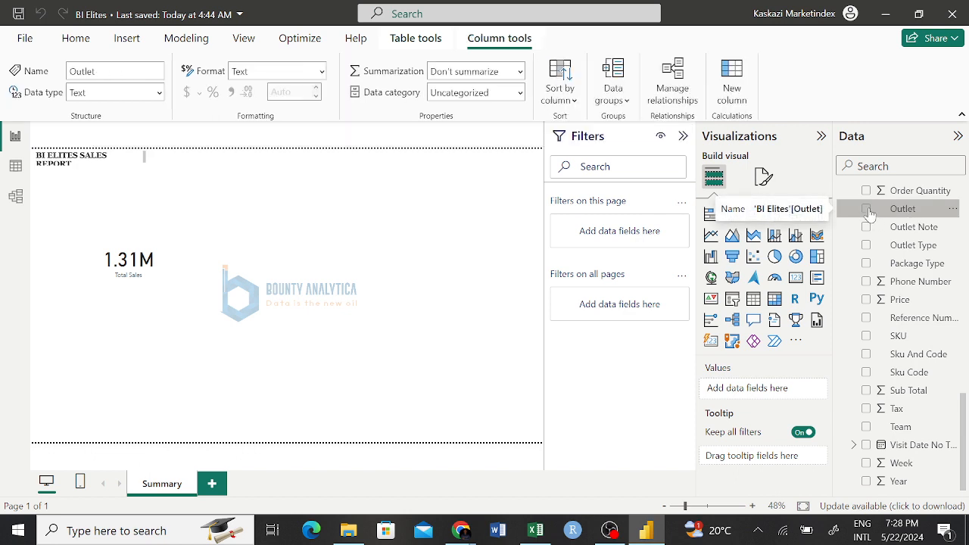
pyautogui.click(867, 211)
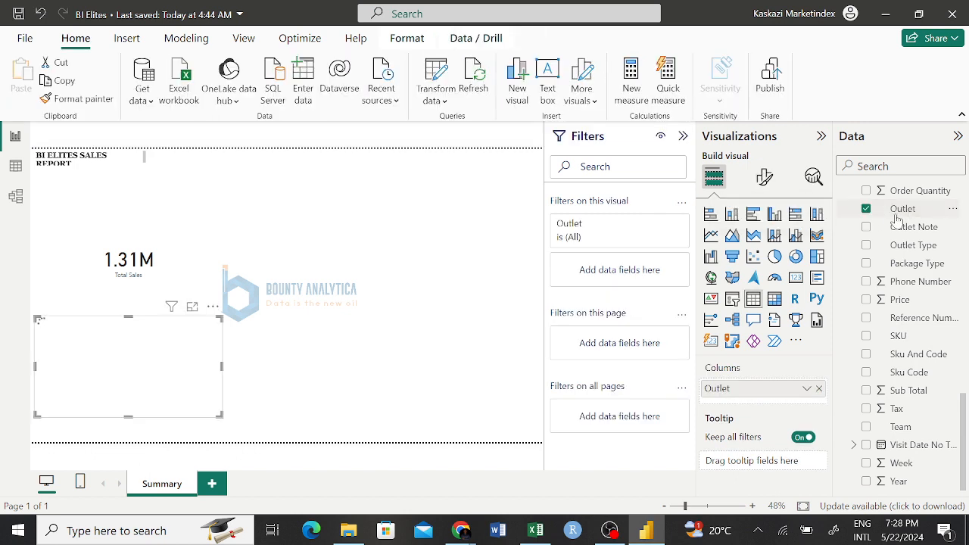
pyautogui.click(213, 307)
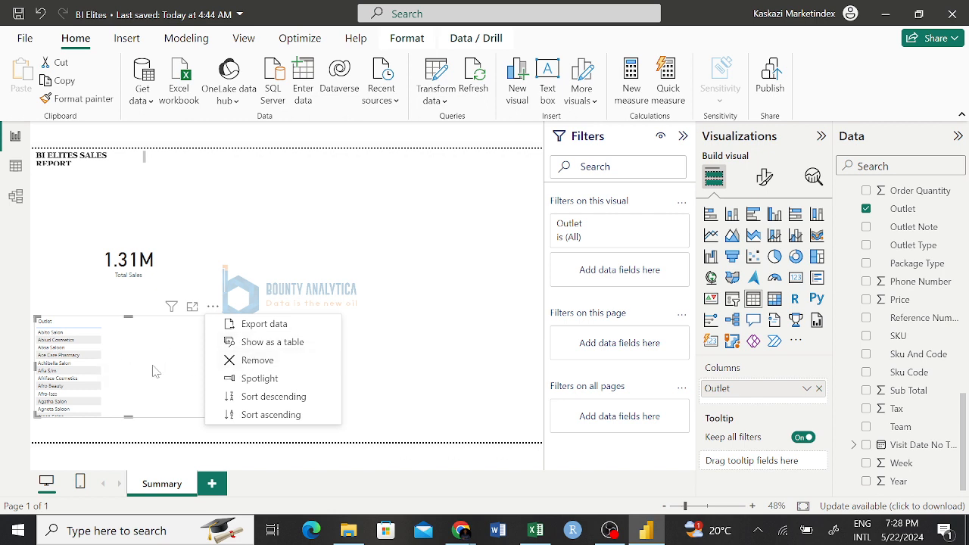
pyautogui.scroll(-10, 94, 369)
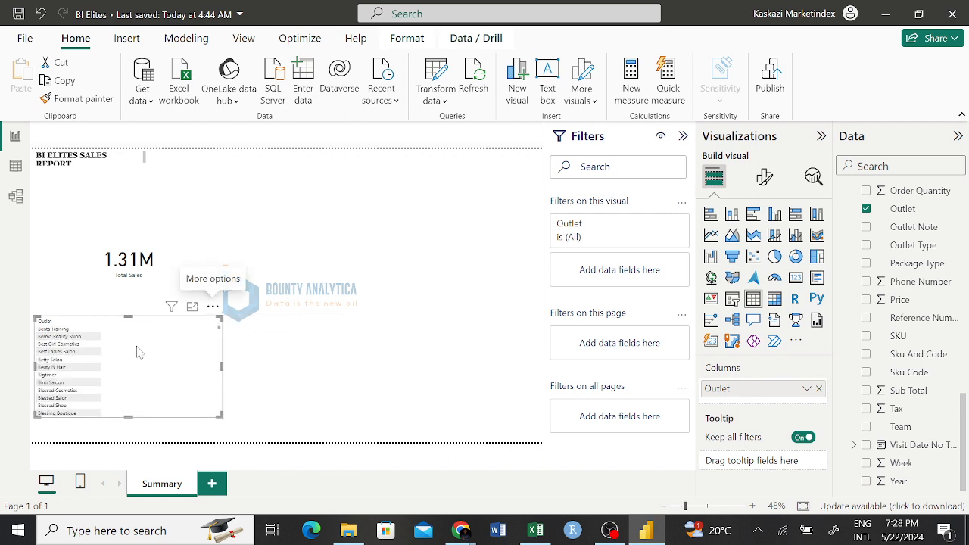
pyautogui.scroll(-10, 137, 352)
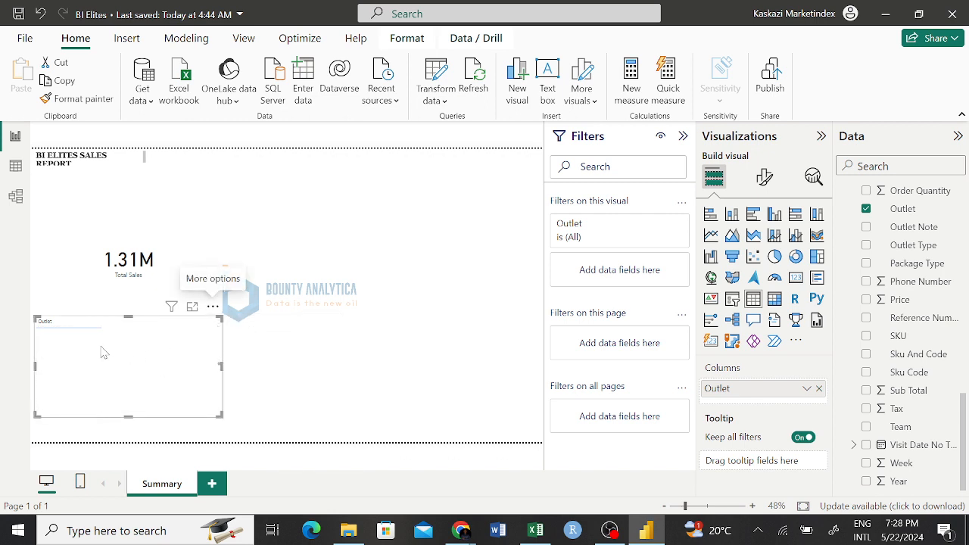
# - Remove the Outlet table visual from the Summary page
pyautogui.click(216, 307)
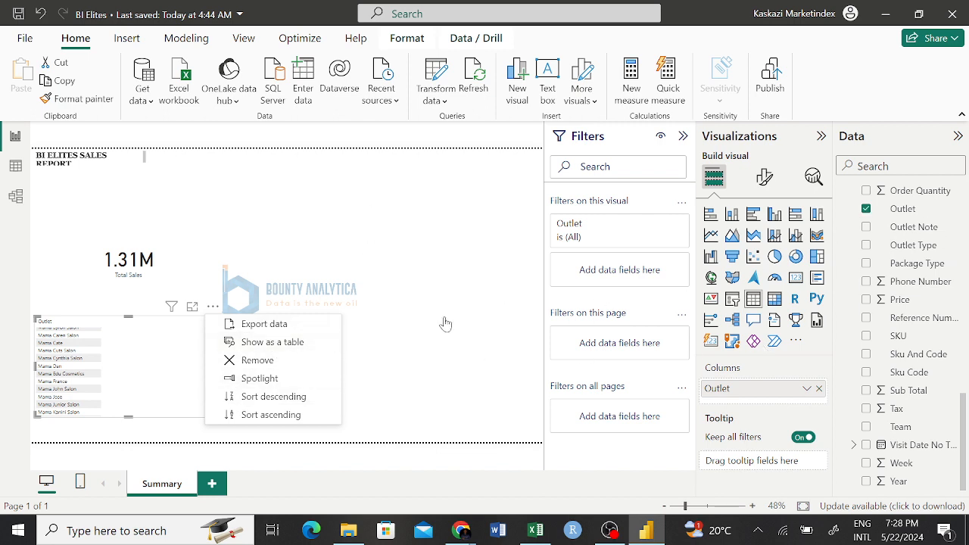
pyautogui.hotkey('ctrl', 'z')
pyautogui.click(213, 306)
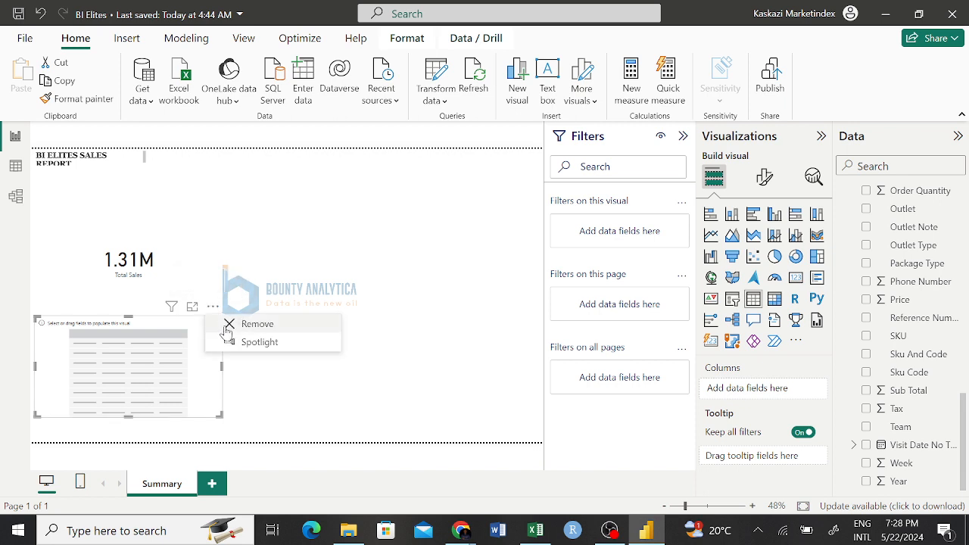
pyautogui.click(270, 327)
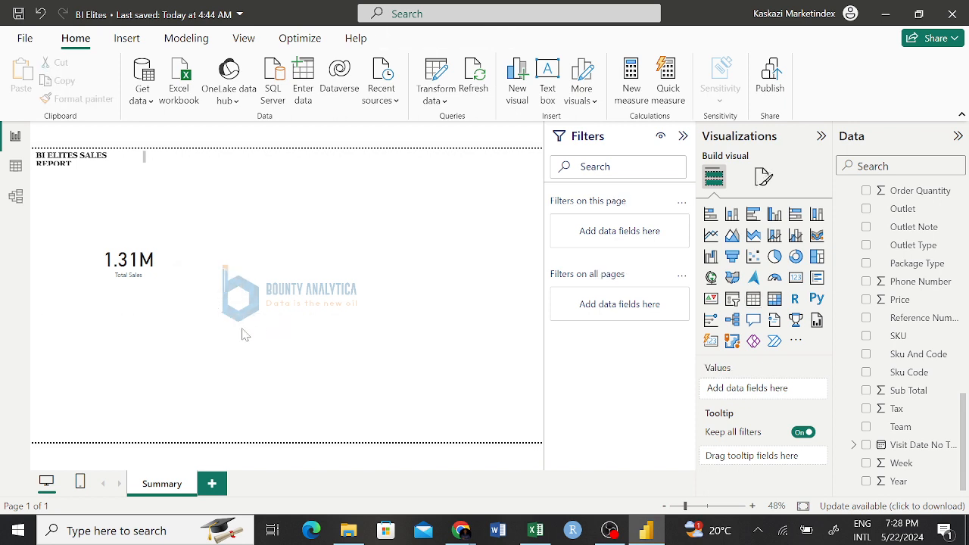
# - Widen the BI ELITES SALES REPORT title text box so that the title fits on one line
pyautogui.click(146, 162)
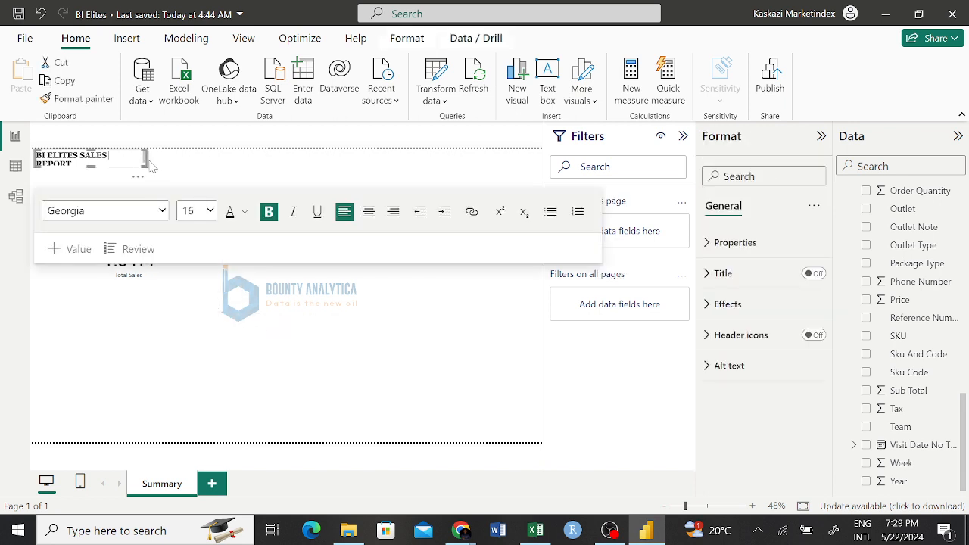
pyautogui.moveTo(149, 164); pyautogui.dragTo(157, 162)
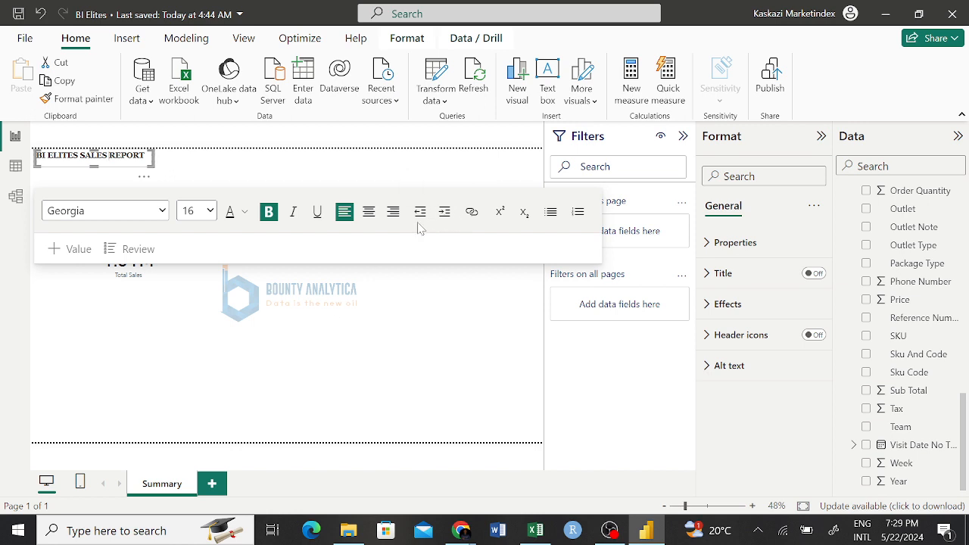
pyautogui.click(272, 173)
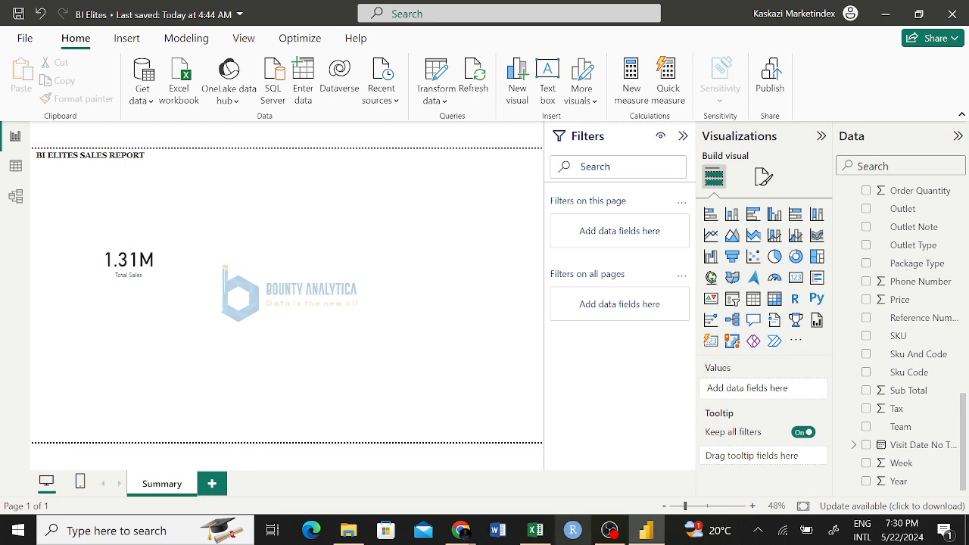
# - Switch to the BI Practice Data workbook in Excel and select the repeated Outlet entries in E2:E19 to examine them
pyautogui.click(535, 530)
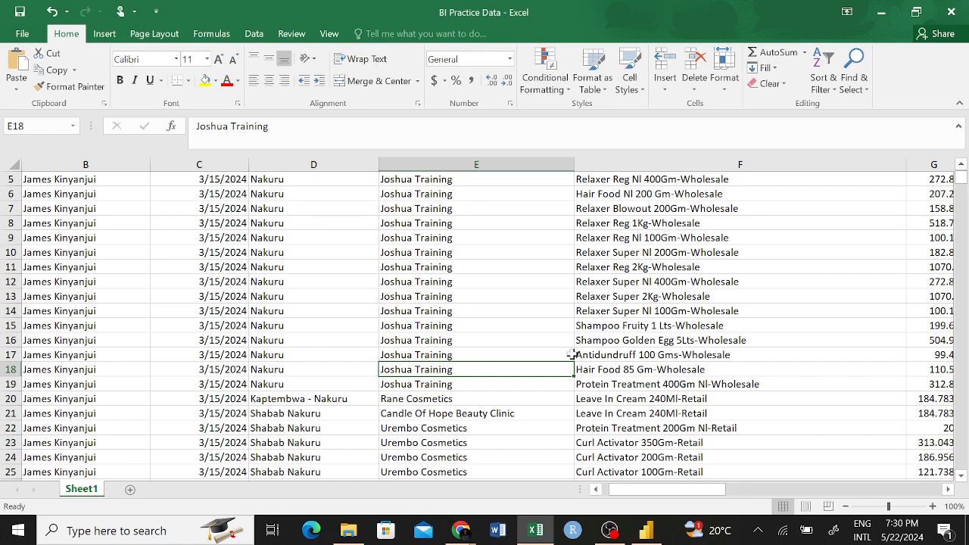
pyautogui.scroll(2, 523, 342)
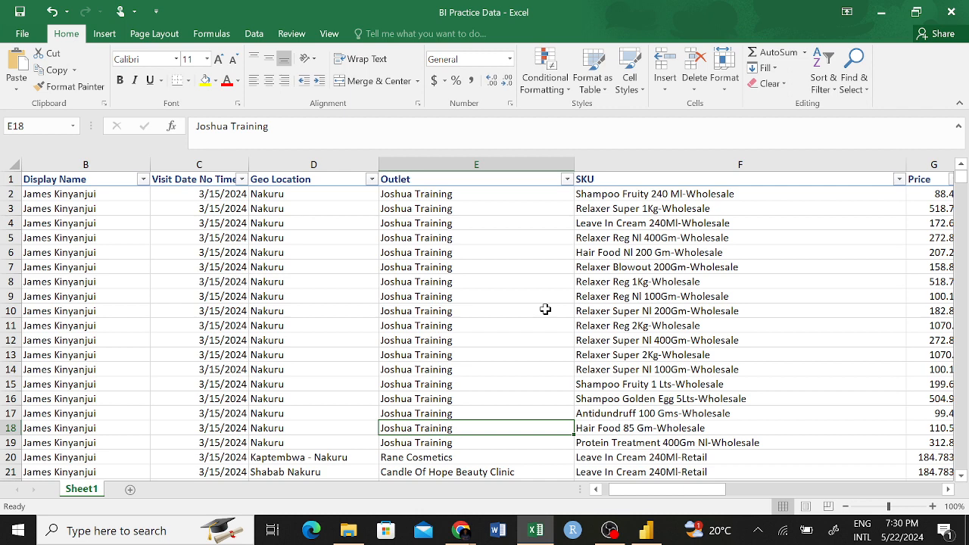
pyautogui.scroll(-3, 536, 316)
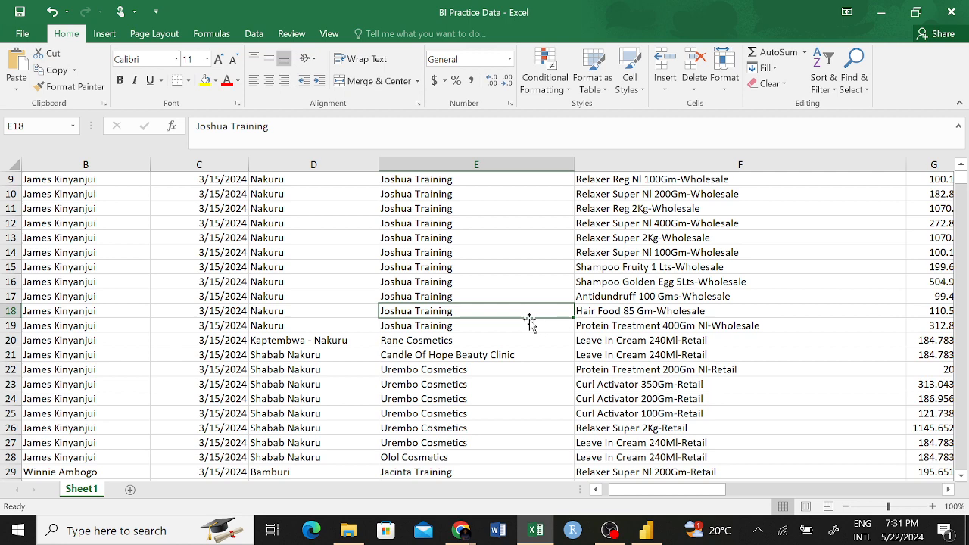
pyautogui.moveTo(443, 325); pyautogui.dragTo(432, 197)
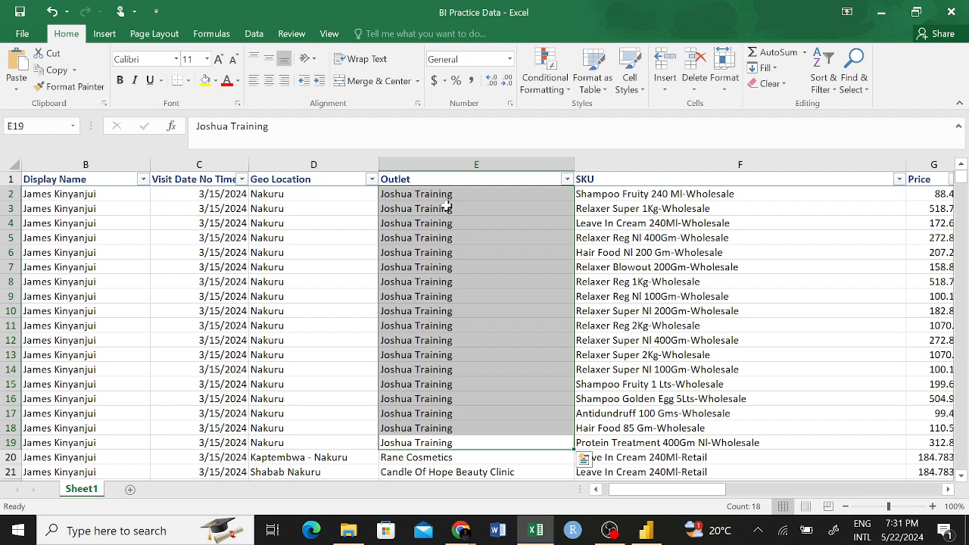
pyautogui.click(502, 275)
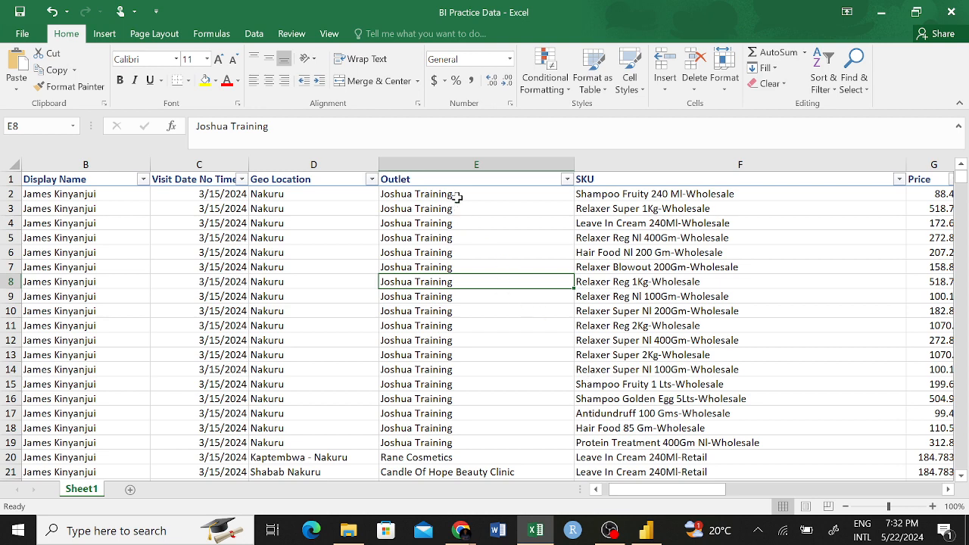
# - Select the Outlet values from E2 down to E726 to check their count, and return to the first row
pyautogui.moveTo(458, 195); pyautogui.dragTo(515, 463)
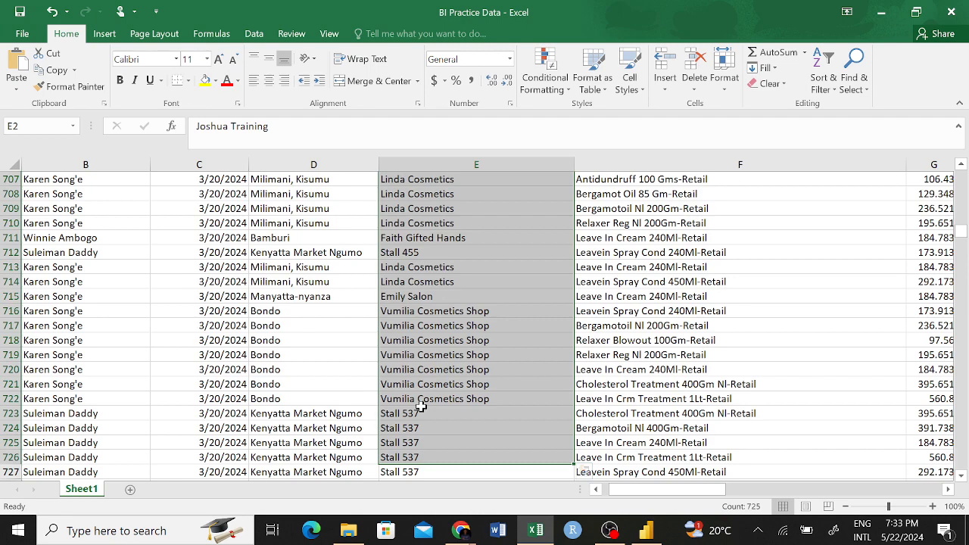
pyautogui.scroll(3, 424, 379)
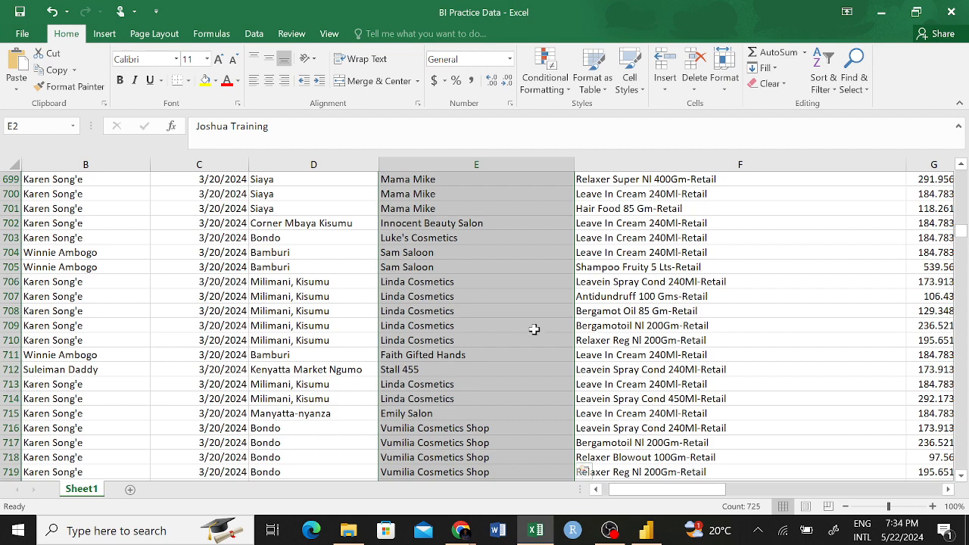
pyautogui.scroll(16, 487, 335)
pyautogui.scroll(20, 481, 337)
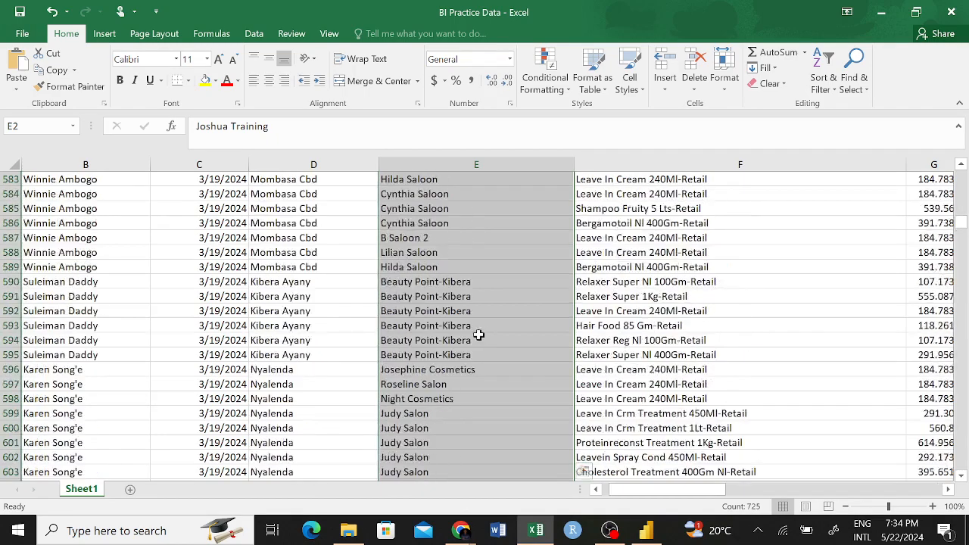
pyautogui.moveTo(960, 221); pyautogui.dragTo(961, 174)
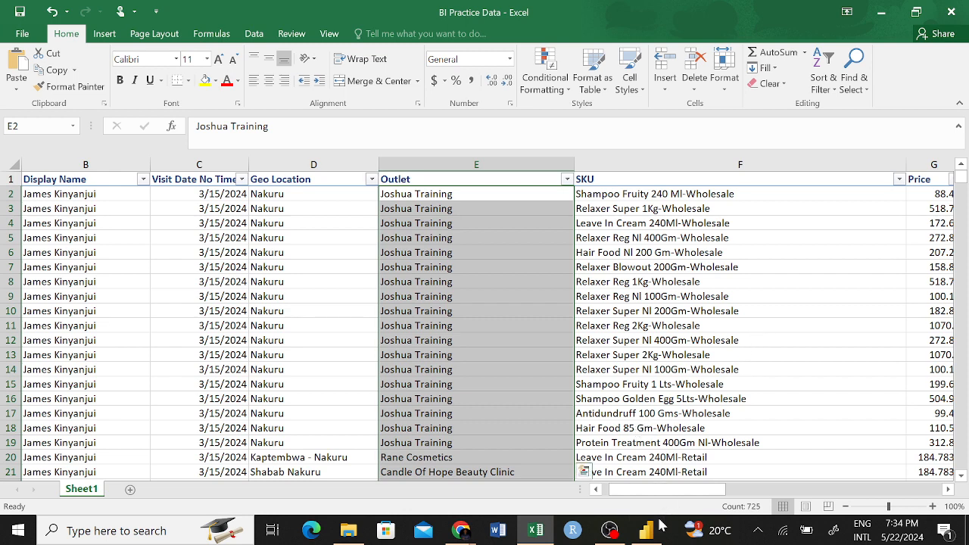
pyautogui.click(655, 530)
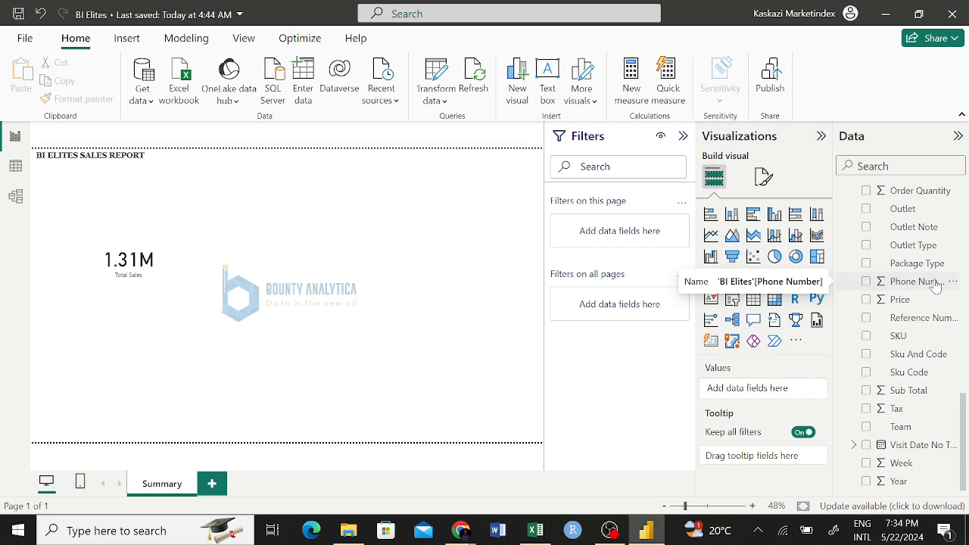
pyautogui.click(535, 531)
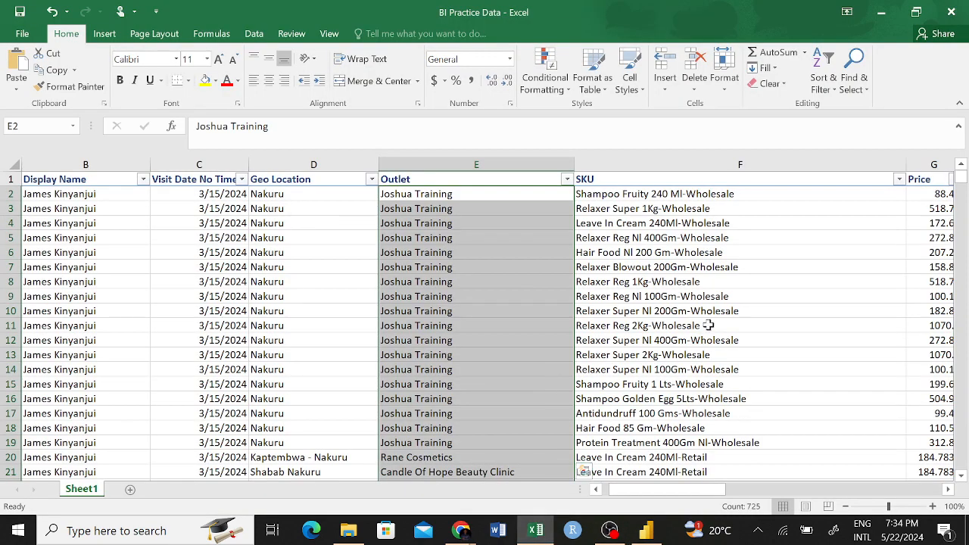
# - Add a new worksheet and enter count in cell E10 and distinctcount in cell E11
pyautogui.scroll(-1, 538, 300)
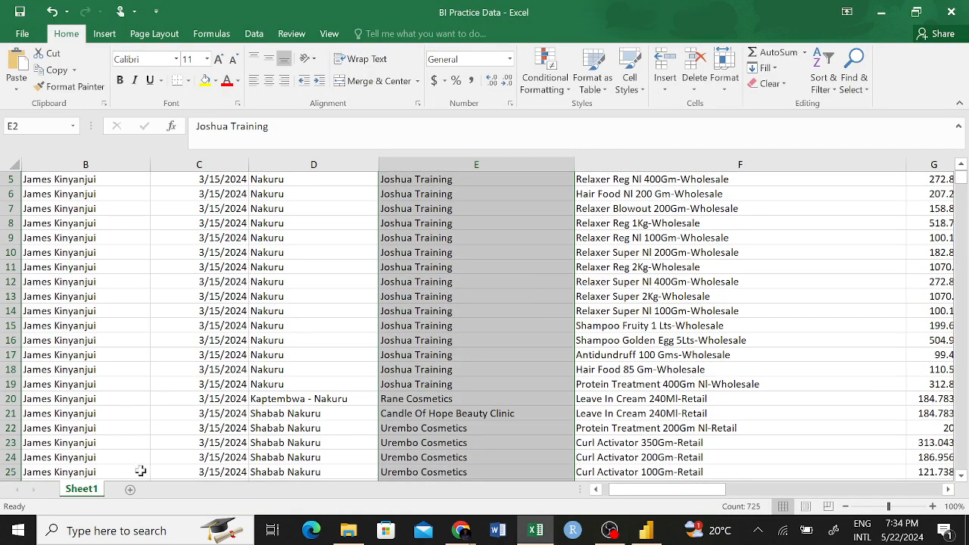
pyautogui.click(130, 489)
pyautogui.click(233, 306)
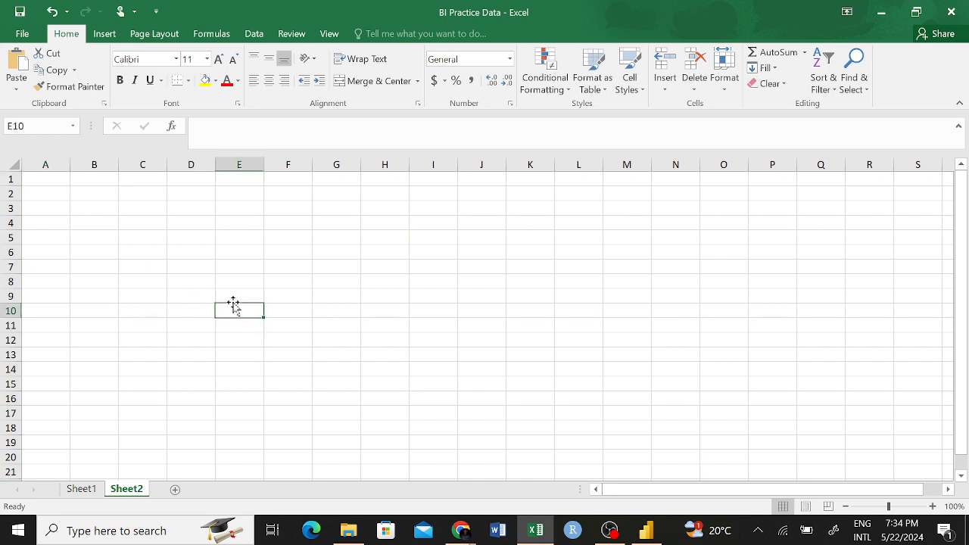
pyautogui.write('count')
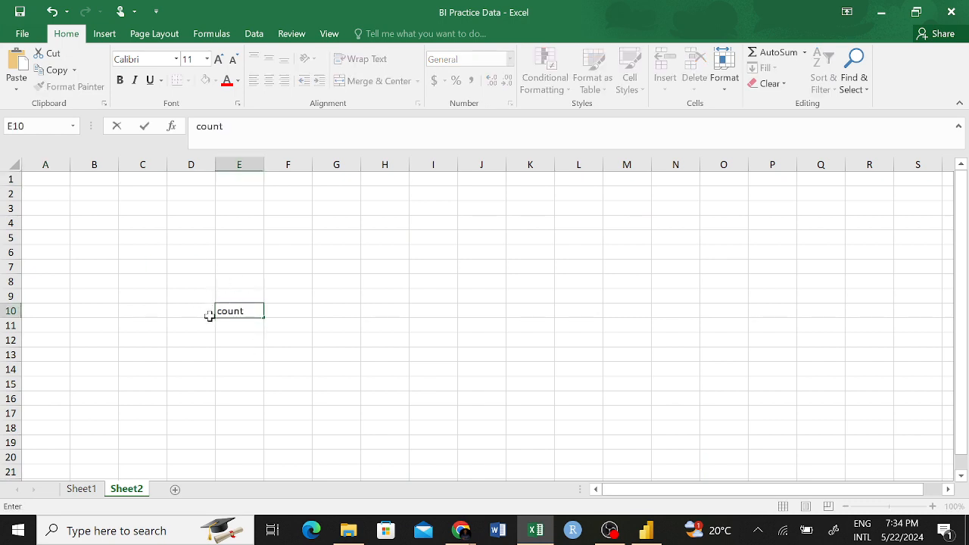
pyautogui.click(237, 327)
pyautogui.write('di')
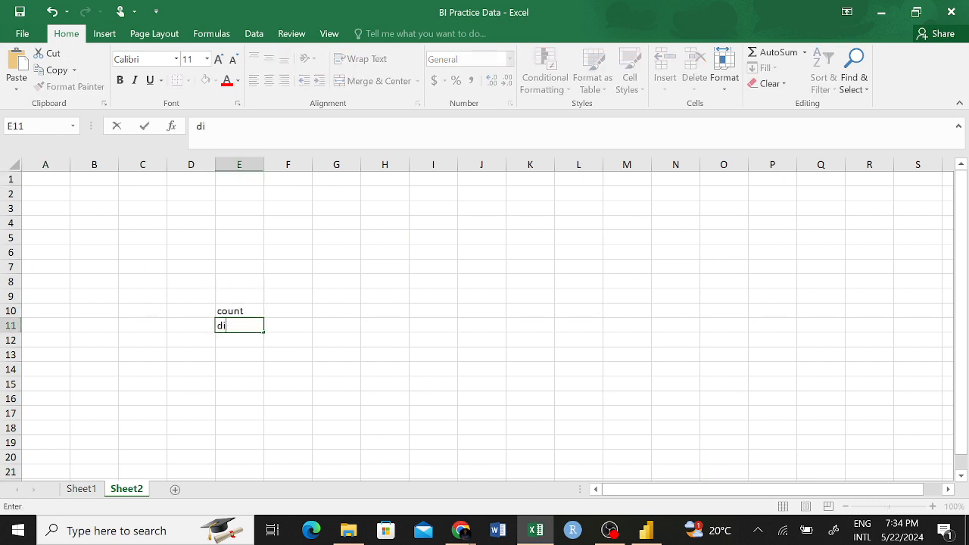
pyautogui.write('stinctcount')
pyautogui.click(311, 311)
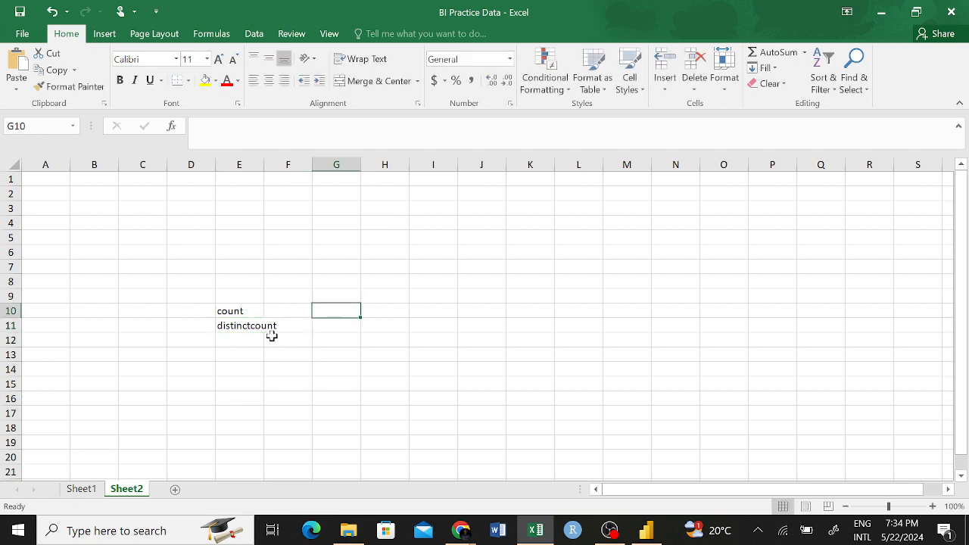
# - Return to Sheet1 and select the identical outlet entries in E2:E19 to check how many cells they fill
pyautogui.click(81, 489)
pyautogui.click(498, 268)
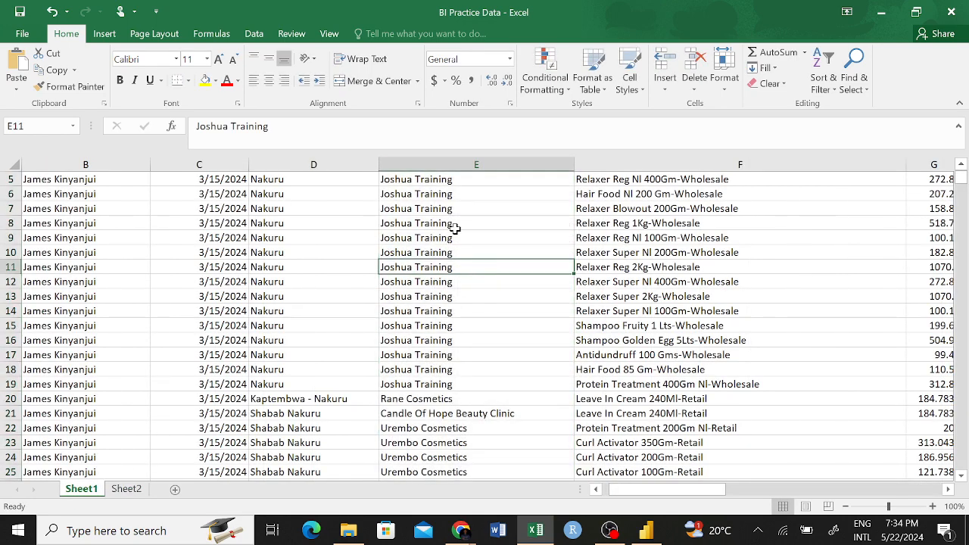
pyautogui.moveTo(411, 182); pyautogui.dragTo(421, 382)
pyautogui.scroll(1, 458, 315)
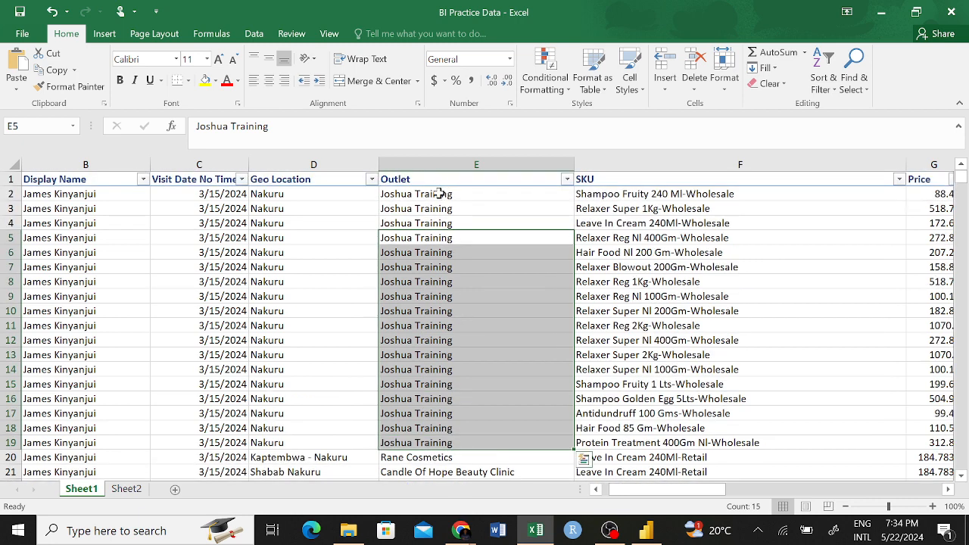
pyautogui.moveTo(440, 193); pyautogui.dragTo(439, 443)
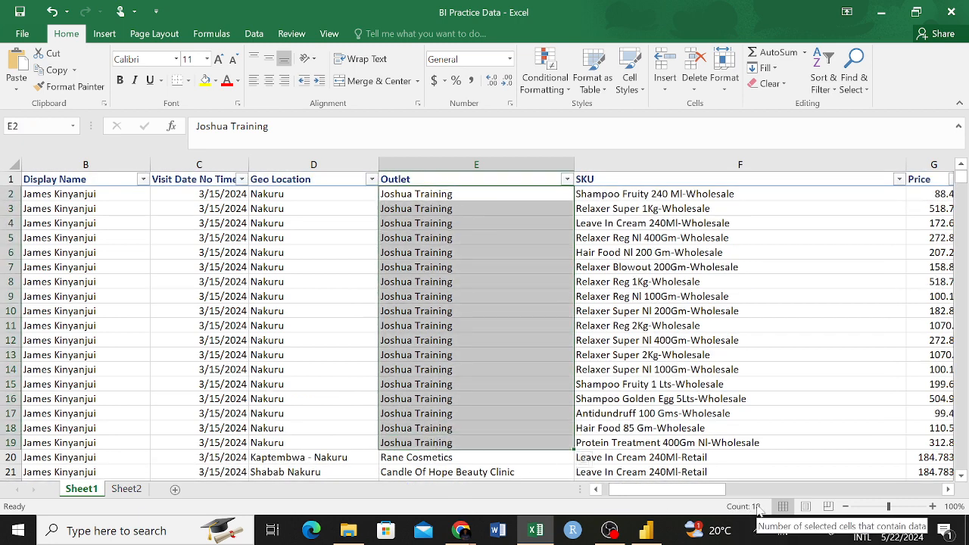
# - Go back to Sheet2 and compare the count and distinctcount notes in E10 and E11
pyautogui.click(127, 489)
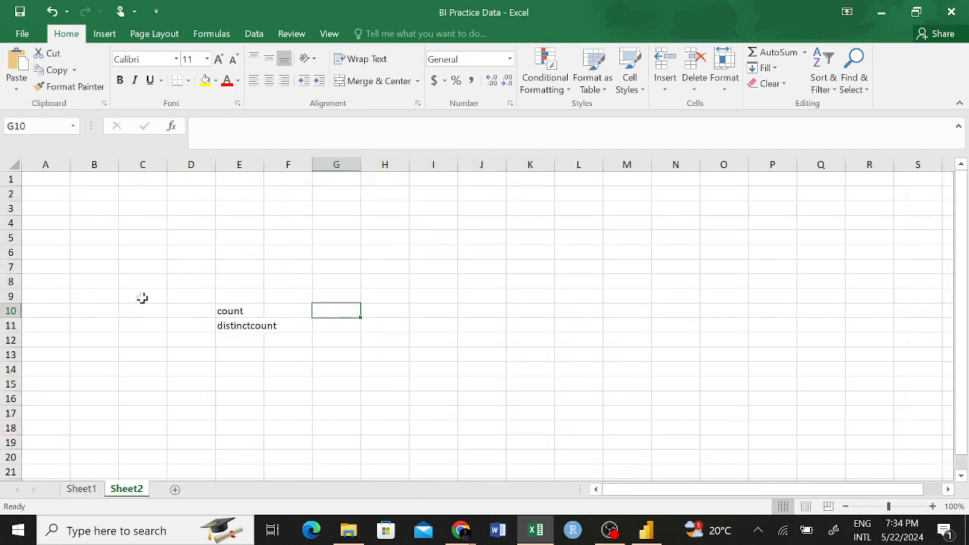
pyautogui.click(244, 335)
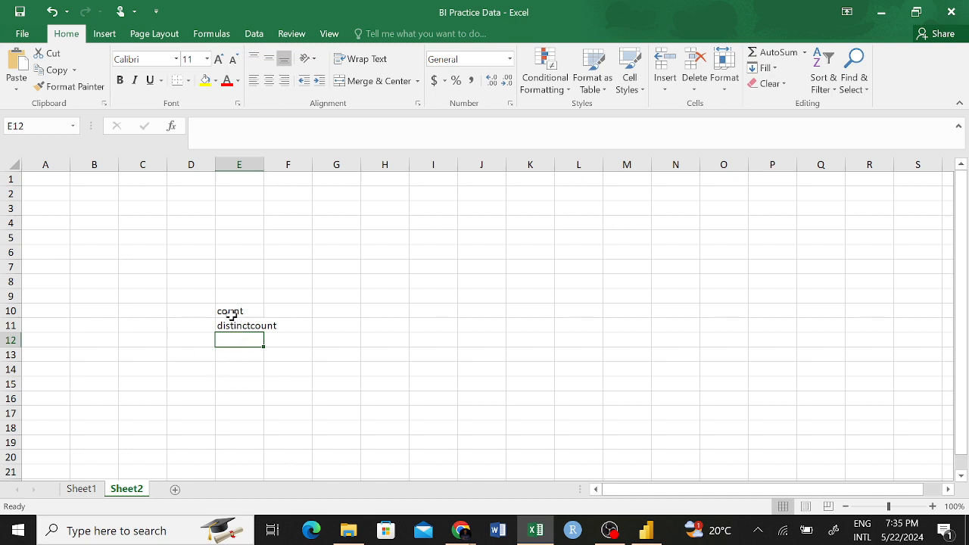
pyautogui.moveTo(230, 312); pyautogui.dragTo(238, 342)
pyautogui.click(238, 342)
pyautogui.click(238, 311)
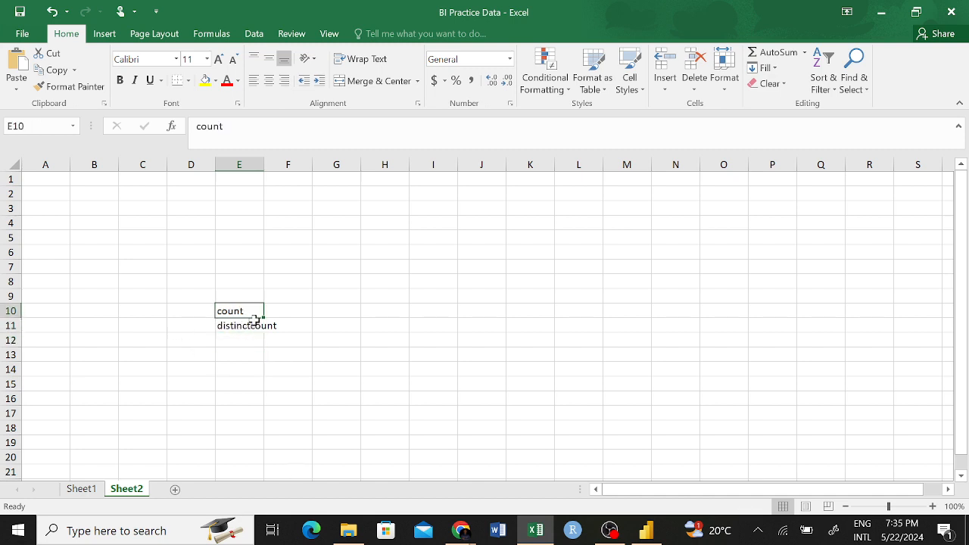
pyautogui.click(239, 326)
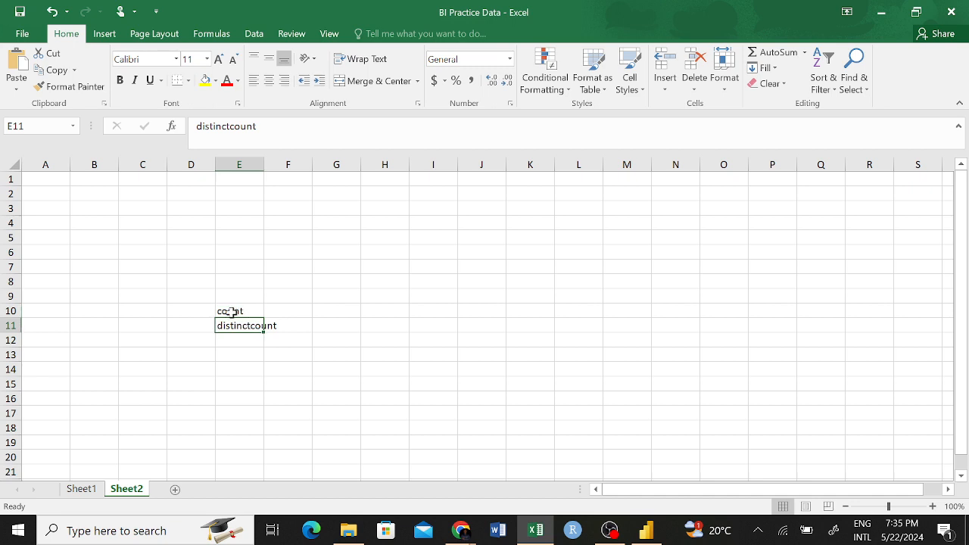
# - Clear the notes in E10 and E11 and delete Sheet2 from the workbook
pyautogui.click(232, 312)
pyautogui.press('Delete')
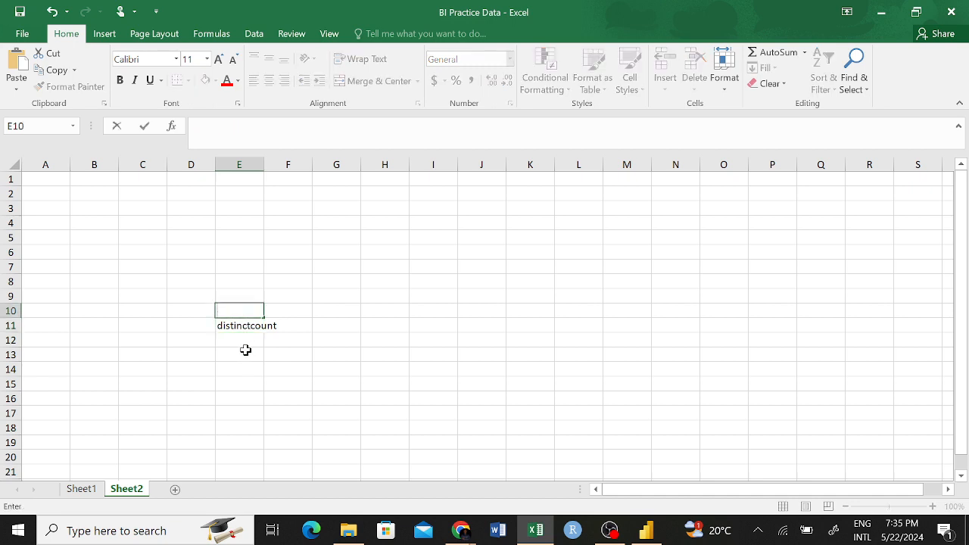
pyautogui.click(245, 352)
pyautogui.click(245, 325)
pyautogui.press('Delete')
pyautogui.click(261, 372)
pyautogui.rightClick(133, 492)
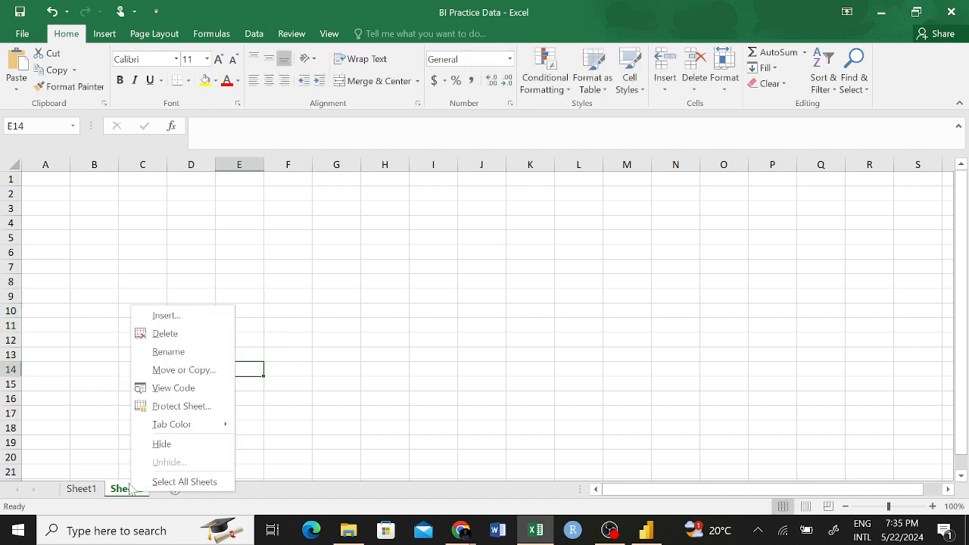
pyautogui.click(179, 338)
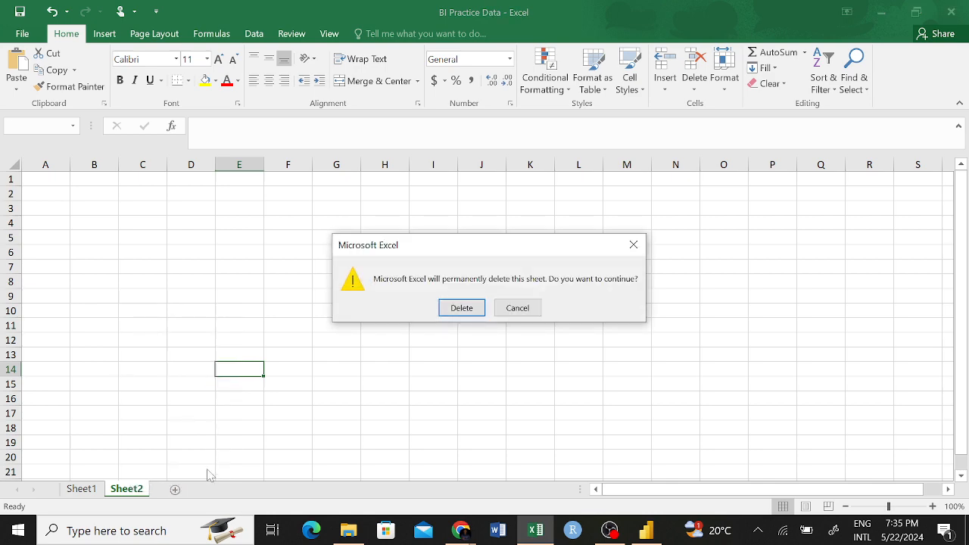
pyautogui.click(459, 307)
# - Switch to Power BI, collapse the BI Elites field list and check the measures held in the Measures Table
pyautogui.click(646, 530)
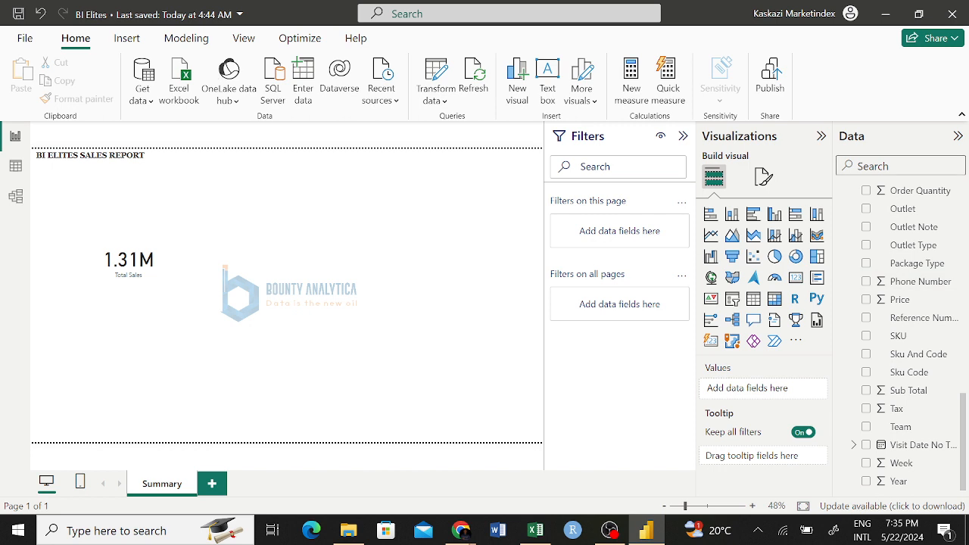
pyautogui.scroll(15, 916, 299)
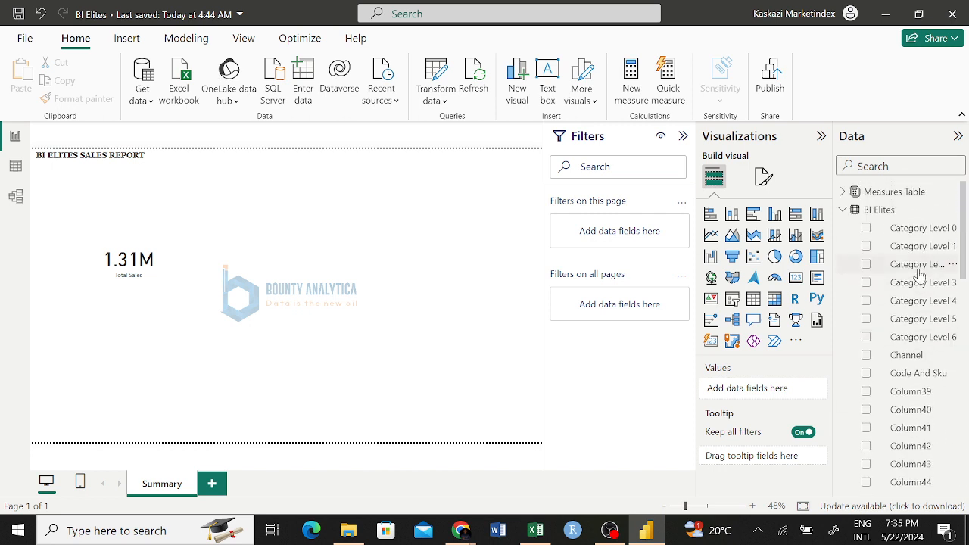
pyautogui.click(842, 210)
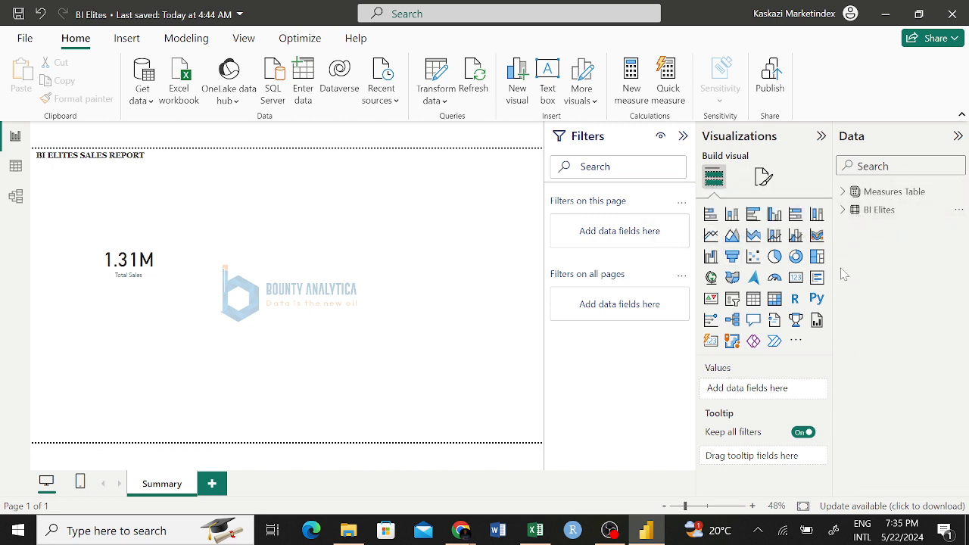
pyautogui.click(843, 192)
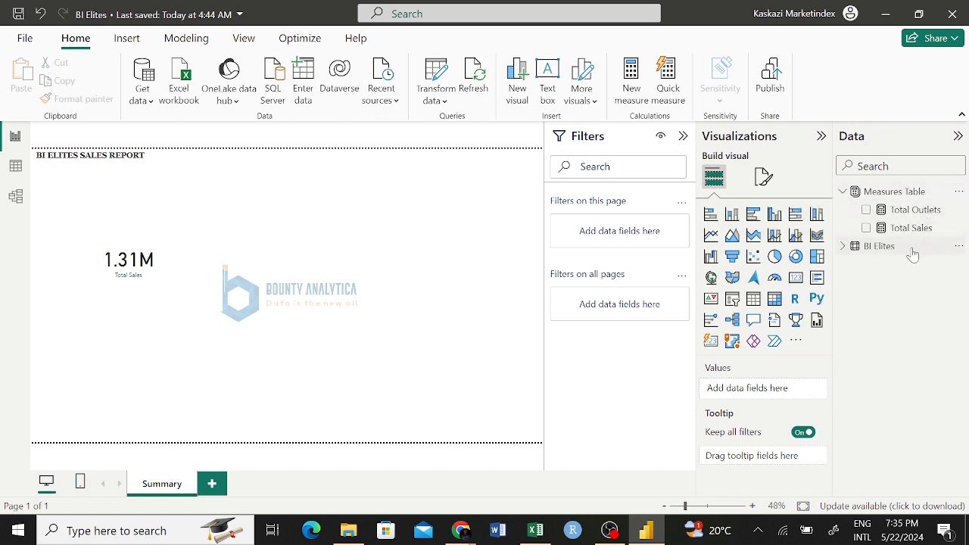
pyautogui.click(843, 192)
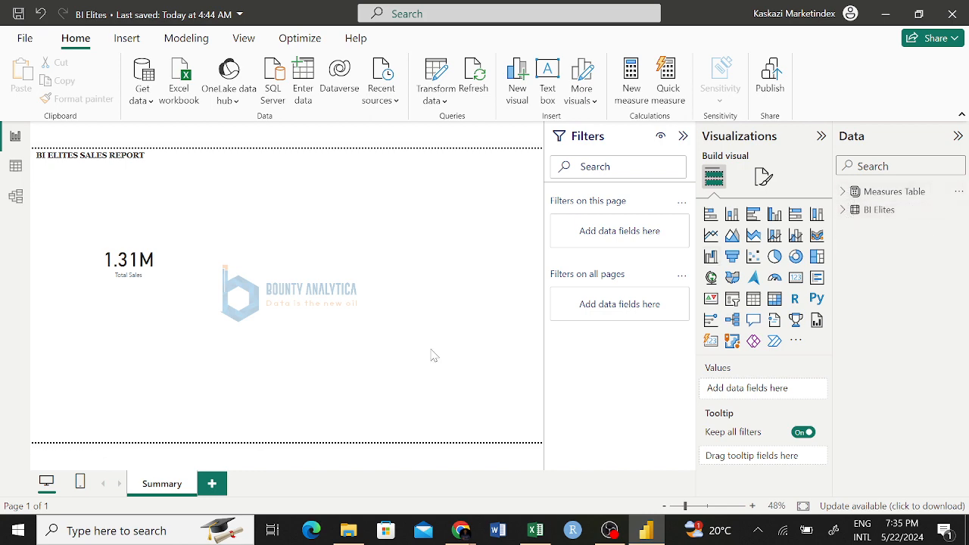
# - Switch back to the Excel workbook and examine the Display Name column and the entries beneath its header
pyautogui.click(535, 531)
pyautogui.click(91, 252)
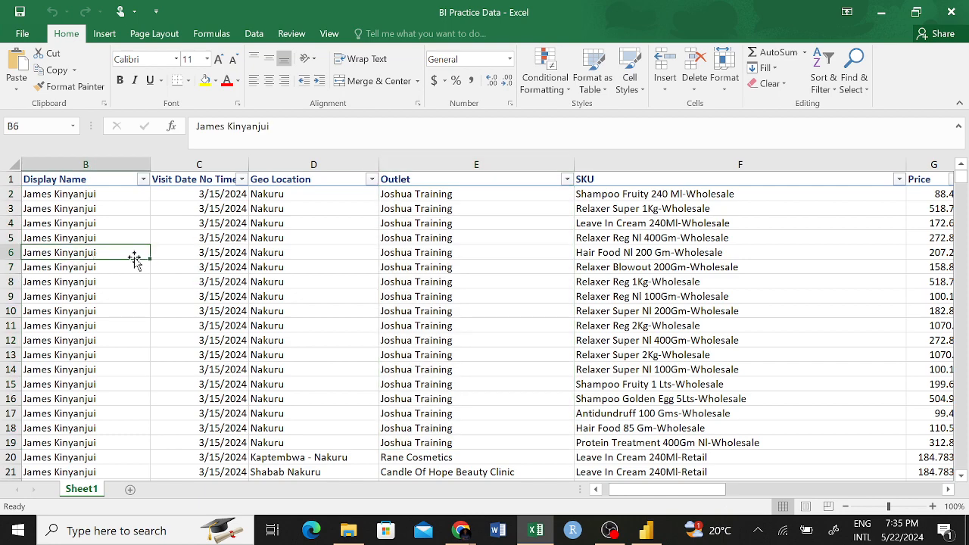
pyautogui.hscroll(-2, 134, 258)
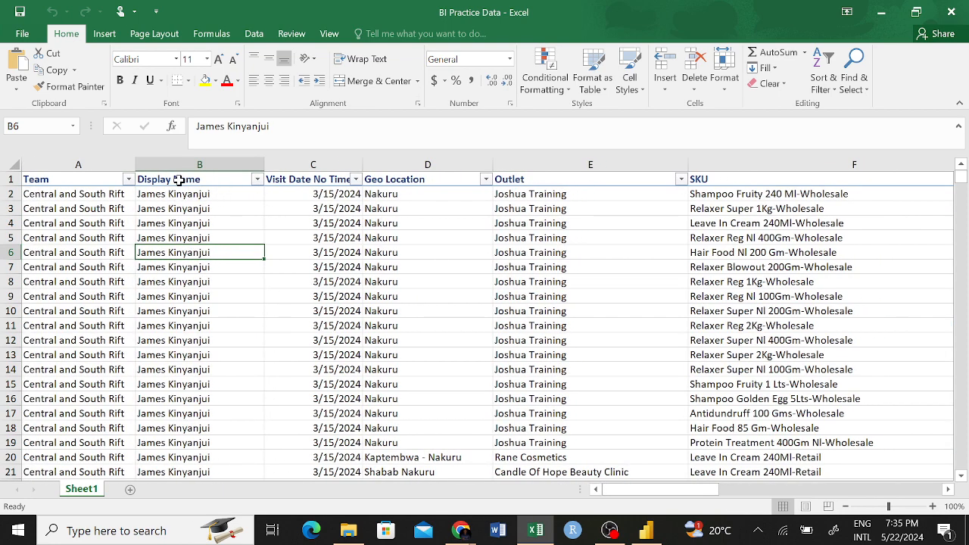
pyautogui.click(179, 181)
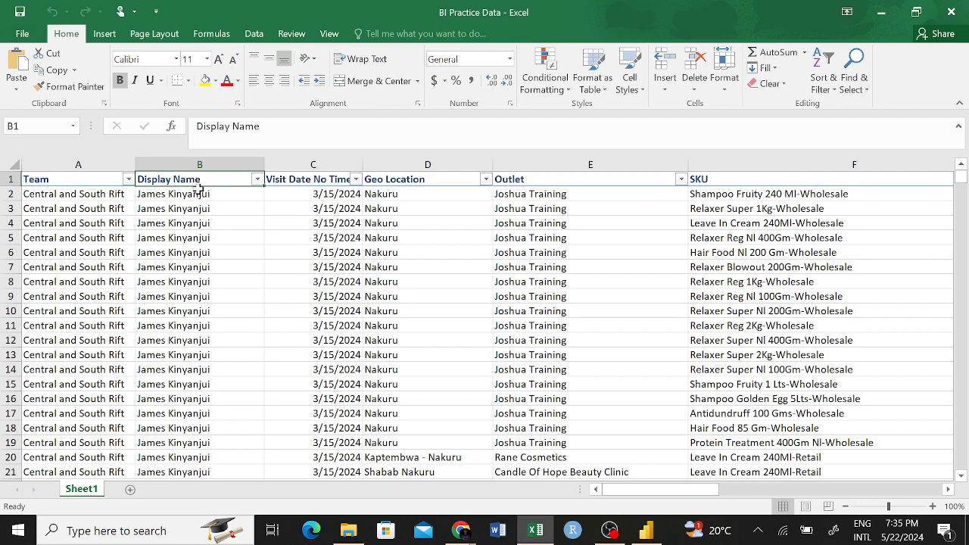
pyautogui.click(176, 211)
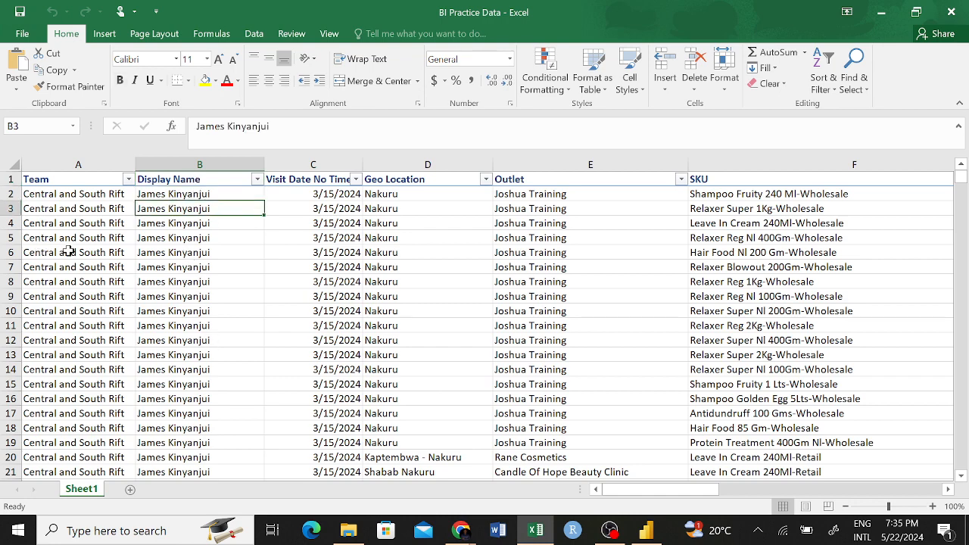
# - Compare the Team and Display Name entries in the 3/15/2024 rows, checking the Lake & Western and Nairobi teams
pyautogui.scroll(-20, 168, 283)
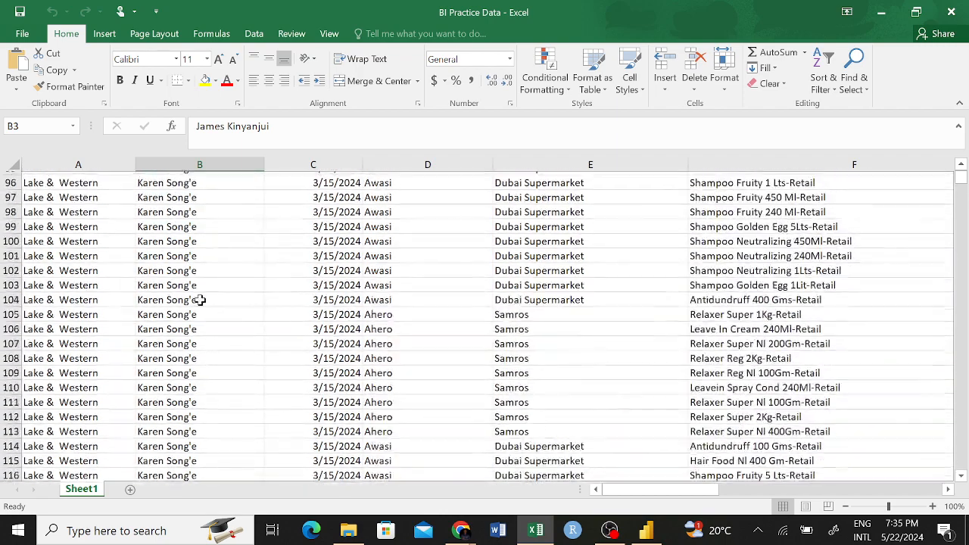
pyautogui.scroll(1, 193, 310)
pyautogui.click(186, 322)
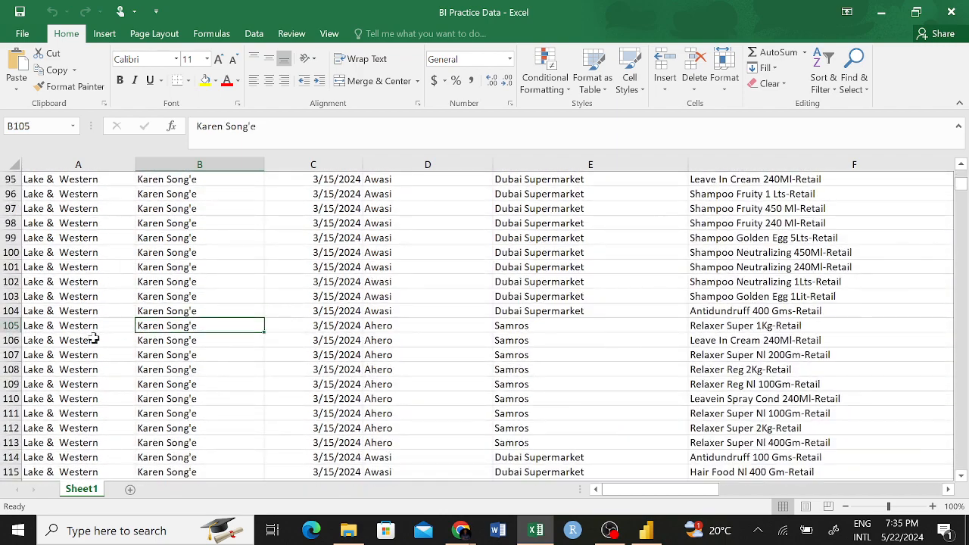
pyautogui.click(76, 356)
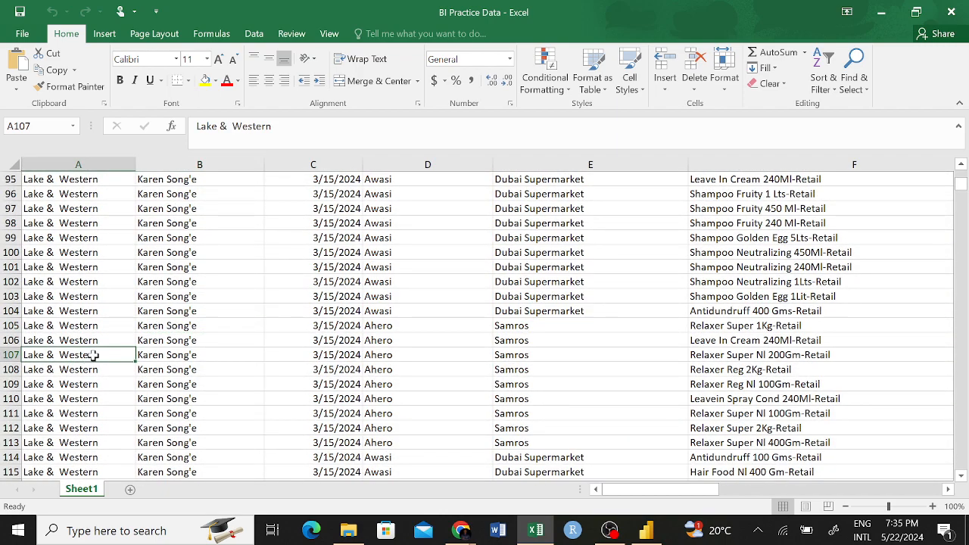
pyautogui.scroll(-20, 98, 355)
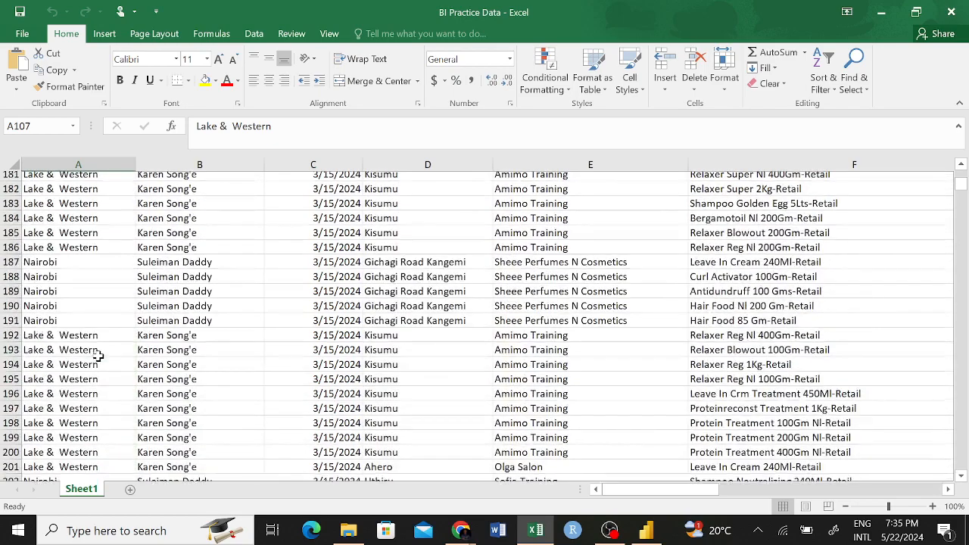
pyautogui.scroll(2, 113, 358)
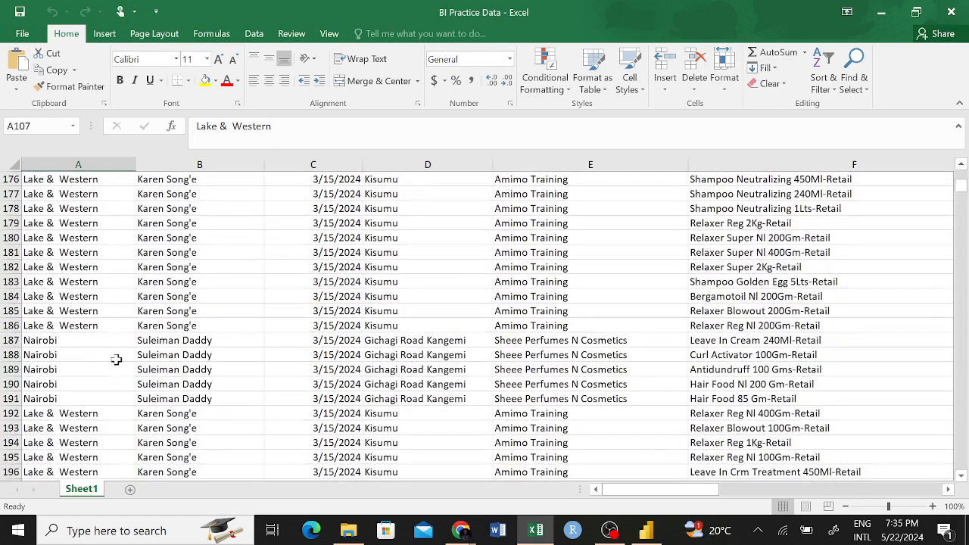
pyautogui.click(171, 343)
pyautogui.scroll(-20, 100, 350)
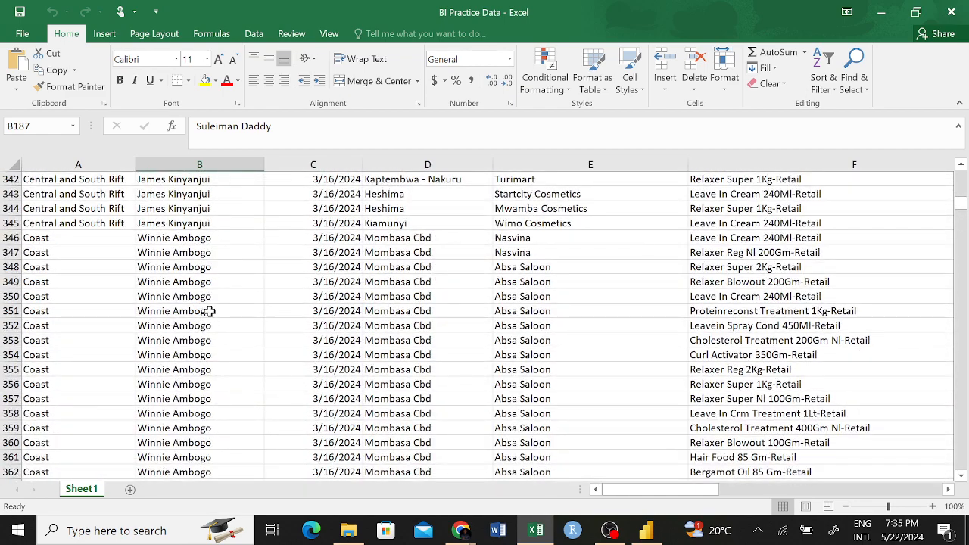
# - Examine how names repeat in the Display Name column through the 3/16/2024 and 3/18/2024 rows, and return to the first row
pyautogui.scroll(-15, 199, 326)
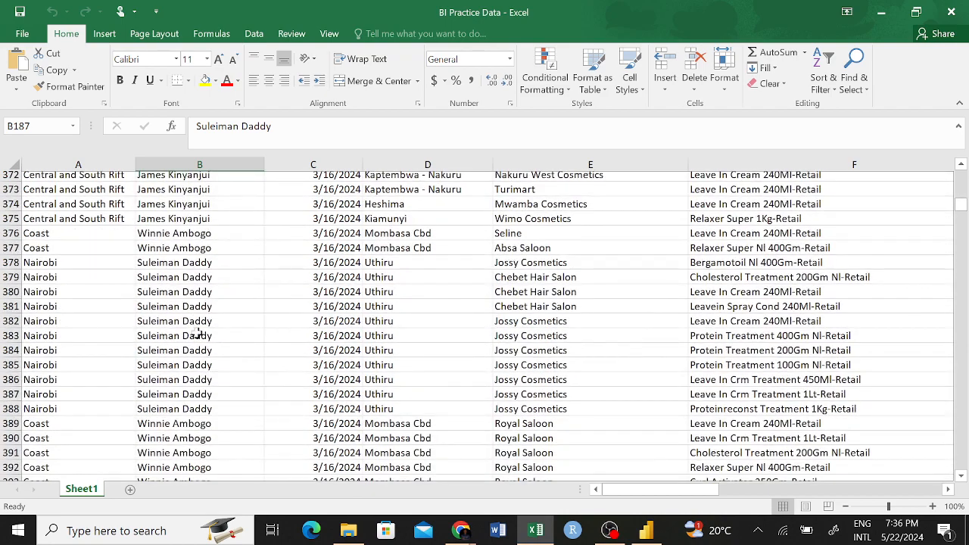
pyautogui.scroll(-9, 196, 336)
pyautogui.scroll(3, 119, 340)
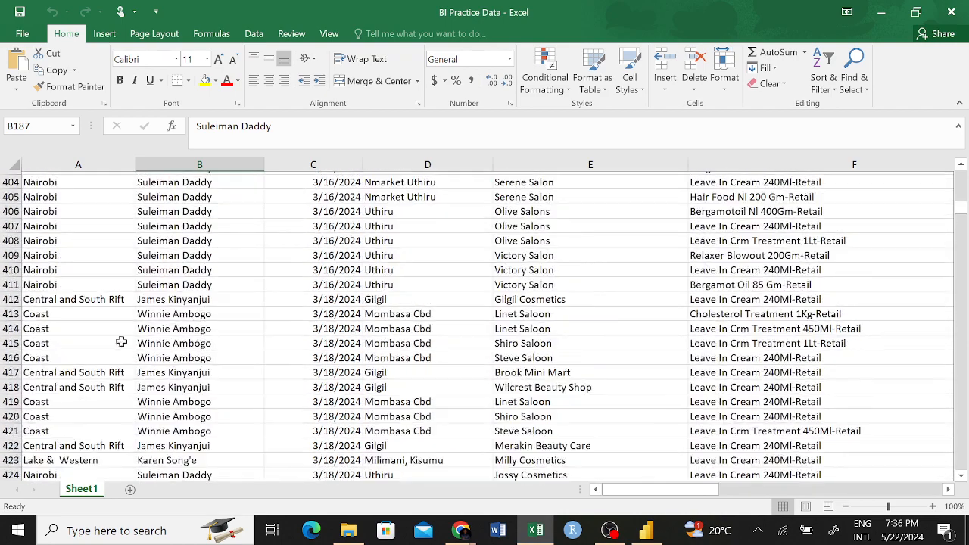
pyautogui.scroll(-20, 175, 368)
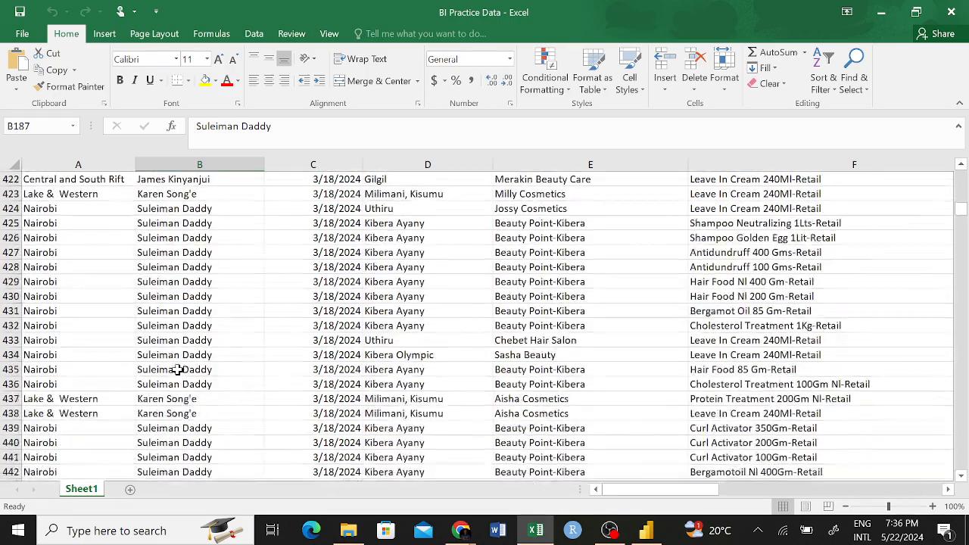
pyautogui.scroll(-11, 177, 370)
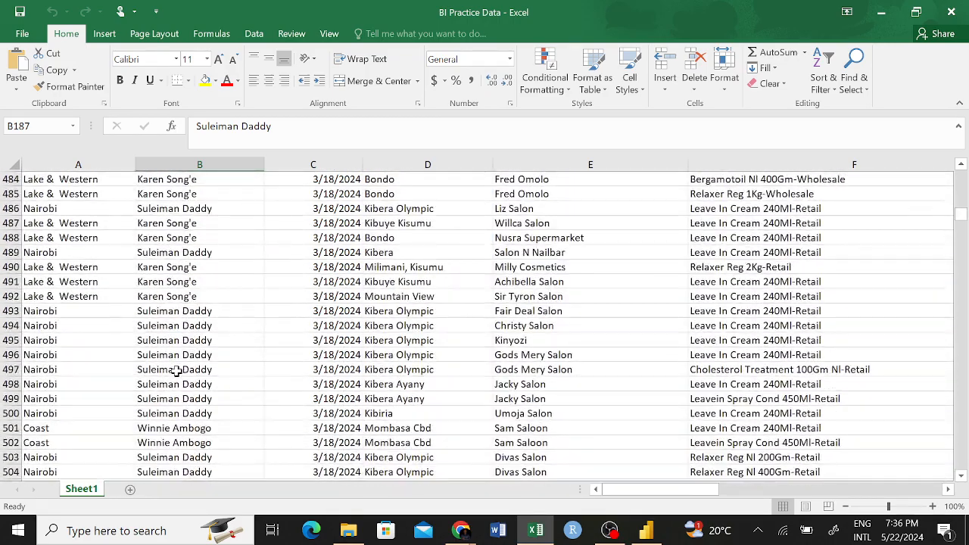
pyautogui.click(177, 372)
pyautogui.scroll(-9, 176, 370)
pyautogui.scroll(20, 182, 363)
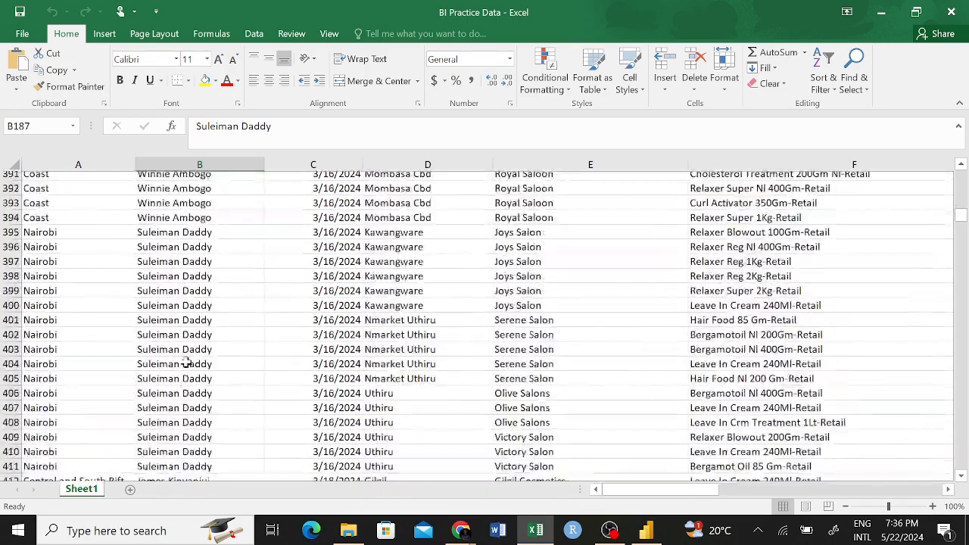
pyautogui.rightClick(187, 355)
pyautogui.scroll(20, 186, 325)
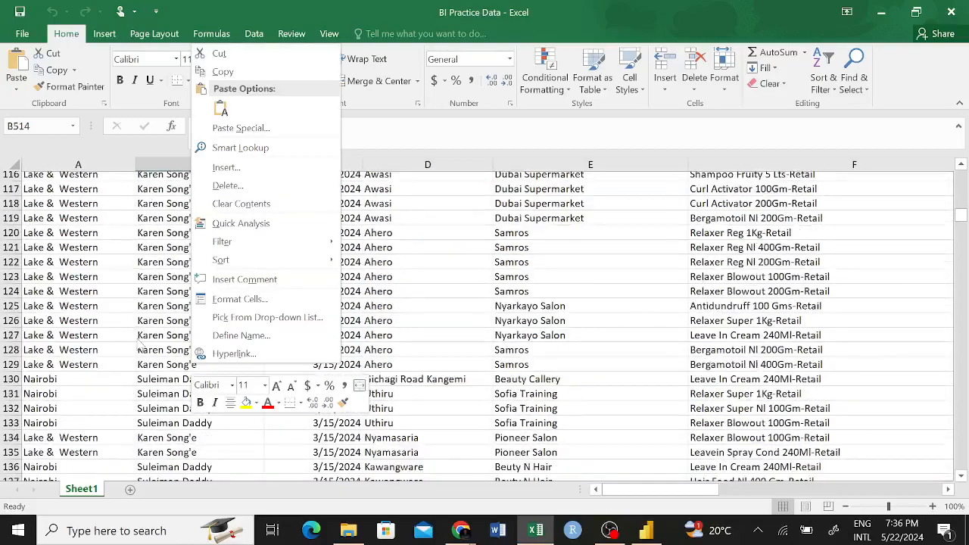
pyautogui.press('Escape')
pyautogui.scroll(16, 185, 298)
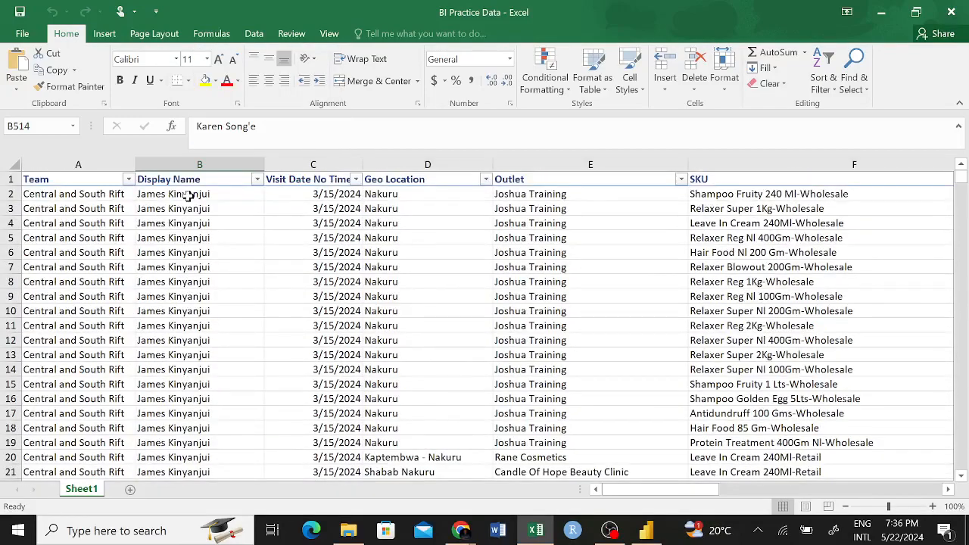
# - Check the repeated Display Name entries from B2 downward against the other representatives' names in the Coast and Lake & Western rows
pyautogui.moveTo(189, 194); pyautogui.dragTo(196, 351)
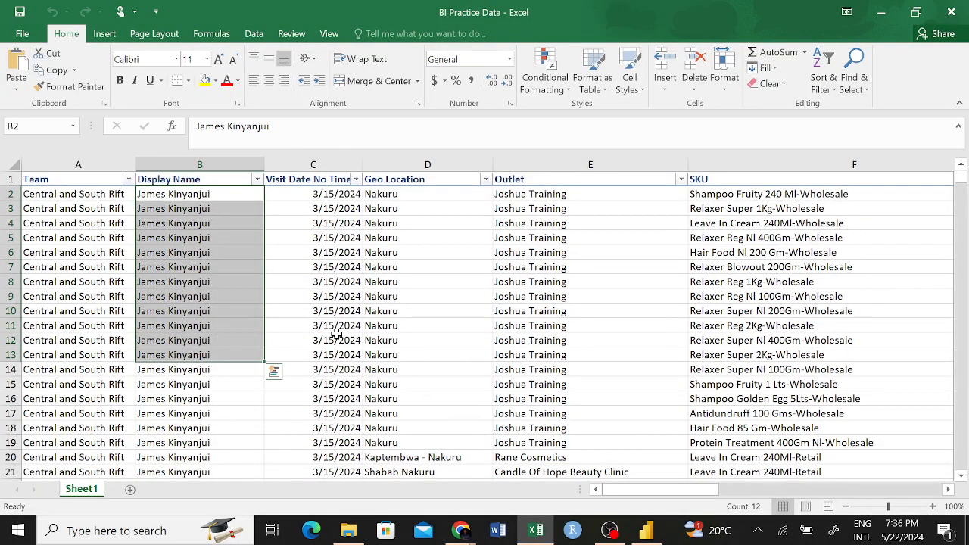
pyautogui.click(207, 253)
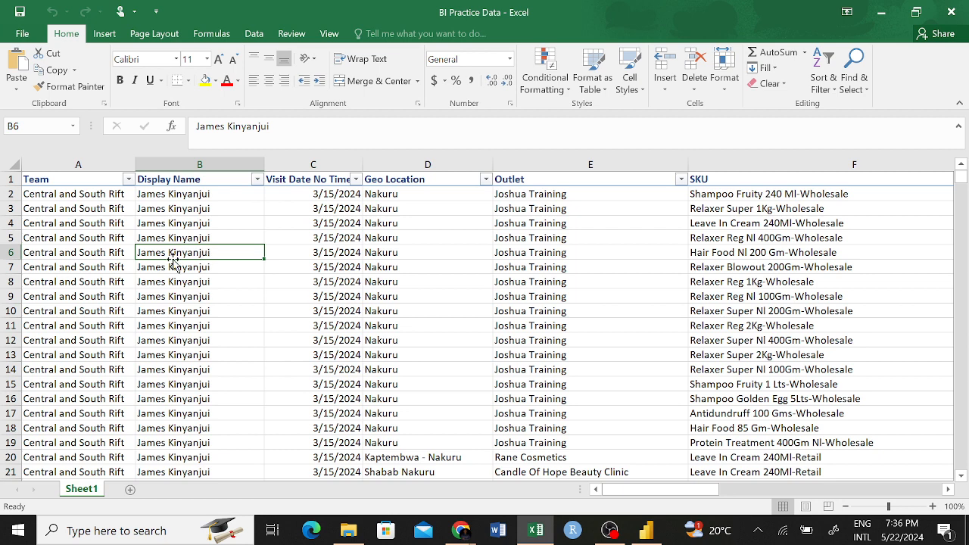
pyautogui.click(156, 226)
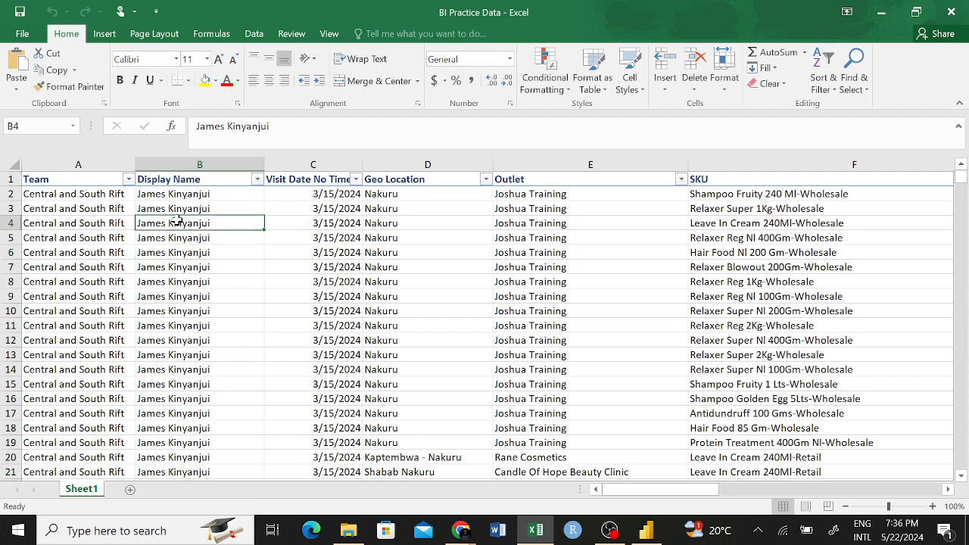
pyautogui.moveTo(174, 196); pyautogui.dragTo(201, 363)
pyautogui.click(200, 367)
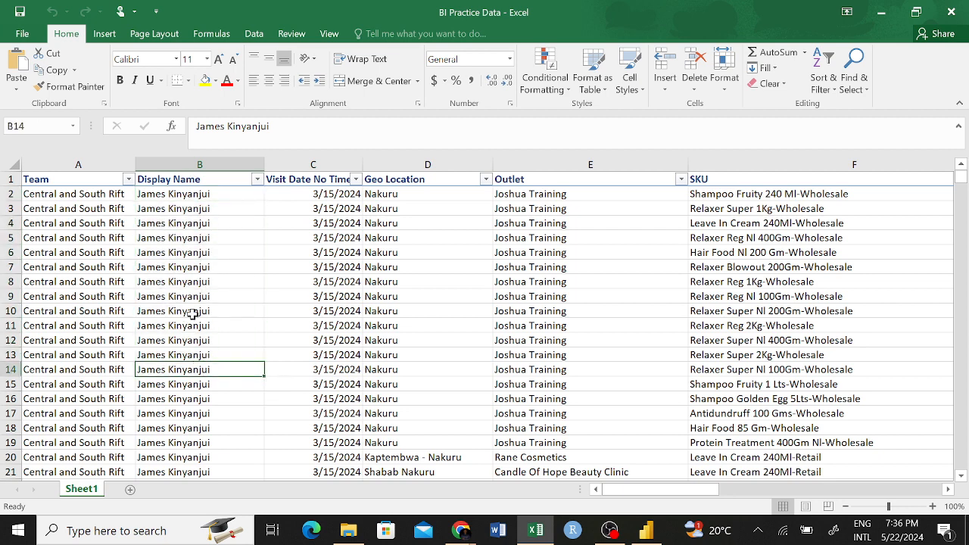
pyautogui.scroll(-9, 218, 295)
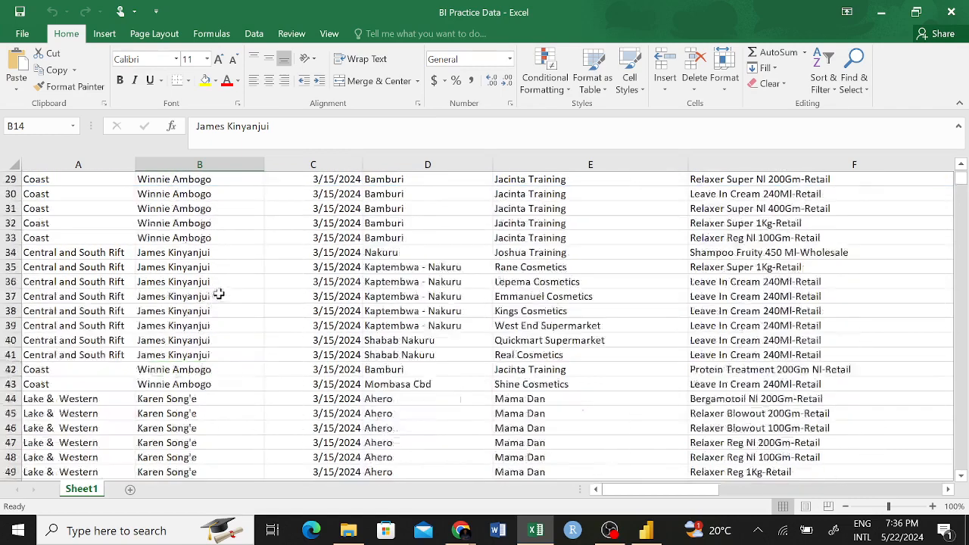
pyautogui.click(203, 371)
pyautogui.click(191, 413)
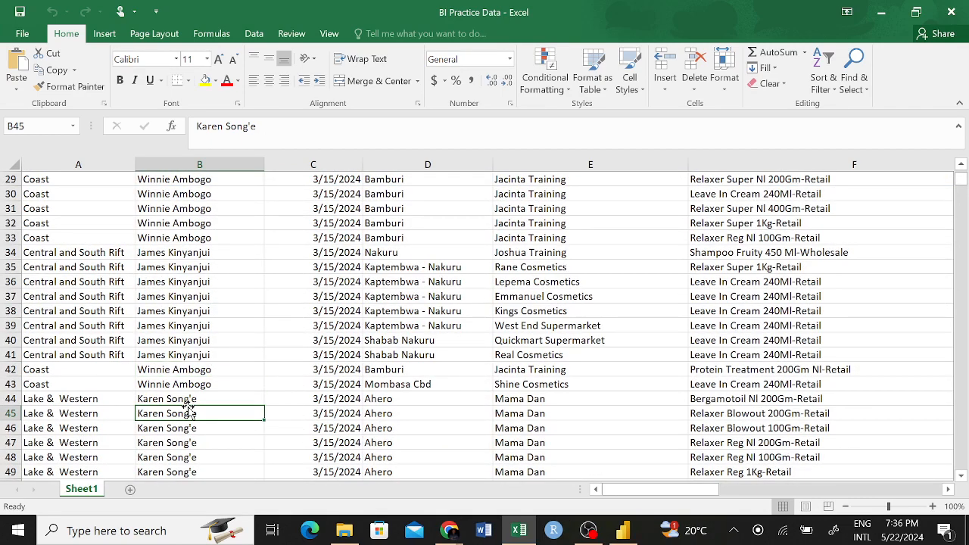
pyautogui.scroll(10, 285, 334)
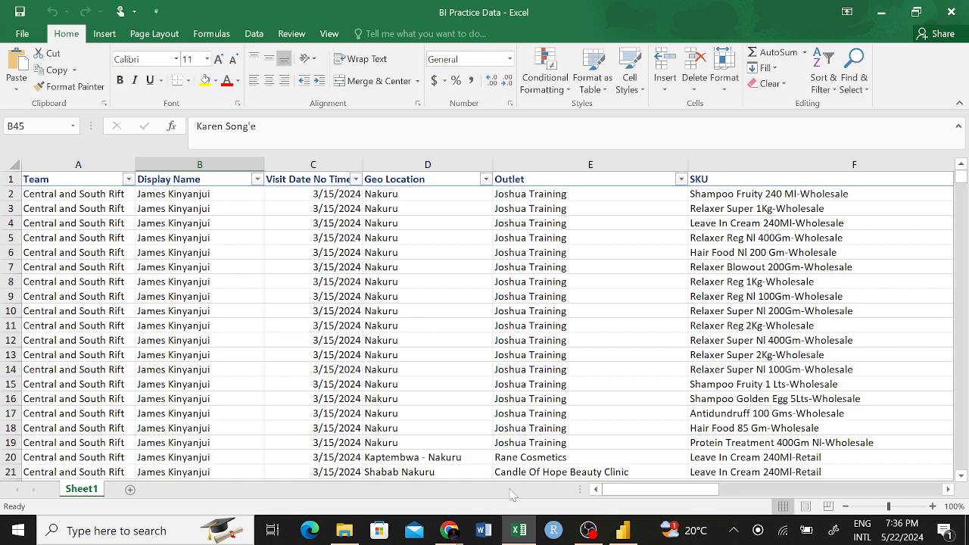
# - Switch to Power BI, expand the Measures Table, and shrink and move the Total Sales card to the report page's upper-right corner
pyautogui.click(624, 530)
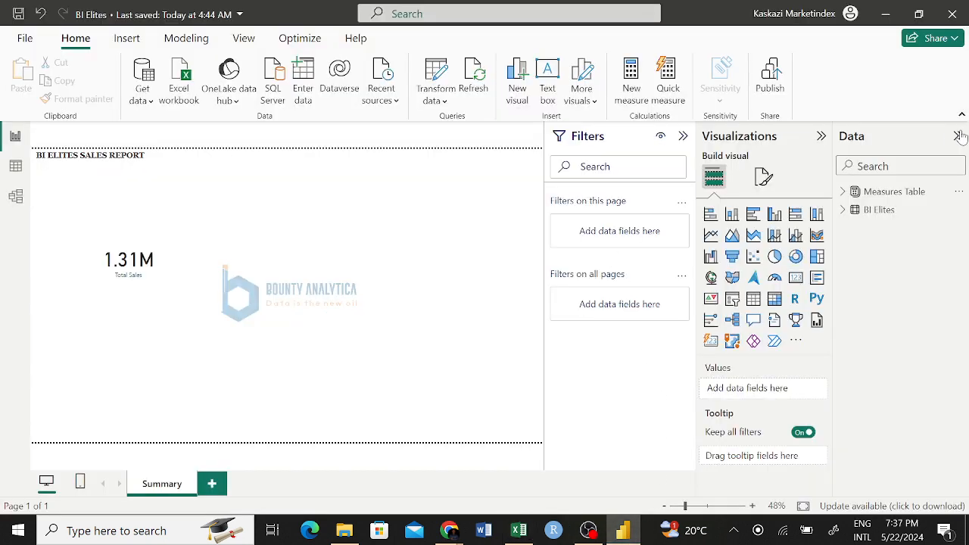
pyautogui.click(843, 192)
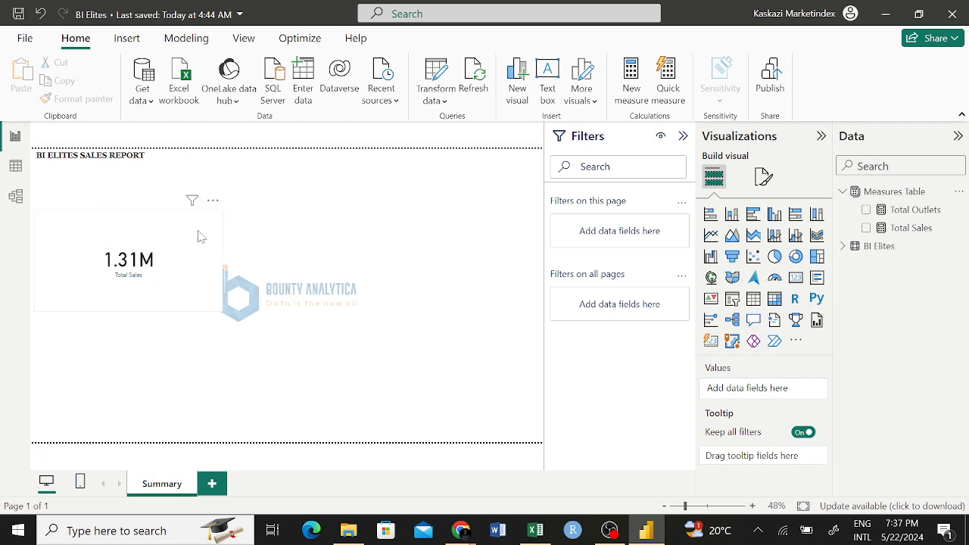
pyautogui.click(218, 260)
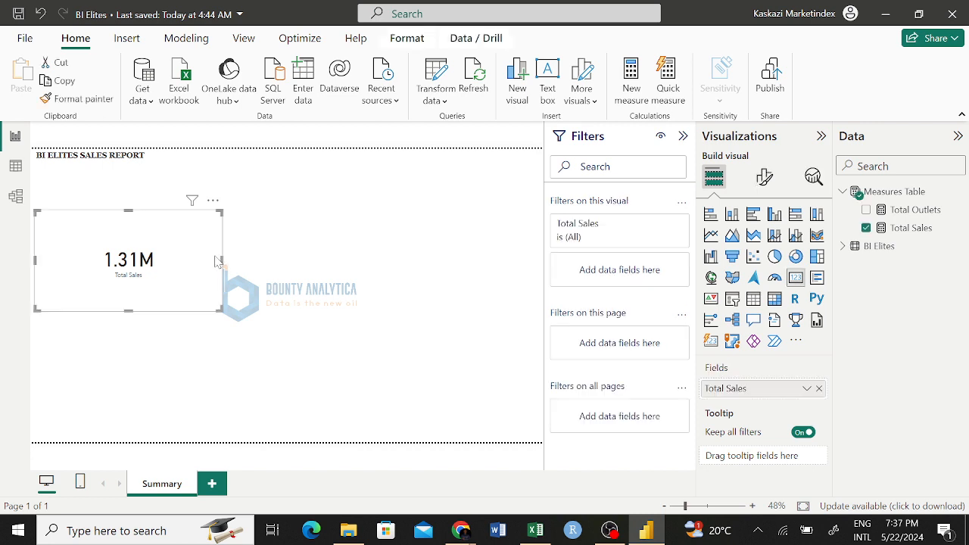
pyautogui.click(276, 239)
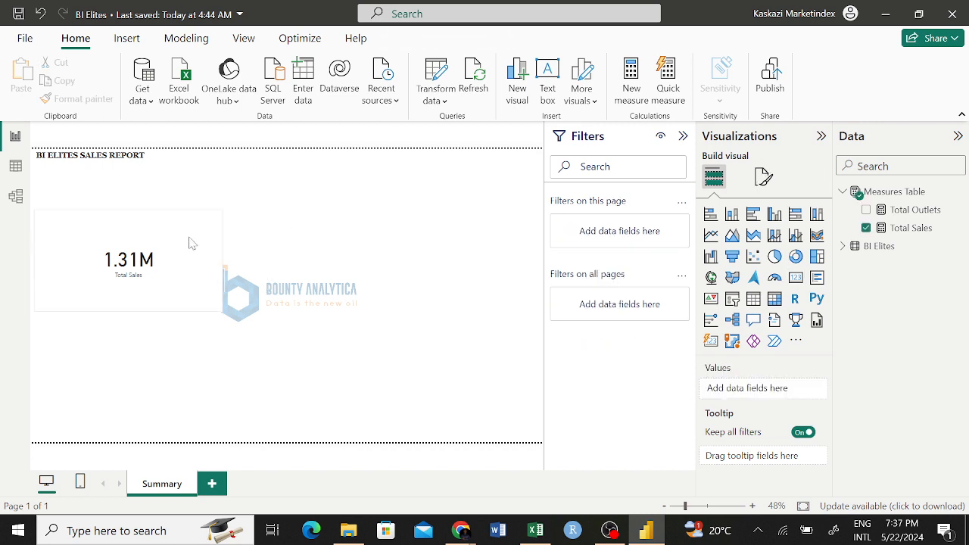
pyautogui.click(209, 312)
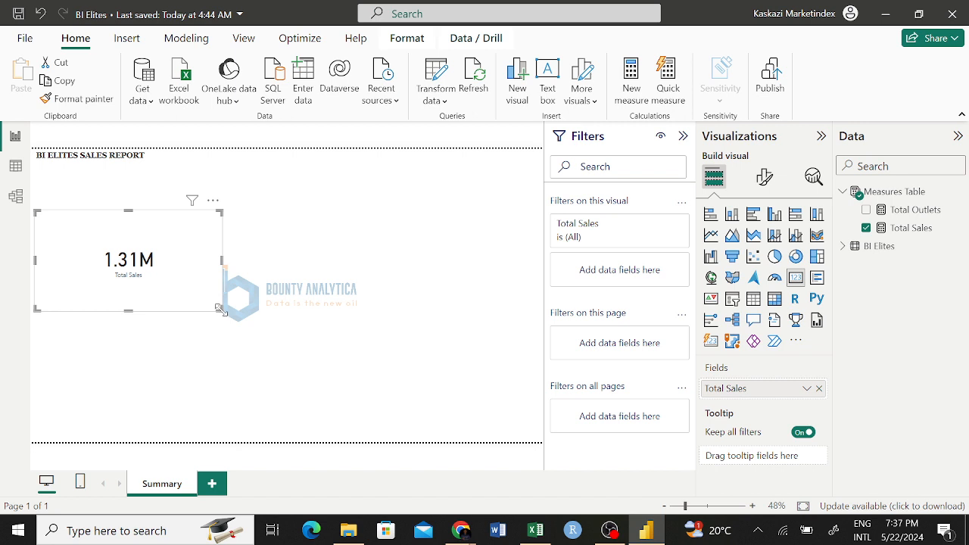
pyautogui.moveTo(220, 309); pyautogui.dragTo(541, 164)
pyautogui.click(450, 213)
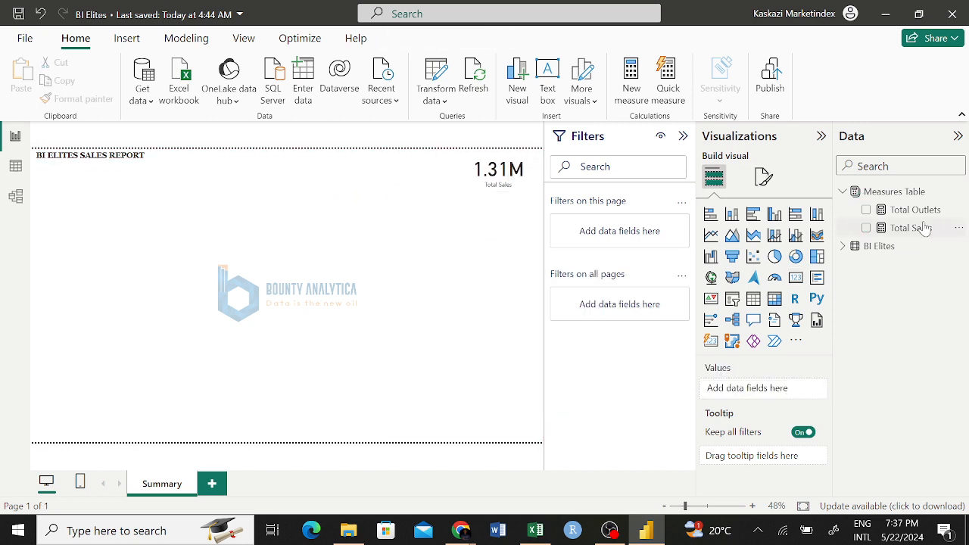
pyautogui.click(867, 211)
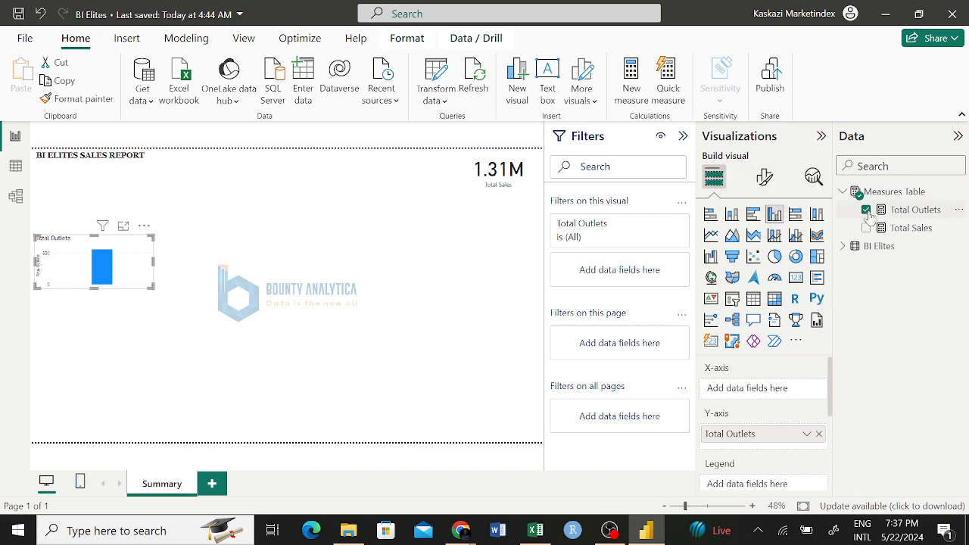
pyautogui.click(866, 210)
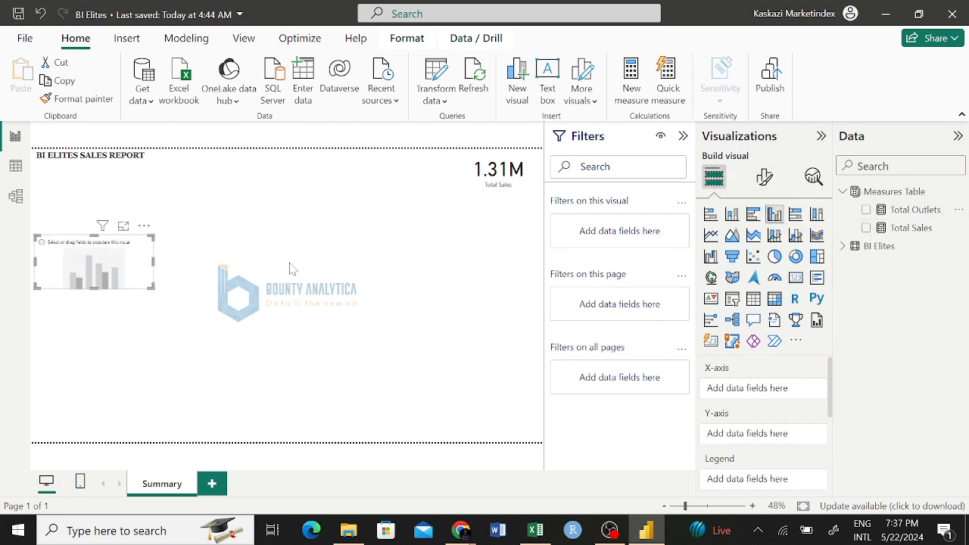
pyautogui.click(144, 226)
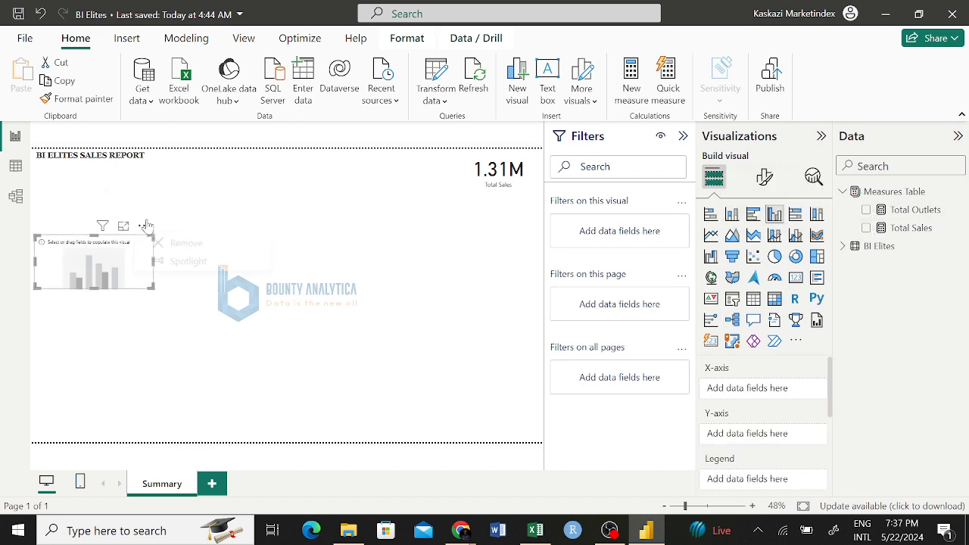
pyautogui.click(216, 244)
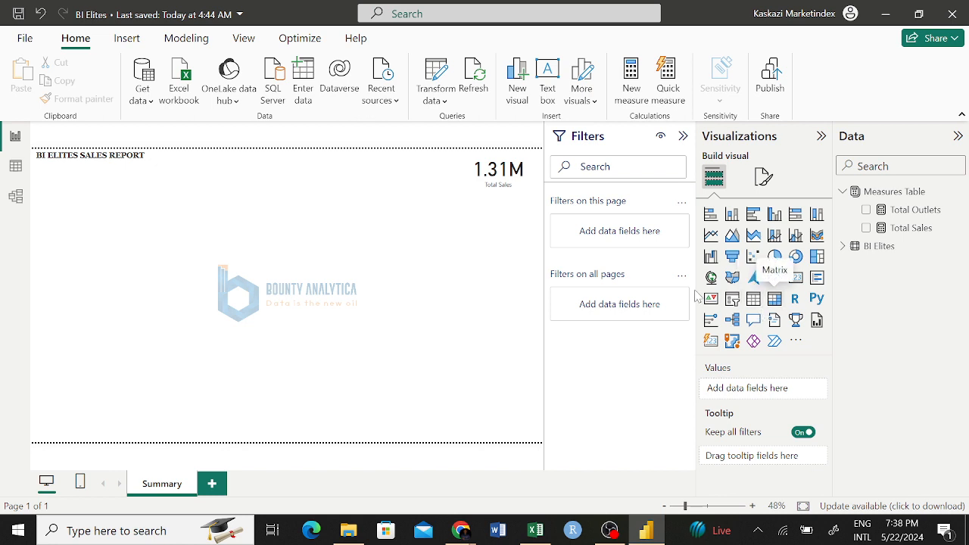
# - Insert an empty card visual on the Summary page and check its formatting, analytics and more options
pyautogui.click(798, 284)
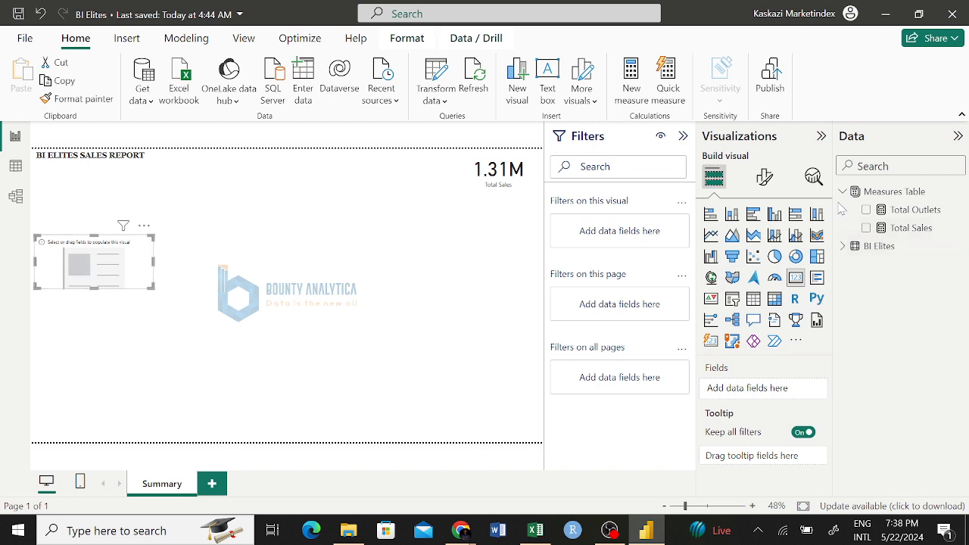
pyautogui.click(765, 179)
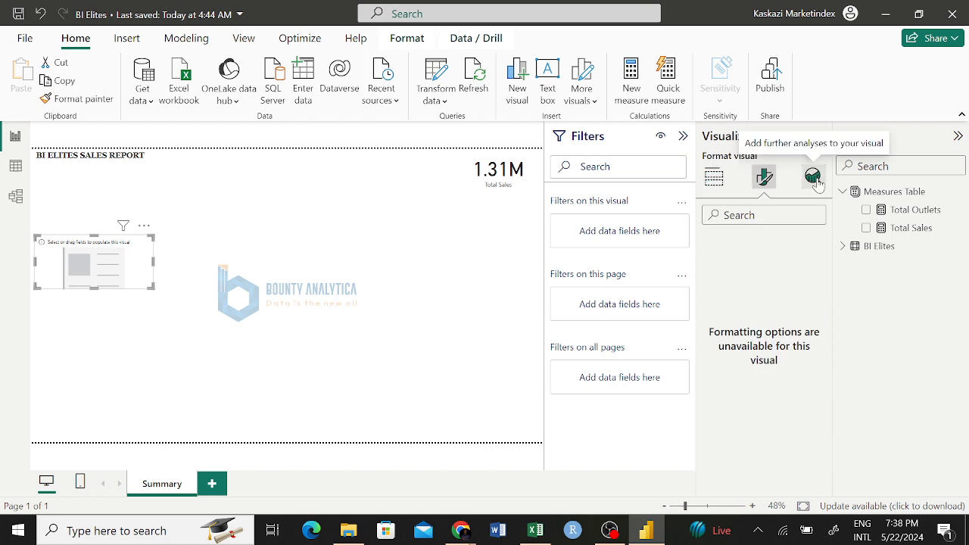
pyautogui.click(812, 179)
pyautogui.click(714, 180)
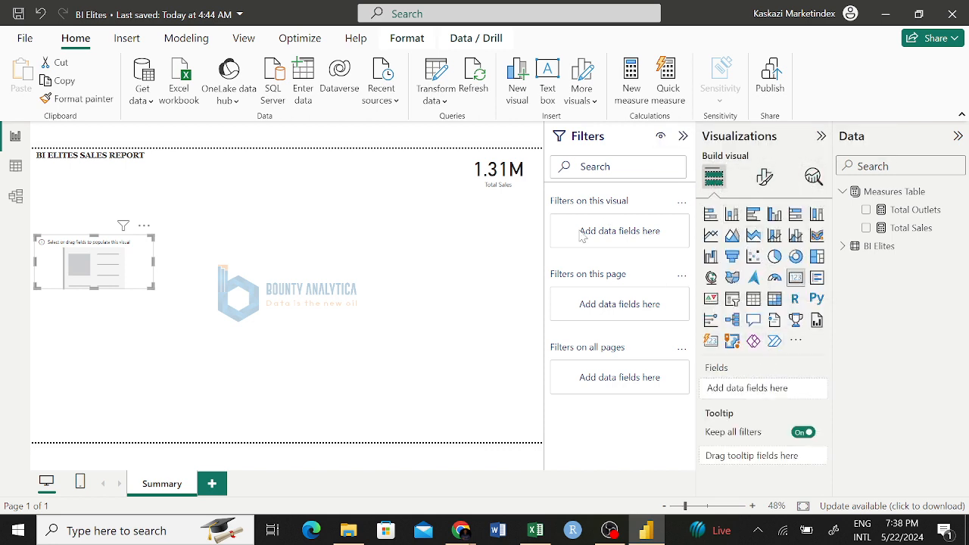
pyautogui.click(145, 226)
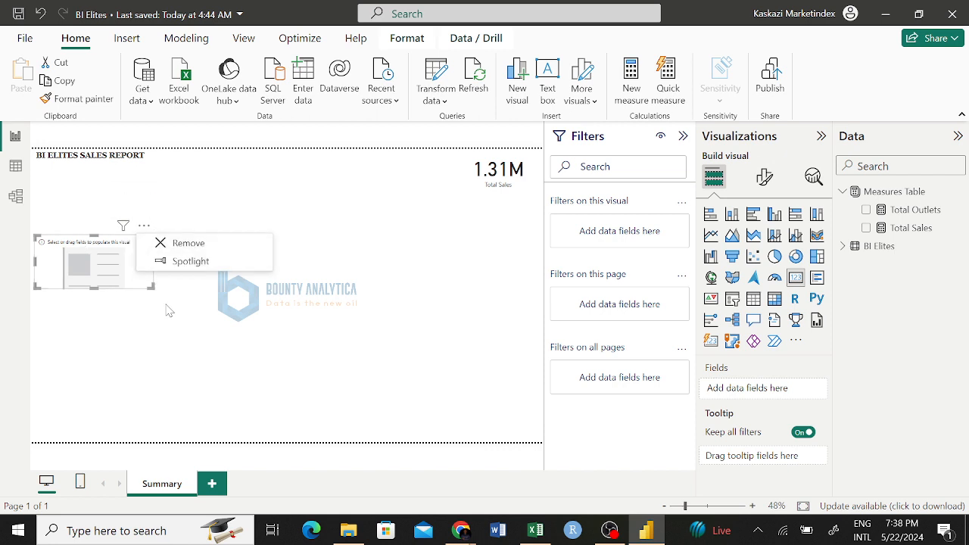
pyautogui.click(120, 277)
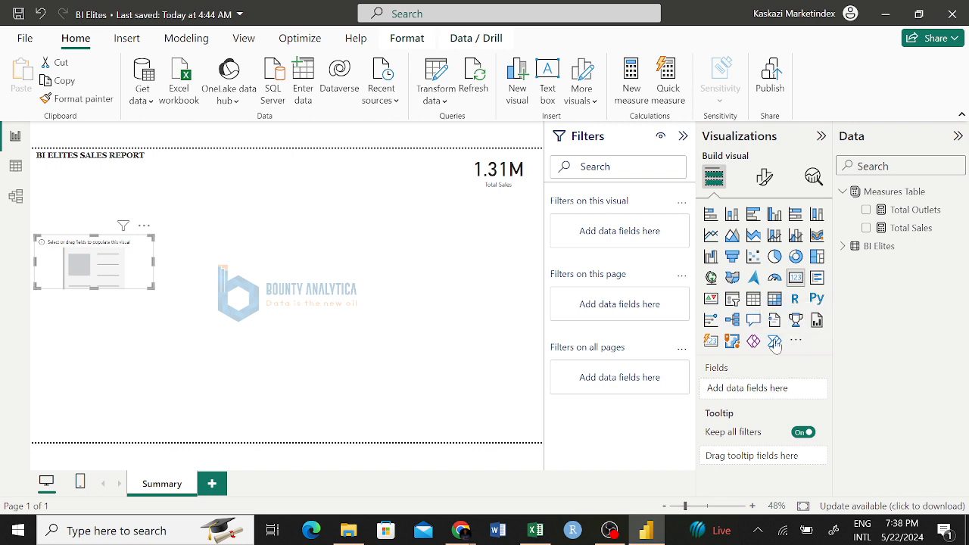
# - Check the empty card's more options and applied filters, and delete the card from the Summary page
pyautogui.click(144, 229)
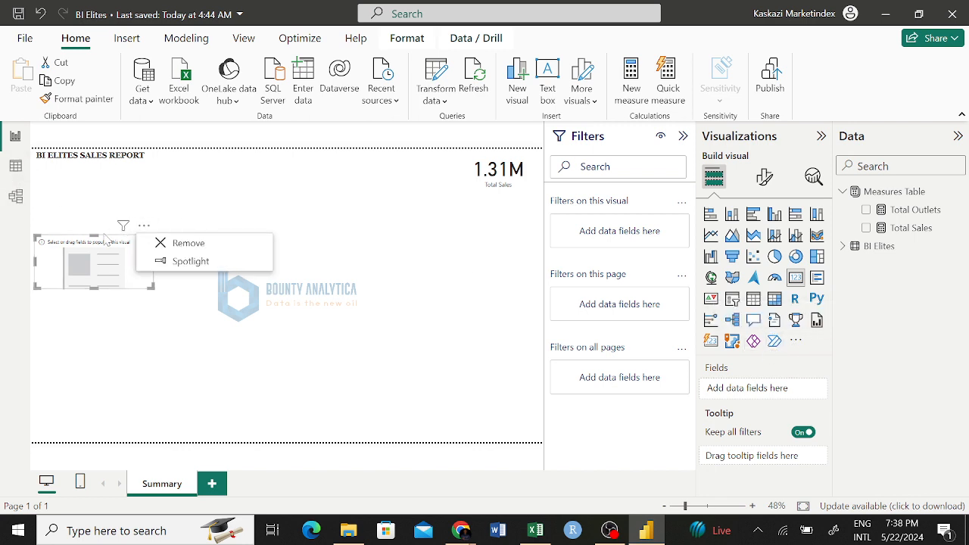
pyautogui.click(103, 260)
pyautogui.moveTo(96, 263); pyautogui.dragTo(146, 269)
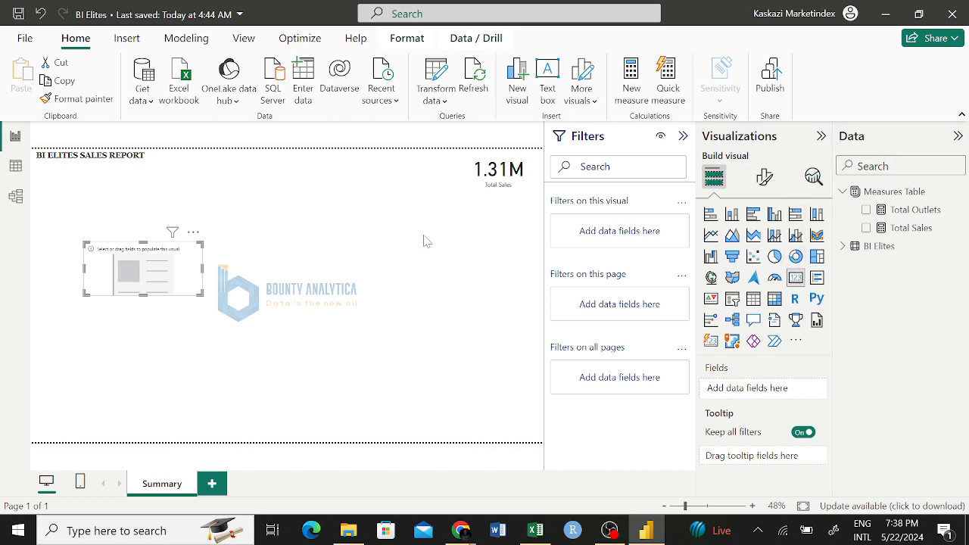
pyautogui.click(193, 233)
pyautogui.click(147, 235)
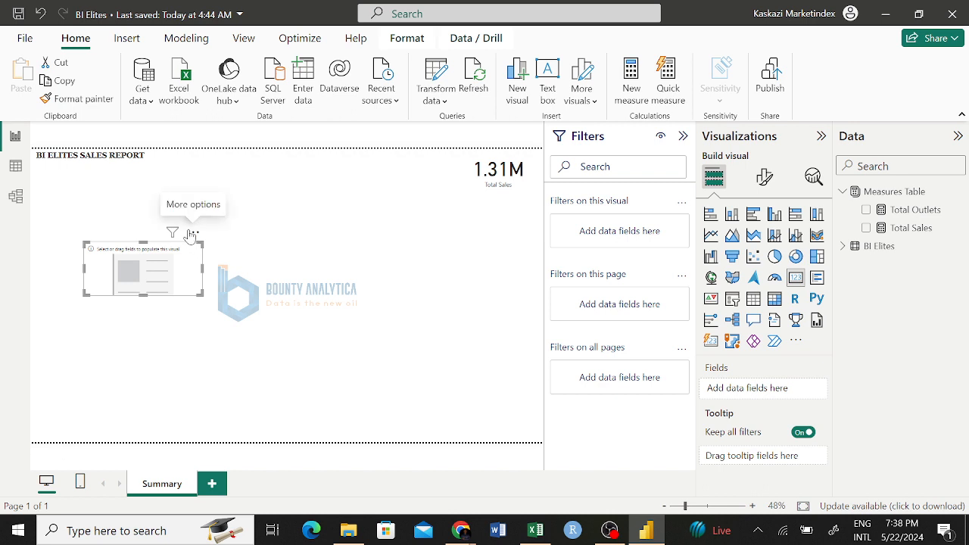
pyautogui.moveTo(172, 232)
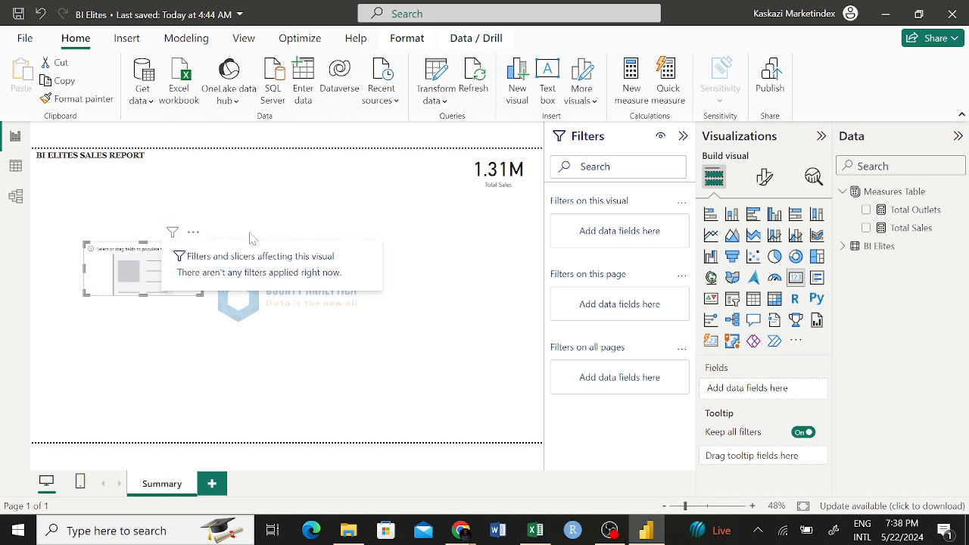
pyautogui.click(193, 232)
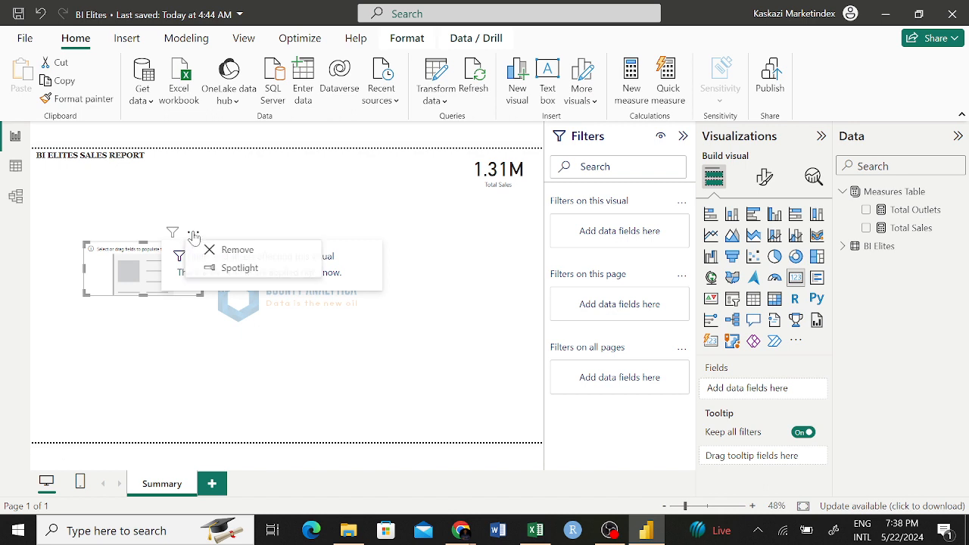
pyautogui.press('Delete')
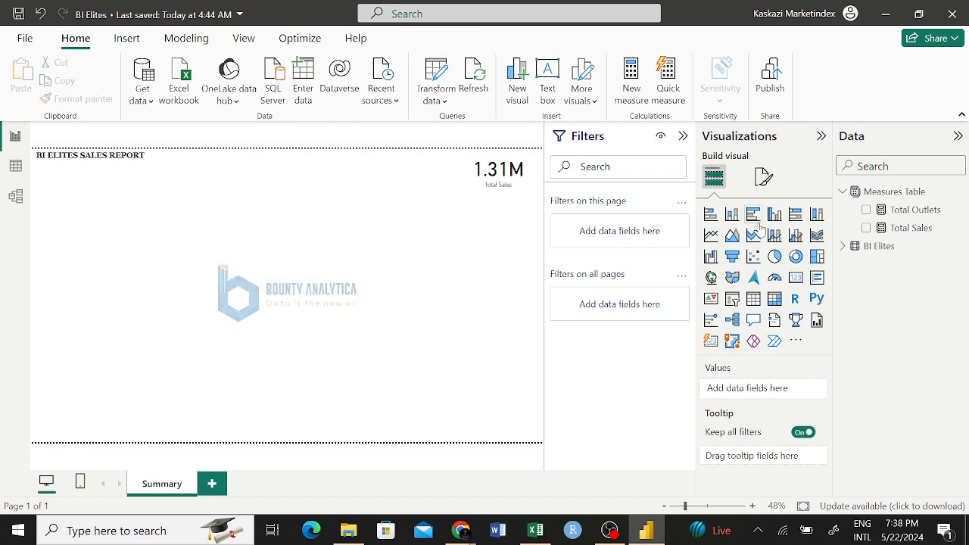
# - Insert an empty clustered bar chart on the Summary page, view its more options and remove it
pyautogui.click(754, 215)
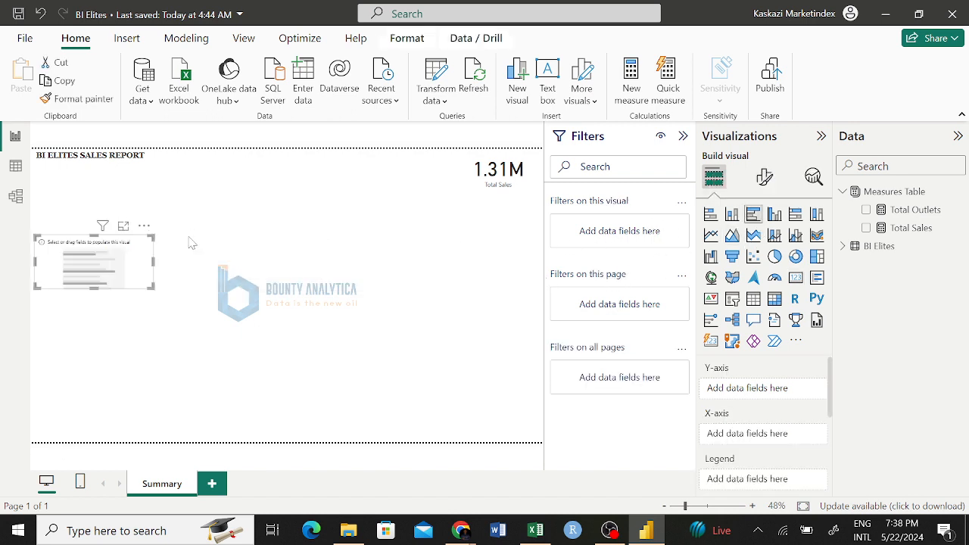
pyautogui.click(145, 225)
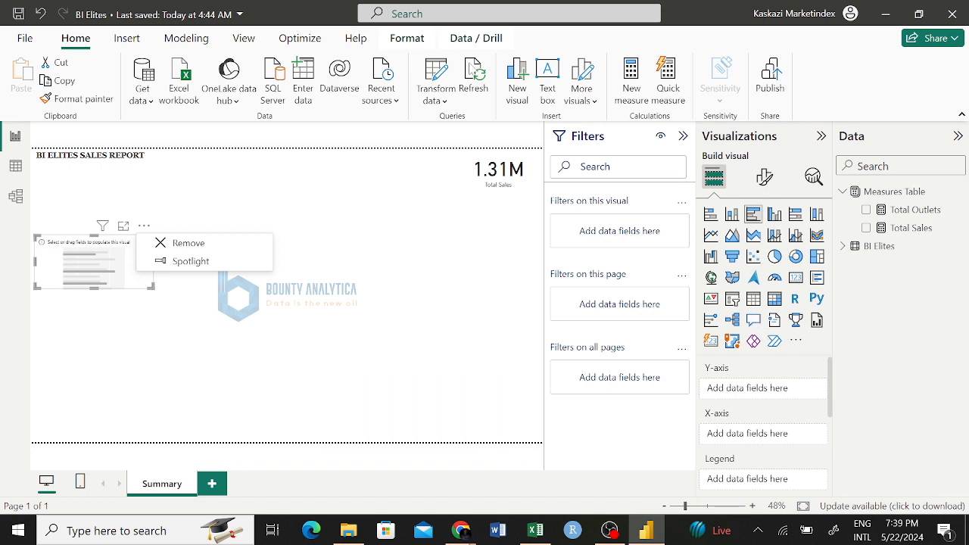
pyautogui.click(181, 243)
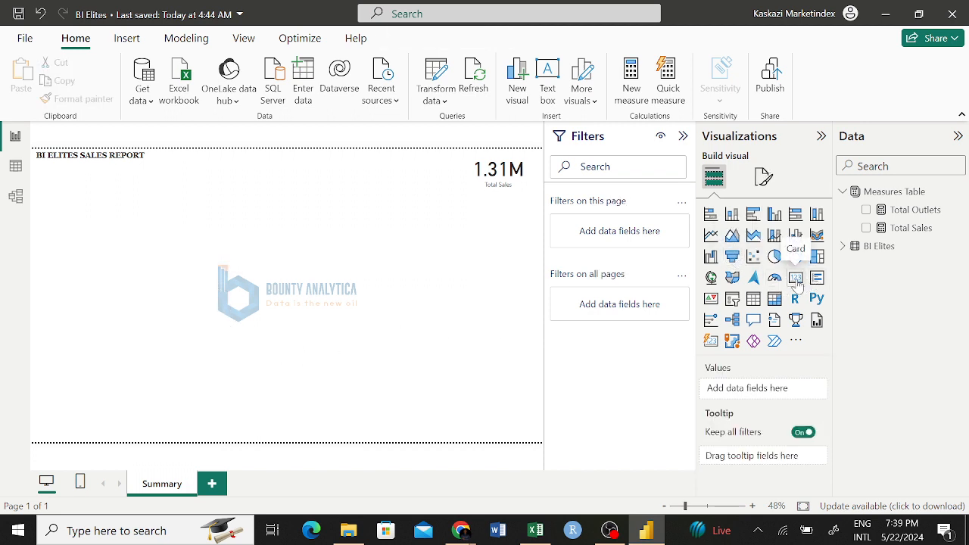
# - Add the Total Outlets measure to the Summary page and display it as a card
pyautogui.click(867, 212)
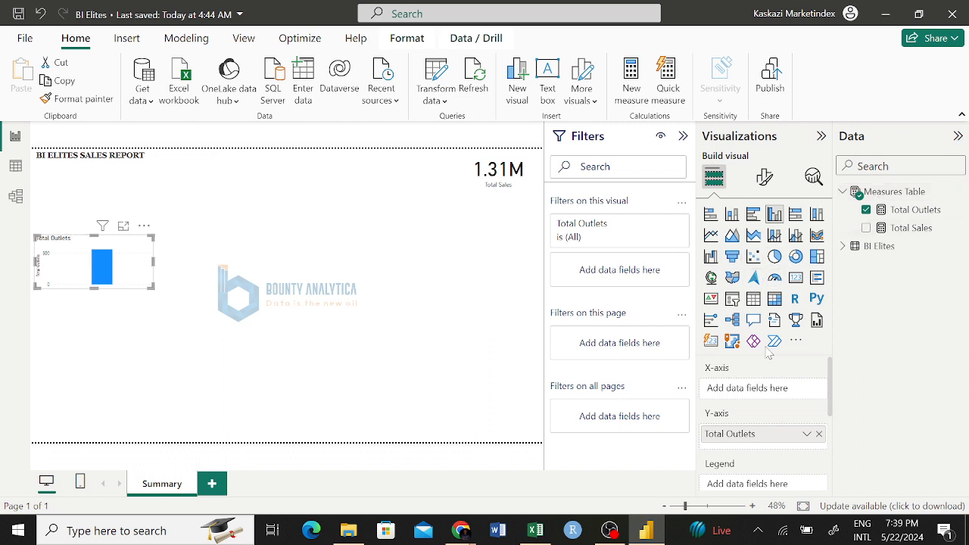
pyautogui.click(796, 279)
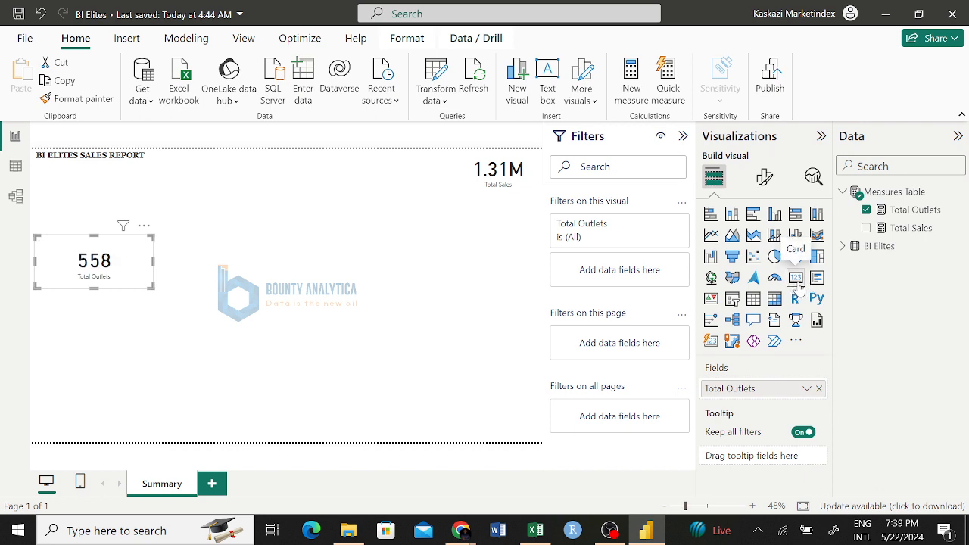
pyautogui.click(314, 273)
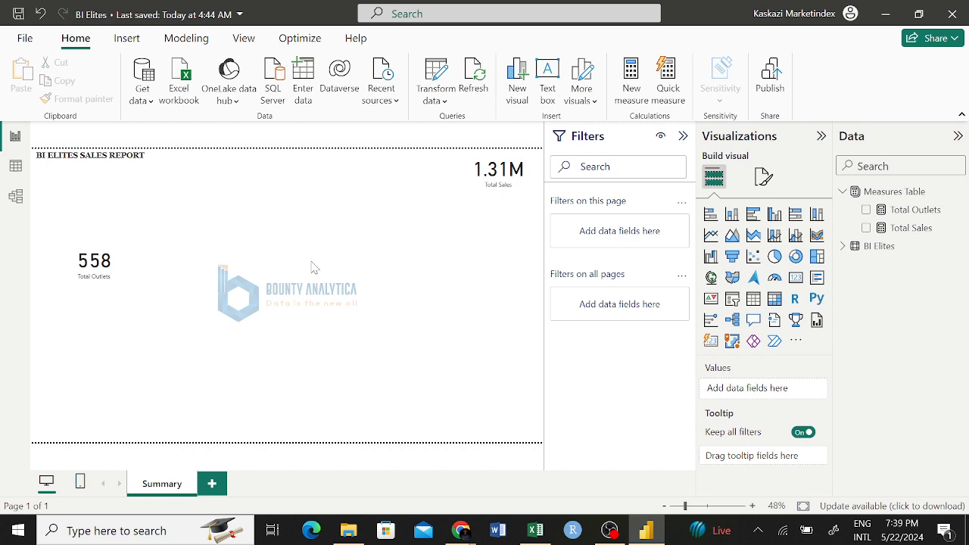
# - Insert a pie chart of the Total Sales measure below the Total Outlets card and remove it again
pyautogui.click(776, 260)
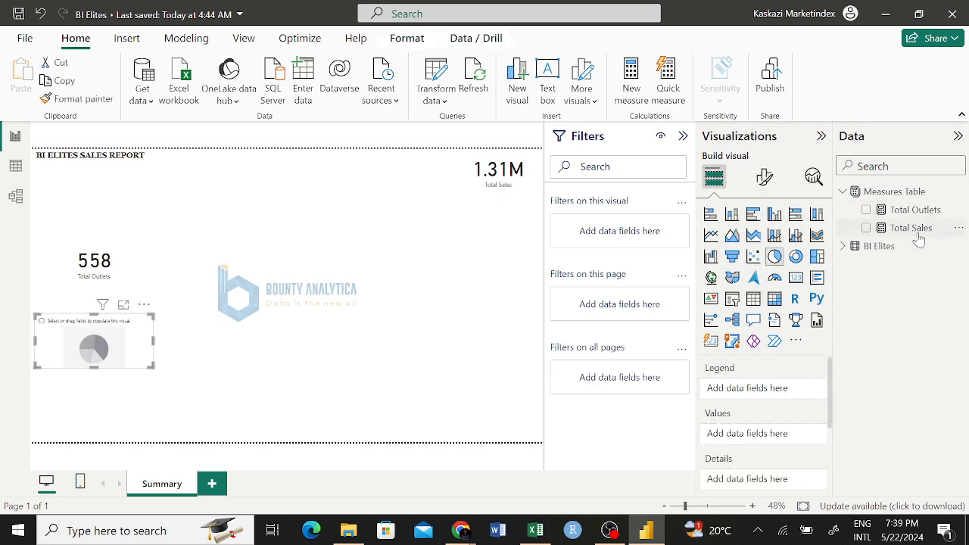
pyautogui.moveTo(903, 236); pyautogui.dragTo(104, 339)
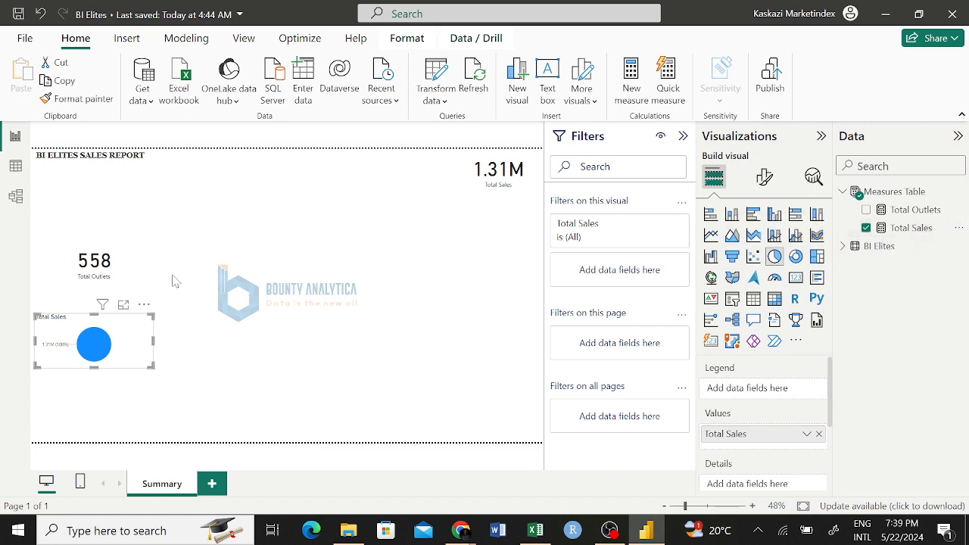
pyautogui.click(148, 313)
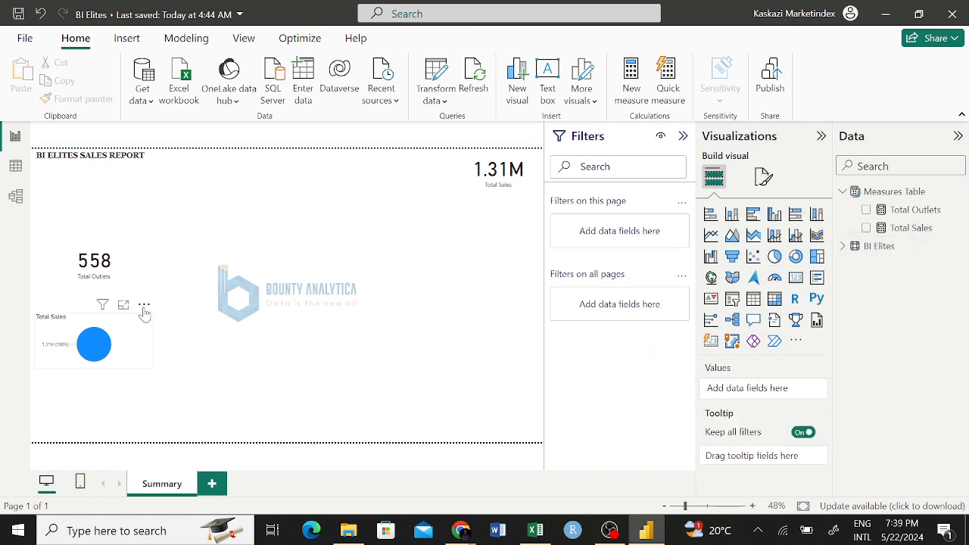
pyautogui.click(144, 305)
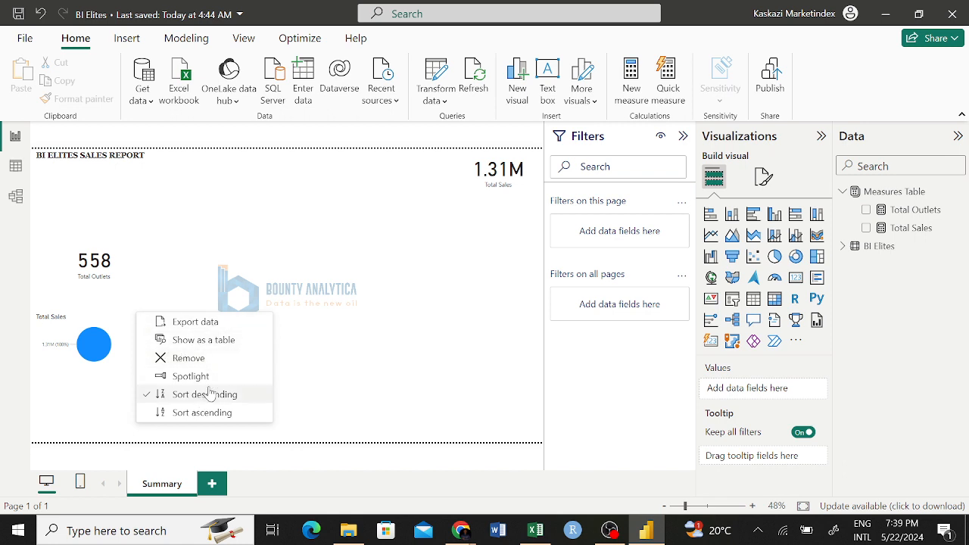
pyautogui.click(195, 359)
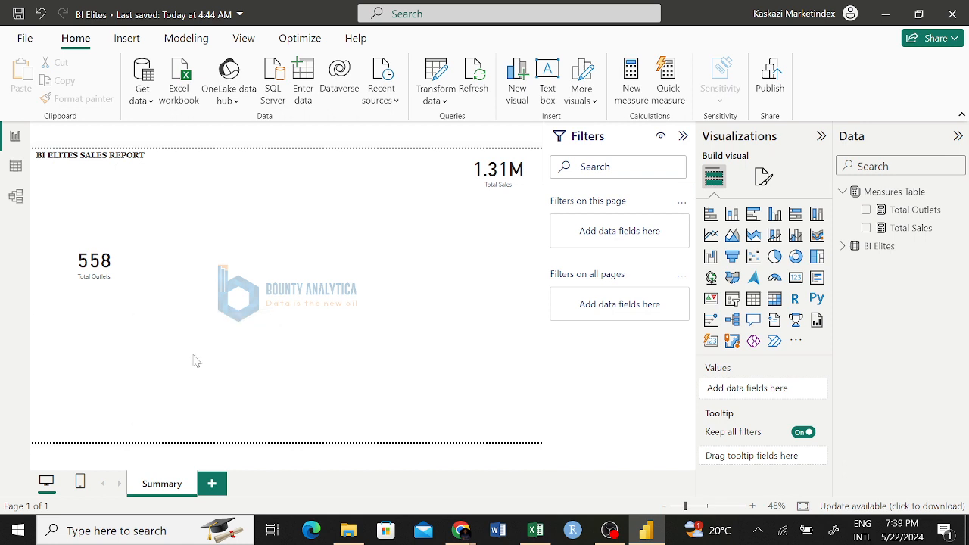
# - Shrink the Total Outlets card and place it directly beside the Total Sales card along the report page's upper edge
pyautogui.click(103, 268)
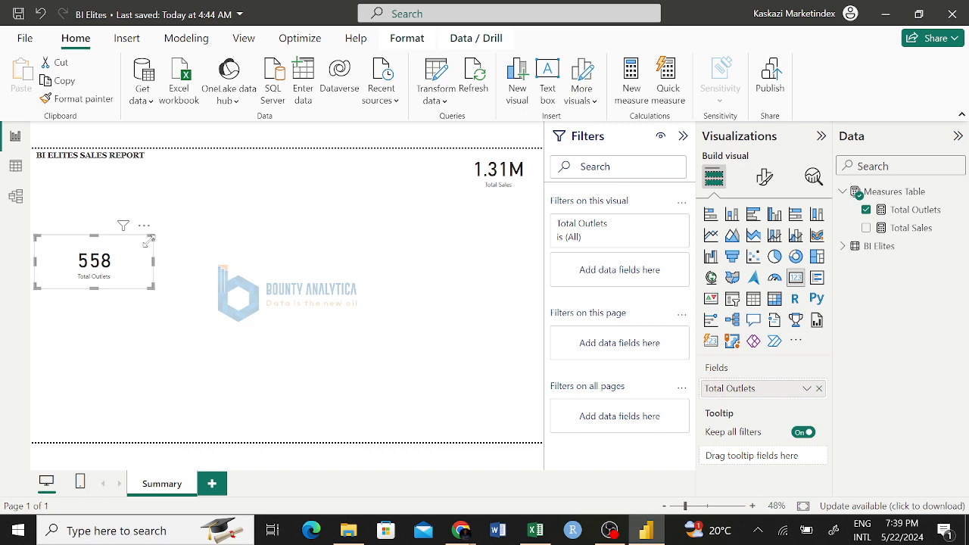
pyautogui.moveTo(152, 237); pyautogui.dragTo(121, 263)
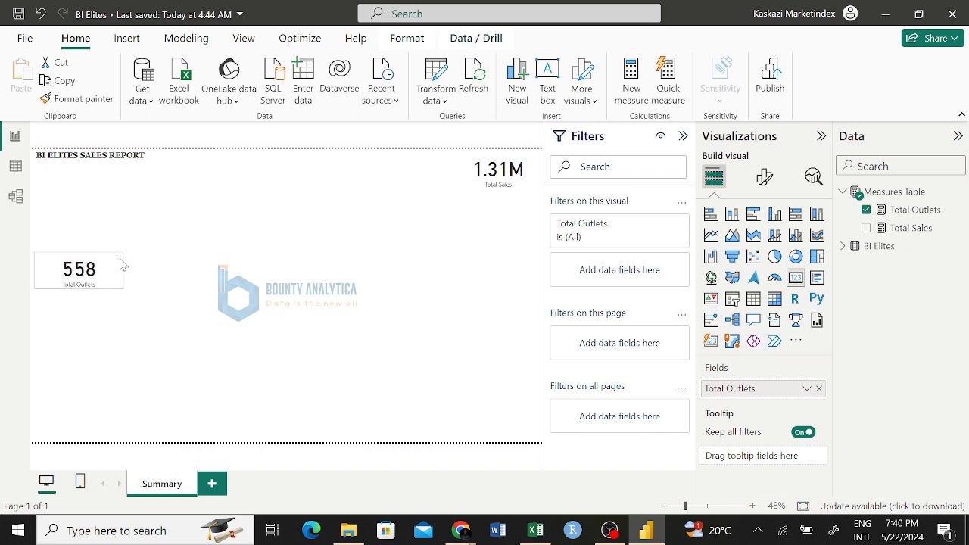
pyautogui.moveTo(106, 278); pyautogui.dragTo(428, 167)
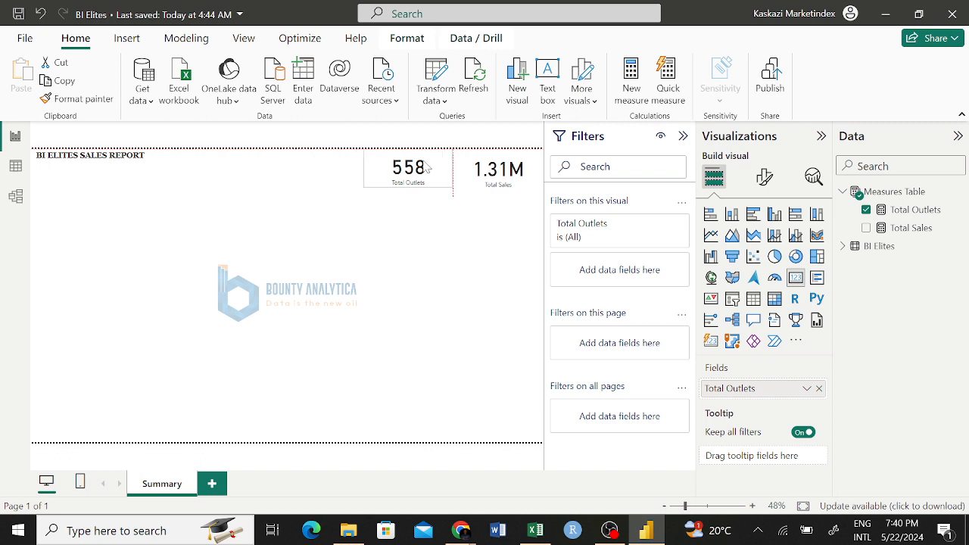
pyautogui.moveTo(424, 163)
pyautogui.mouseDown()
pyautogui.moveTo(408, 171)
pyautogui.moveTo(427, 173)
pyautogui.mouseUp()
pyautogui.moveTo(428, 179)
pyautogui.mouseDown()
pyautogui.moveTo(470, 183)
pyautogui.moveTo(380, 182)
pyautogui.moveTo(427, 179)
pyautogui.mouseUp()
pyautogui.click(426, 180)
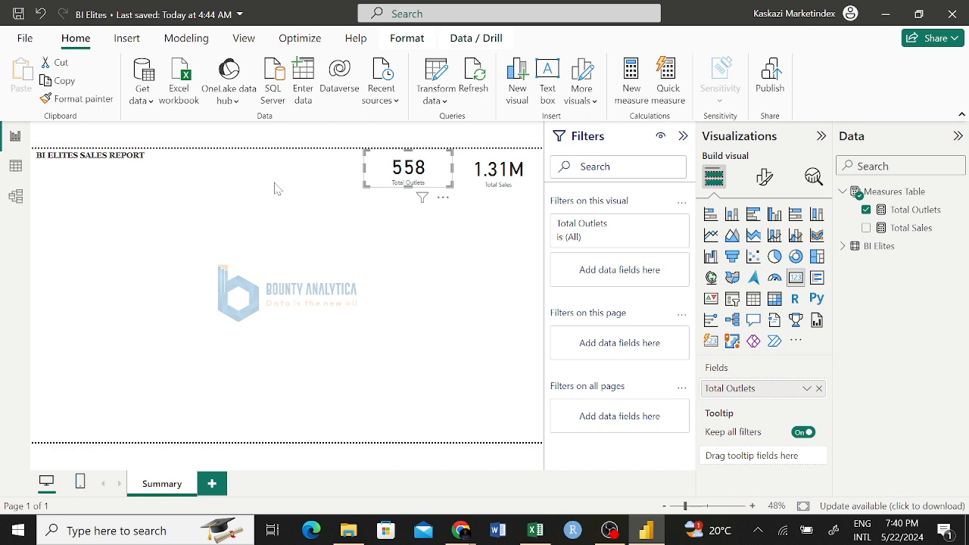
pyautogui.click(374, 229)
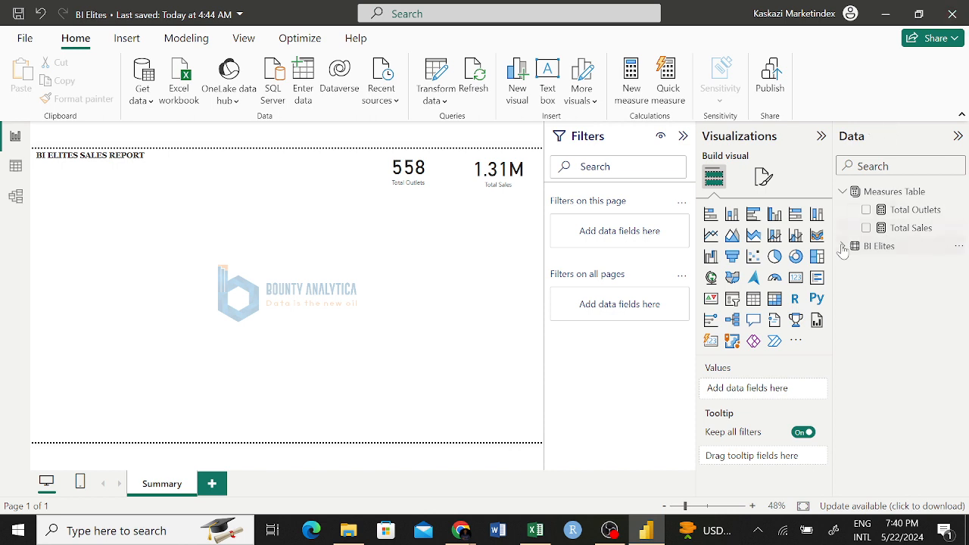
# - Show the BI Elites table's fields with Measures Table collapsed, check the Display Name column in Excel, and return to Power BI
pyautogui.click(843, 191)
pyautogui.click(842, 211)
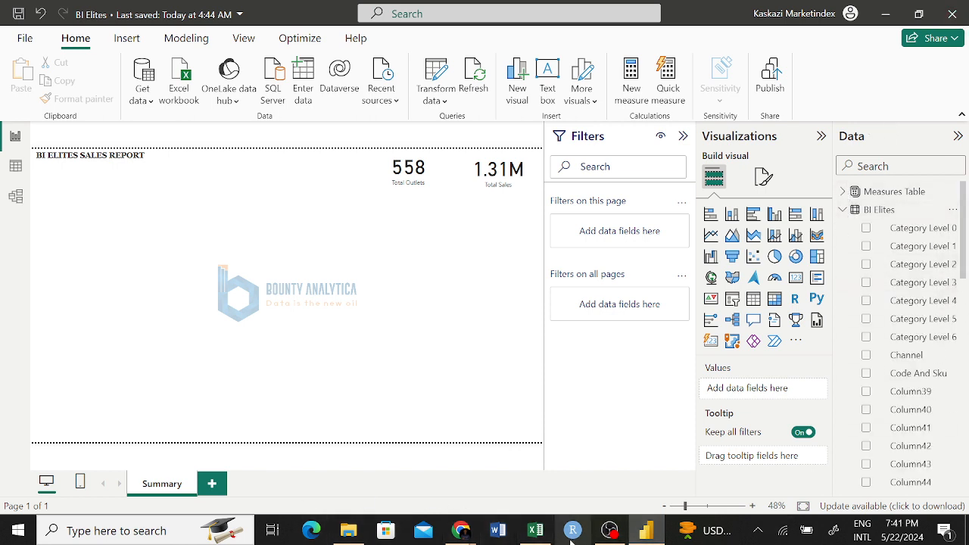
pyautogui.click(535, 530)
pyautogui.click(160, 184)
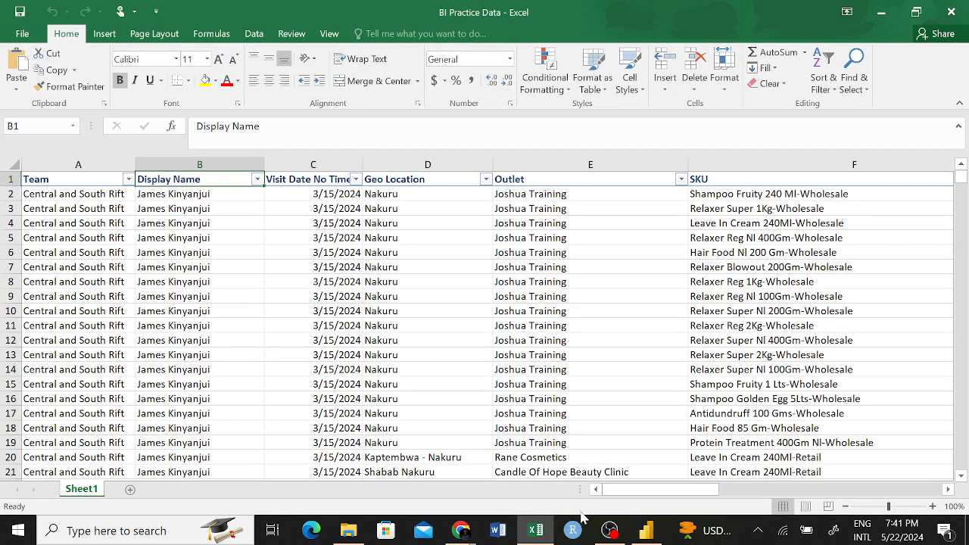
pyautogui.click(647, 531)
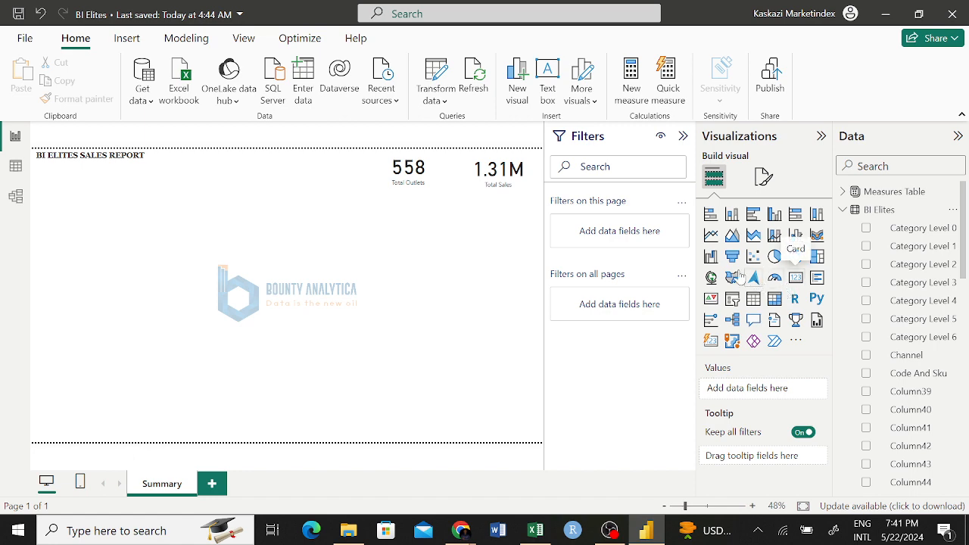
pyautogui.click(648, 532)
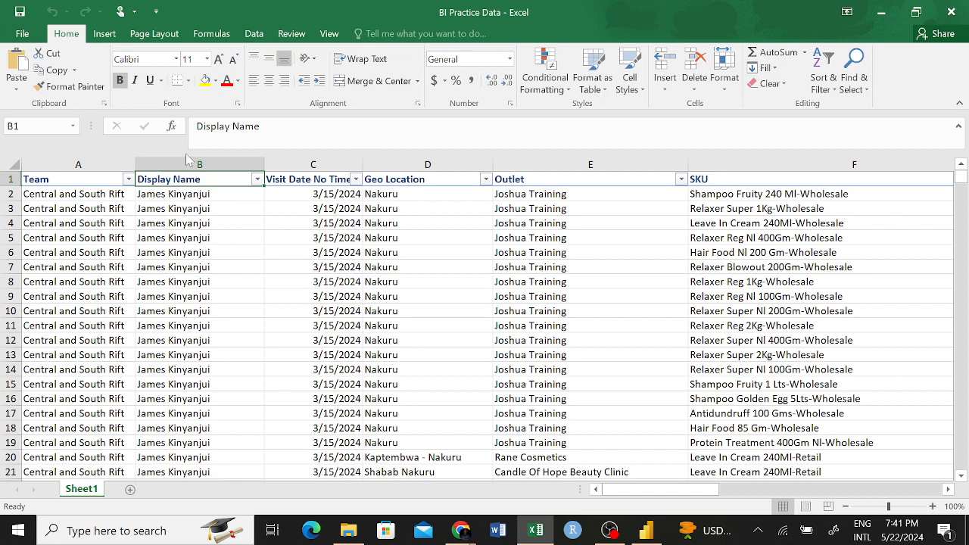
pyautogui.hotkey('alt', 'Tab')
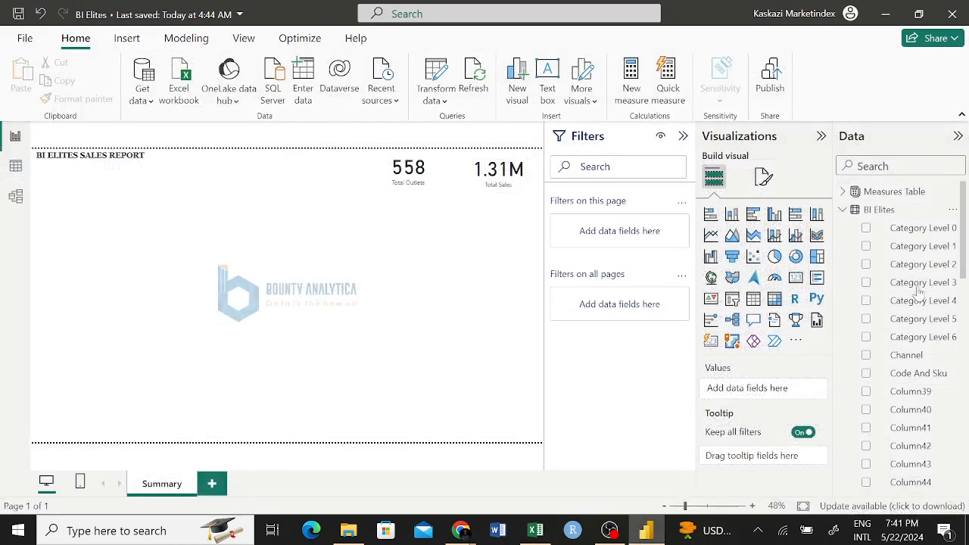
# - Add the Display Name field to the Summary page, turn it into a slicer and enlarge it downward
pyautogui.scroll(-6, 932, 362)
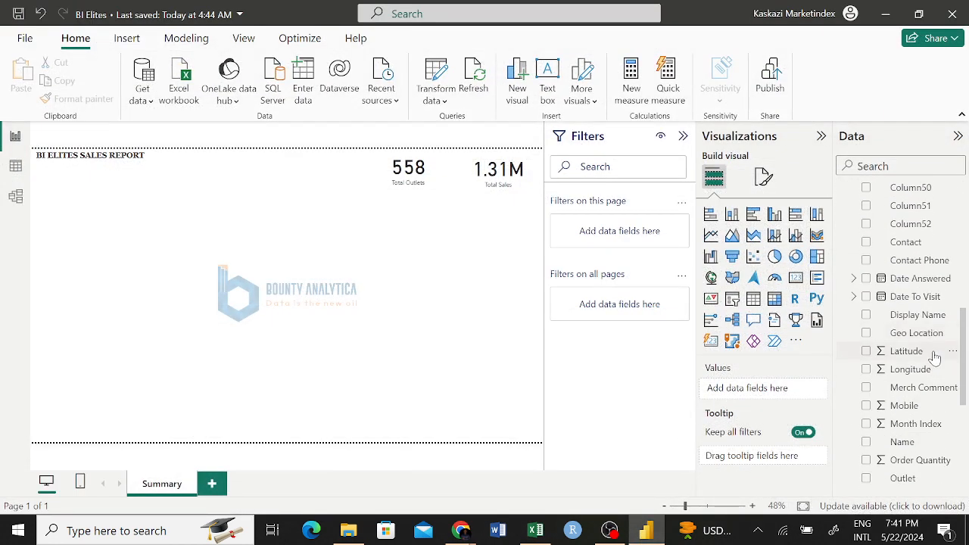
pyautogui.moveTo(905, 314); pyautogui.dragTo(146, 243)
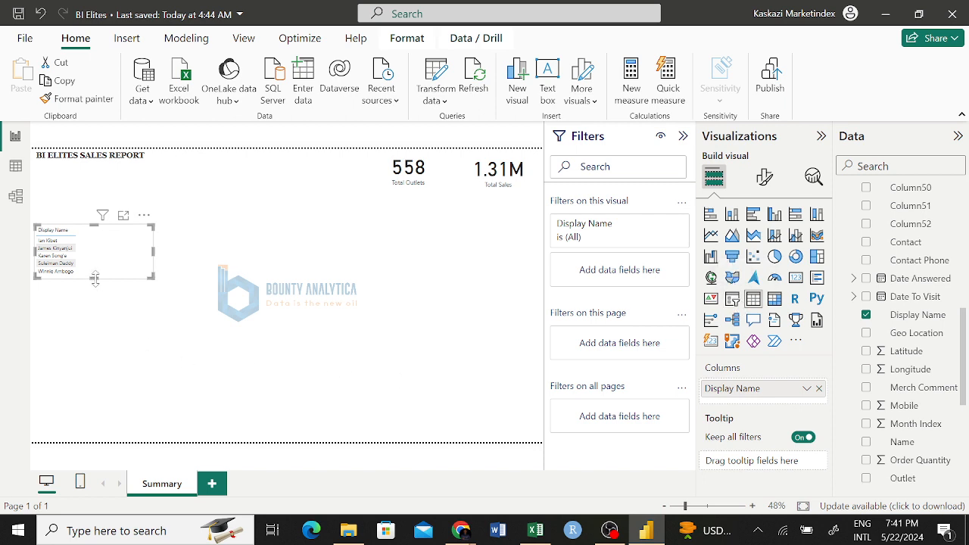
pyautogui.moveTo(94, 277)
pyautogui.mouseDown()
pyautogui.moveTo(92, 319)
pyautogui.moveTo(98, 288)
pyautogui.mouseUp()
pyautogui.click(733, 301)
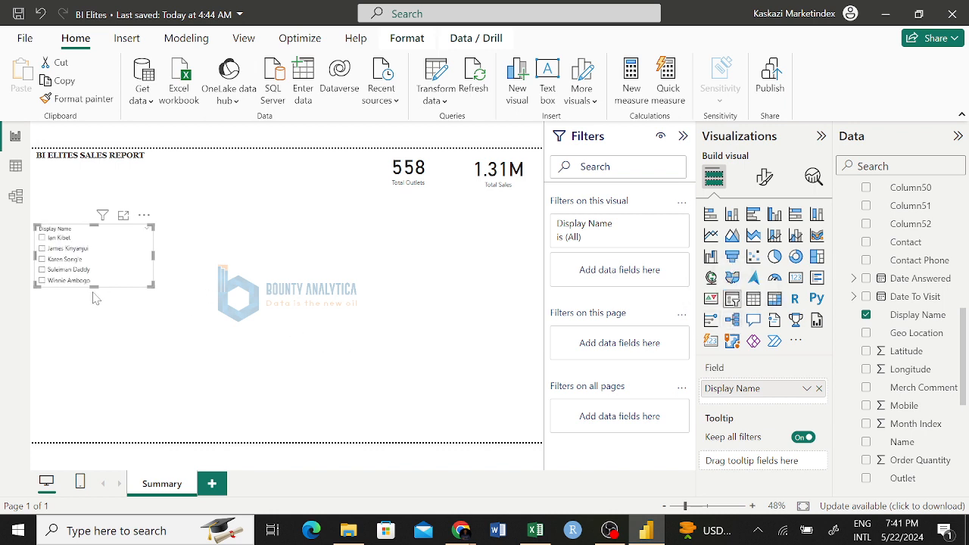
pyautogui.moveTo(94, 287); pyautogui.dragTo(93, 322)
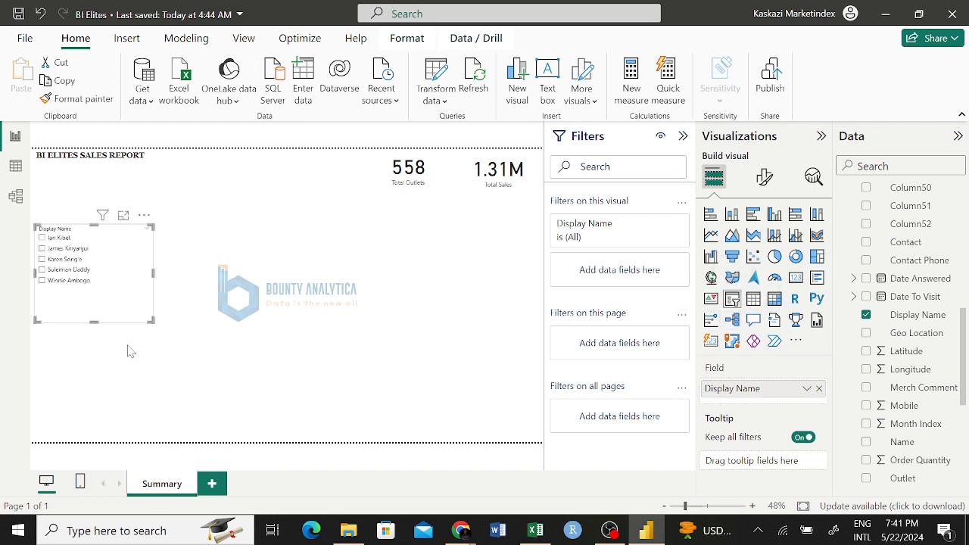
# - Test the Display Name slicer by filtering the cards by the first, second and third representatives, and reselect the first
pyautogui.click(42, 238)
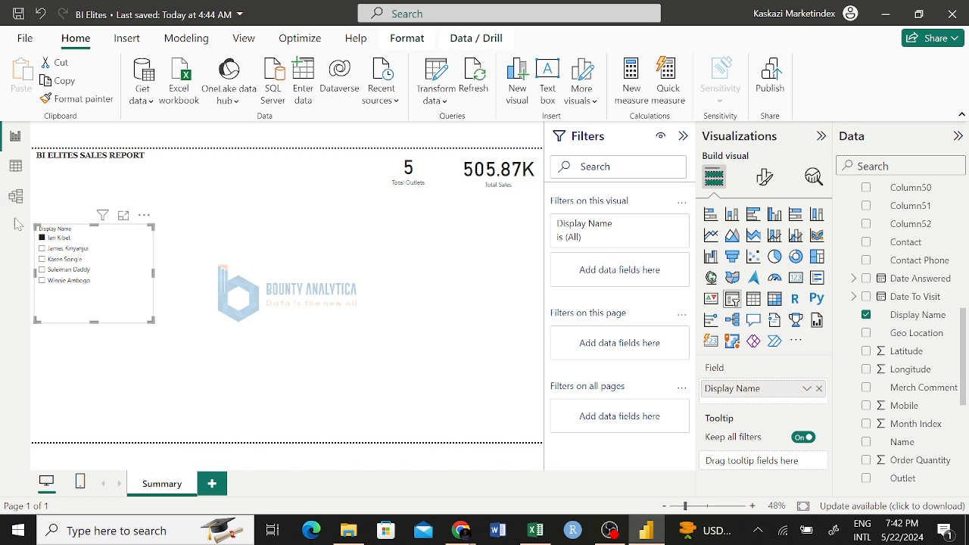
pyautogui.click(47, 248)
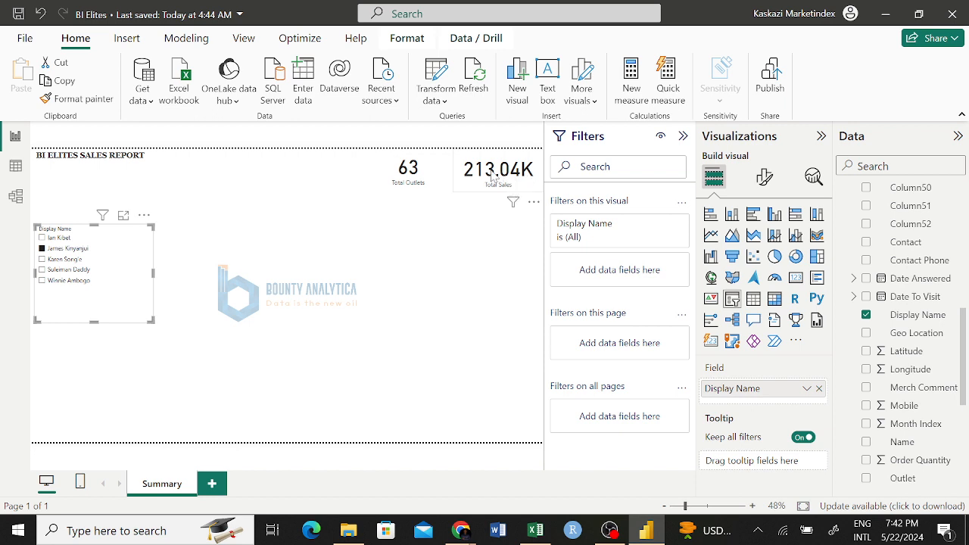
pyautogui.click(42, 250)
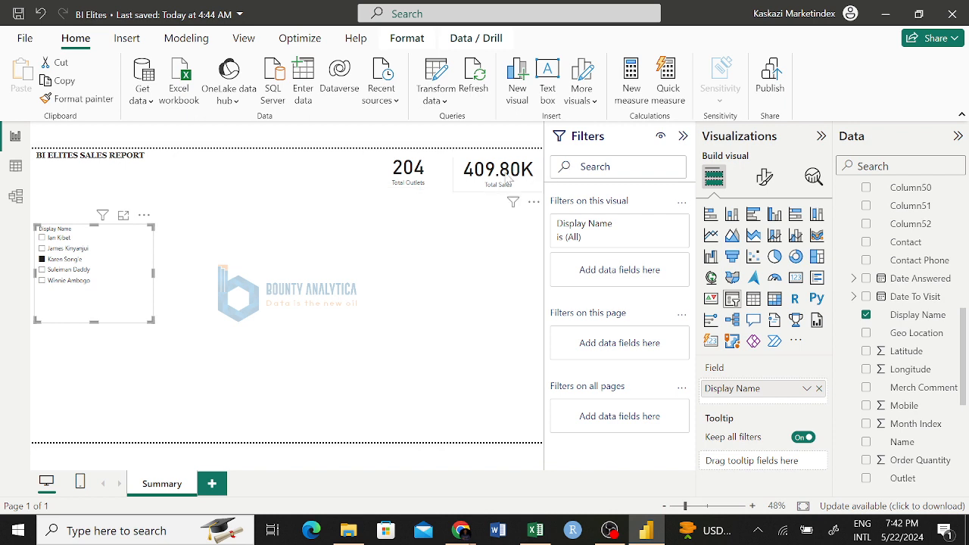
pyautogui.click(41, 238)
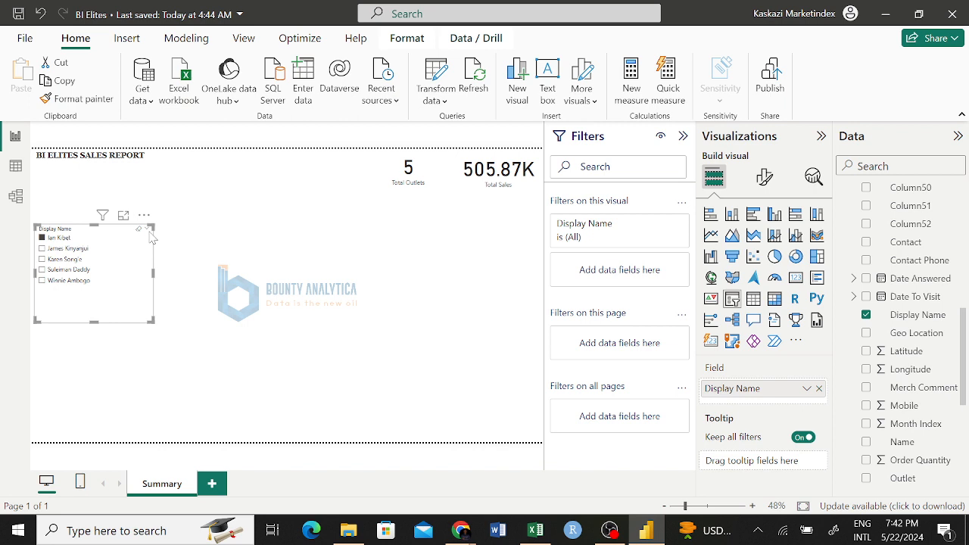
# - Filter the cards by the fifth and the fourth representative in the Display Name slicer, and clear the selection
pyautogui.click(43, 282)
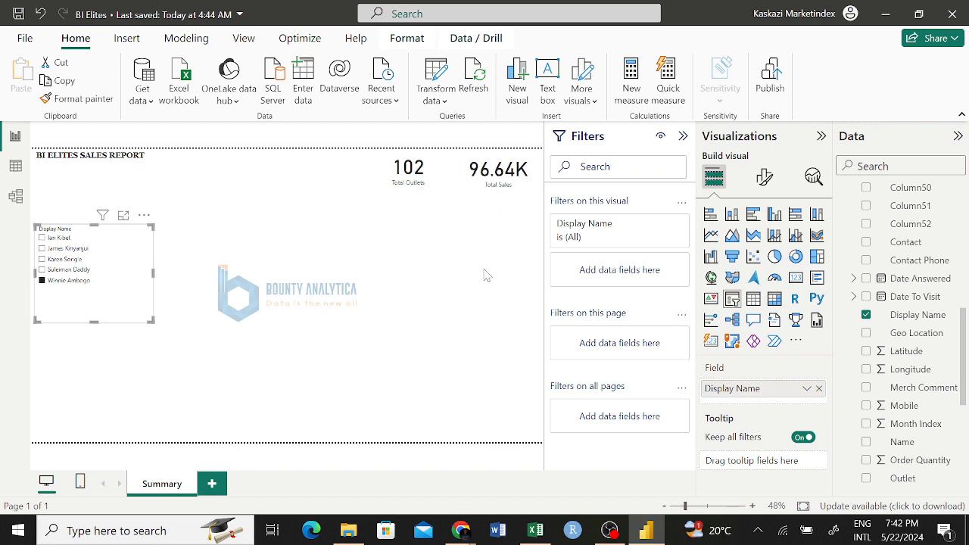
pyautogui.click(42, 270)
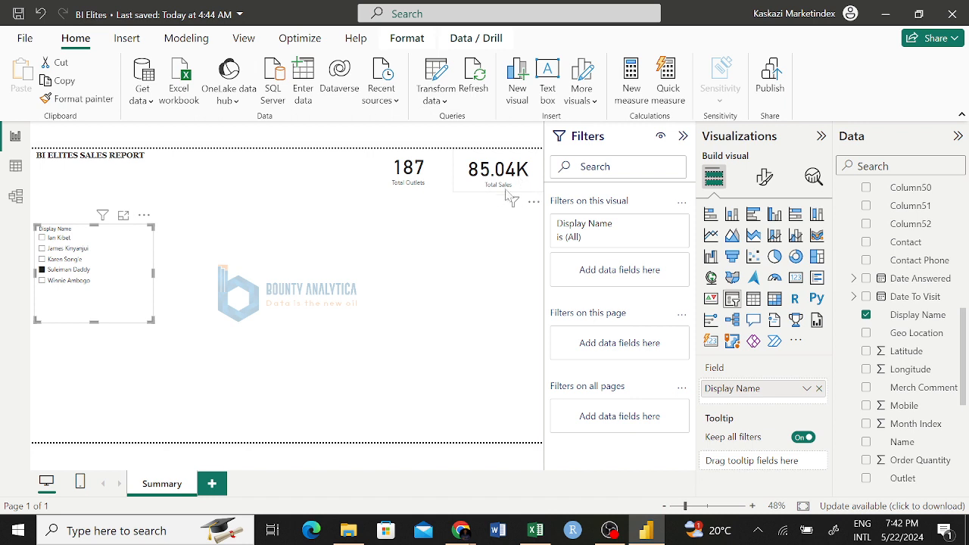
pyautogui.moveTo(514, 203)
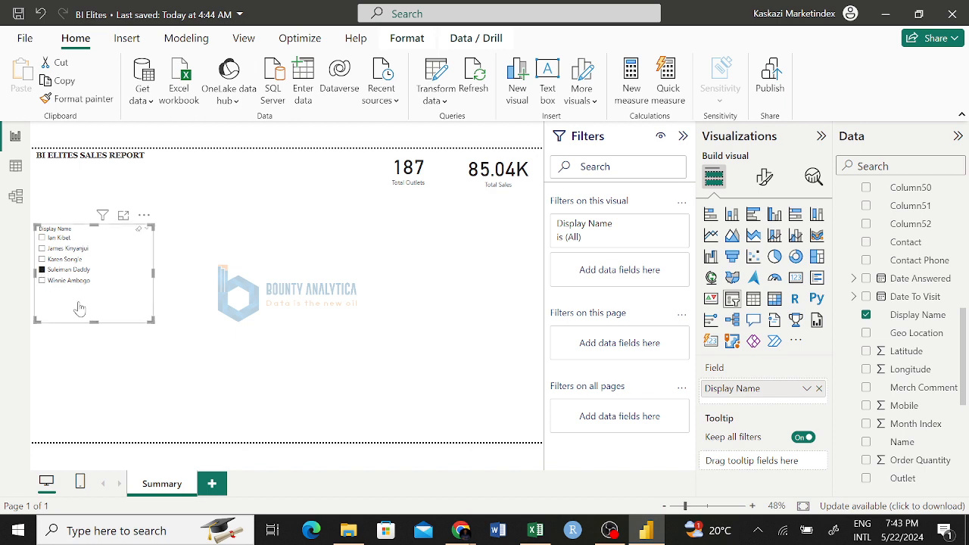
pyautogui.click(42, 270)
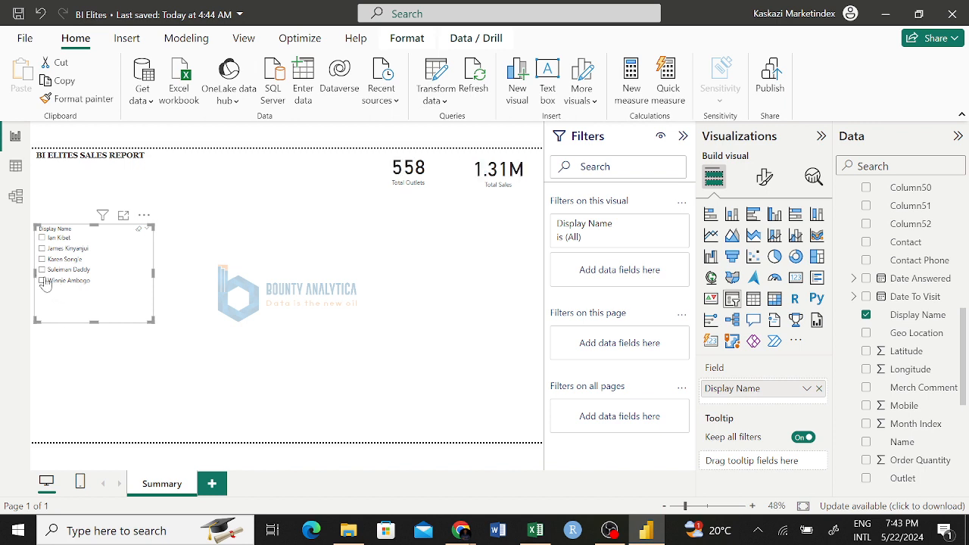
# - Test multiple selection in the Display Name slicer by adding all five representatives one at a time, from last to first
pyautogui.click(43, 282)
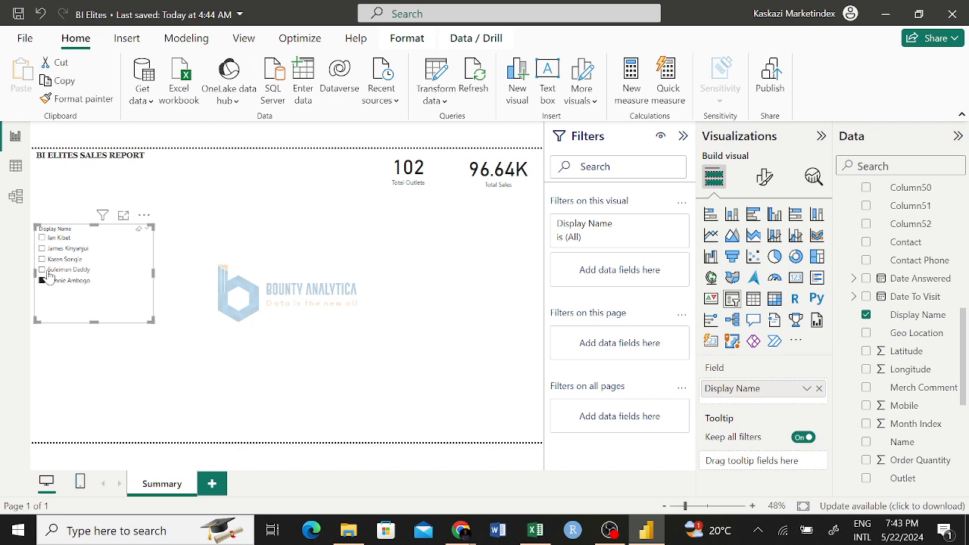
pyautogui.click(42, 270)
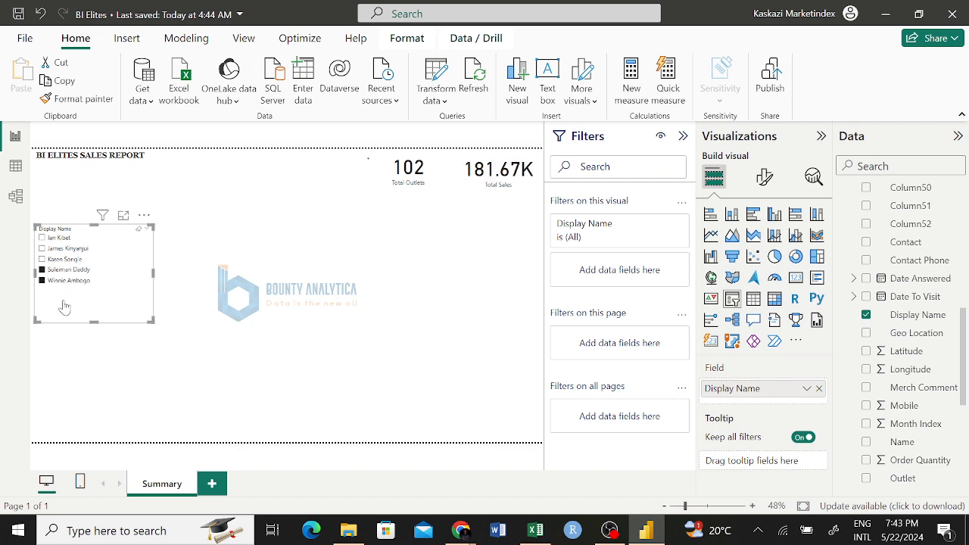
pyautogui.click(43, 260)
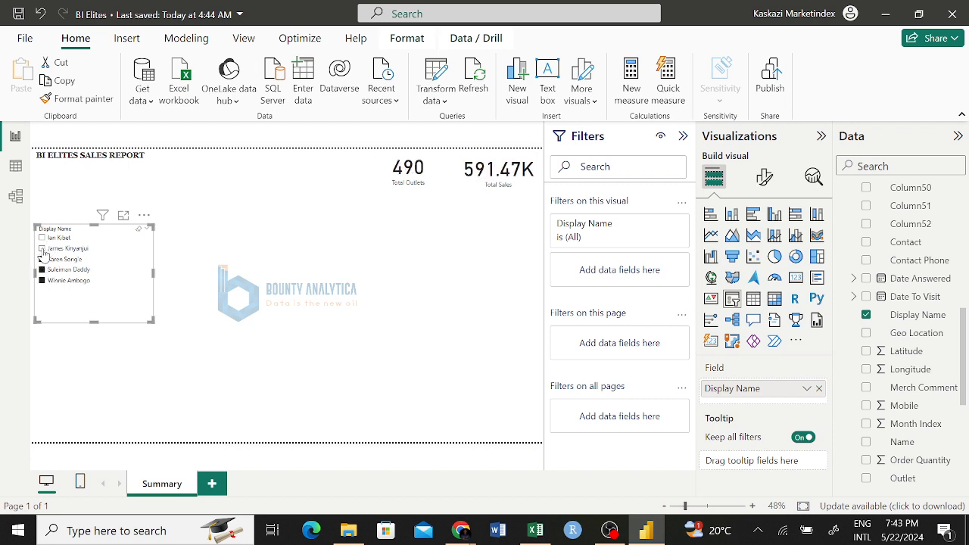
pyautogui.click(42, 249)
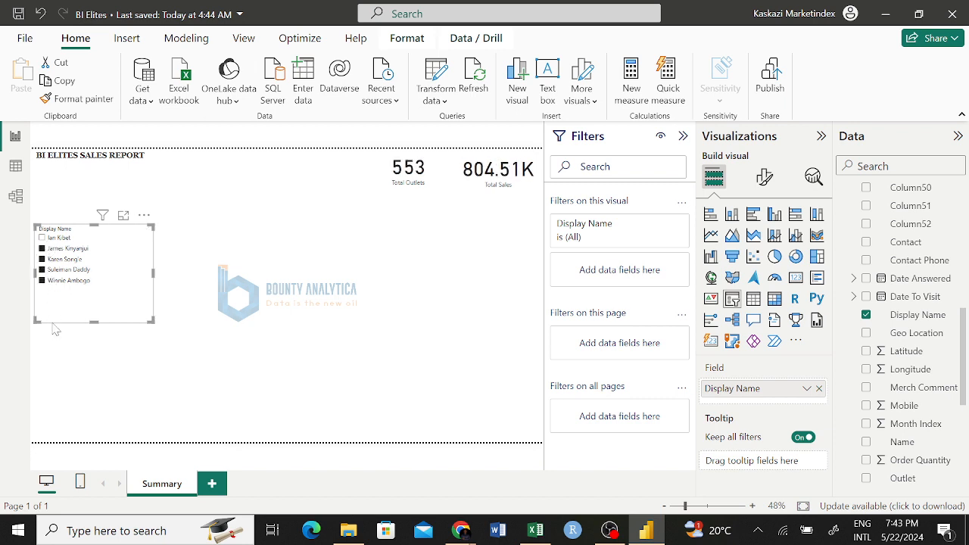
pyautogui.click(43, 237)
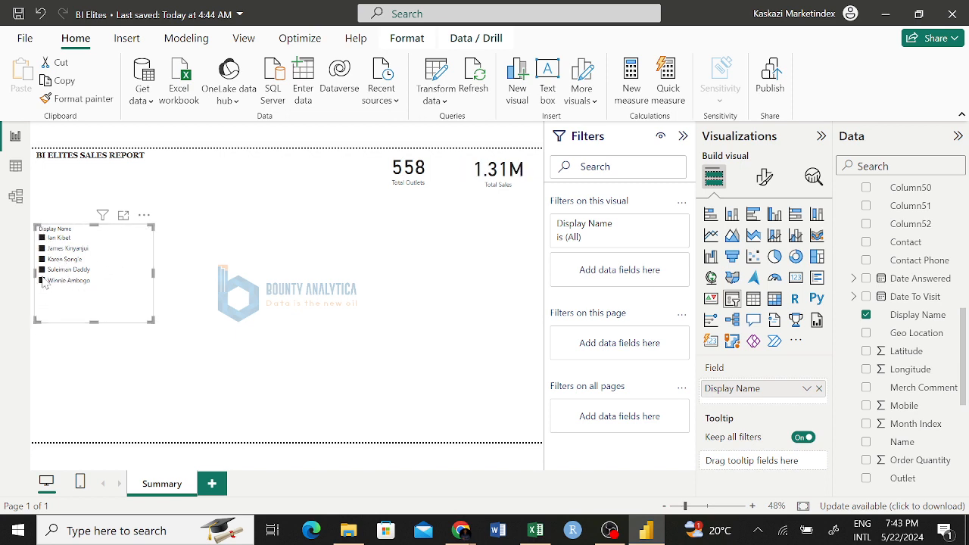
# - Clear the Display Name selection and move the slicer slightly upward against the page's left edge
pyautogui.click(42, 281)
pyautogui.click(161, 309)
pyautogui.moveTo(131, 293); pyautogui.dragTo(93, 244)
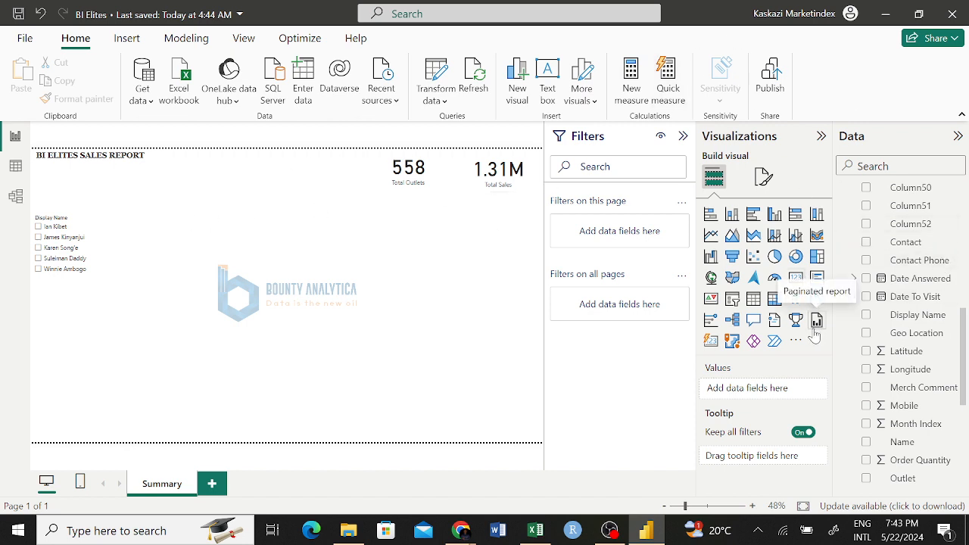
# - Add a blank slicer to the Summary page and place it in the right half, below the cards
pyautogui.click(733, 303)
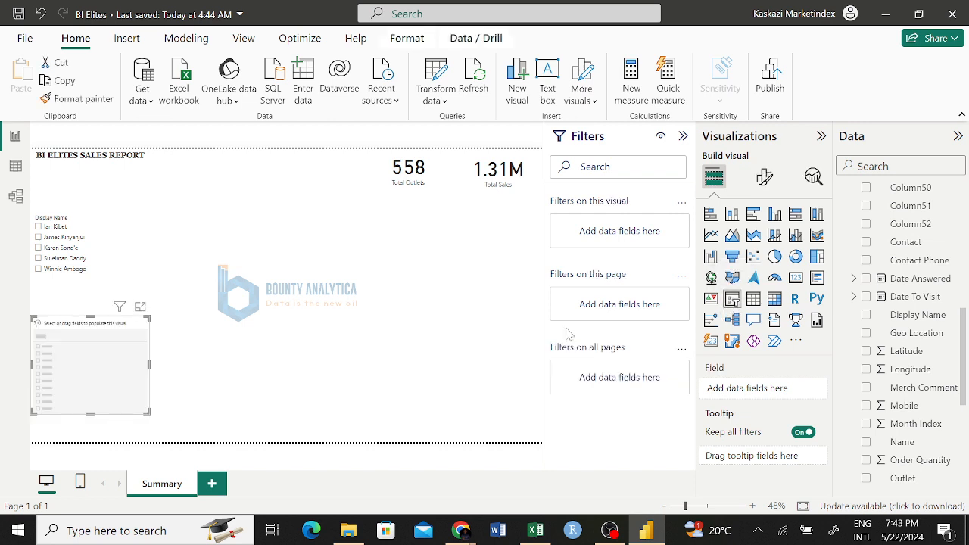
pyautogui.moveTo(112, 356); pyautogui.dragTo(496, 300)
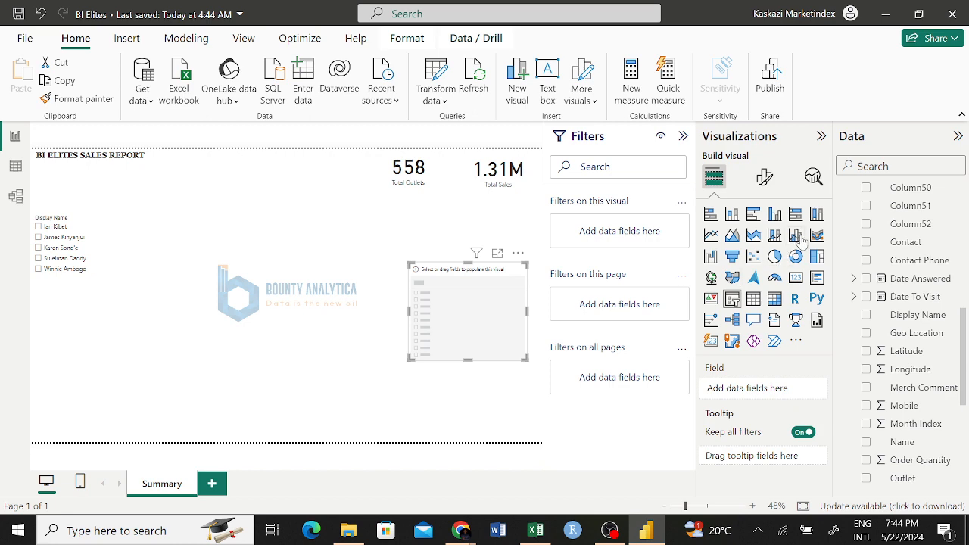
pyautogui.scroll(-3, 958, 341)
pyautogui.scroll(3, 958, 333)
# - Check the source columns in Excel, return to Power BI, and assign the Team field to the blank slicer, shortening it slightly
pyautogui.click(535, 531)
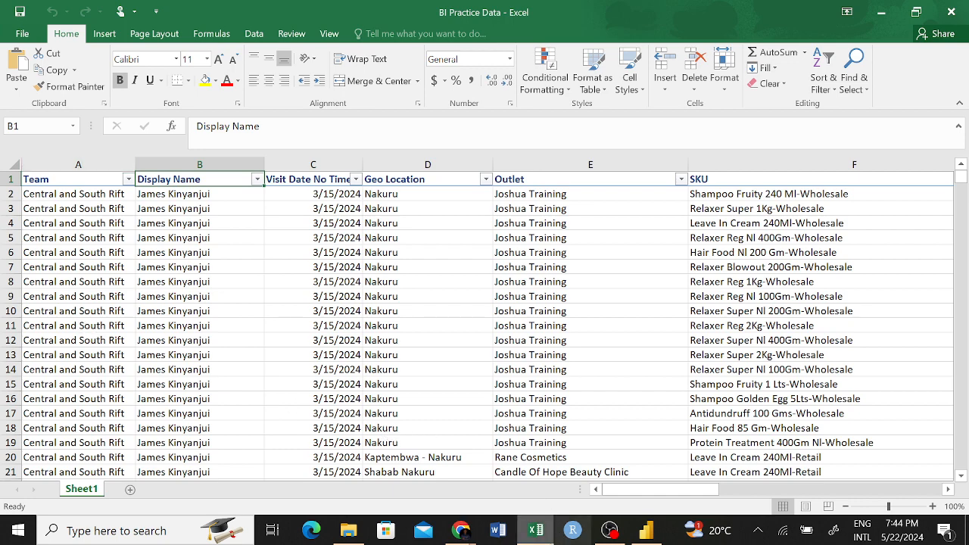
pyautogui.click(646, 531)
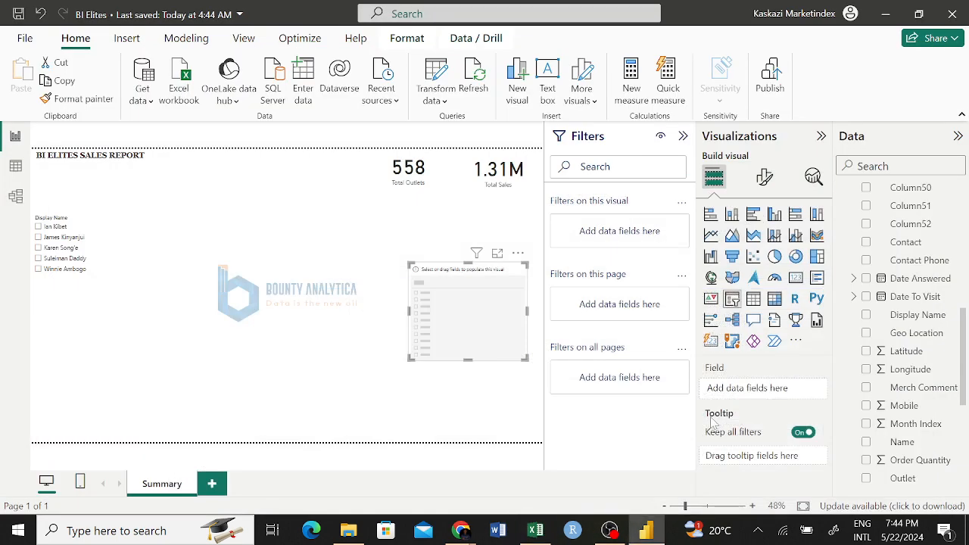
pyautogui.scroll(-5, 901, 344)
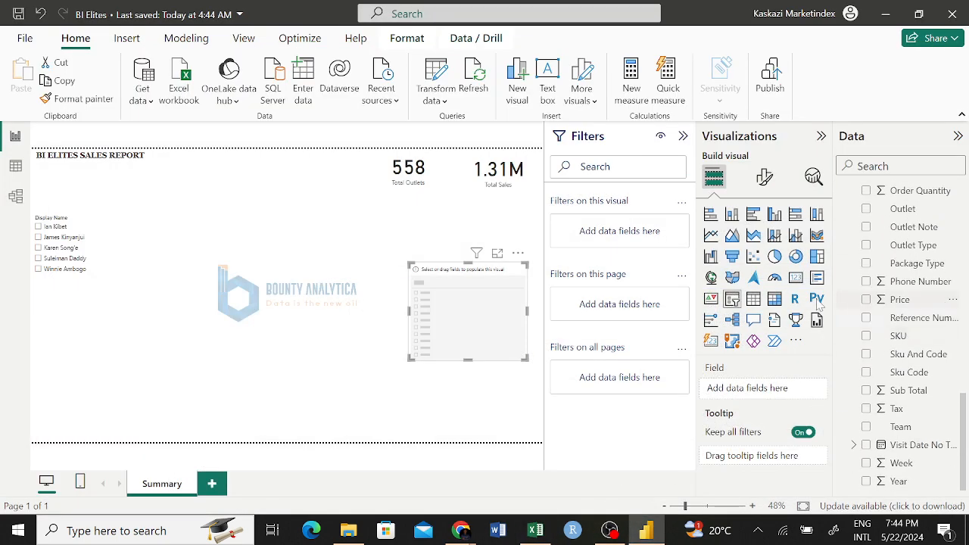
pyautogui.click(867, 427)
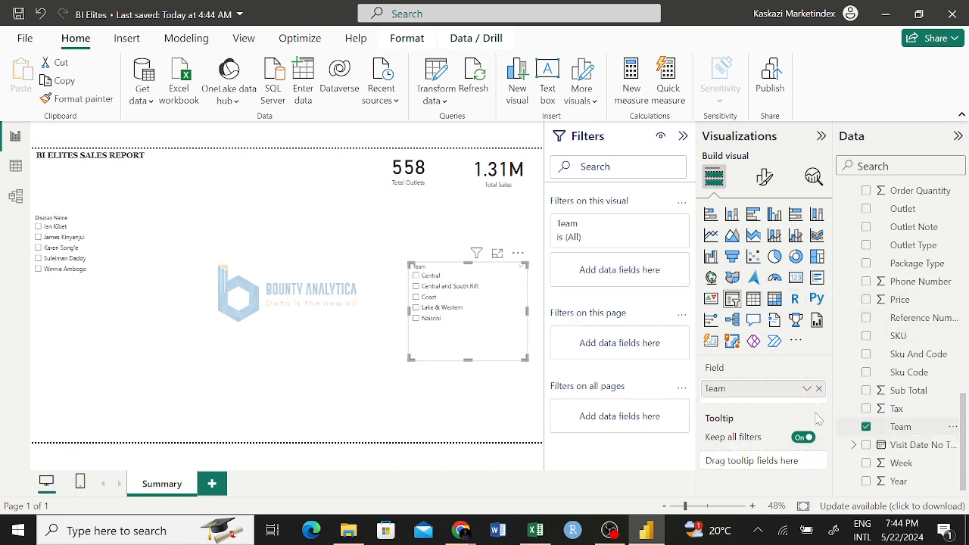
pyautogui.moveTo(471, 356); pyautogui.dragTo(467, 351)
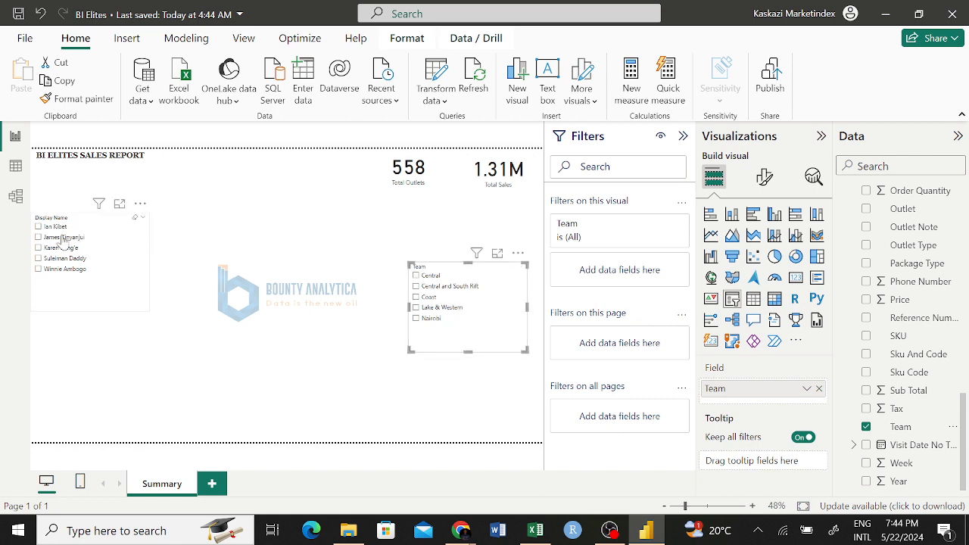
# - Test the Team slicer with Central and South Rift, Central, Nairobi, and Lake & Western, and clear the selection
pyautogui.click(416, 288)
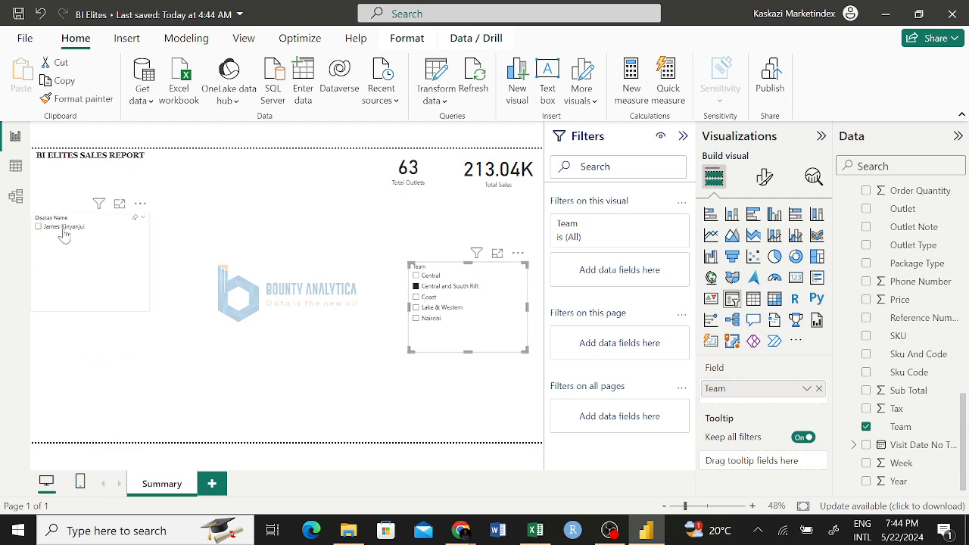
pyautogui.click(415, 277)
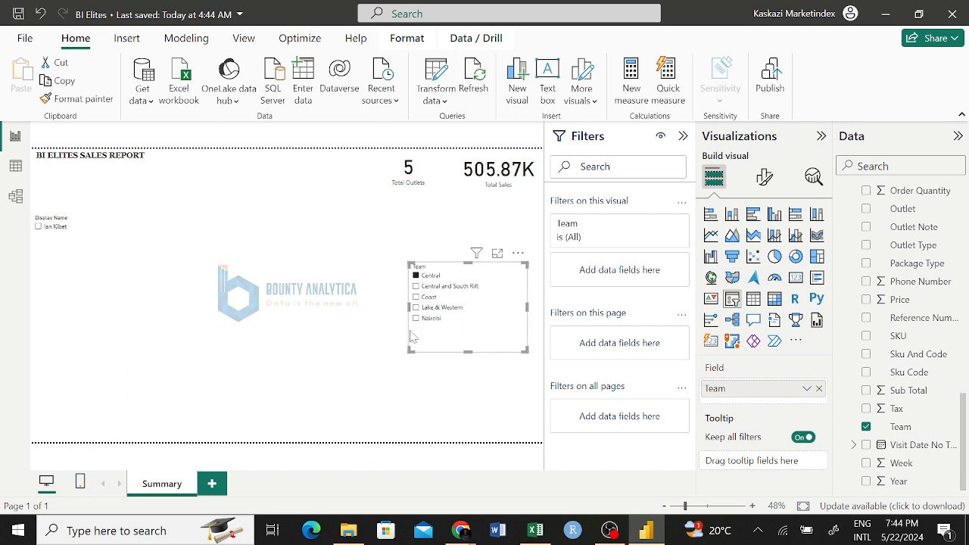
pyautogui.click(416, 319)
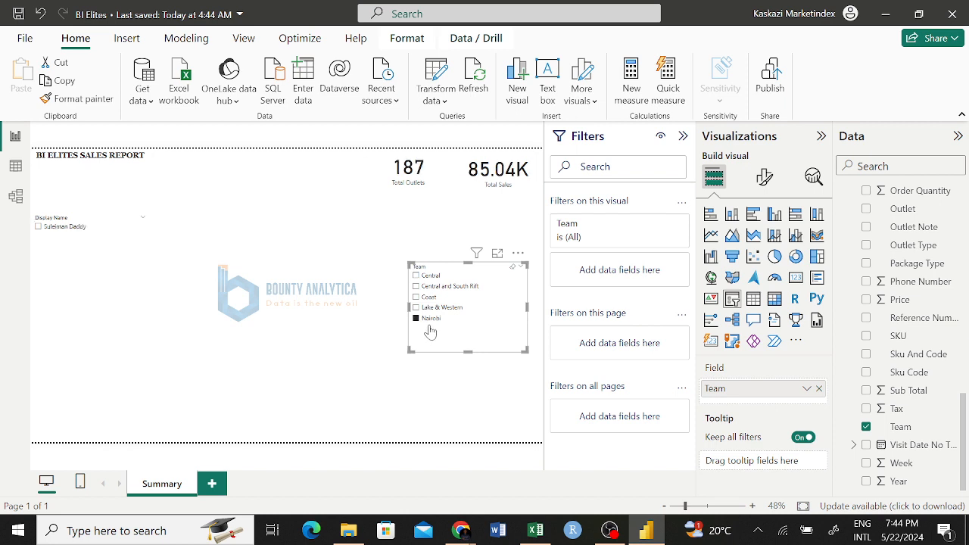
pyautogui.click(415, 308)
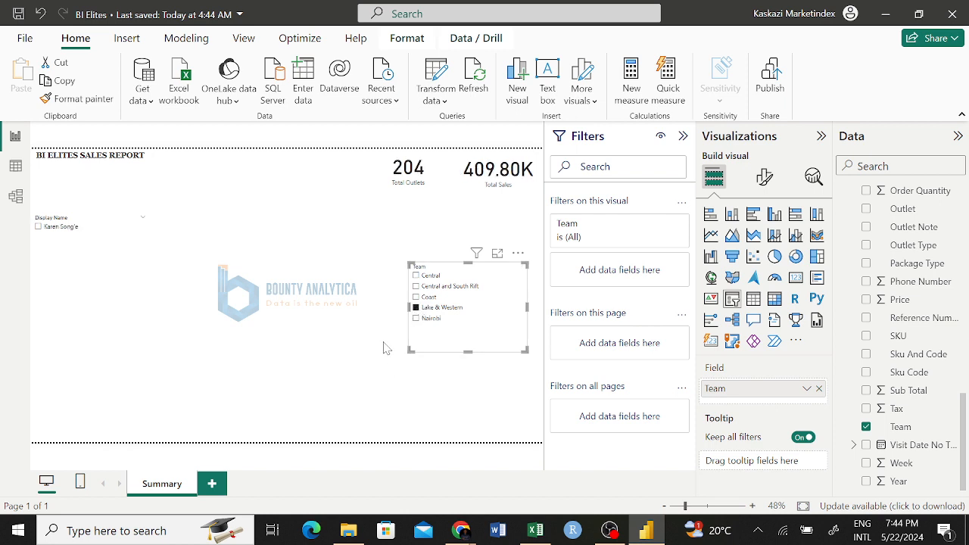
pyautogui.click(416, 307)
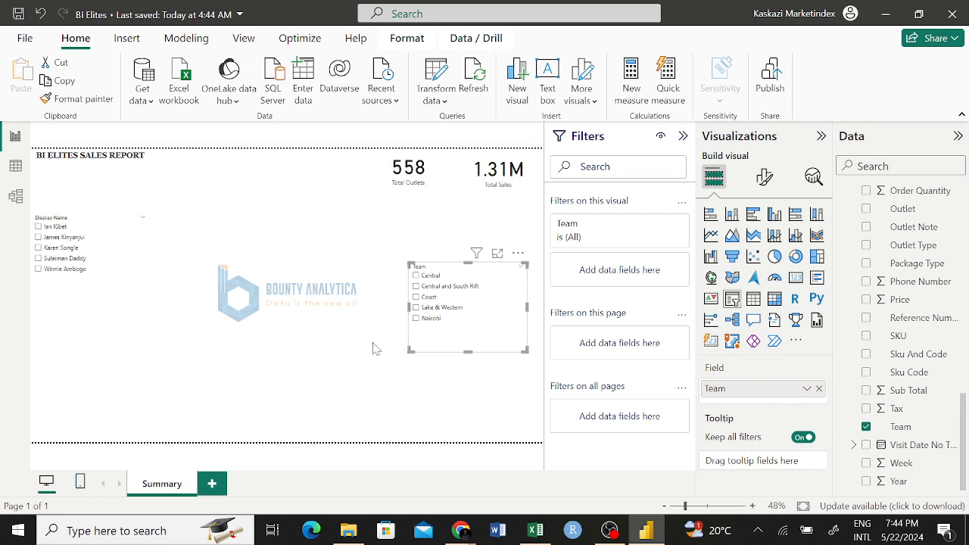
# - Move the Team slicer to the page's lower-left corner, beneath the Display Name slicer, and deselect it
pyautogui.click(376, 342)
pyautogui.moveTo(507, 321); pyautogui.dragTo(85, 415)
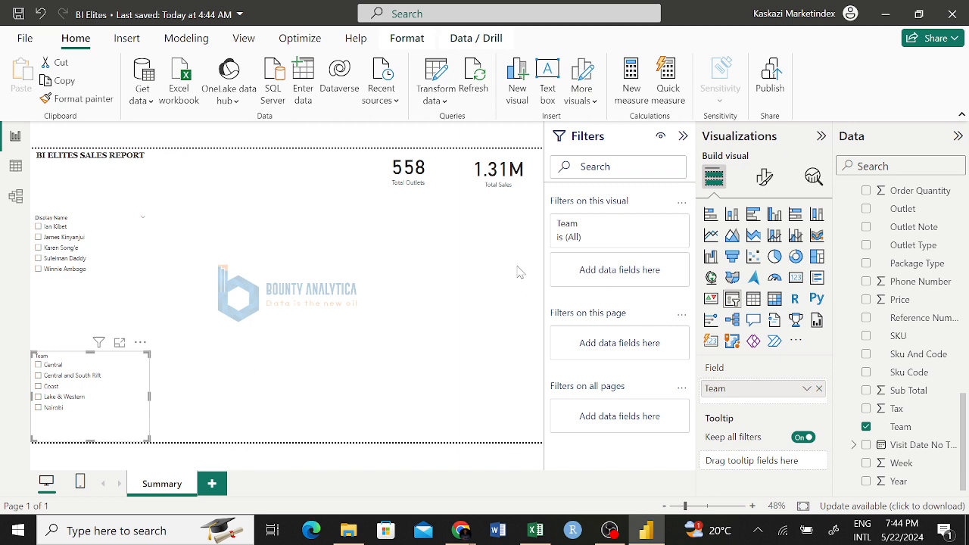
pyautogui.click(400, 349)
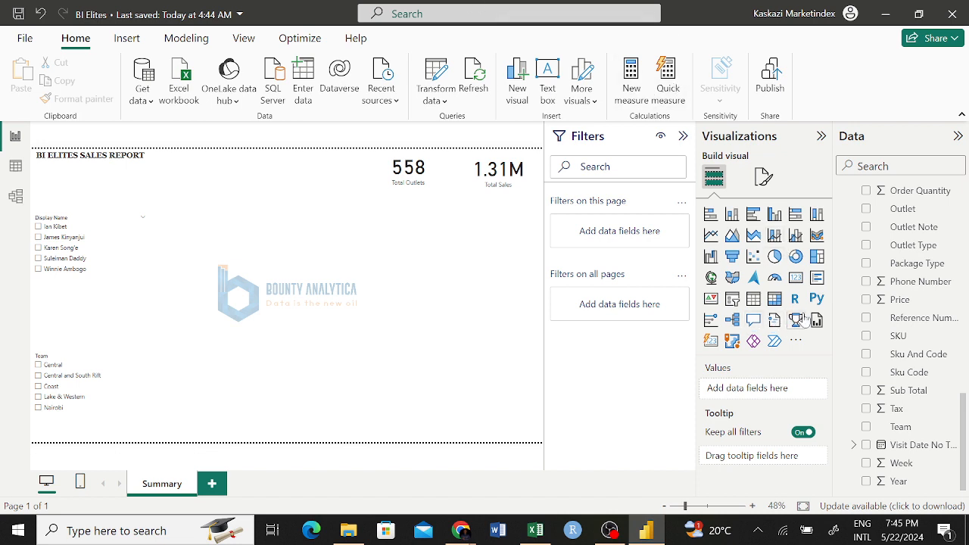
# - Add a third slicer in the lower right part of the page and assign the Visit Date No Time field to it
pyautogui.click(732, 303)
pyautogui.moveTo(227, 265); pyautogui.dragTo(437, 354)
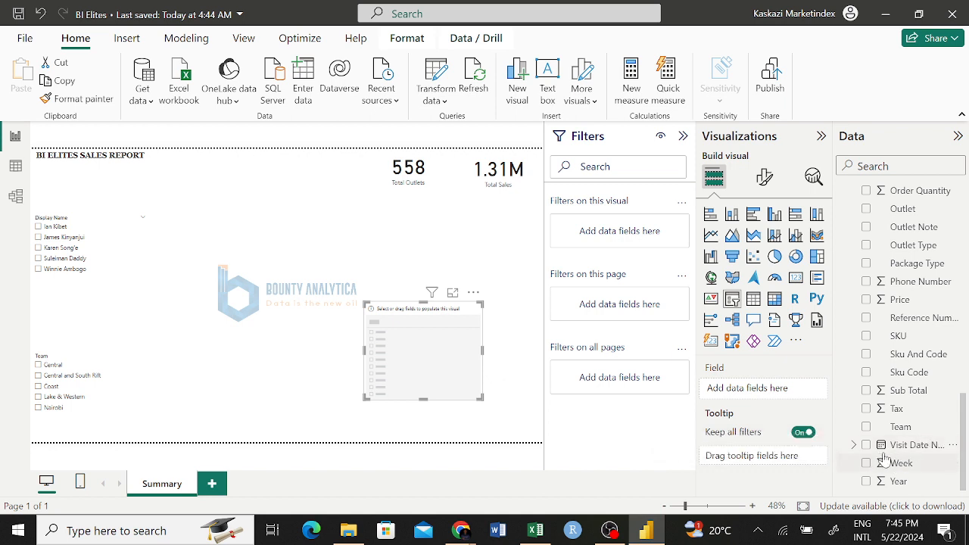
pyautogui.moveTo(890, 448); pyautogui.dragTo(444, 348)
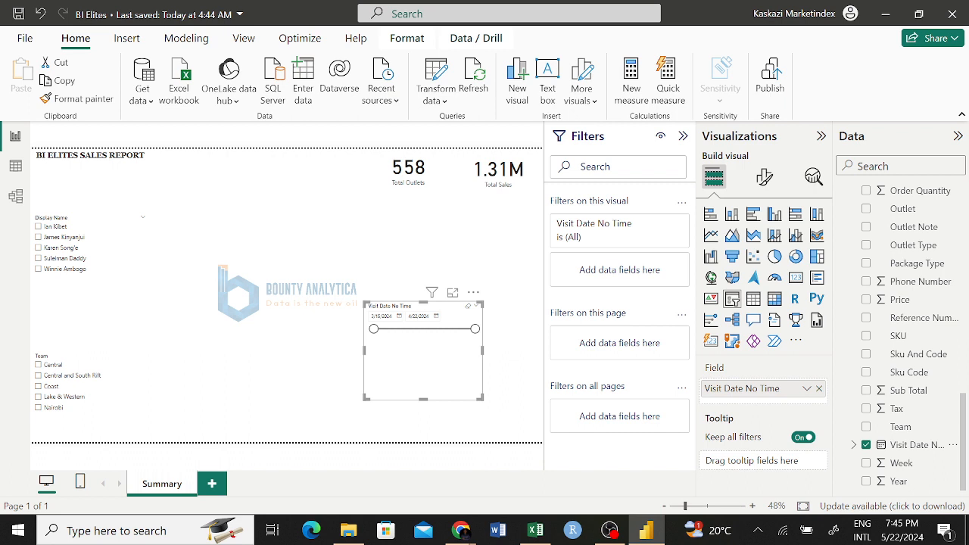
# - Set both the start and end dates of the Visit Date No Time slicer to 4/15/2024
pyautogui.click(399, 316)
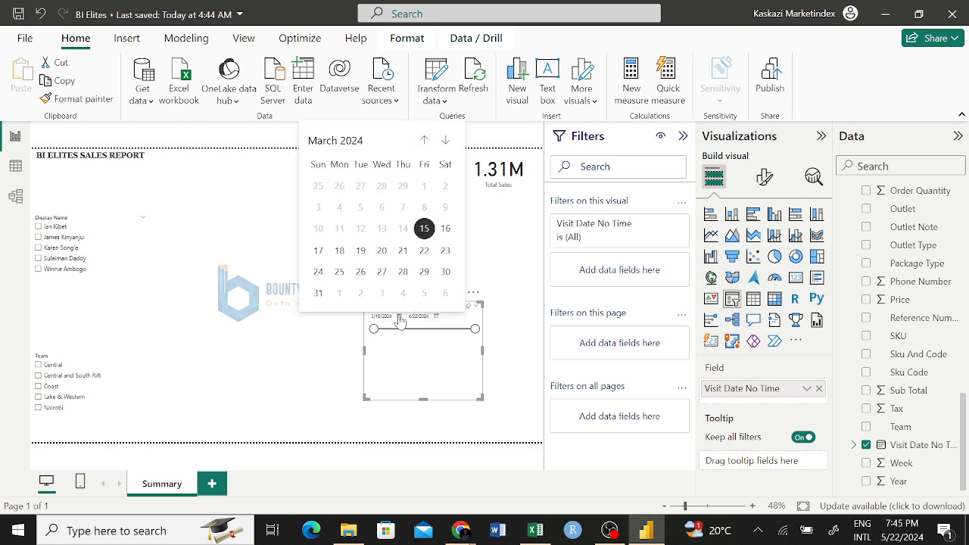
pyautogui.click(446, 141)
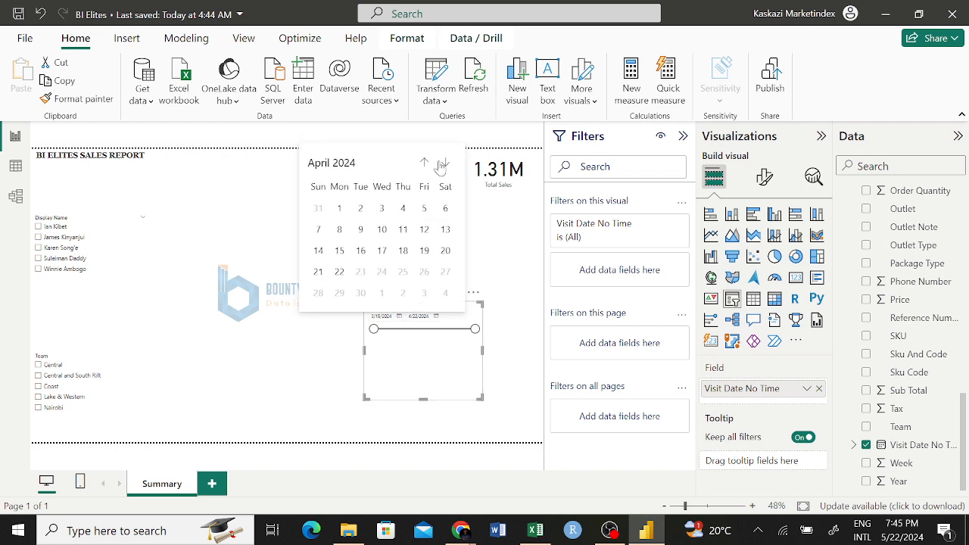
pyautogui.click(343, 258)
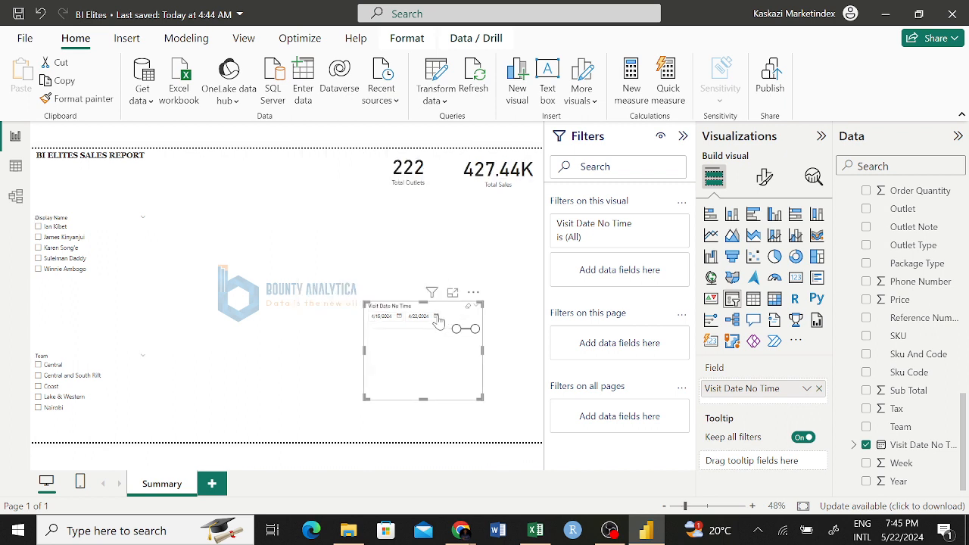
pyautogui.click(437, 317)
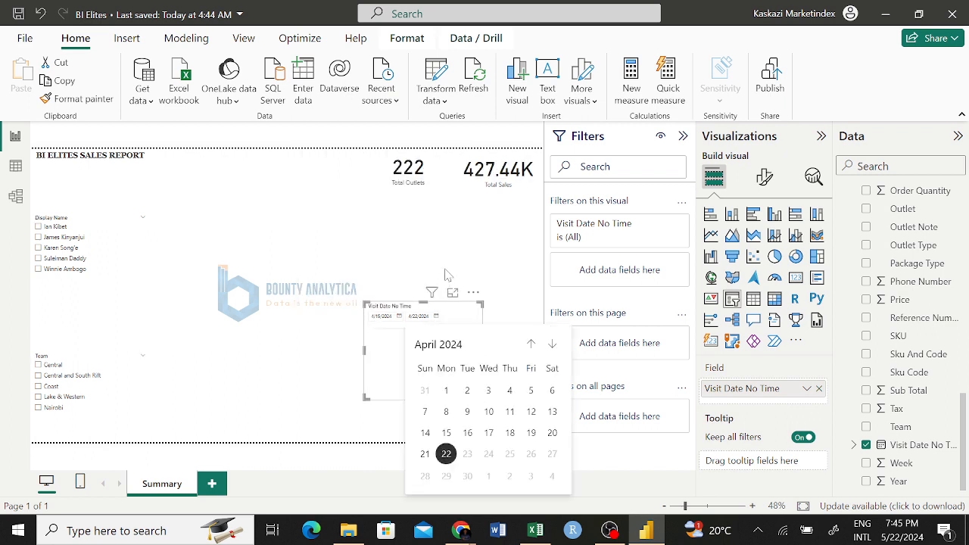
pyautogui.click(447, 433)
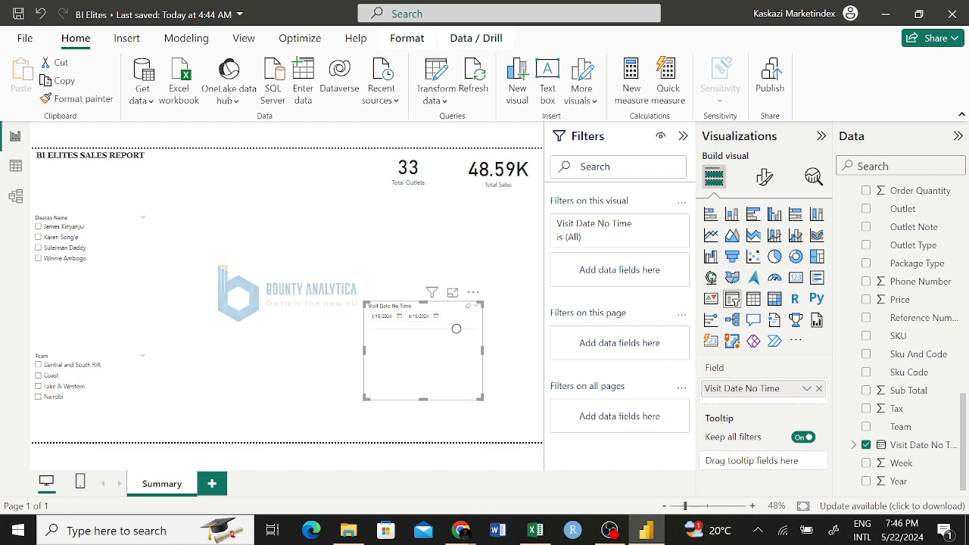
# - Try to set the visit date slicer's start to 4/20/2024, and choose 4/21/2024 as its end date
pyautogui.click(399, 317)
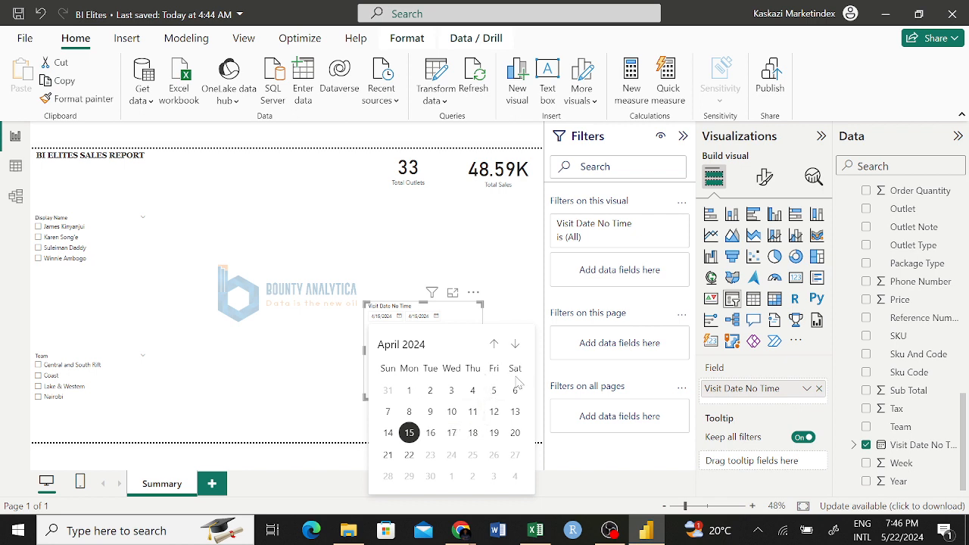
pyautogui.click(516, 436)
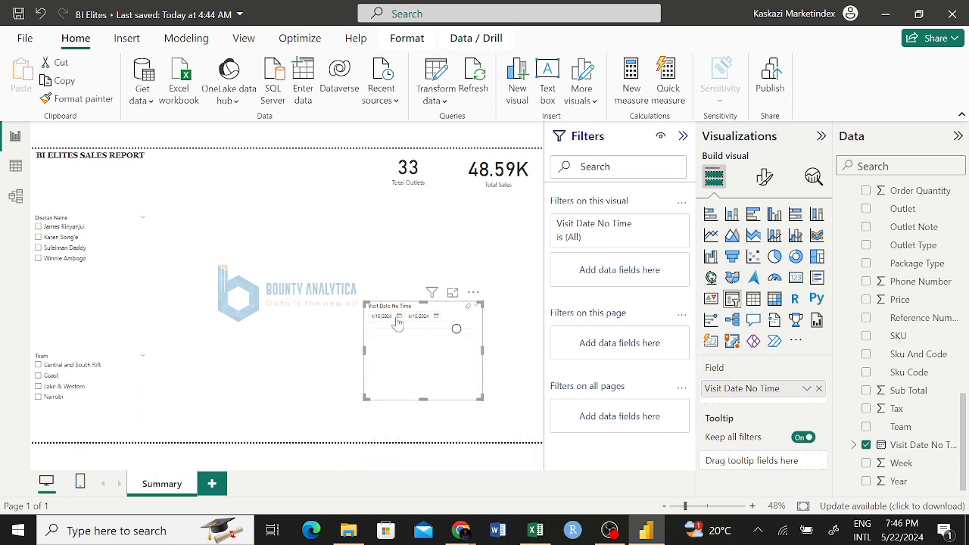
pyautogui.click(437, 317)
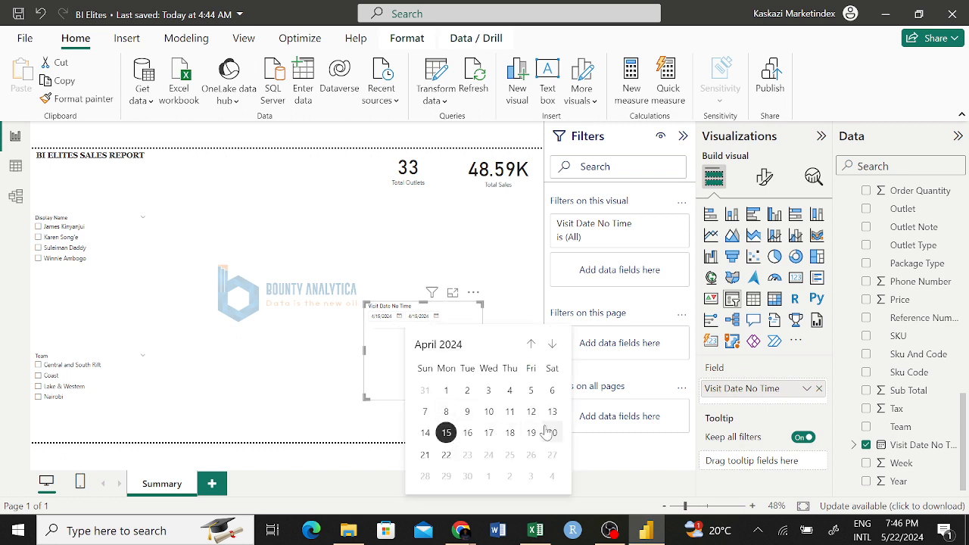
pyautogui.click(426, 455)
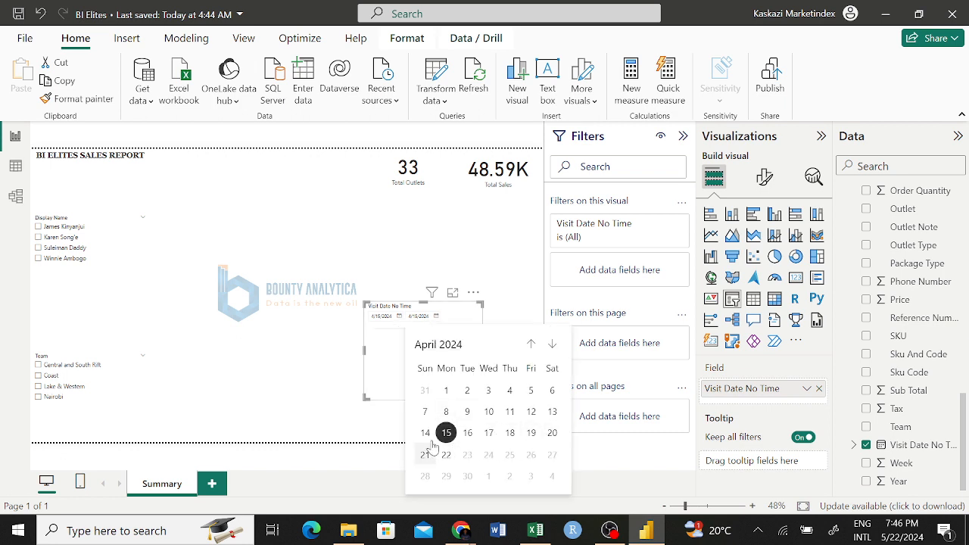
# - Set the visit date slicer's start to 4/20/2024, and widen its range back to the full span ending 4/22/2024
pyautogui.click(399, 316)
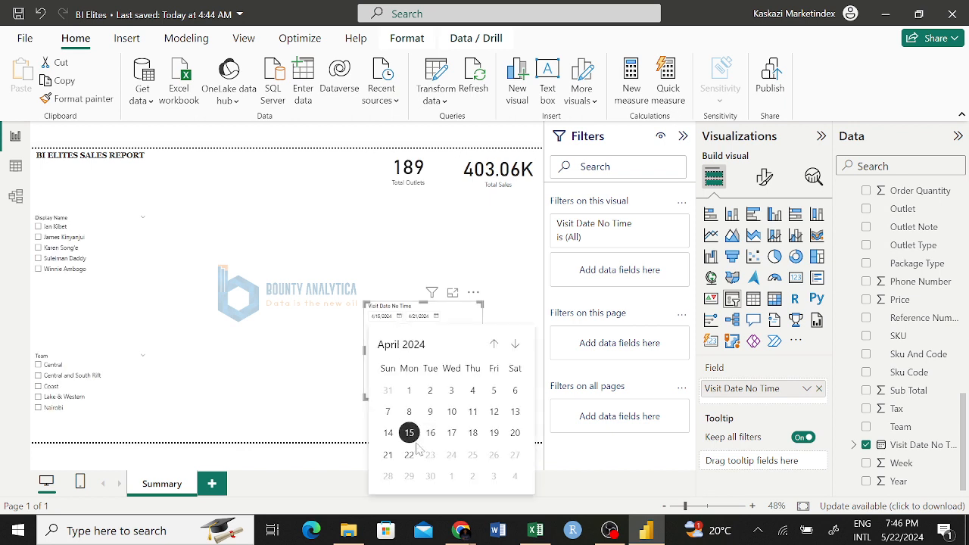
pyautogui.click(516, 433)
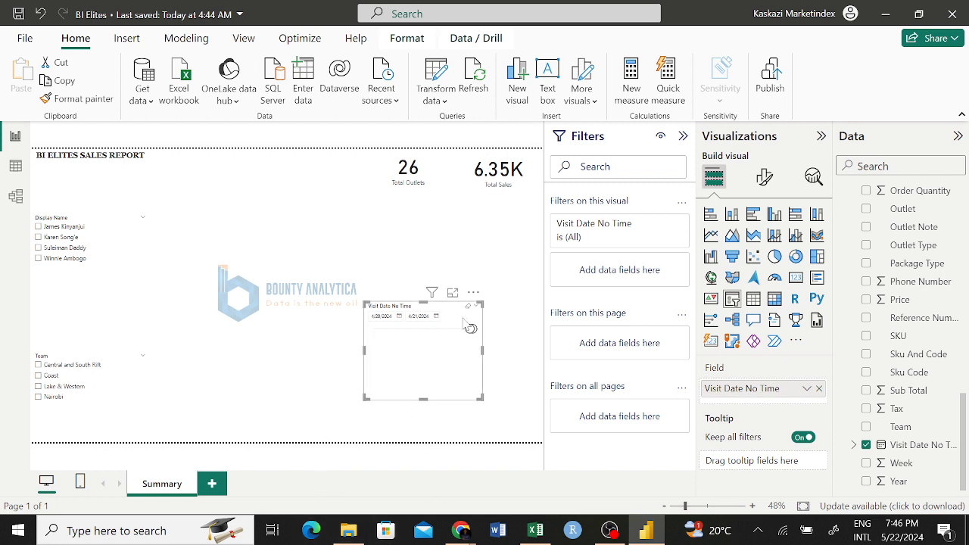
pyautogui.moveTo(471, 331); pyautogui.dragTo(330, 344)
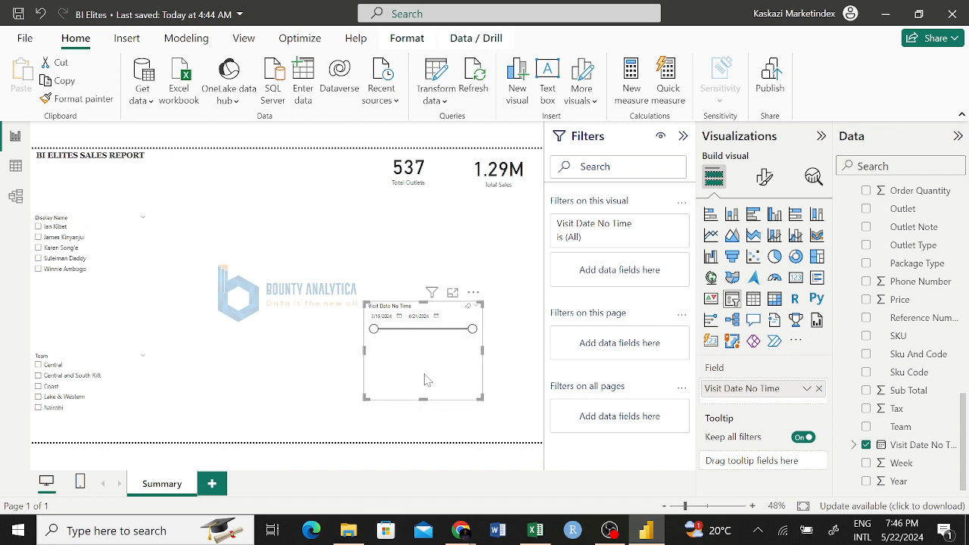
pyautogui.moveTo(472, 331); pyautogui.dragTo(484, 336)
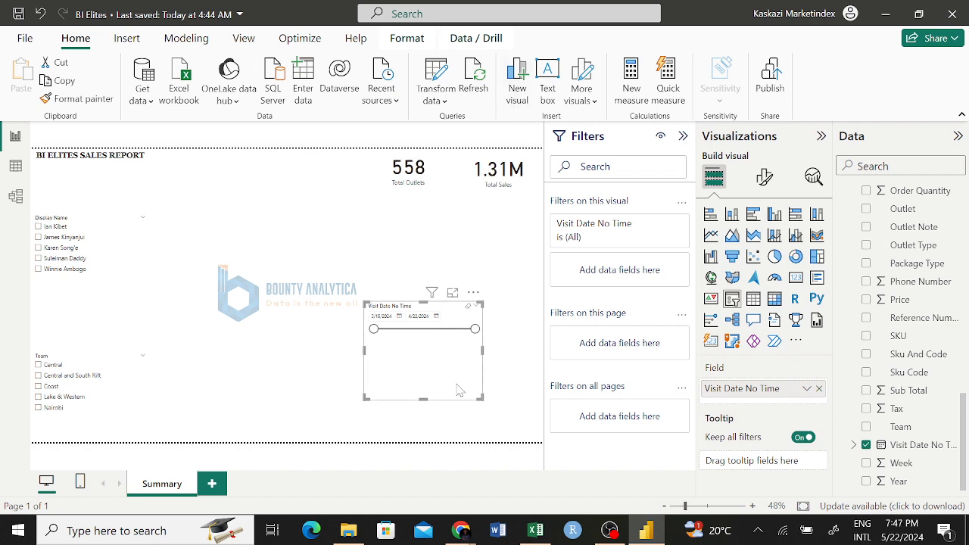
# - Reduce the Visit Date No Time slicer's height, move it slightly down and to the right on the page, and deselect it
pyautogui.moveTo(424, 399); pyautogui.dragTo(479, 399)
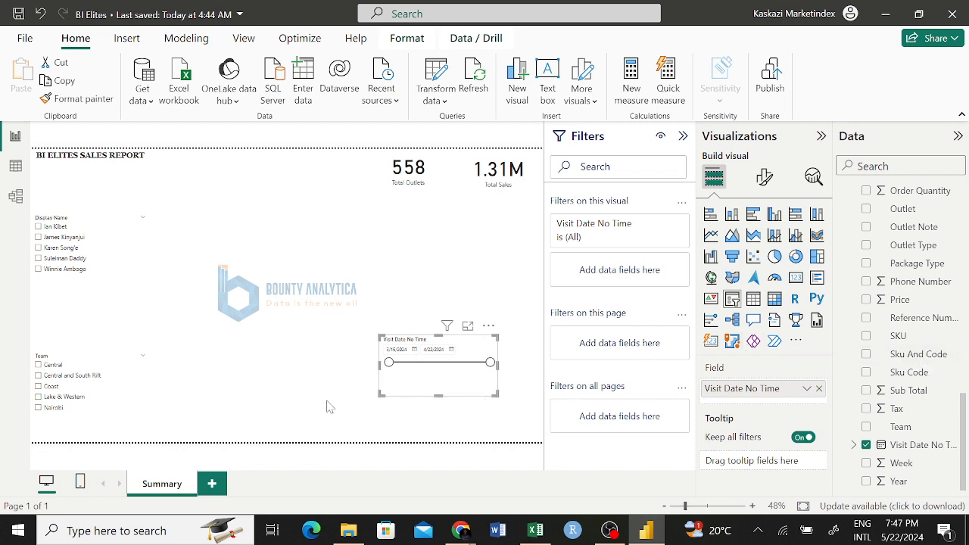
pyautogui.scroll(10, 898, 294)
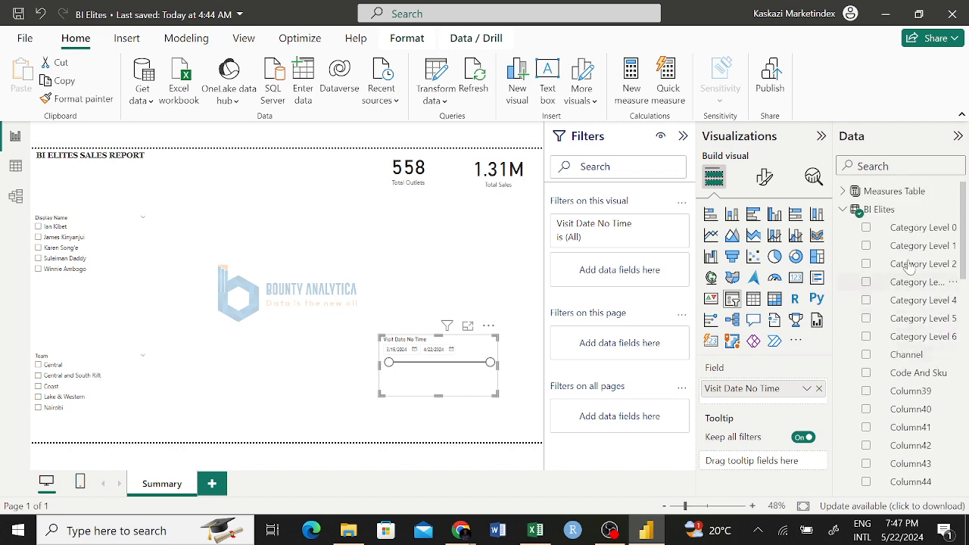
pyautogui.click(843, 210)
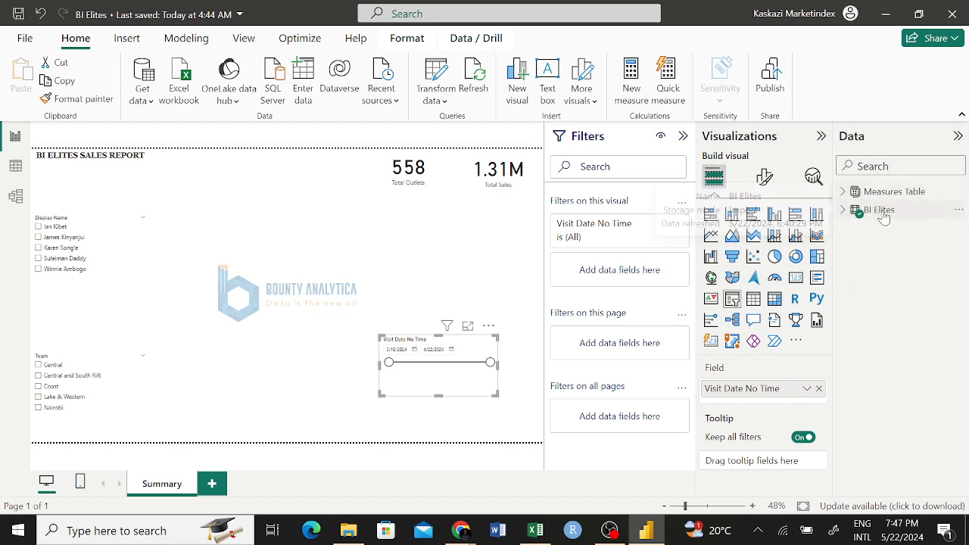
pyautogui.moveTo(896, 215)
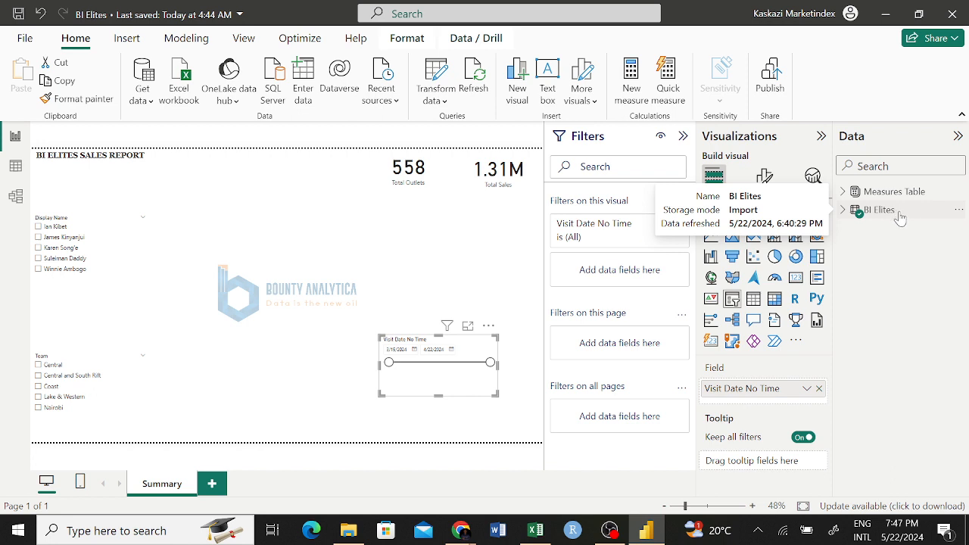
pyautogui.click(844, 210)
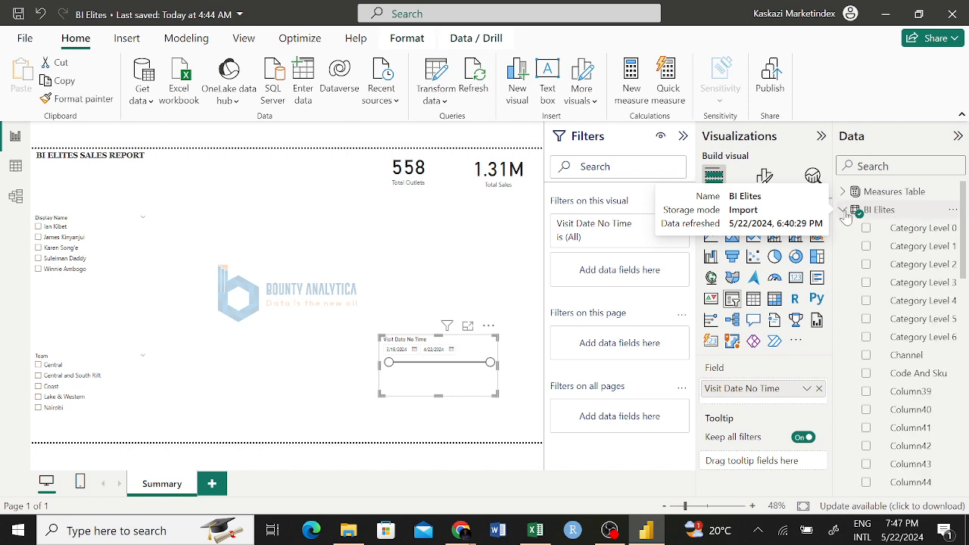
pyautogui.click(476, 264)
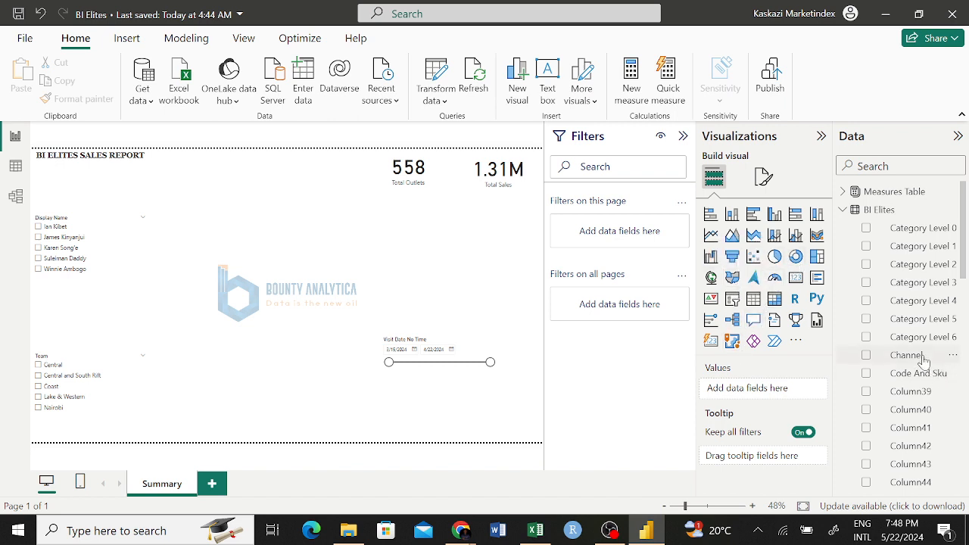
# - Switch to the BI Practice Data workbook in Excel, examine the Category Level 4 column's filter values, and return to Power BI
pyautogui.scroll(-5, 924, 370)
pyautogui.scroll(-4, 923, 370)
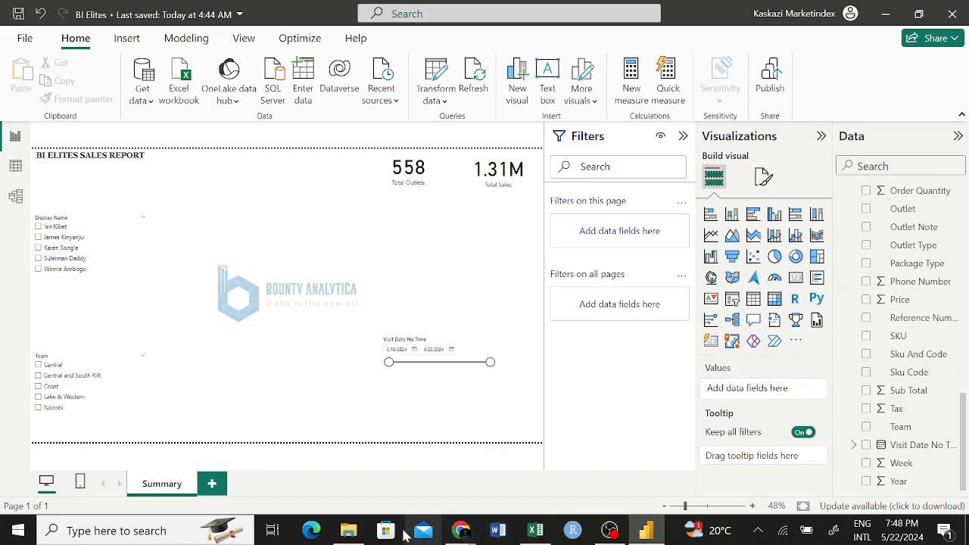
pyautogui.click(535, 530)
pyautogui.hscroll(6, 544, 261)
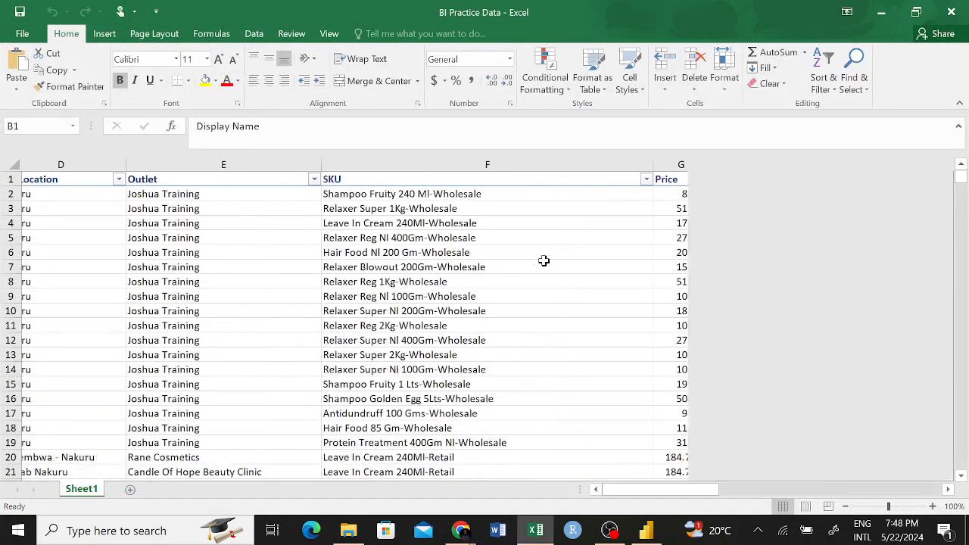
pyautogui.hscroll(8, 544, 260)
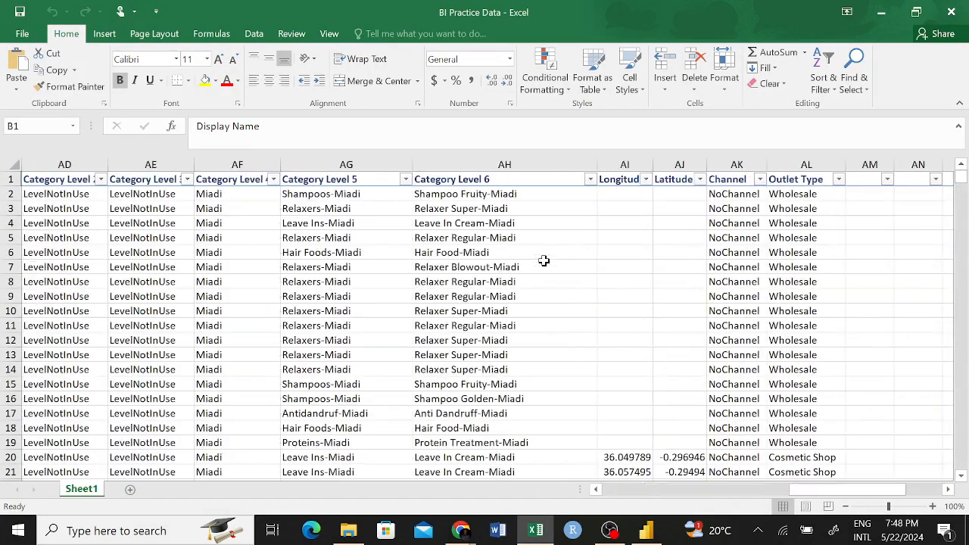
pyautogui.hscroll(-10, 543, 260)
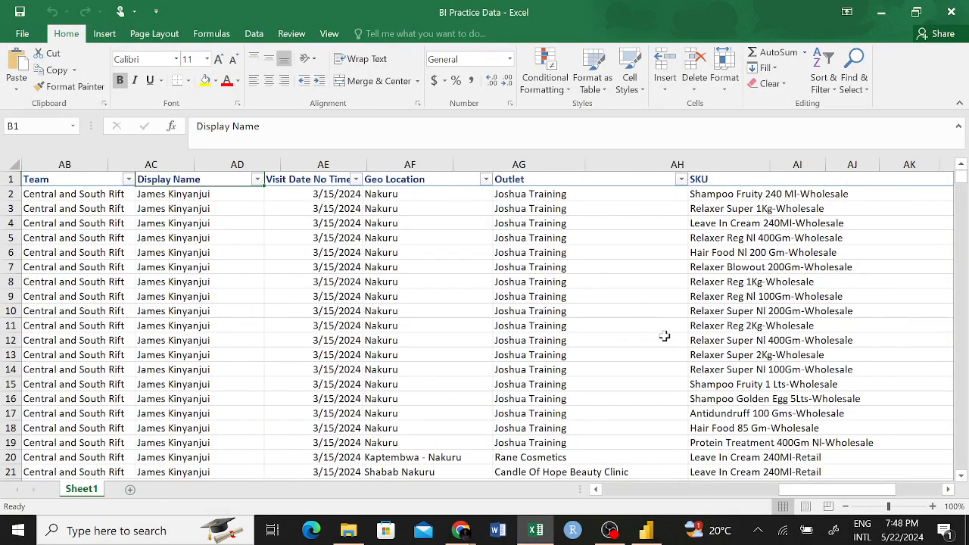
pyautogui.hscroll(12, 664, 336)
pyautogui.hscroll(-8, 664, 336)
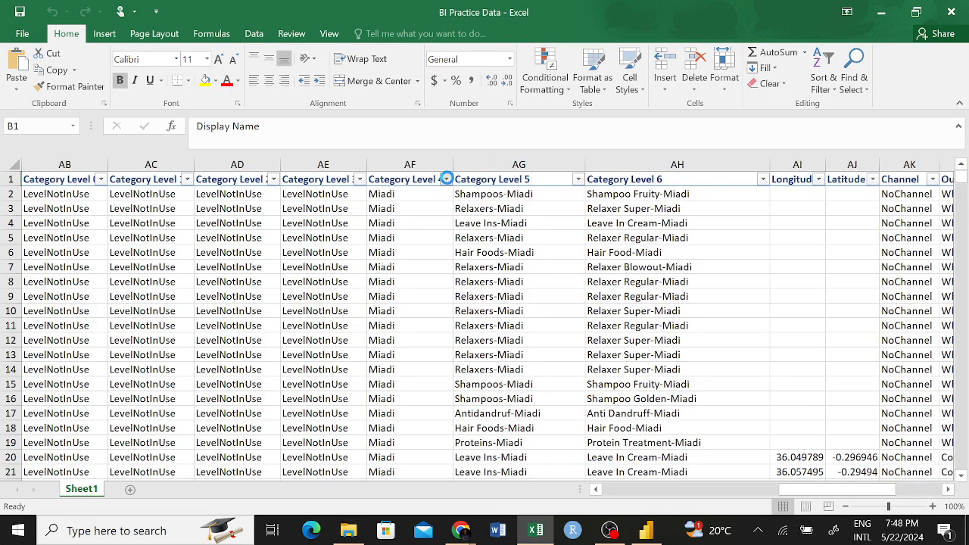
pyautogui.click(446, 179)
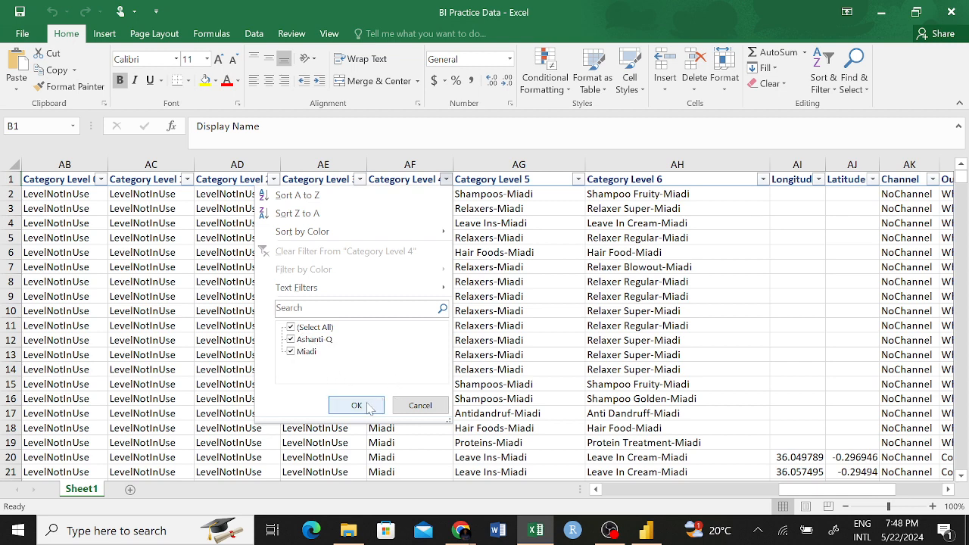
pyautogui.click(369, 406)
pyautogui.click(646, 531)
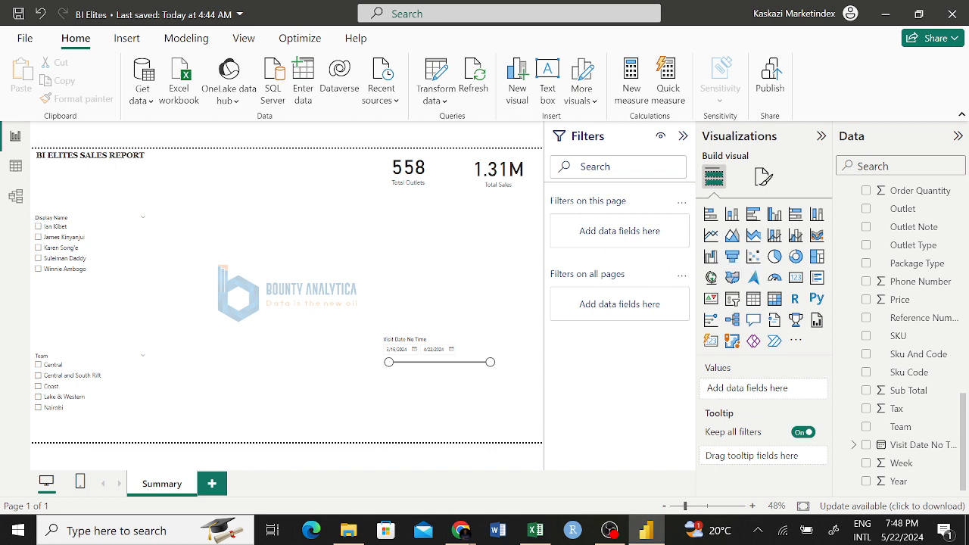
# - Add a fourth slicer to the Summary page and place it in the upper middle, beside the Display Name slicer
pyautogui.scroll(10, 886, 235)
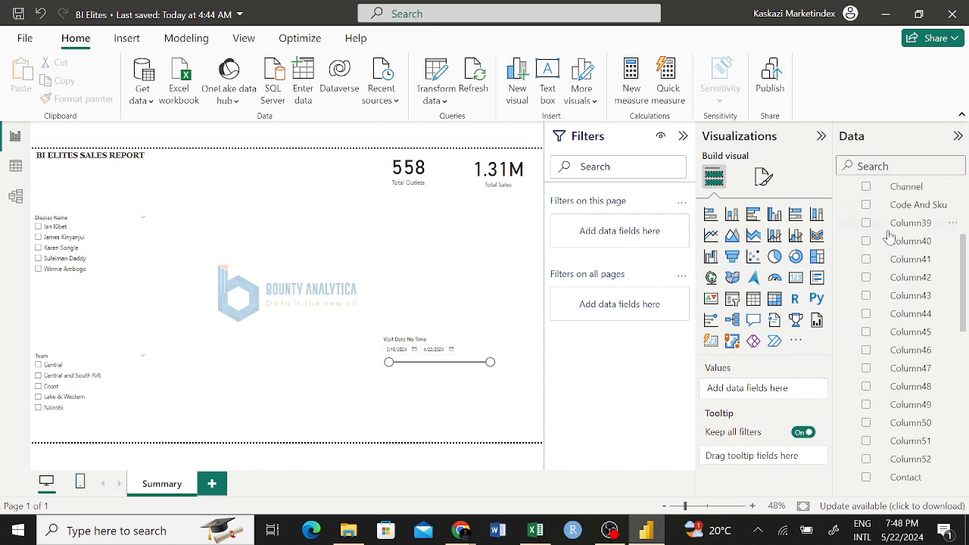
pyautogui.click(843, 210)
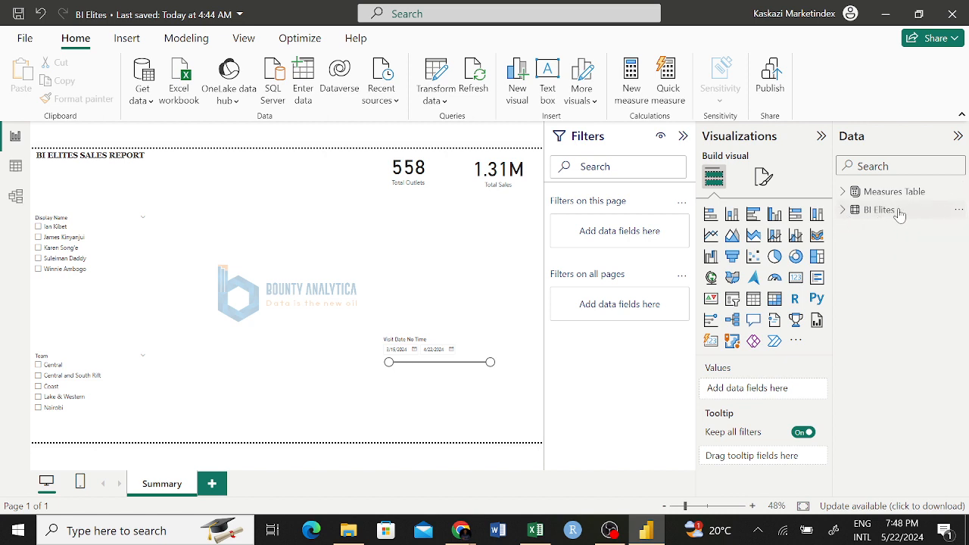
pyautogui.click(842, 211)
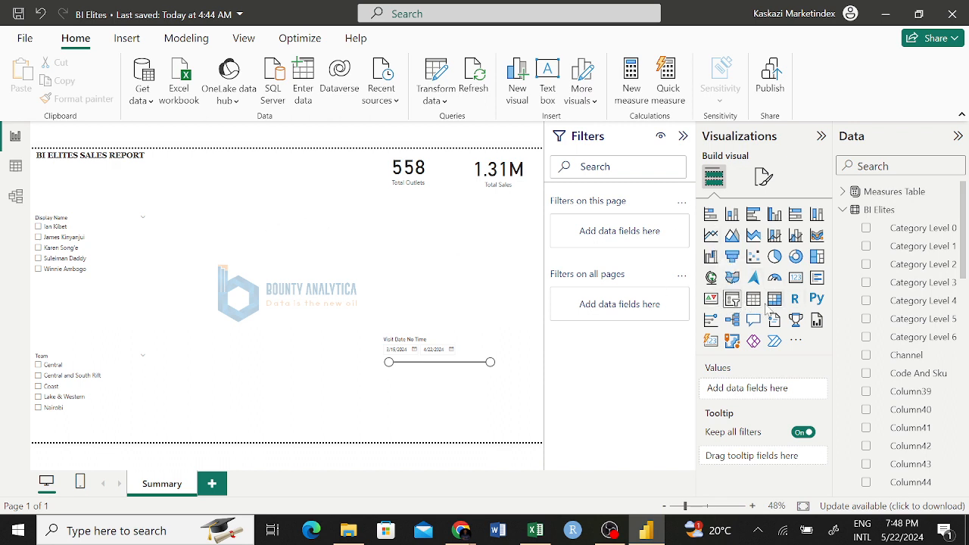
pyautogui.click(733, 301)
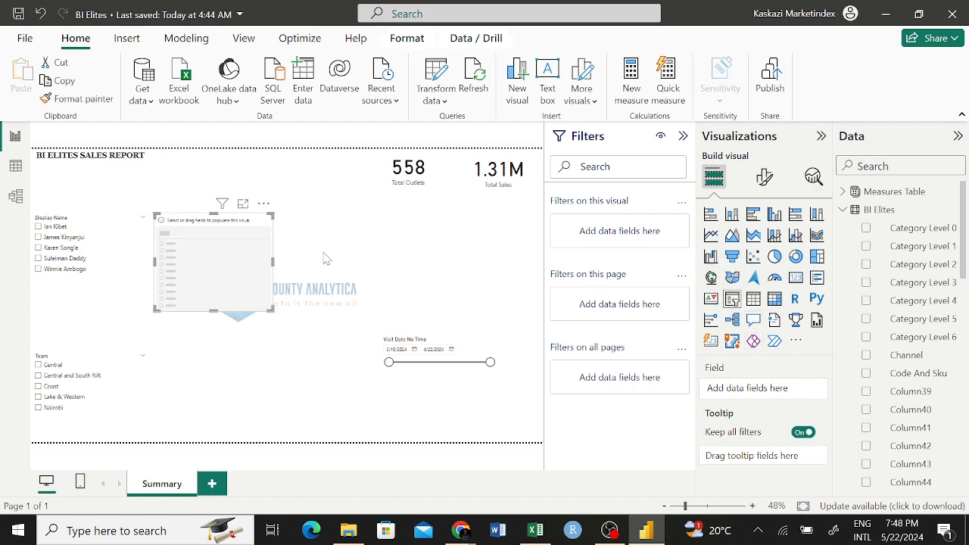
pyautogui.moveTo(212, 263); pyautogui.dragTo(234, 232)
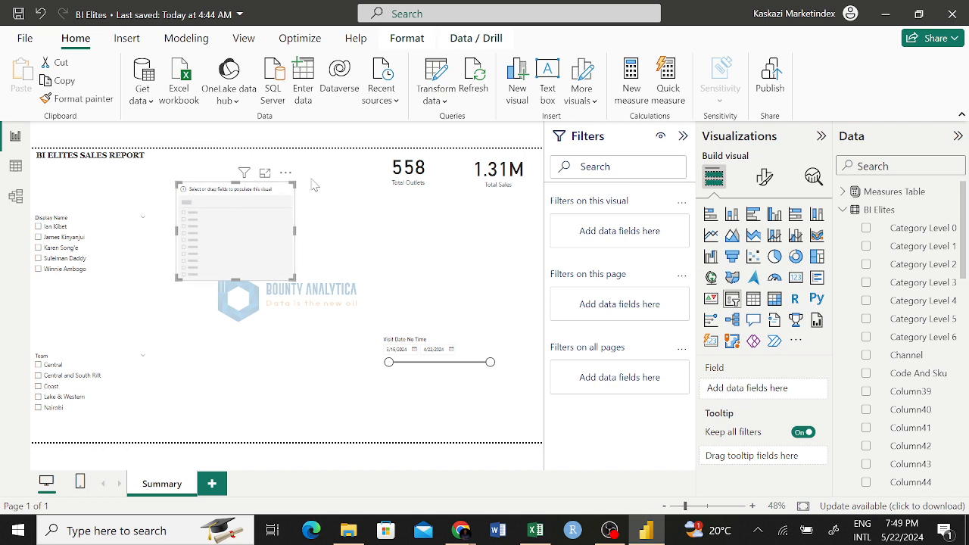
# - Assign the Category Level 4 field of the BI Elites table to the new slicer
pyautogui.scroll(-3, 898, 324)
pyautogui.scroll(-5, 898, 322)
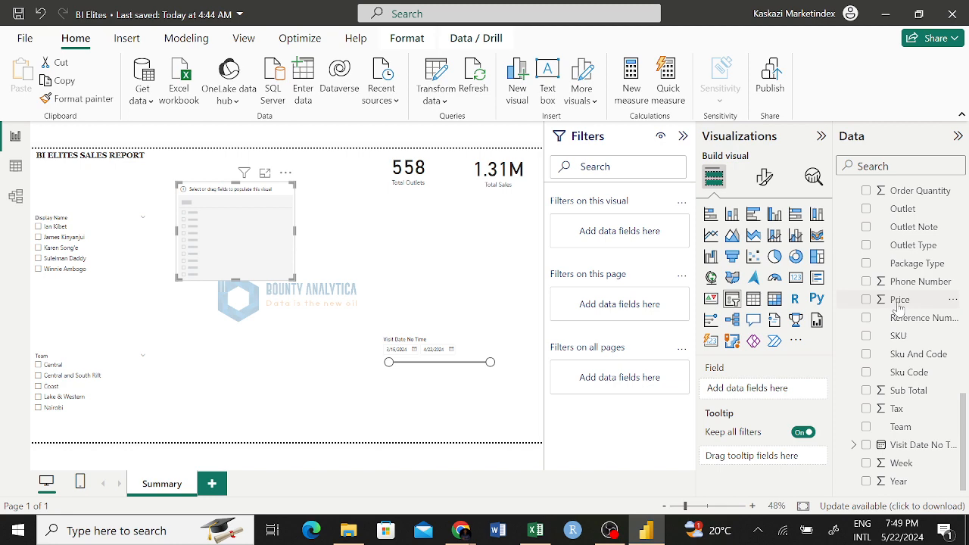
pyautogui.scroll(4, 900, 309)
pyautogui.scroll(3, 900, 307)
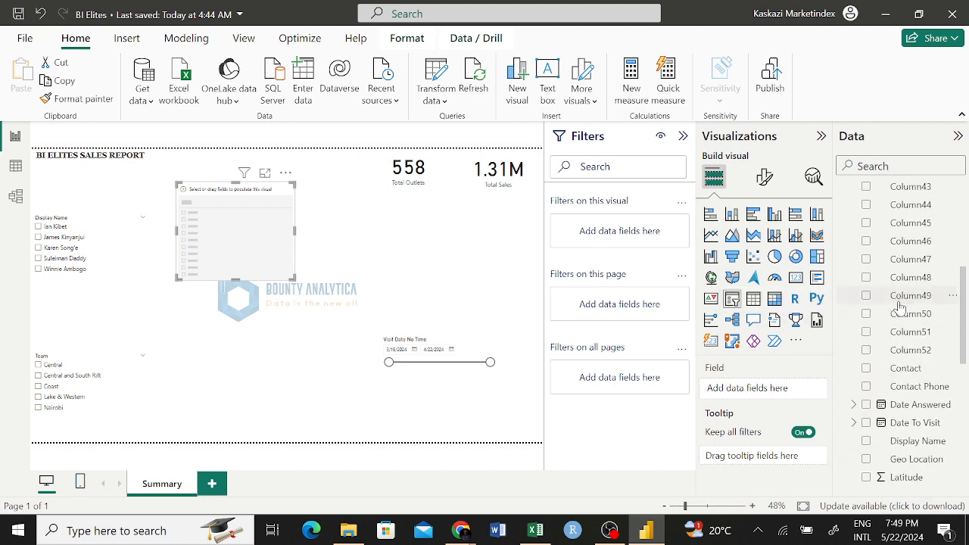
pyautogui.scroll(-6, 899, 306)
pyautogui.scroll(6, 901, 311)
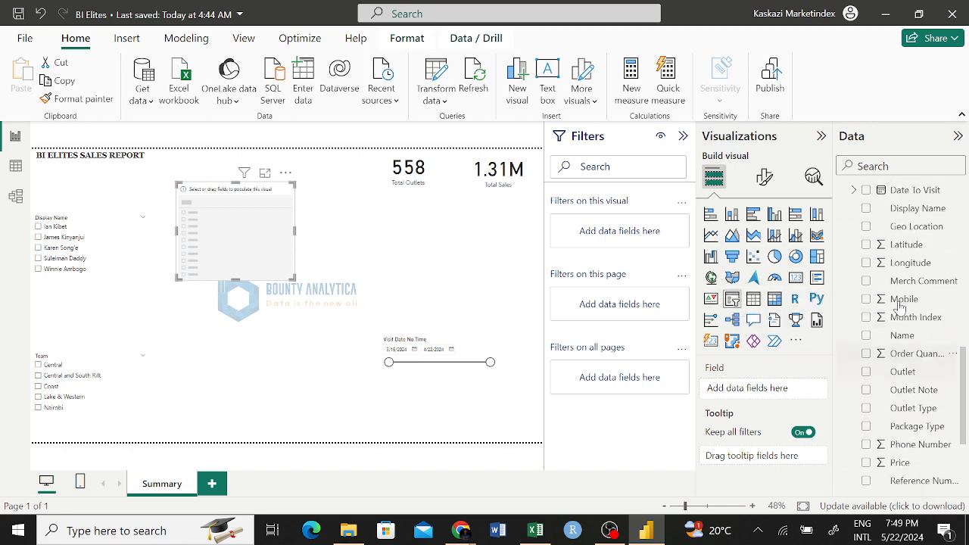
pyautogui.scroll(6, 916, 350)
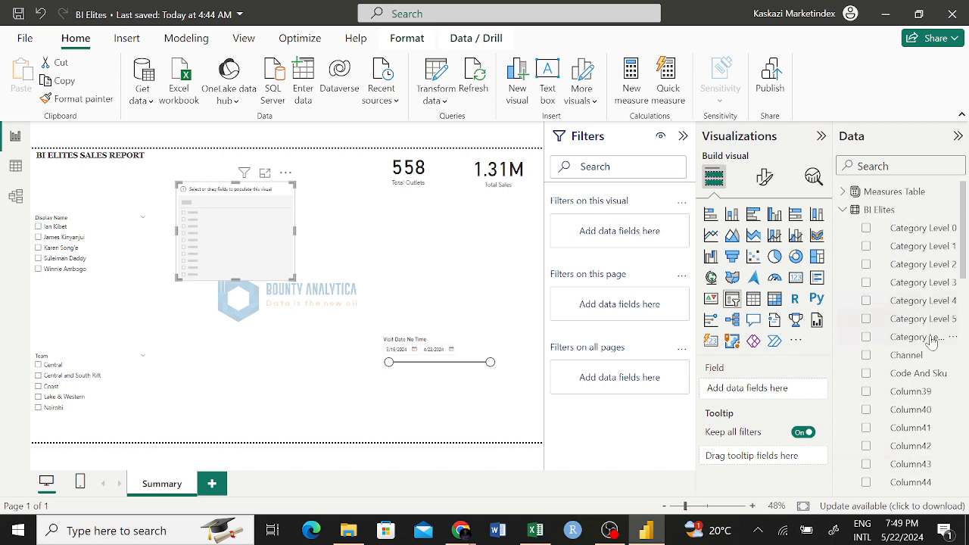
pyautogui.click(867, 301)
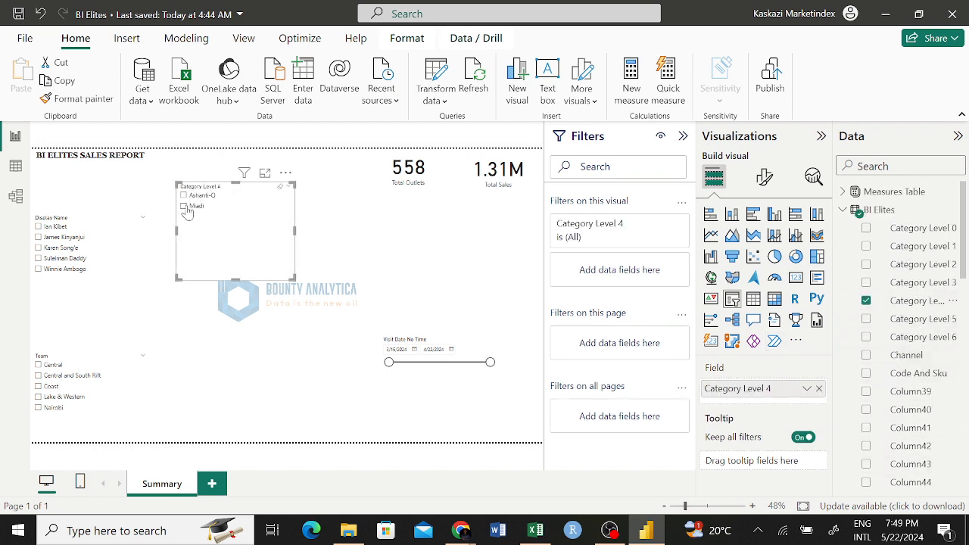
# - Test the Ashanti-Q filter in the Category Level 4 slicer and clear it, and shrink the slicer to fit its two options
pyautogui.click(184, 196)
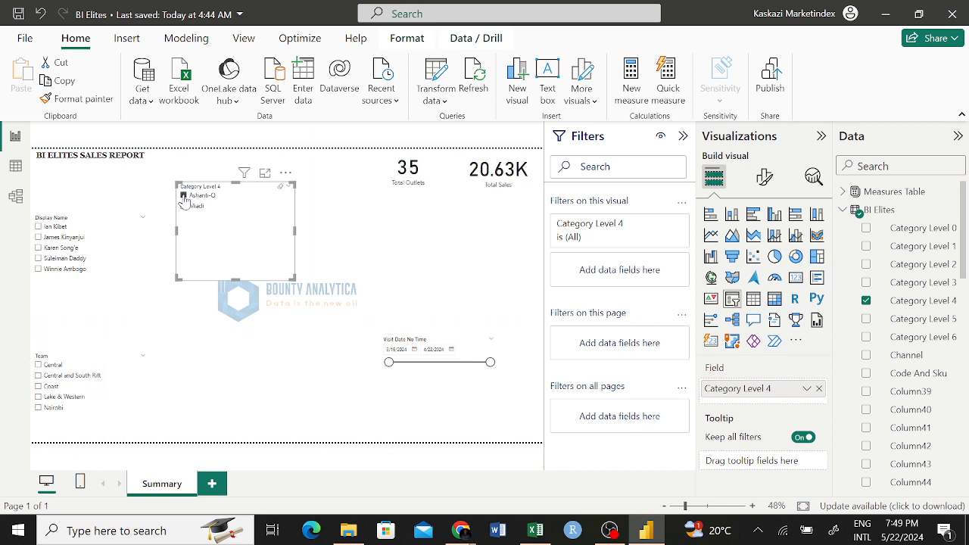
pyautogui.click(184, 197)
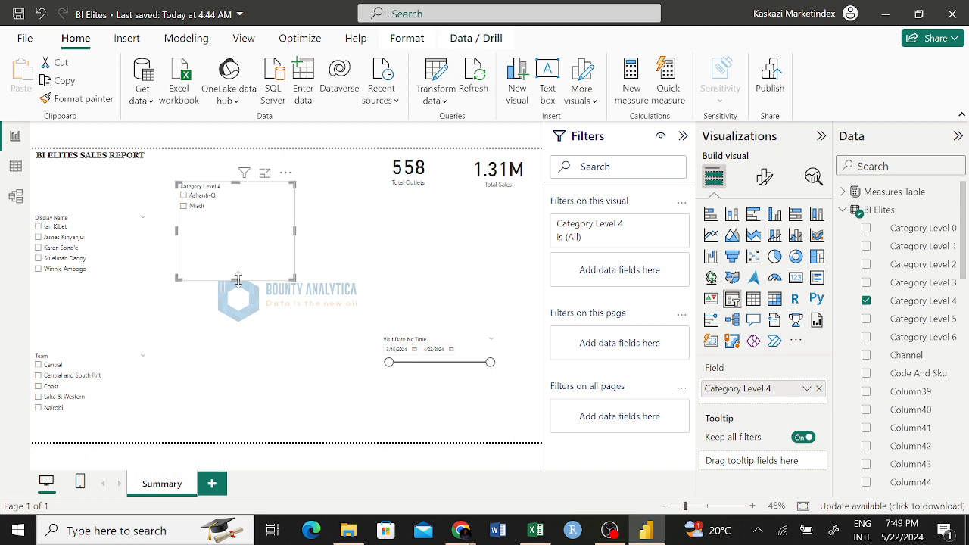
pyautogui.moveTo(237, 279); pyautogui.dragTo(236, 224)
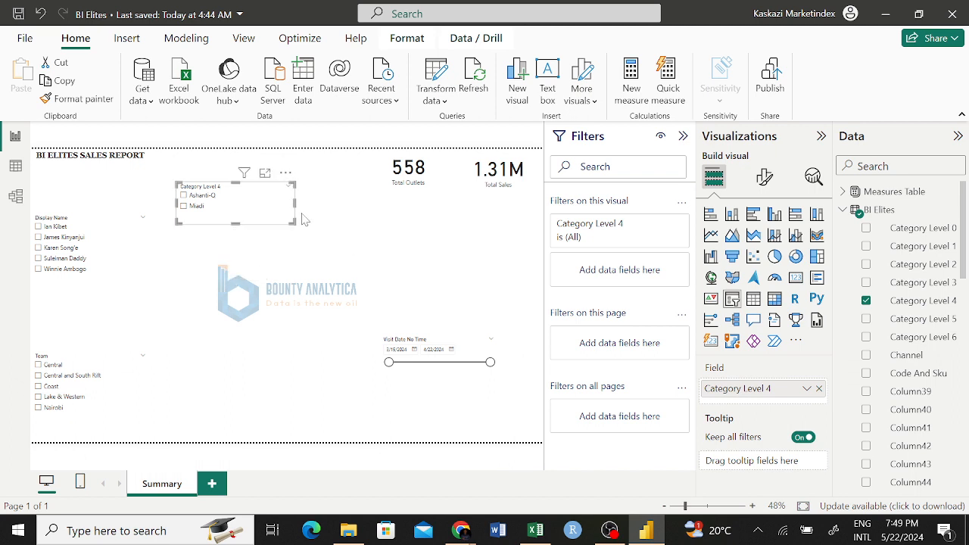
pyautogui.moveTo(294, 203); pyautogui.dragTo(251, 203)
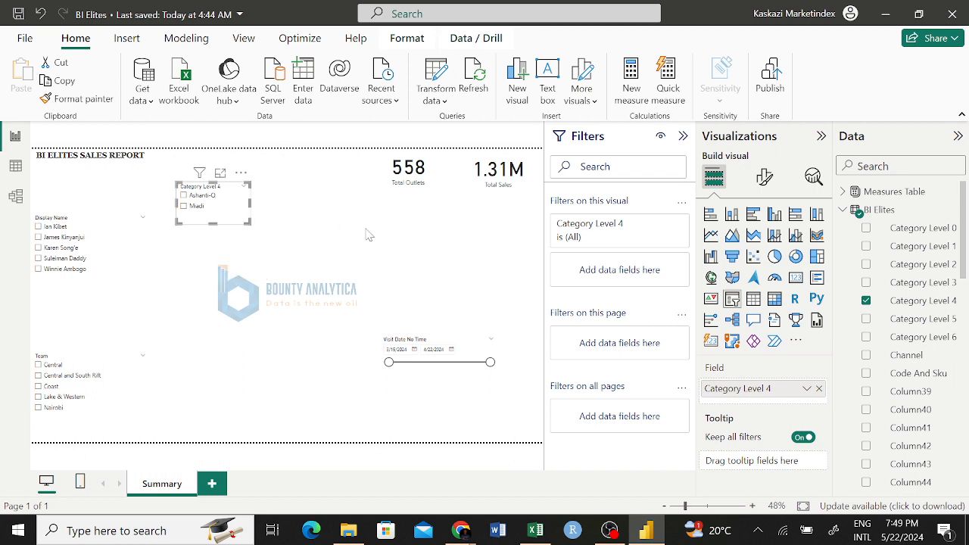
pyautogui.click(319, 293)
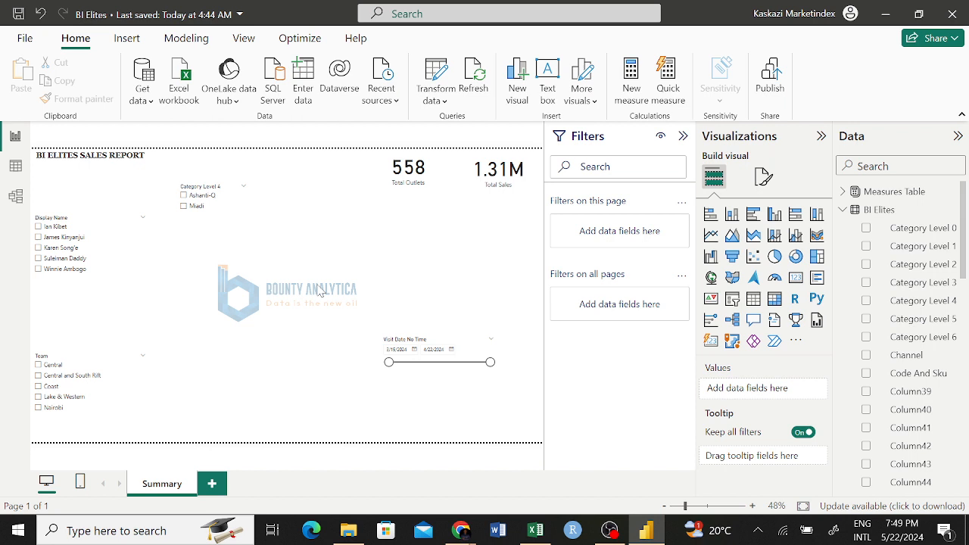
# - Collapse the BI Elites table's field list and check which measures the Measures Table contains
pyautogui.click(843, 210)
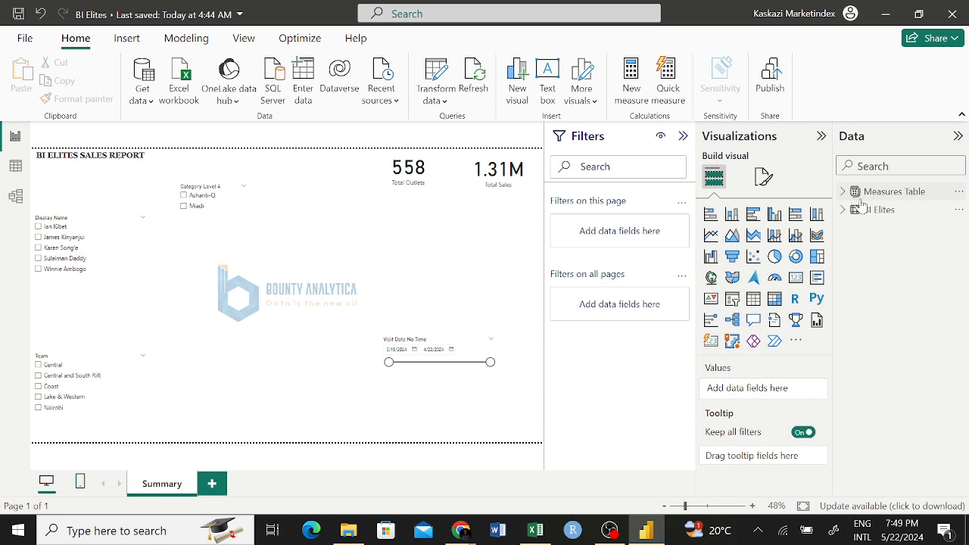
pyautogui.click(843, 195)
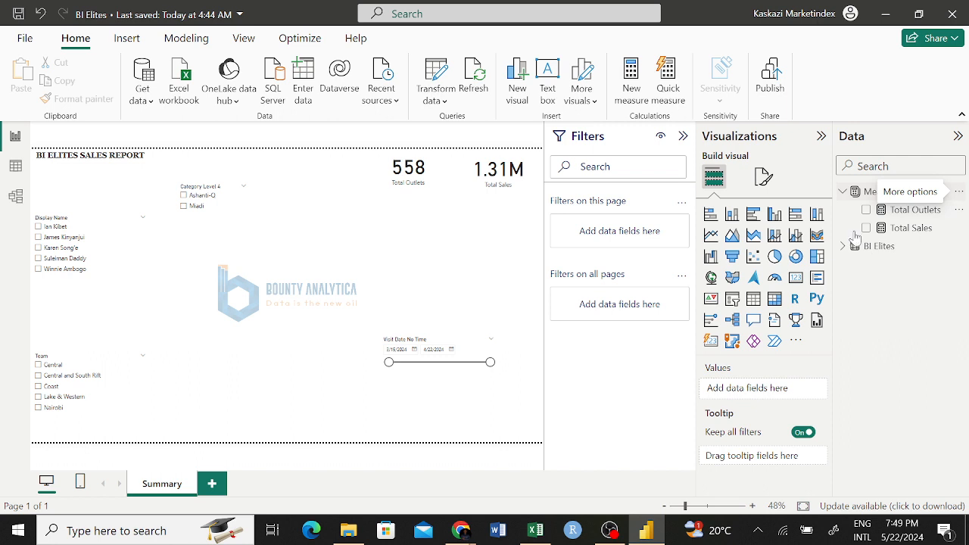
pyautogui.click(843, 192)
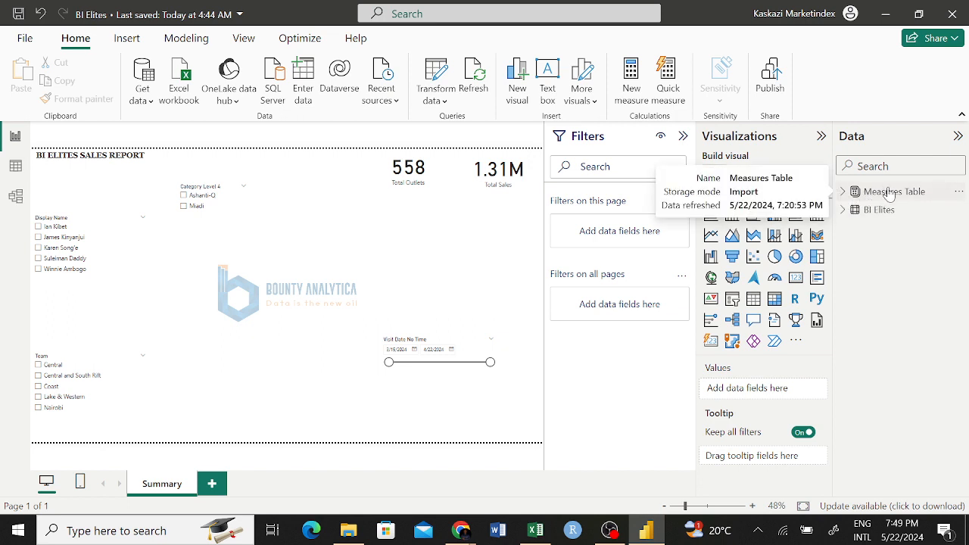
# - Start a new measure named Outlets in the Measures Table, using the DISTINCTCOUNT function
pyautogui.click(960, 193)
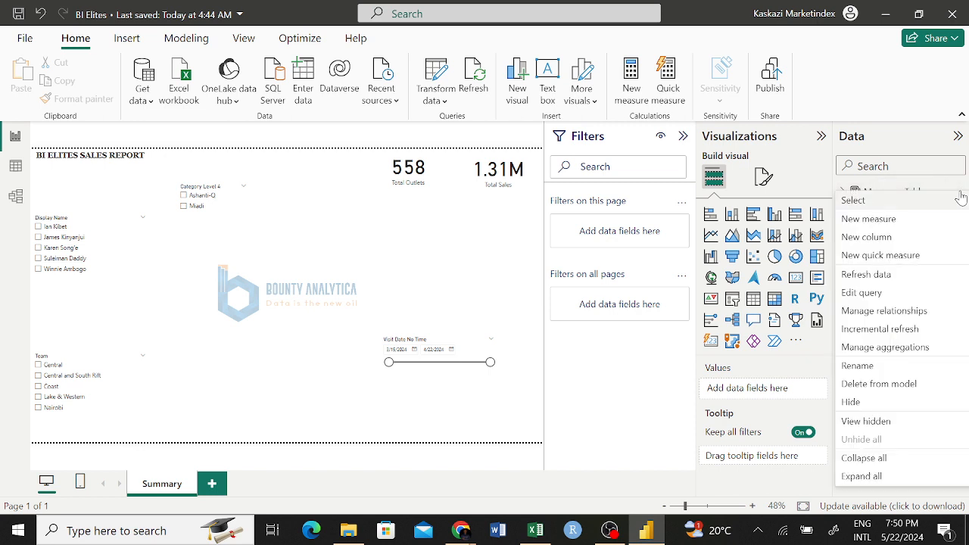
pyautogui.click(877, 220)
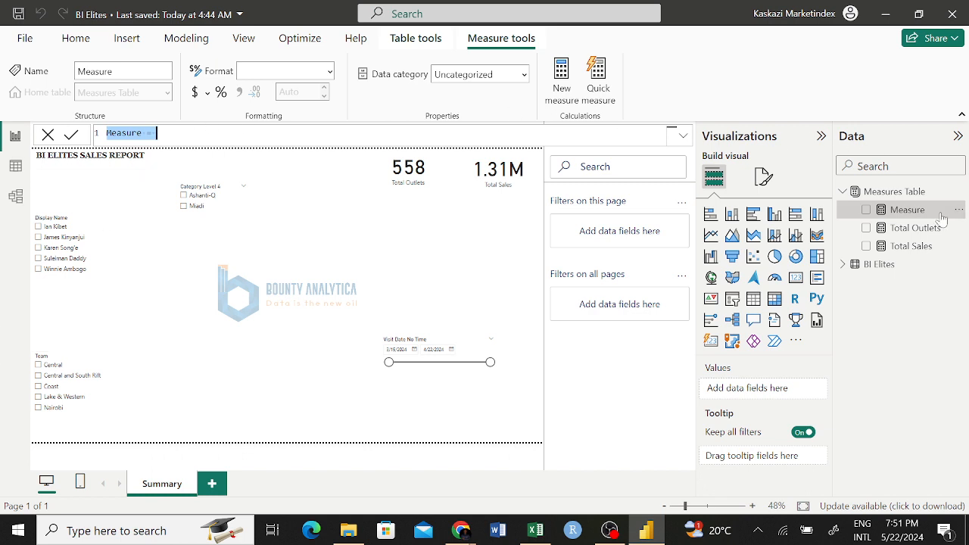
pyautogui.click(147, 134)
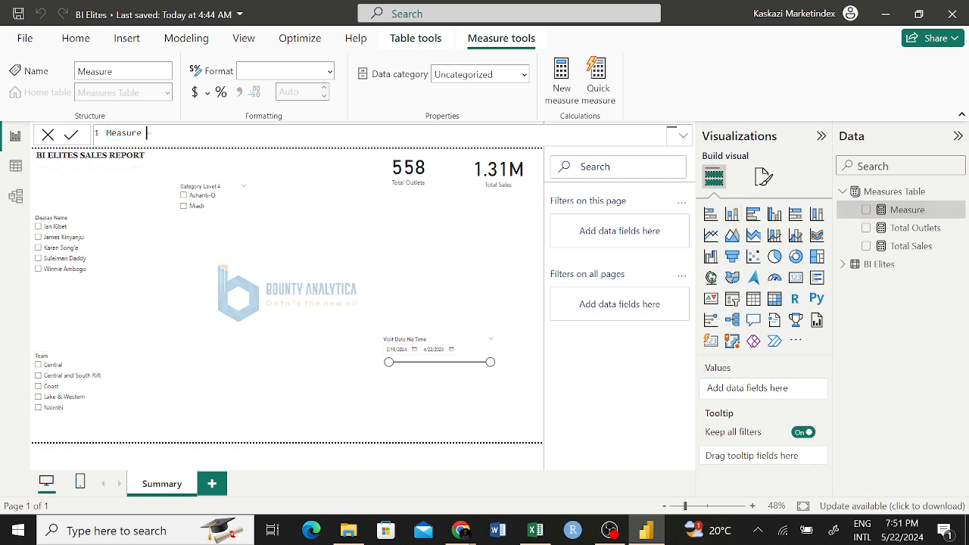
pyautogui.moveTo(142, 134); pyautogui.dragTo(106, 137)
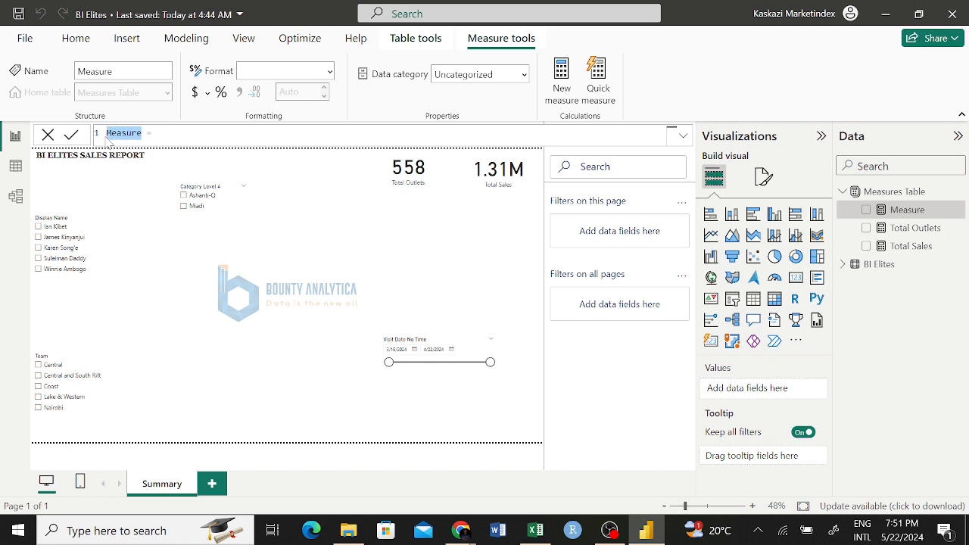
pyautogui.write('Outlets')
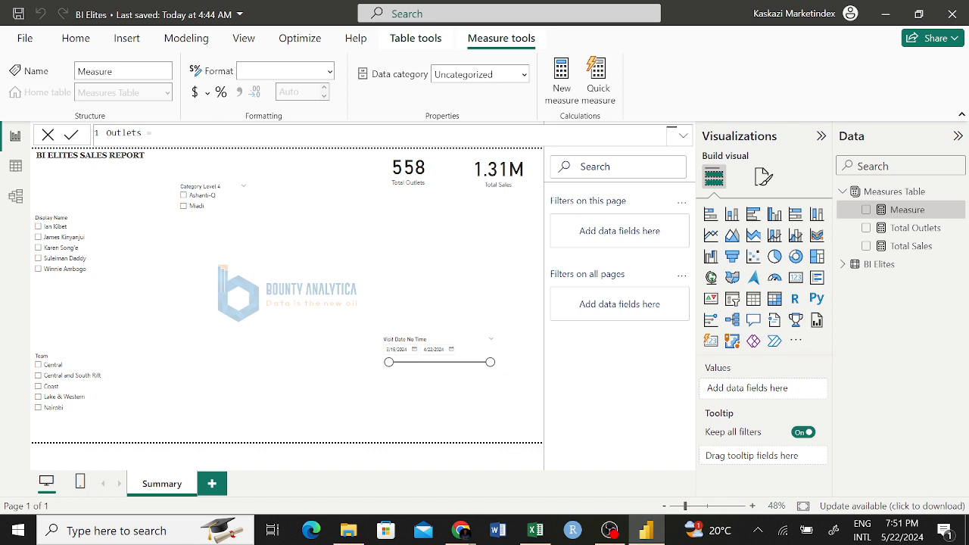
pyautogui.write('= dis')
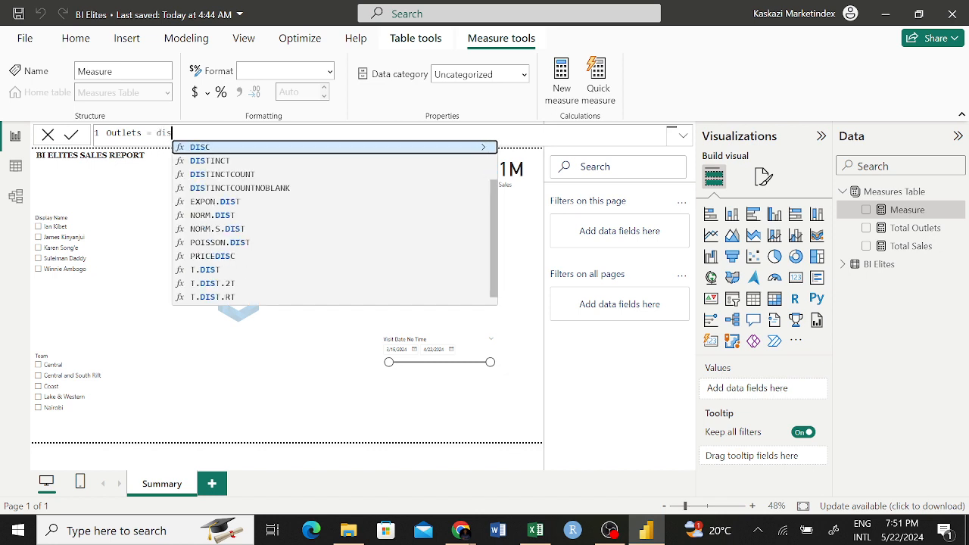
pyautogui.write('tin')
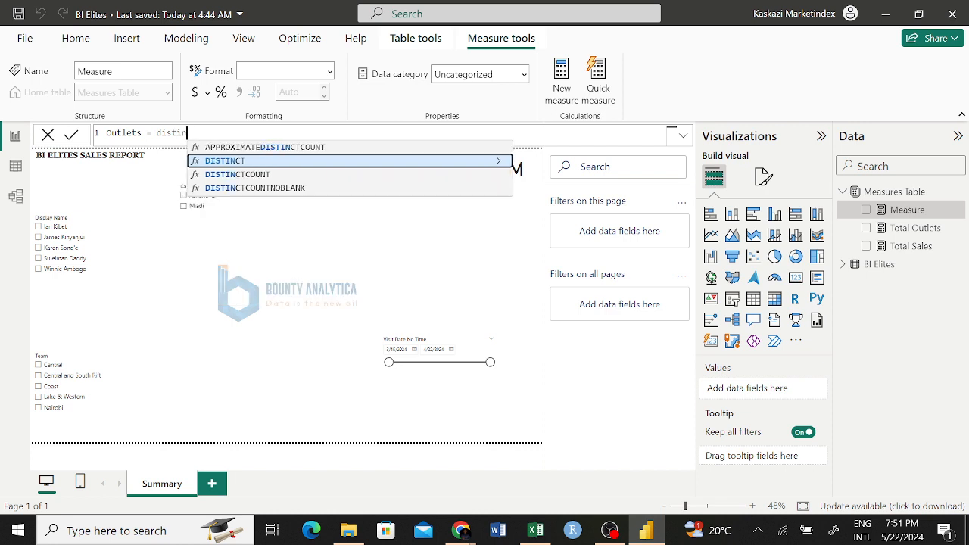
pyautogui.click(238, 175)
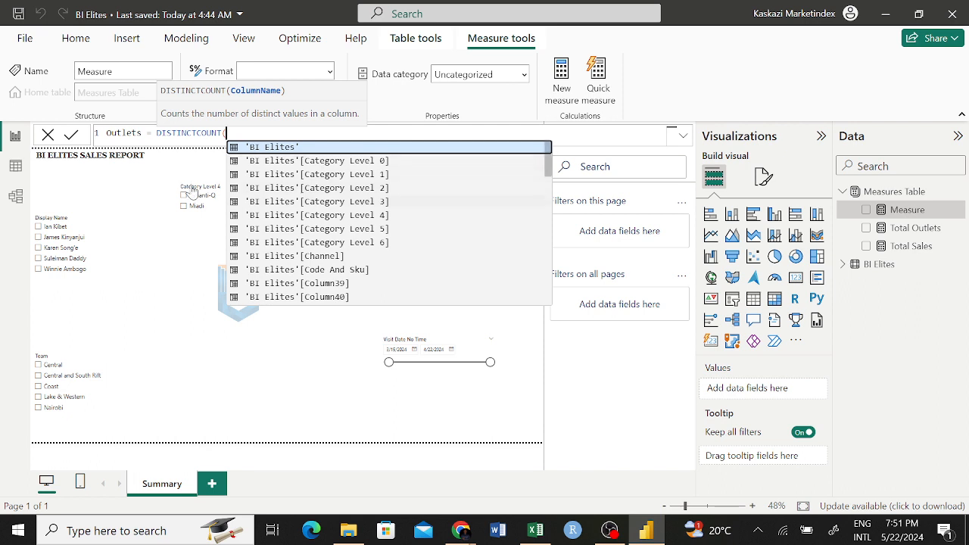
# - Change the new measure's name in the formula to Sales Reps
pyautogui.click(140, 132)
pyautogui.doubleClick(141, 133)
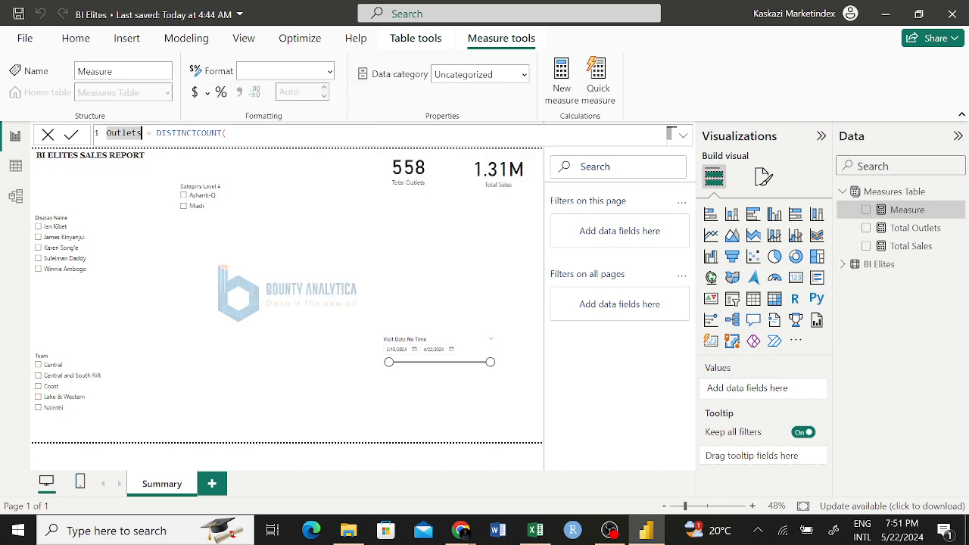
pyautogui.click(141, 132)
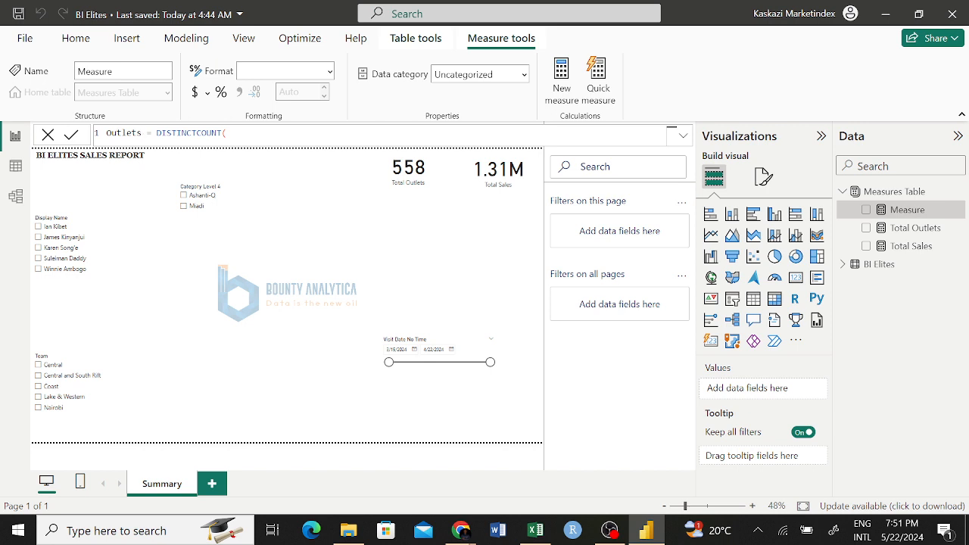
pyautogui.press('BackSpace')
pyautogui.press('BackSpace')
pyautogui.press('BackSpace')
pyautogui.press('BackSpace')
pyautogui.press('BackSpace')
pyautogui.press('BackSpace')
pyautogui.press('BackSpace')
pyautogui.write('Sales Reps')
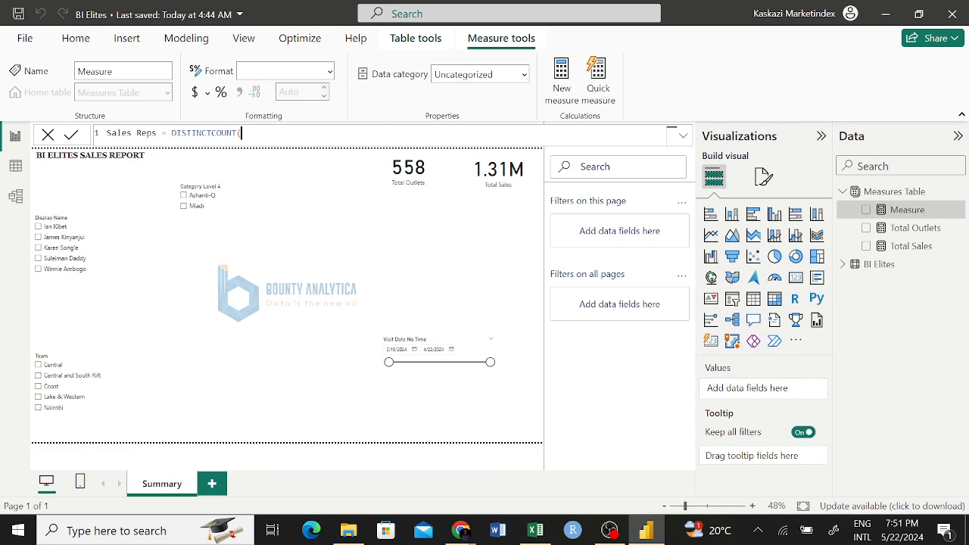
# - Complete the Sales Reps formula as DISTINCTCOUNT('BI Elites'[Display Name]) and commit the measure
pyautogui.press('BackSpace')
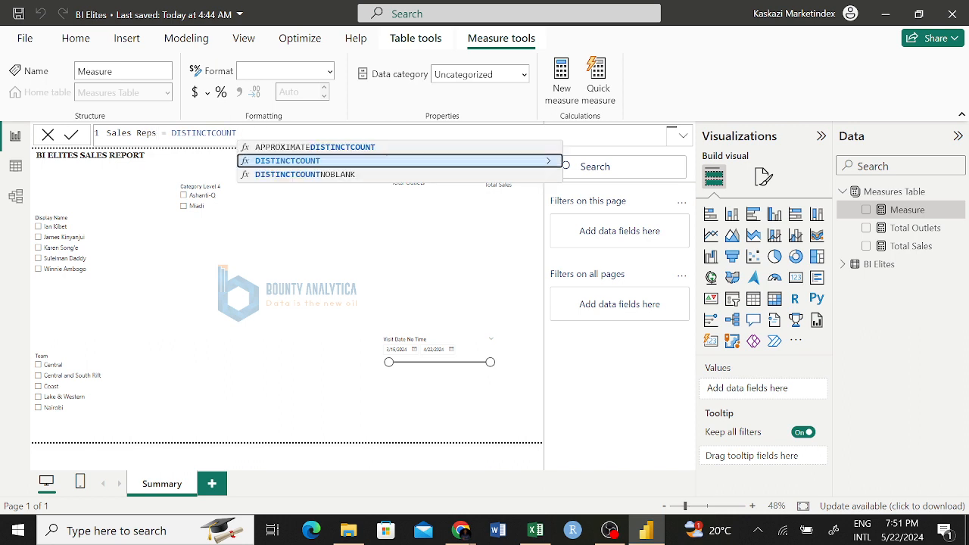
pyautogui.write('(')
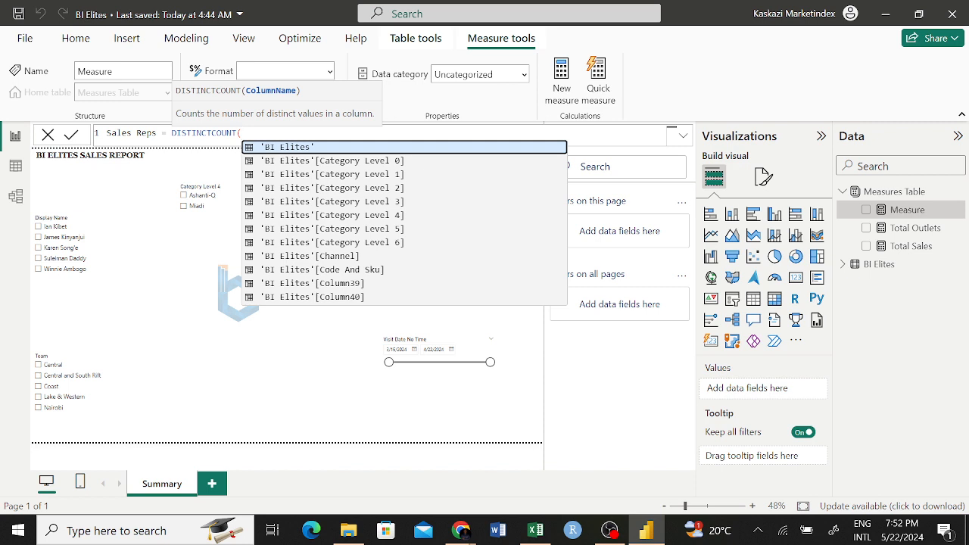
pyautogui.write('di')
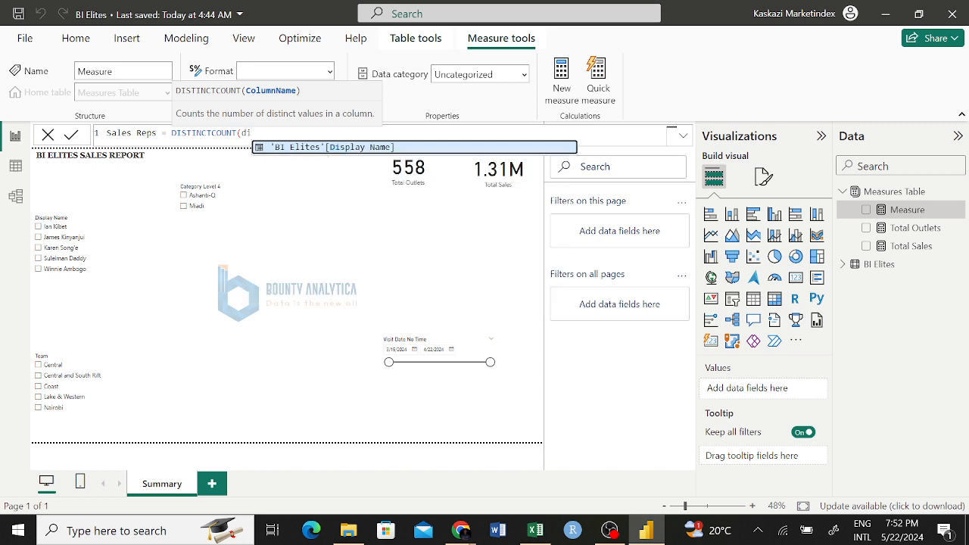
pyautogui.press('Tab')
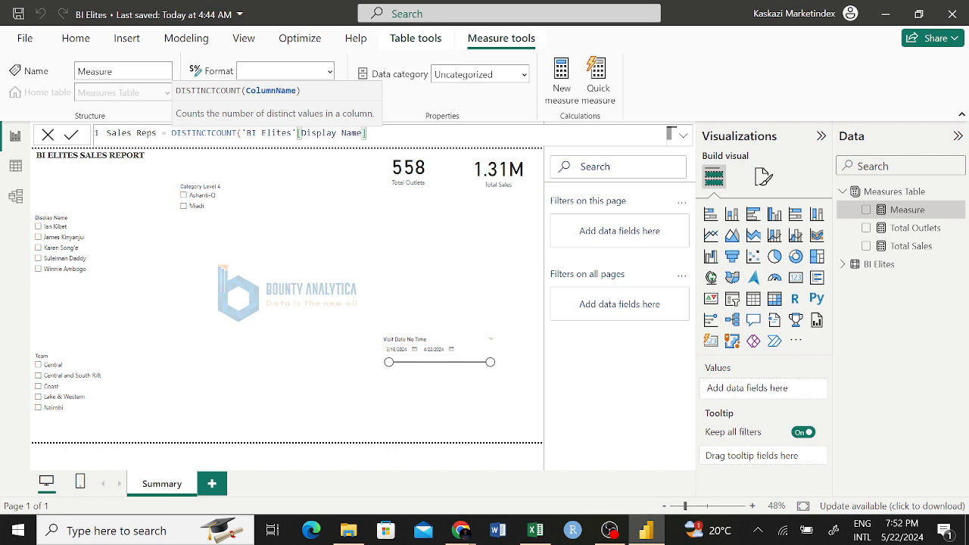
pyautogui.write(')')
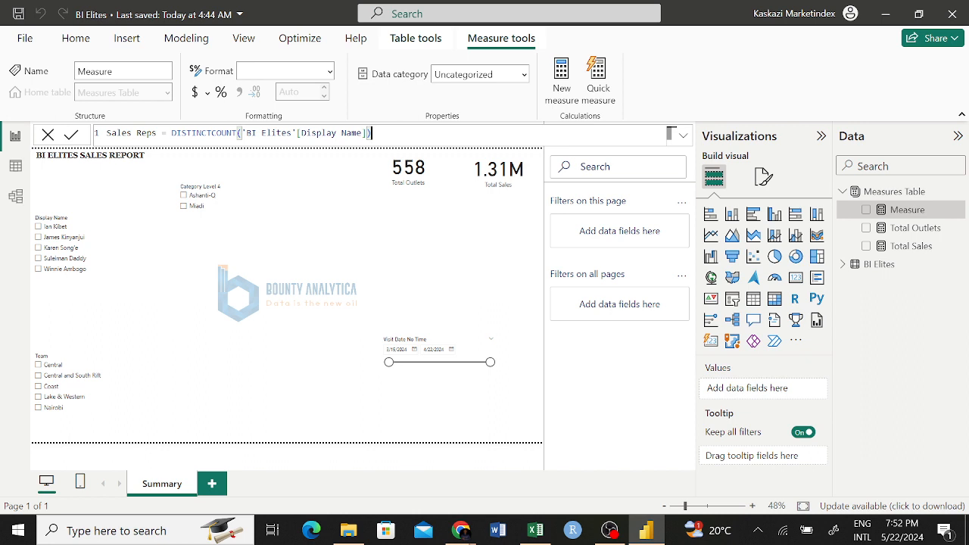
pyautogui.click(72, 135)
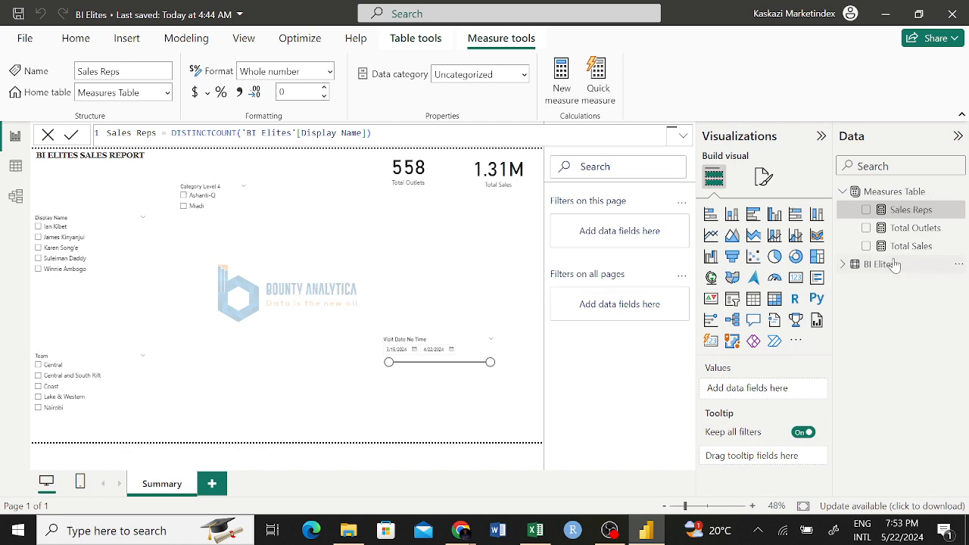
# - Show the Sales Reps measure as a compact card on the Summary page, placed beside the Category Level 4 slicer
pyautogui.click(866, 211)
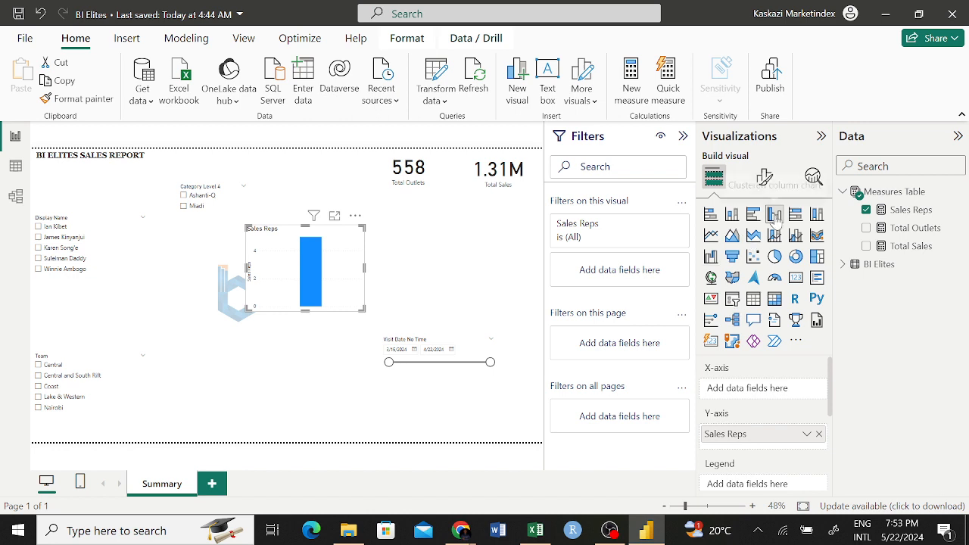
pyautogui.click(796, 279)
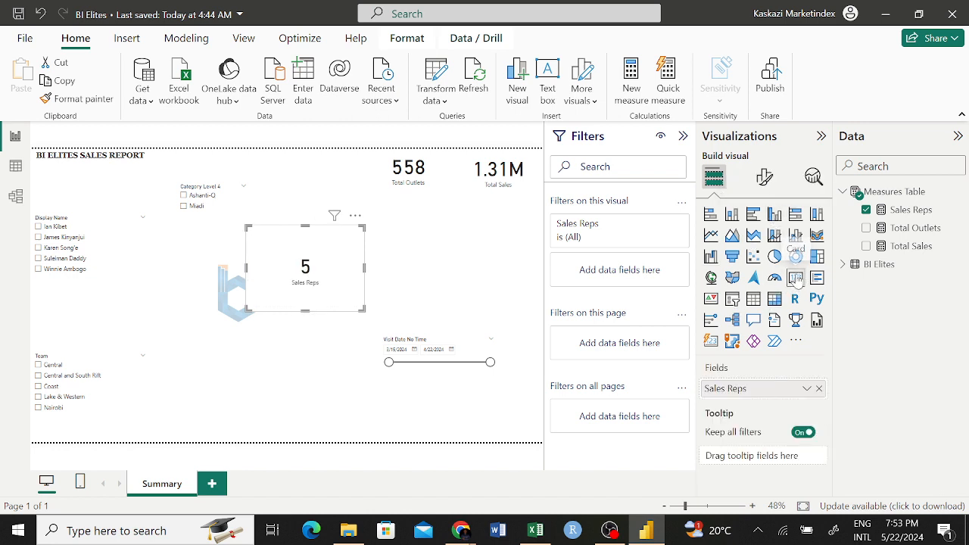
pyautogui.moveTo(305, 310); pyautogui.dragTo(391, 263)
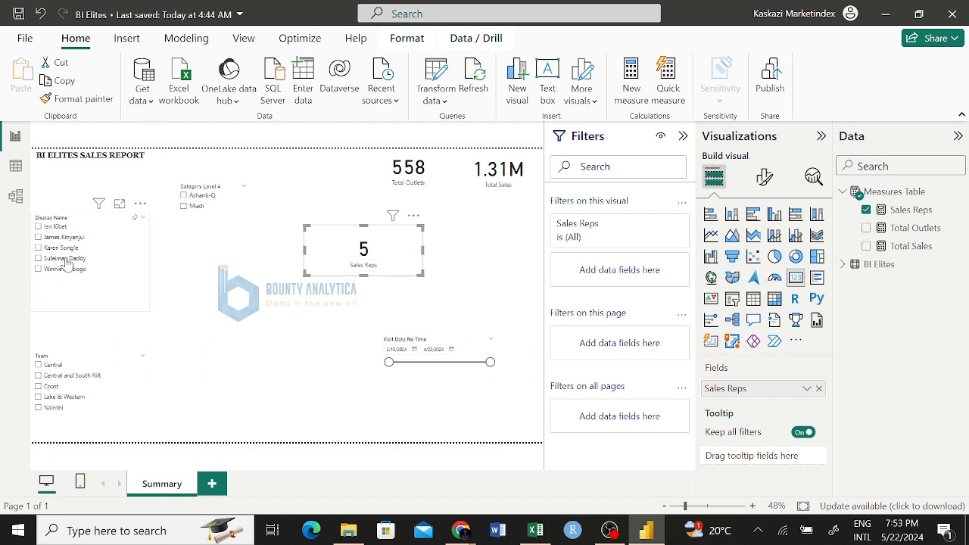
pyautogui.click(49, 228)
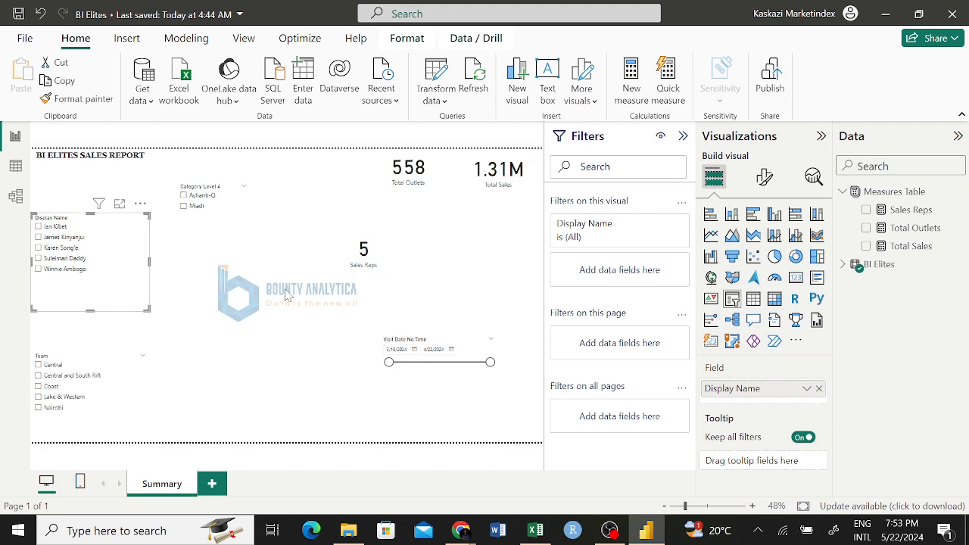
pyautogui.click(419, 244)
pyautogui.moveTo(419, 230); pyautogui.dragTo(343, 227)
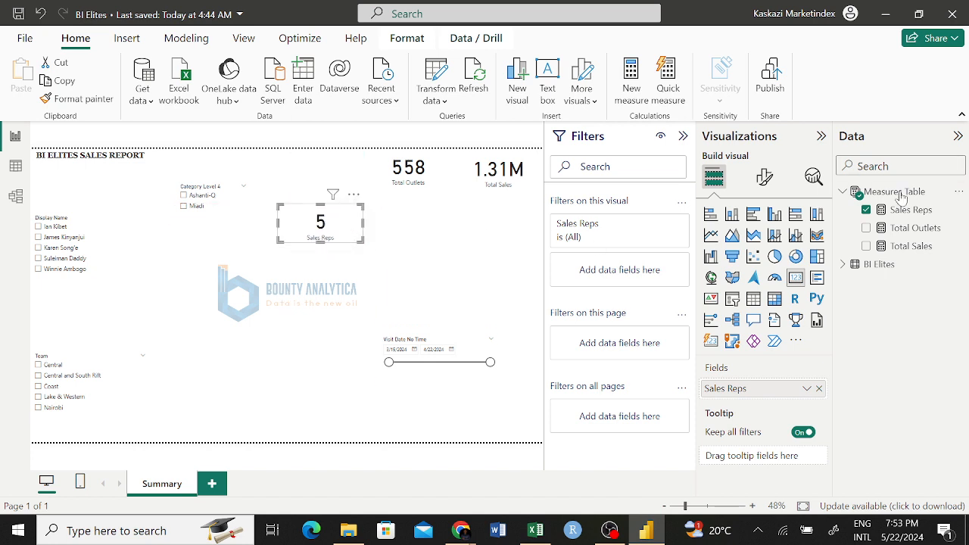
# - Start another new measure in the Measures Table and name it Reps
pyautogui.click(954, 192)
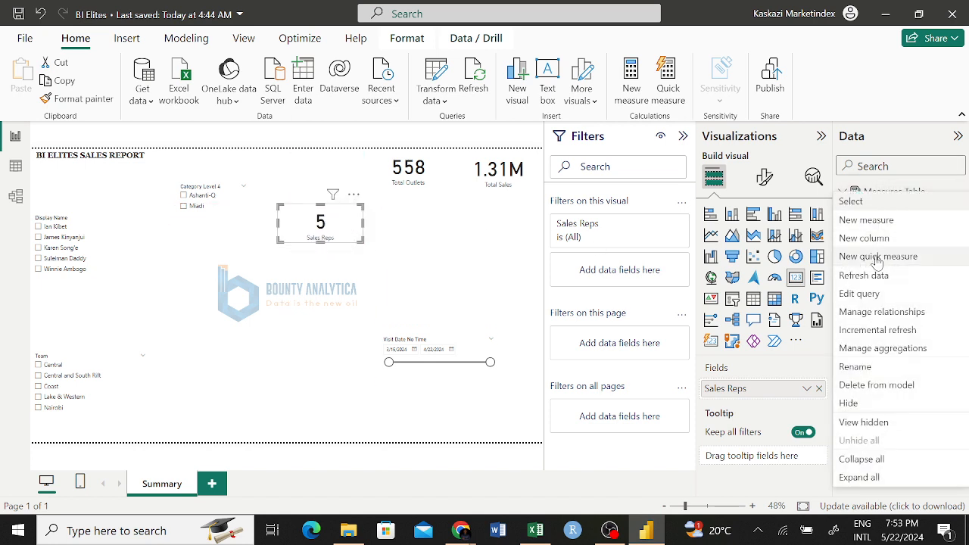
pyautogui.press('Escape')
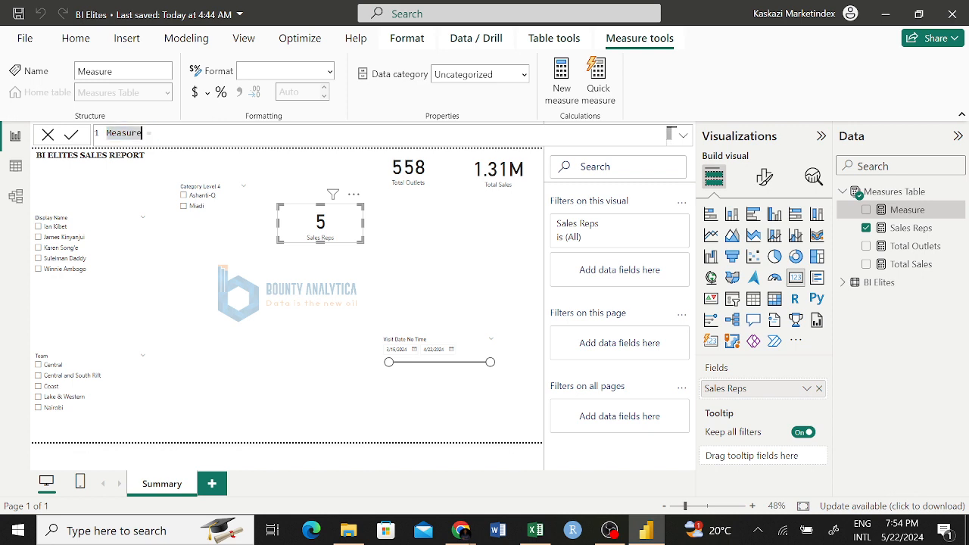
pyautogui.moveTo(141, 134); pyautogui.dragTo(106, 134)
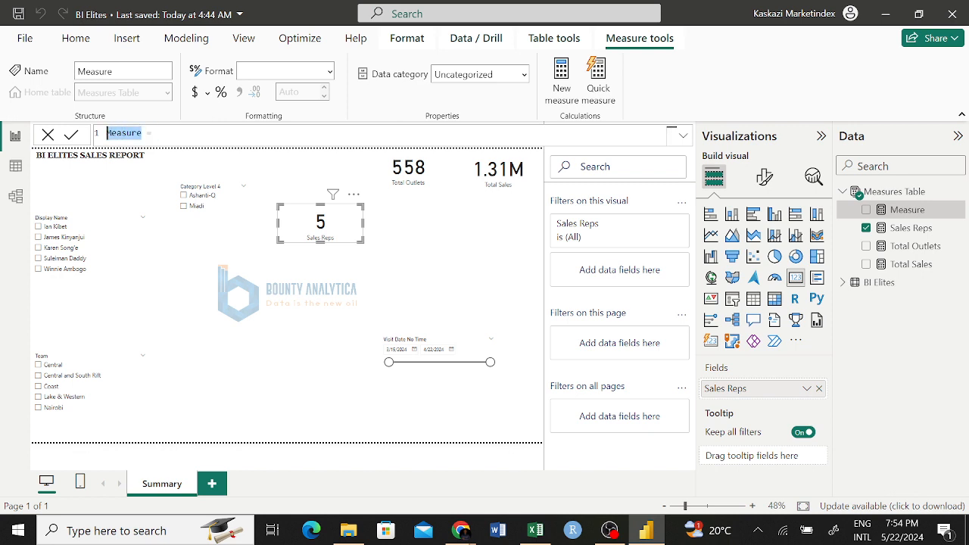
pyautogui.write('C')
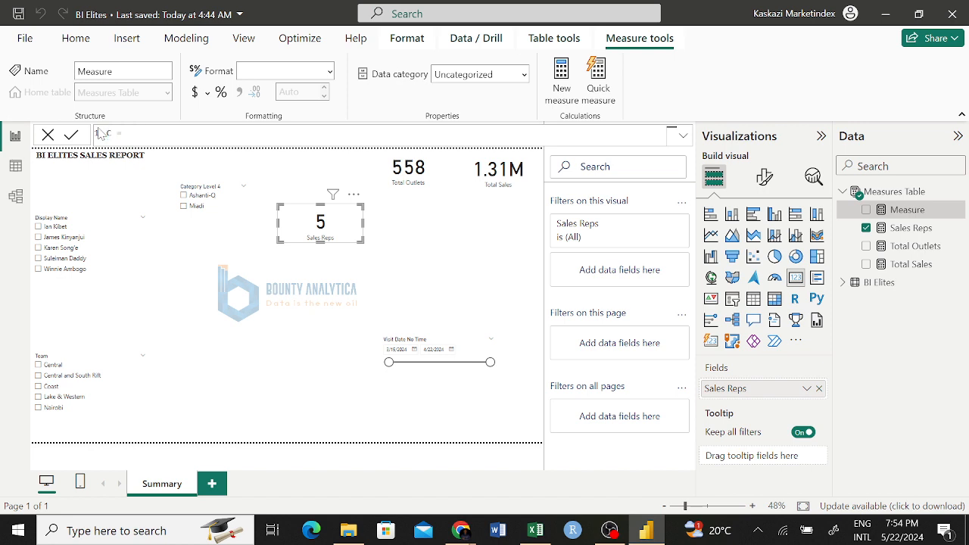
pyautogui.press('BackSpace')
pyautogui.write('Sa')
pyautogui.press('BackSpace')
pyautogui.press('BackSpace')
pyautogui.write('Reps')
# - Define the Reps measure as COUNT('BI Elites'[Display Name]) and commit it
pyautogui.click(184, 130)
pyautogui.write('cou')
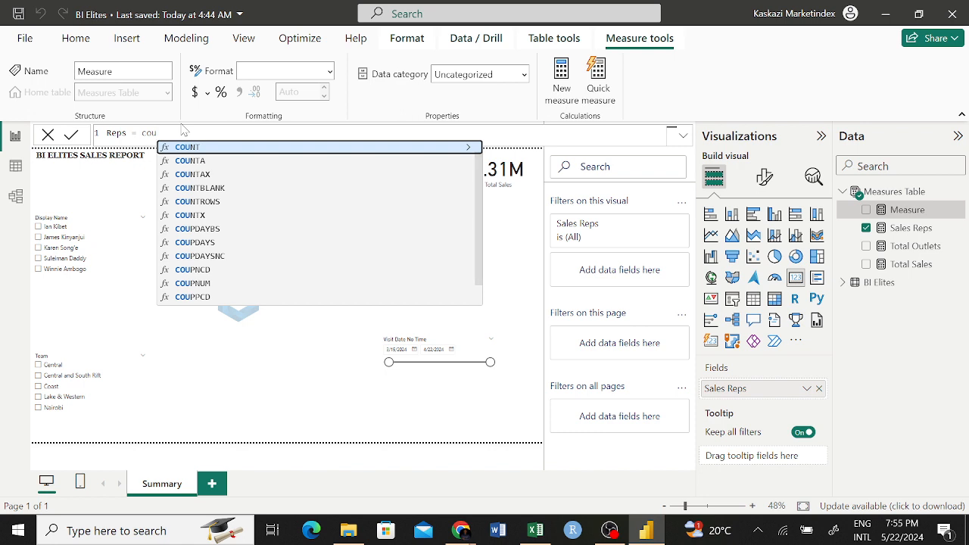
pyautogui.press('Tab')
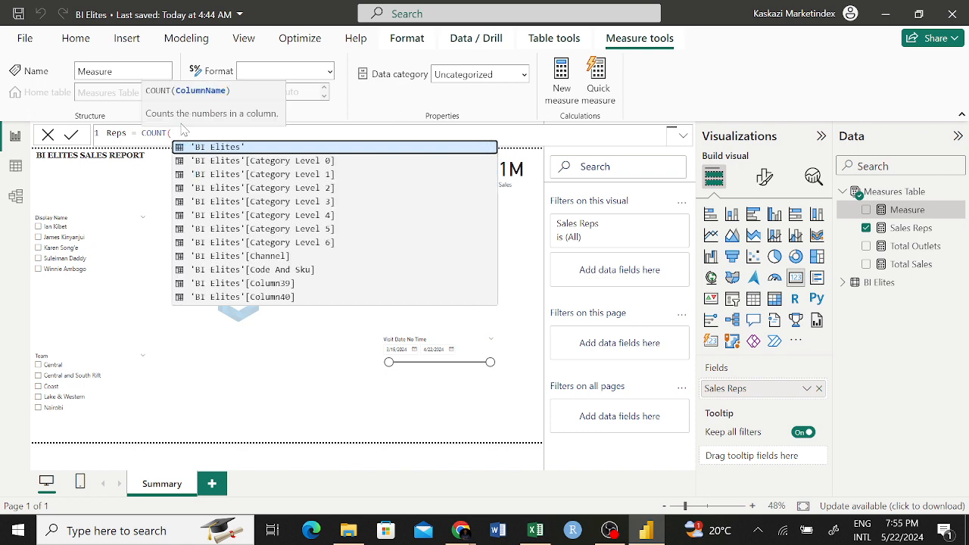
pyautogui.write('dis')
pyautogui.press('Tab')
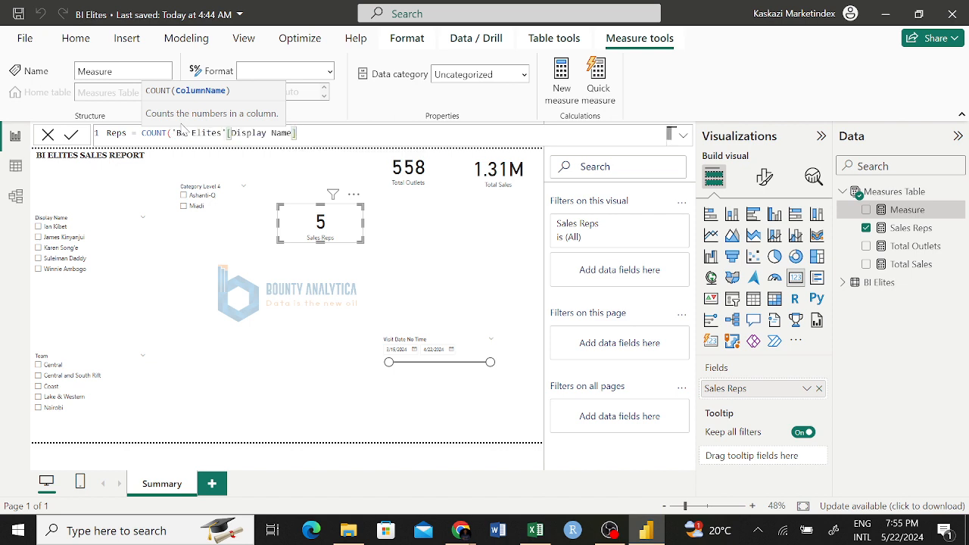
pyautogui.write(')')
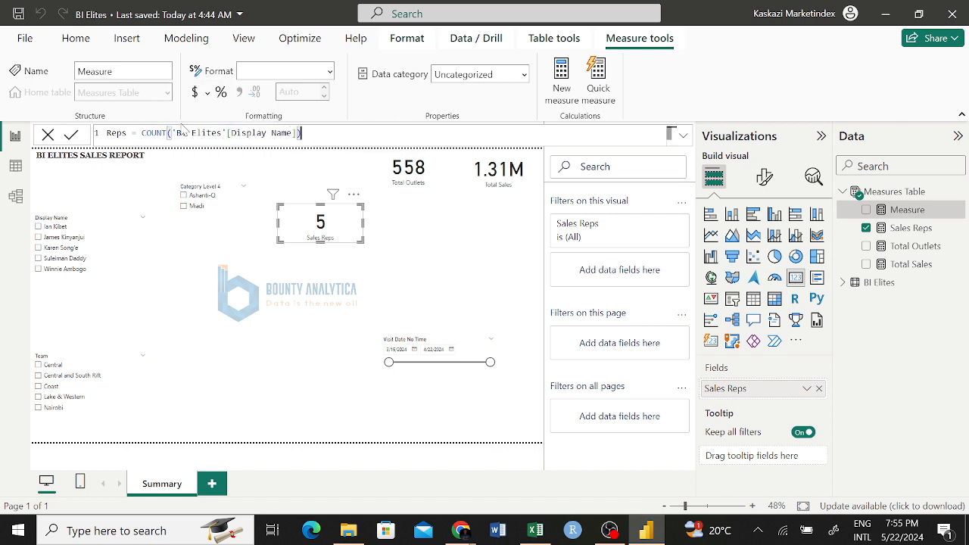
pyautogui.press('Return')
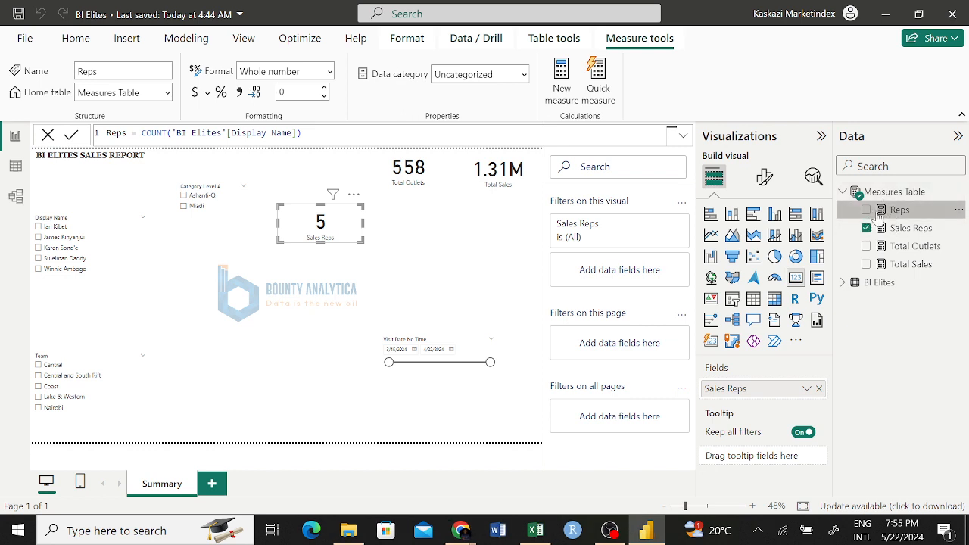
# - Add the Reps measure as a separate card beside the Sales Reps card and reduce the card's height
pyautogui.click(427, 236)
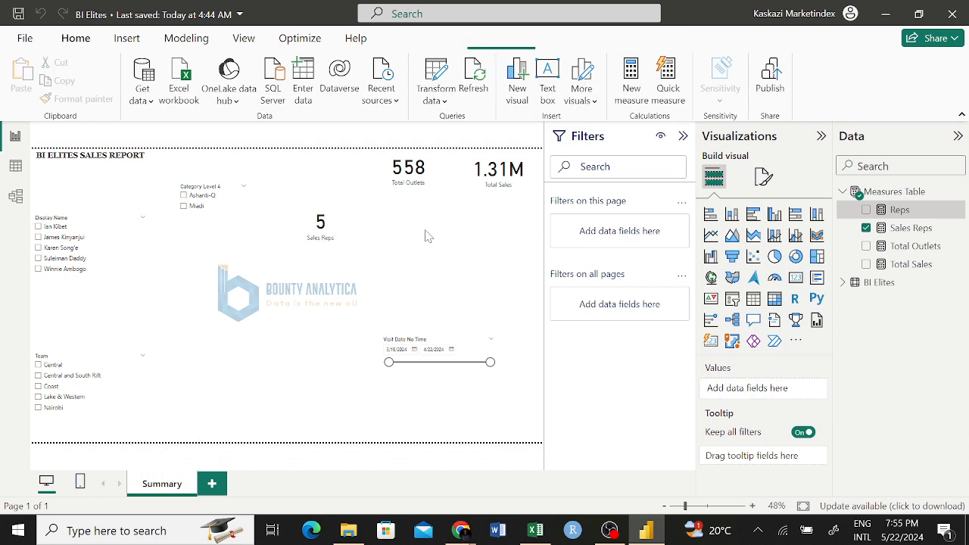
pyautogui.click(866, 210)
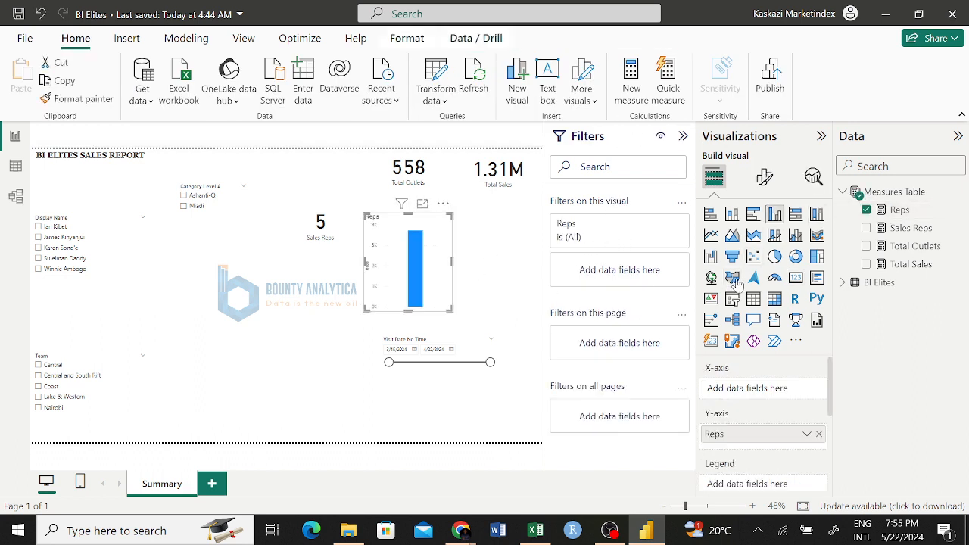
pyautogui.click(795, 278)
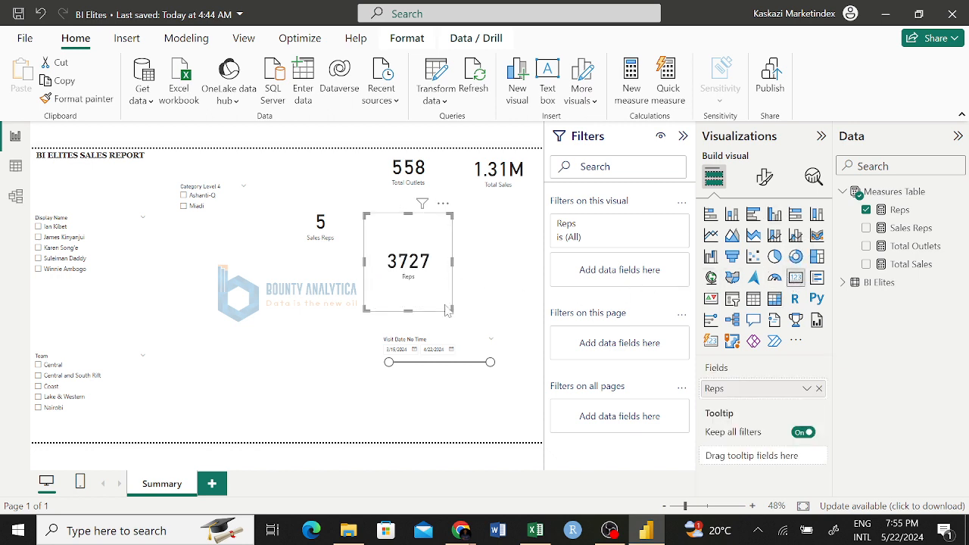
pyautogui.moveTo(408, 310); pyautogui.dragTo(411, 277)
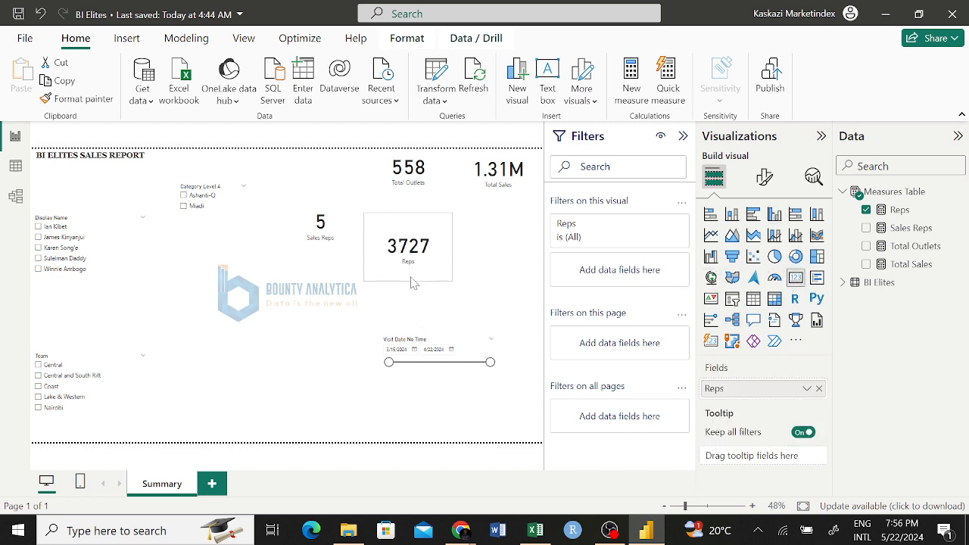
# - Shift the Reps card slightly on the Summary page and remove it from the report
pyautogui.moveTo(442, 235); pyautogui.dragTo(471, 247)
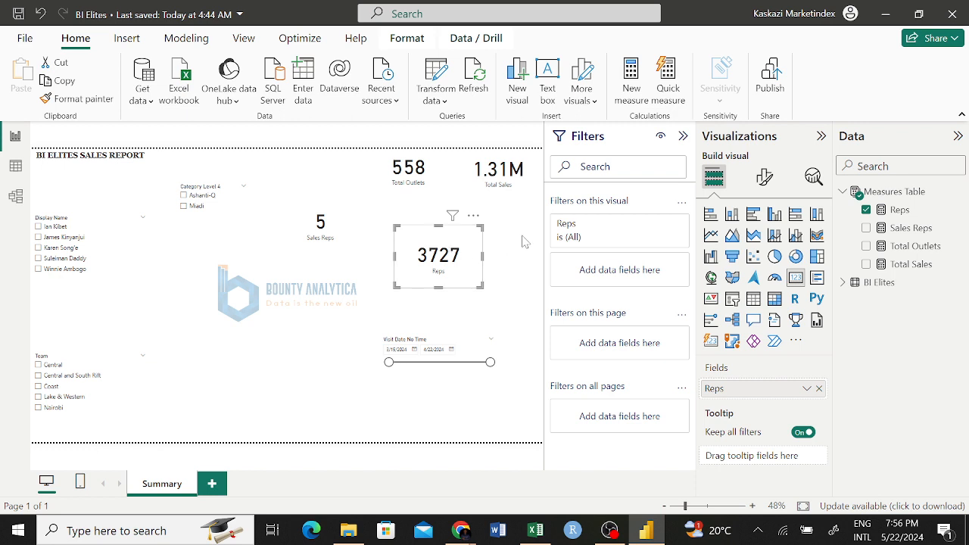
pyautogui.click(473, 216)
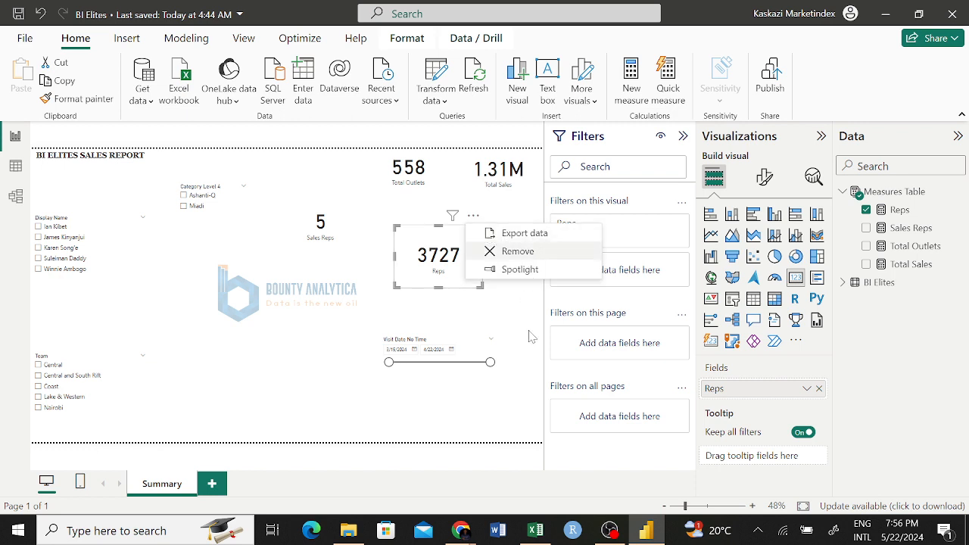
pyautogui.click(529, 257)
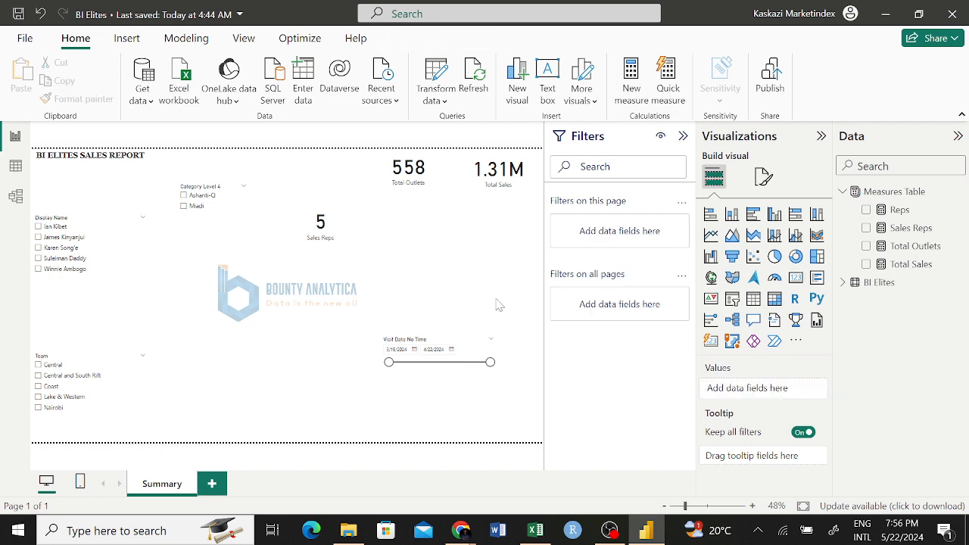
# - Add a new report page with a Map visual enlarged to fill it, leaving a narrow strip free along the page's upper edge
pyautogui.click(212, 490)
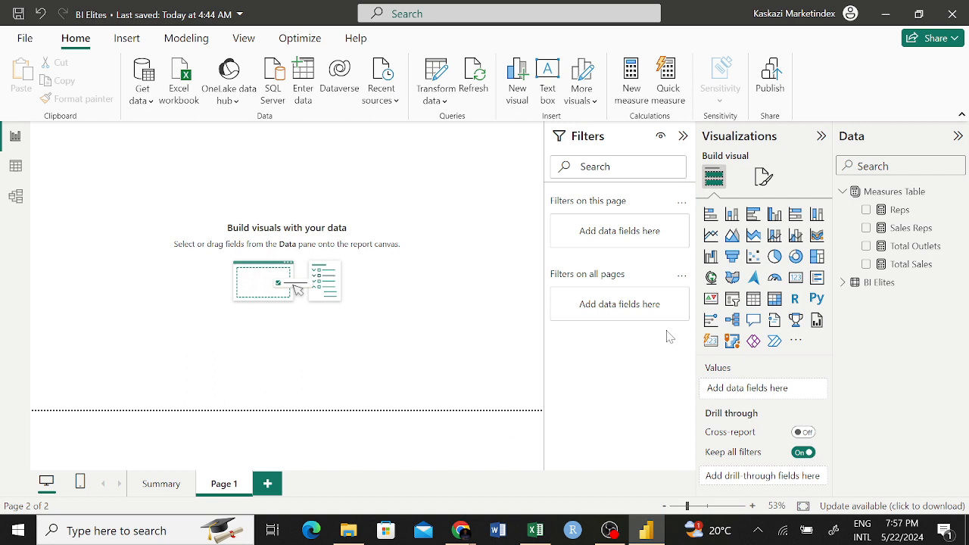
pyautogui.click(712, 279)
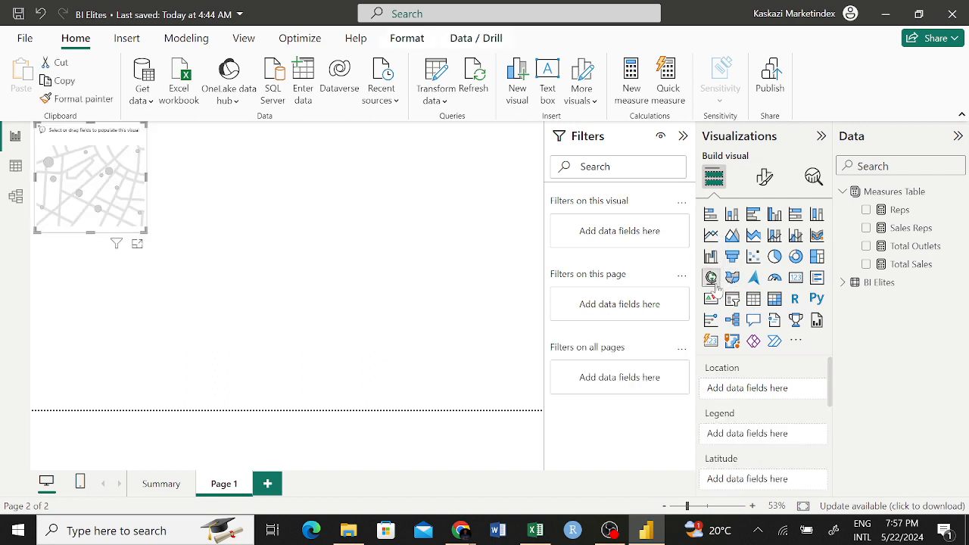
pyautogui.moveTo(146, 232); pyautogui.dragTo(542, 409)
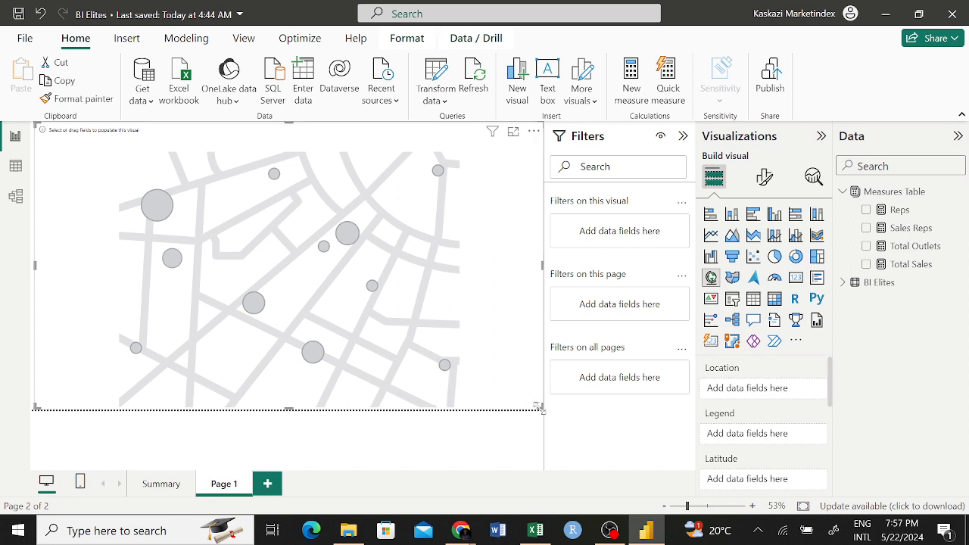
pyautogui.moveTo(538, 407); pyautogui.dragTo(534, 409)
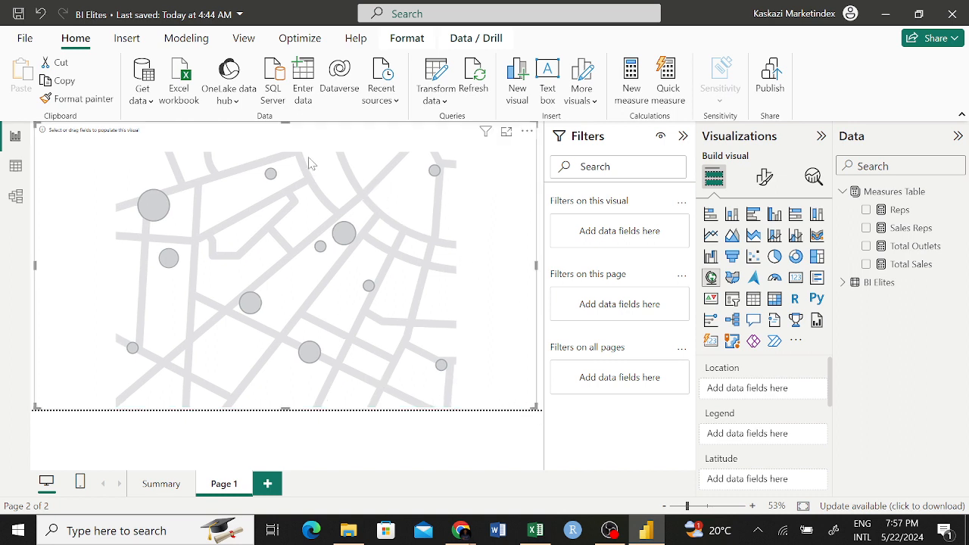
pyautogui.moveTo(285, 121); pyautogui.dragTo(286, 133)
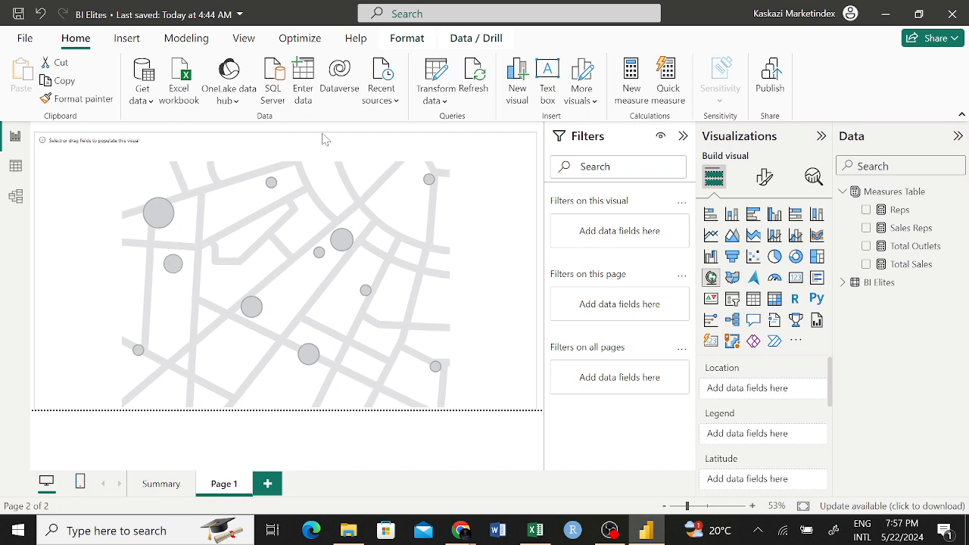
pyautogui.moveTo(539, 274); pyautogui.dragTo(553, 272)
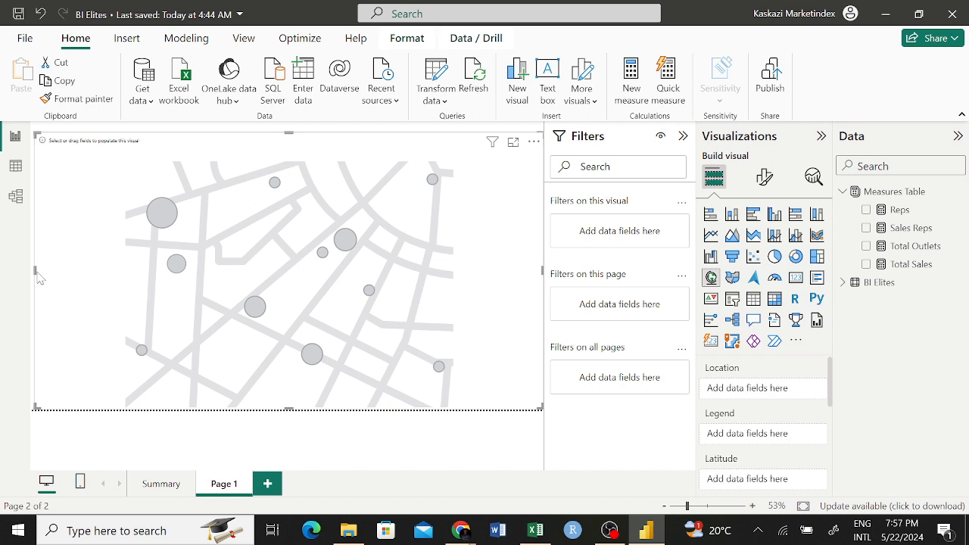
pyautogui.moveTo(35, 273); pyautogui.dragTo(31, 272)
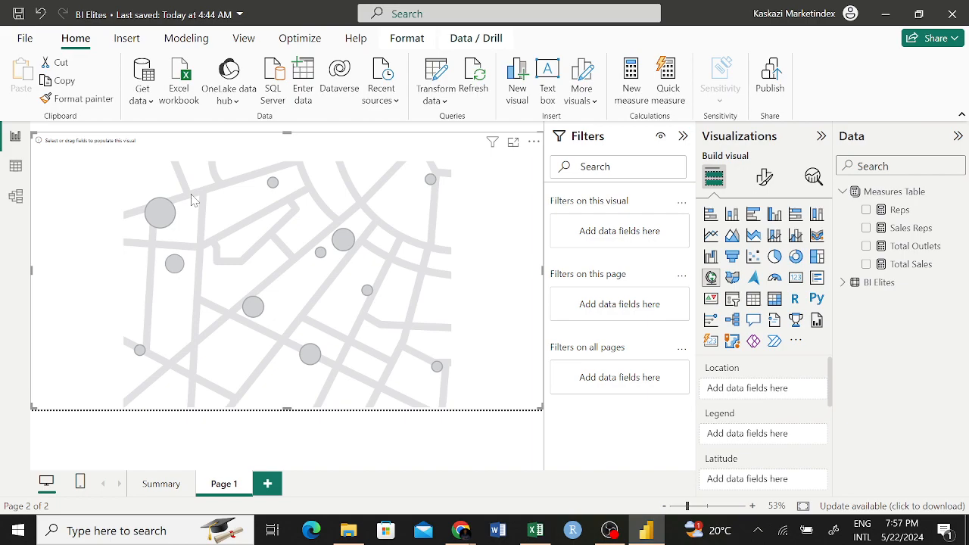
# - Switch to the BI Practice Data workbook in Excel and examine the place names in the Geo Location column
pyautogui.click(535, 531)
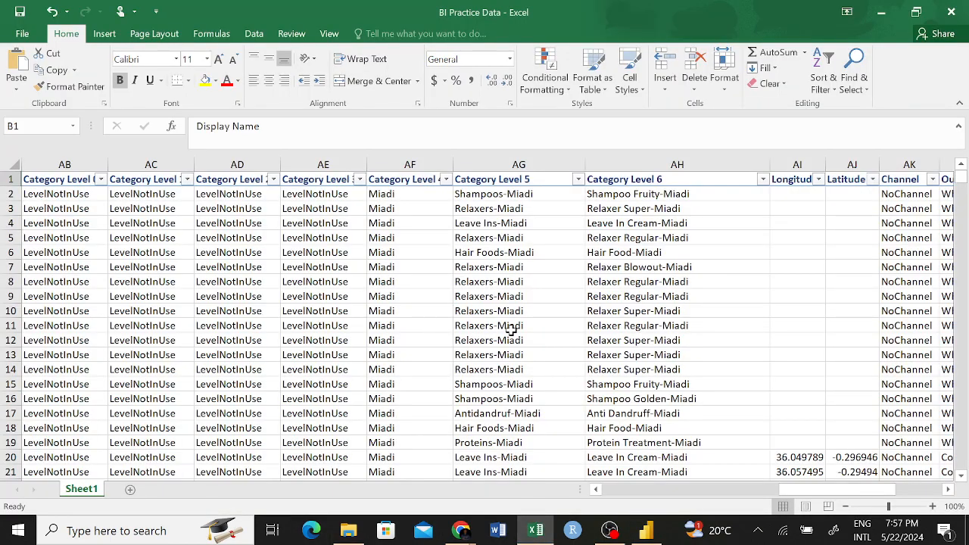
pyautogui.hscroll(-6, 524, 330)
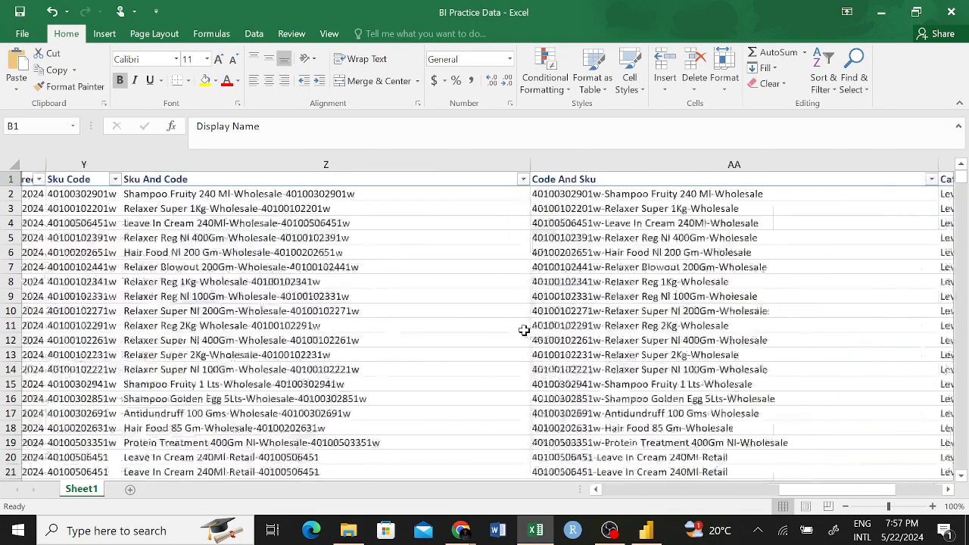
pyautogui.hscroll(-6, 524, 330)
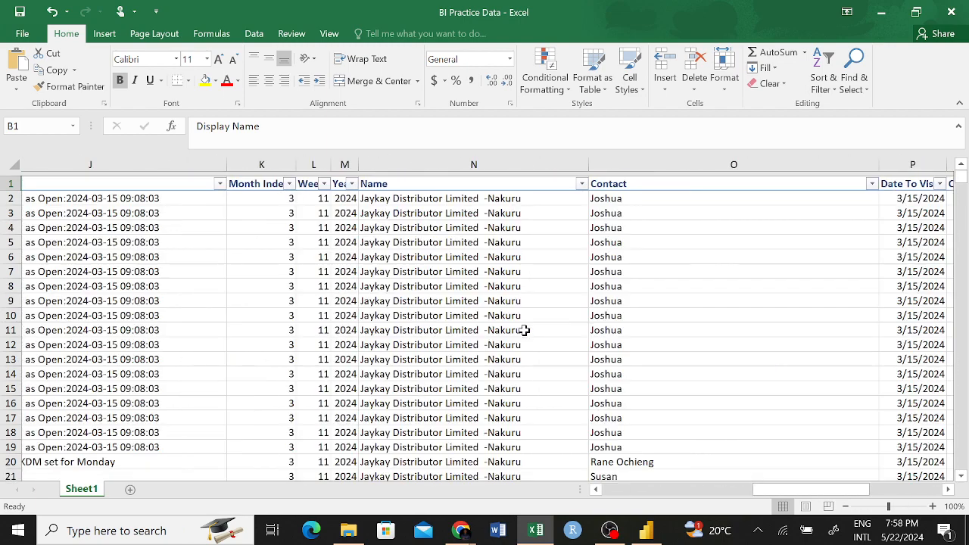
pyautogui.hscroll(-5, 524, 330)
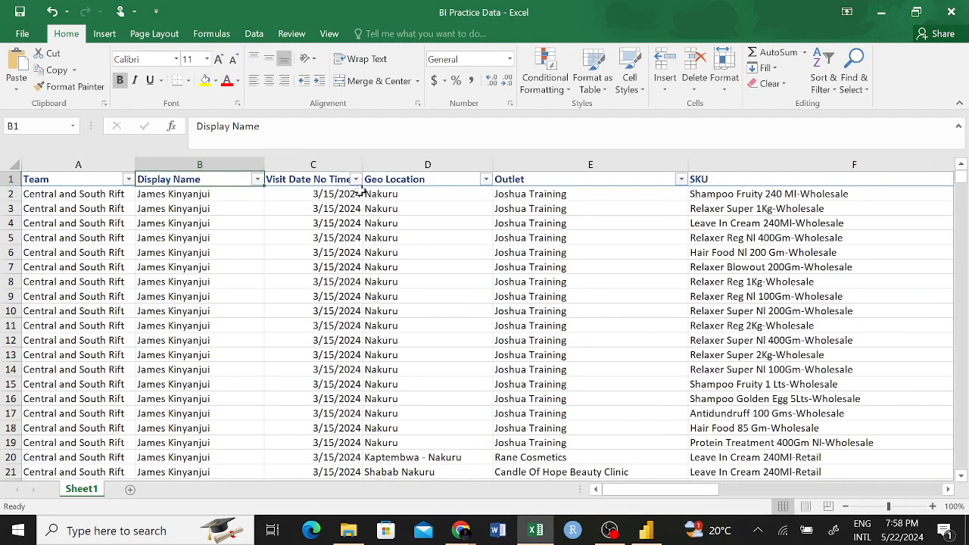
pyautogui.click(405, 177)
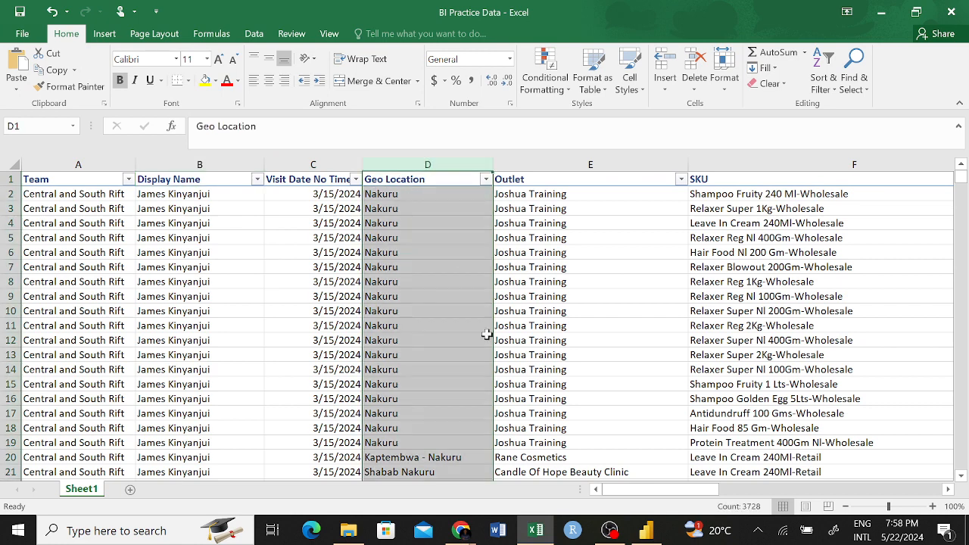
pyautogui.click(420, 165)
pyautogui.click(438, 266)
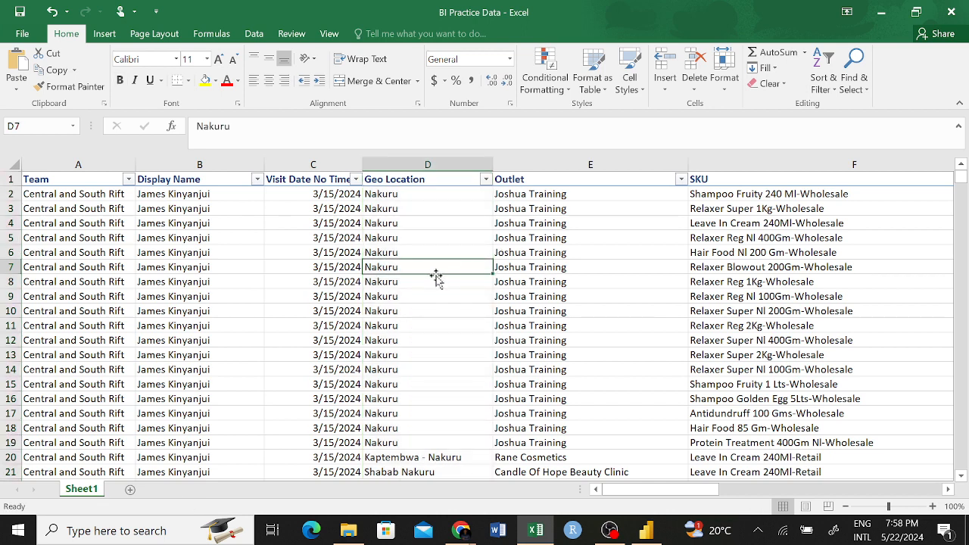
pyautogui.scroll(-11, 501, 352)
pyautogui.scroll(2, 500, 352)
pyautogui.hscroll(1, 501, 352)
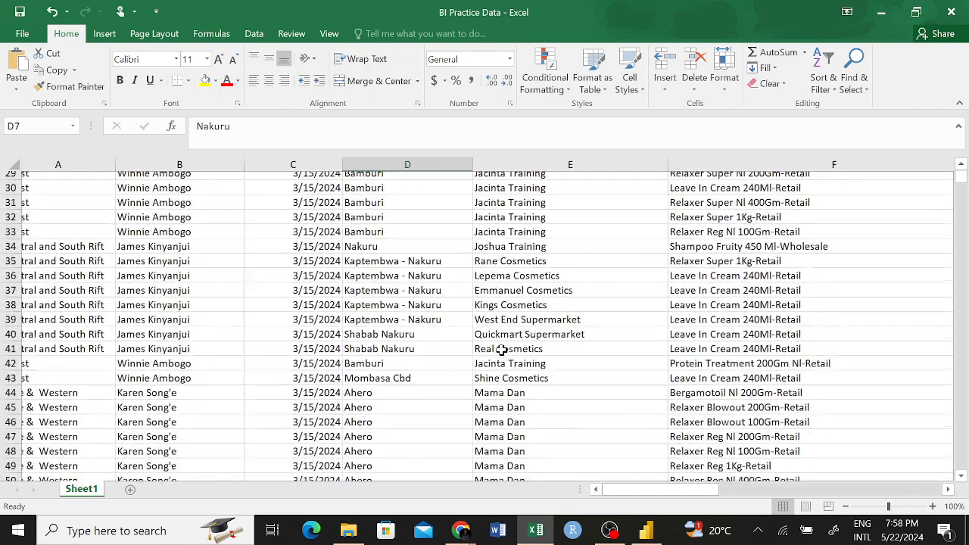
pyautogui.scroll(10, 502, 350)
pyautogui.hscroll(-1, 502, 350)
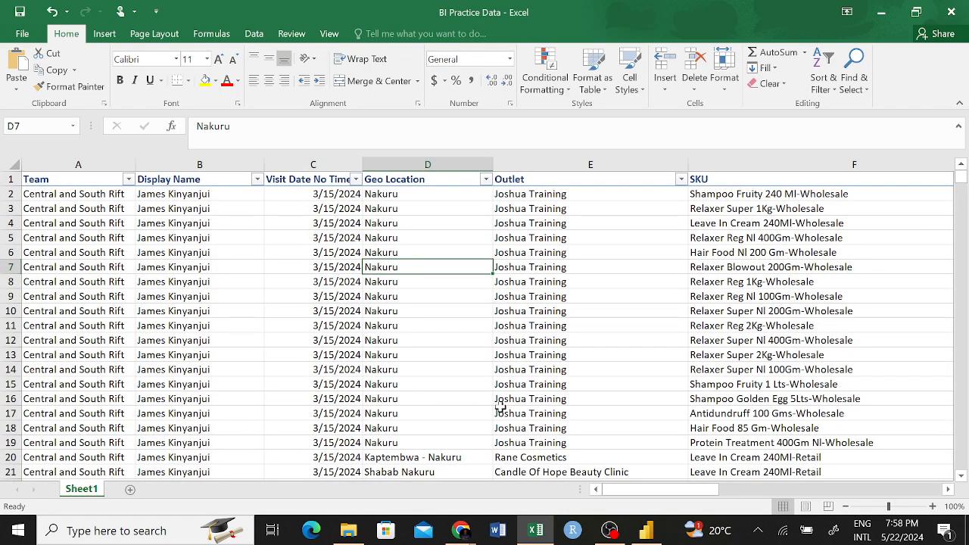
# - Find the Longitude and Latitude columns near the end of the data sheet and examine their headers
pyautogui.hscroll(1, 590, 378)
pyautogui.hscroll(-1, 606, 376)
pyautogui.hscroll(10, 609, 377)
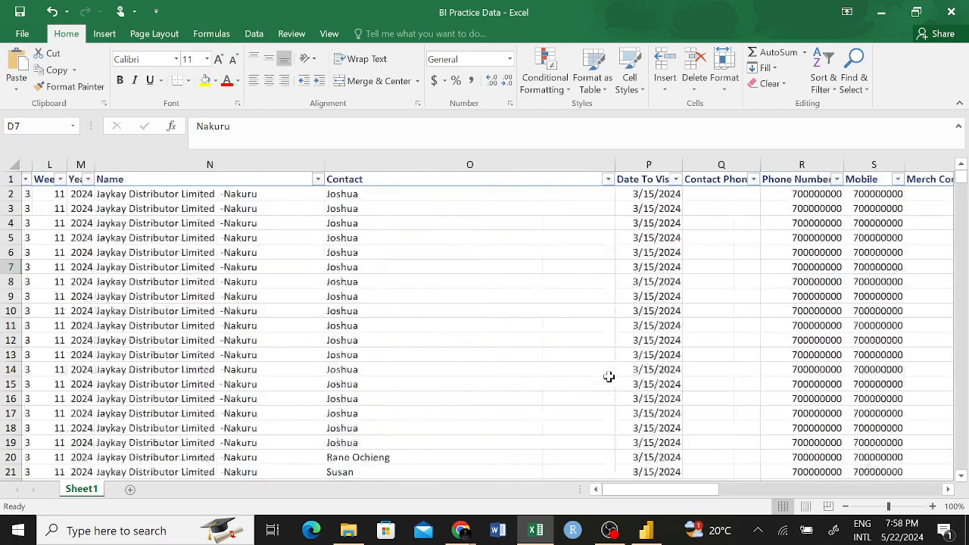
pyautogui.hscroll(6, 609, 376)
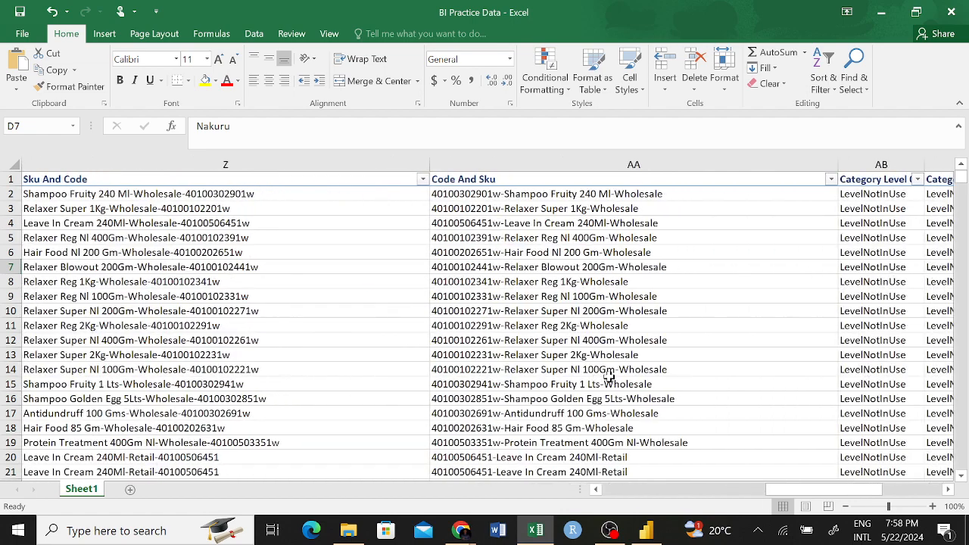
pyautogui.hscroll(5, 609, 376)
pyautogui.hscroll(5, 609, 376)
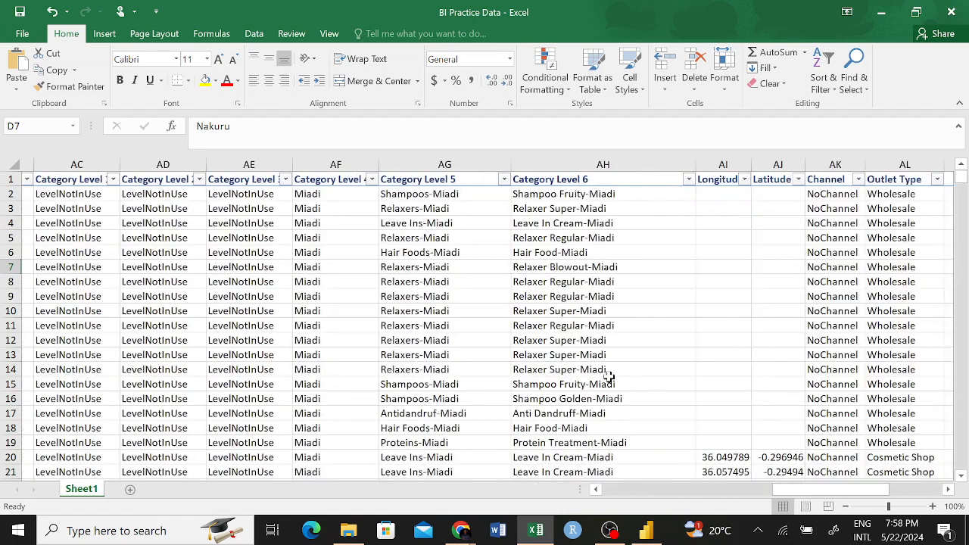
pyautogui.hscroll(1, 608, 376)
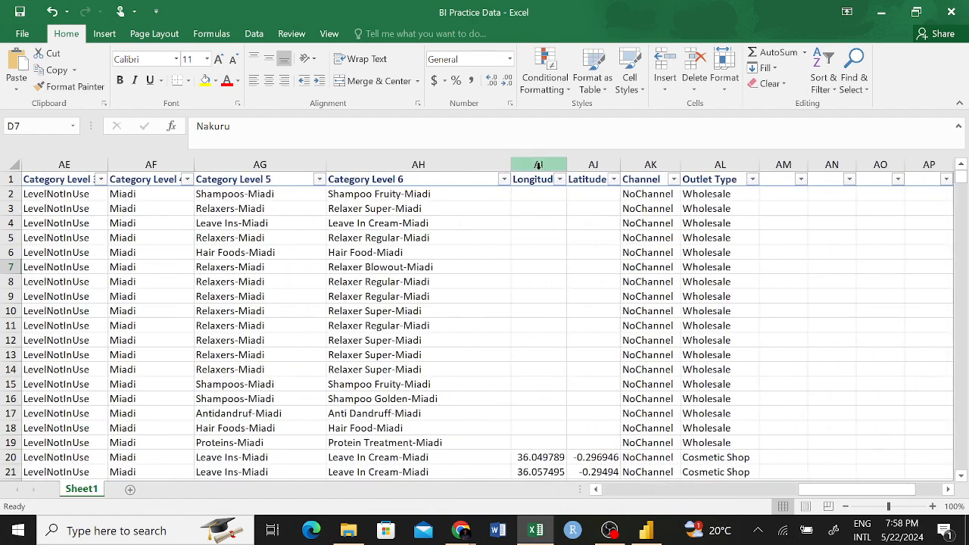
pyautogui.click(537, 180)
pyautogui.click(594, 179)
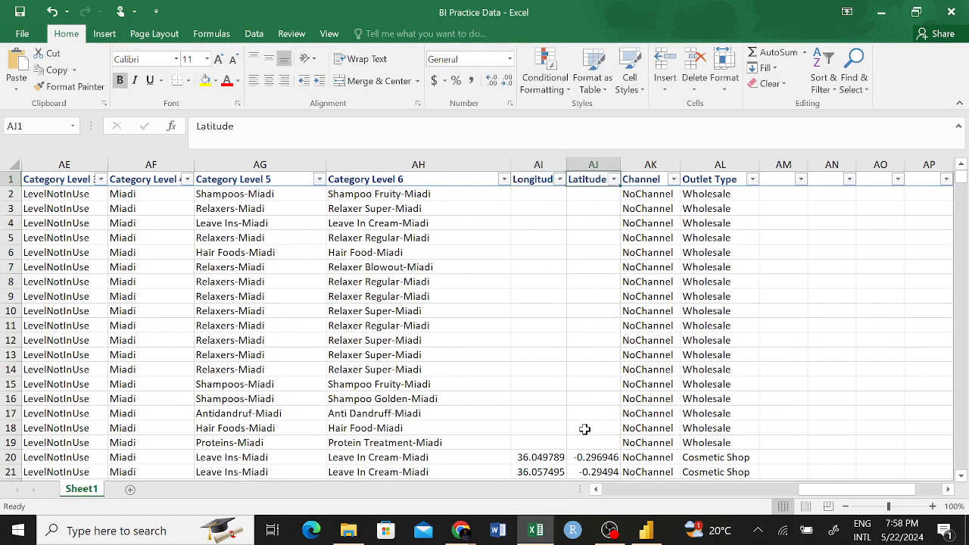
# - Switch back to Power BI and assign the BI Elites Latitude and Longitude fields to the map's matching latitude and longitude inputs
pyautogui.click(646, 530)
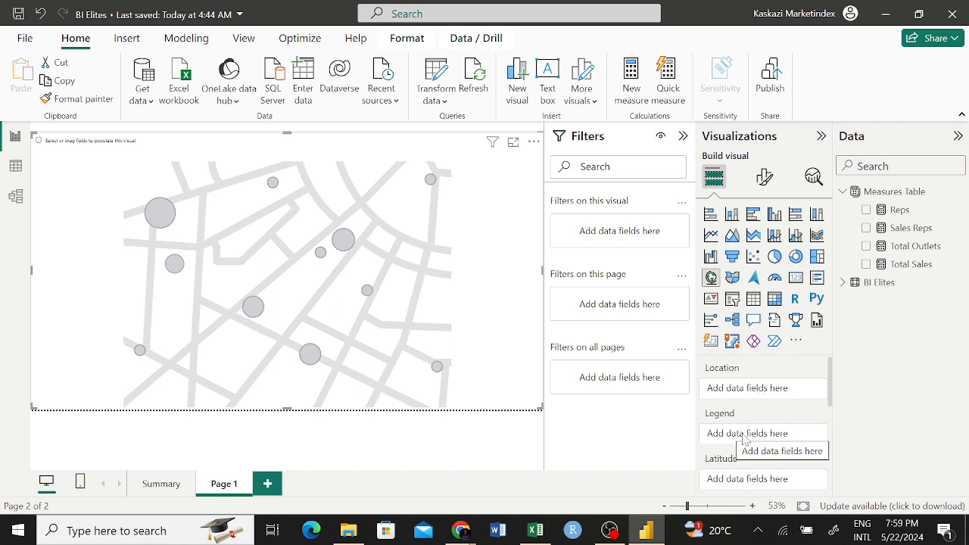
pyautogui.scroll(-5, 757, 458)
pyautogui.scroll(4, 763, 446)
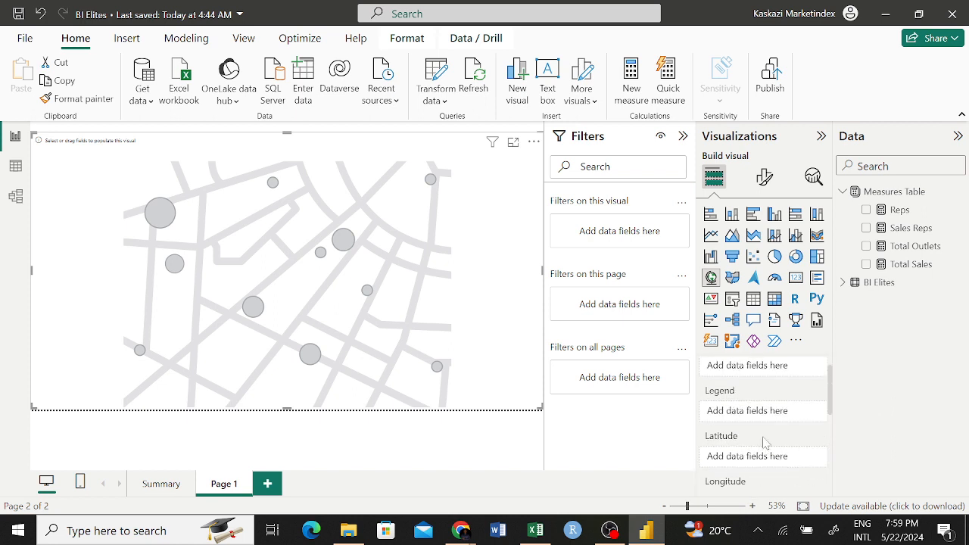
pyautogui.scroll(-2, 765, 439)
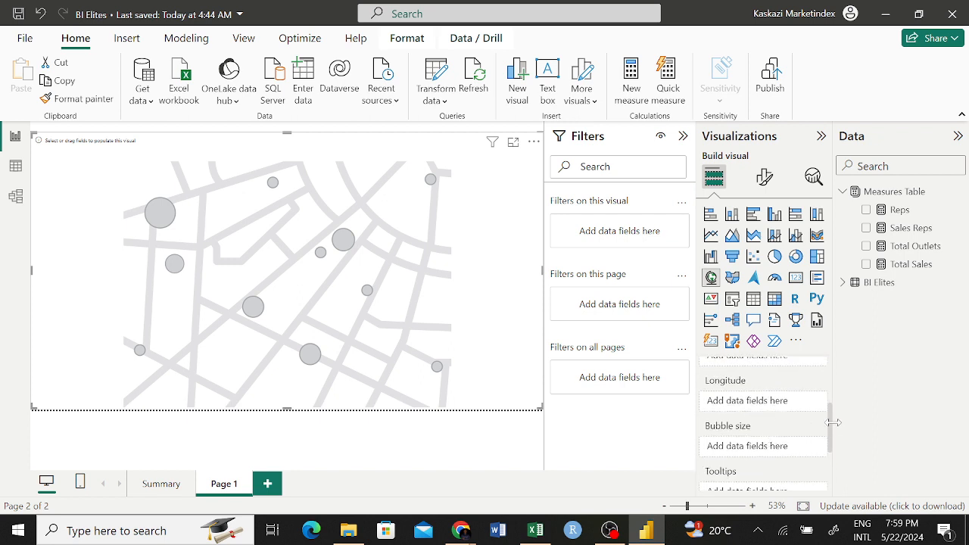
pyautogui.scroll(1, 831, 431)
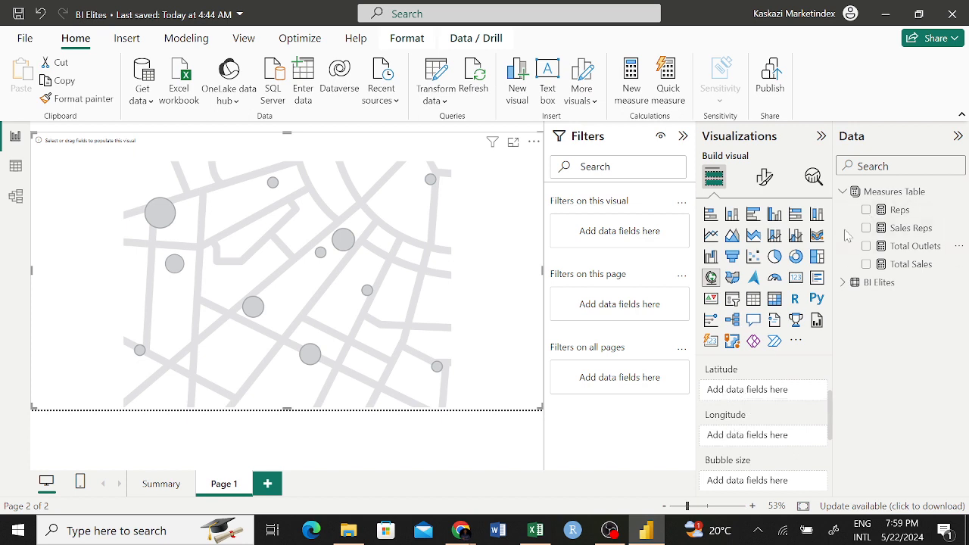
pyautogui.click(843, 191)
pyautogui.click(842, 212)
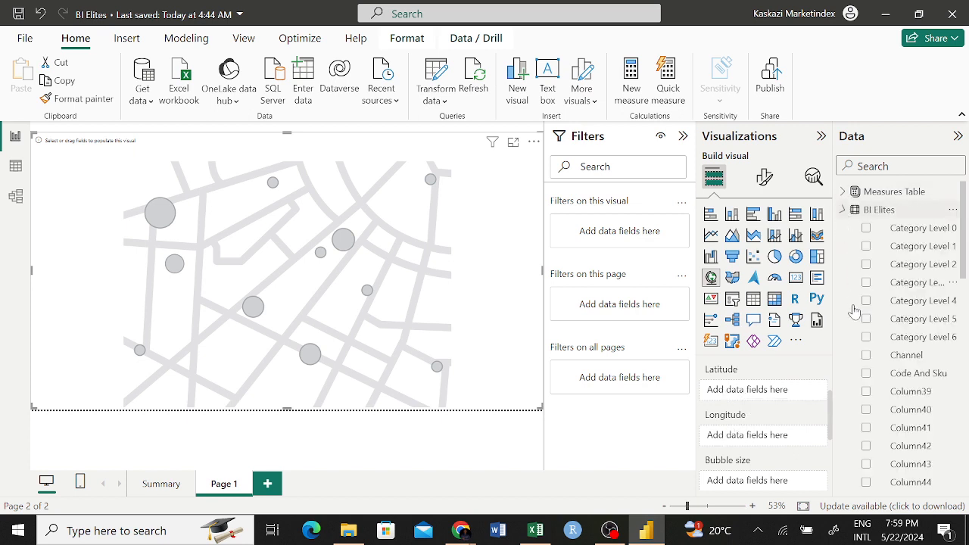
pyautogui.scroll(-10, 867, 329)
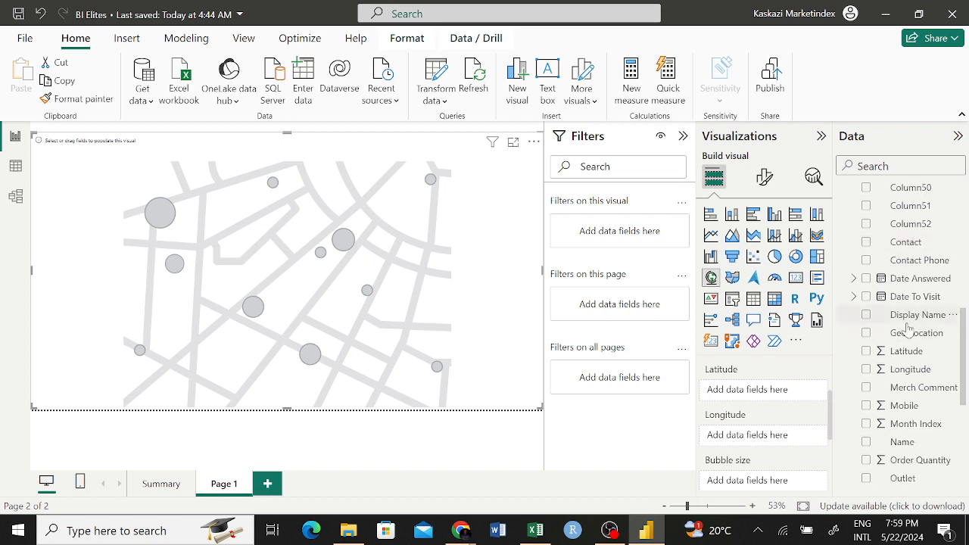
pyautogui.scroll(-5, 907, 333)
pyautogui.scroll(3, 907, 330)
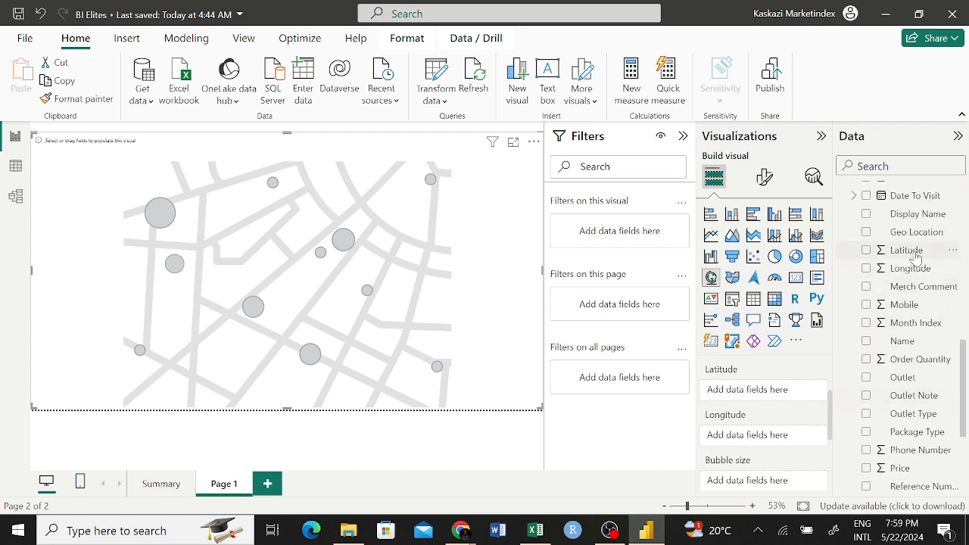
pyautogui.moveTo(909, 251); pyautogui.dragTo(795, 385)
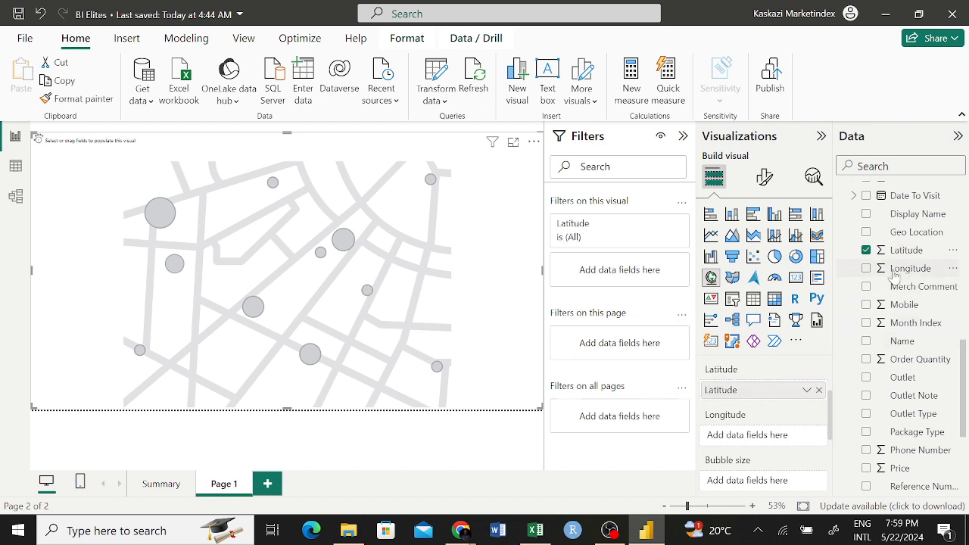
pyautogui.moveTo(900, 270); pyautogui.dragTo(757, 435)
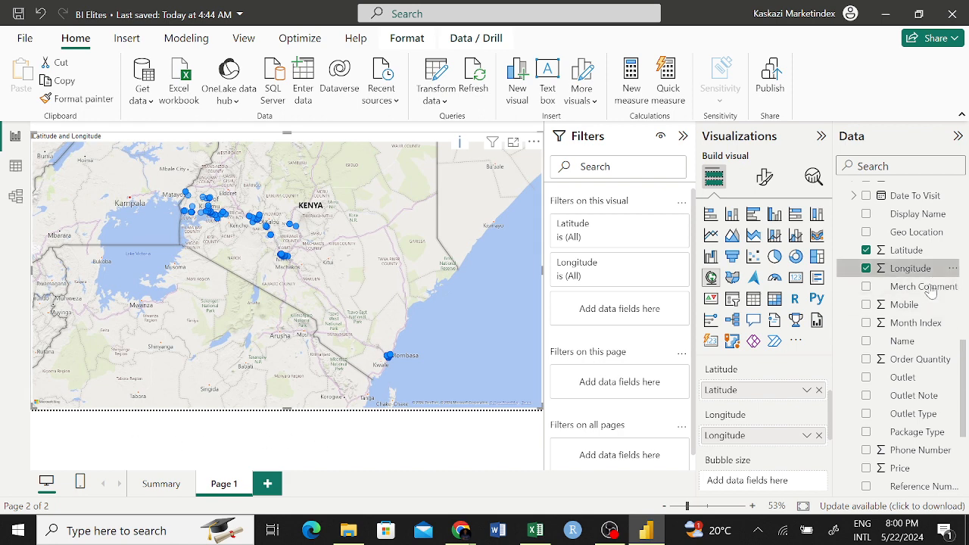
pyautogui.scroll(-3, 916, 369)
pyautogui.scroll(6, 909, 356)
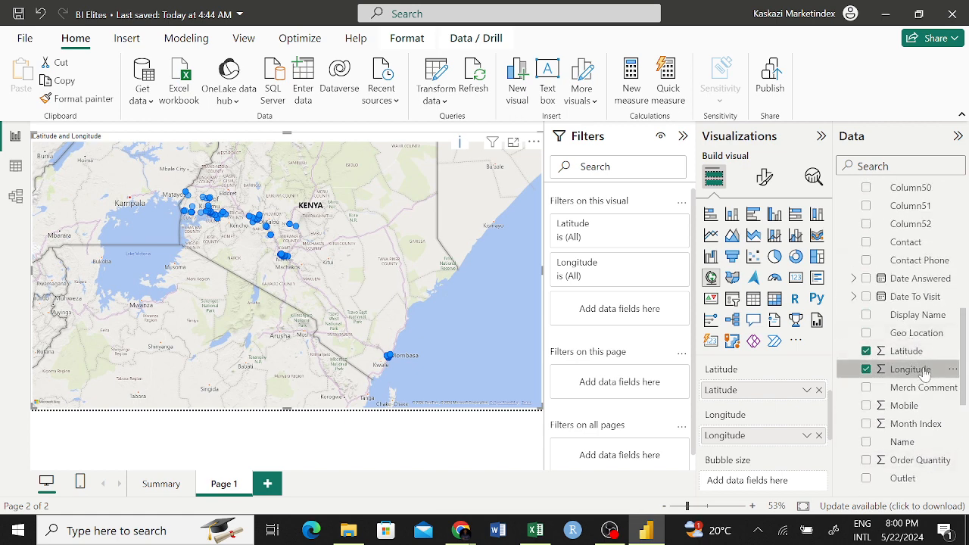
pyautogui.scroll(5, 924, 356)
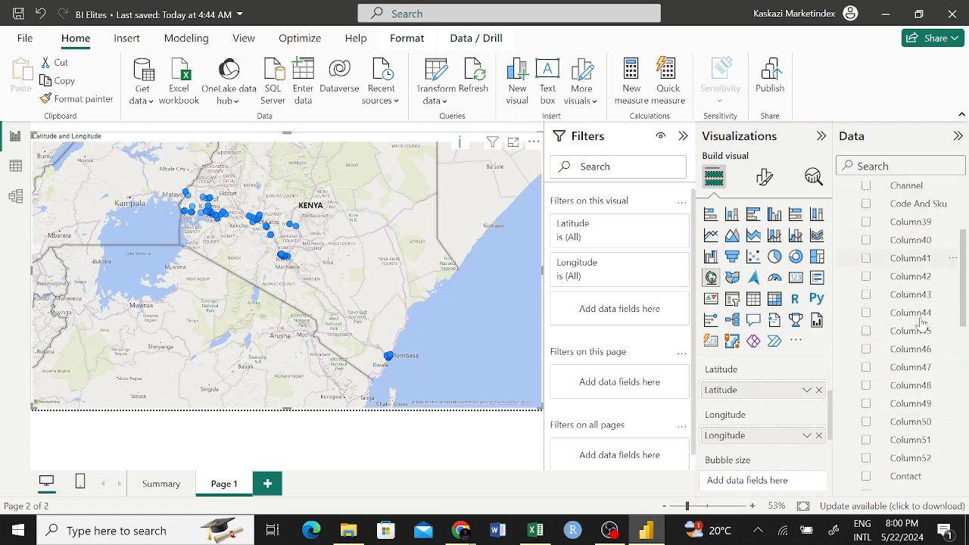
pyautogui.scroll(-1, 922, 323)
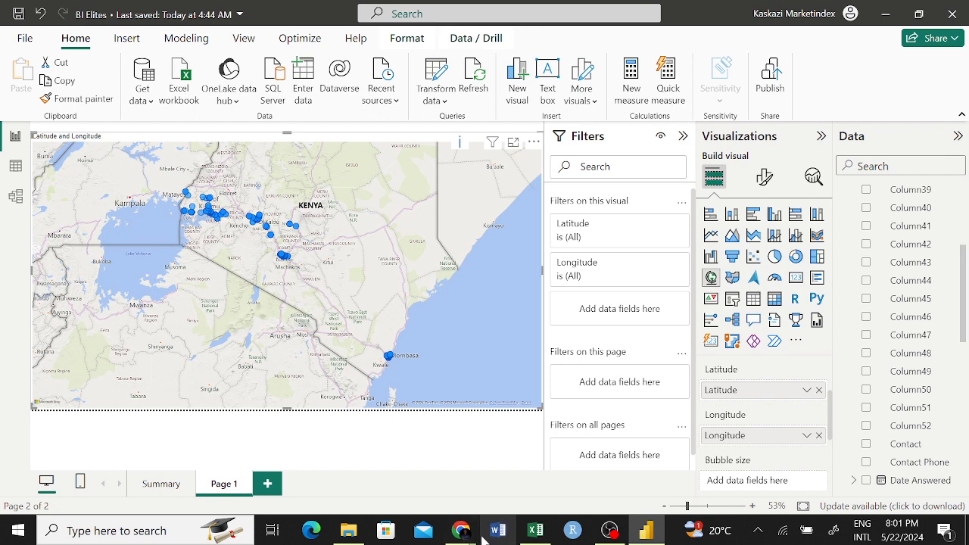
# - Switch to the Google Meet call in Chrome, resume presenting the screen, and return to Power BI
pyautogui.moveTo(462, 535)
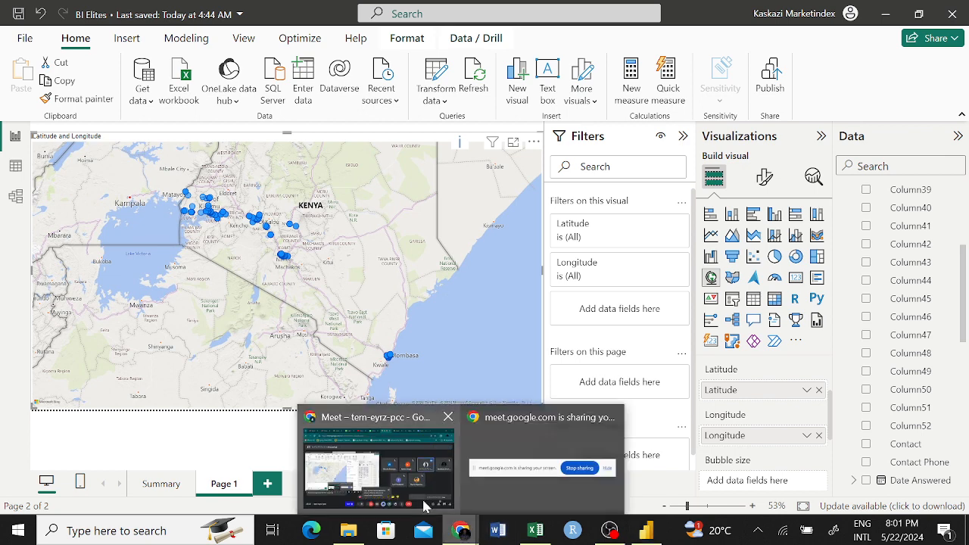
pyautogui.click(379, 462)
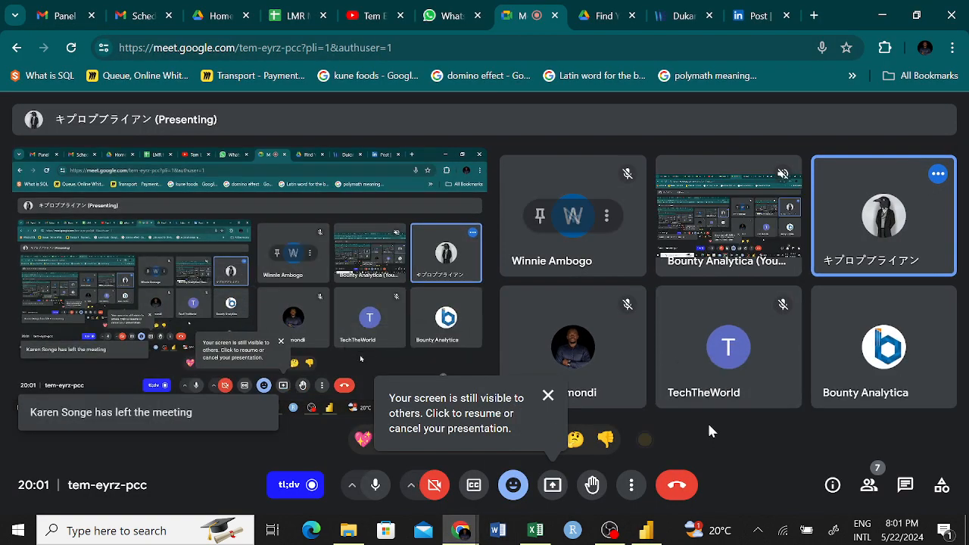
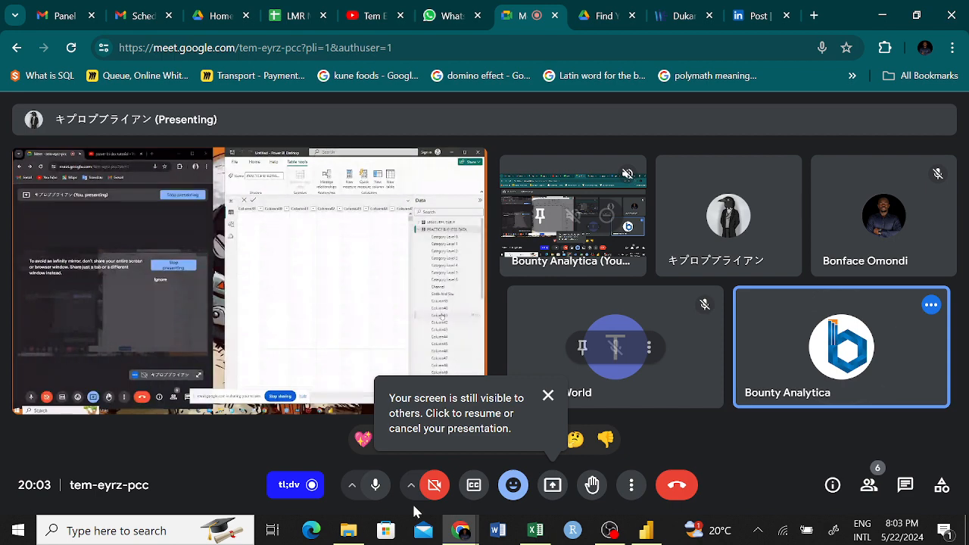
pyautogui.click(552, 490)
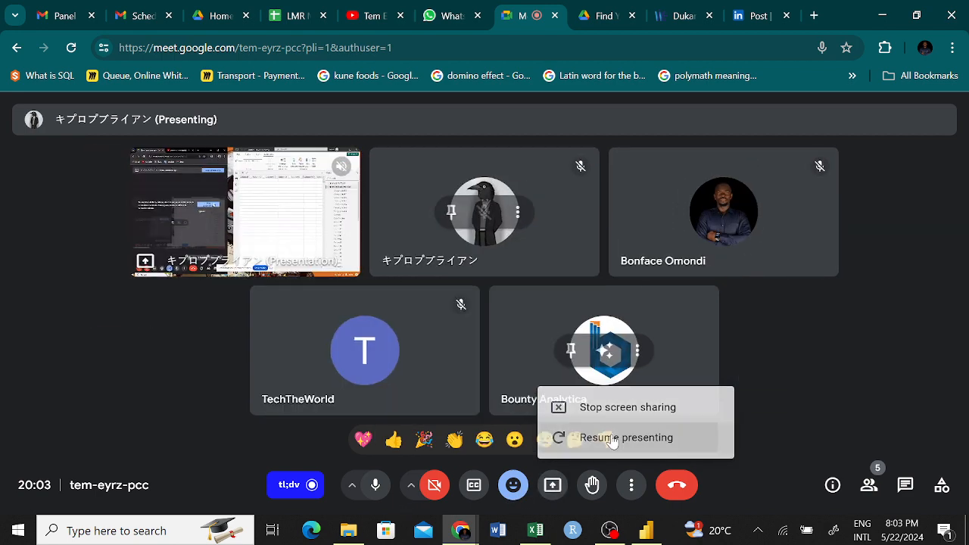
pyautogui.click(612, 438)
pyautogui.click(647, 533)
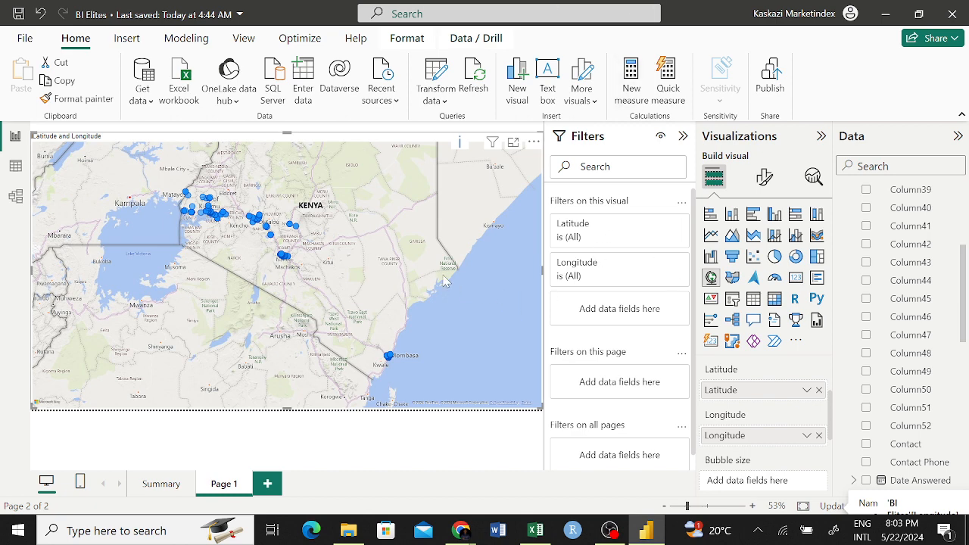
pyautogui.scroll(2, 474, 289)
pyautogui.scroll(-2, 474, 290)
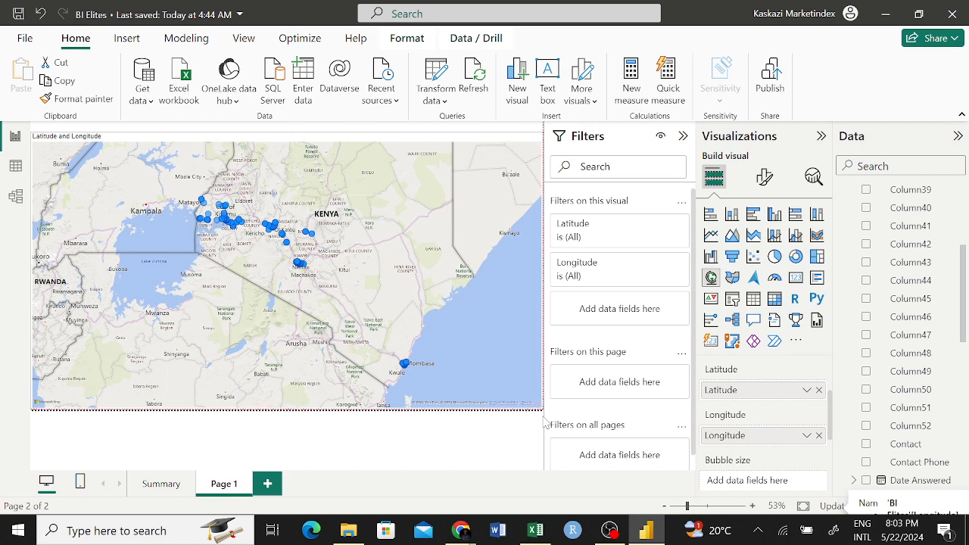
pyautogui.moveTo(543, 416); pyautogui.dragTo(543, 413)
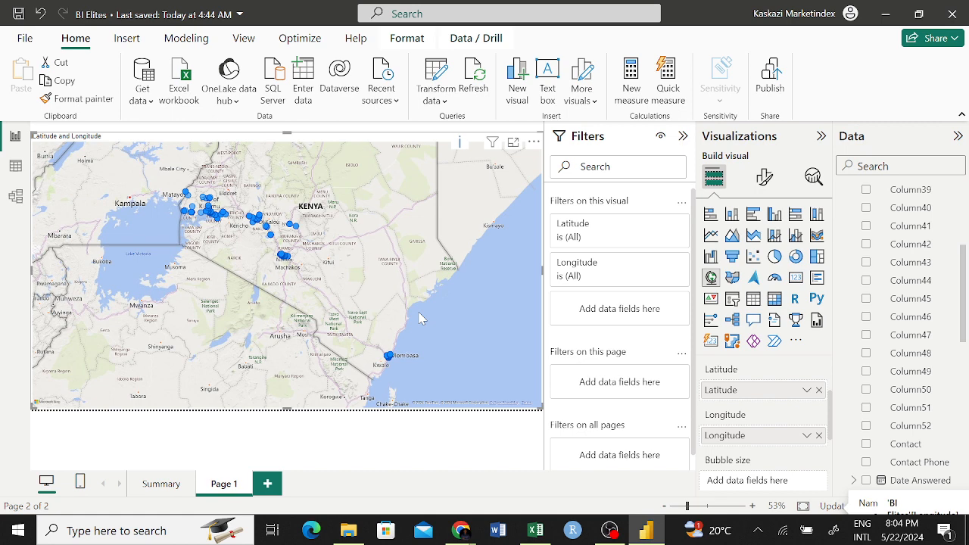
# - Remove the populated map from Page 1 and insert a new empty Map visual in its place
pyautogui.click(534, 143)
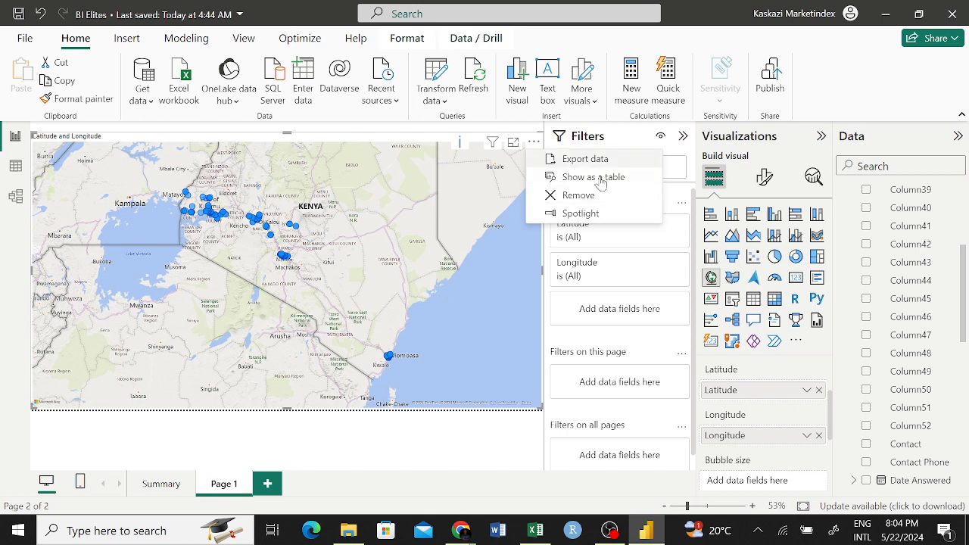
pyautogui.click(579, 199)
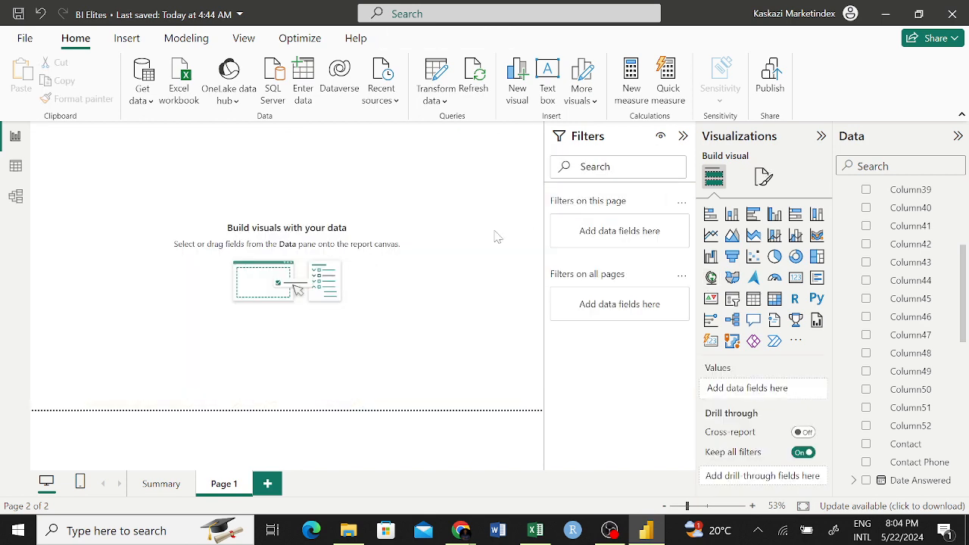
pyautogui.click(712, 280)
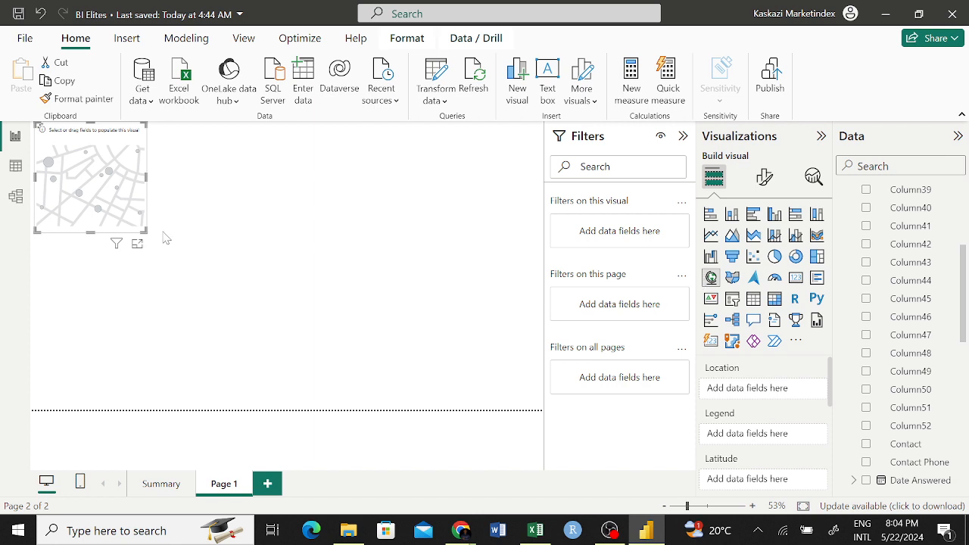
pyautogui.moveTo(144, 231); pyautogui.dragTo(529, 390)
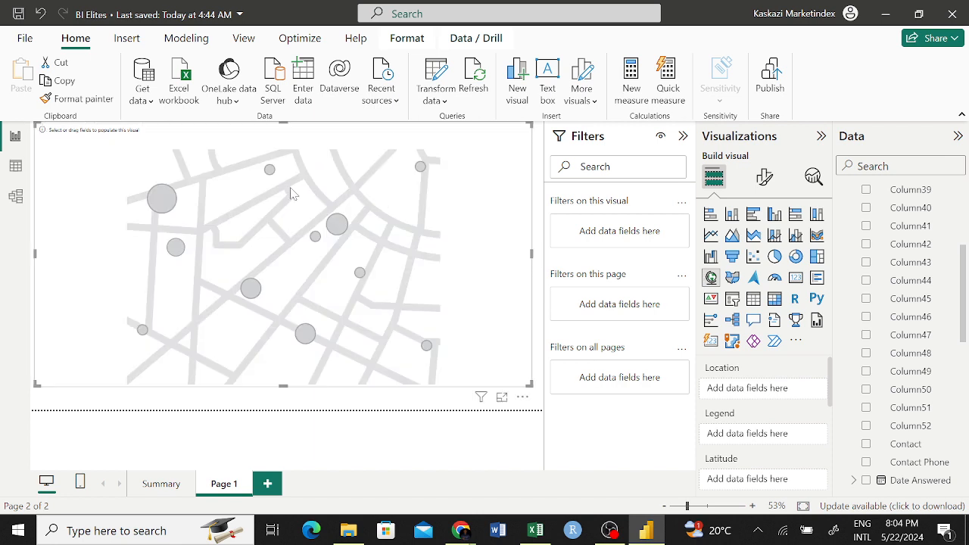
pyautogui.moveTo(315, 185); pyautogui.dragTo(329, 200)
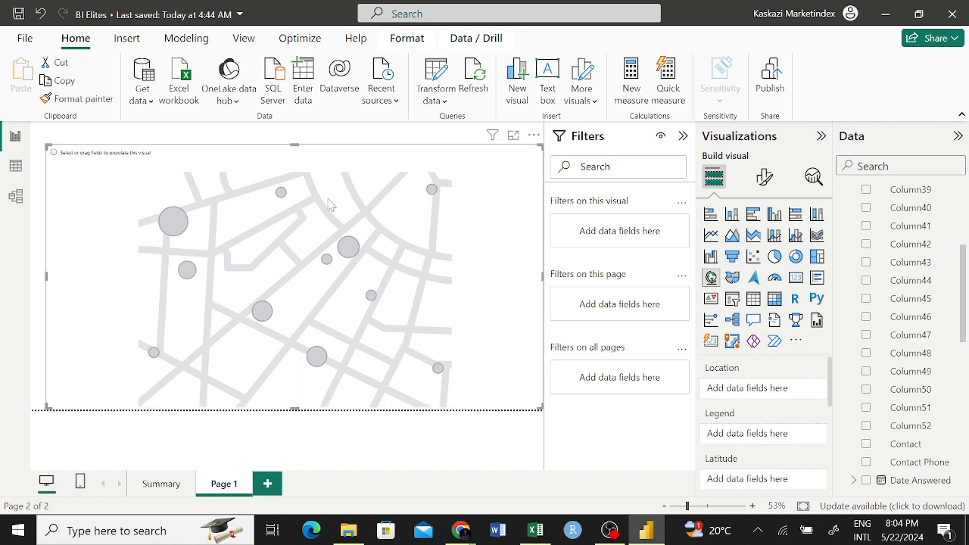
pyautogui.moveTo(47, 408); pyautogui.dragTo(32, 409)
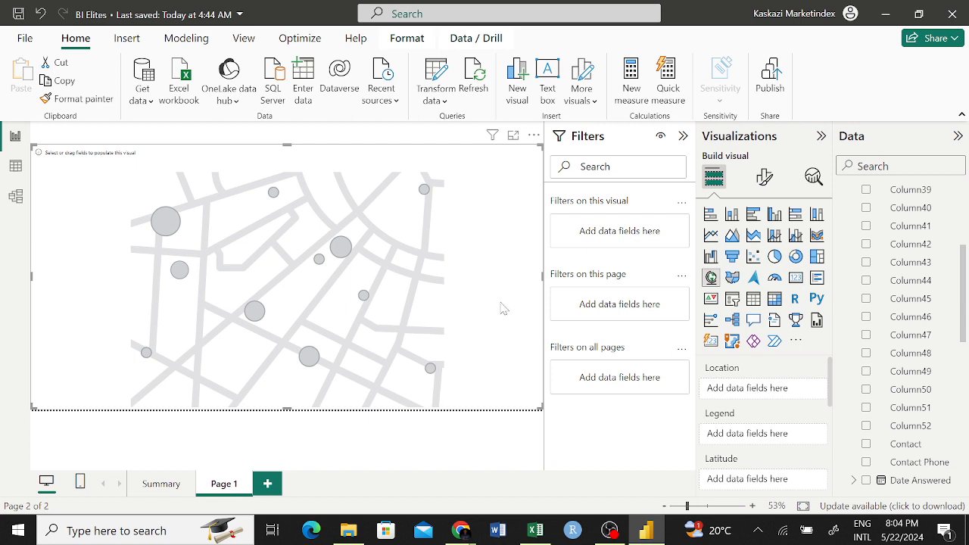
pyautogui.hotkey('ctrl', 'z')
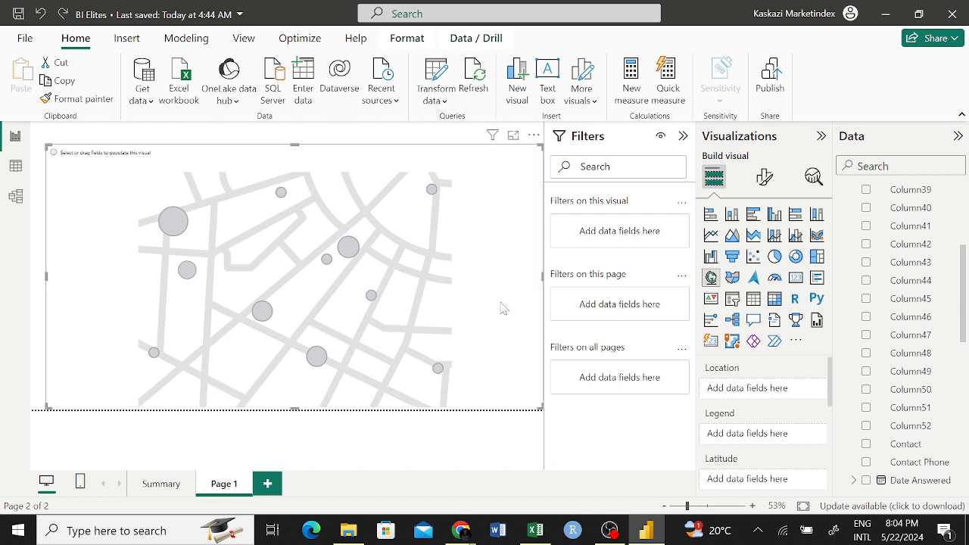
pyautogui.hotkey('ctrl', 'z')
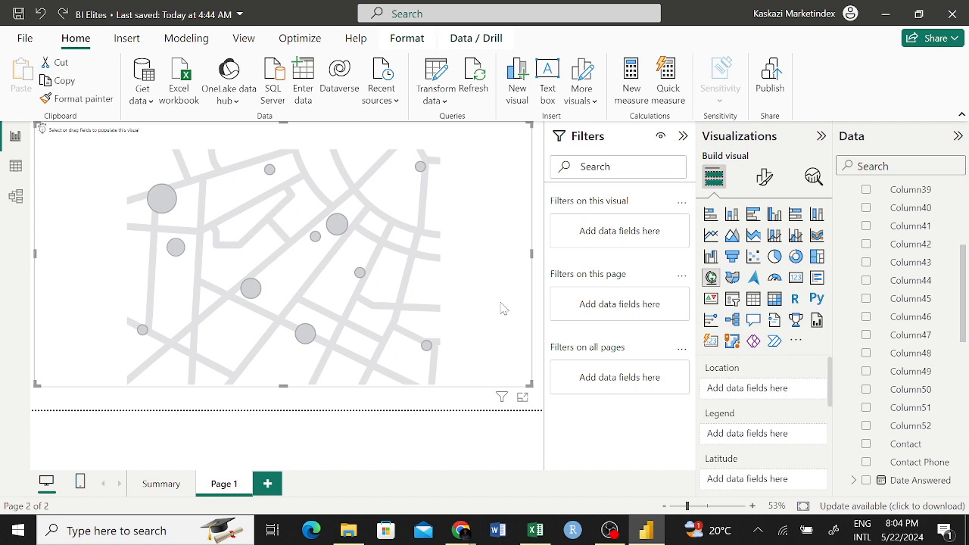
pyautogui.hotkey('ctrl', 'z')
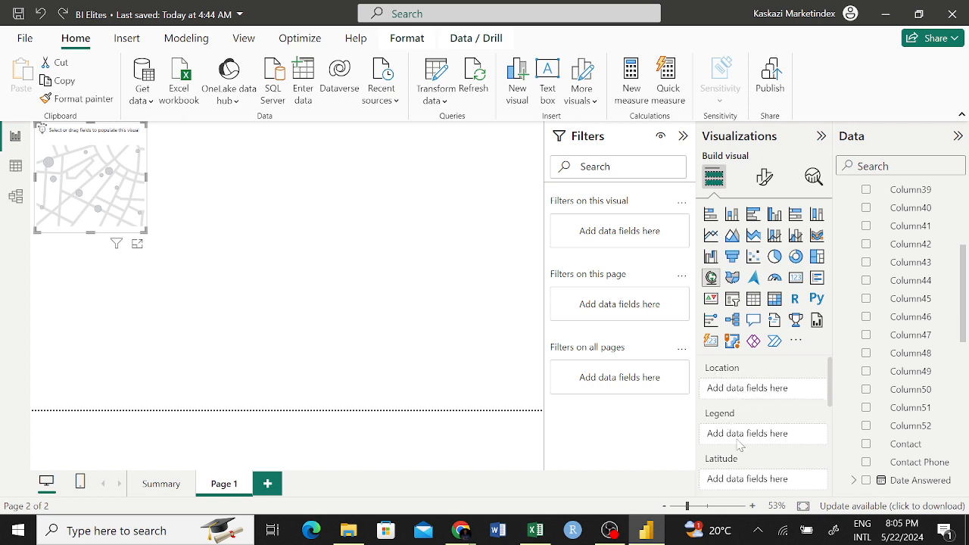
# - Assign the BI Elites Latitude field to the new map's latitude input
pyautogui.moveTo(833, 390); pyautogui.dragTo(830, 390)
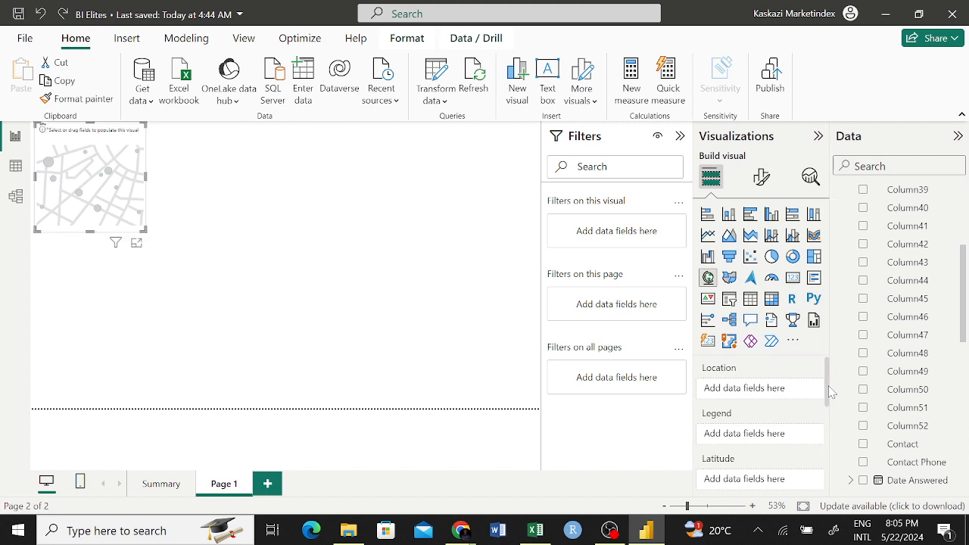
pyautogui.scroll(-3, 750, 424)
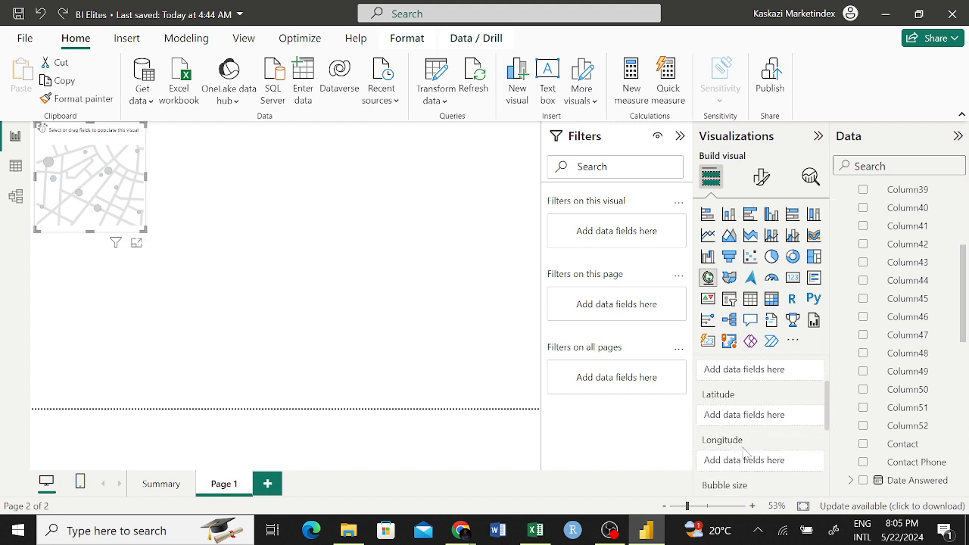
pyautogui.scroll(-3, 929, 387)
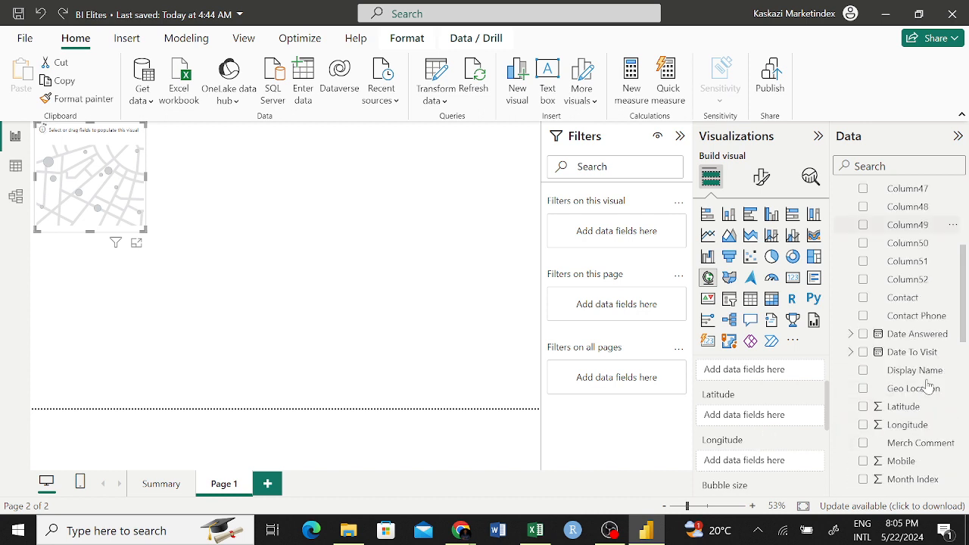
pyautogui.scroll(-3, 929, 387)
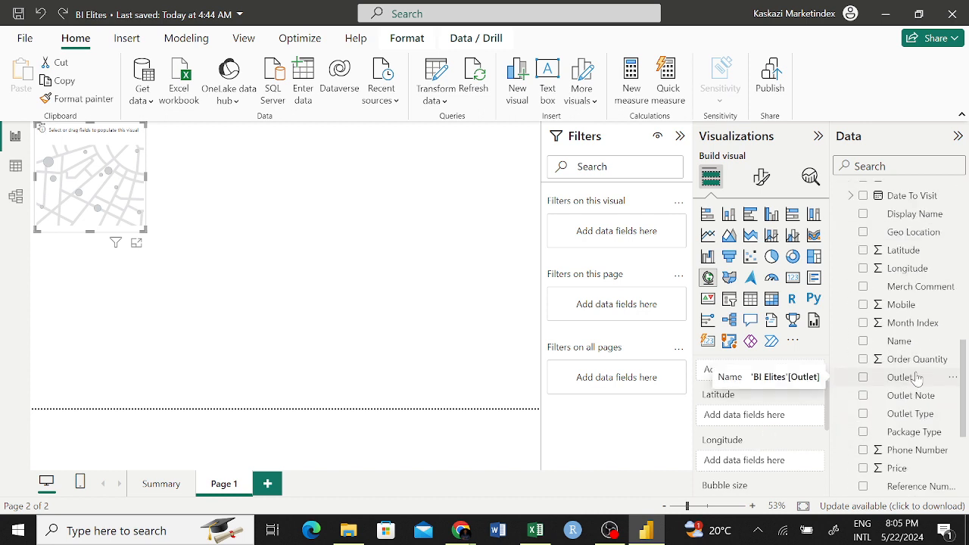
pyautogui.scroll(-3, 915, 377)
pyautogui.scroll(3, 916, 378)
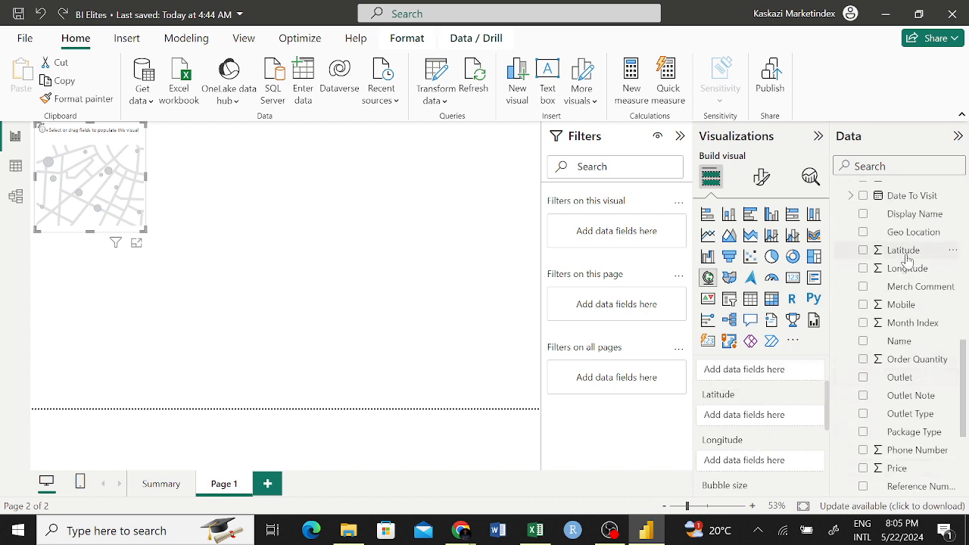
pyautogui.moveTo(901, 258); pyautogui.dragTo(757, 417)
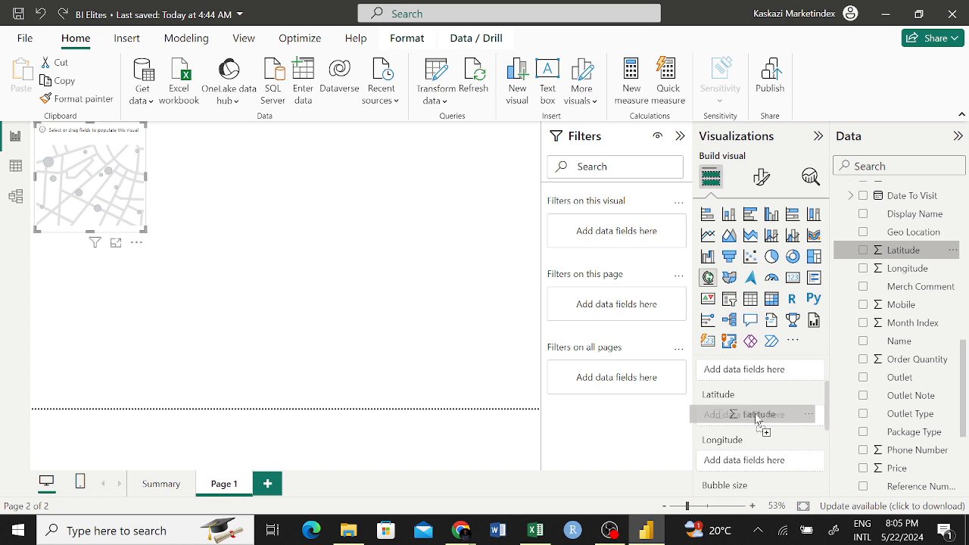
pyautogui.moveTo(756, 417); pyautogui.dragTo(757, 417)
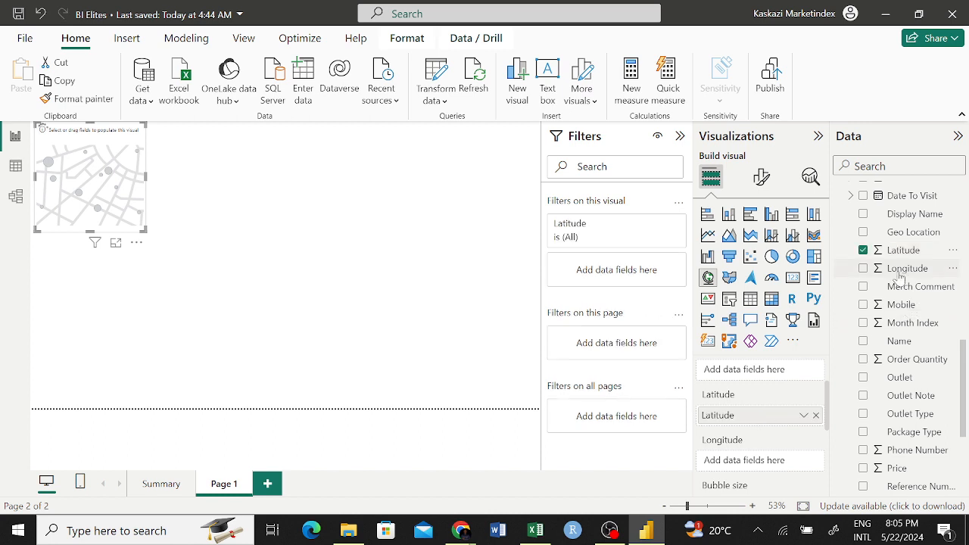
# - Add the Longitude field to the map's longitude input and set it to Don't summarize
pyautogui.click(863, 269)
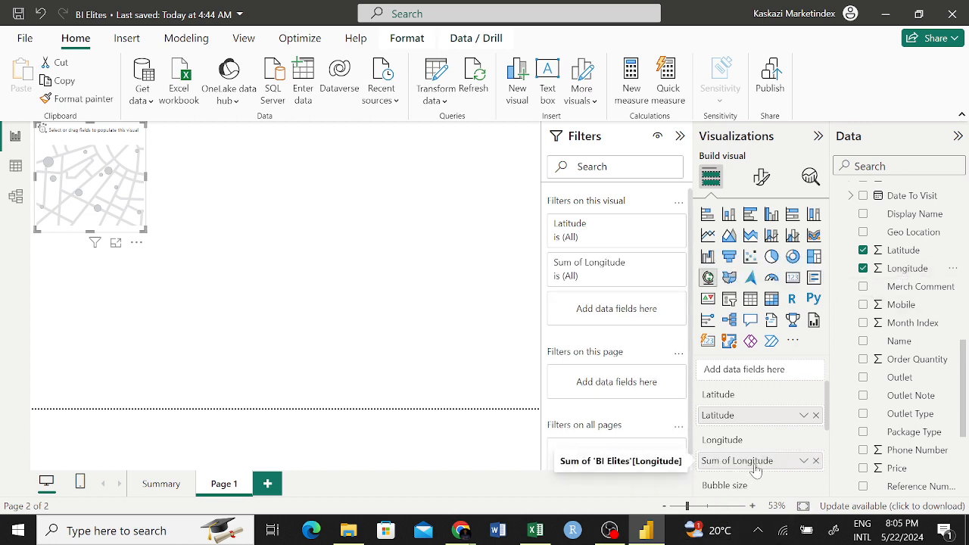
pyautogui.click(805, 462)
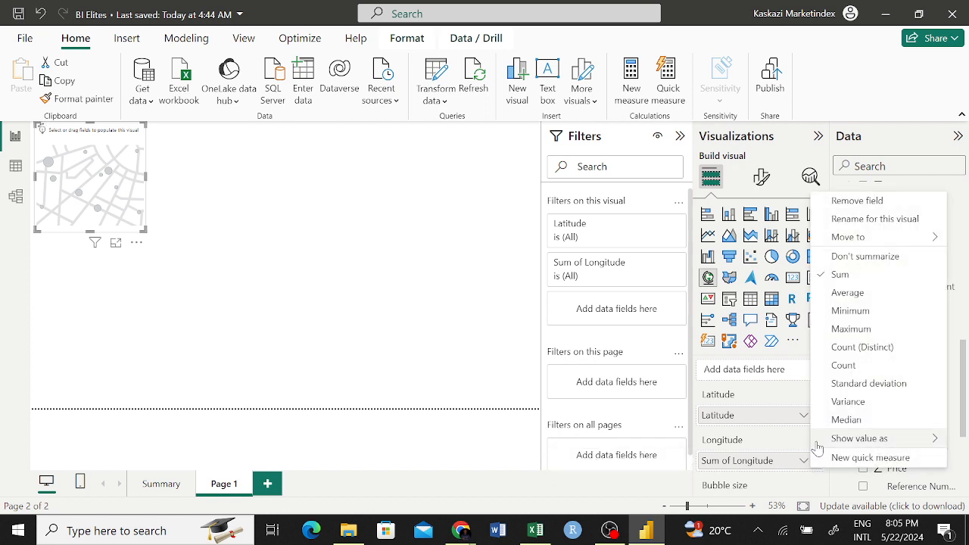
pyautogui.click(858, 258)
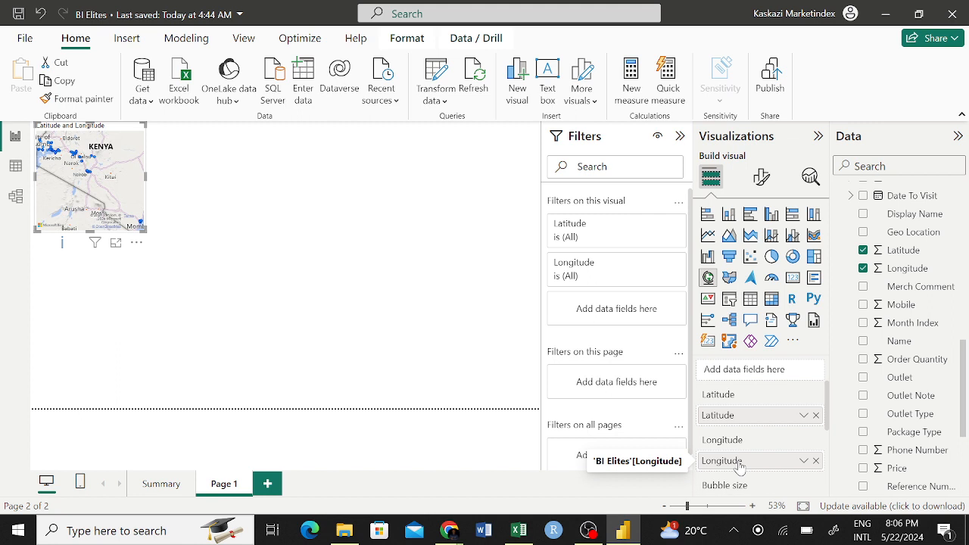
# - Look through the global Data Load, Report settings, Privacy and Regional Settings options for a map visual setting, then close the options
pyautogui.click(29, 41)
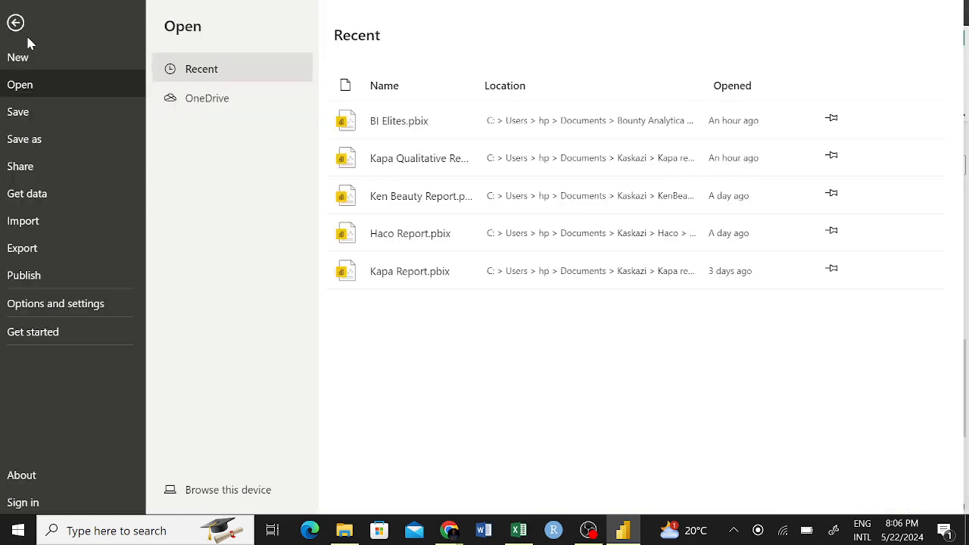
pyautogui.click(90, 306)
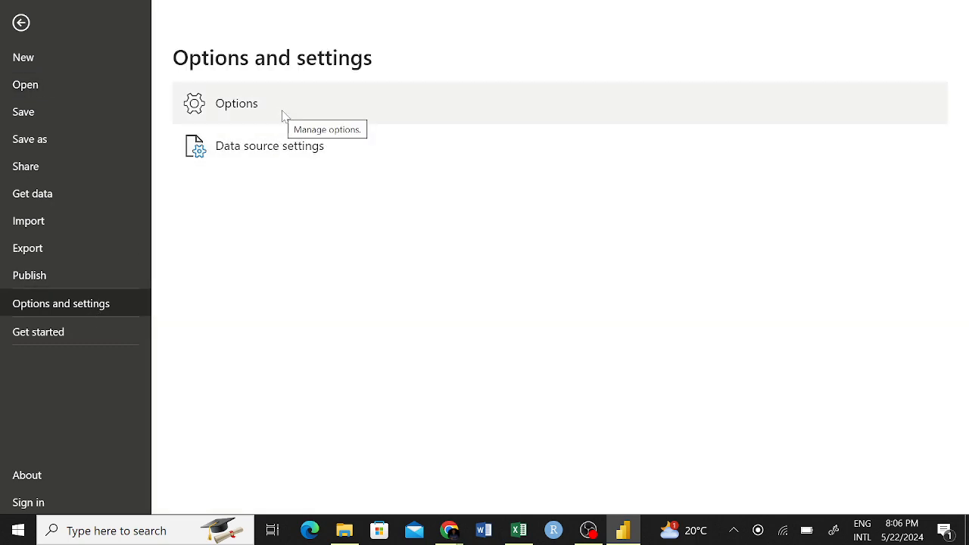
pyautogui.press('Escape')
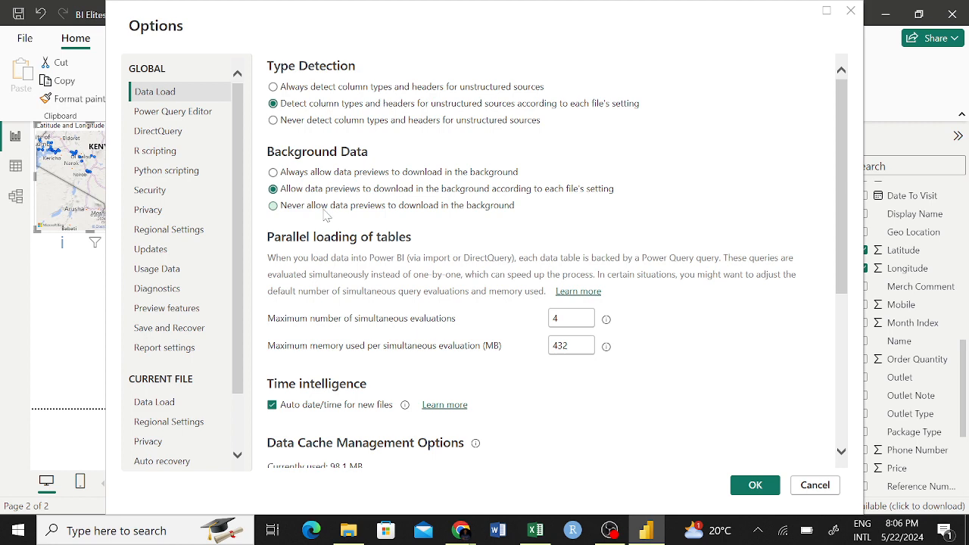
pyautogui.scroll(-5, 379, 265)
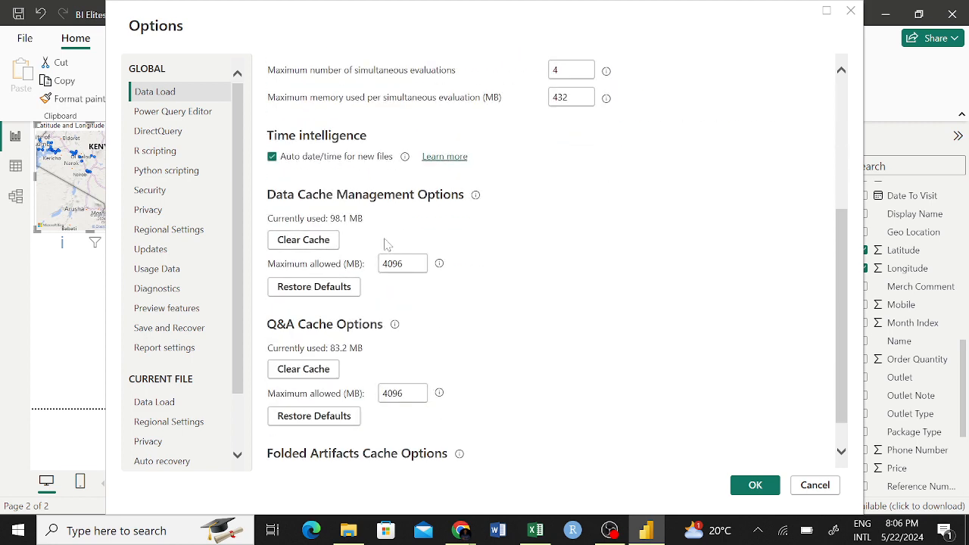
pyautogui.scroll(5, 386, 243)
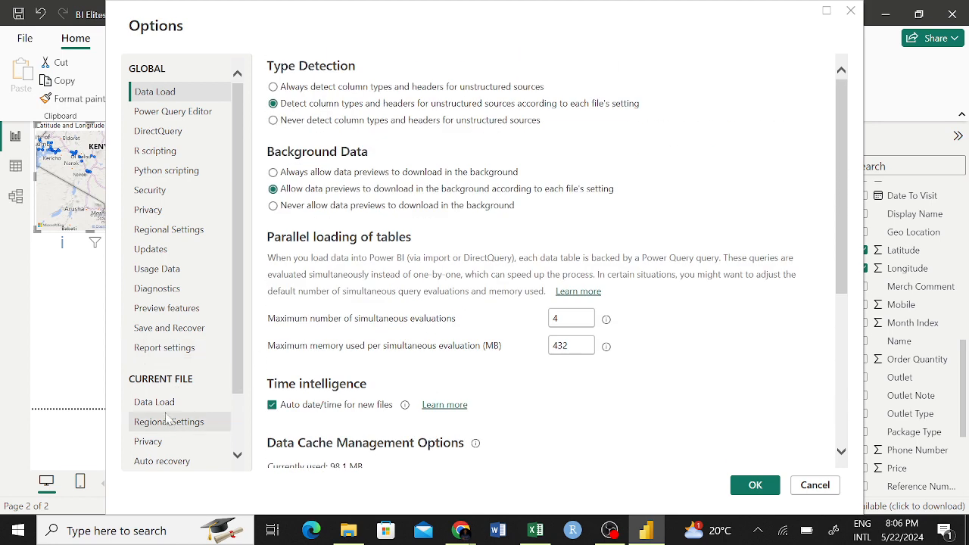
pyautogui.click(168, 348)
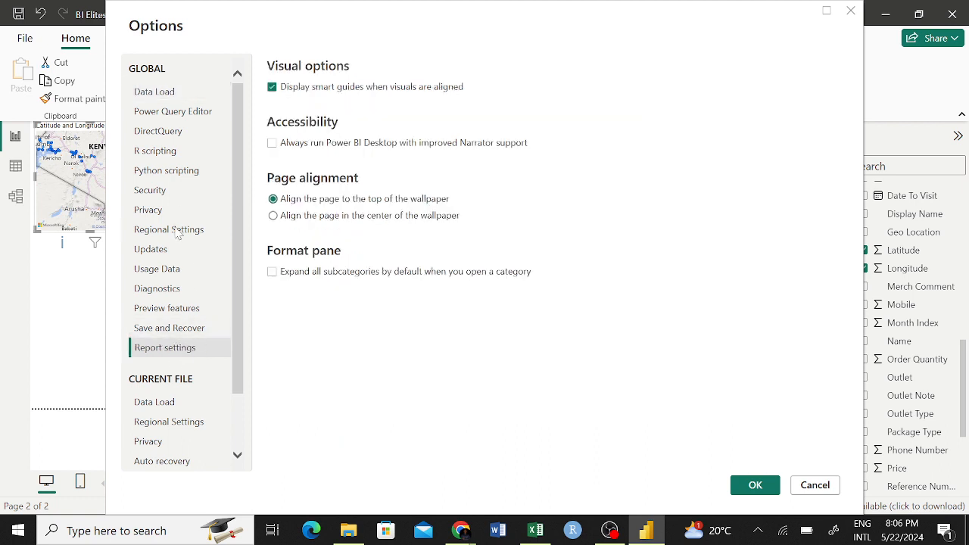
pyautogui.click(157, 212)
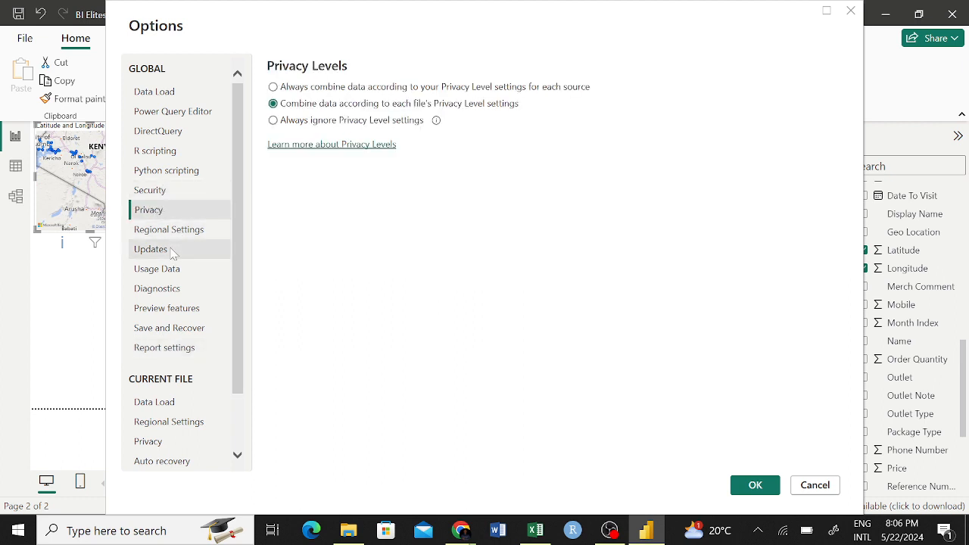
pyautogui.click(170, 231)
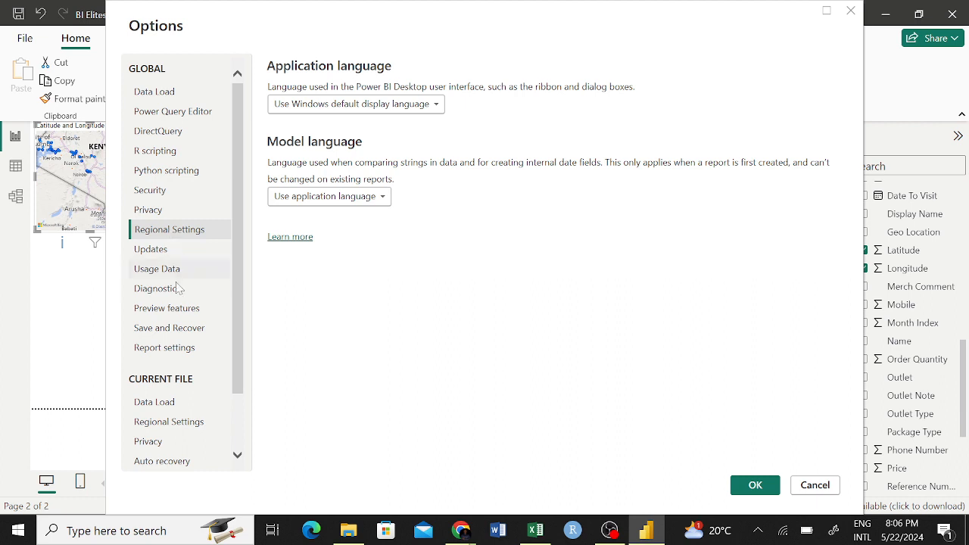
pyautogui.click(166, 95)
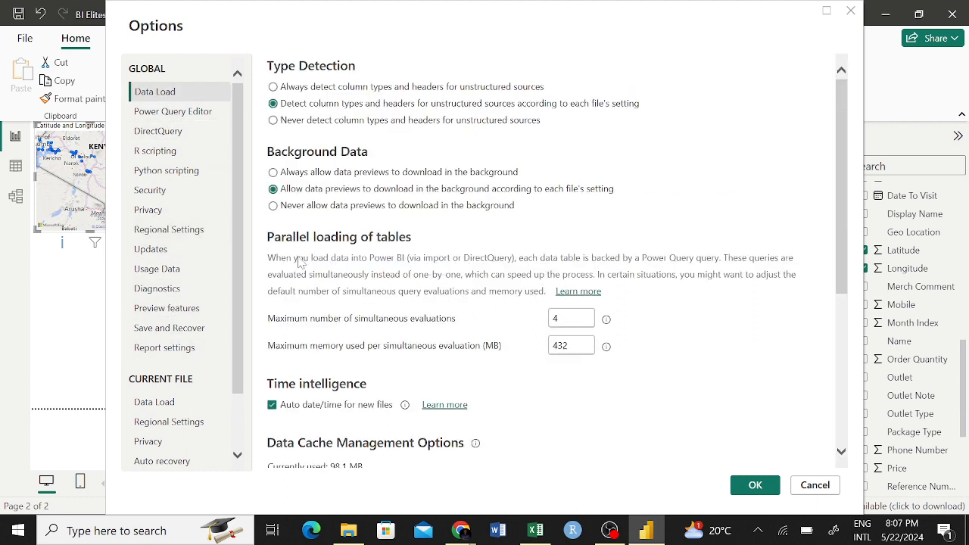
pyautogui.scroll(-4, 321, 282)
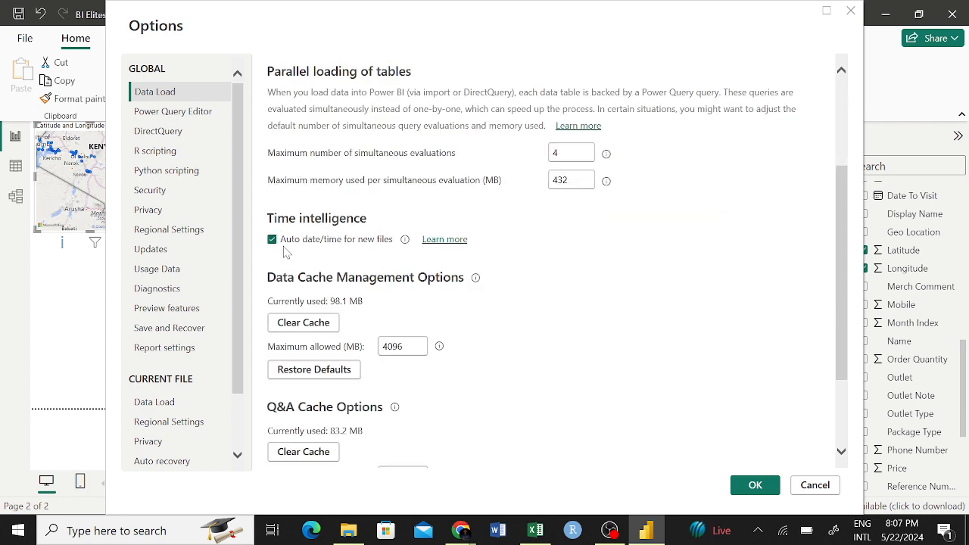
pyautogui.scroll(-3, 292, 255)
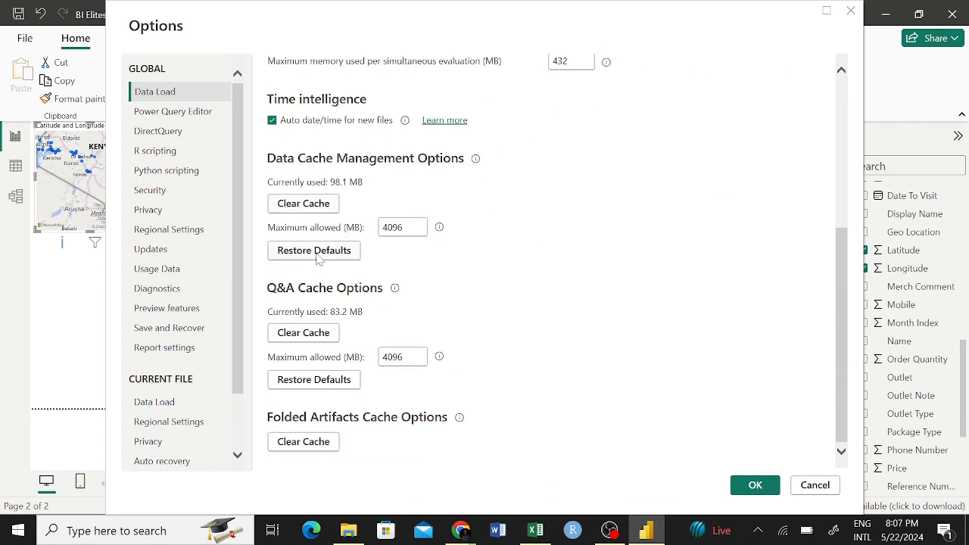
pyautogui.scroll(7, 317, 255)
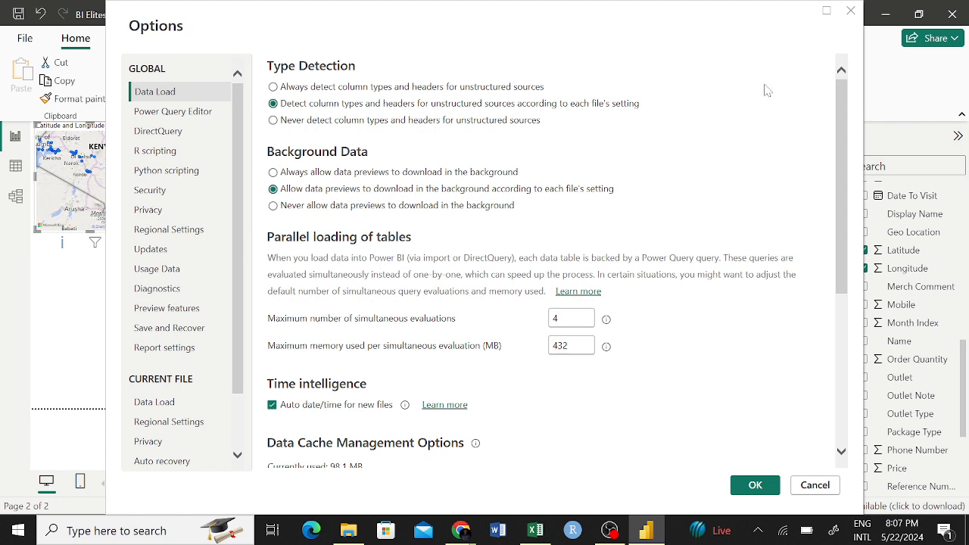
pyautogui.click(851, 11)
# - Check in the global Security options that Map and Filled Map visuals are allowed, and accept the options
pyautogui.click(25, 38)
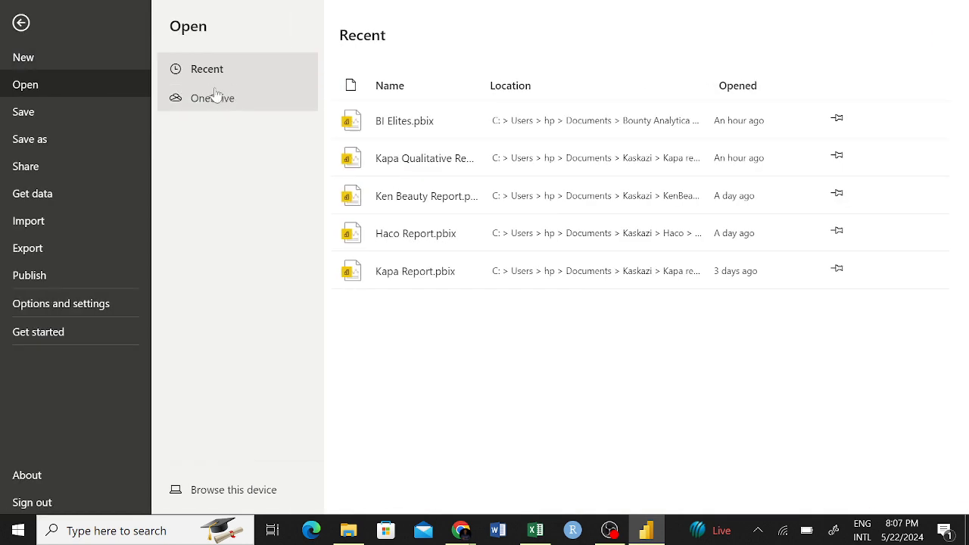
pyautogui.click(71, 309)
pyautogui.click(261, 120)
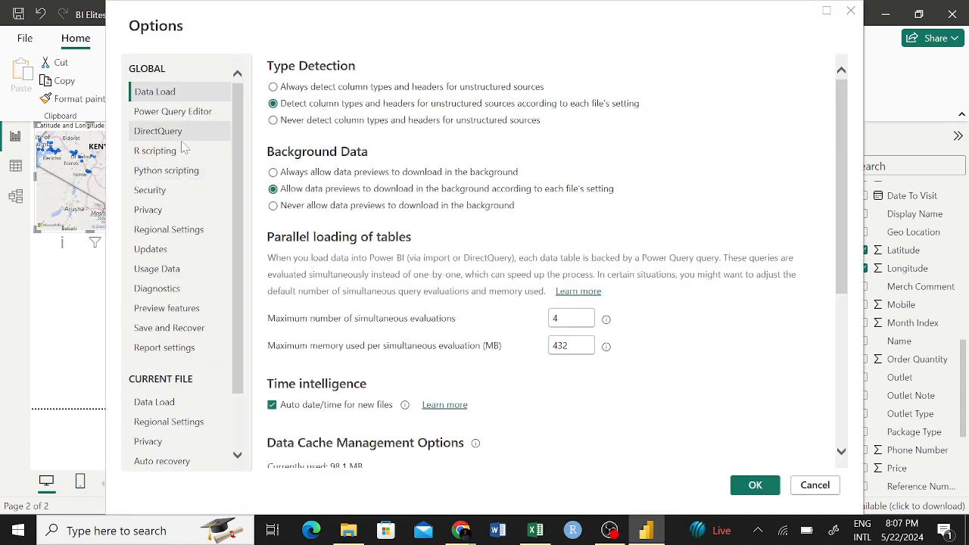
pyautogui.click(170, 195)
pyautogui.scroll(-1, 358, 341)
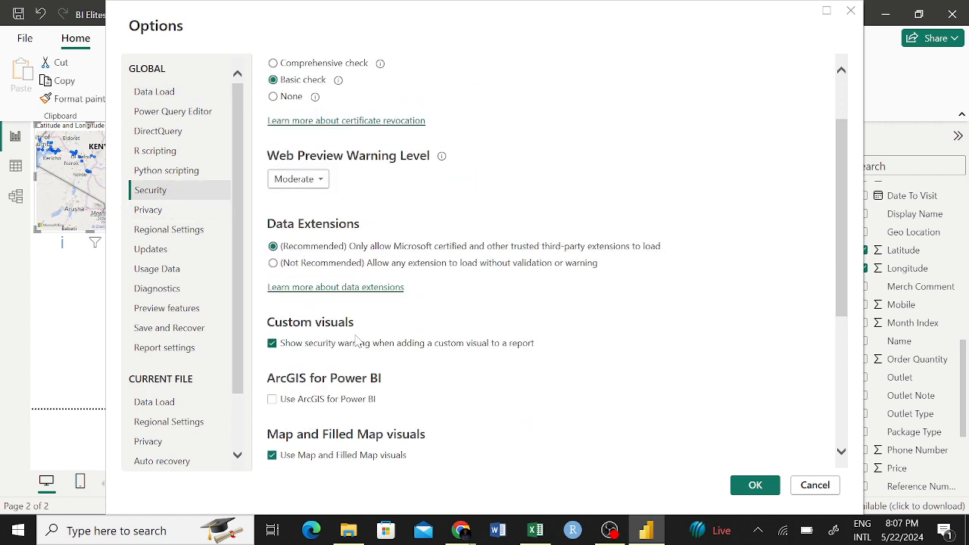
pyautogui.scroll(-1, 357, 341)
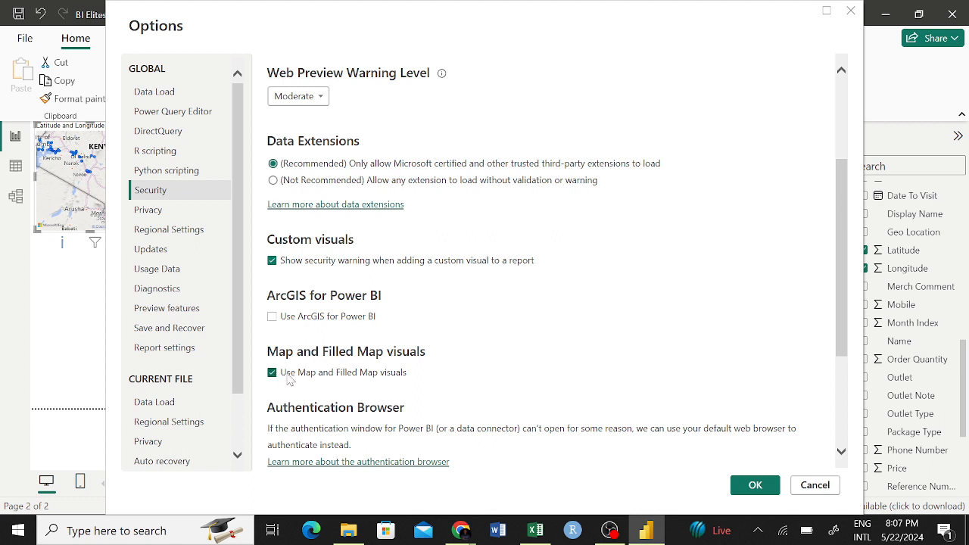
pyautogui.click(754, 485)
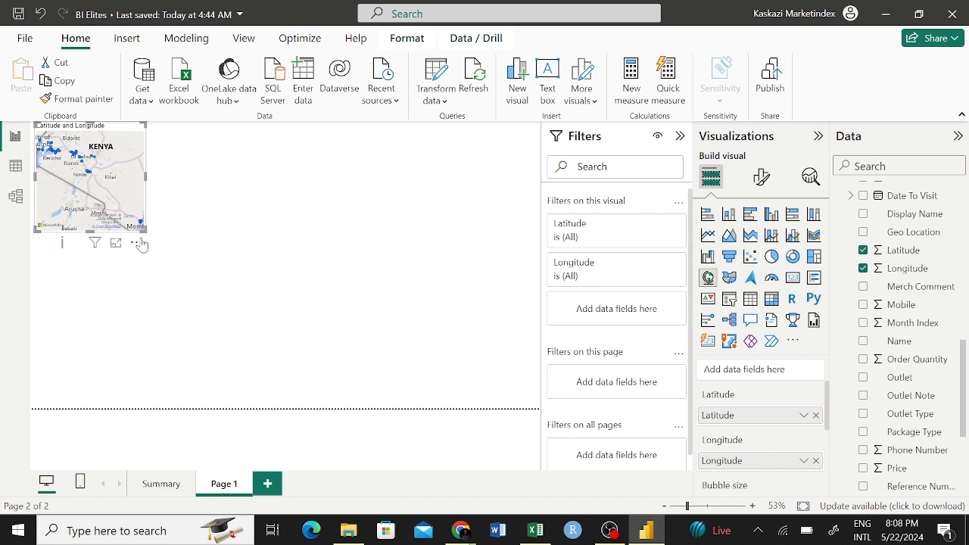
# - Enlarge the Latitude and Longitude map to fill Page 1, leaving a narrow empty strip above it
pyautogui.moveTo(144, 230); pyautogui.dragTo(286, 306)
pyautogui.moveTo(336, 340); pyautogui.dragTo(540, 409)
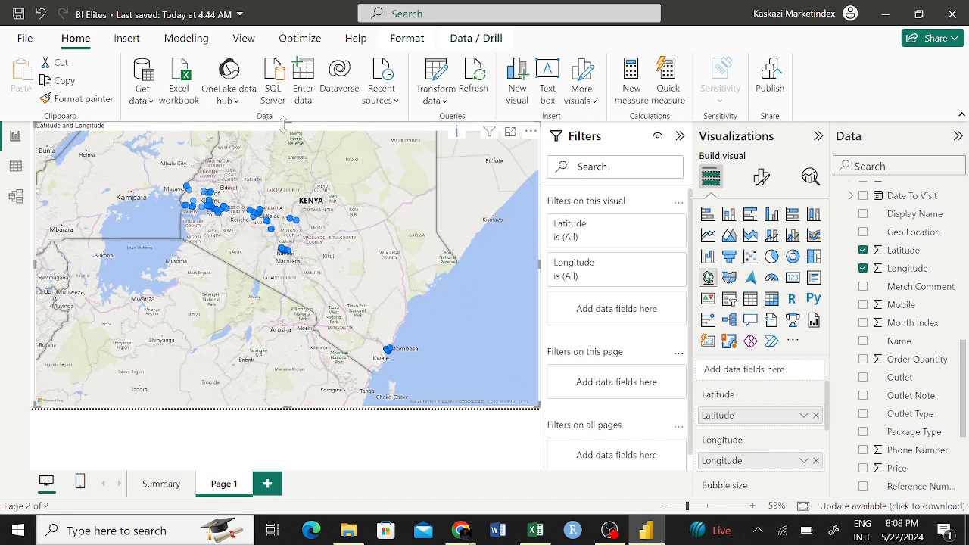
pyautogui.moveTo(286, 122); pyautogui.dragTo(291, 167)
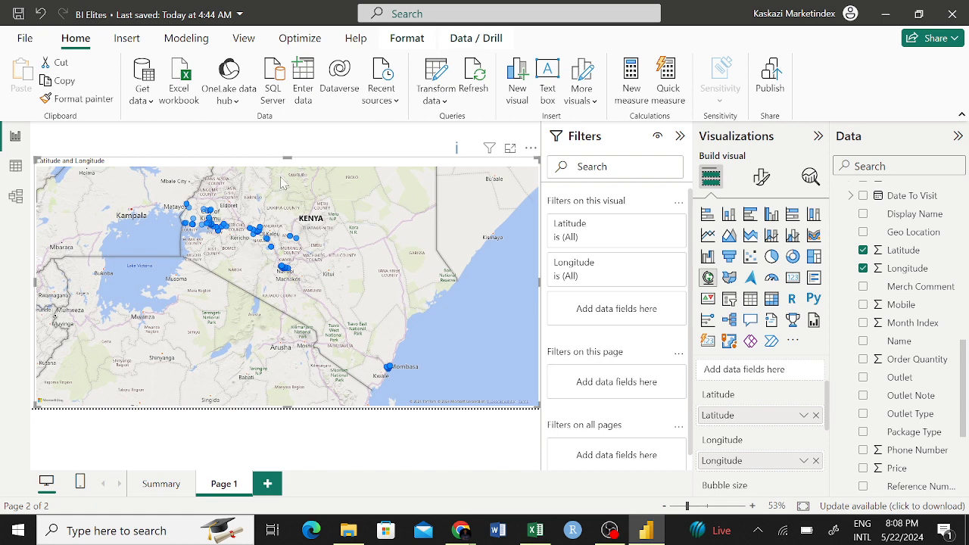
pyautogui.moveTo(287, 156); pyautogui.dragTo(290, 151)
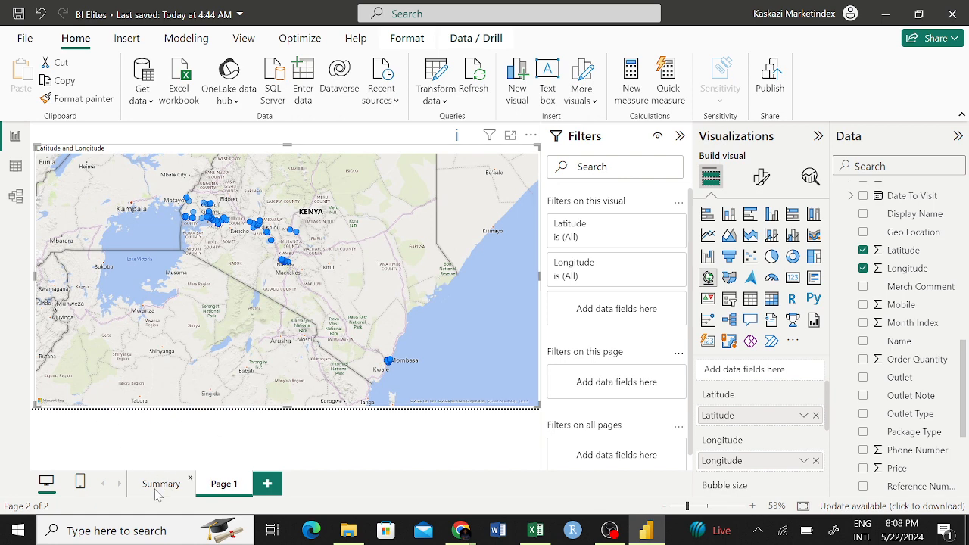
# - Rename Page 1 as Outlet Location and return to the Summary page
pyautogui.rightClick(218, 489)
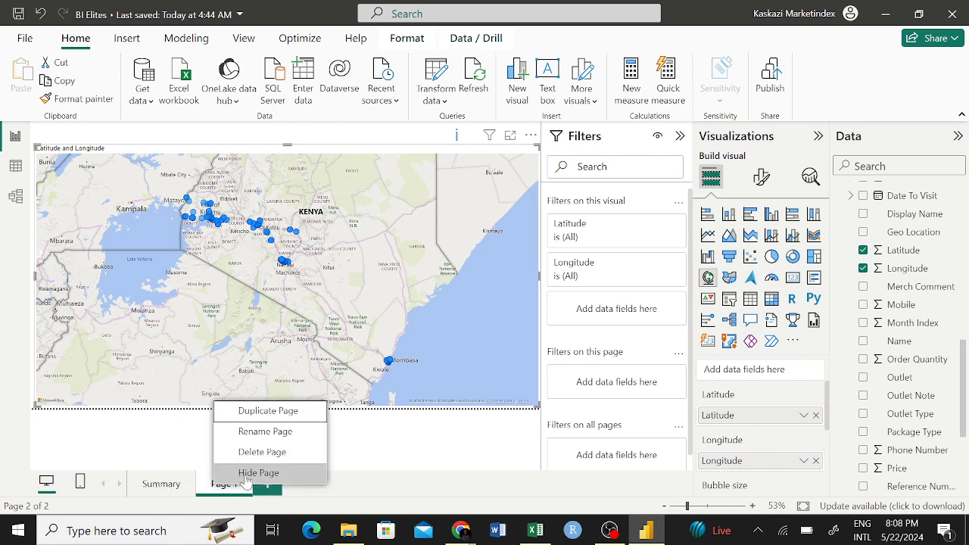
pyautogui.click(267, 431)
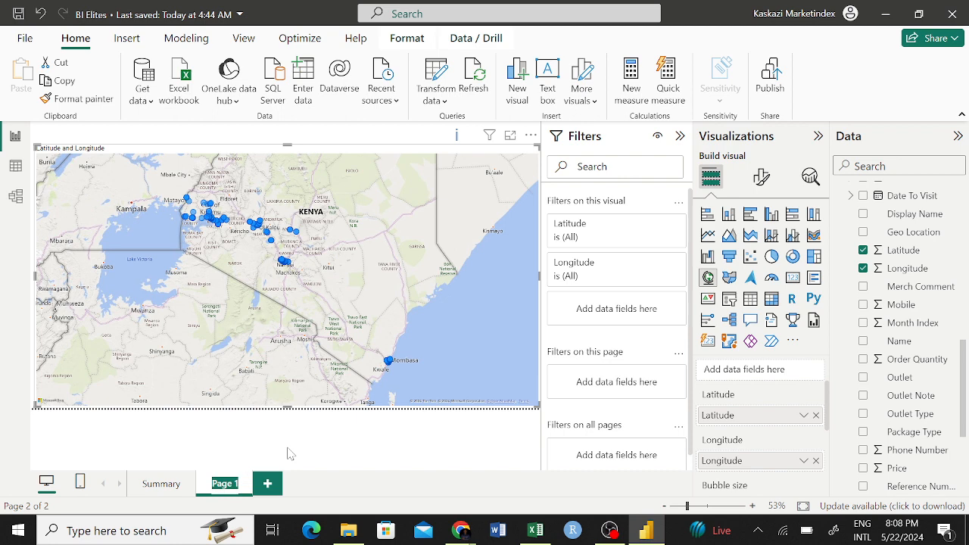
pyautogui.write('Outlet LK')
pyautogui.press('BackSpace')
pyautogui.press('BackSpace')
pyautogui.press('BackSpace')
pyautogui.write('Location')
pyautogui.click(281, 426)
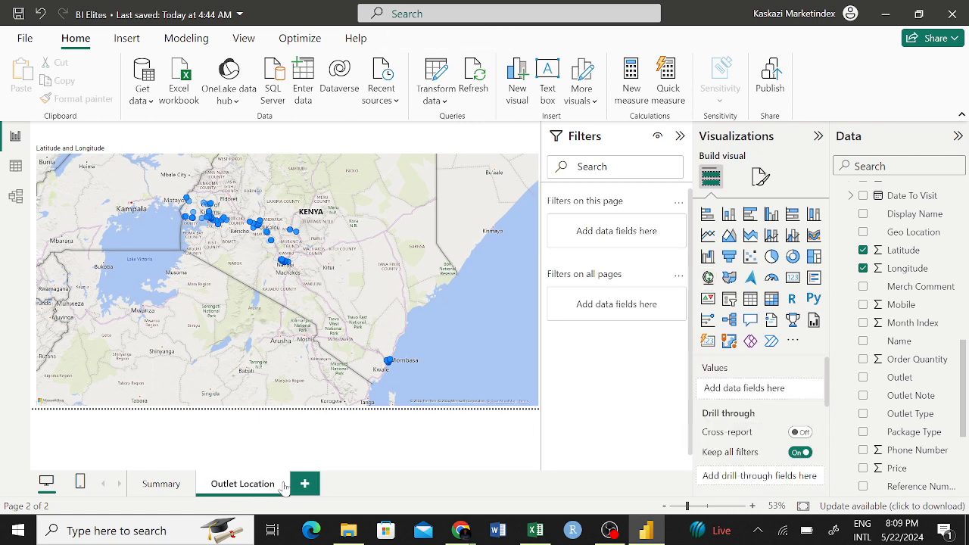
pyautogui.click(159, 485)
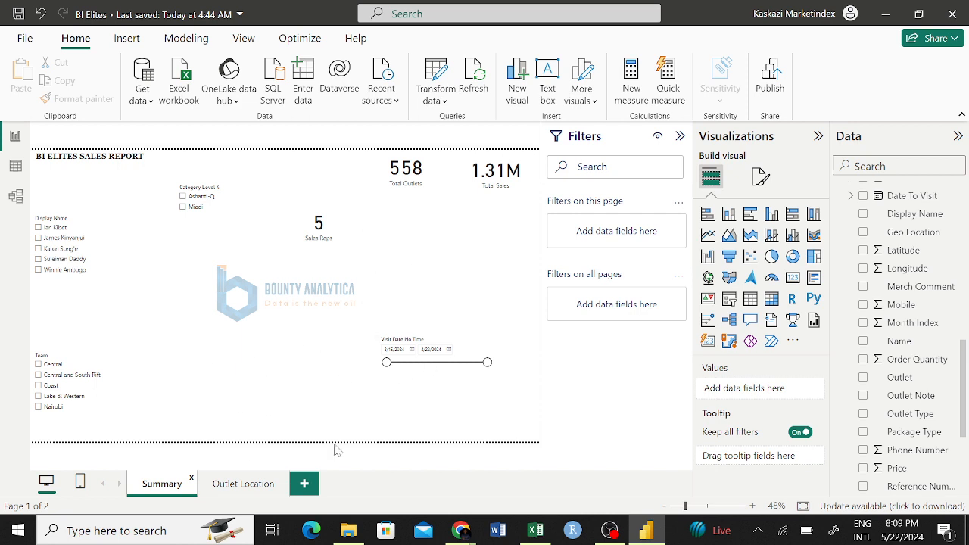
# - Open the Kapa Qualitative Report file from the Kapa report folder in File Explorer and bring its Power BI window forward
pyautogui.click(350, 532)
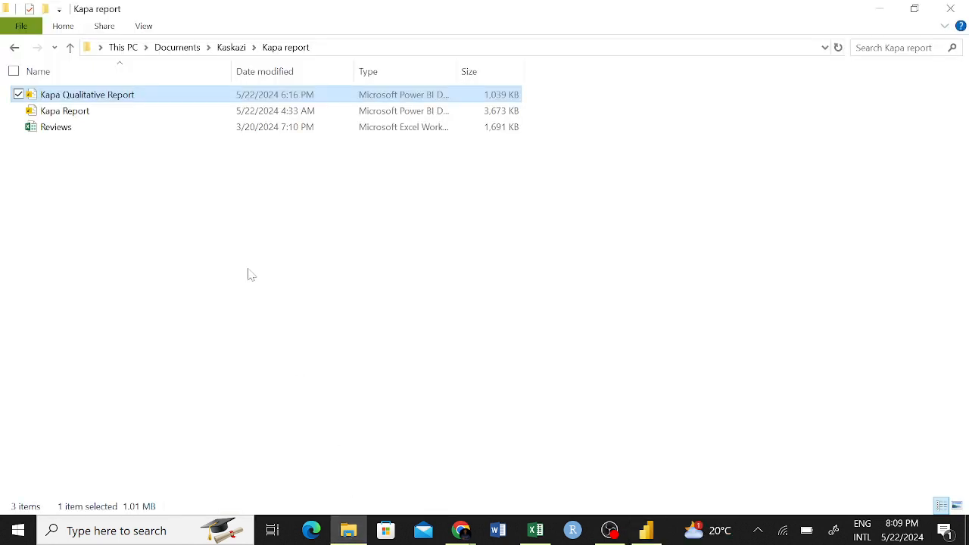
pyautogui.doubleClick(134, 94)
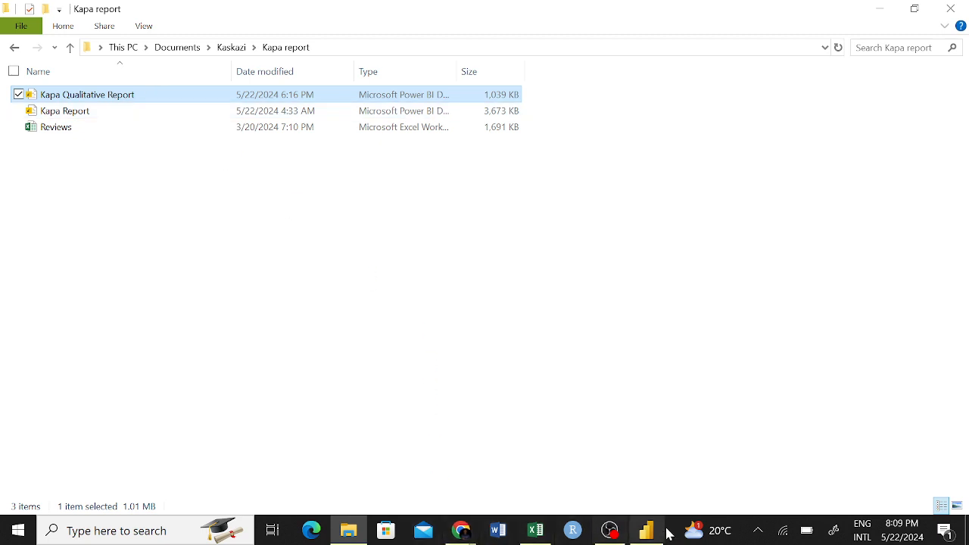
pyautogui.click(646, 531)
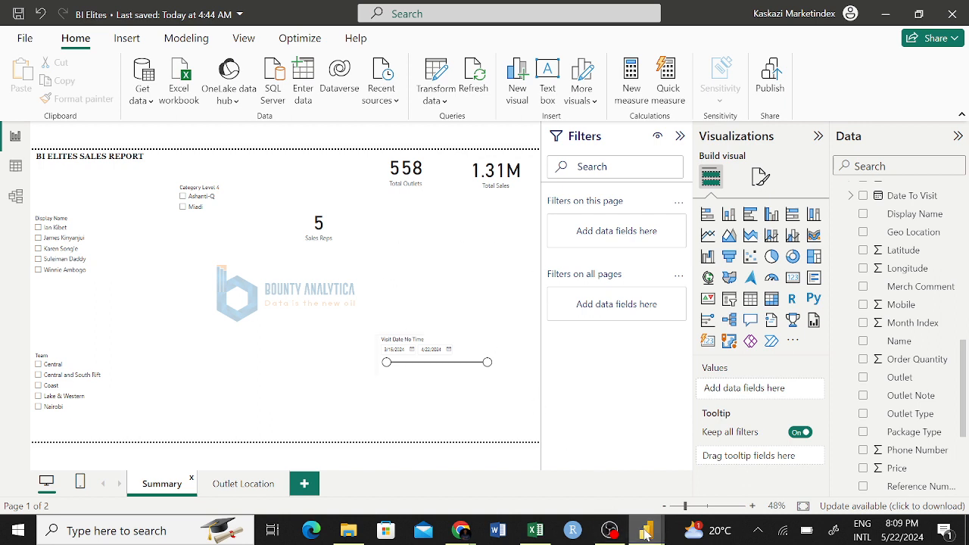
pyautogui.moveTo(647, 532)
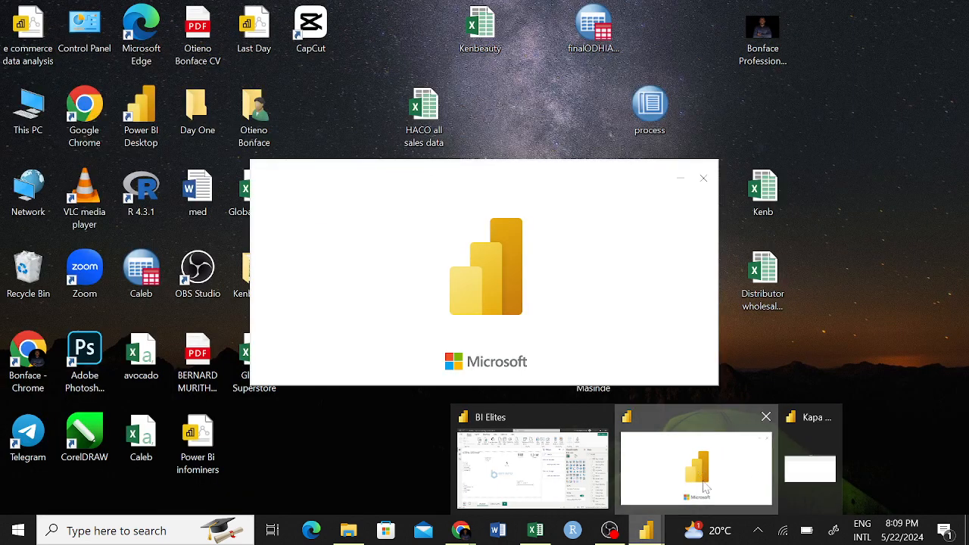
pyautogui.click(705, 488)
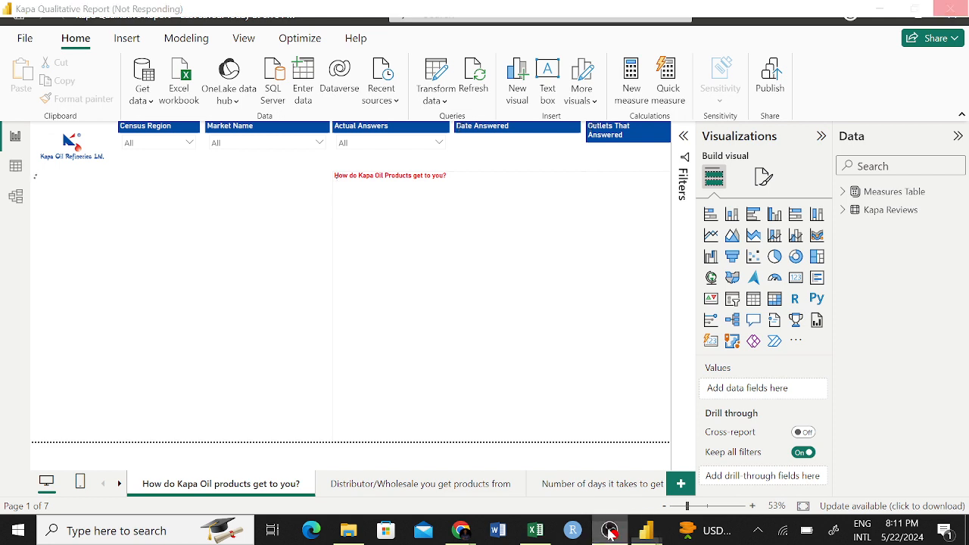
pyautogui.click(610, 532)
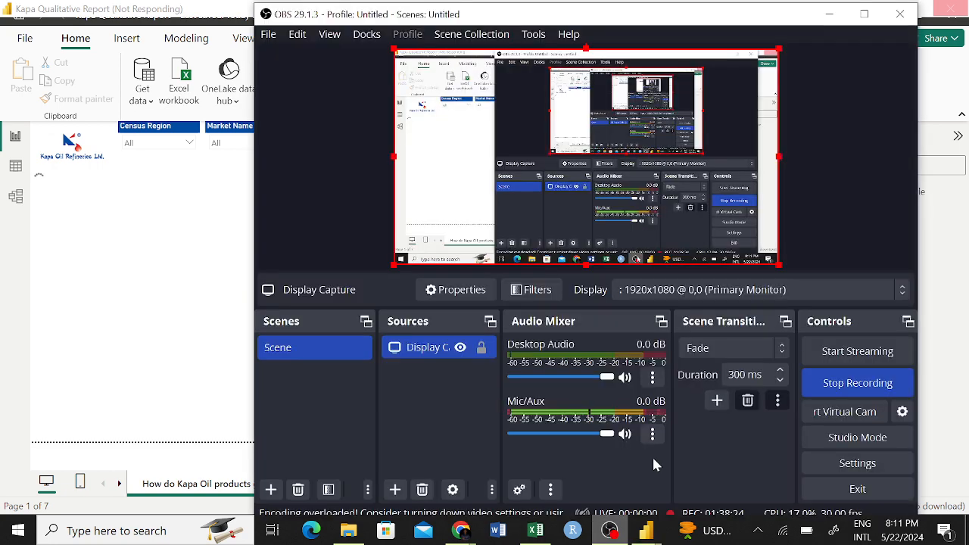